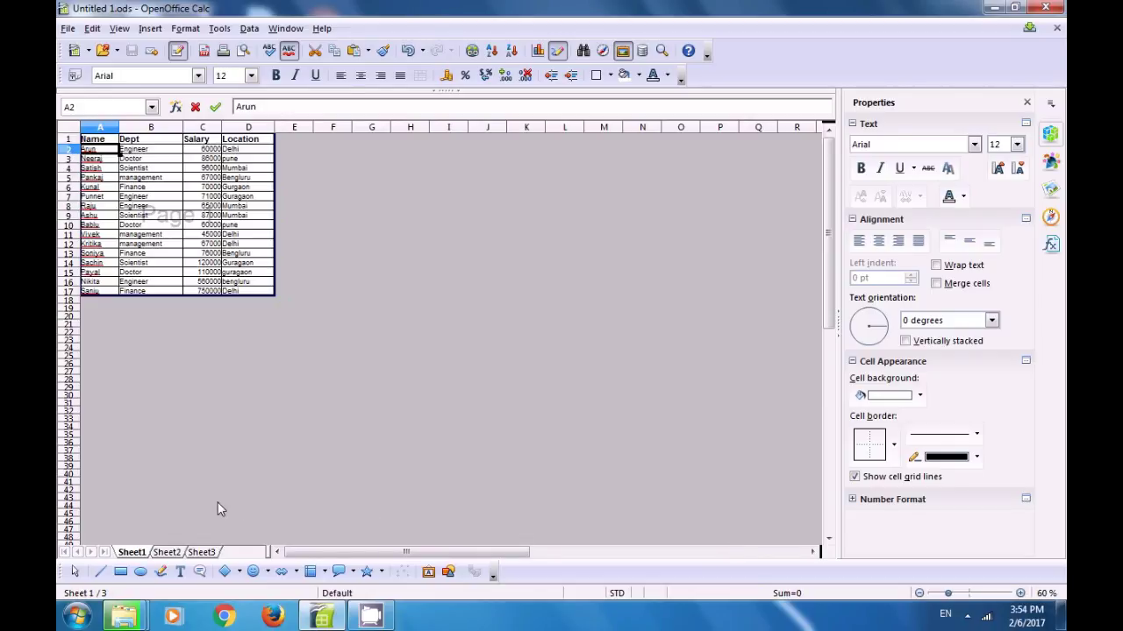
# Preview the printed page layout of Sheet1 and return to the spreadsheet.
pyautogui.click(68, 29)
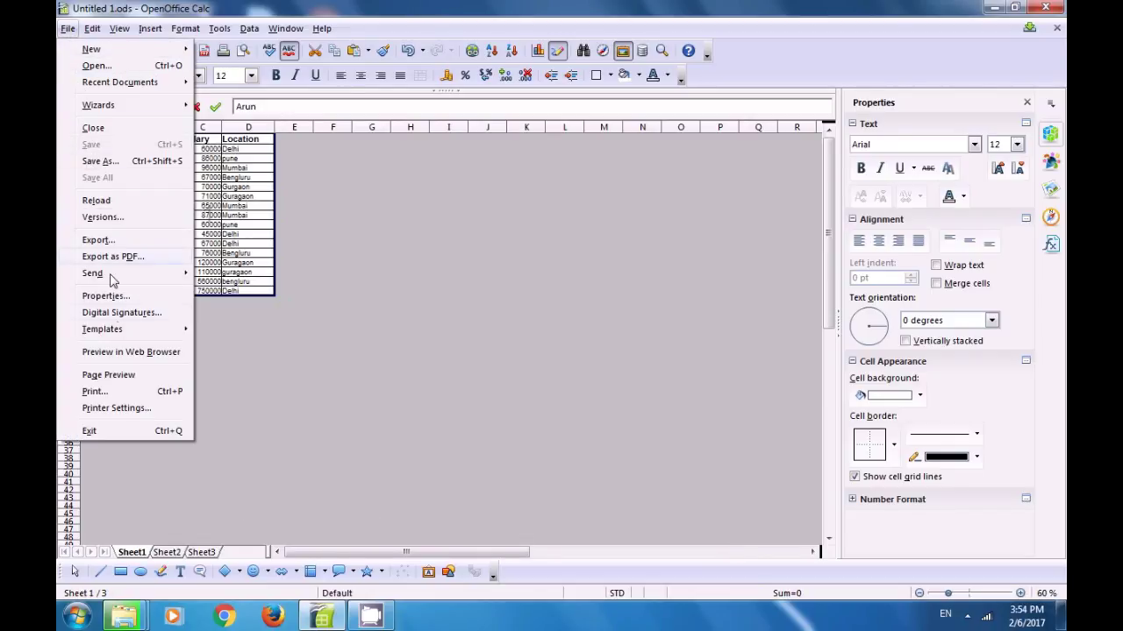
pyautogui.click(126, 378)
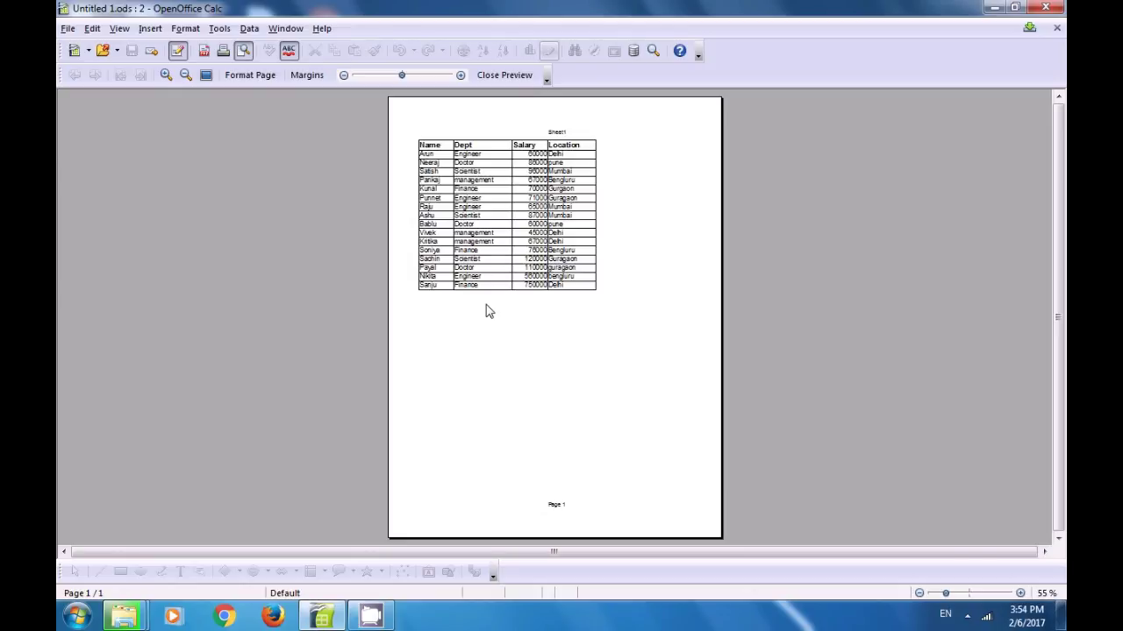
pyautogui.click(489, 76)
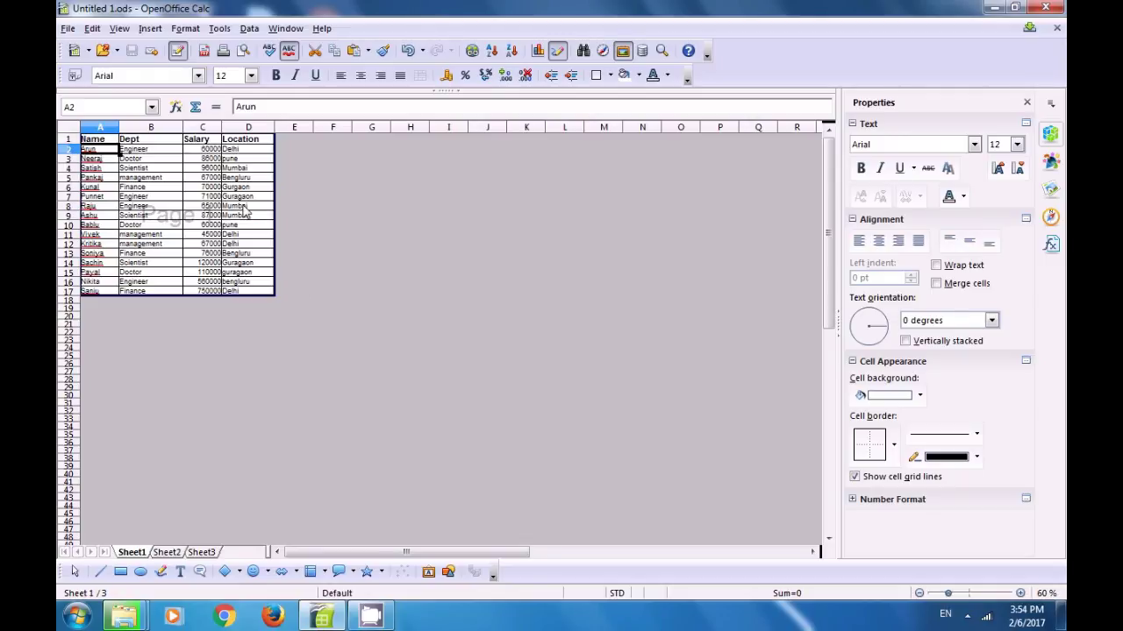
# Switch the sheet from page break preview to the Normal view and select empty cell B19 below the table.
pyautogui.click(120, 29)
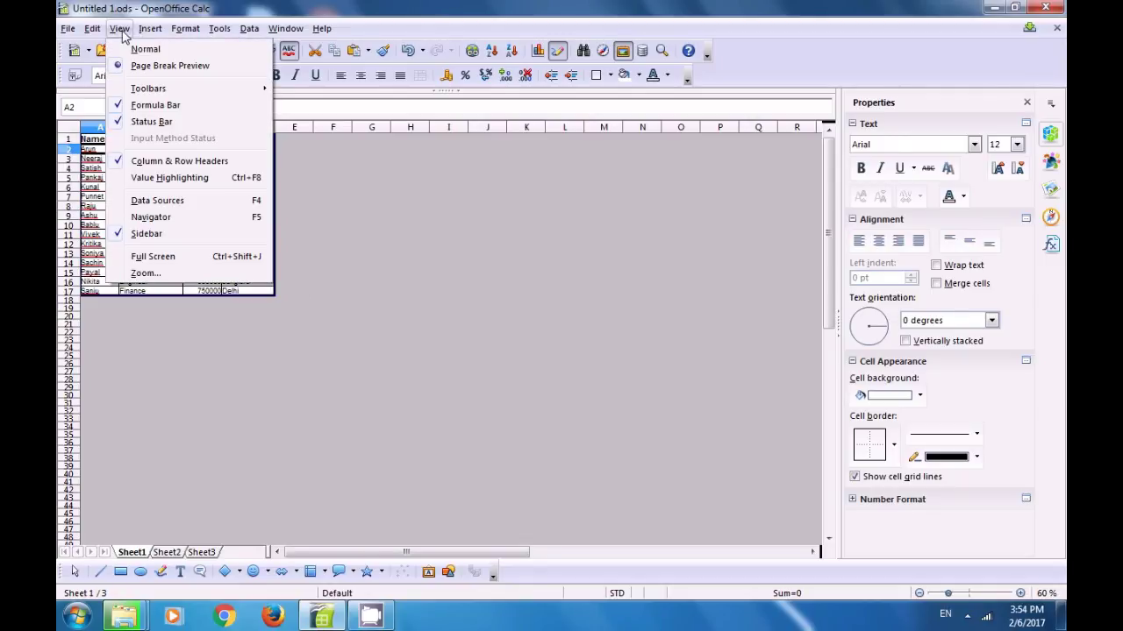
pyautogui.click(156, 54)
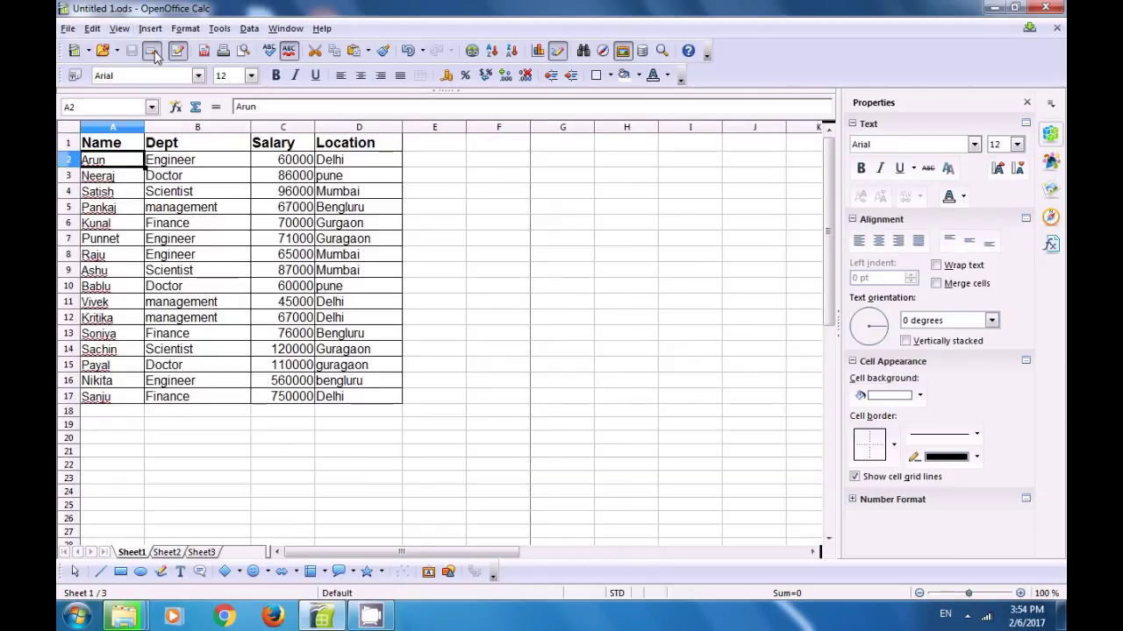
pyautogui.click(126, 143)
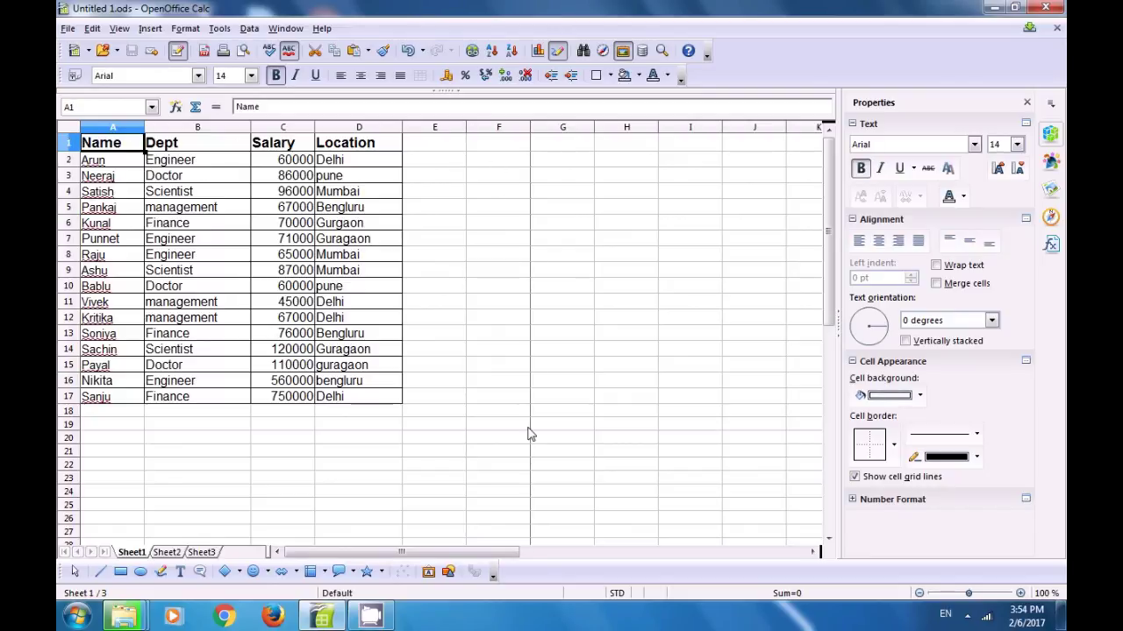
pyautogui.click(237, 424)
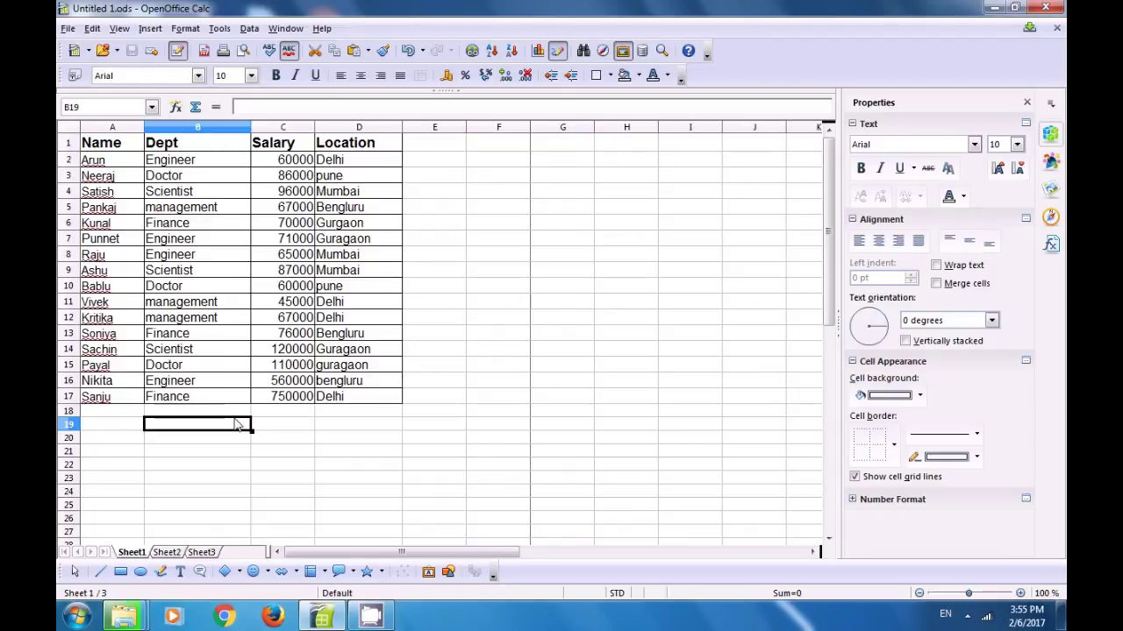
# Hide the Drawing toolbar and the status bar.
pyautogui.click(128, 30)
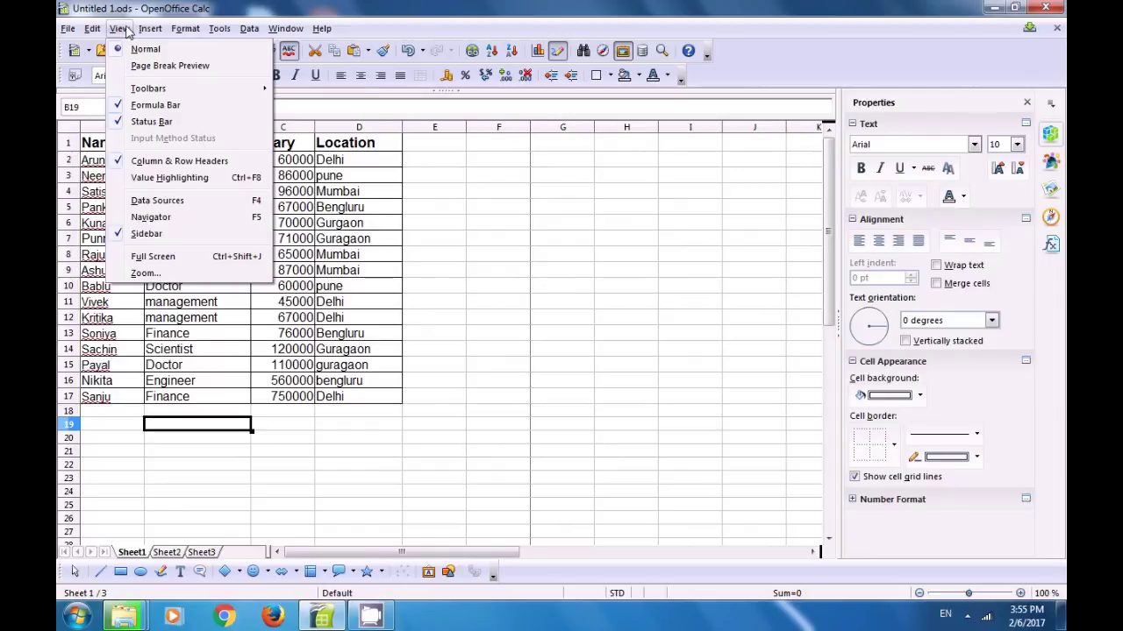
pyautogui.moveTo(147, 92)
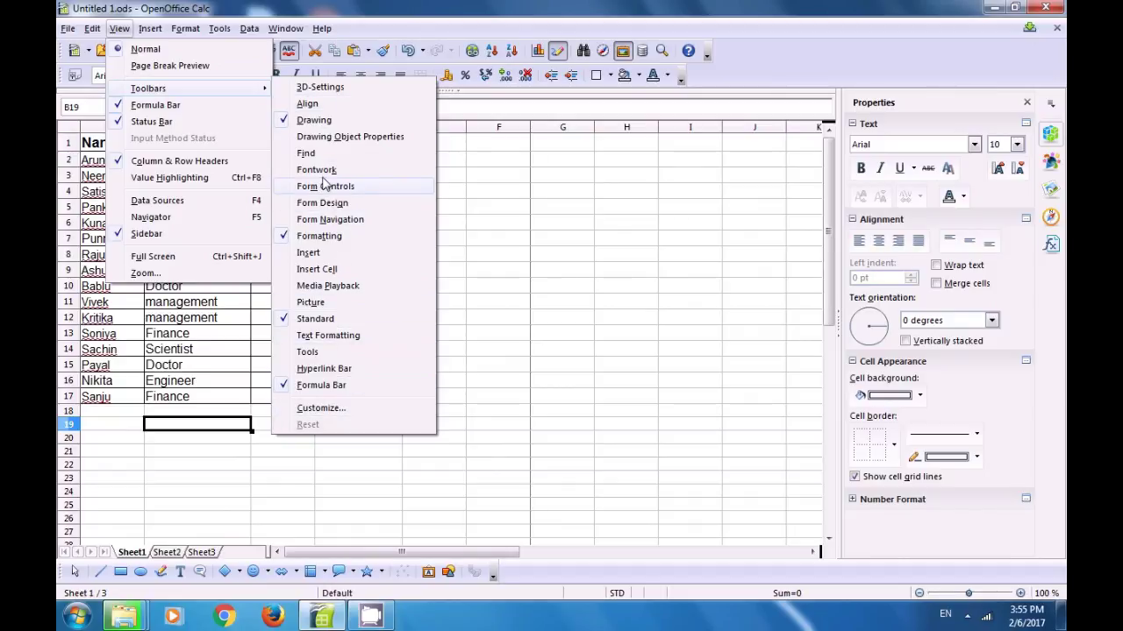
pyautogui.click(310, 128)
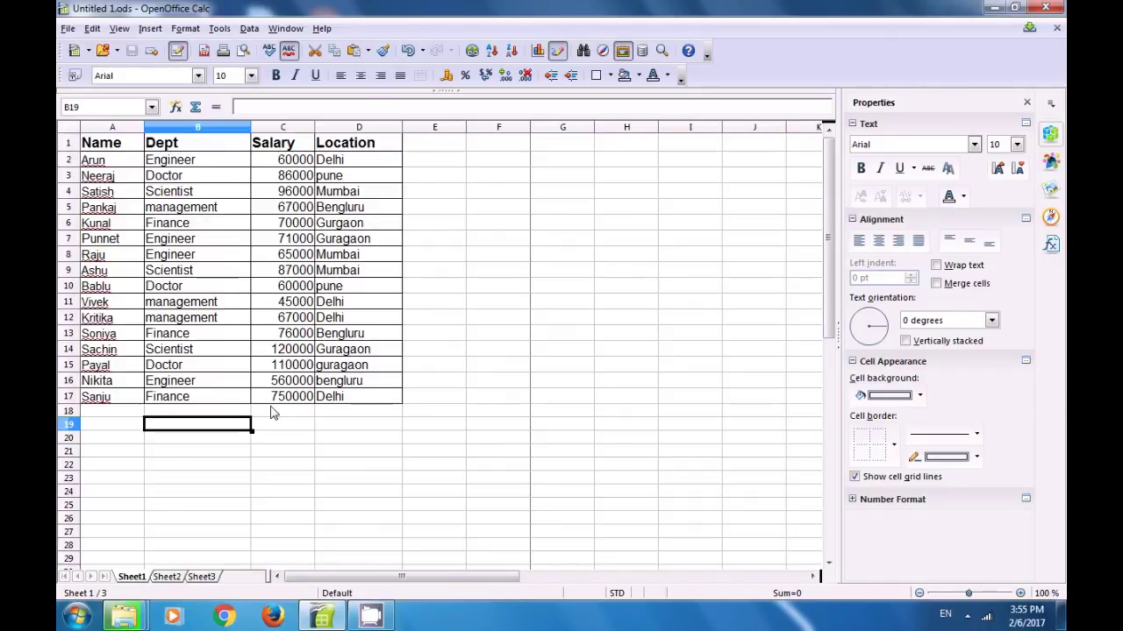
pyautogui.click(119, 28)
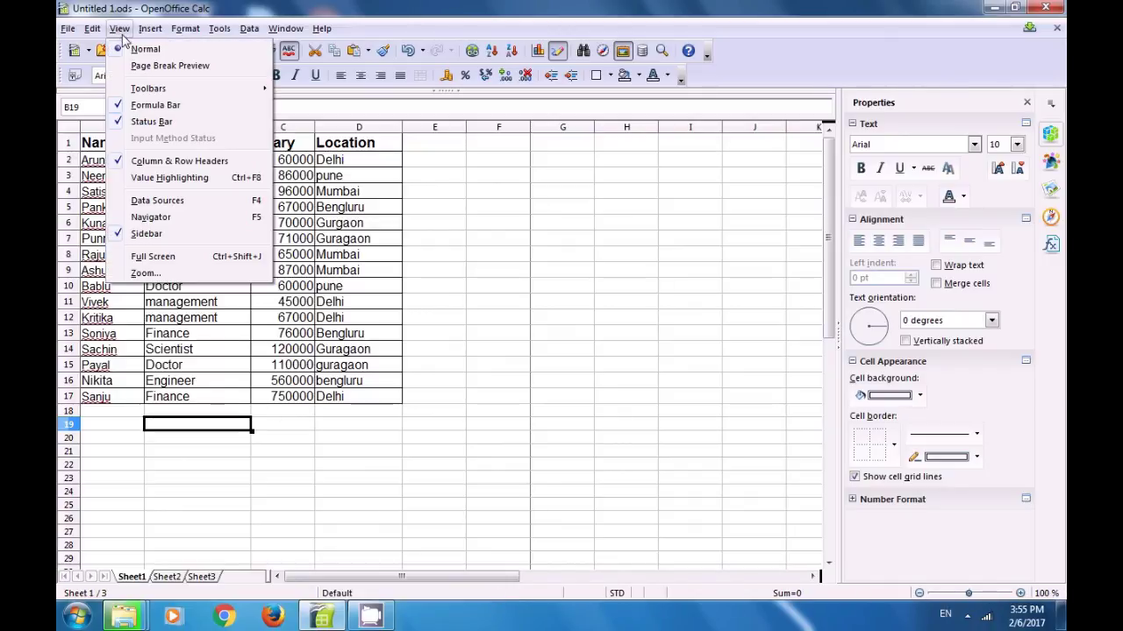
pyautogui.click(133, 103)
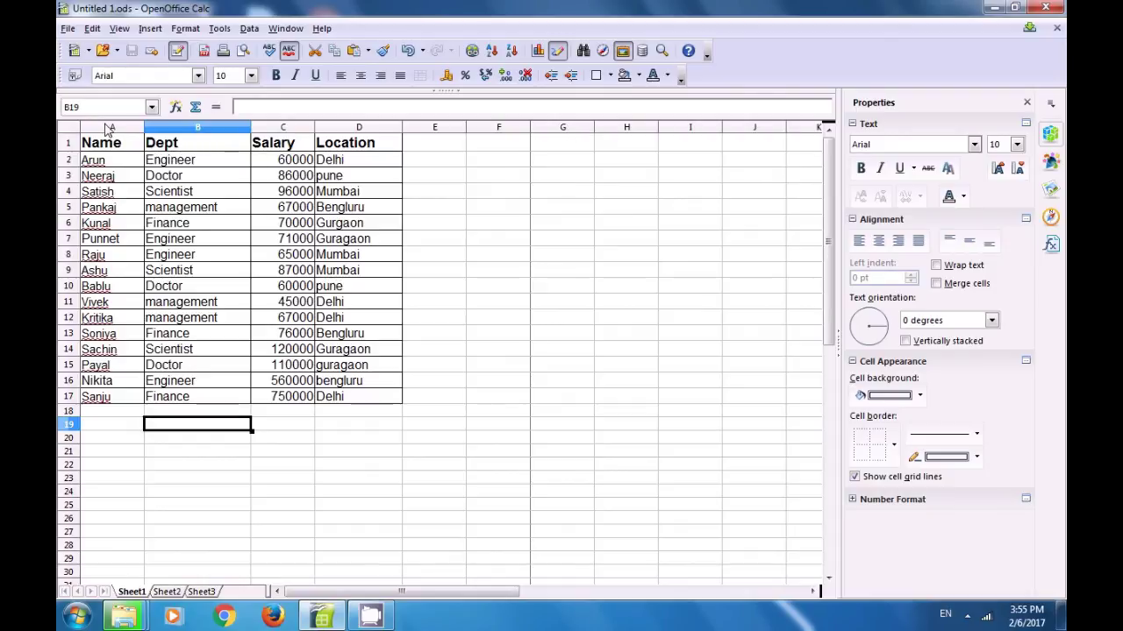
# Hide the formula bar and the Formatting toolbar.
pyautogui.click(119, 31)
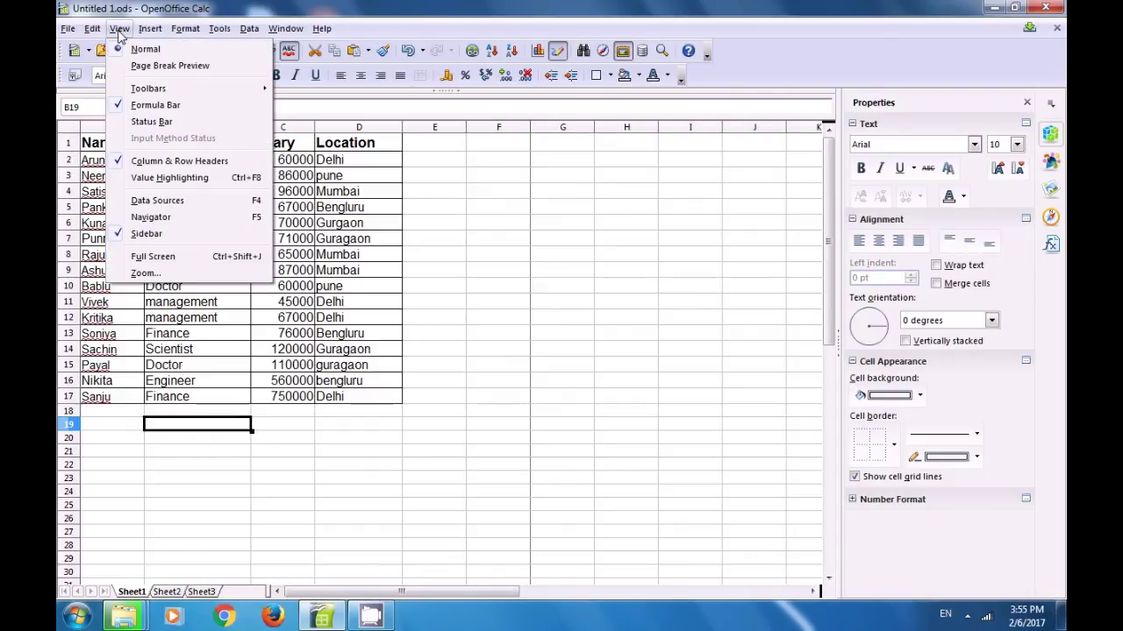
pyautogui.click(149, 105)
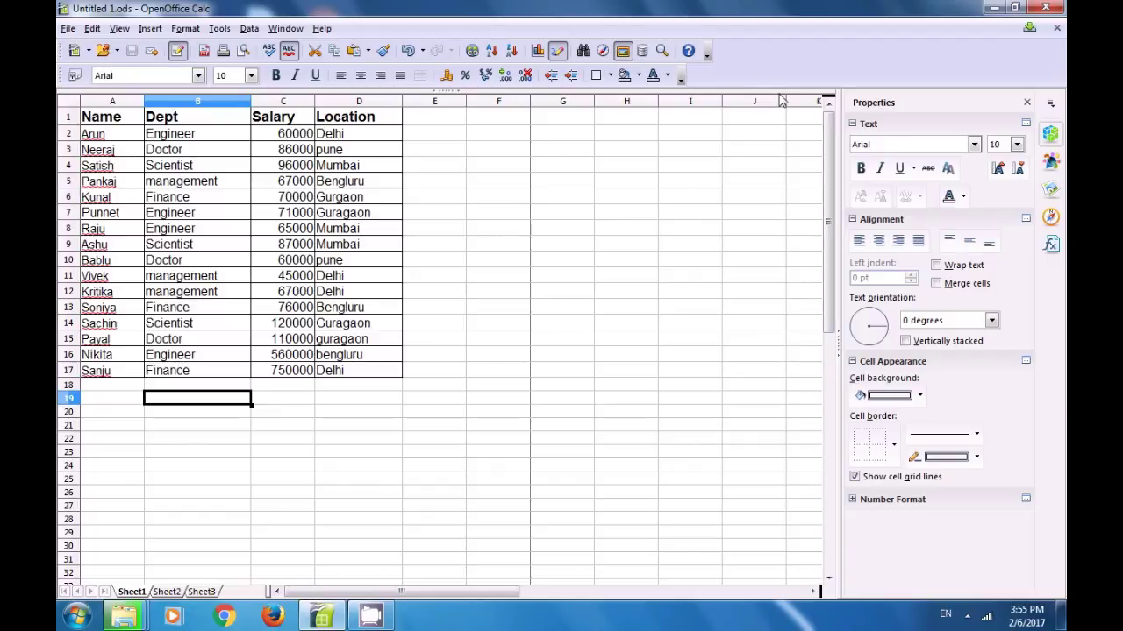
pyautogui.click(121, 30)
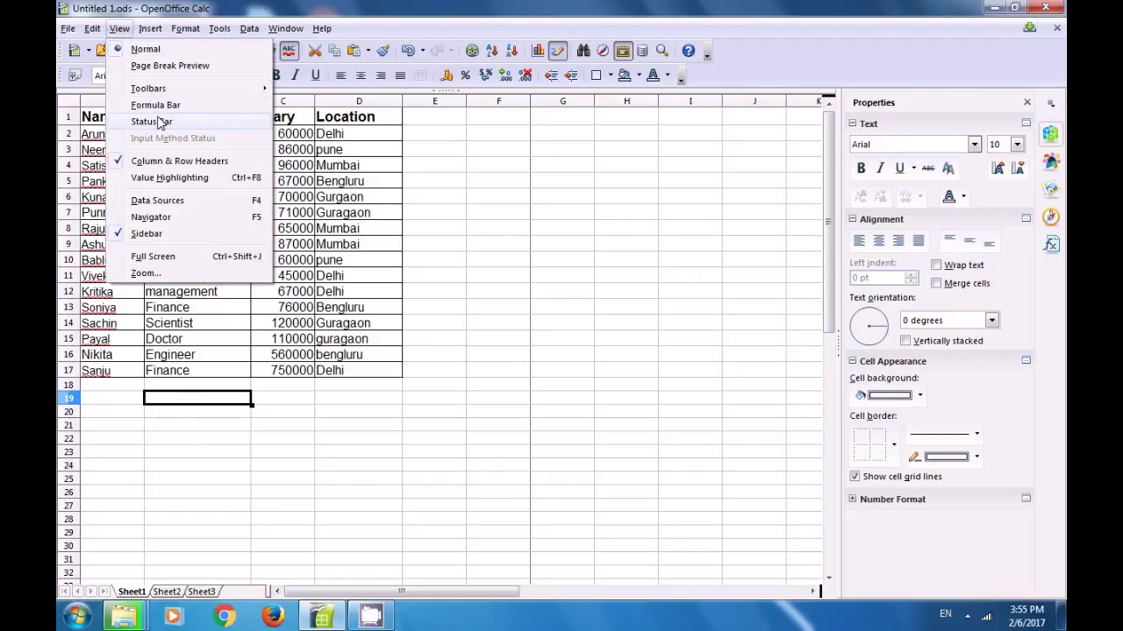
pyautogui.moveTo(149, 89)
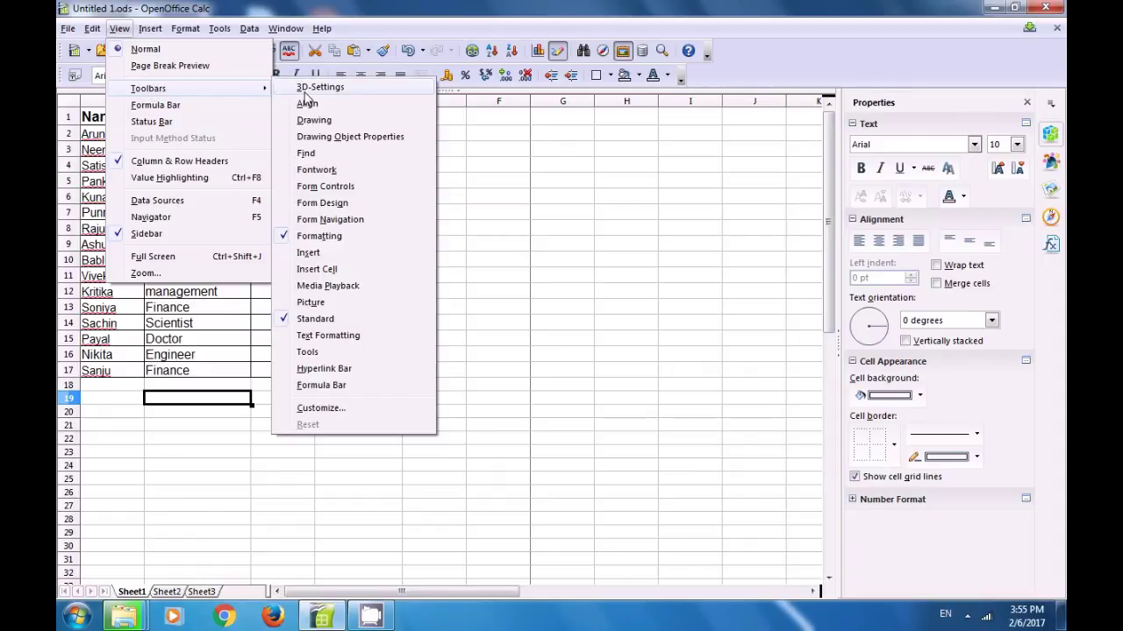
pyautogui.click(321, 238)
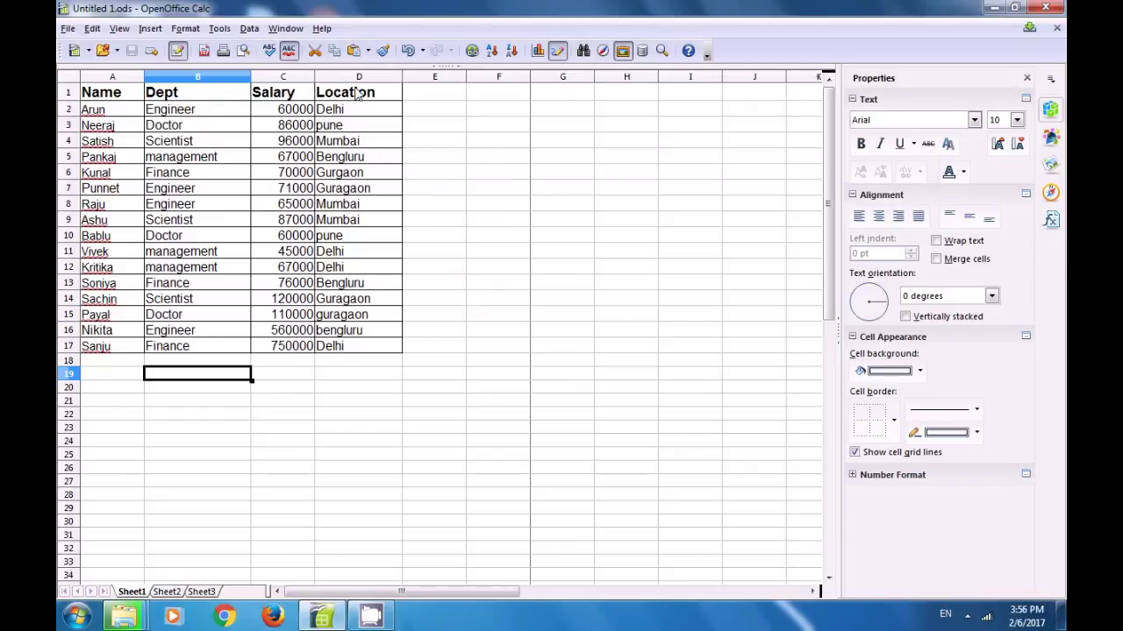
# Customize the Standard toolbar so that its Undo and Restore commands are hidden.
pyautogui.click(119, 29)
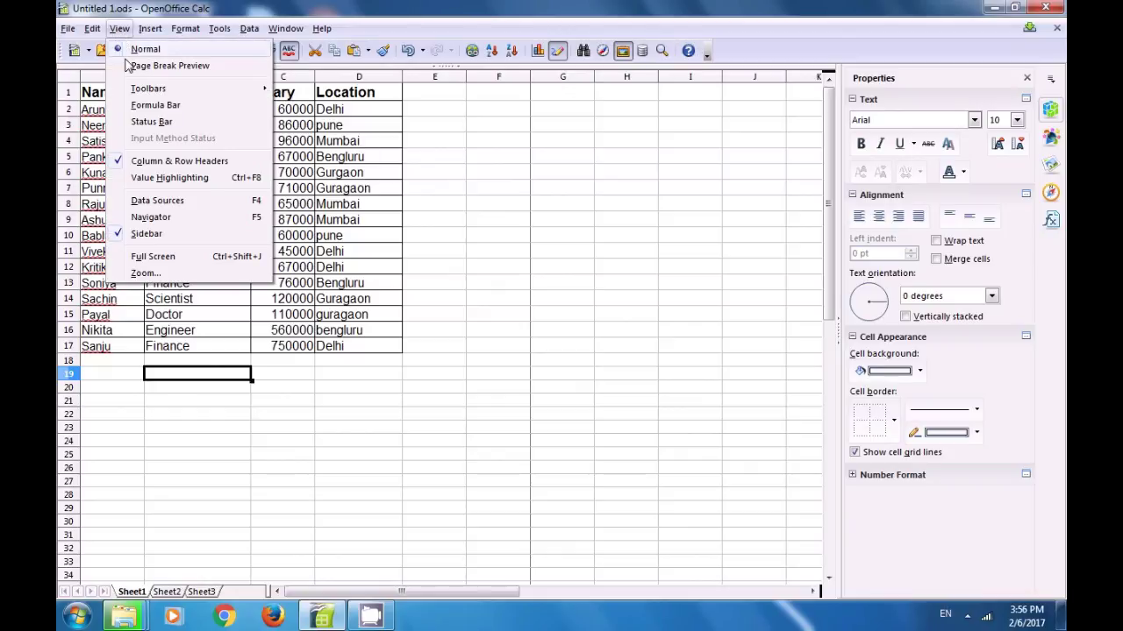
pyautogui.moveTo(149, 90)
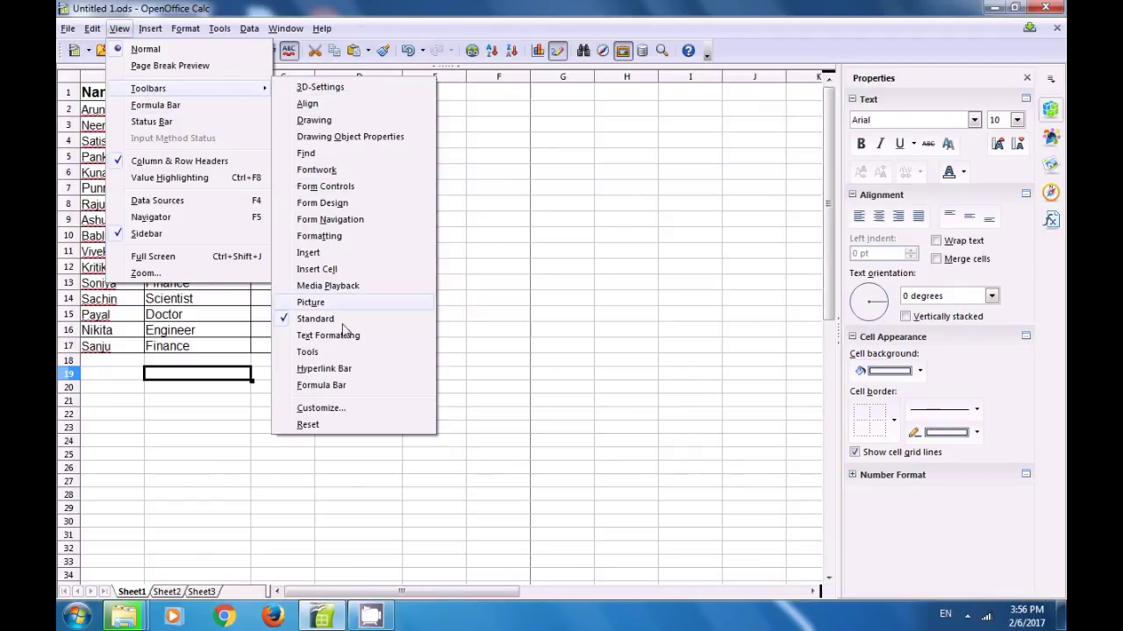
pyautogui.click(355, 409)
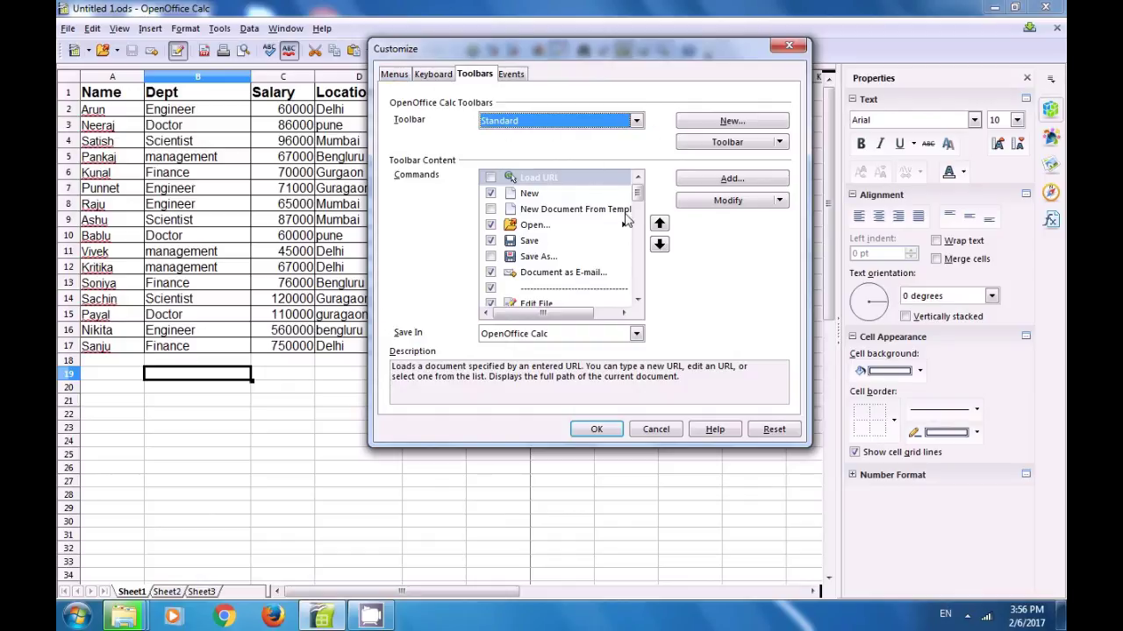
pyautogui.moveTo(637, 193); pyautogui.dragTo(647, 243)
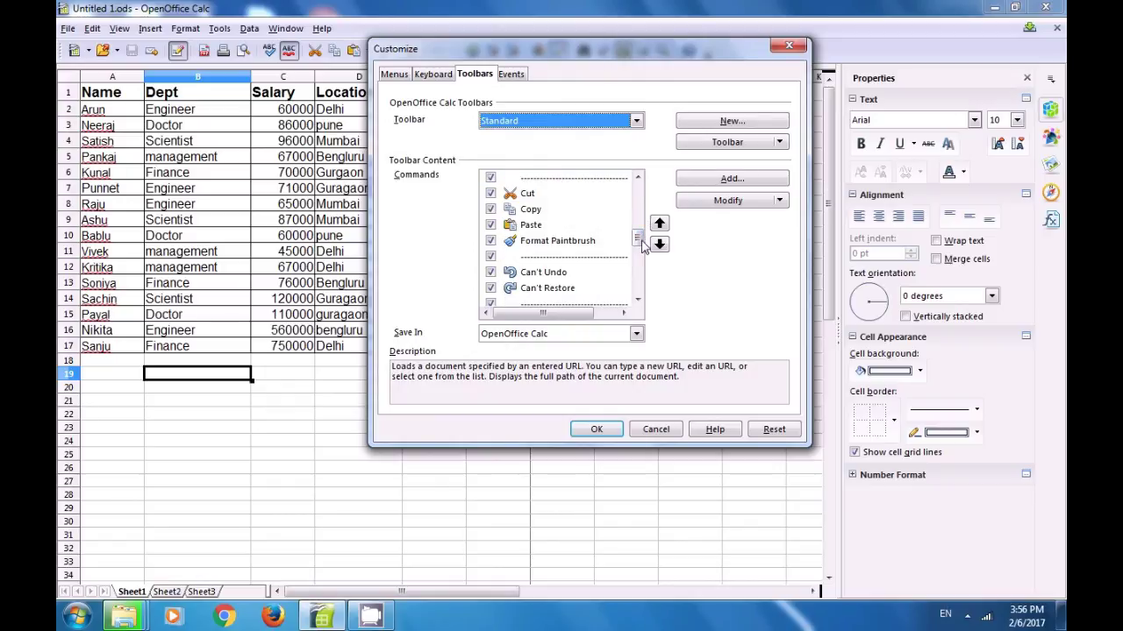
pyautogui.click(490, 273)
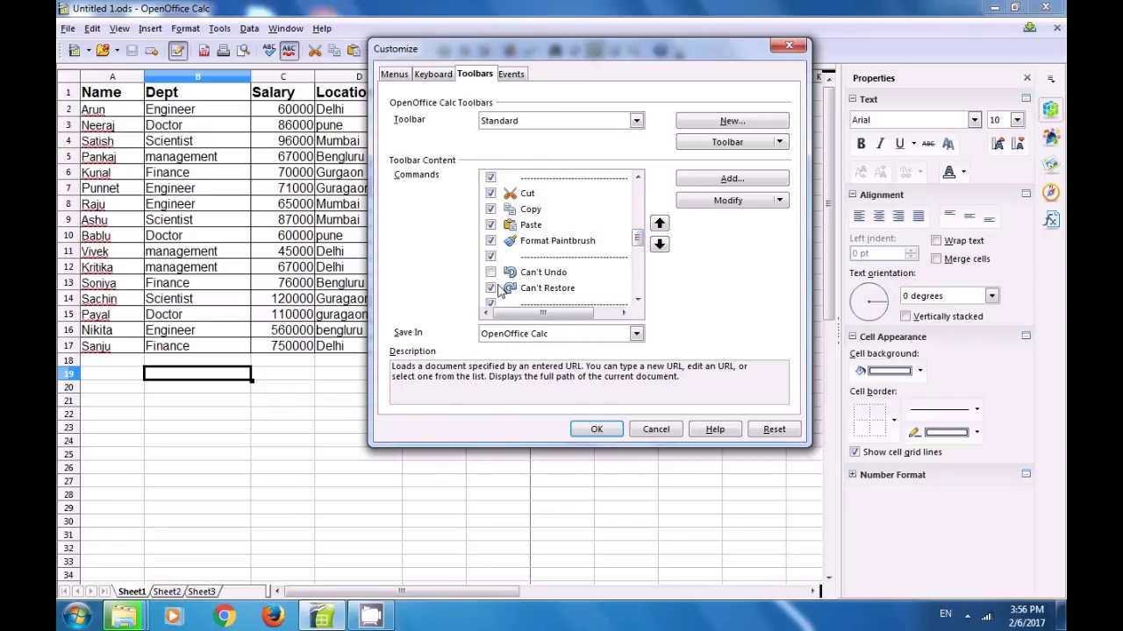
pyautogui.click(492, 288)
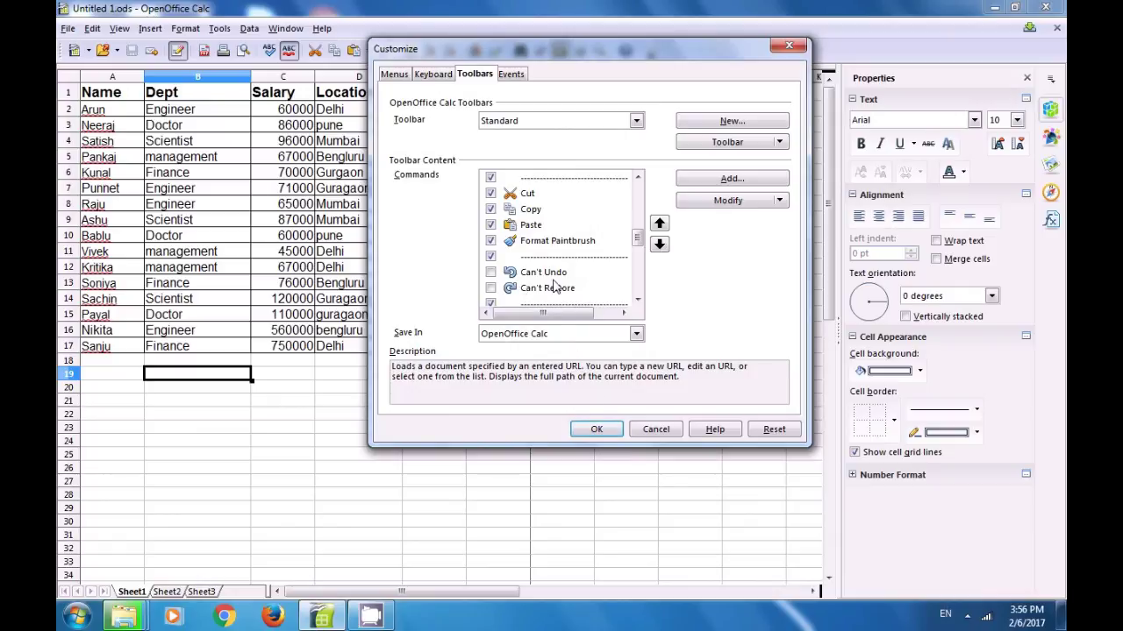
pyautogui.click(591, 430)
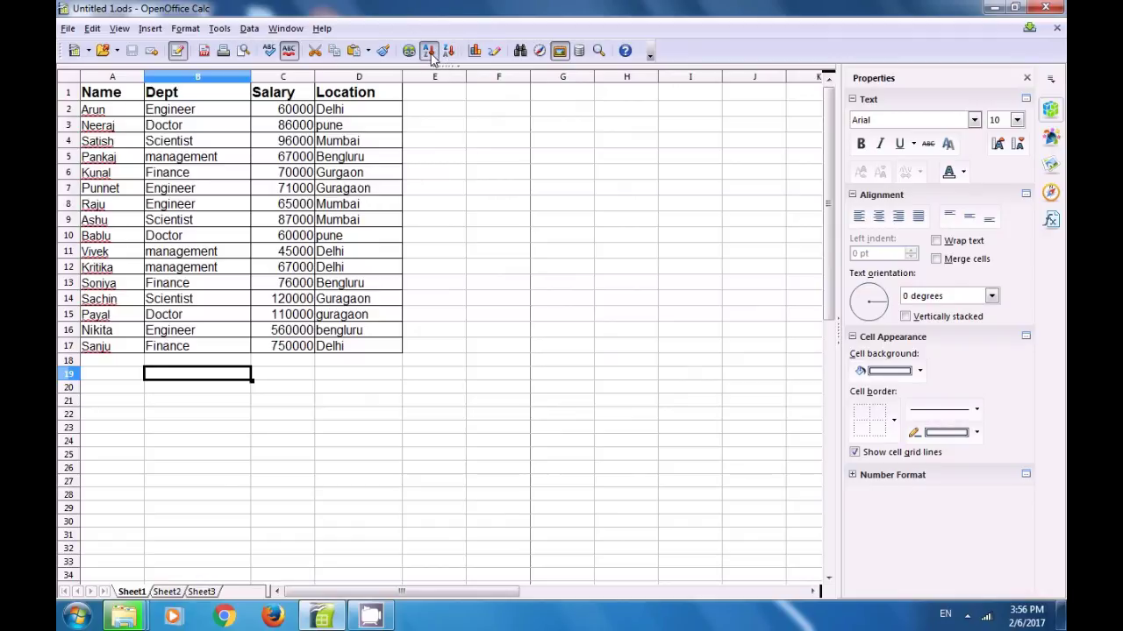
# Show the Drawing toolbar and the formula bar again.
pyautogui.click(120, 29)
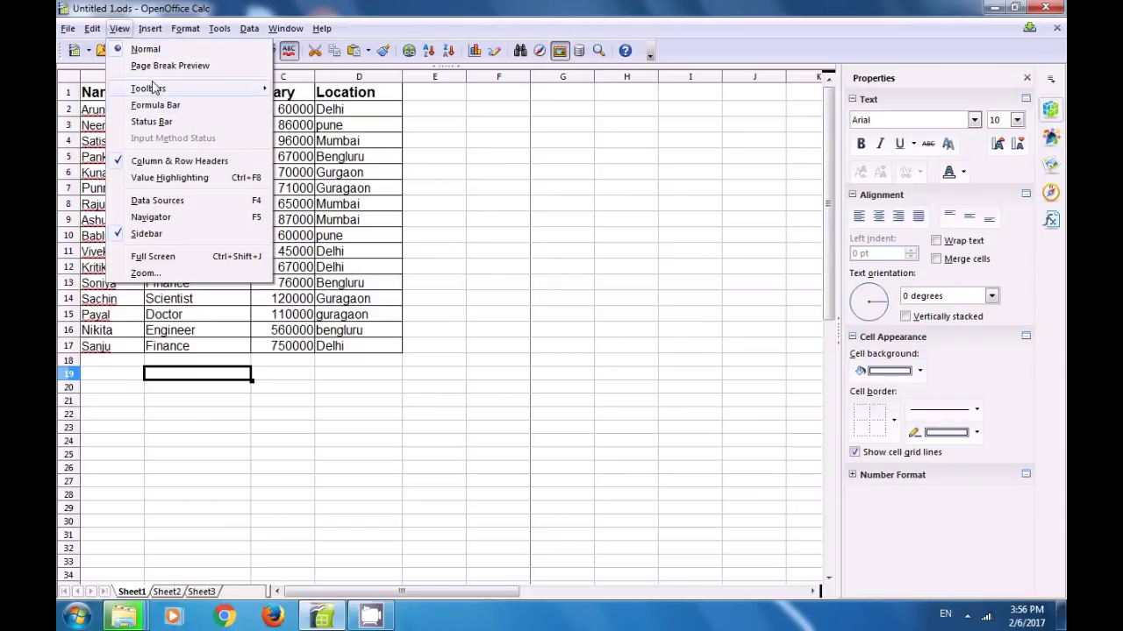
pyautogui.moveTo(153, 88)
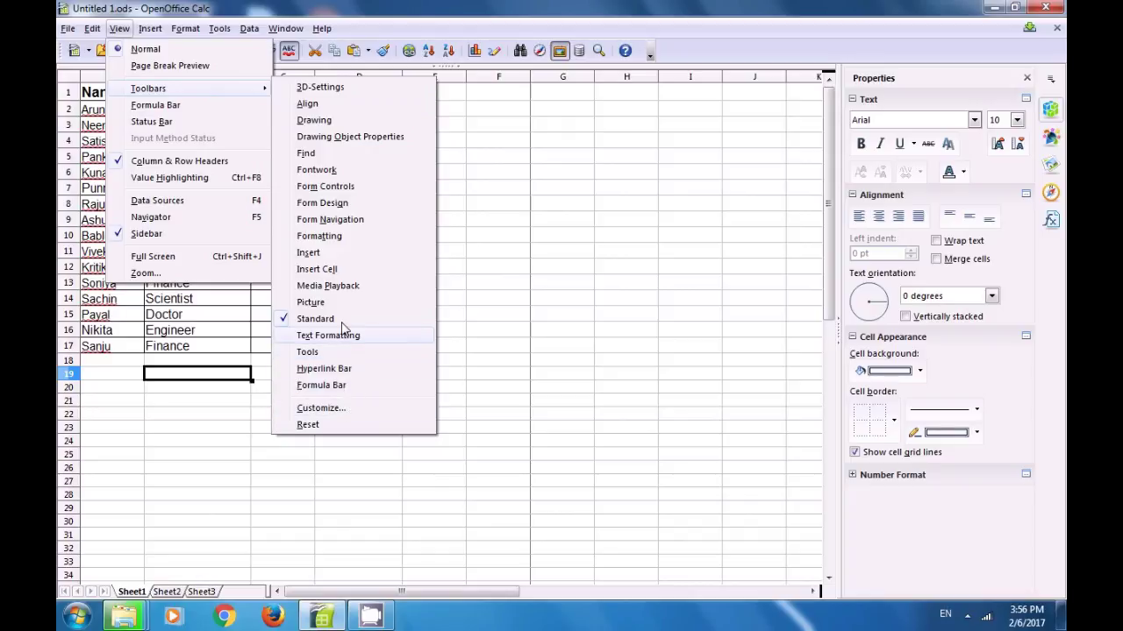
pyautogui.click(314, 120)
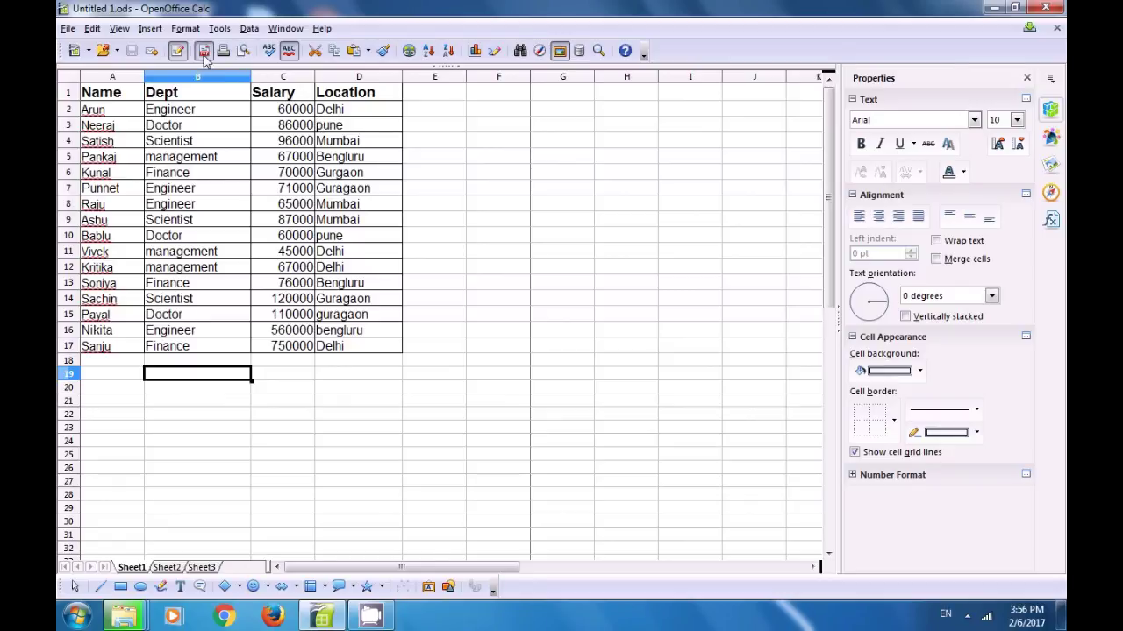
pyautogui.click(122, 29)
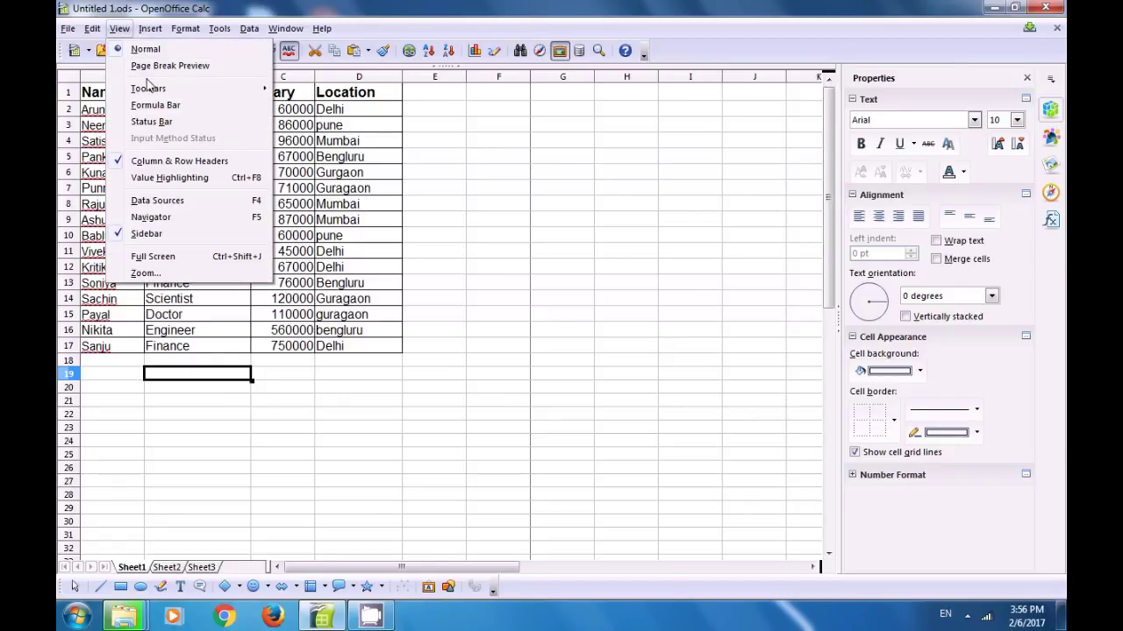
pyautogui.click(155, 105)
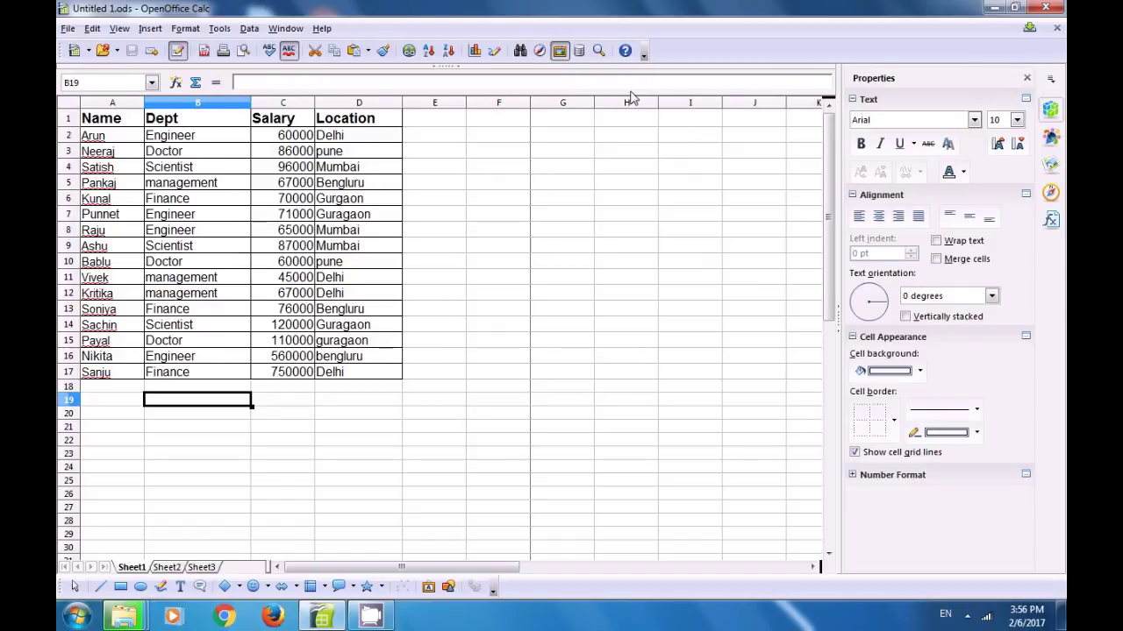
# Show the Formatting toolbar beneath the Standard toolbar and turn the status bar back on.
pyautogui.click(120, 29)
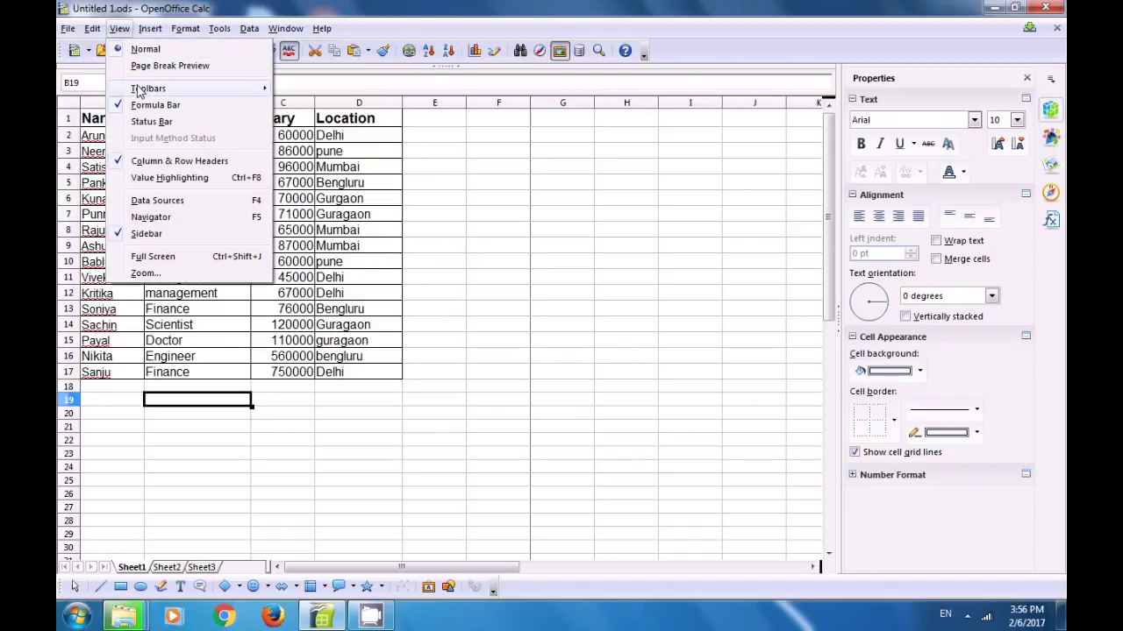
pyautogui.moveTo(138, 91)
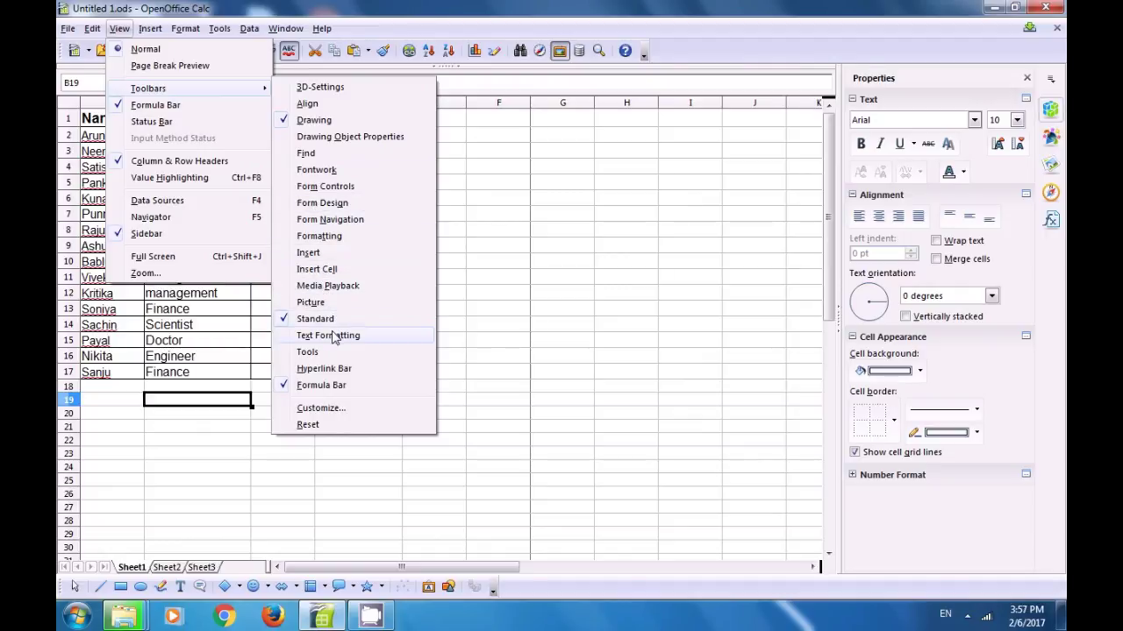
pyautogui.click(329, 237)
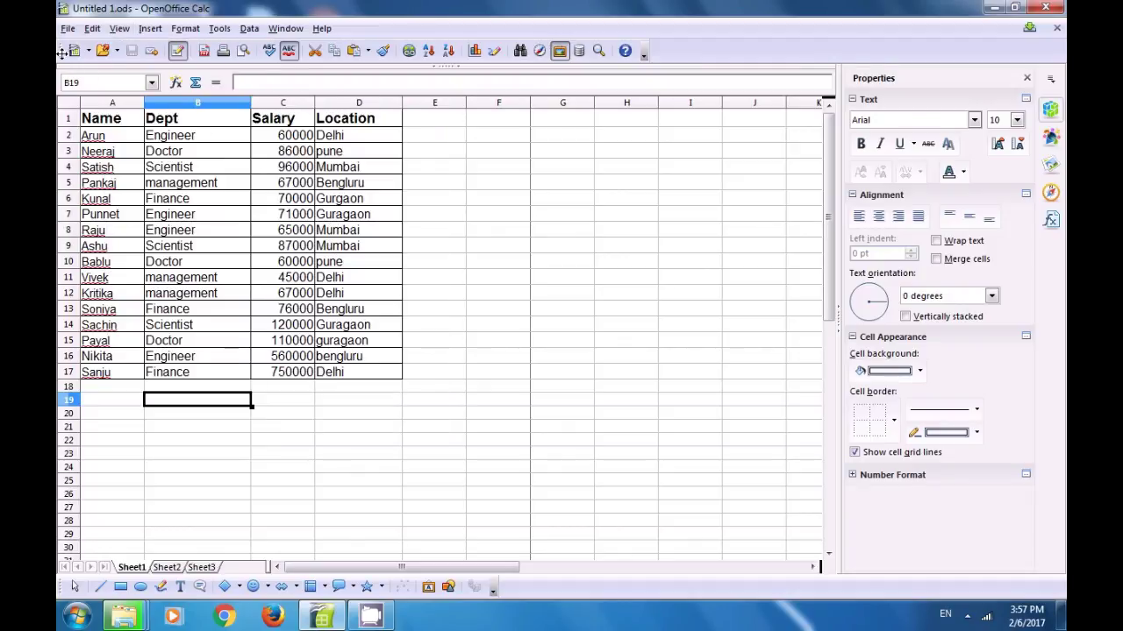
pyautogui.moveTo(65, 65); pyautogui.dragTo(75, 75)
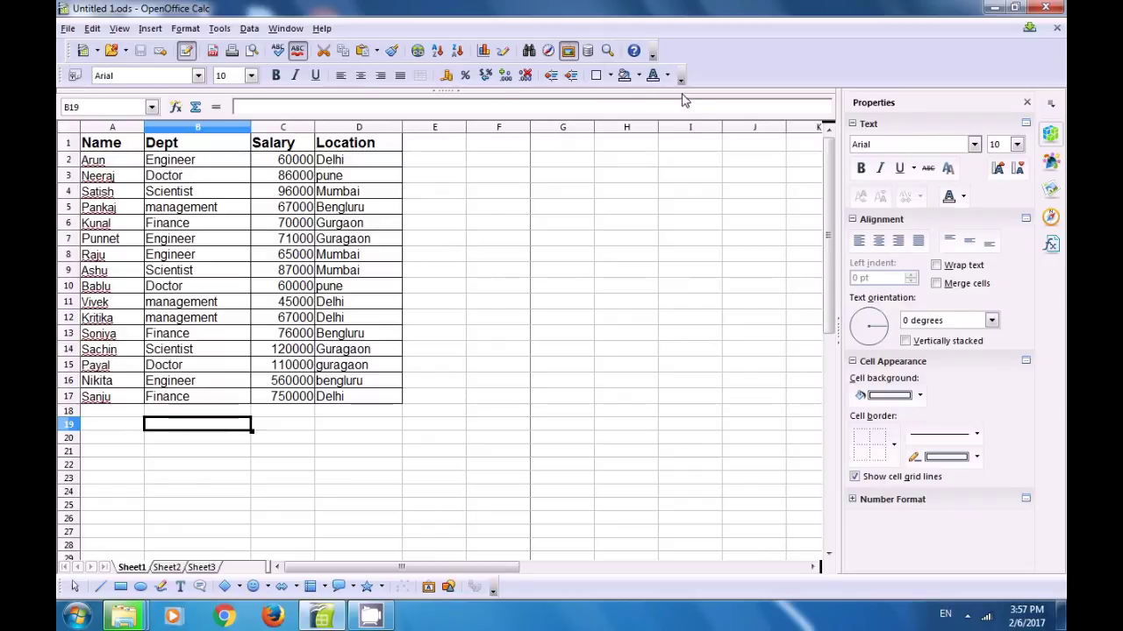
pyautogui.click(119, 29)
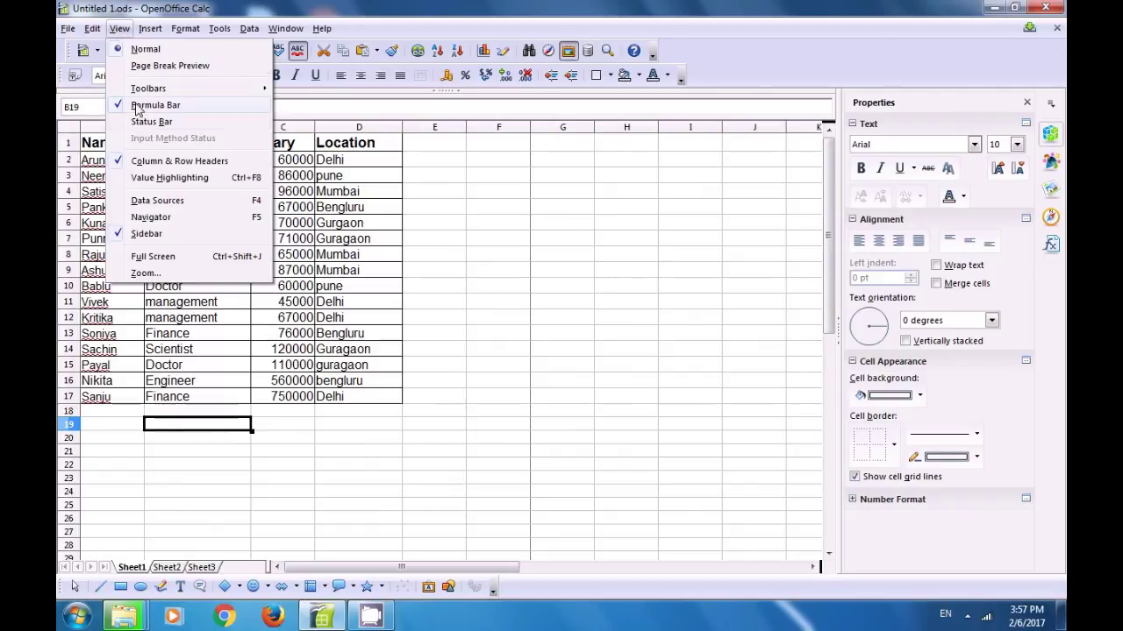
pyautogui.click(154, 123)
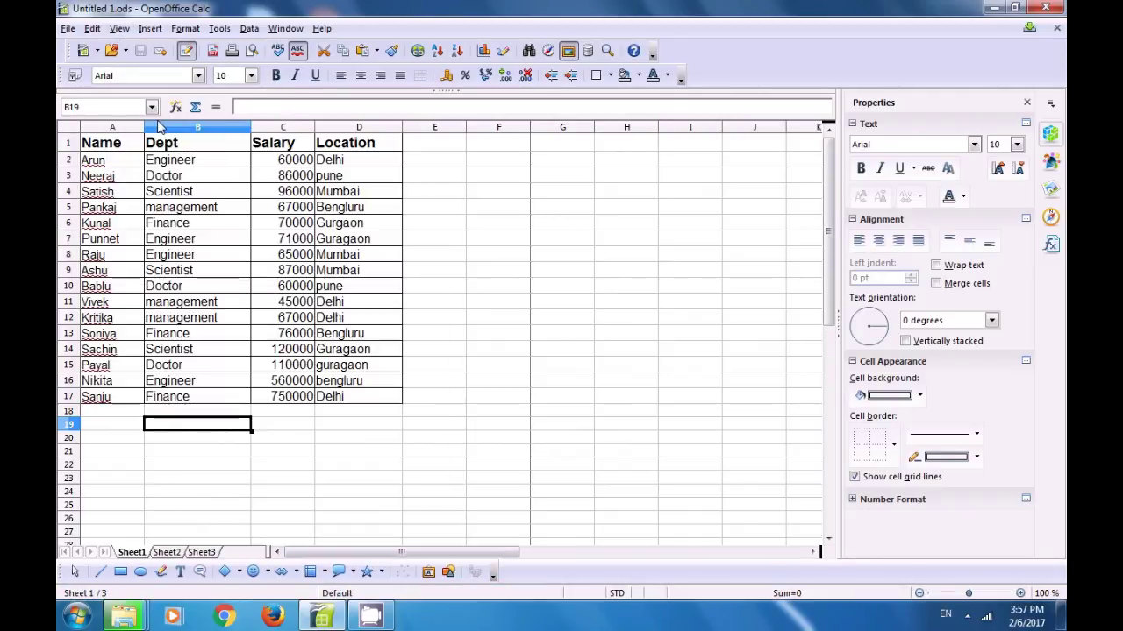
# Hide the column and row headers of the sheet.
pyautogui.click(119, 29)
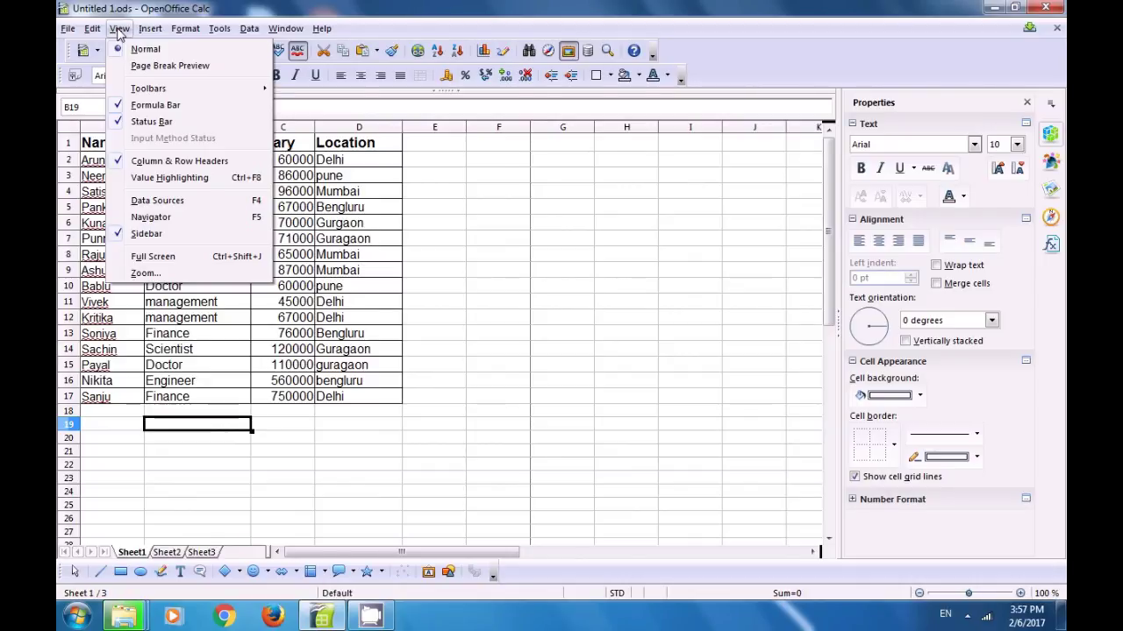
pyautogui.moveTo(138, 32)
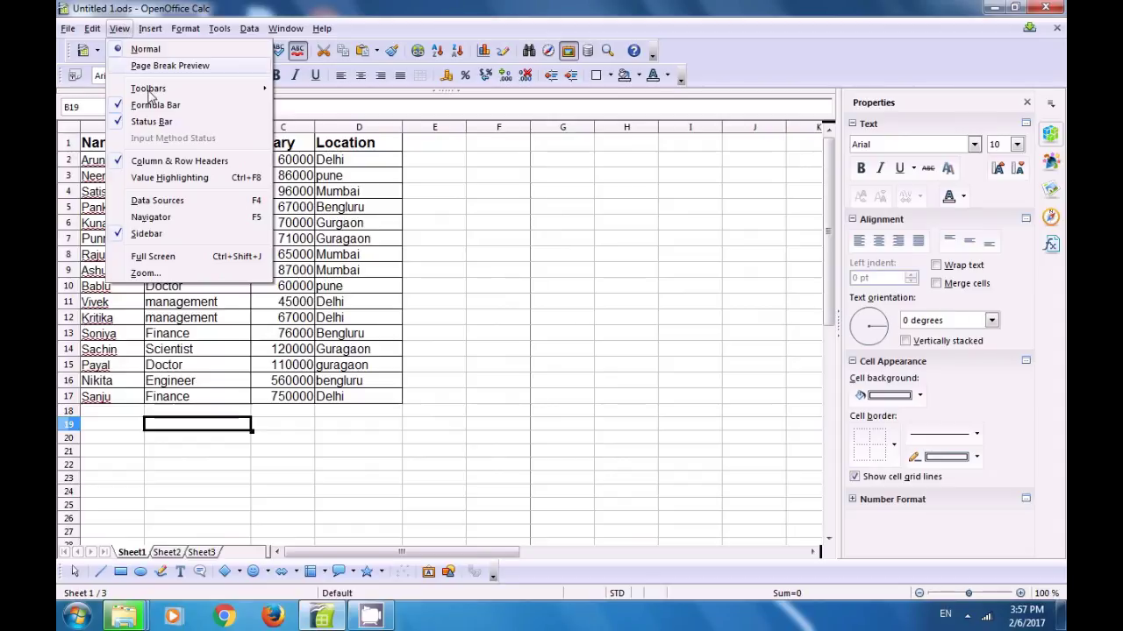
pyautogui.click(173, 161)
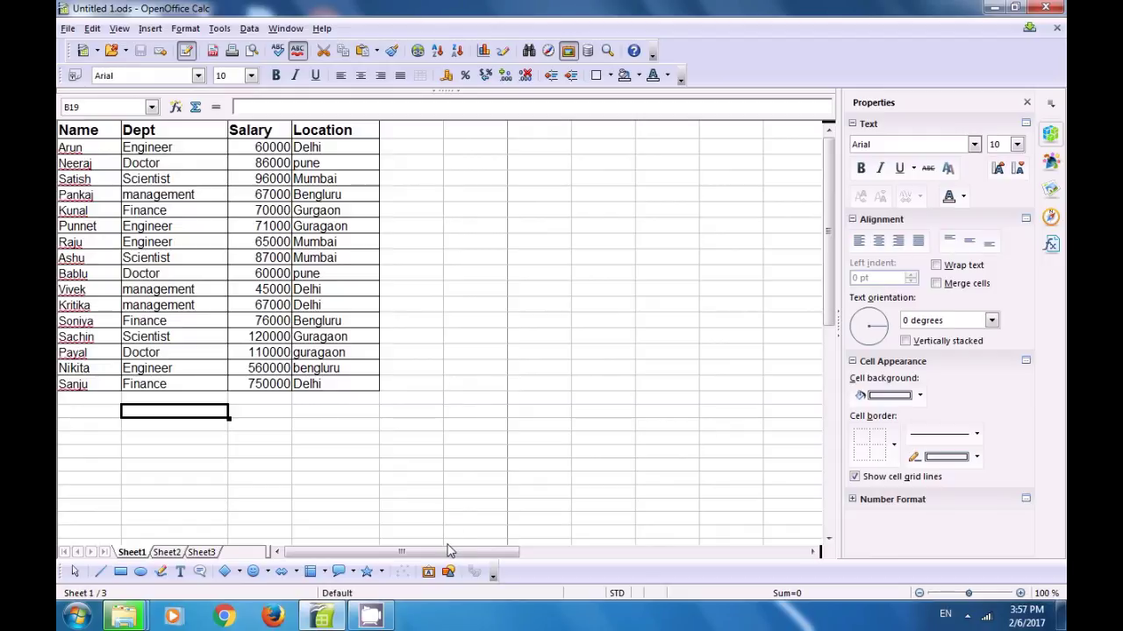
pyautogui.moveTo(451, 537); pyautogui.dragTo(471, 555)
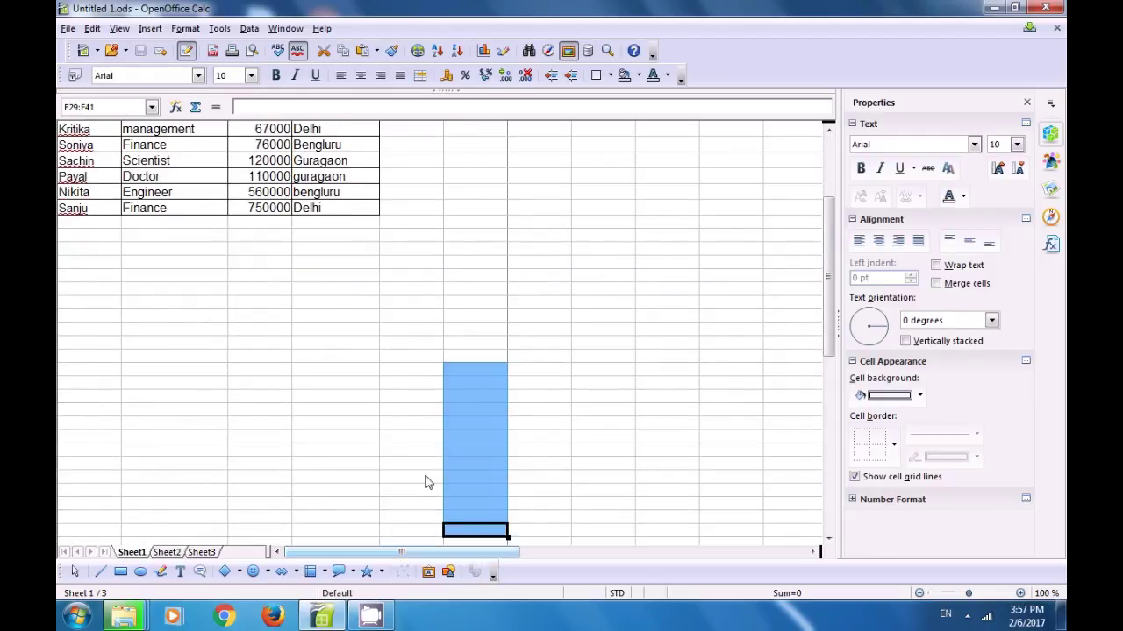
pyautogui.scroll(4, 396, 313)
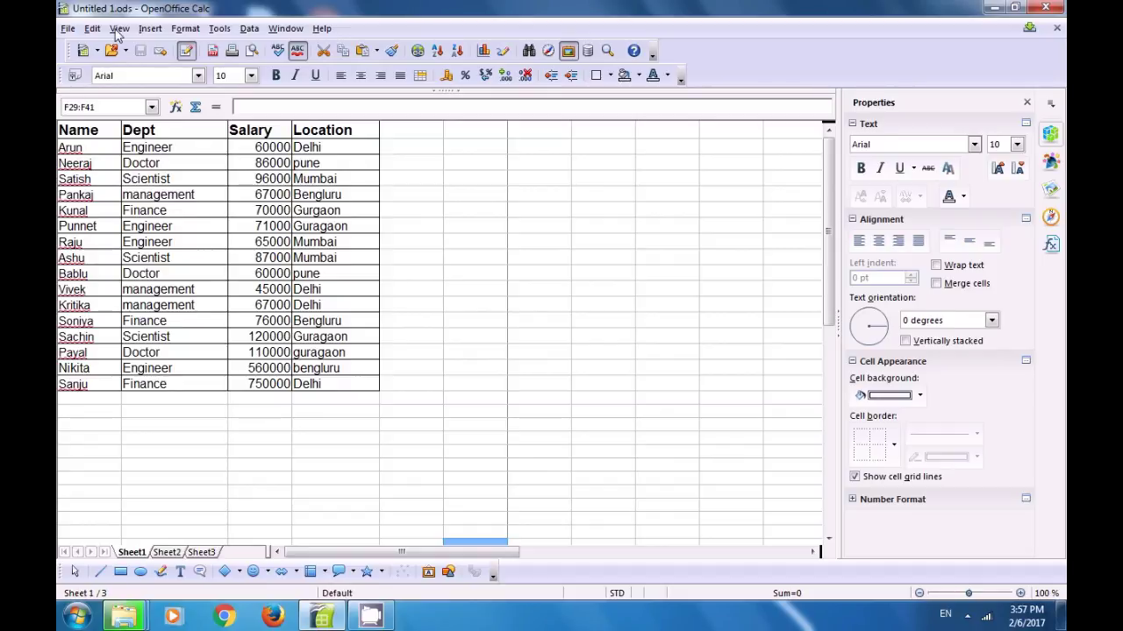
# View the sheet in page preview, then close the preview.
pyautogui.click(68, 29)
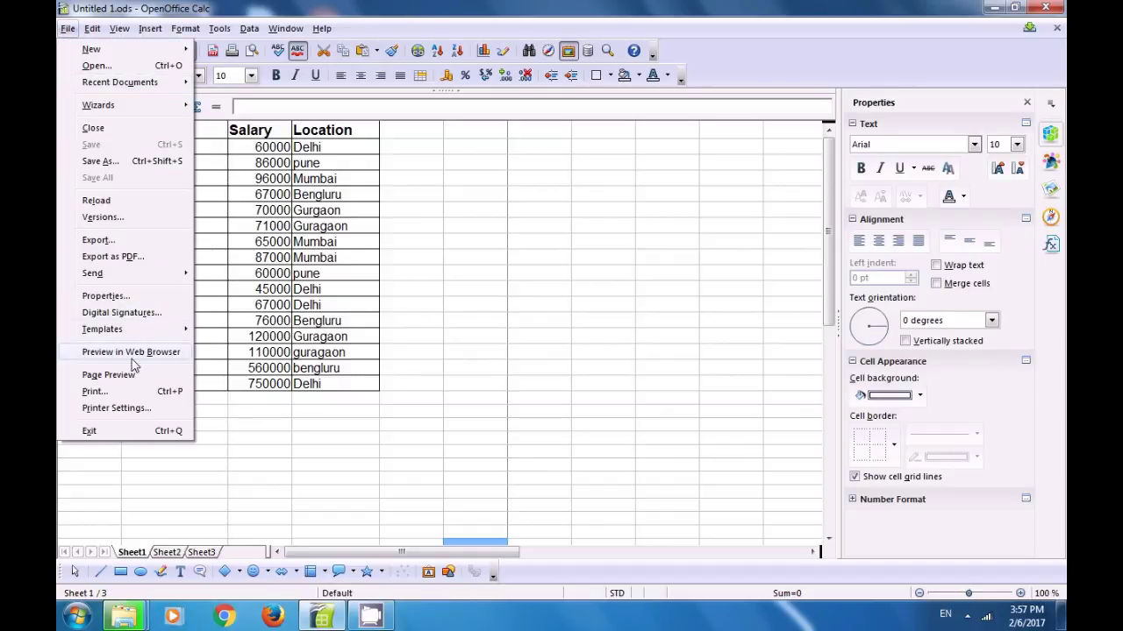
pyautogui.click(109, 375)
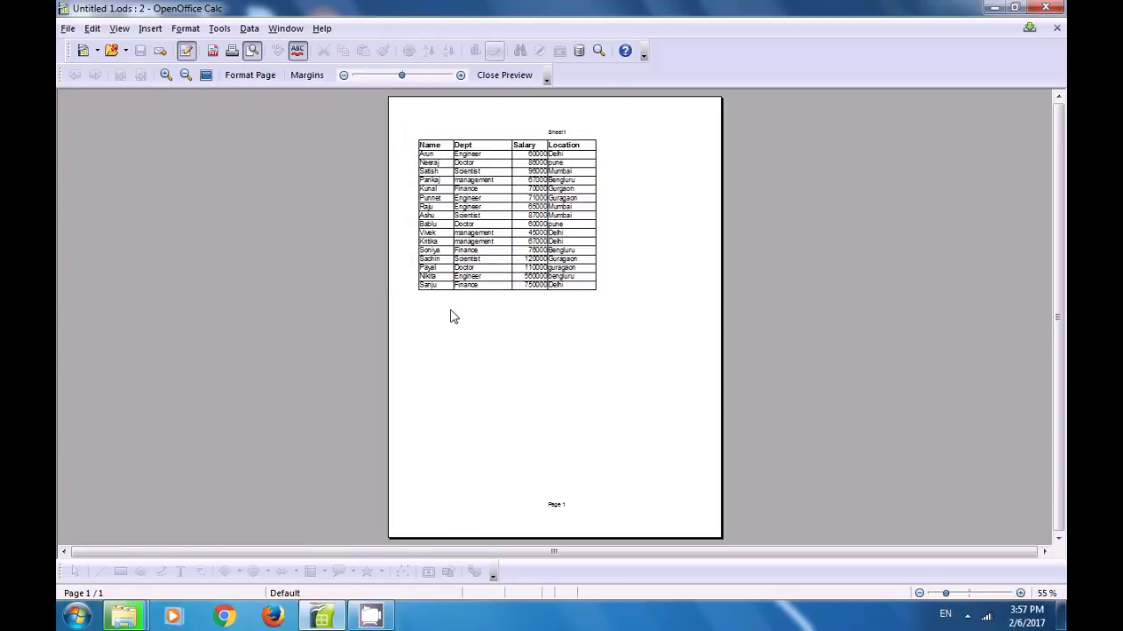
pyautogui.click(493, 76)
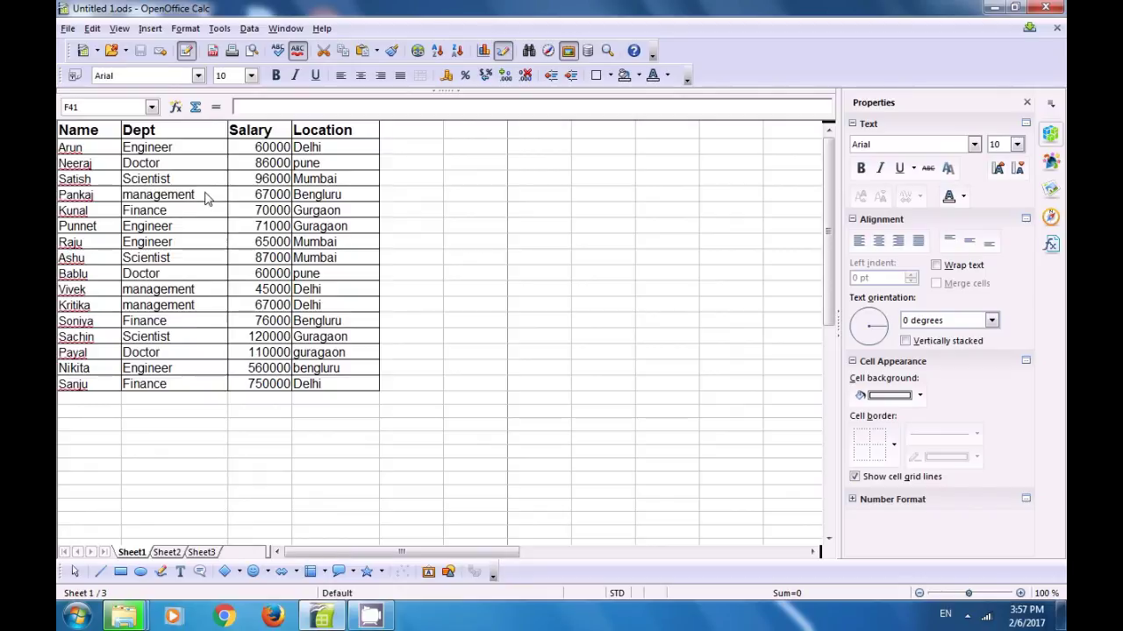
# Show the column and row headers again and select cell E13.
pyautogui.click(120, 29)
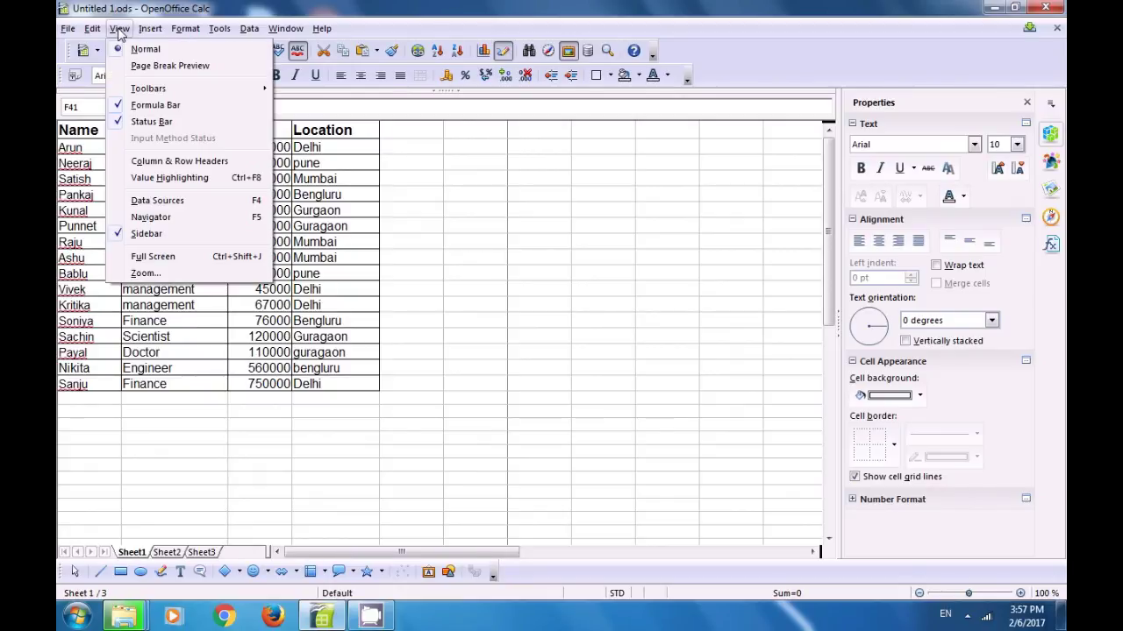
pyautogui.click(157, 161)
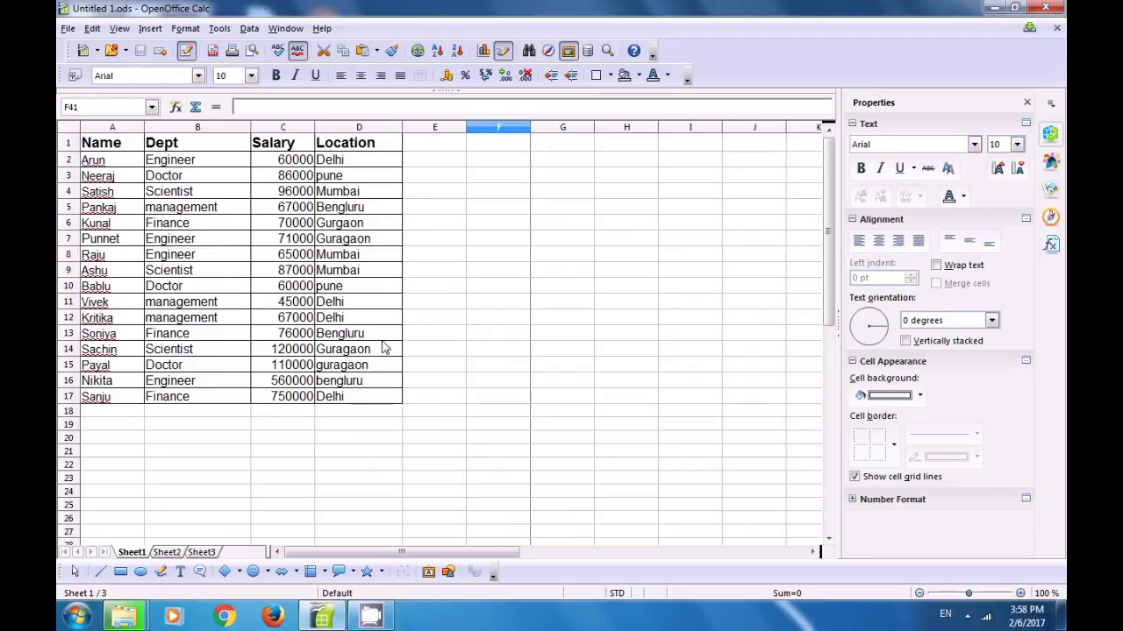
pyautogui.click(454, 335)
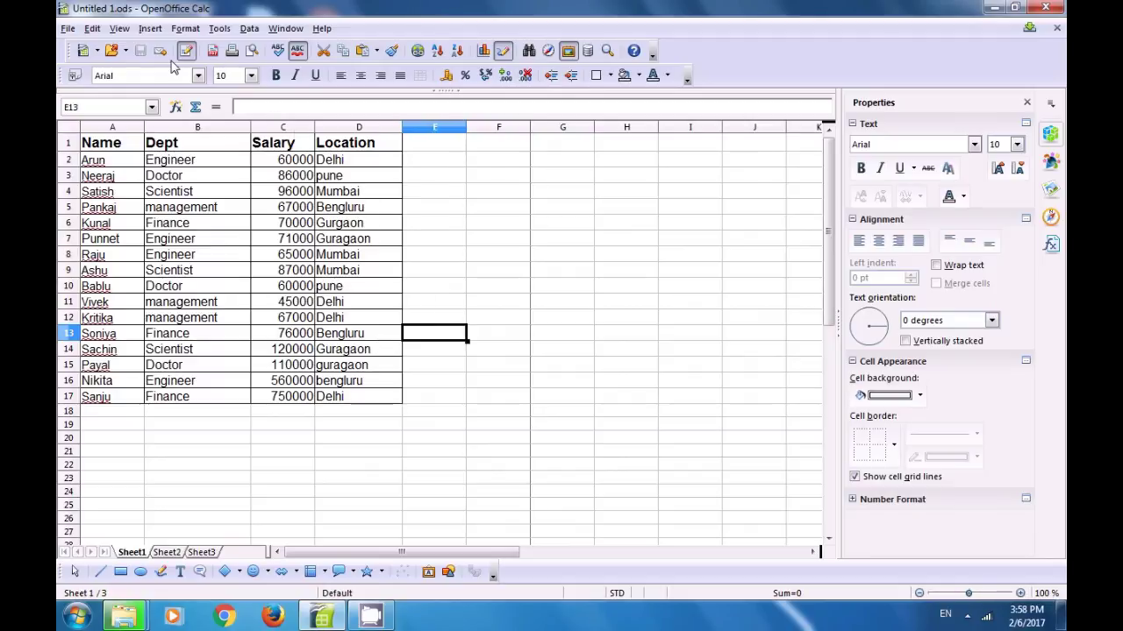
# Turn on value highlighting and go through the Salary cells in column C.
pyautogui.click(120, 29)
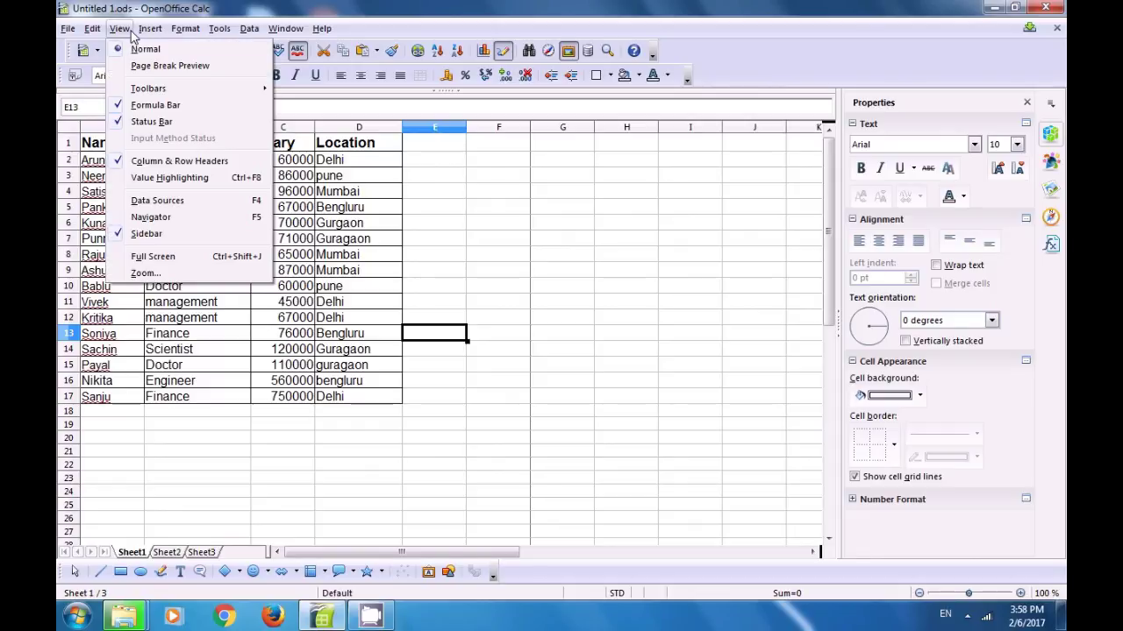
pyautogui.click(159, 179)
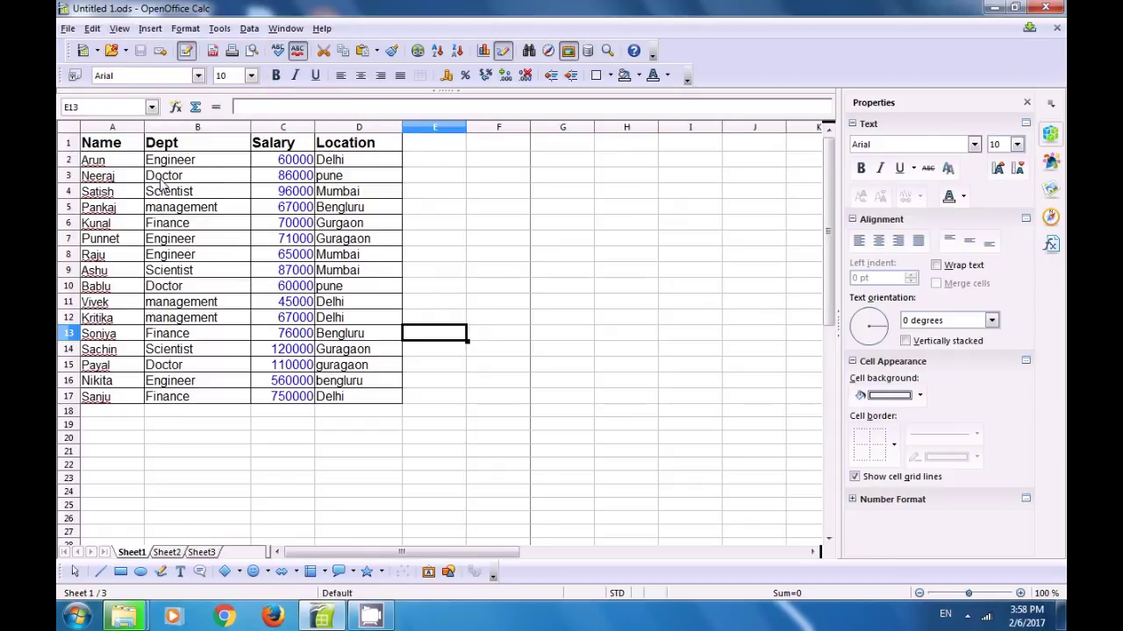
pyautogui.click(547, 238)
pyautogui.click(283, 162)
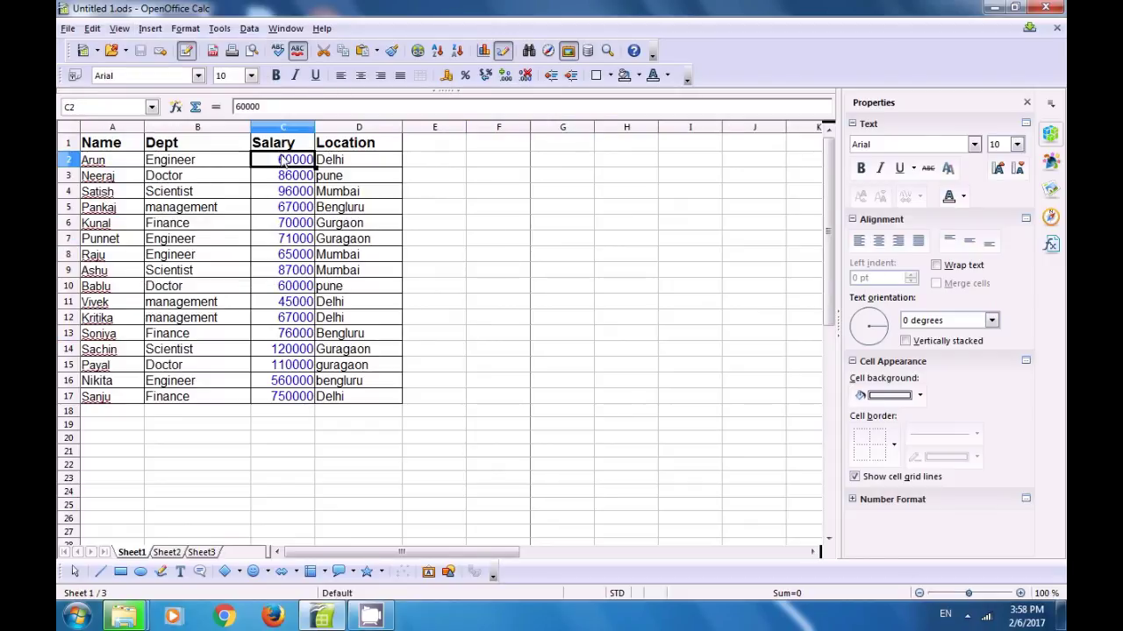
pyautogui.click(285, 176)
pyautogui.moveTo(290, 191); pyautogui.dragTo(309, 405)
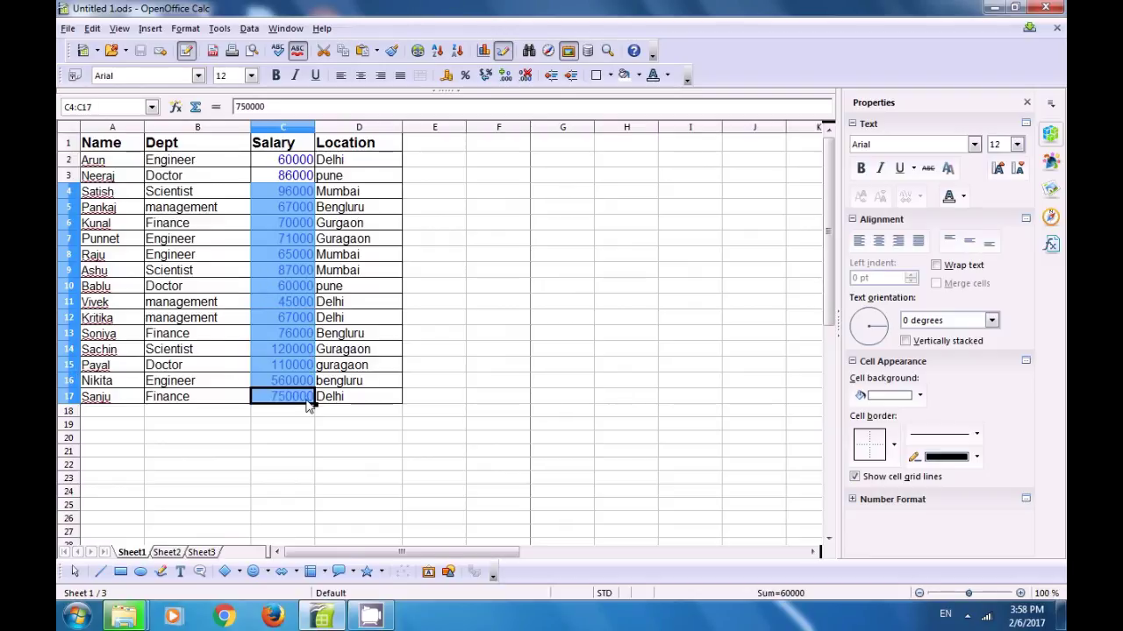
pyautogui.click(286, 167)
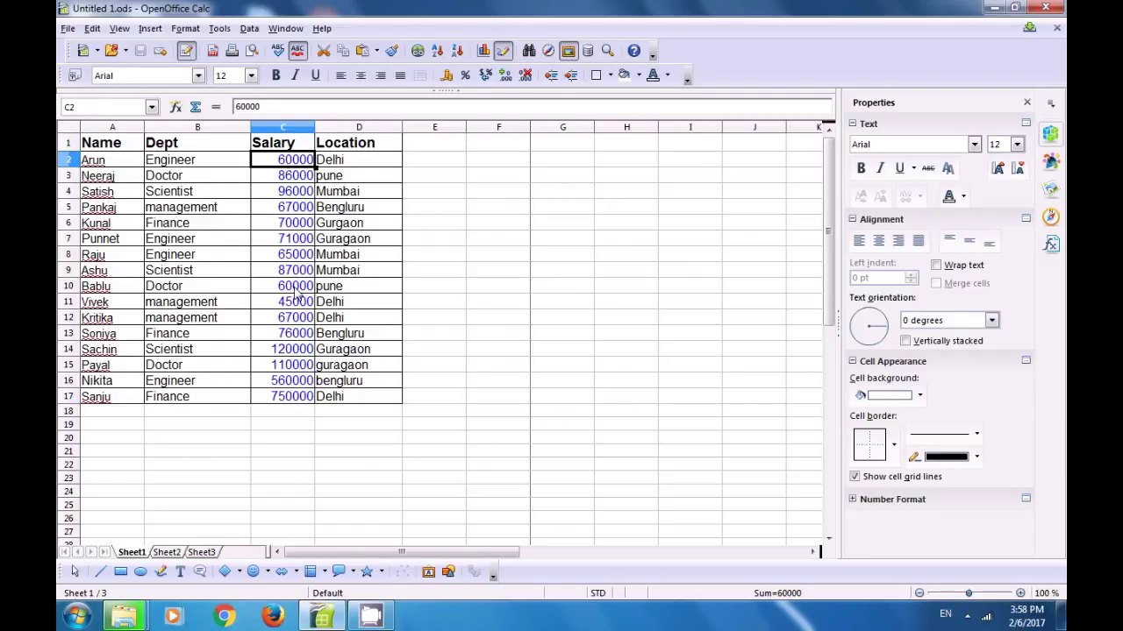
pyautogui.click(297, 195)
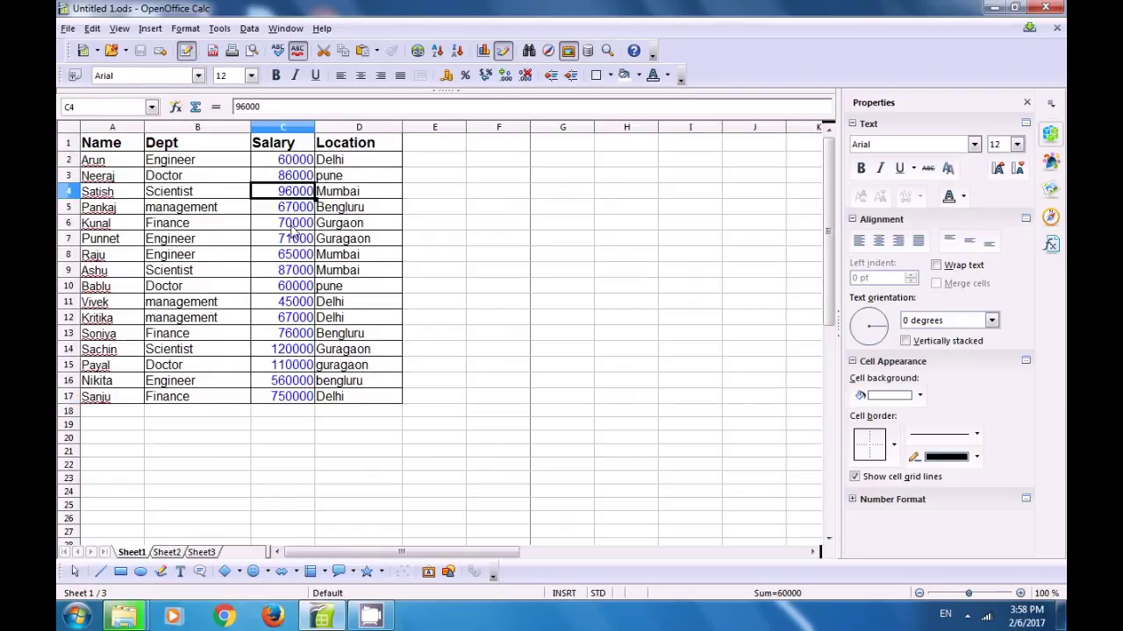
pyautogui.click(294, 301)
pyautogui.click(455, 229)
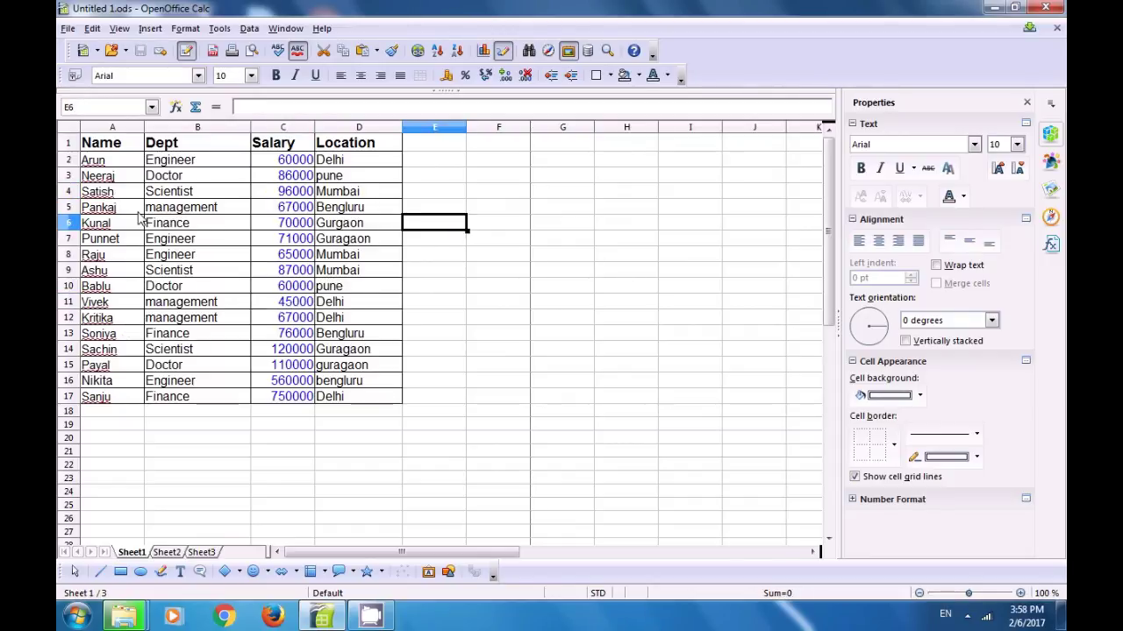
# Turn value highlighting off again.
pyautogui.click(120, 29)
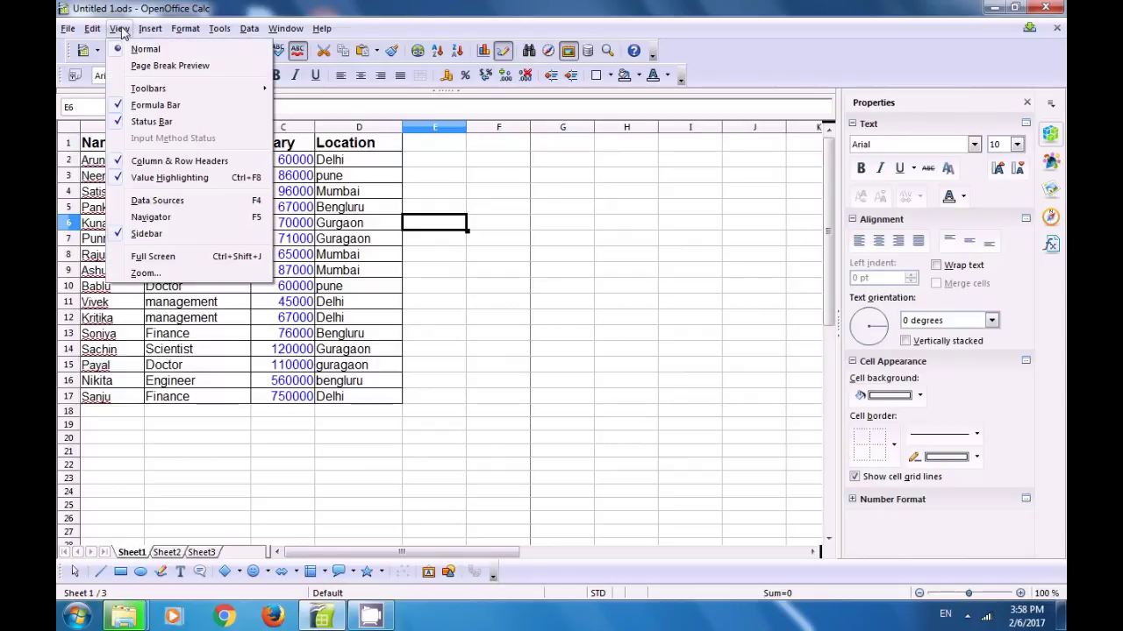
pyautogui.click(155, 178)
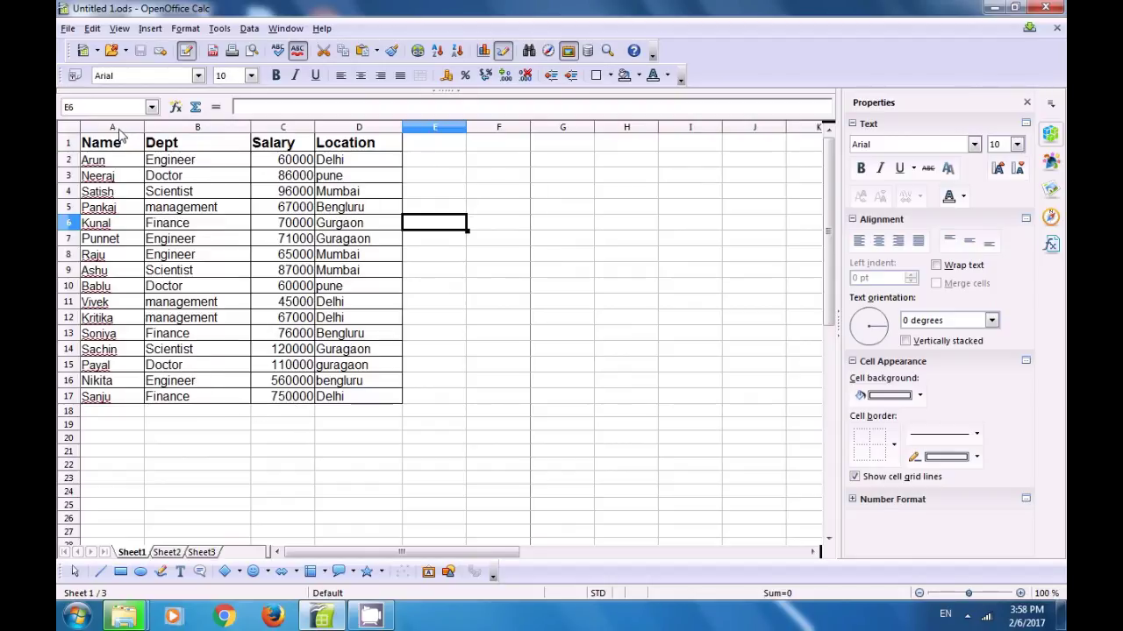
# Show the data sources and display the Signalétique Danger theme in the gallery.
pyautogui.click(92, 28)
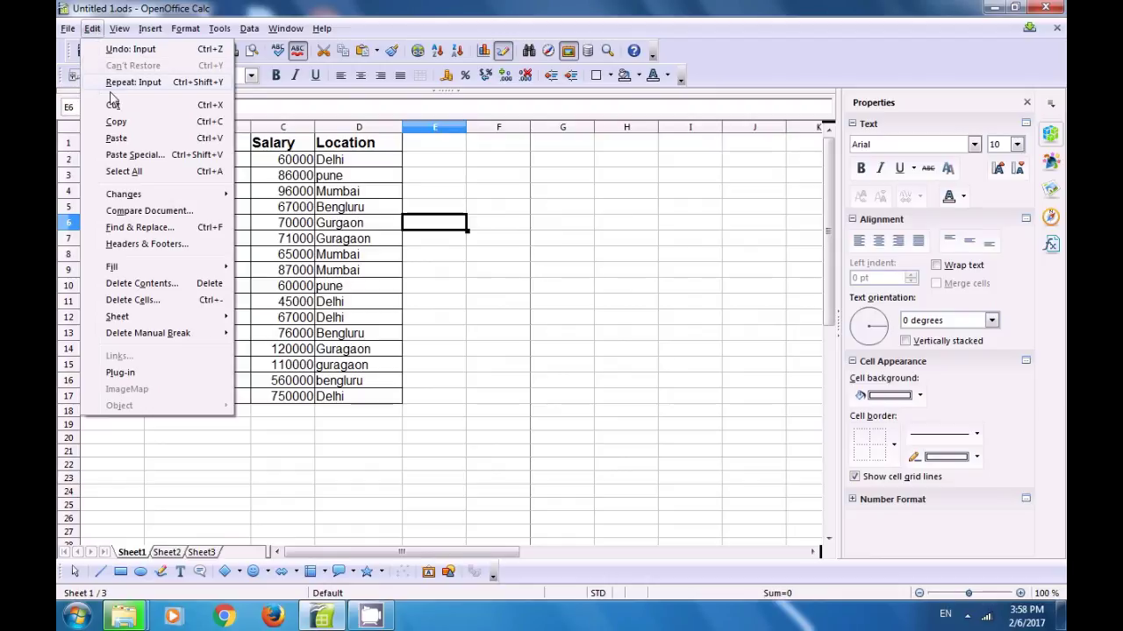
pyautogui.moveTo(119, 29)
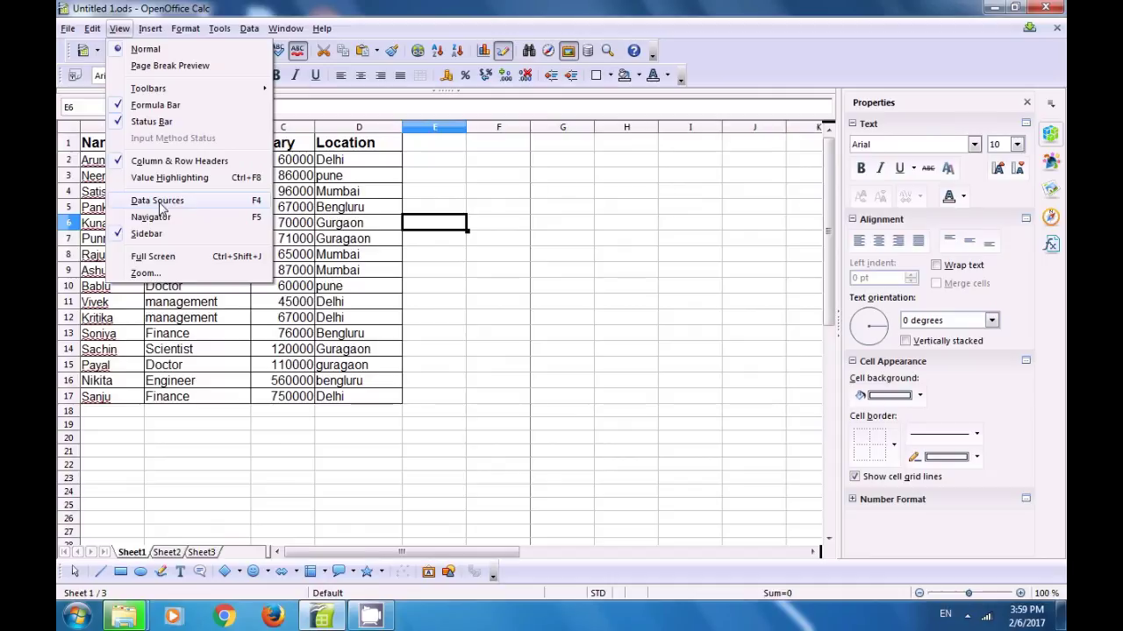
pyautogui.click(158, 200)
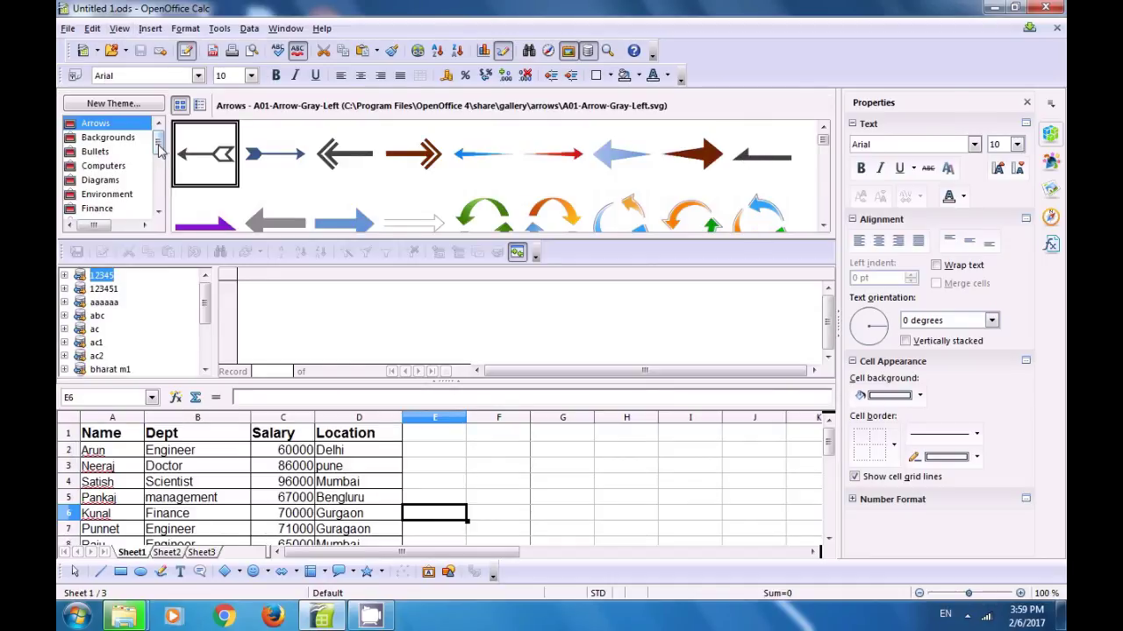
pyautogui.moveTo(158, 143); pyautogui.dragTo(161, 193)
pyautogui.click(121, 166)
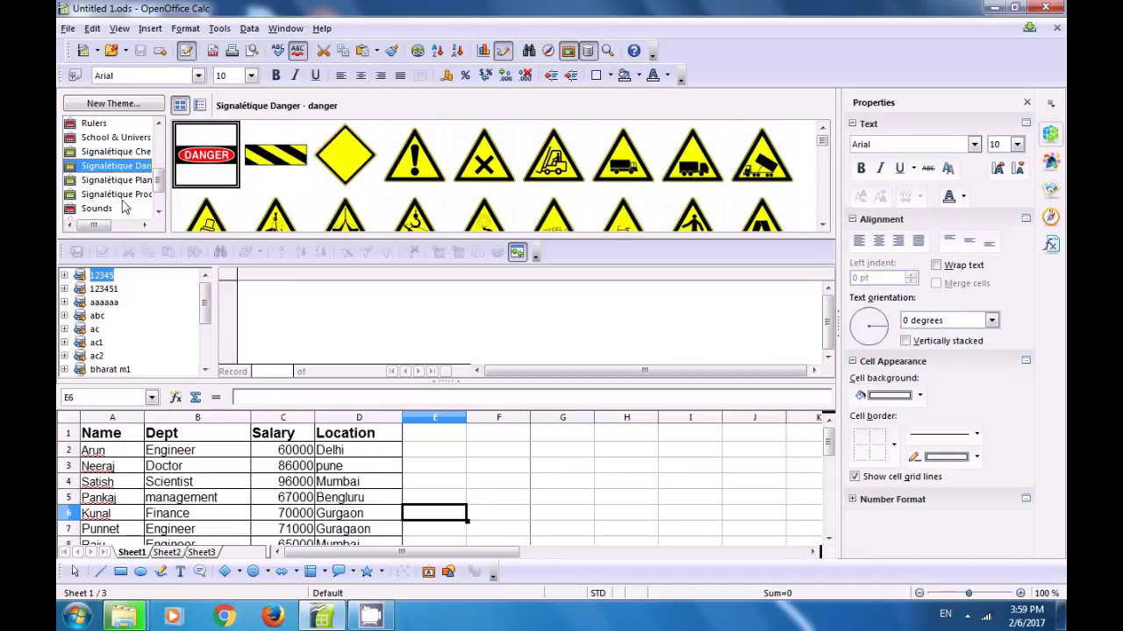
# Select data sources such as 123451 in the explorer, then switch the explorer off and on.
pyautogui.click(102, 290)
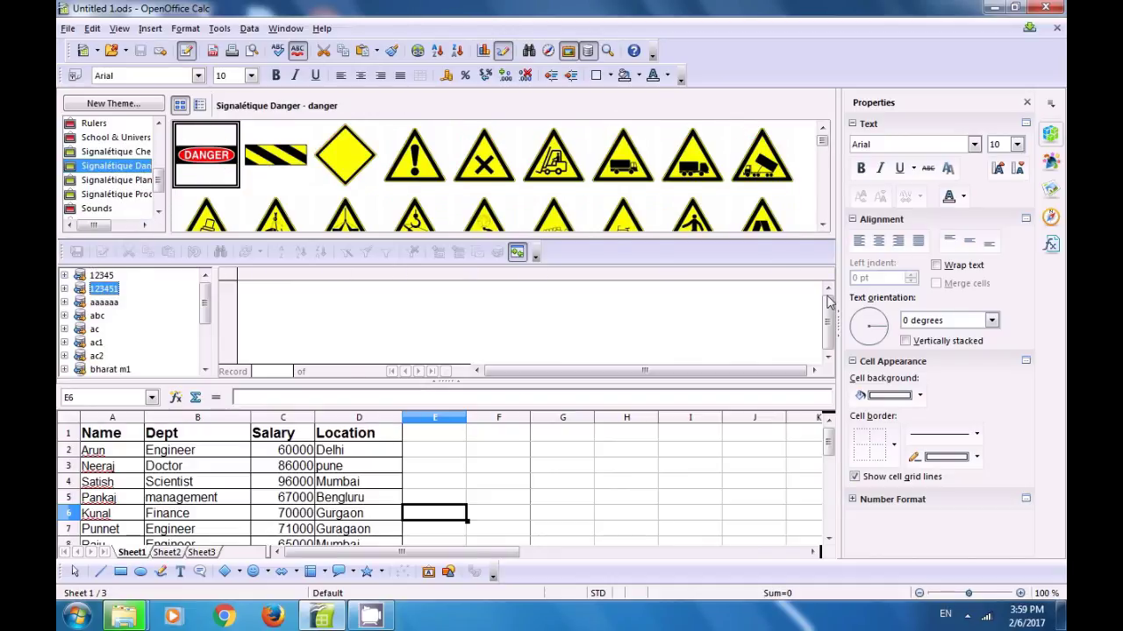
pyautogui.click(131, 370)
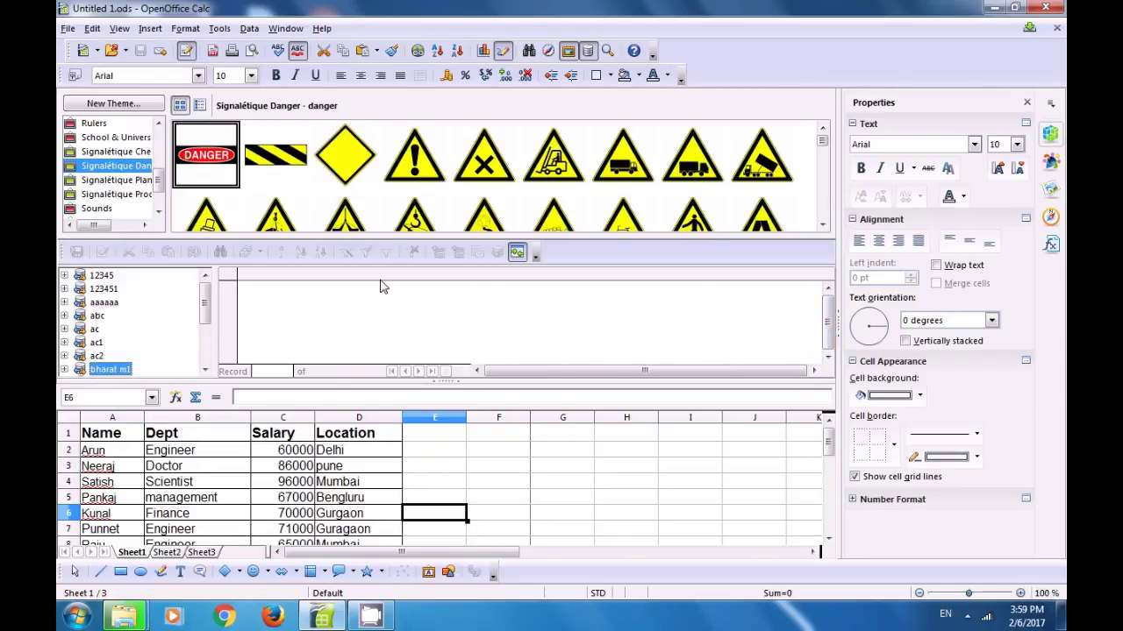
pyautogui.click(516, 252)
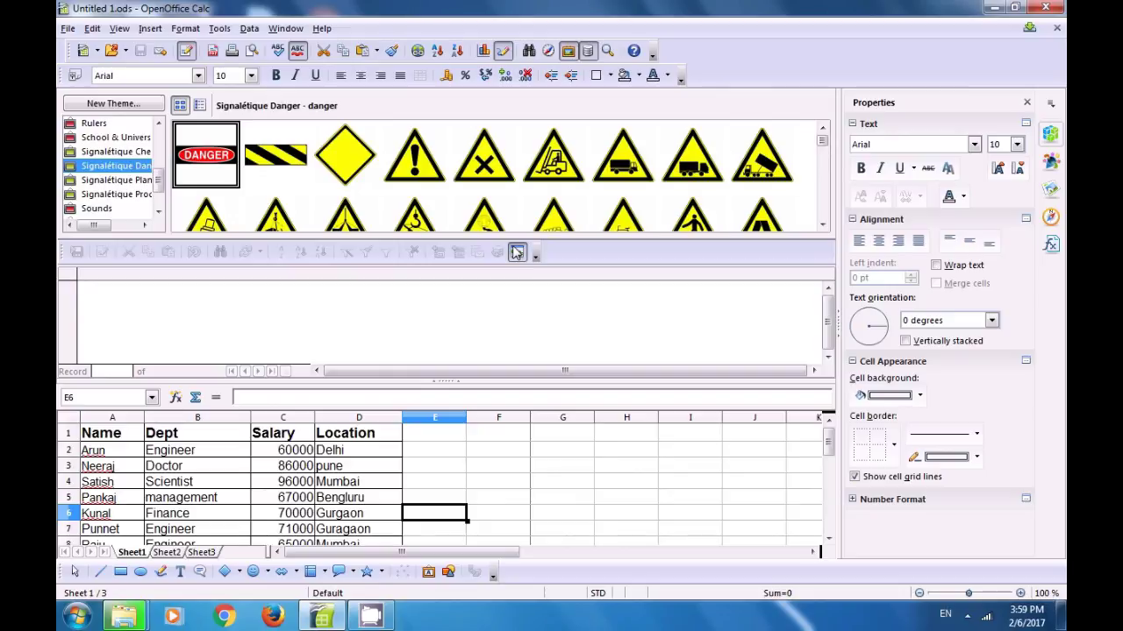
pyautogui.click(517, 253)
# Try to open the tables of data source 12345.
pyautogui.doubleClick(99, 277)
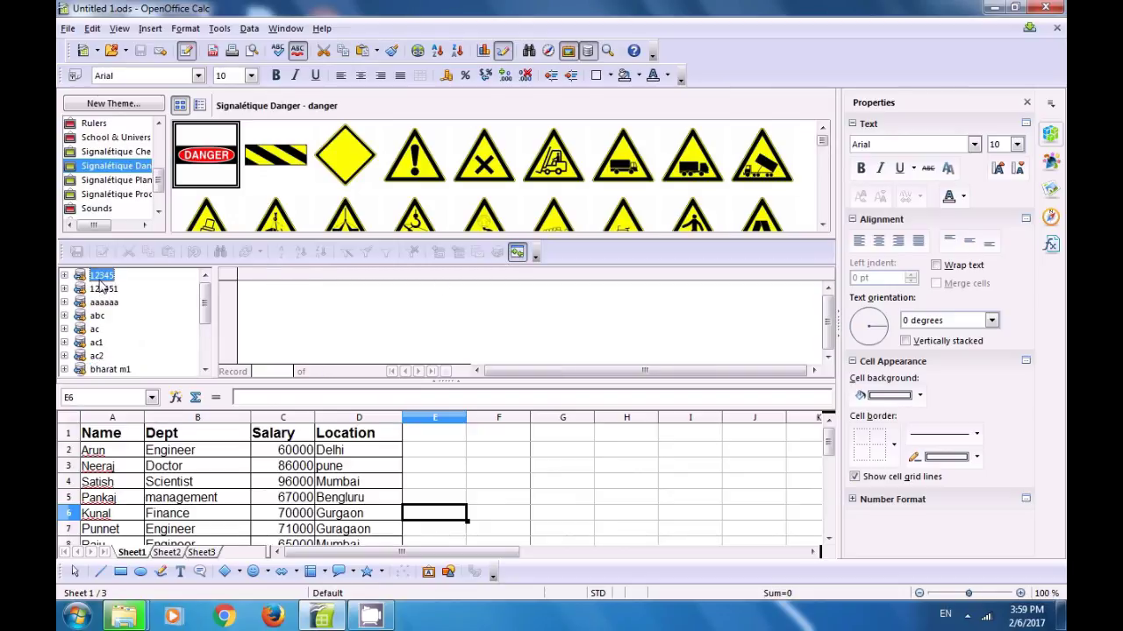
pyautogui.click(121, 303)
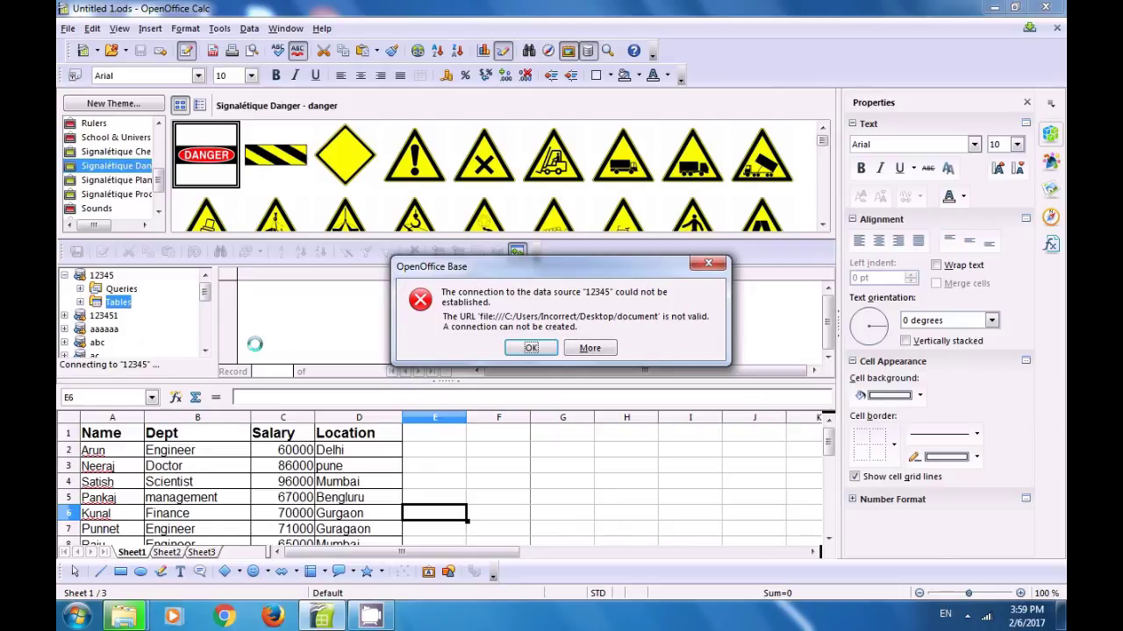
pyautogui.click(532, 348)
pyautogui.click(531, 348)
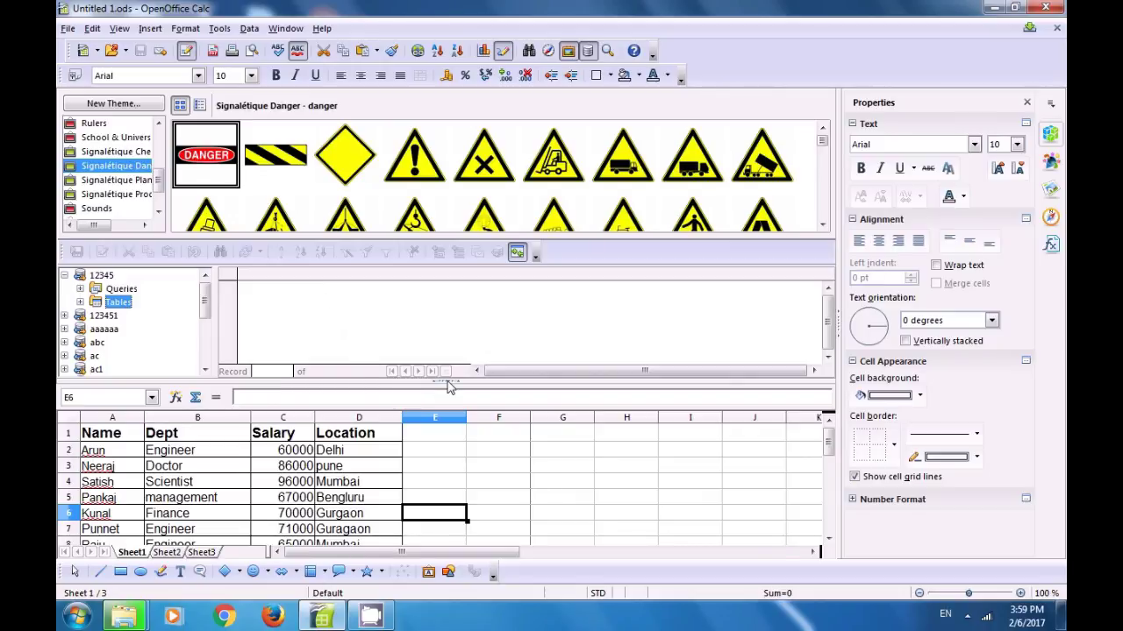
# Hide the data sources and the gallery above the sheet.
pyautogui.click(119, 29)
pyautogui.click(147, 201)
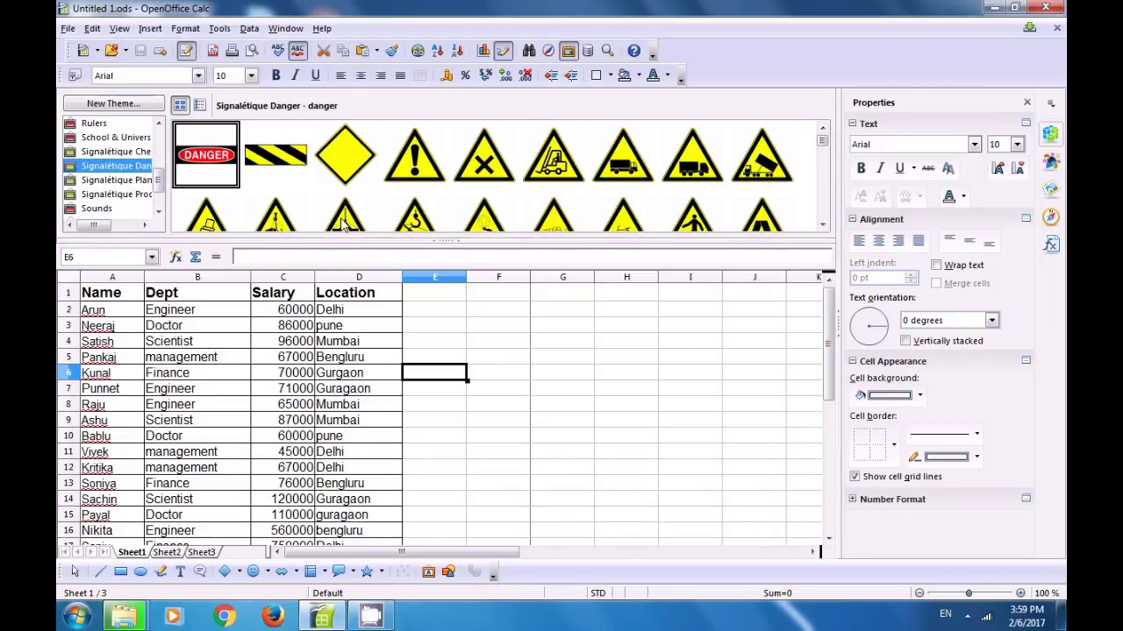
pyautogui.click(443, 245)
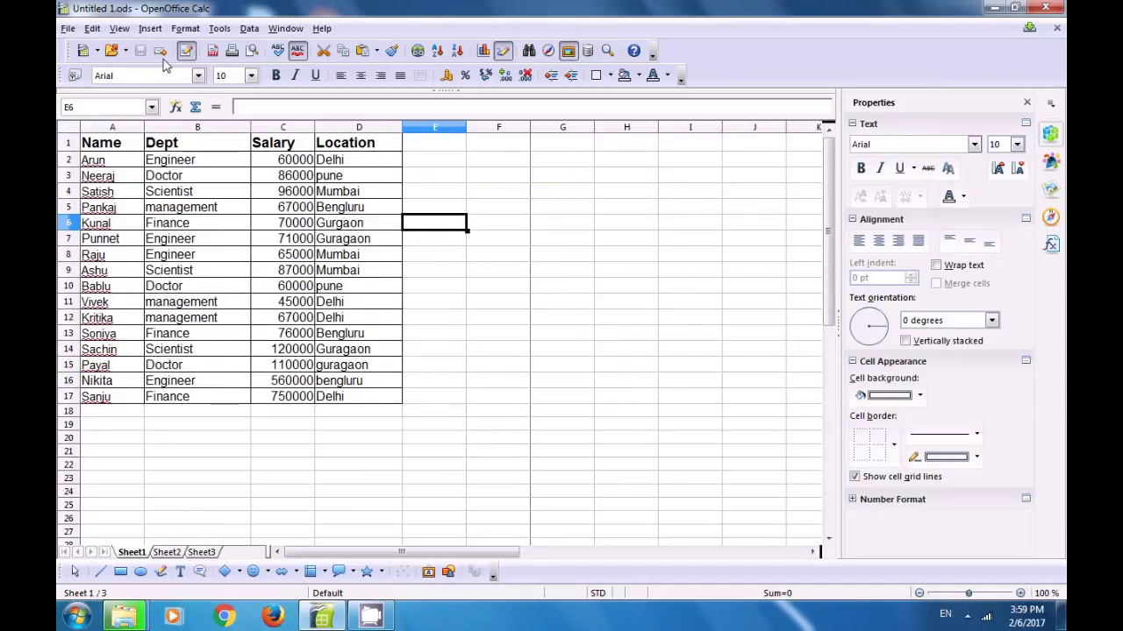
# Open the Navigator and select its Range names and Database Ranges categories in turn.
pyautogui.click(119, 28)
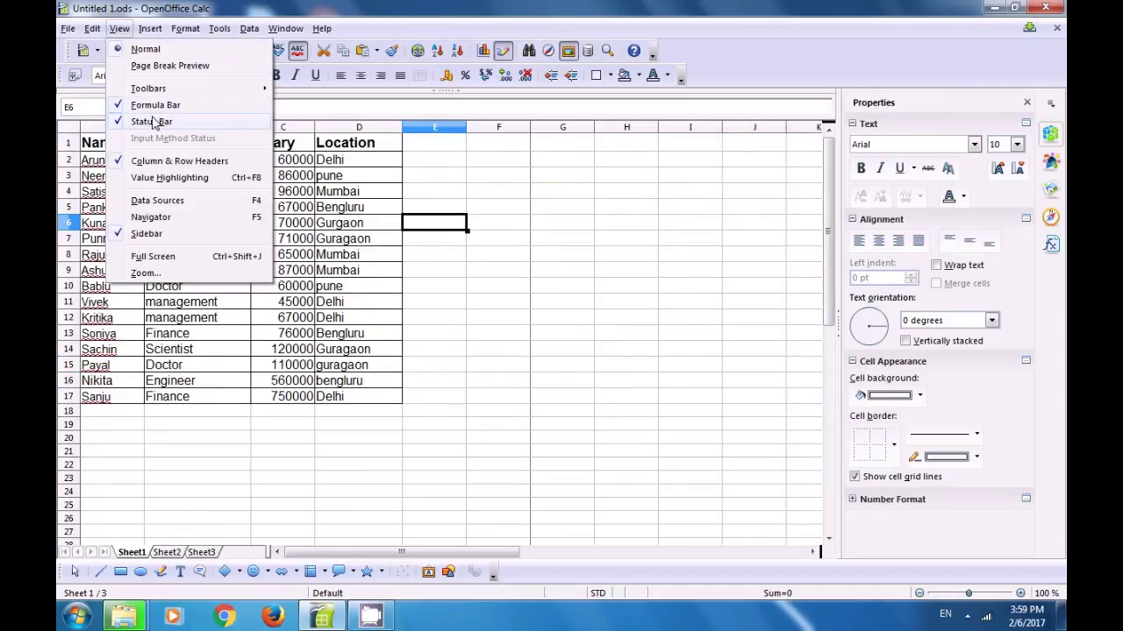
pyautogui.click(158, 218)
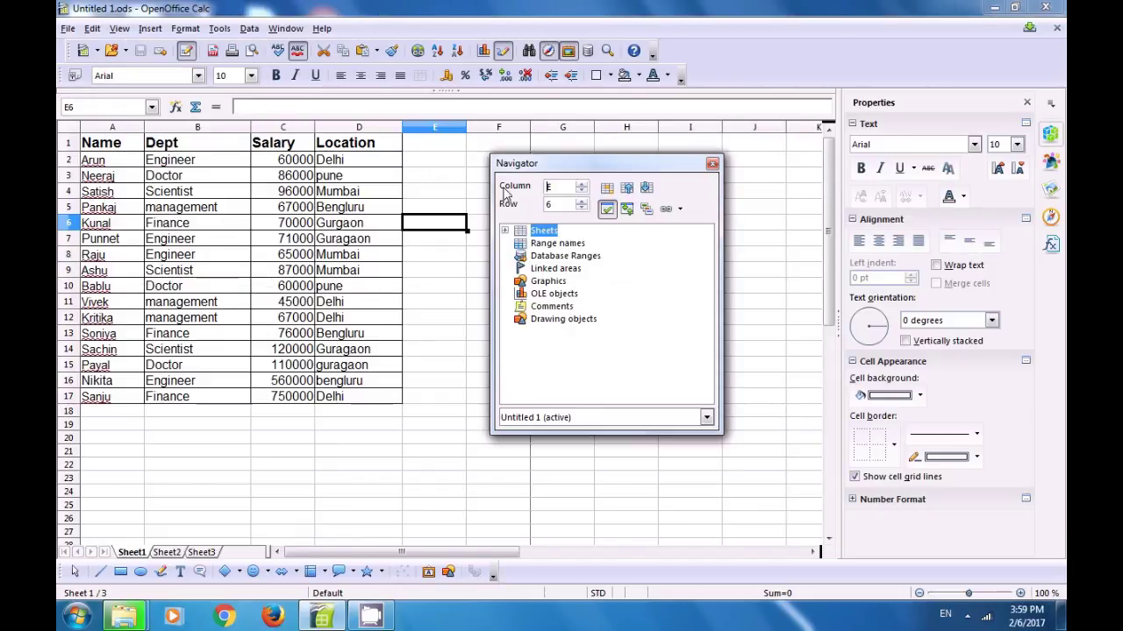
pyautogui.click(540, 246)
pyautogui.click(541, 255)
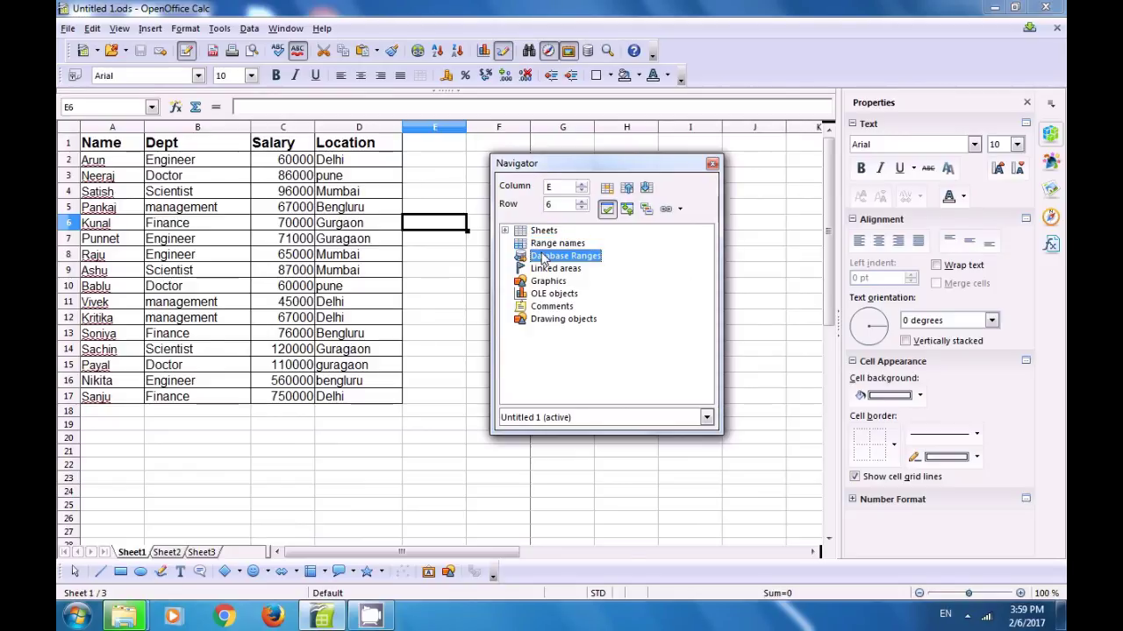
# Select the Navigator categories Linked areas, Graphics, OLE objects, Comments, Drawing objects and Sheets in turn.
pyautogui.click(544, 269)
pyautogui.click(546, 282)
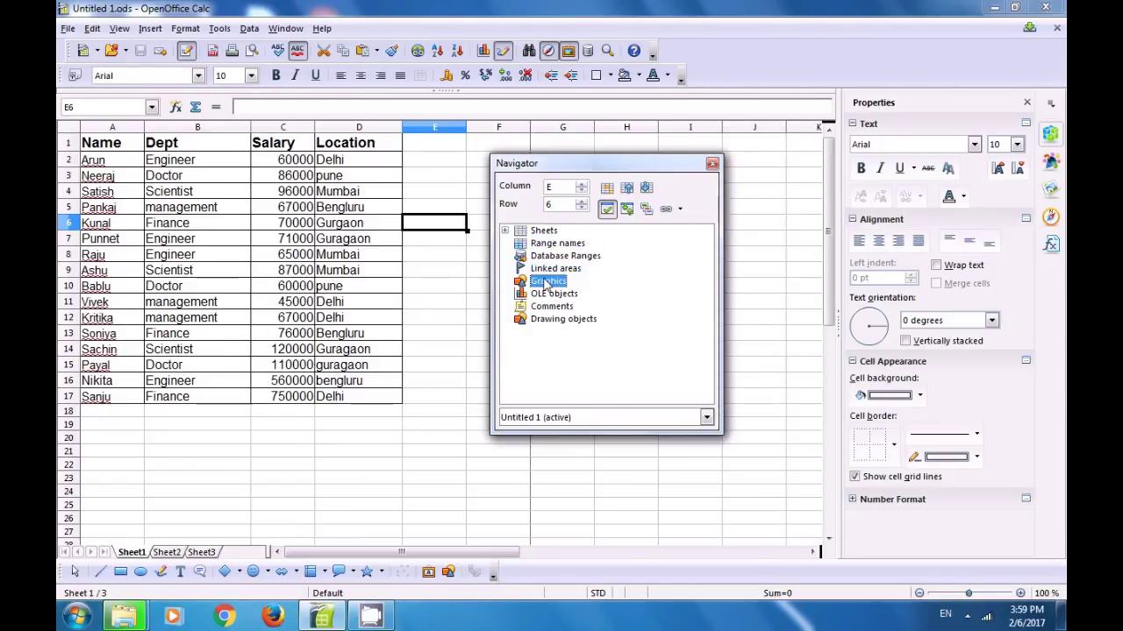
pyautogui.click(547, 294)
pyautogui.click(551, 307)
pyautogui.click(553, 320)
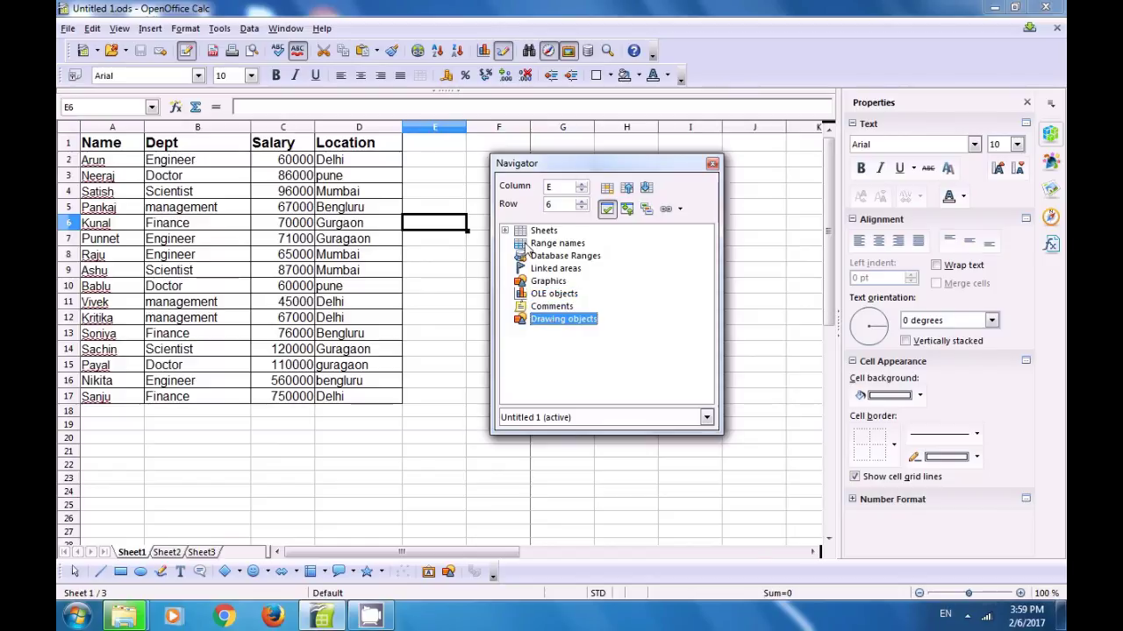
pyautogui.click(537, 232)
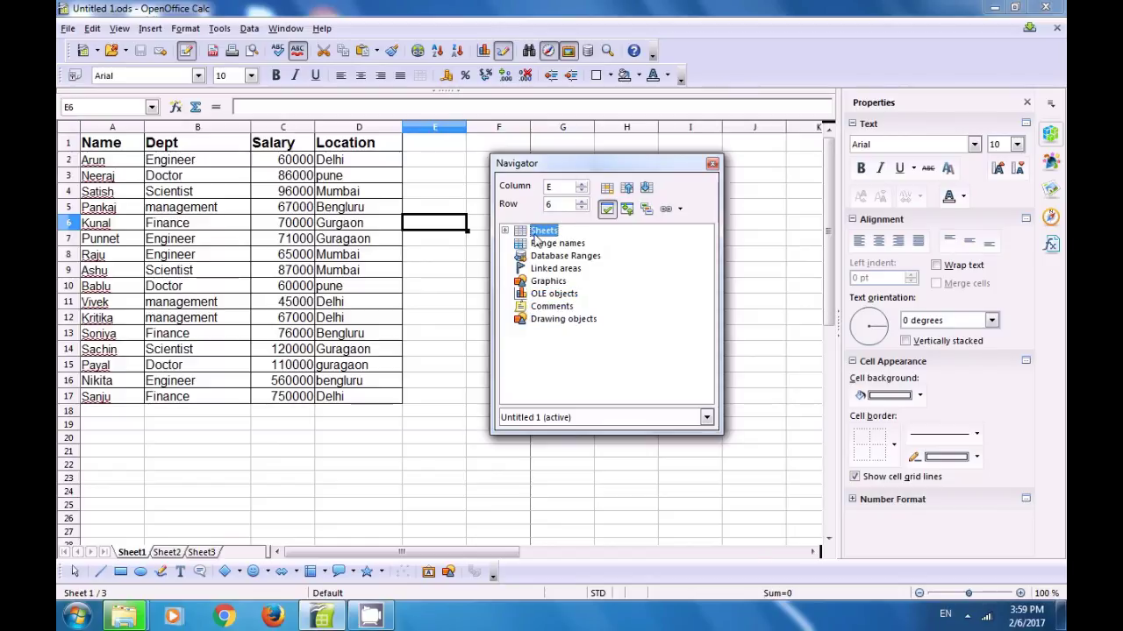
# Select cells E7, E6, E7 and C8 in turn to view their column and row in the Navigator.
pyautogui.click(444, 240)
pyautogui.click(445, 228)
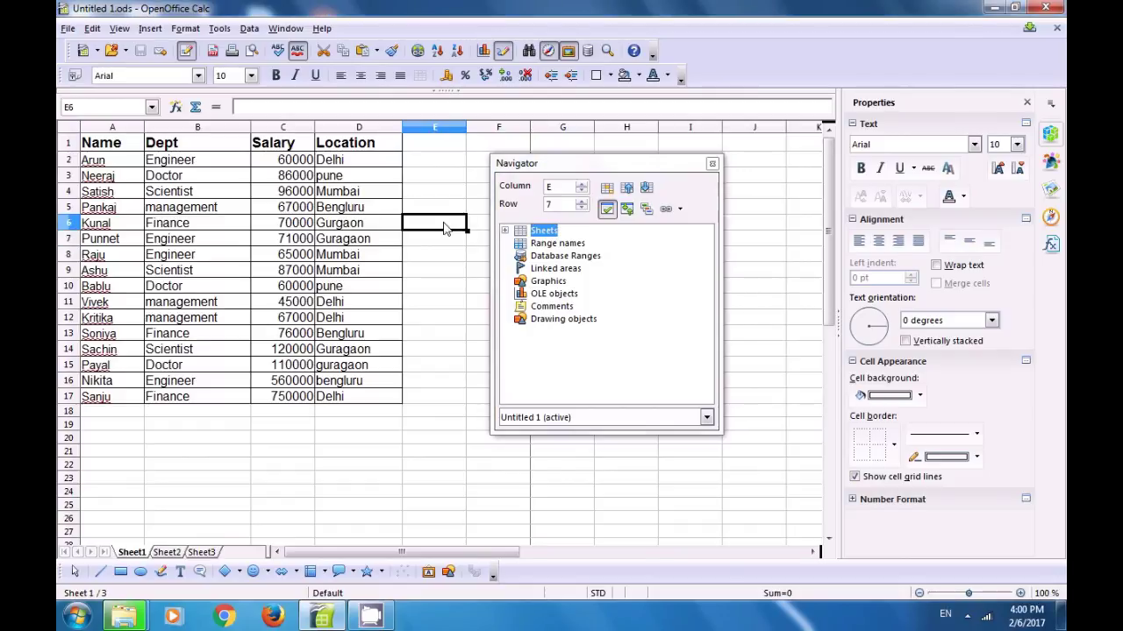
pyautogui.click(449, 240)
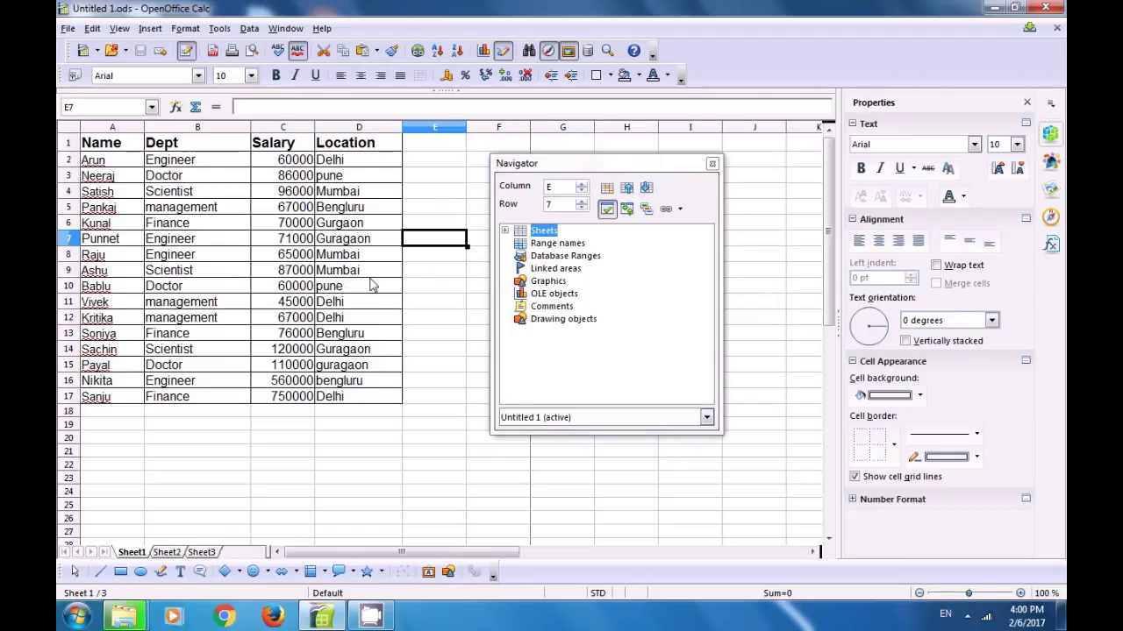
pyautogui.click(294, 256)
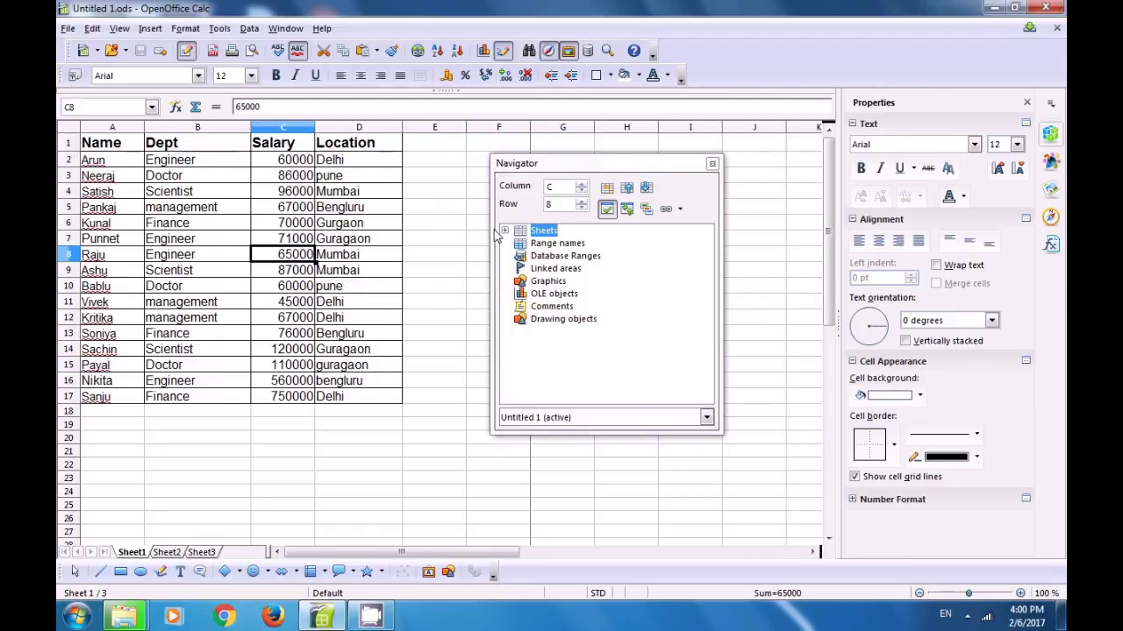
# Toggle the Navigator's contents list off and on, then view only the Sheets category, expand and collapse it, and restore all categories.
pyautogui.click(607, 210)
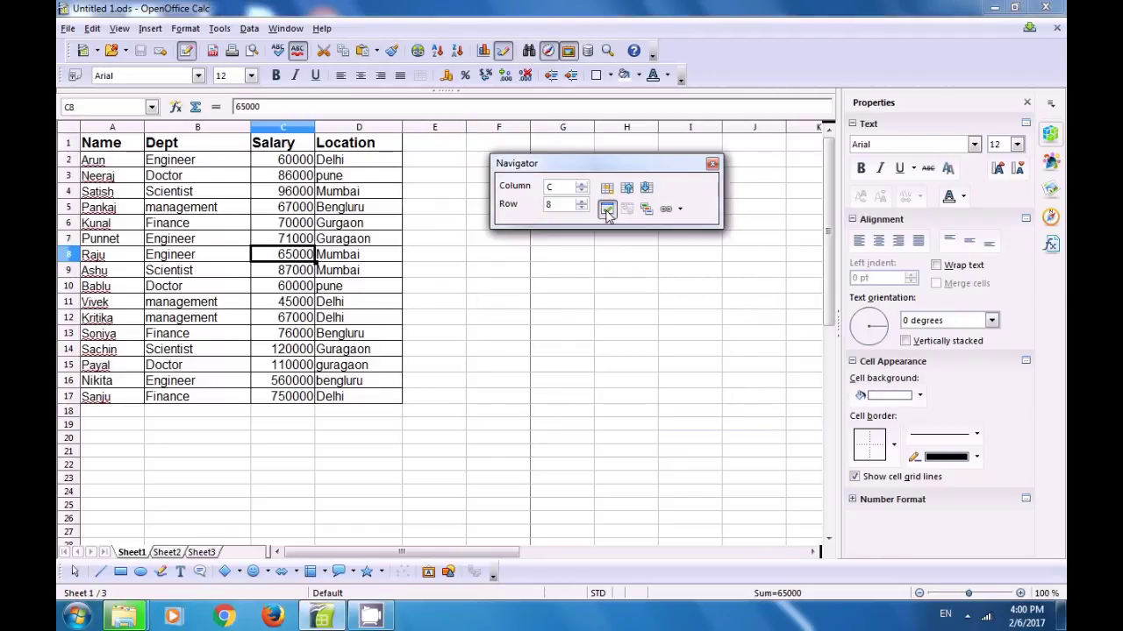
pyautogui.click(606, 210)
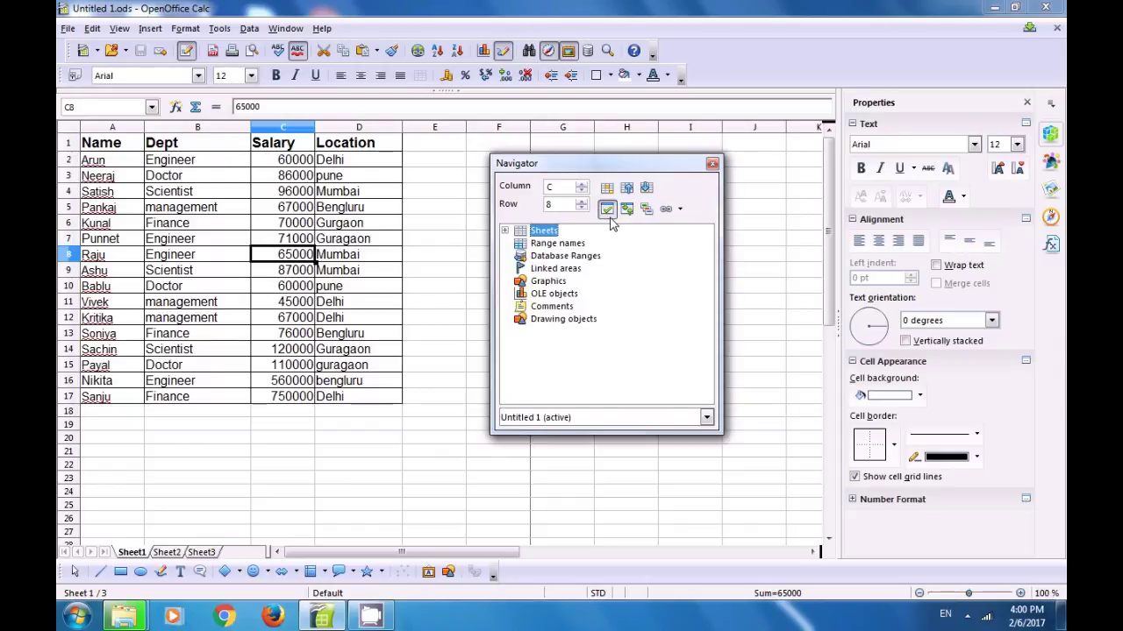
pyautogui.click(626, 210)
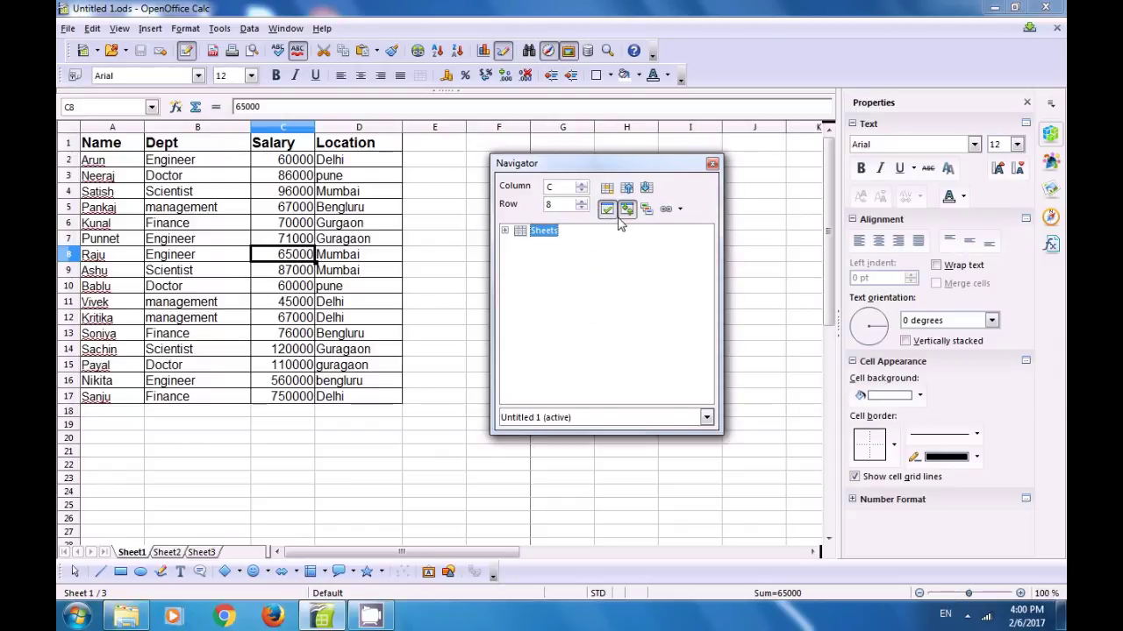
pyautogui.click(506, 232)
pyautogui.click(506, 232)
pyautogui.click(506, 231)
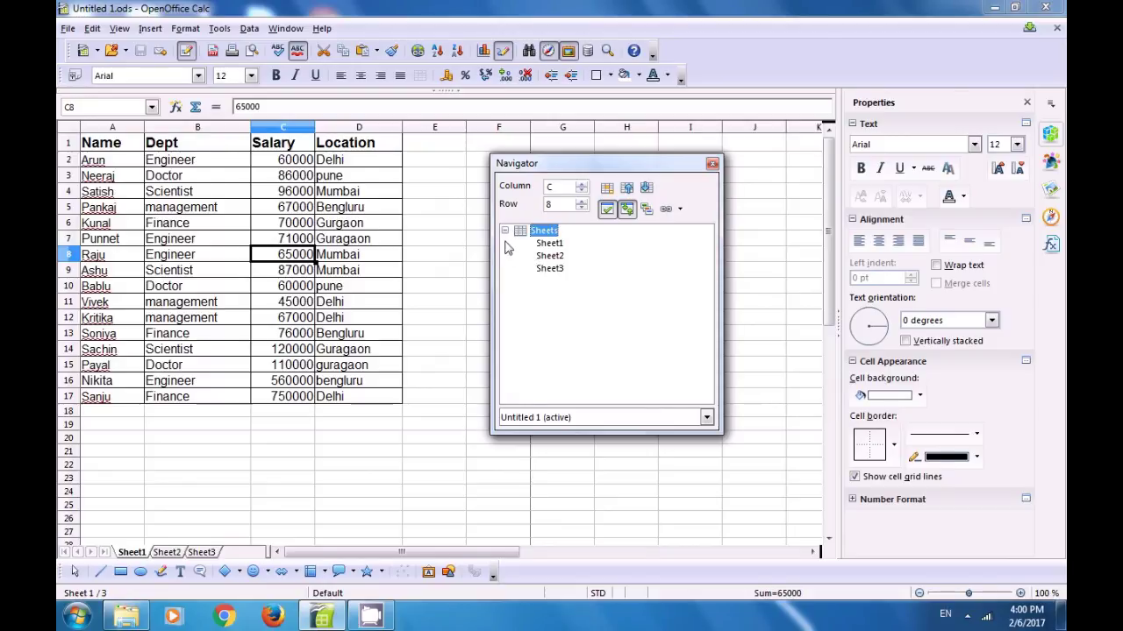
pyautogui.click(507, 232)
pyautogui.click(627, 211)
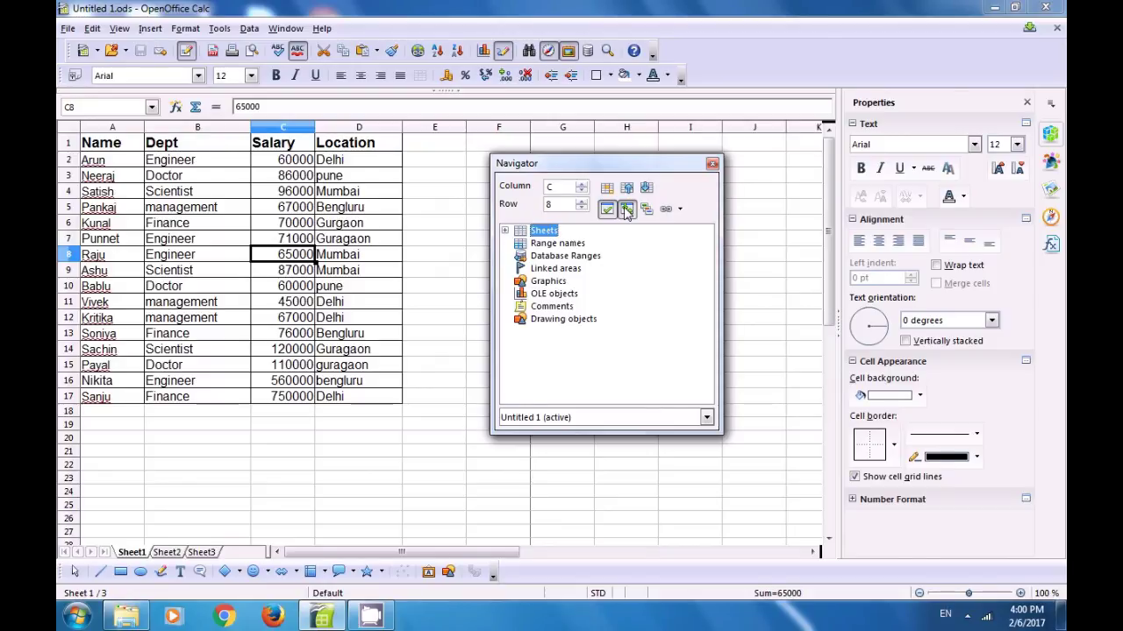
# Limit the Navigator list to the Graphics category, then switch the scenarios view on and off.
pyautogui.click(540, 282)
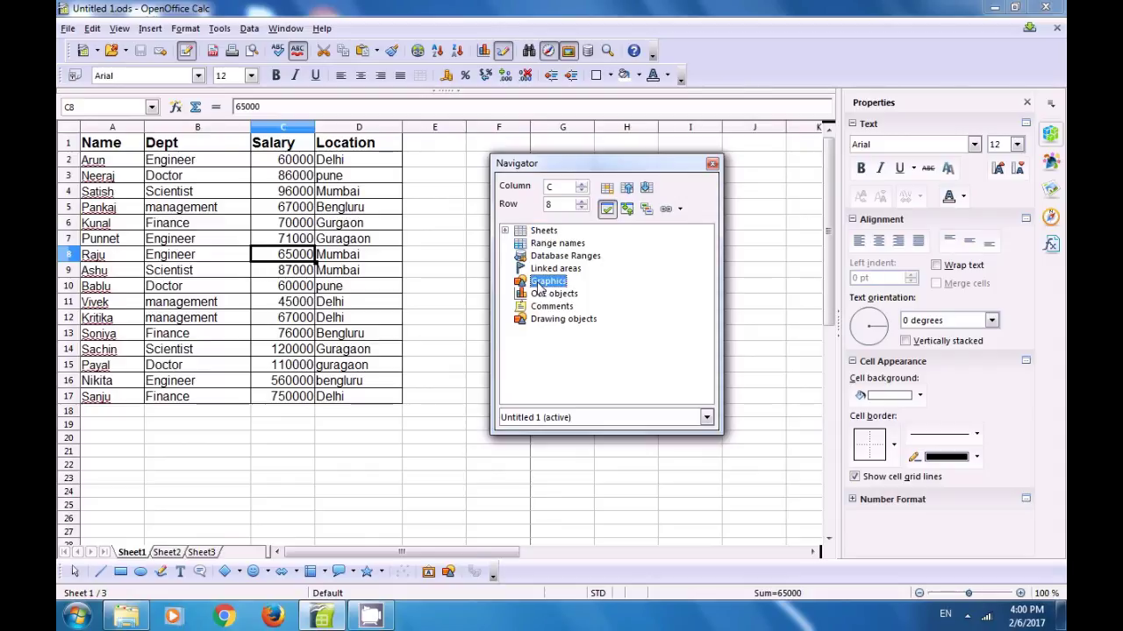
pyautogui.click(626, 209)
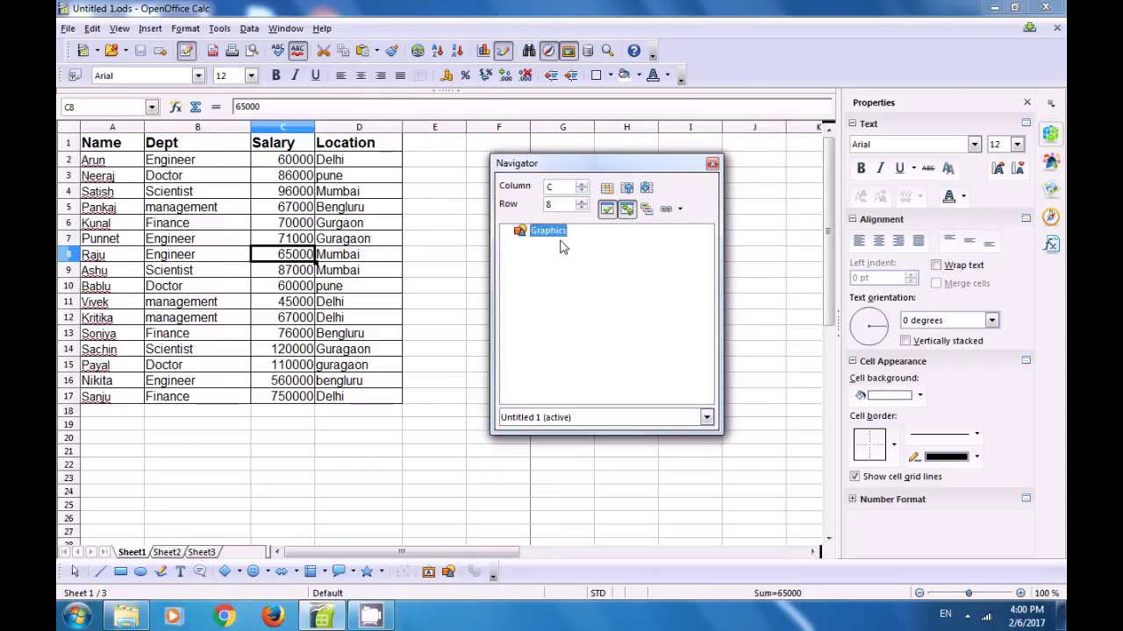
pyautogui.click(647, 208)
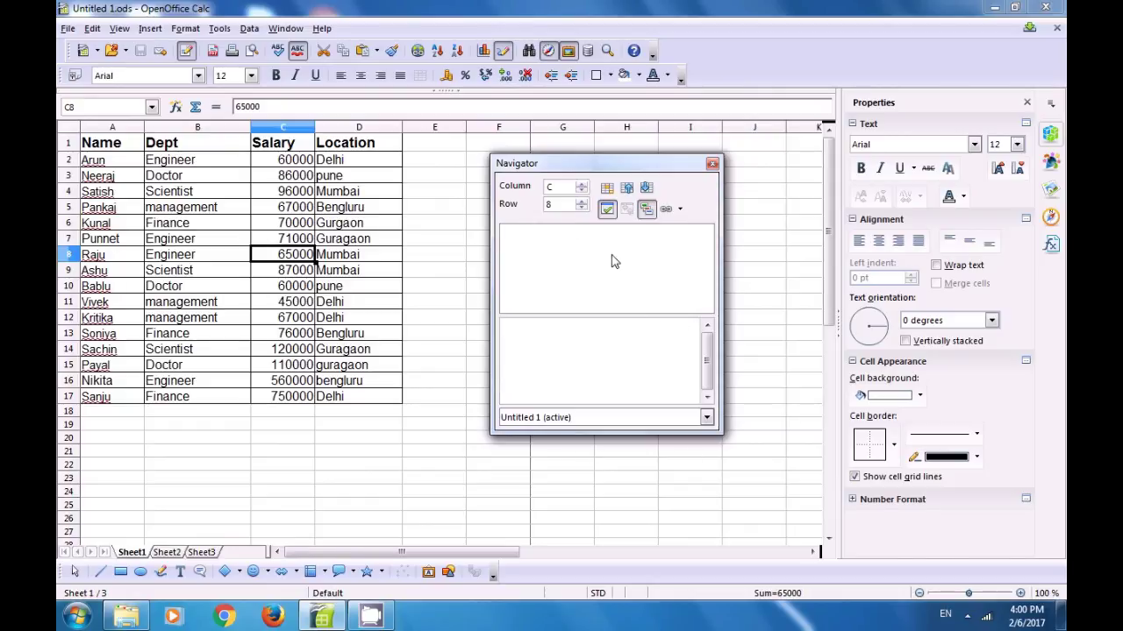
pyautogui.click(647, 211)
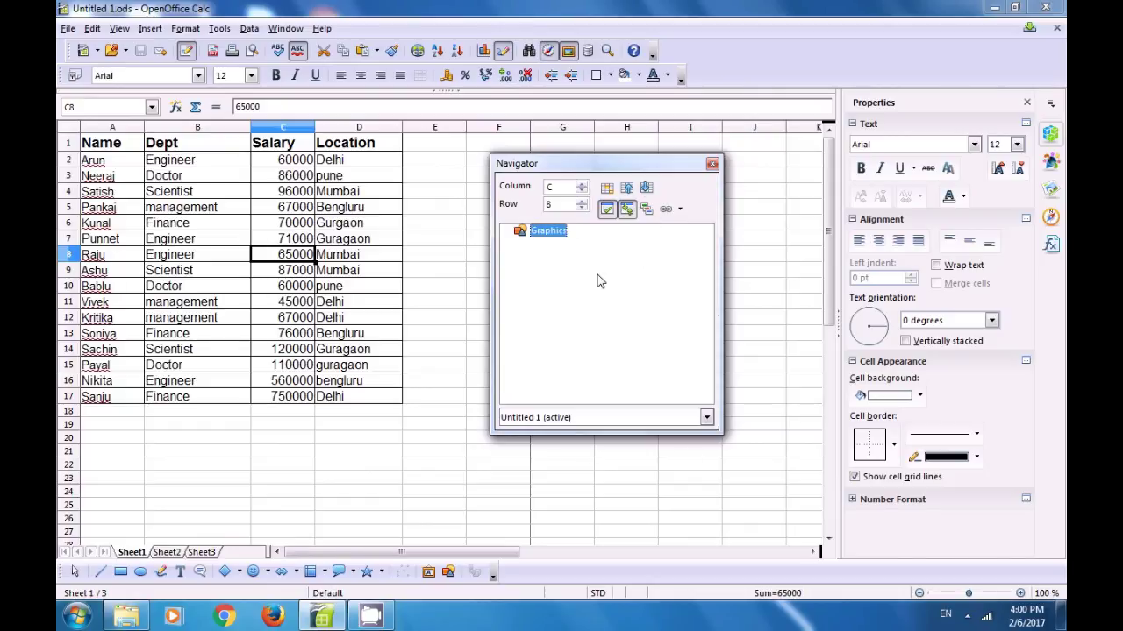
# View the Navigator's drag mode options without choosing one, then close the Navigator and select cell F6.
pyautogui.click(670, 209)
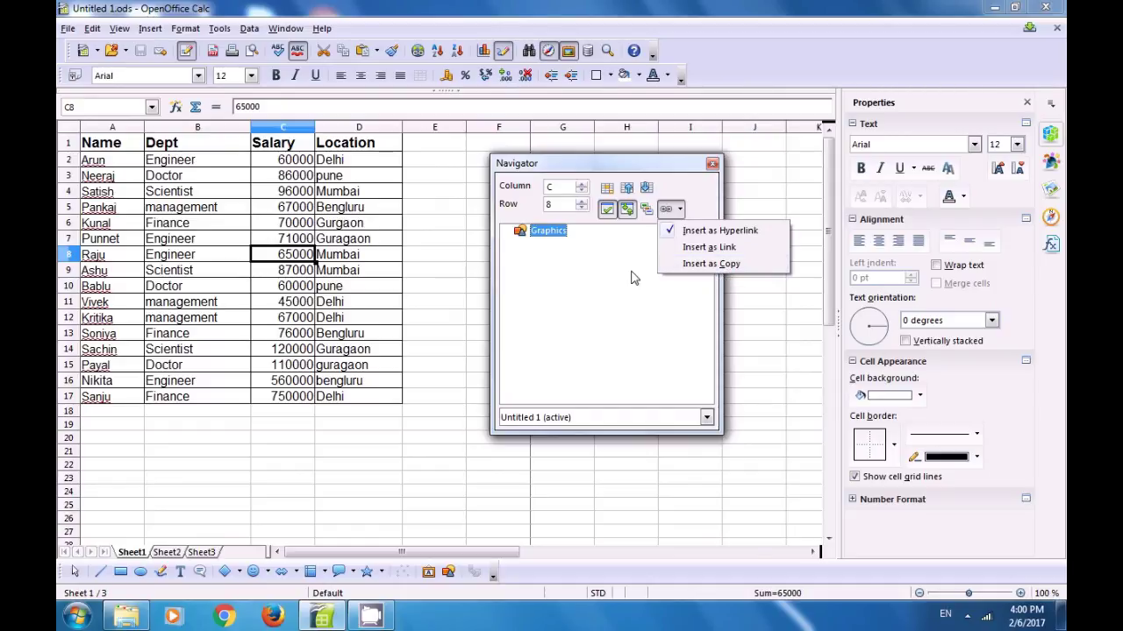
pyautogui.click(582, 271)
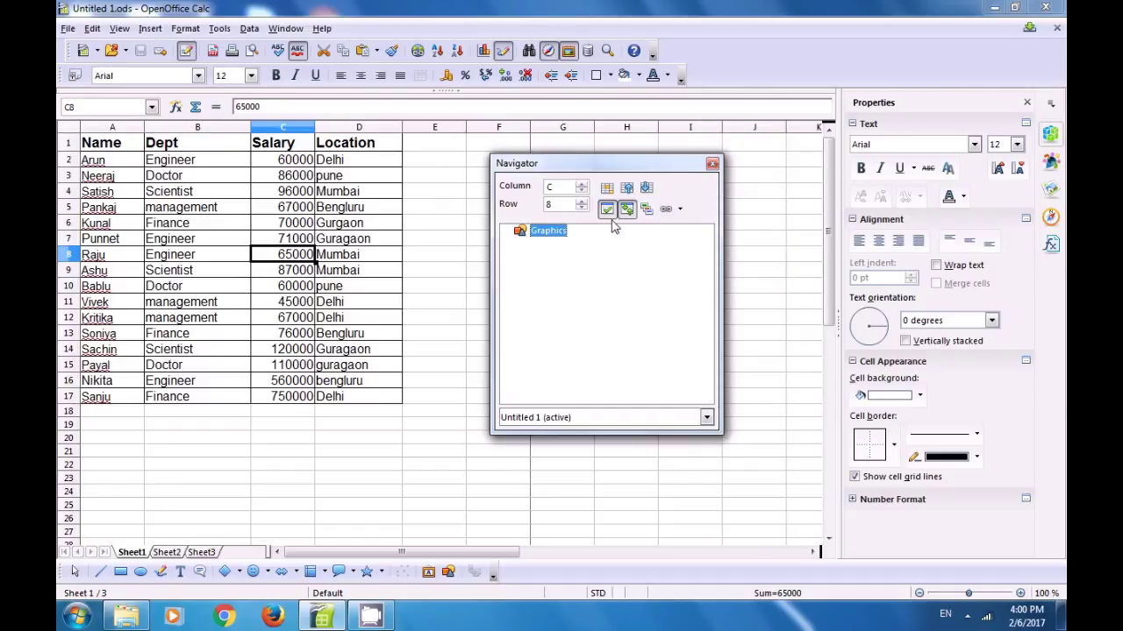
pyautogui.click(712, 163)
pyautogui.click(529, 225)
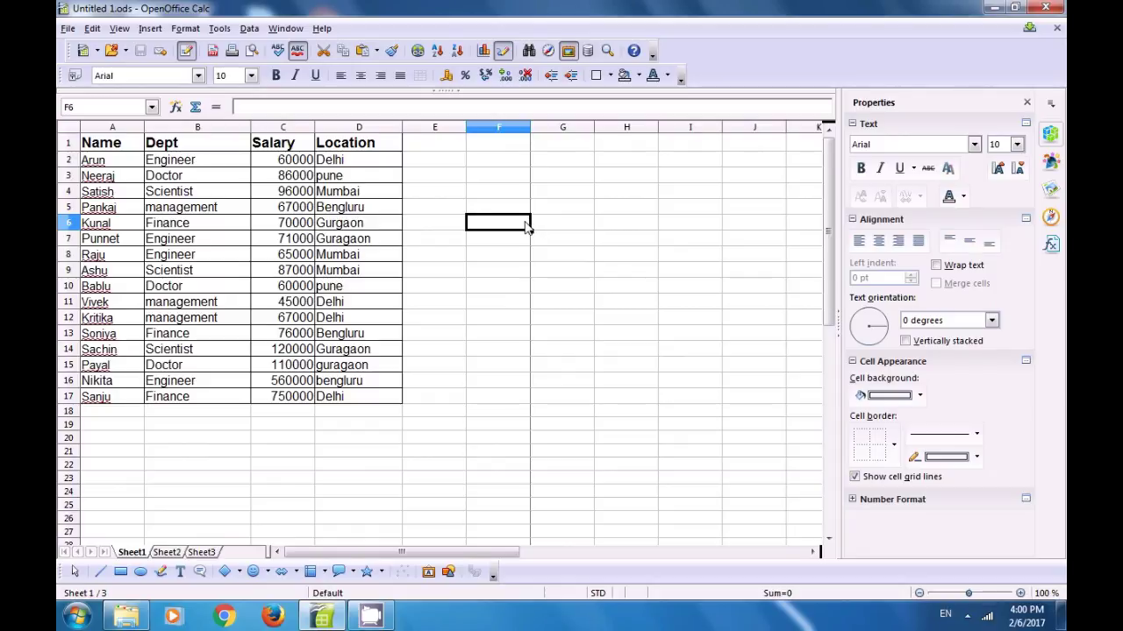
# Hide the sidebar and select cell J13, then show the sidebar again and select cell I2.
pyautogui.click(120, 29)
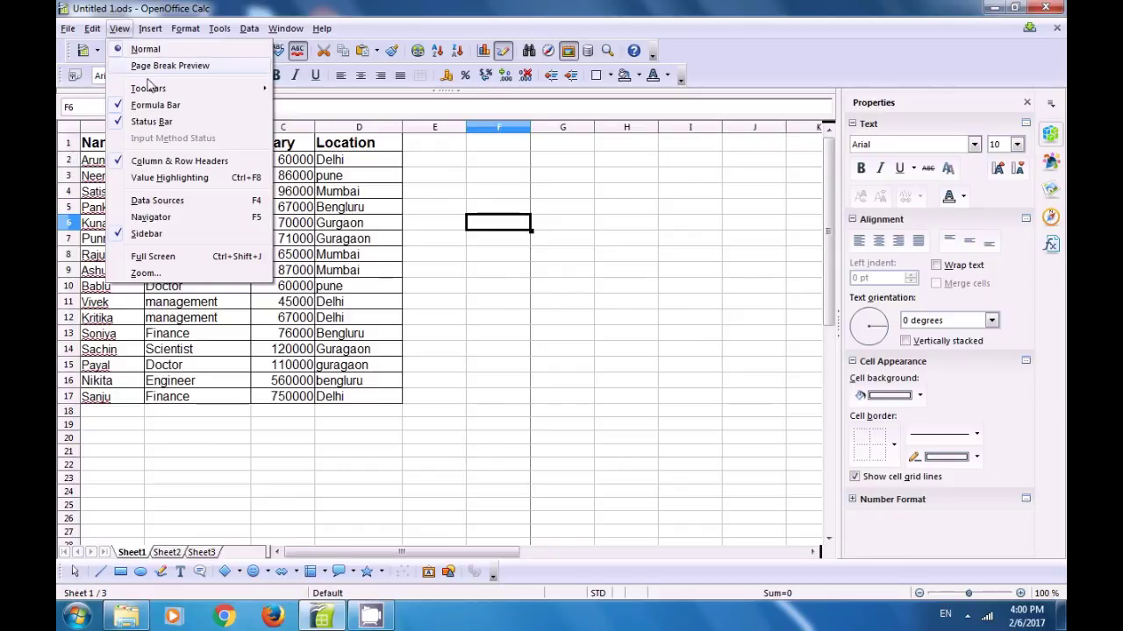
pyautogui.click(151, 236)
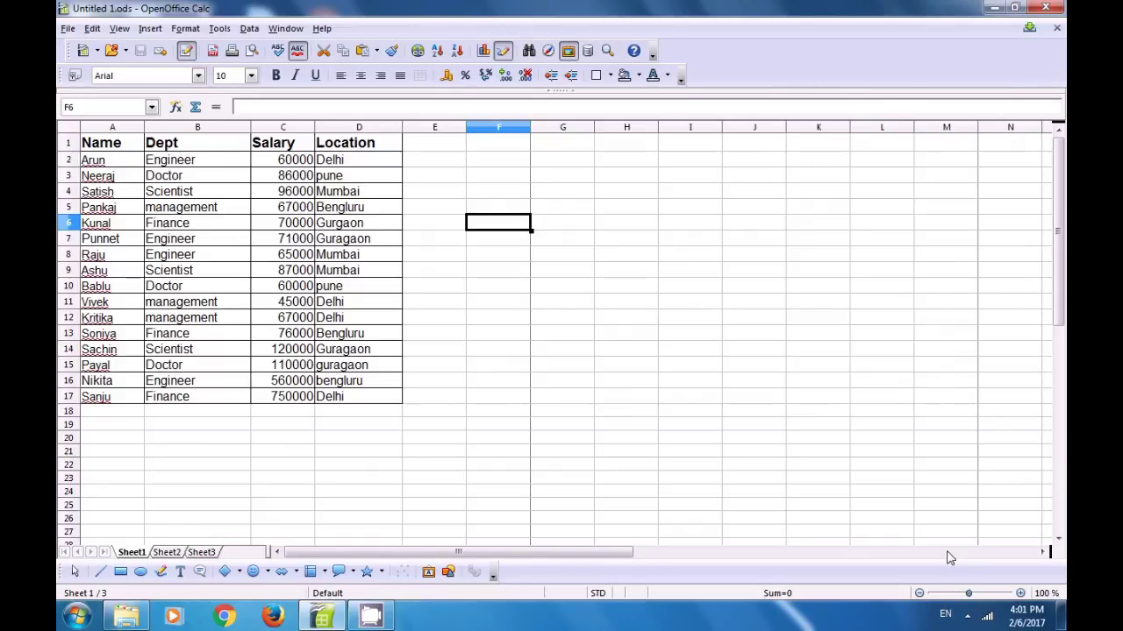
pyautogui.click(784, 333)
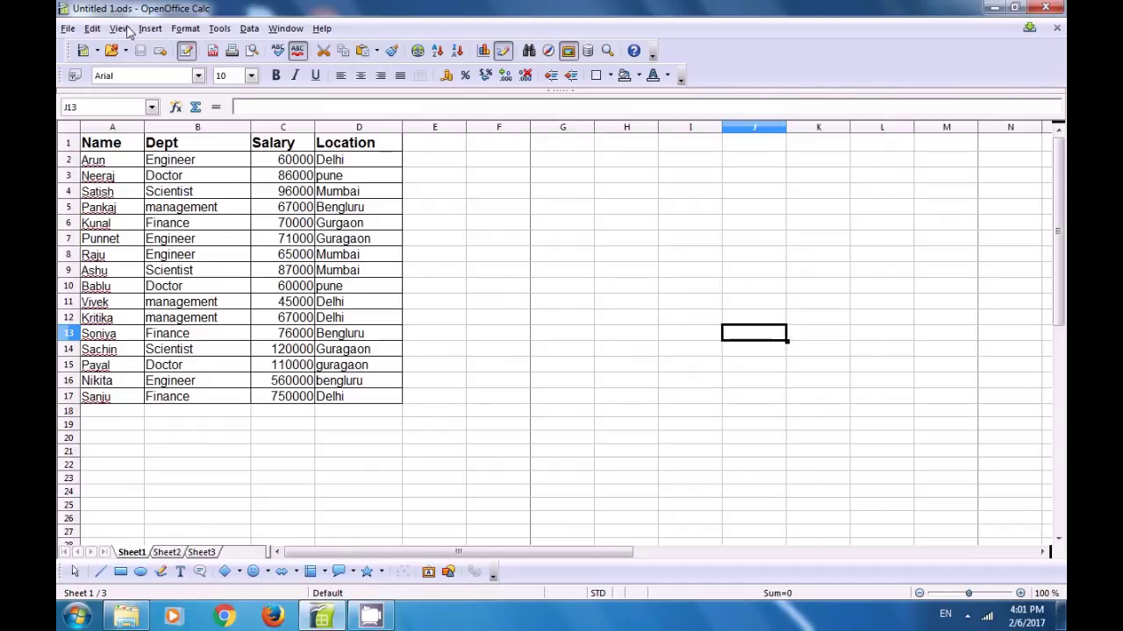
pyautogui.click(127, 29)
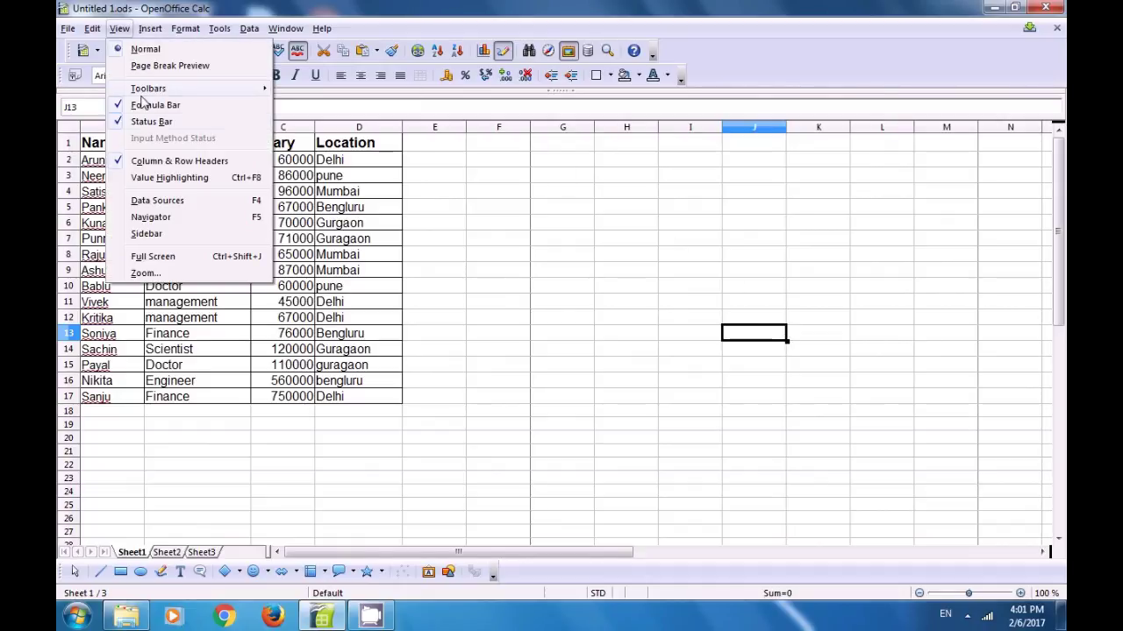
pyautogui.click(164, 234)
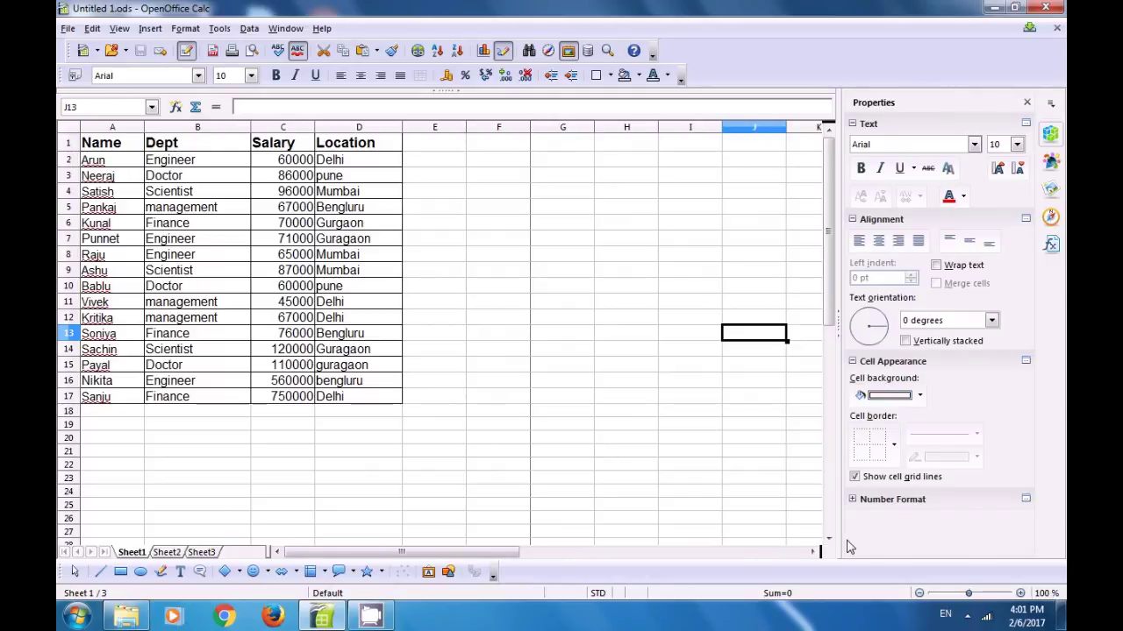
pyautogui.click(681, 166)
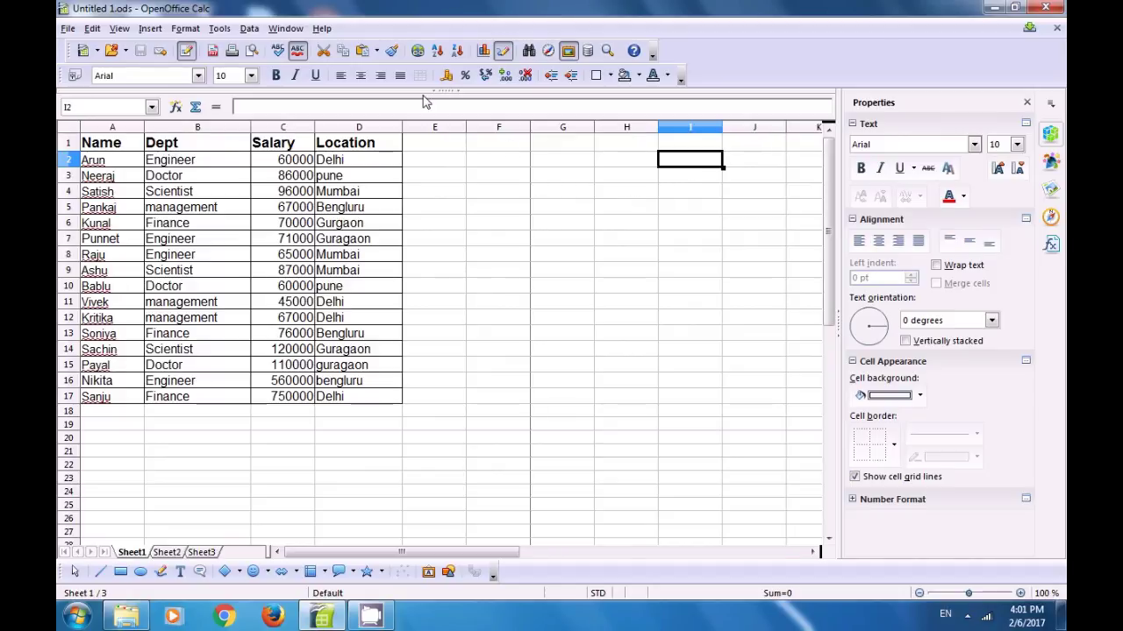
# Display the spreadsheet in full screen and return to the standard window.
pyautogui.click(121, 30)
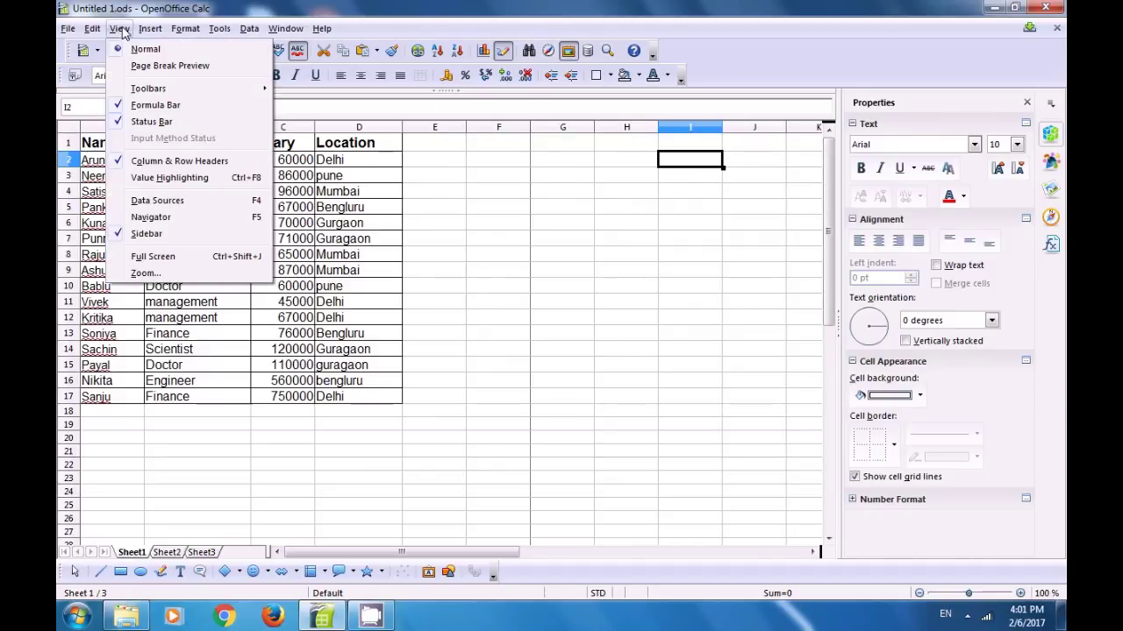
pyautogui.click(193, 257)
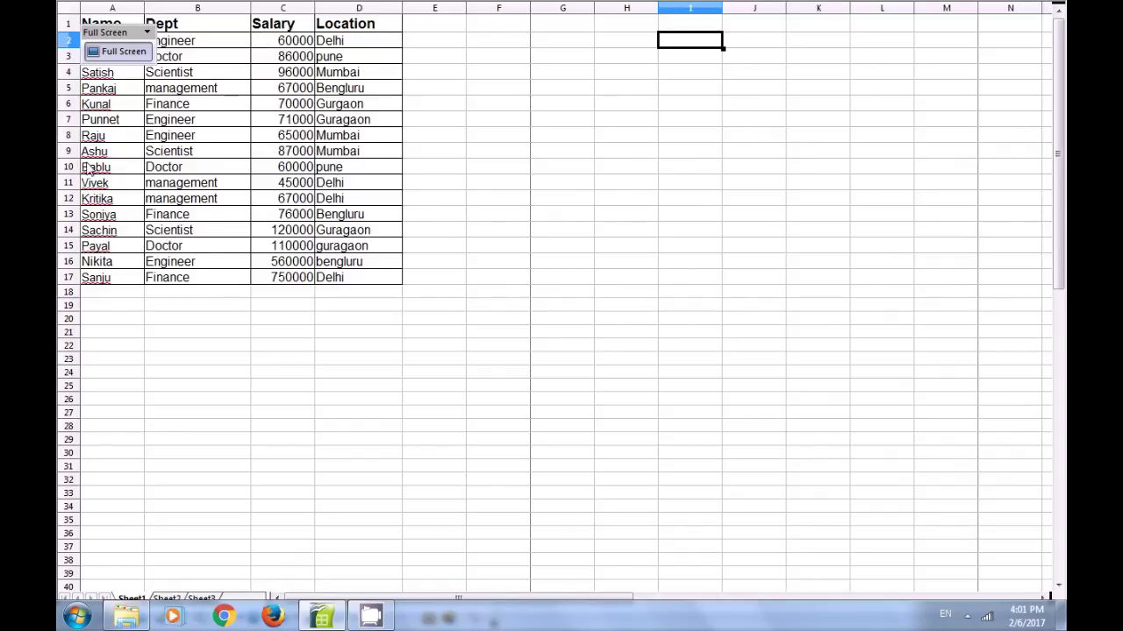
pyautogui.click(115, 54)
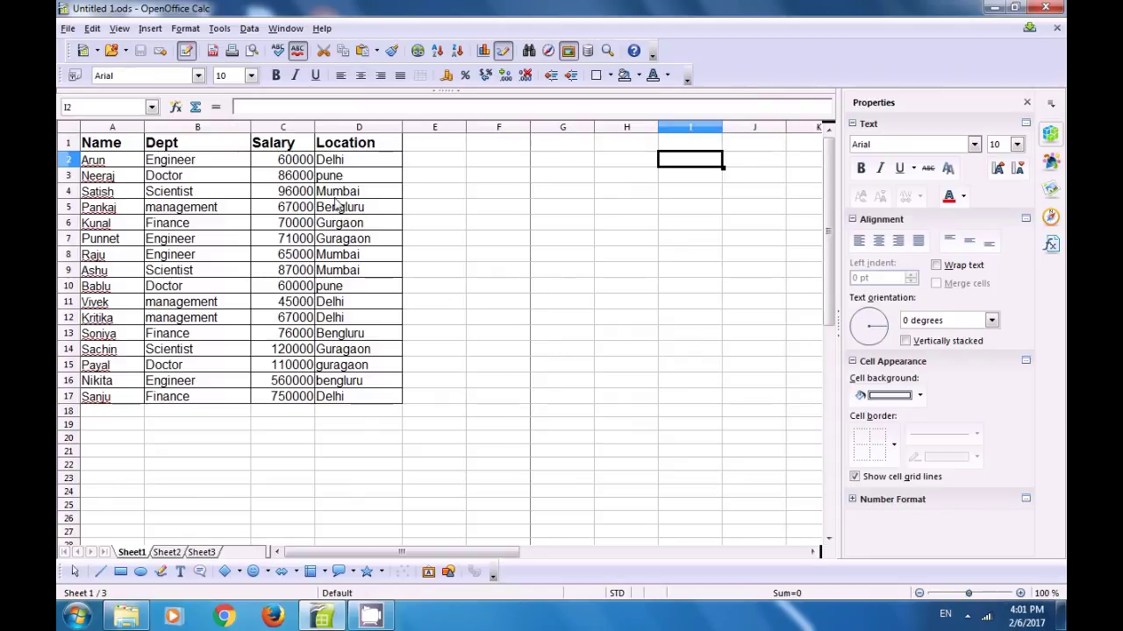
# Open the zoom settings and try the Fit width and height, Variable, Fit width and 100 % zoom factors.
pyautogui.click(120, 29)
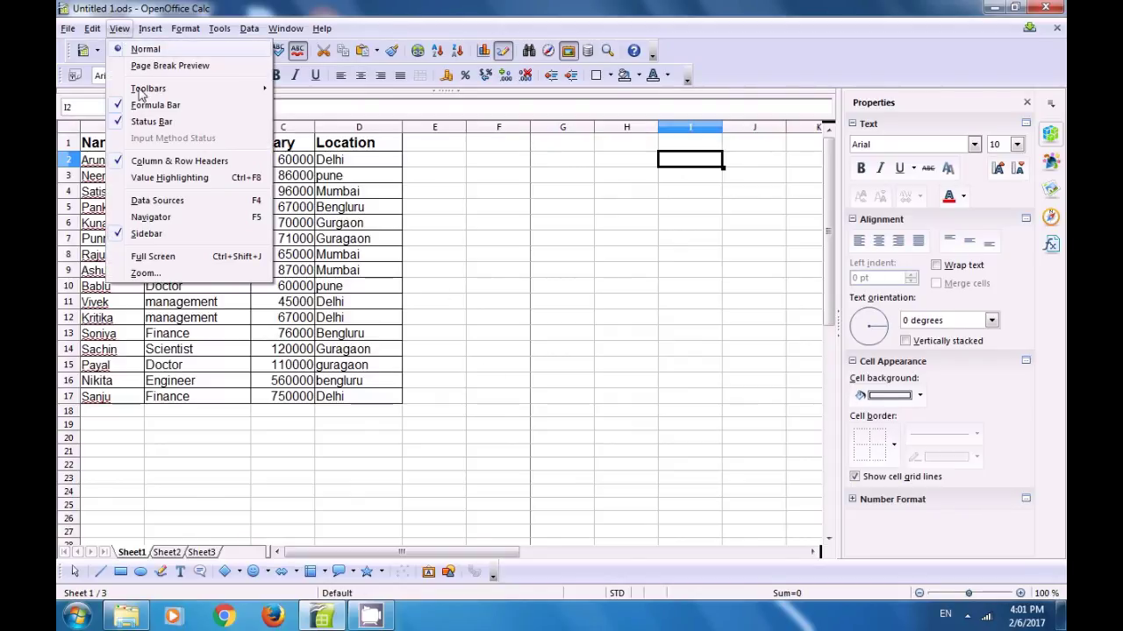
pyautogui.click(172, 273)
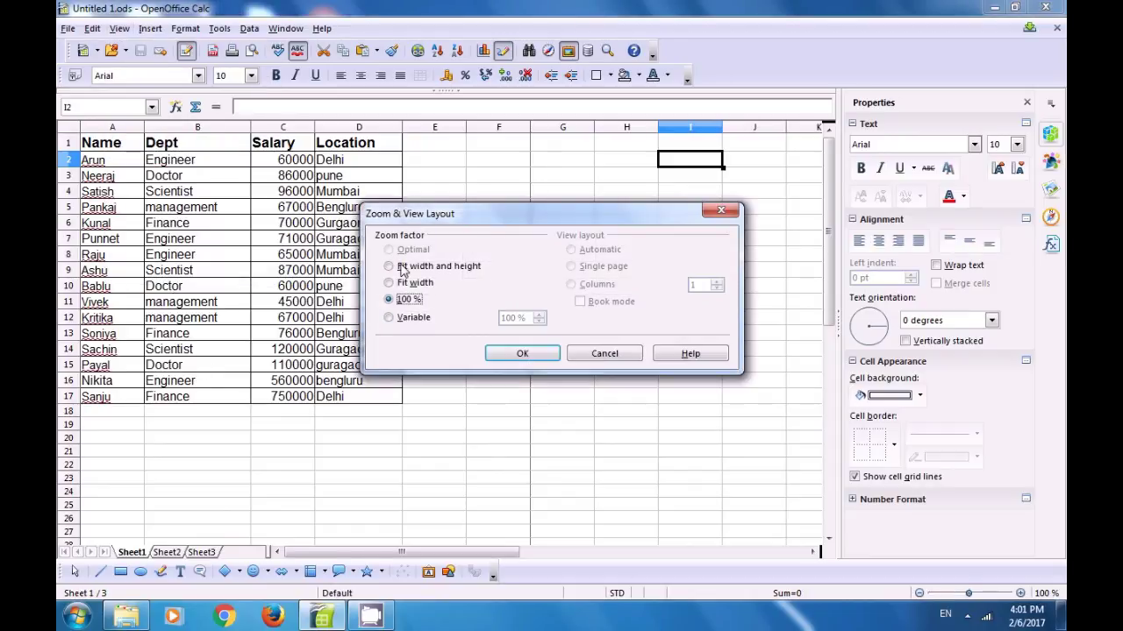
pyautogui.click(389, 266)
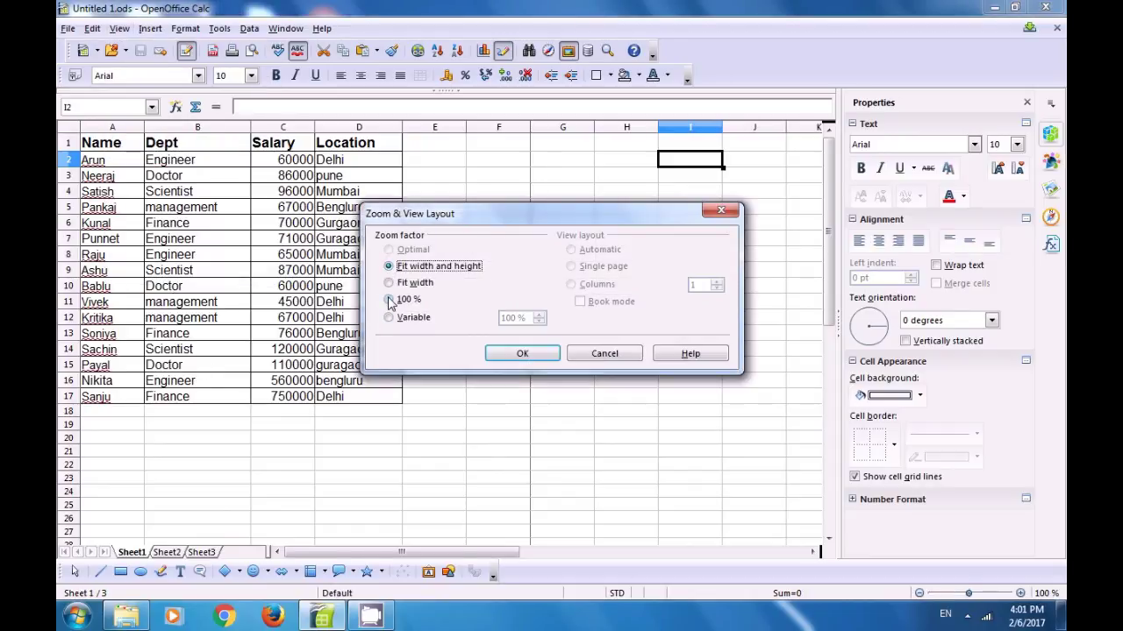
pyautogui.click(389, 299)
pyautogui.click(389, 317)
pyautogui.click(387, 284)
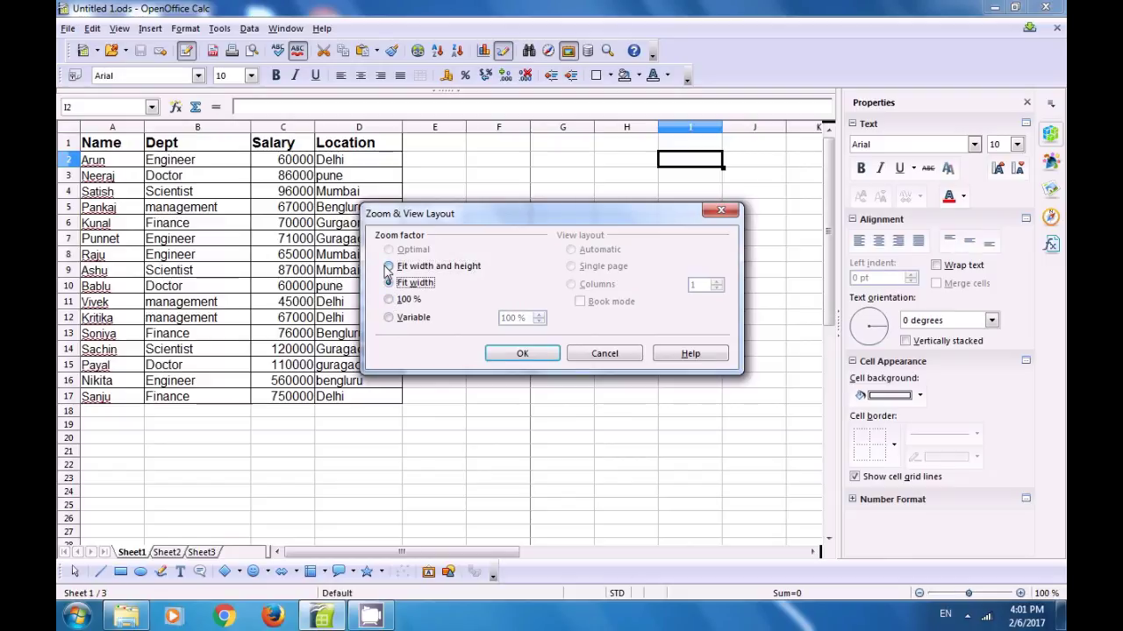
pyautogui.click(389, 266)
pyautogui.click(389, 299)
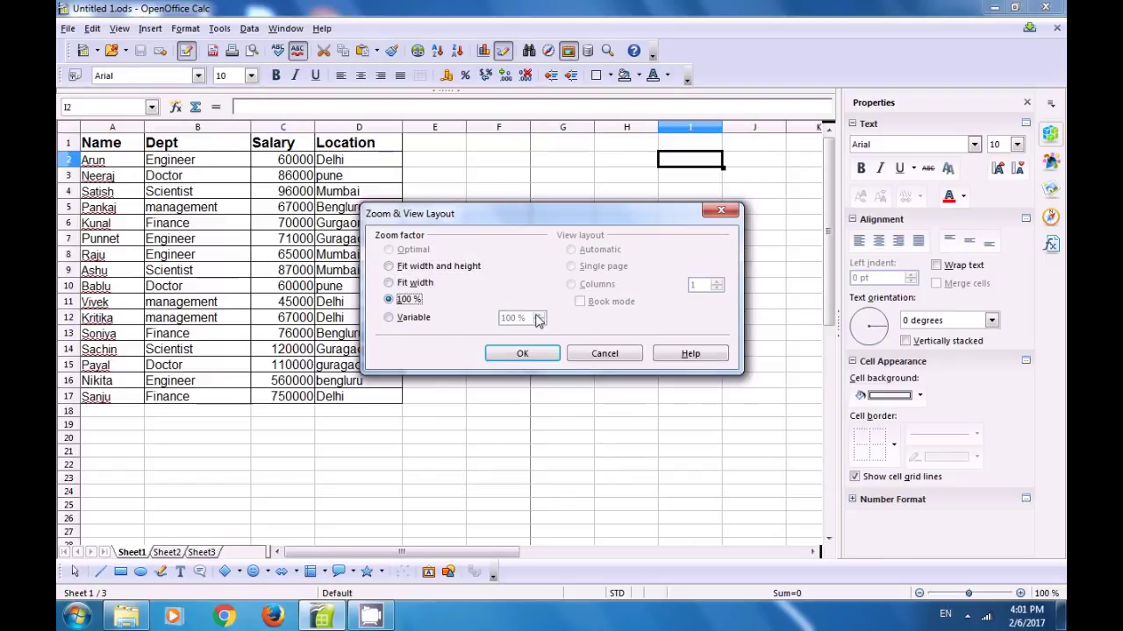
# Choose a variable zoom factor, lower it to 99 %, and close the zoom settings without applying it.
pyautogui.click(388, 318)
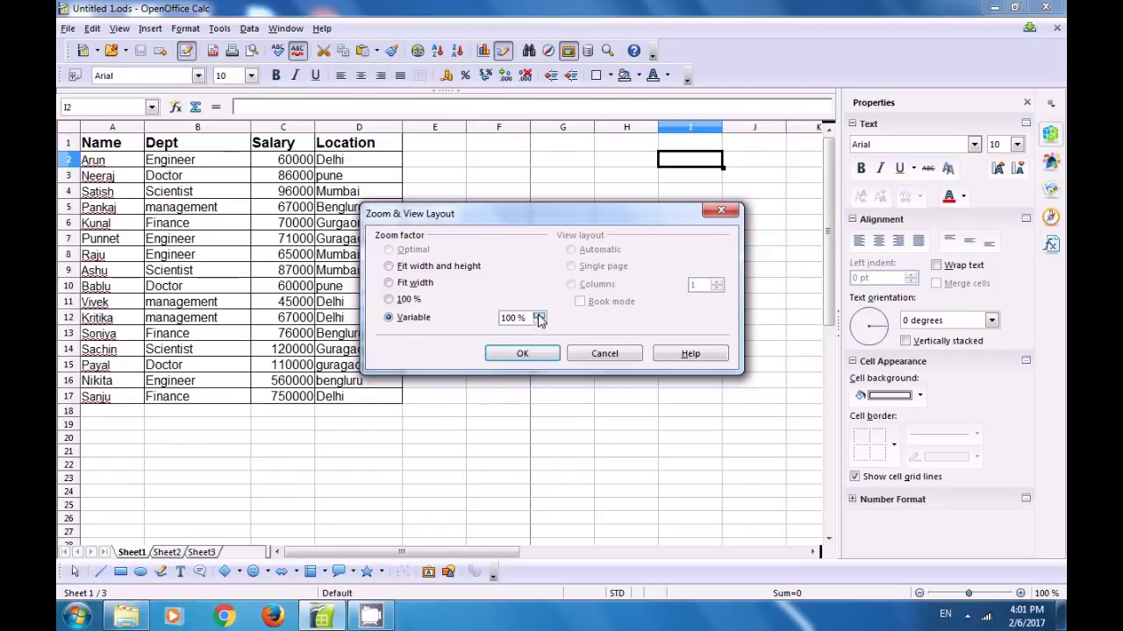
pyautogui.click(539, 316)
pyautogui.click(539, 321)
pyautogui.click(539, 321)
pyautogui.click(718, 211)
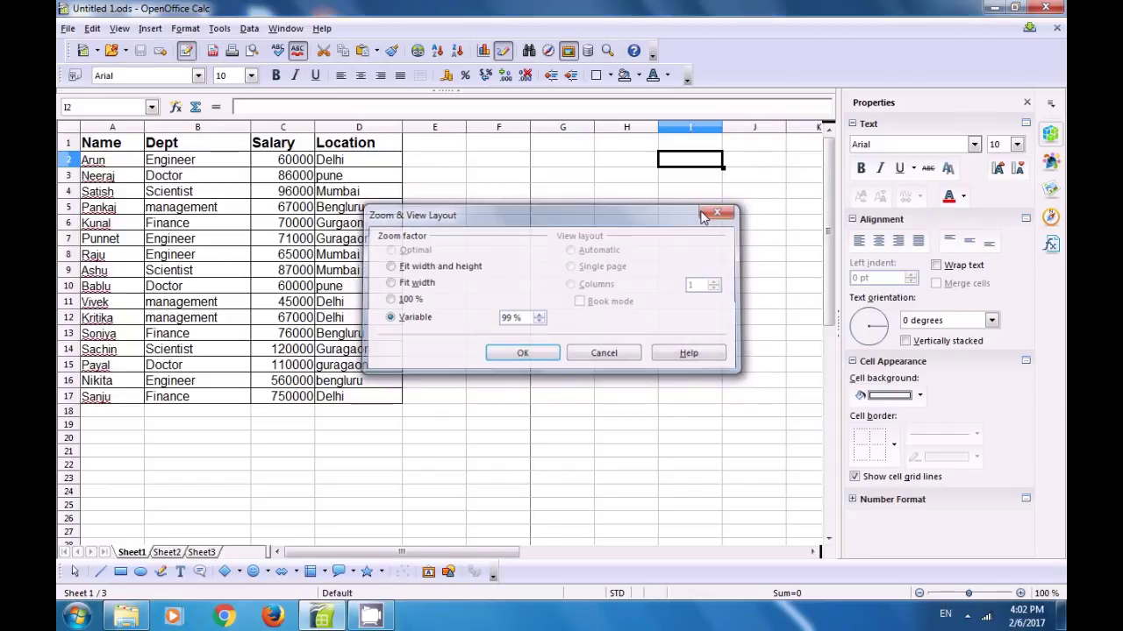
pyautogui.click(490, 252)
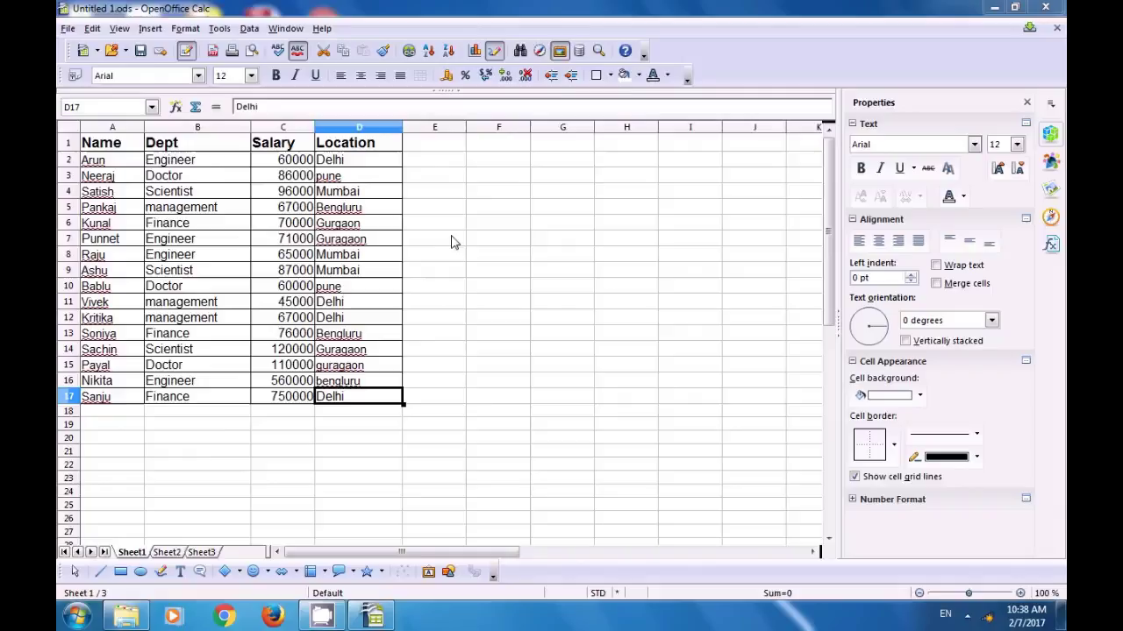
# Define the name compuiter1 for the table range A1:D17 on Sheet1, then deselect the table by selecting cell G6.
pyautogui.click(453, 239)
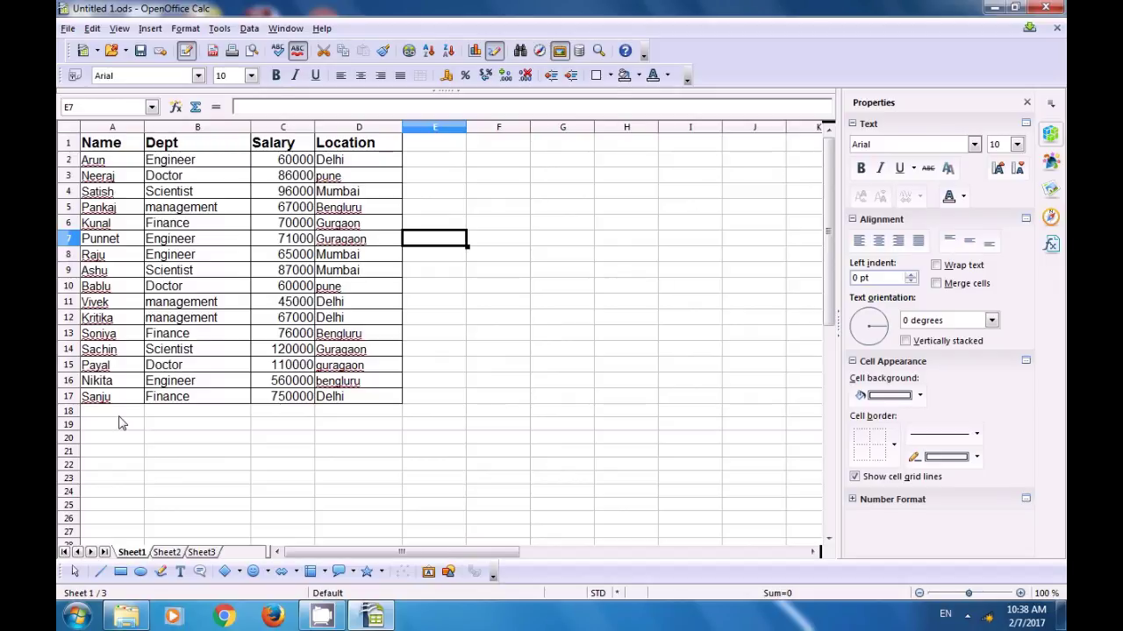
pyautogui.moveTo(98, 150); pyautogui.dragTo(384, 410)
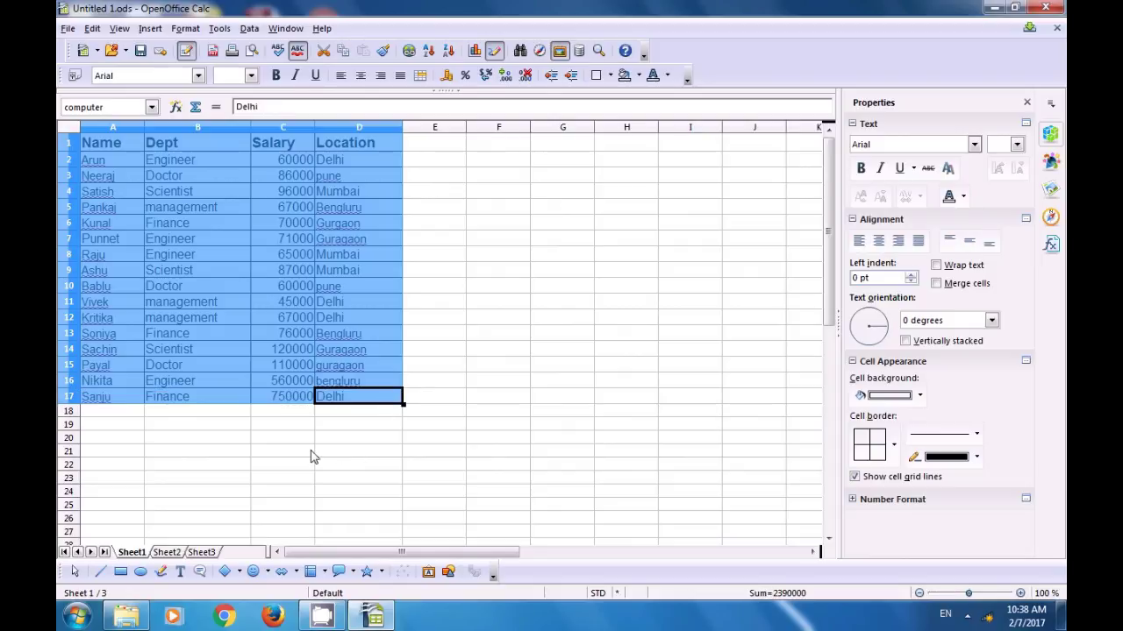
pyautogui.click(149, 29)
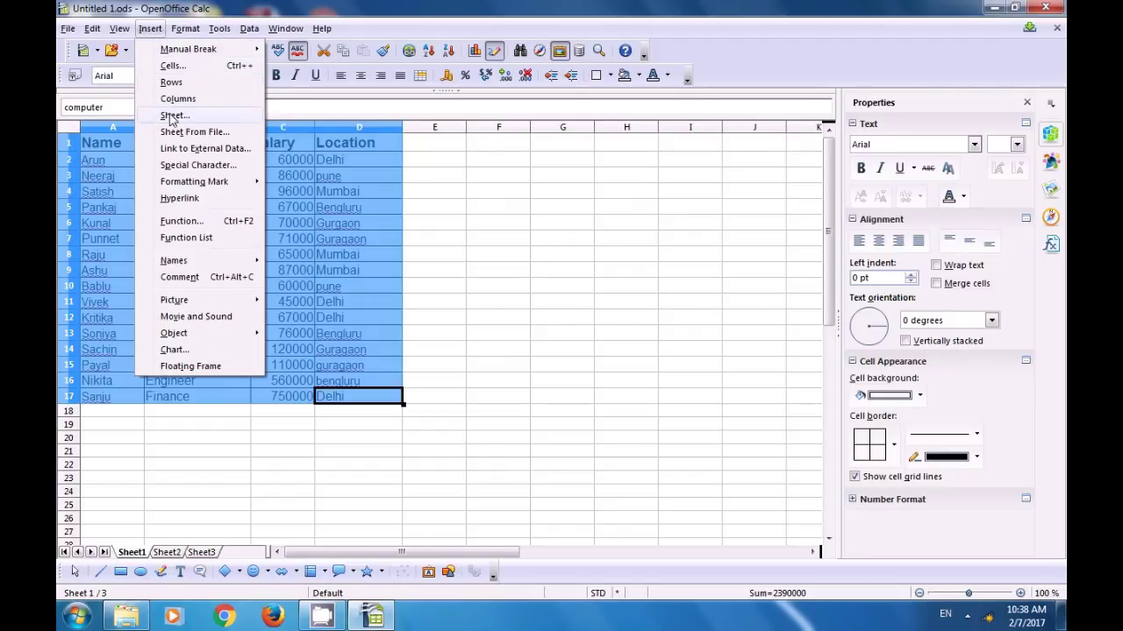
pyautogui.moveTo(172, 267)
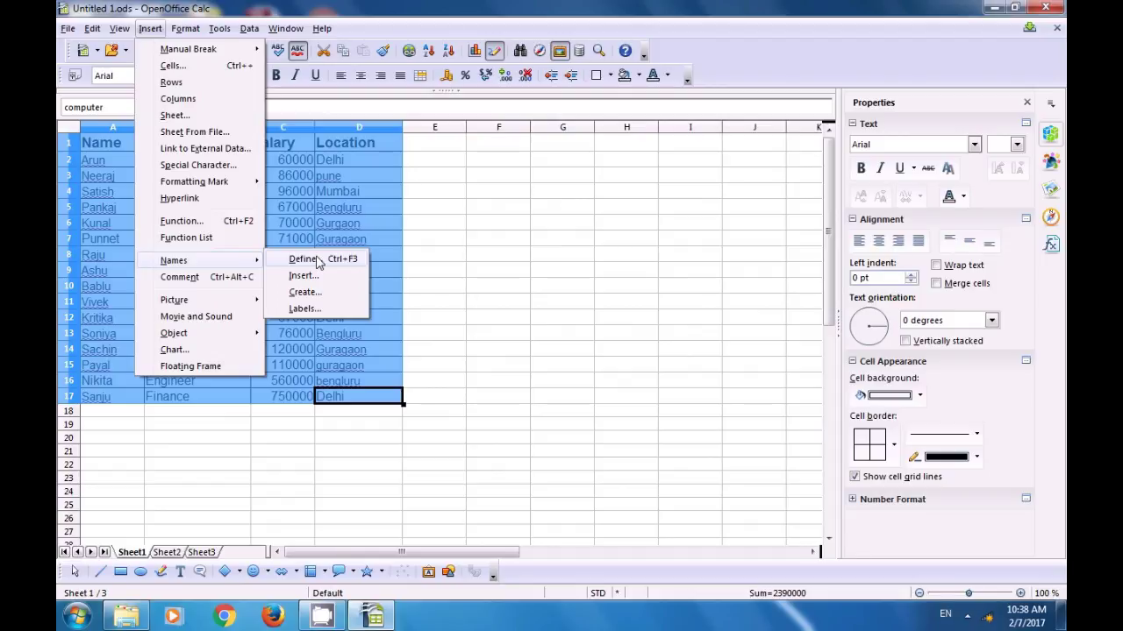
pyautogui.click(318, 262)
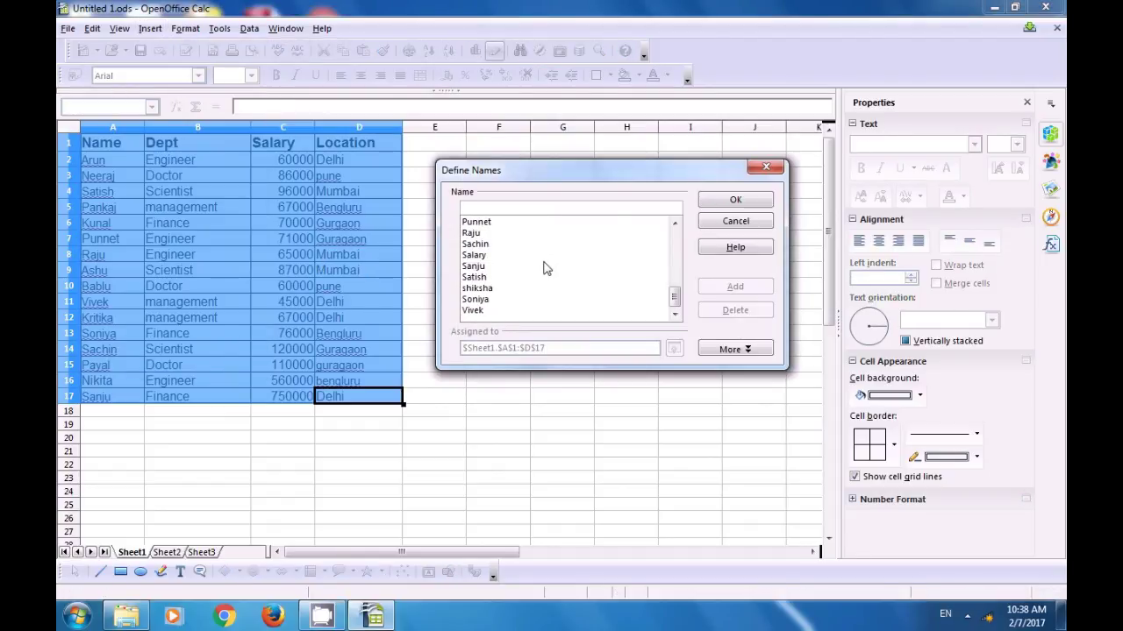
pyautogui.scroll(2, 544, 263)
pyautogui.scroll(4, 529, 247)
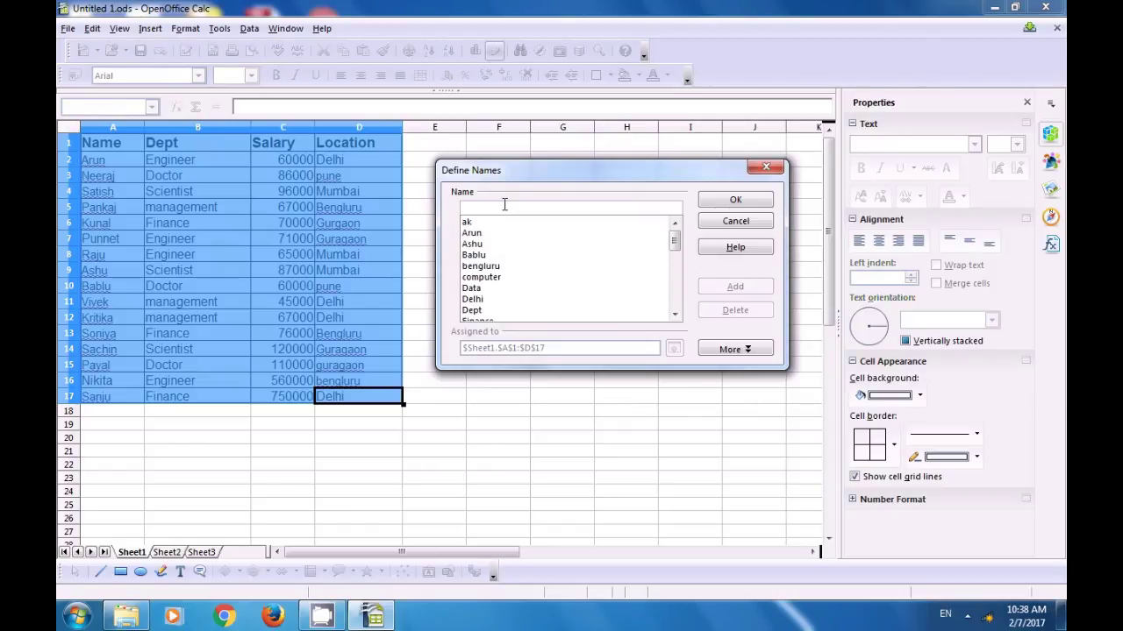
pyautogui.write('compui')
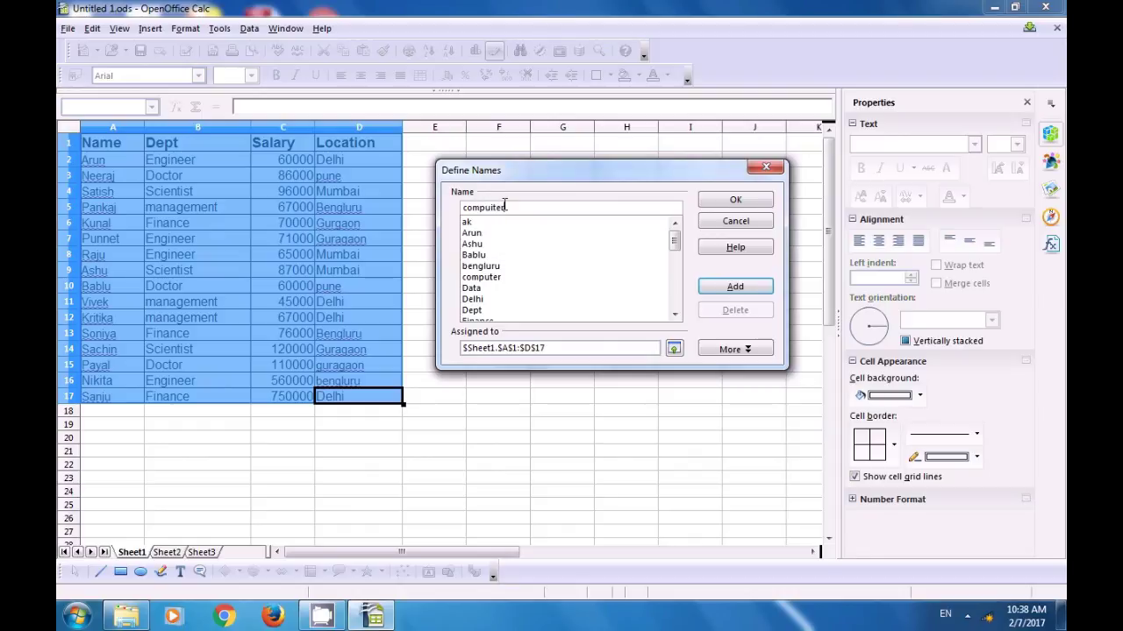
pyautogui.write('ter')
pyautogui.write('1')
pyautogui.click(733, 287)
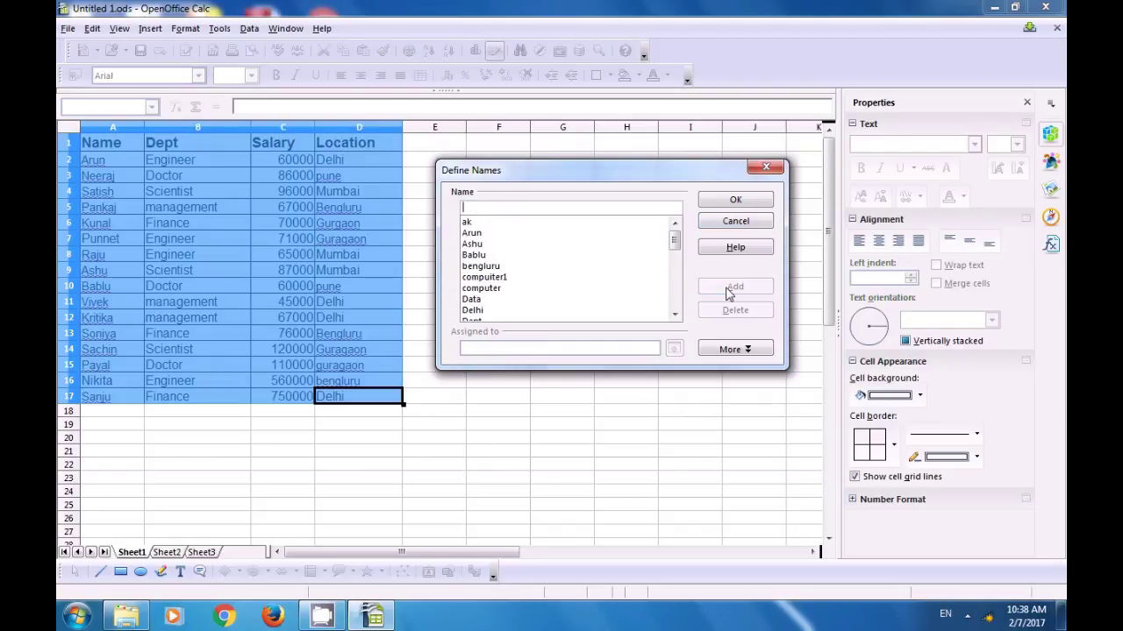
pyautogui.click(732, 204)
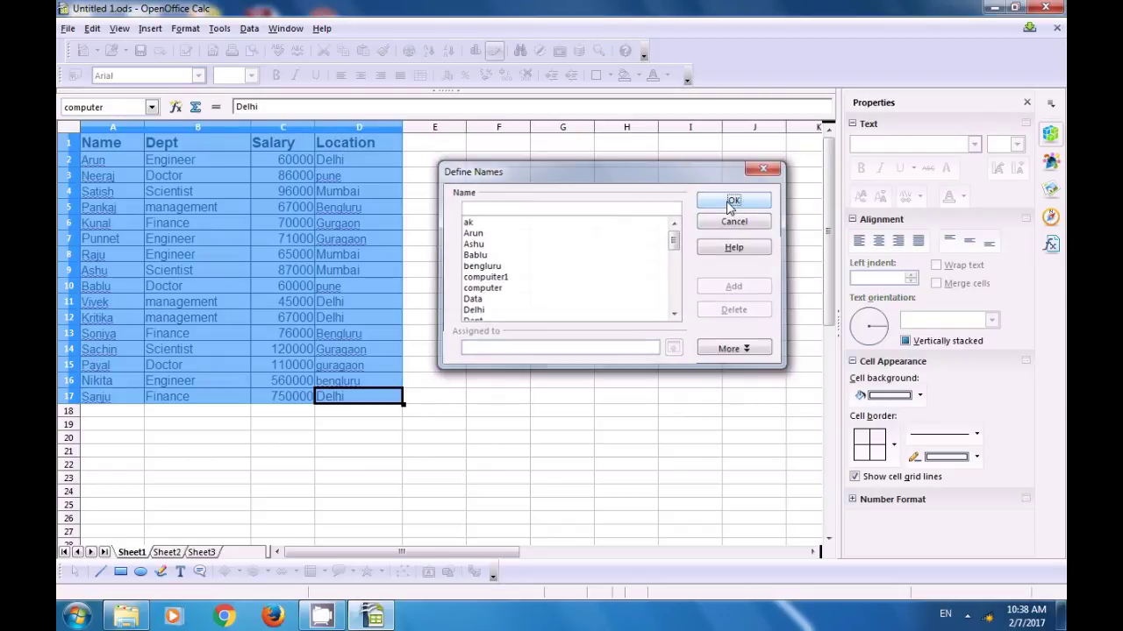
pyautogui.click(543, 223)
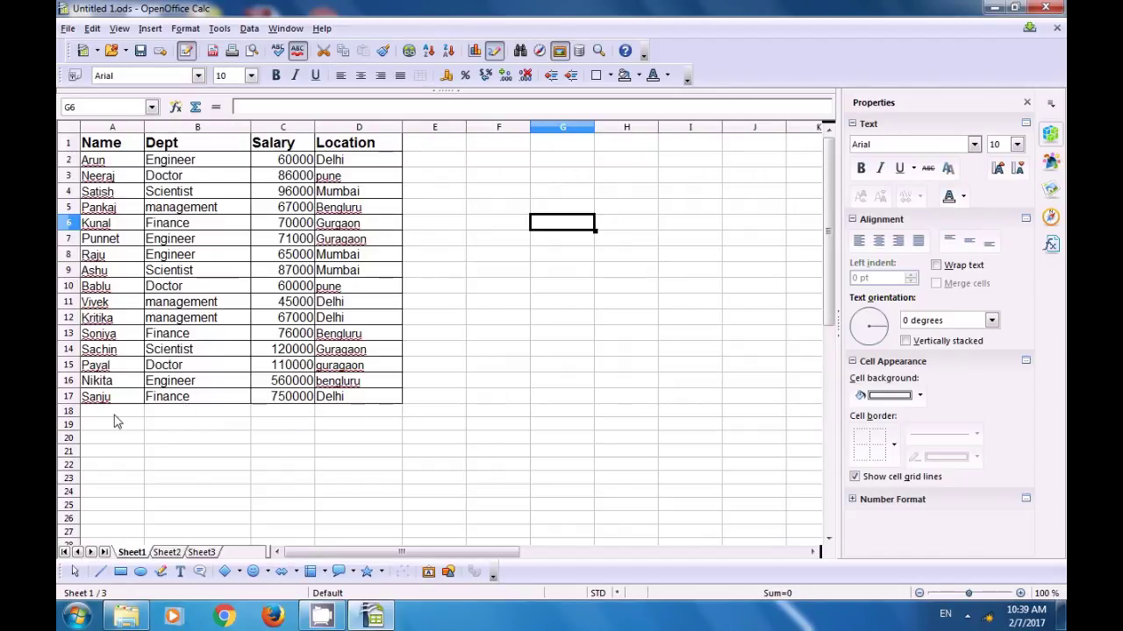
# Try to link external data from Untitled 1.ods at cell J1 of Sheet2, looking through the file's available ranges.
pyautogui.click(173, 553)
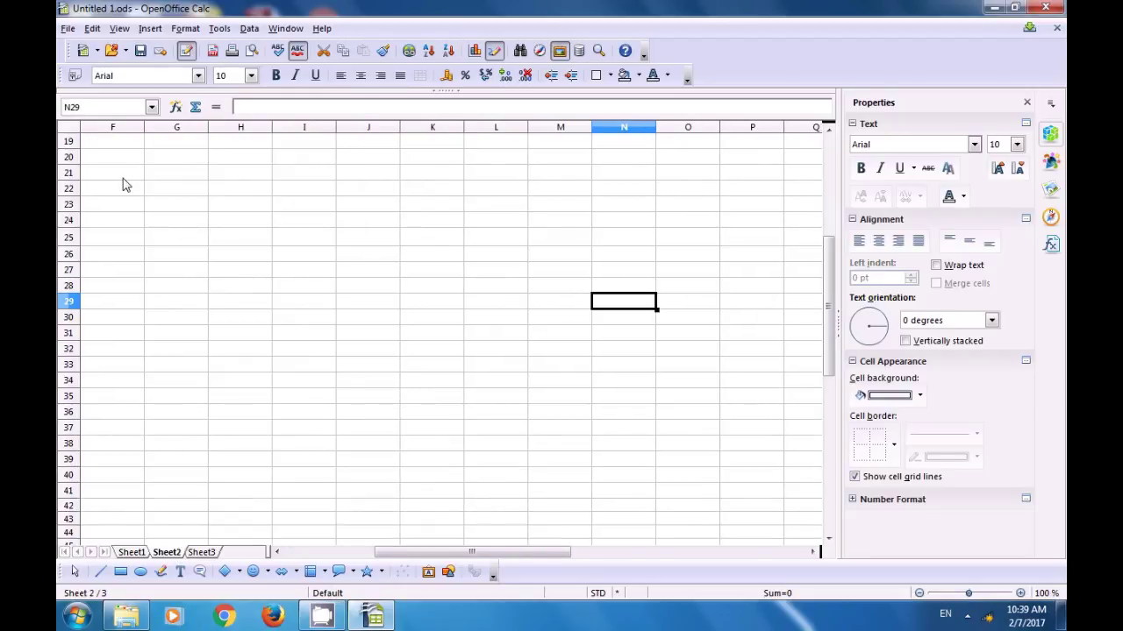
pyautogui.scroll(6, 121, 186)
pyautogui.click(120, 145)
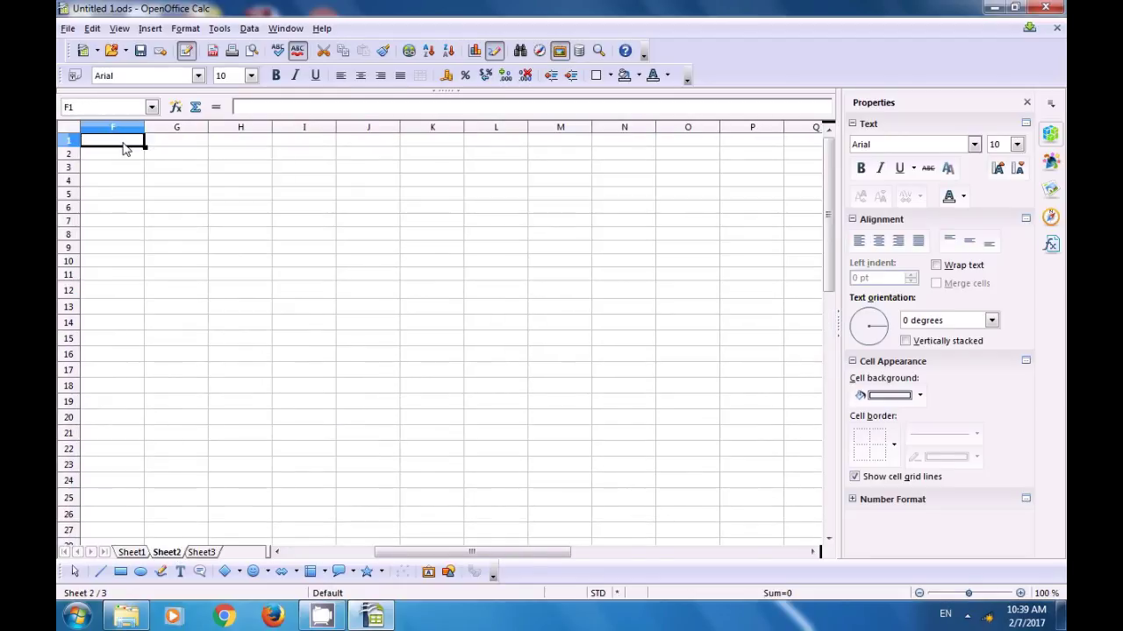
pyautogui.click(346, 166)
pyautogui.click(351, 143)
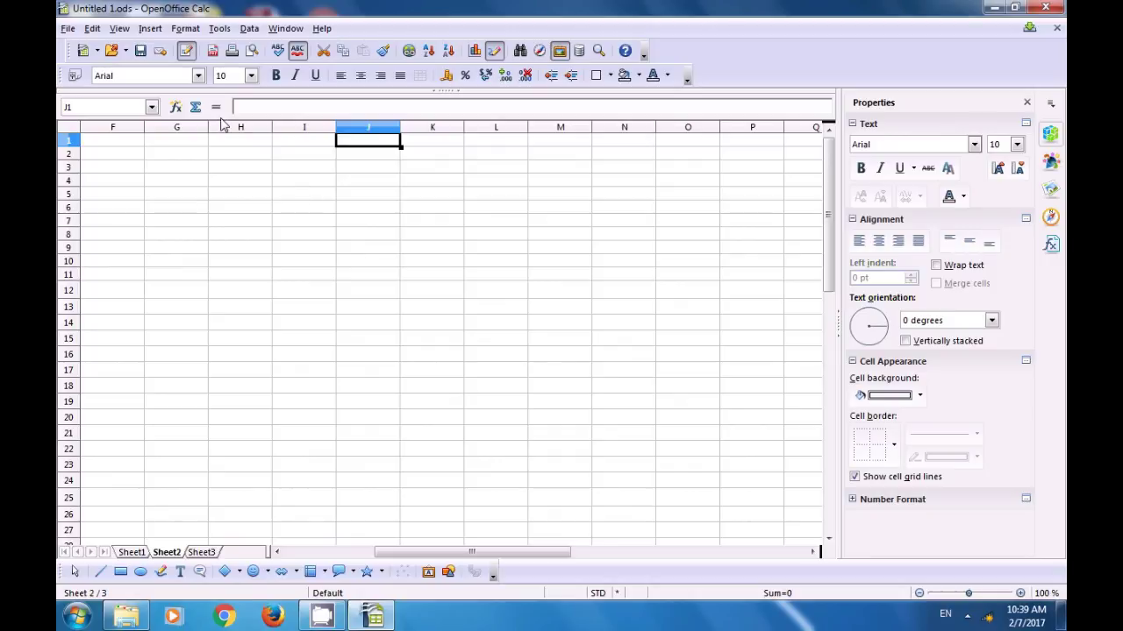
pyautogui.click(149, 34)
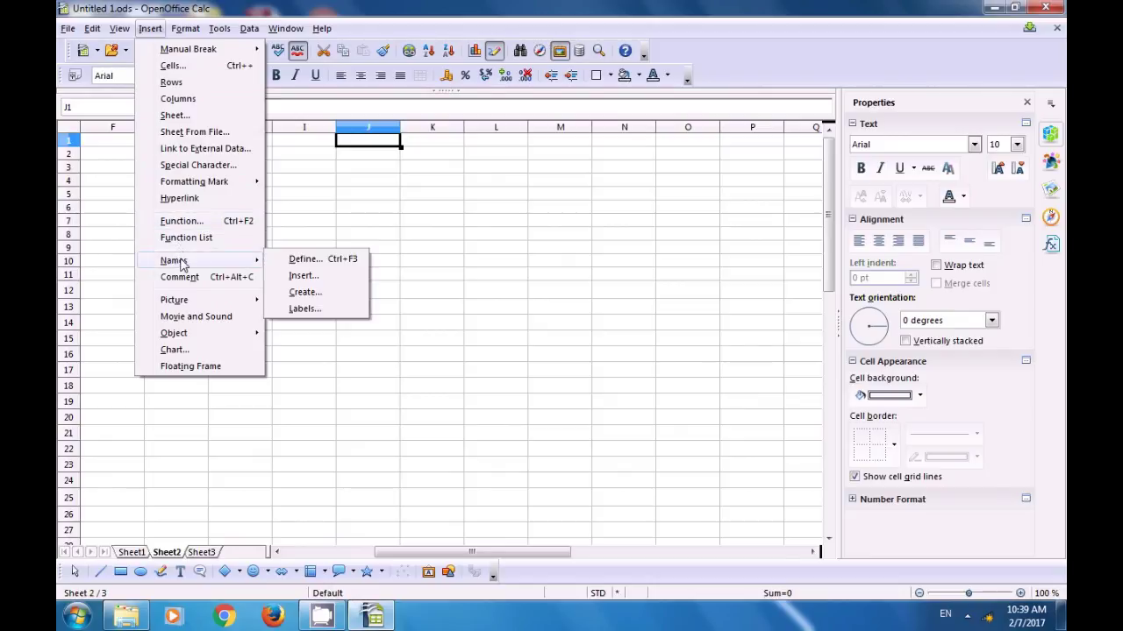
pyautogui.click(182, 150)
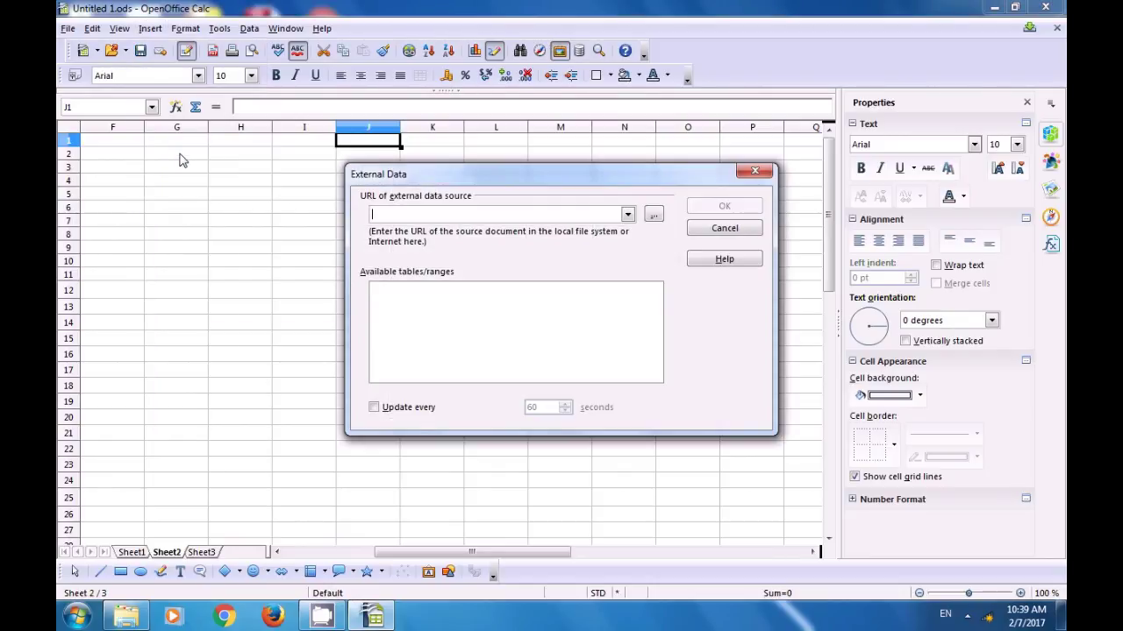
pyautogui.click(627, 215)
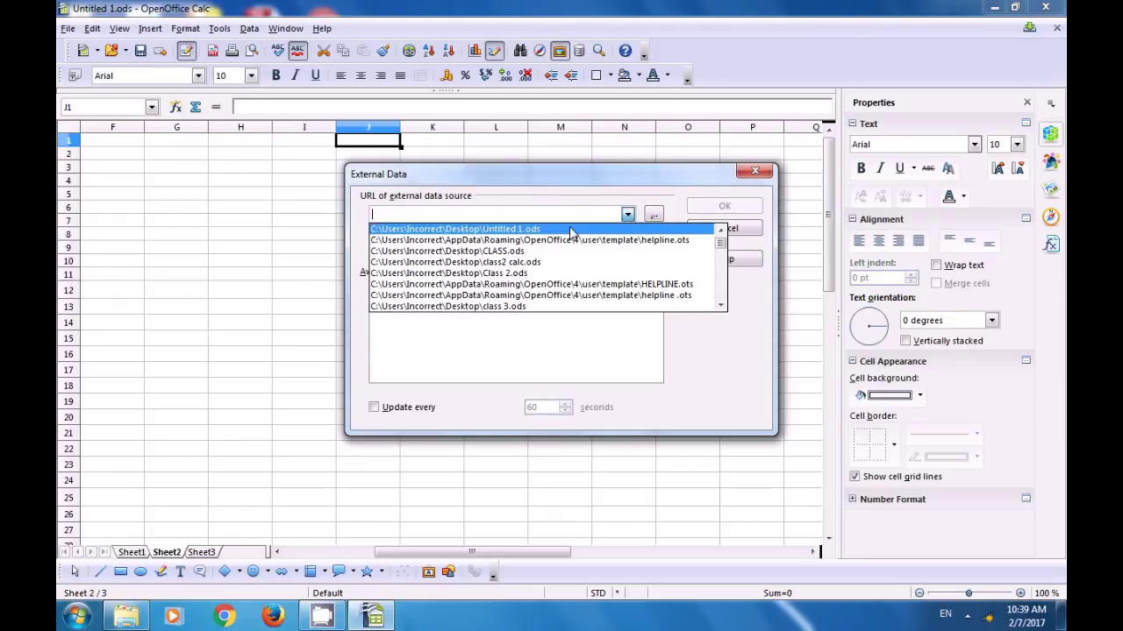
pyautogui.click(521, 229)
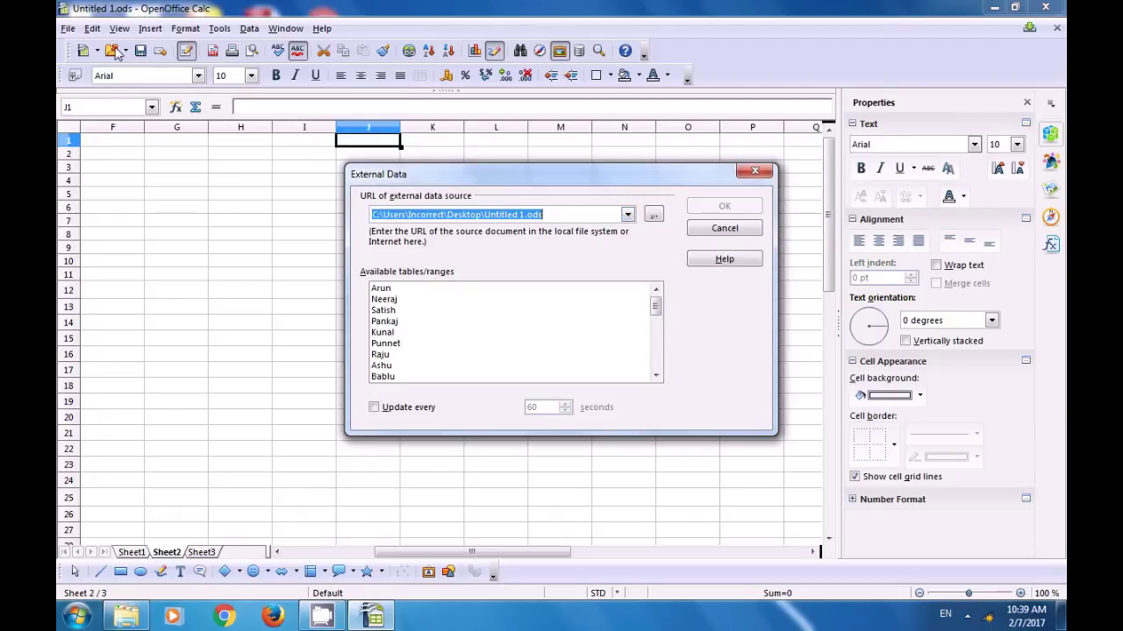
pyautogui.click(387, 288)
pyautogui.scroll(-10, 400, 311)
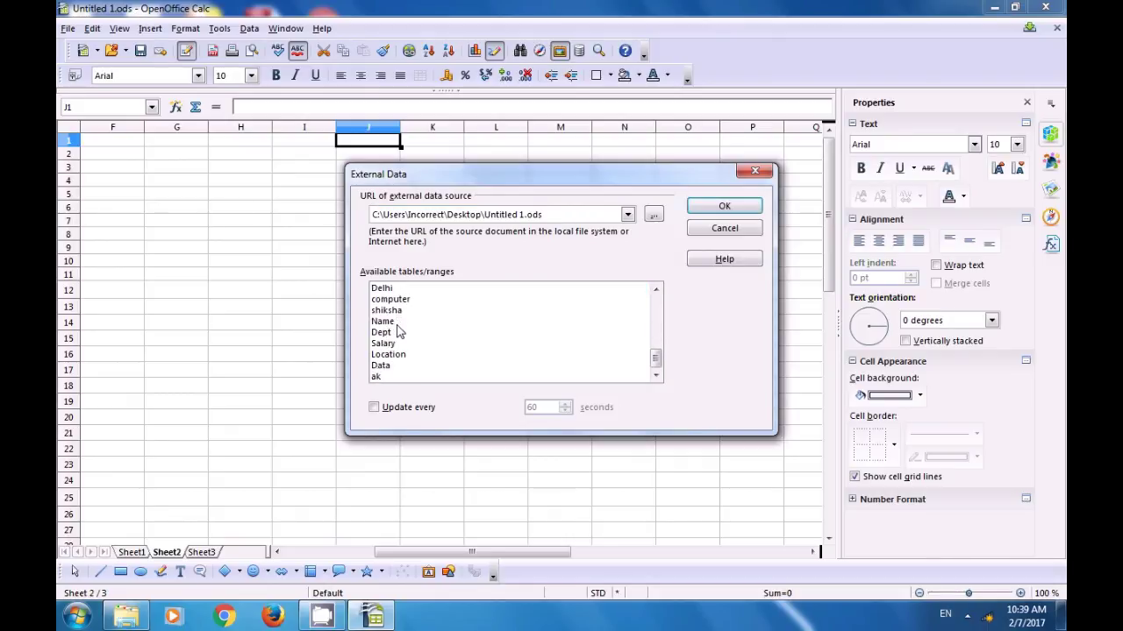
pyautogui.scroll(1, 396, 330)
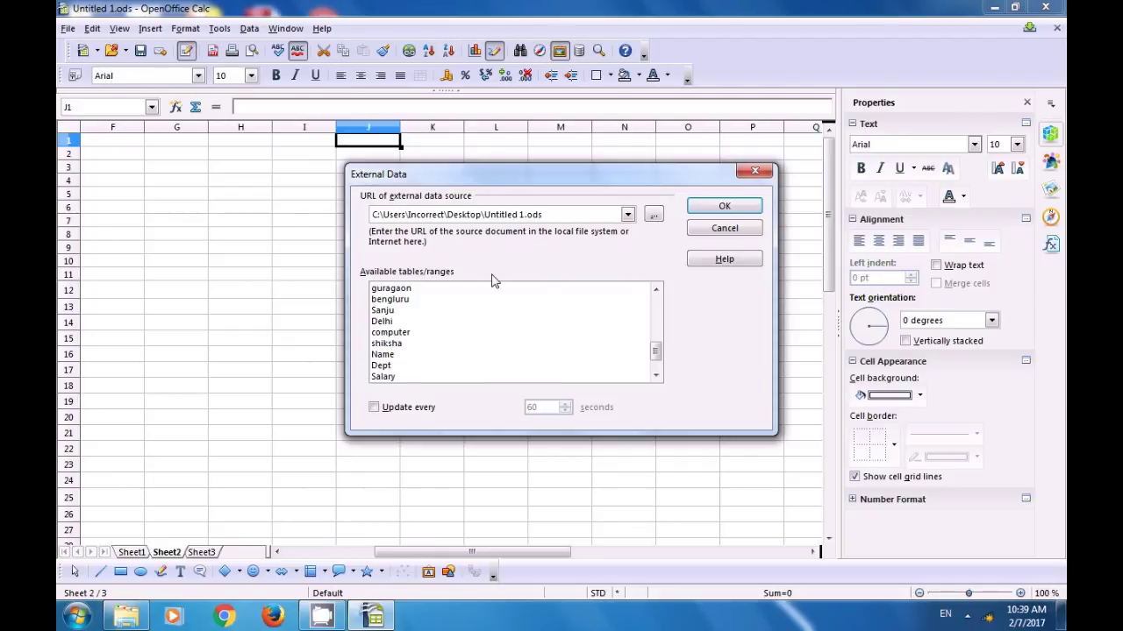
pyautogui.click(754, 171)
pyautogui.click(467, 210)
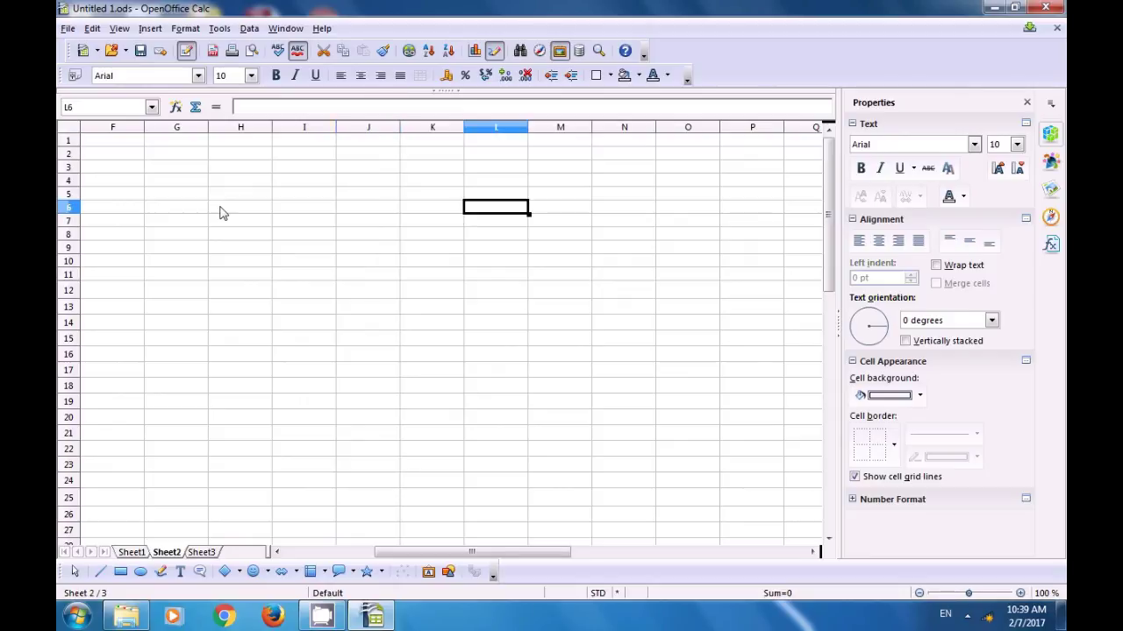
# Close Untitled 1.ods with its changes saved, then reopen it from the desktop and dismiss the link update question.
pyautogui.click(1049, 8)
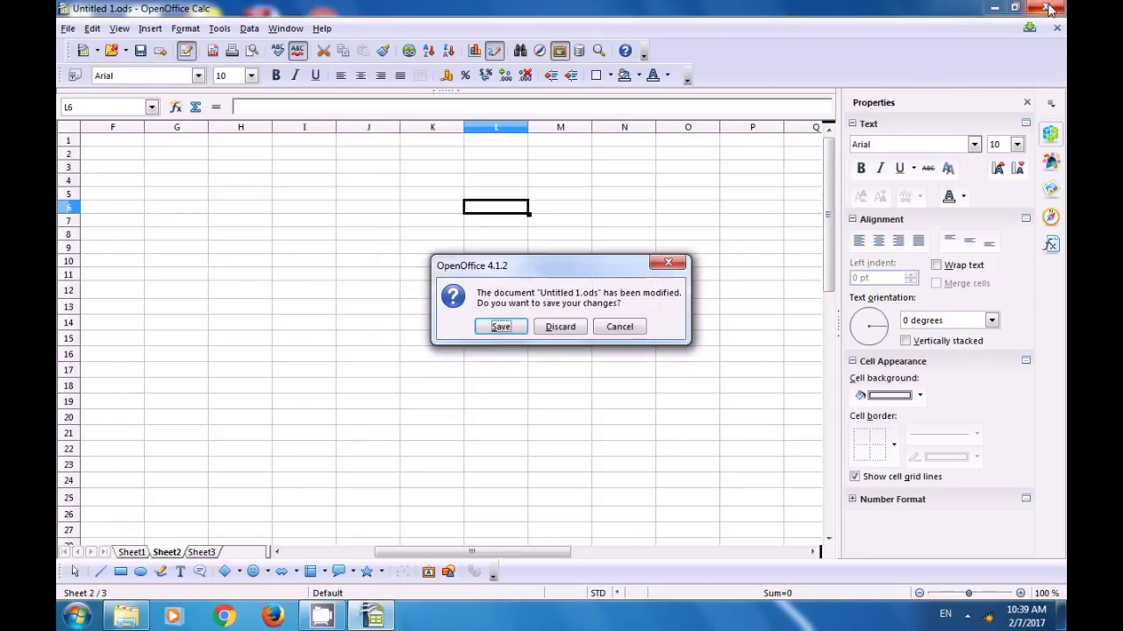
pyautogui.click(491, 330)
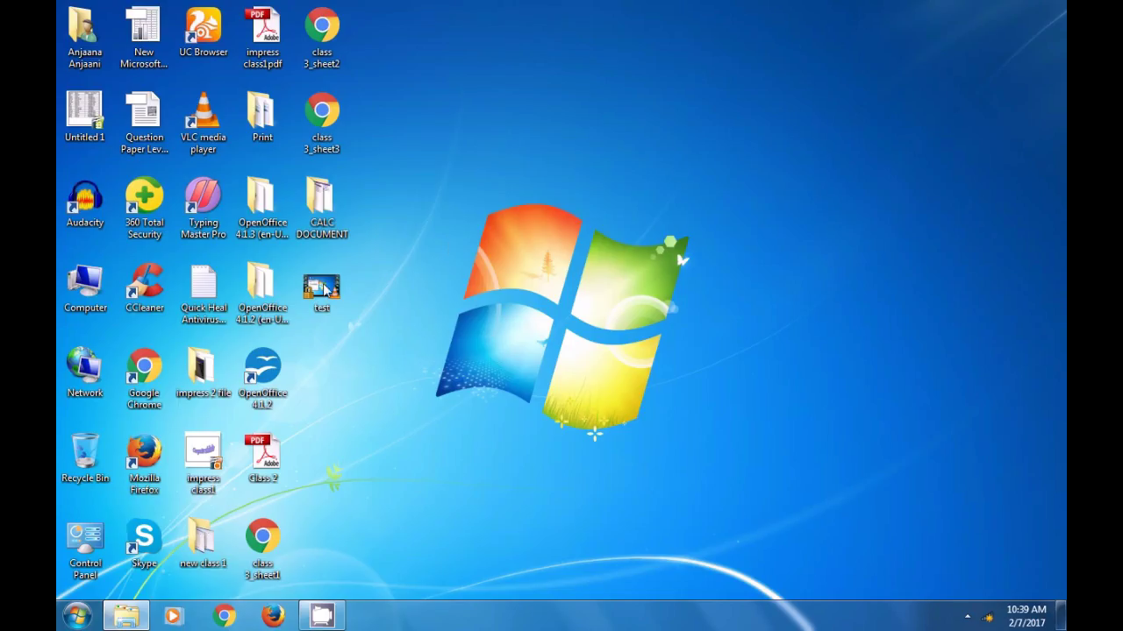
pyautogui.click(74, 116)
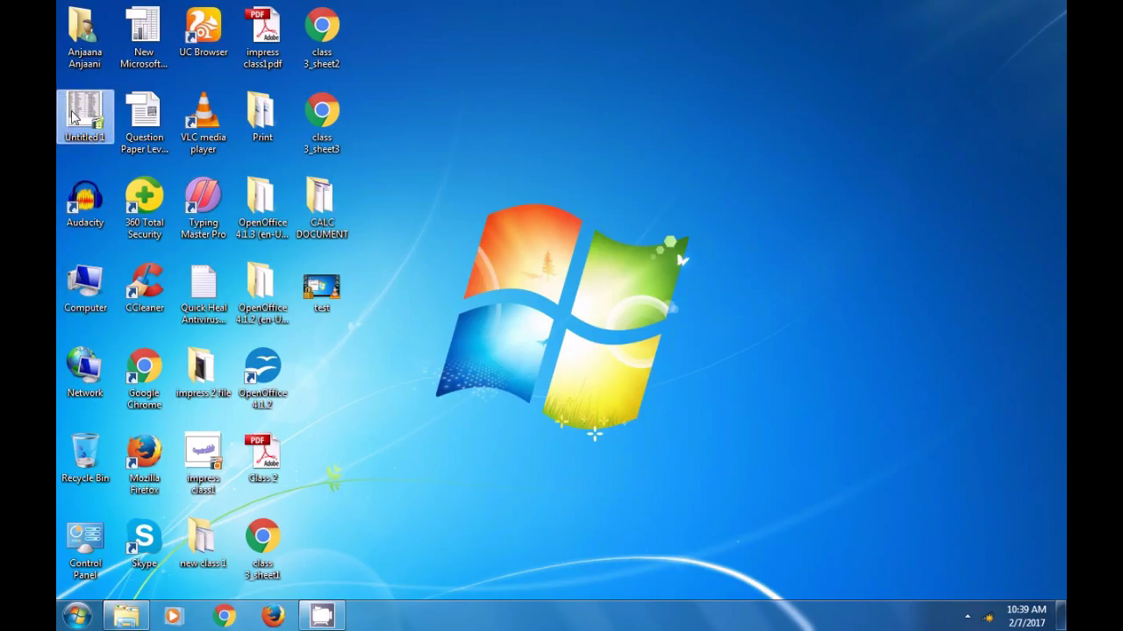
pyautogui.doubleClick(74, 117)
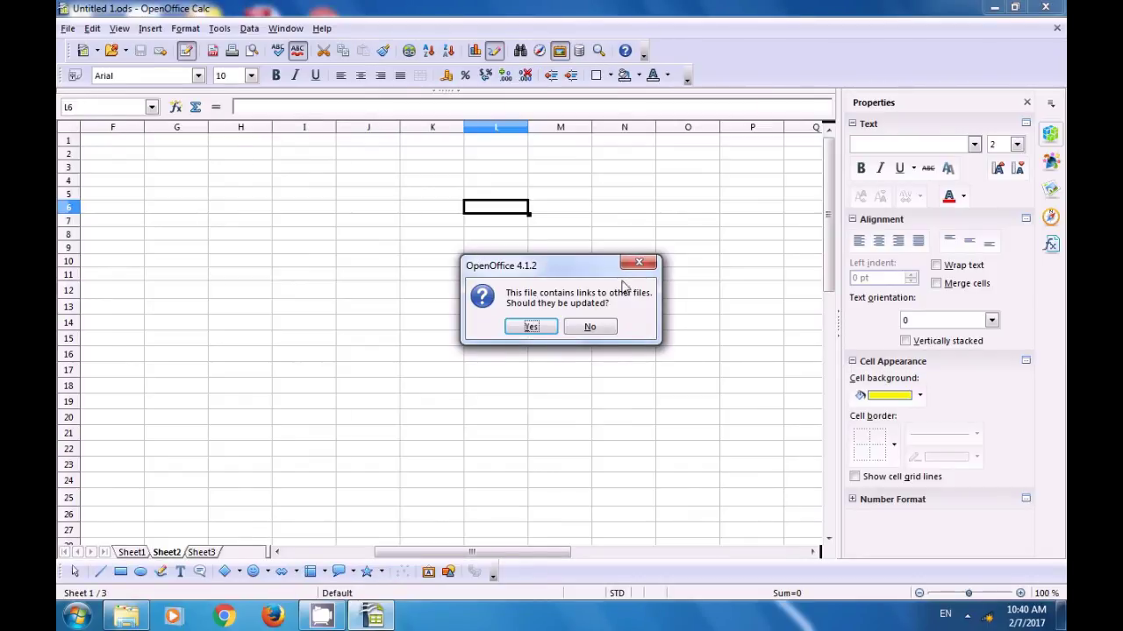
pyautogui.click(643, 262)
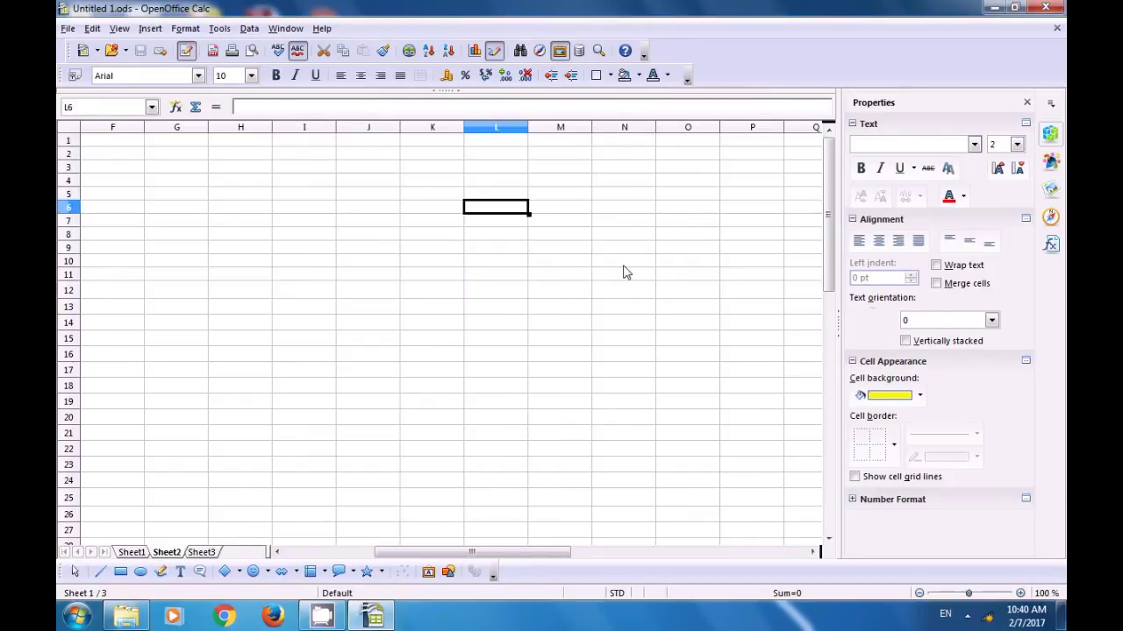
# Start an external data link at cell J1 of Sheet2, using Untitled 1.ods on the desktop as the source.
pyautogui.click(125, 553)
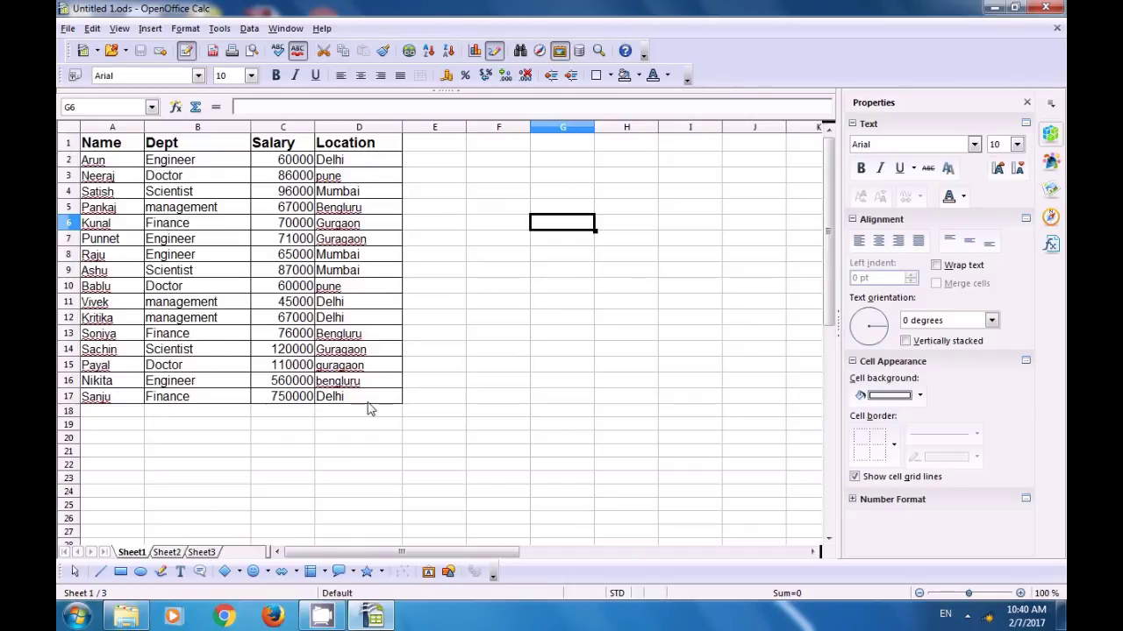
pyautogui.click(167, 553)
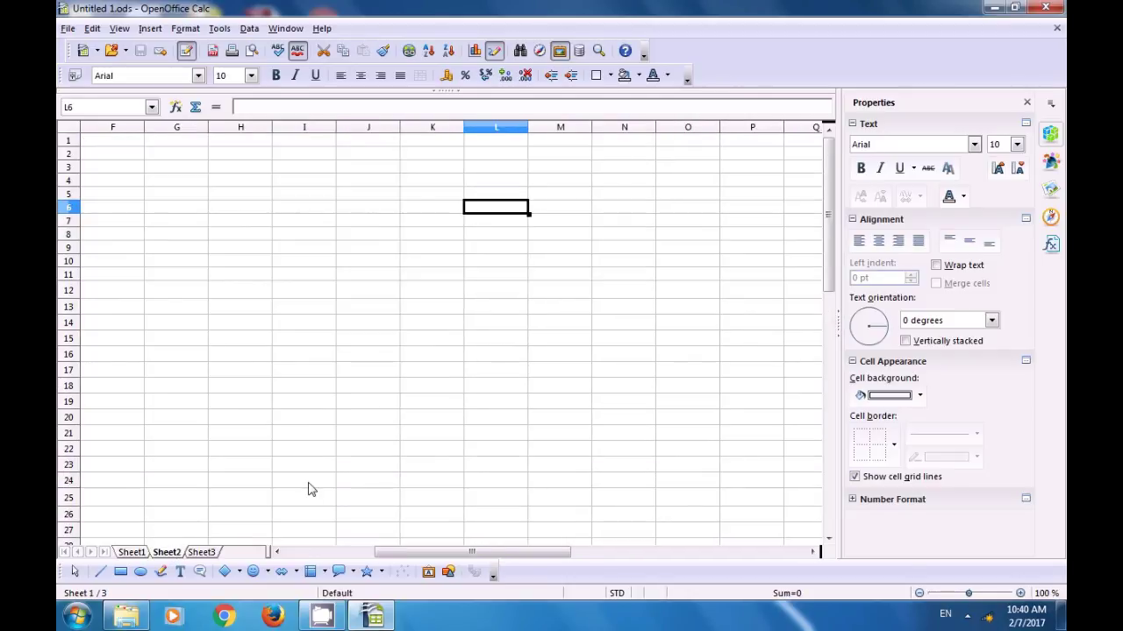
pyautogui.click(494, 142)
pyautogui.click(356, 143)
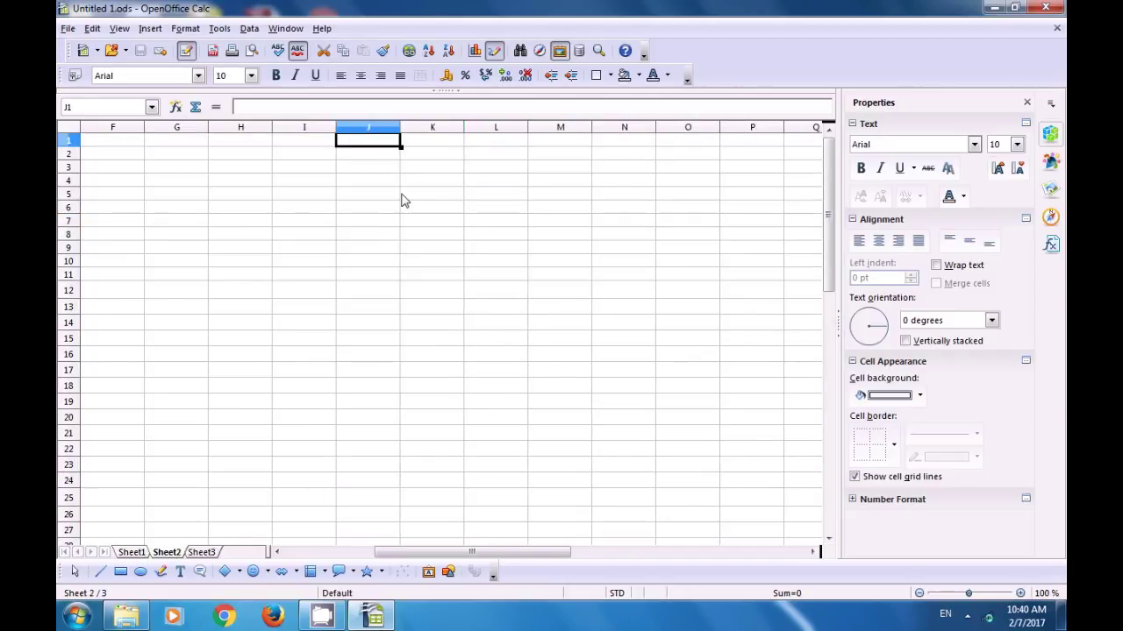
pyautogui.click(150, 29)
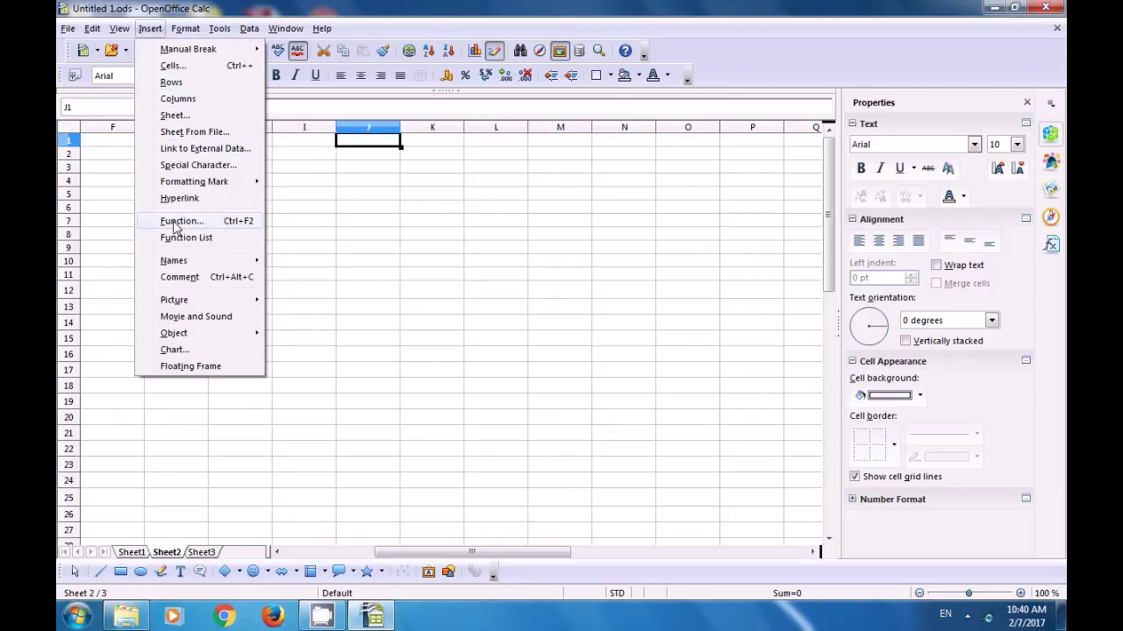
pyautogui.click(178, 149)
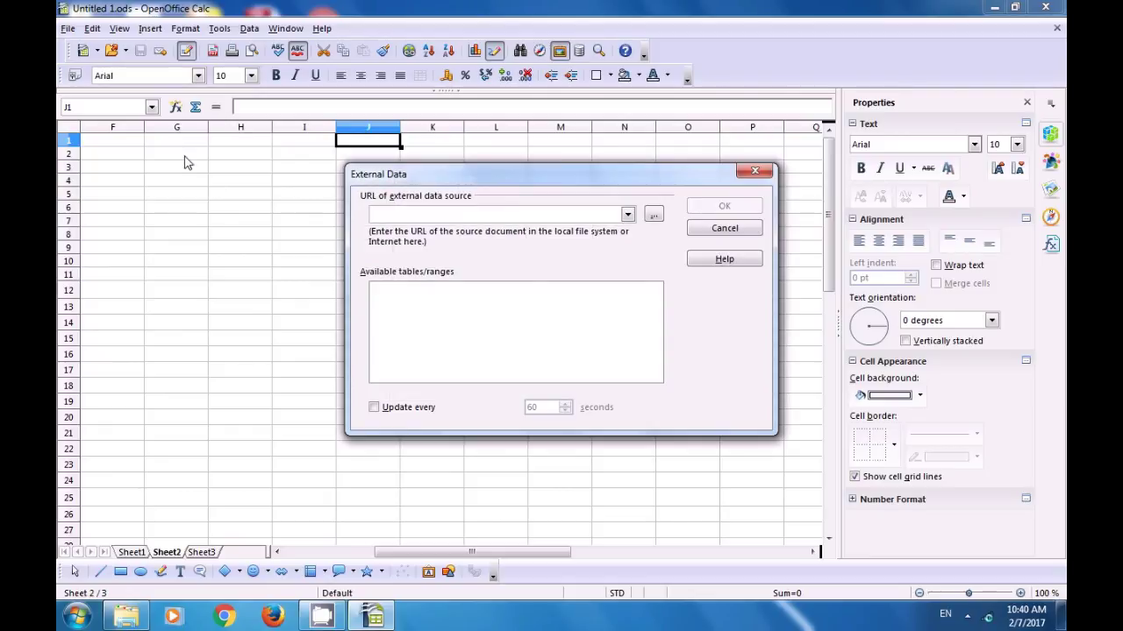
pyautogui.click(627, 215)
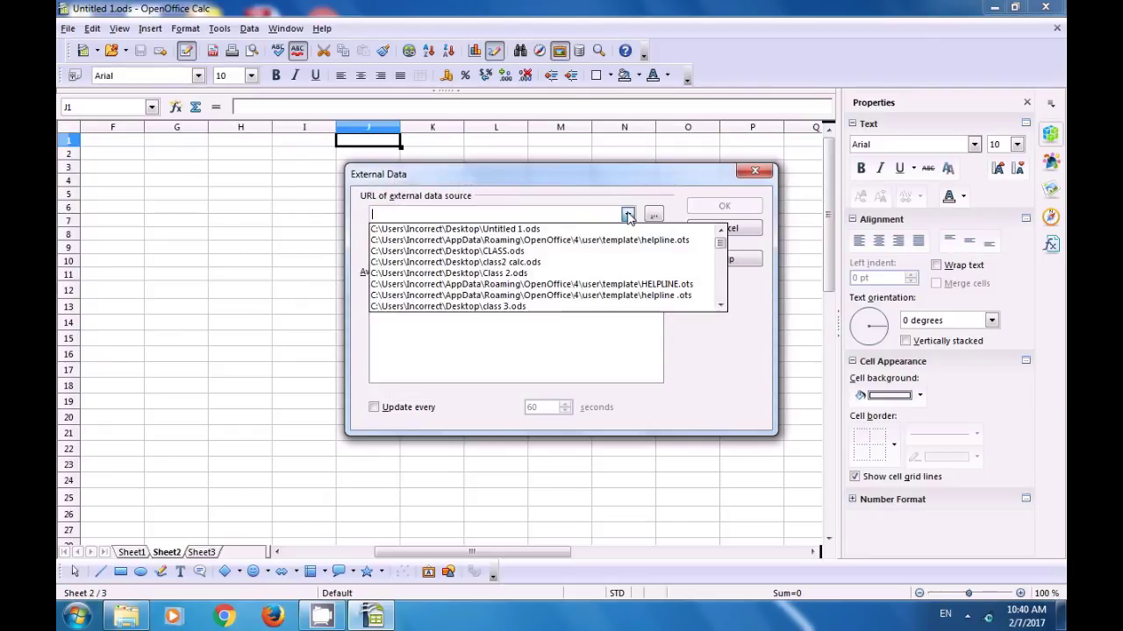
pyautogui.click(527, 231)
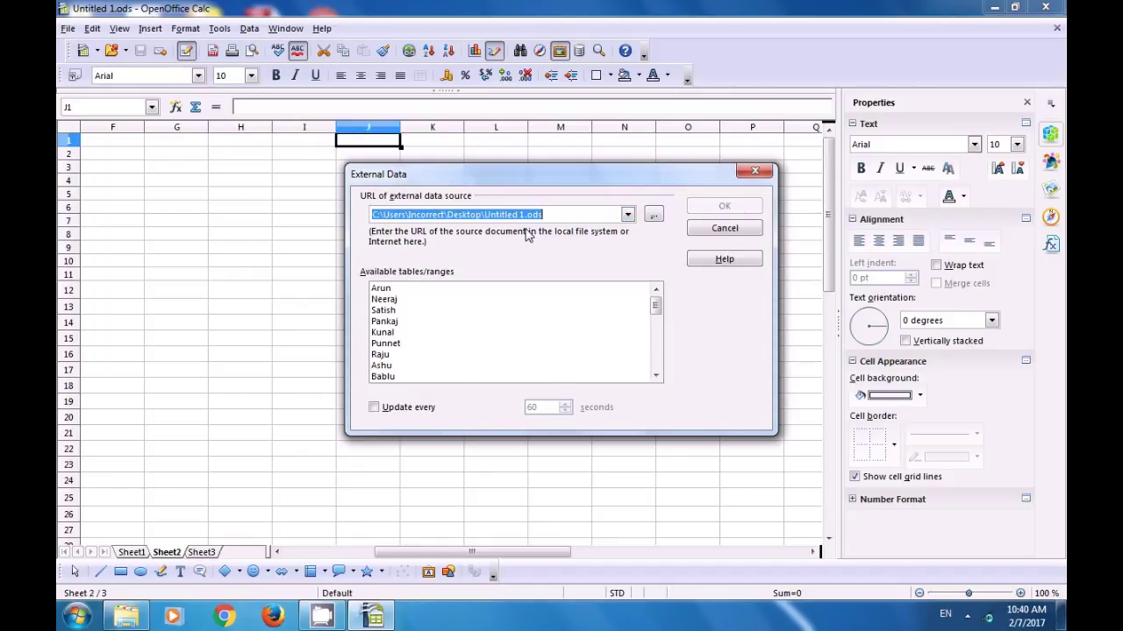
# Link the compuiter1 range as the external table, then deselect it by selecting cell H3.
pyautogui.click(390, 290)
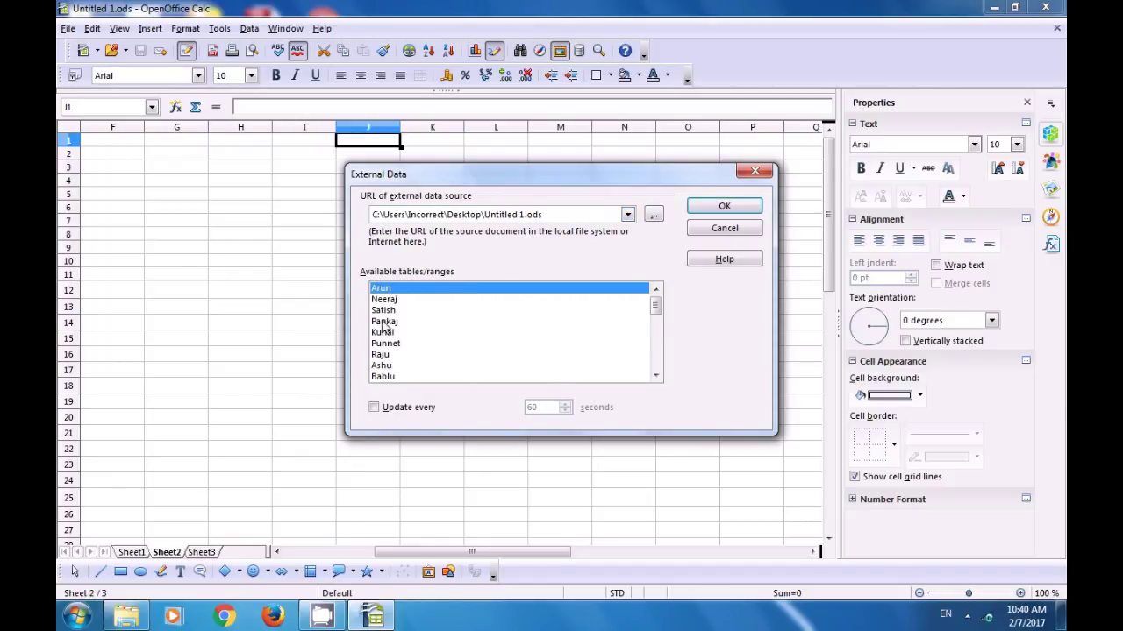
pyautogui.scroll(-2, 383, 329)
pyautogui.scroll(-5, 383, 329)
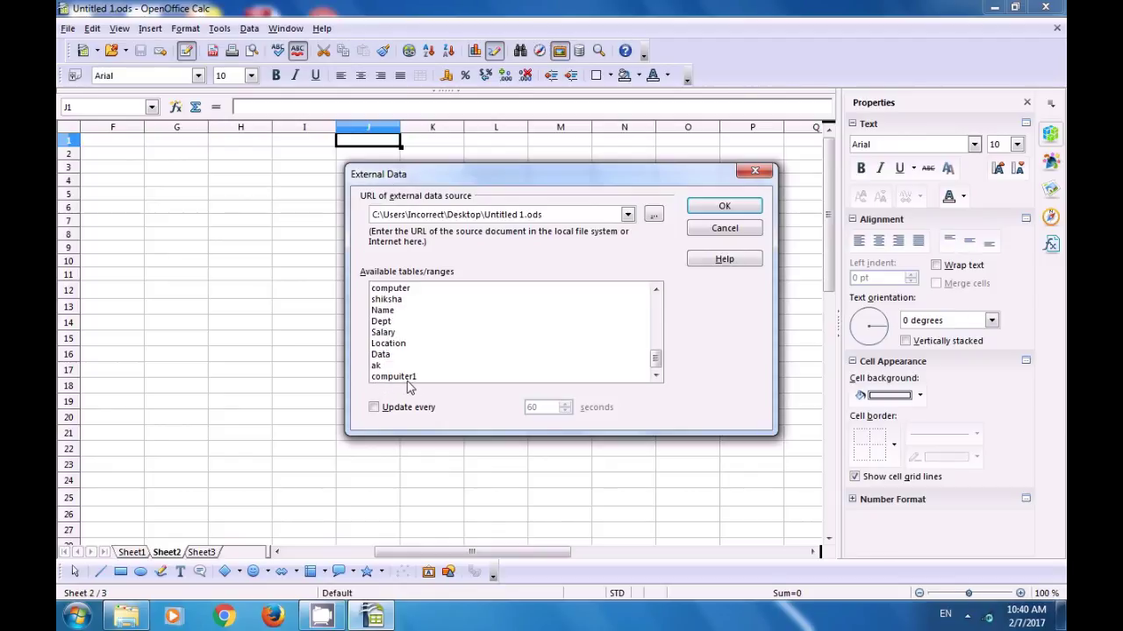
pyautogui.click(395, 378)
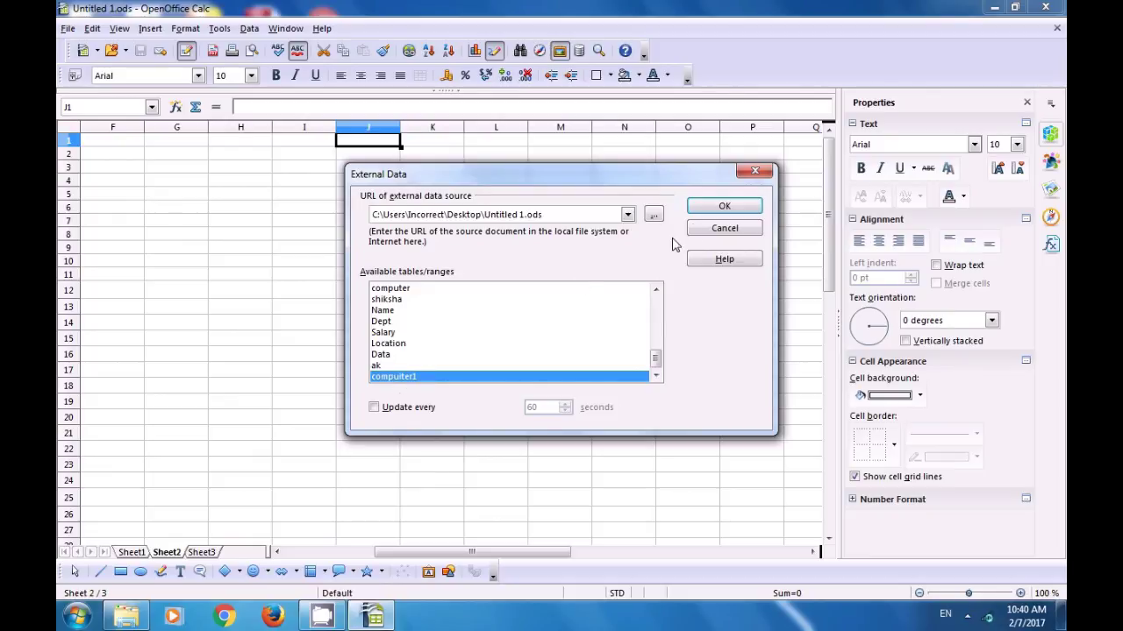
pyautogui.click(715, 209)
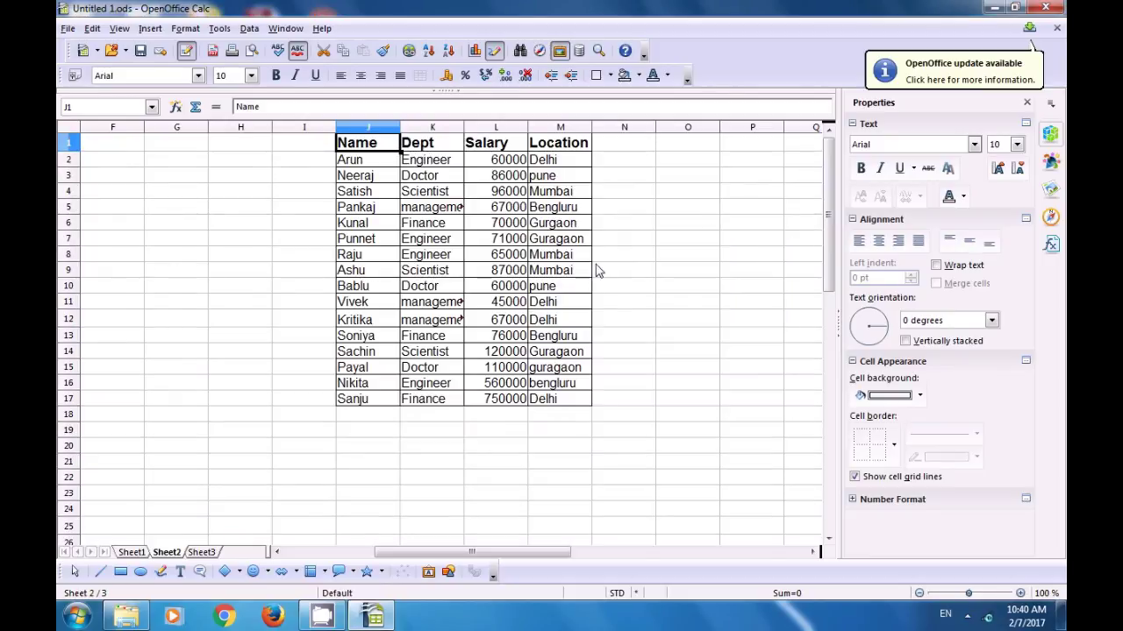
pyautogui.click(257, 178)
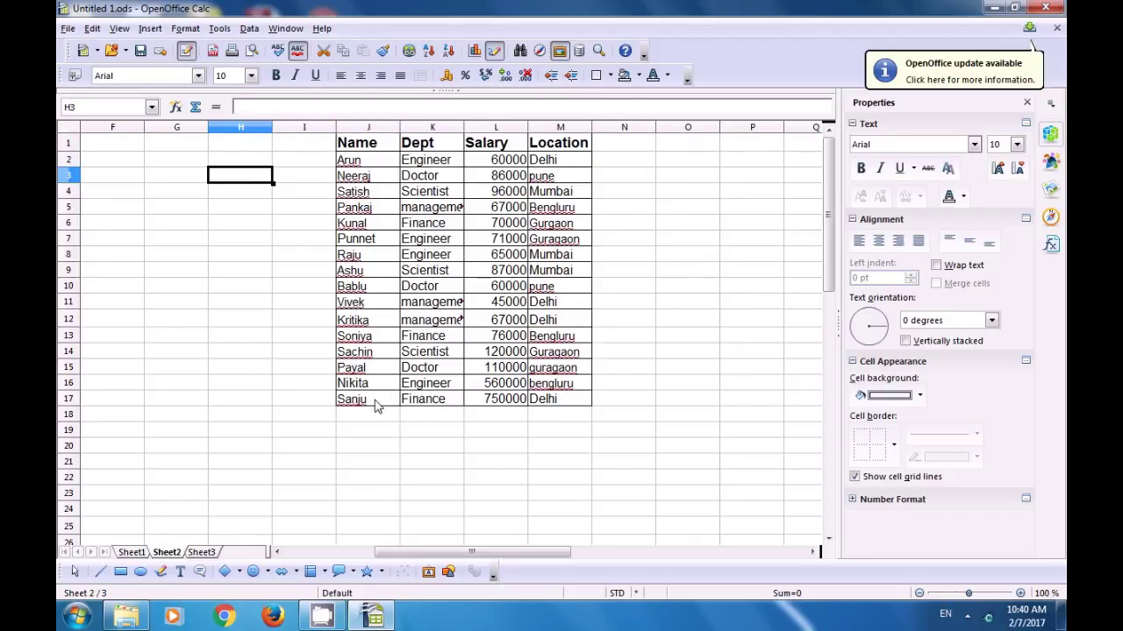
# Compare the source table on Sheet1 with its linked copy on Sheet2, and return to Sheet1.
pyautogui.click(132, 552)
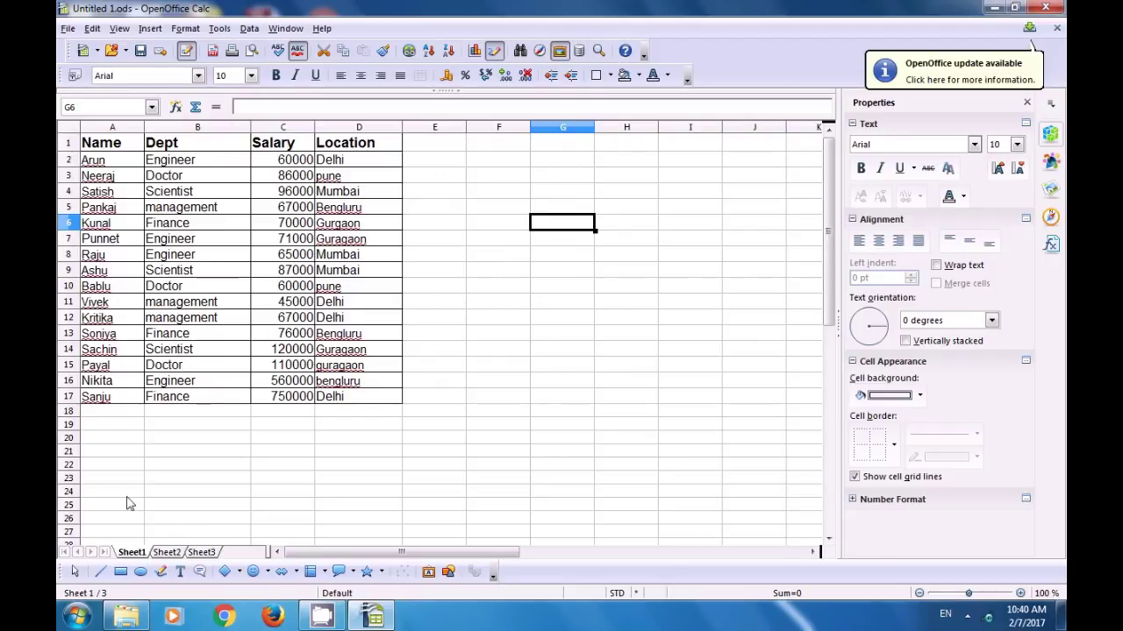
pyautogui.click(165, 553)
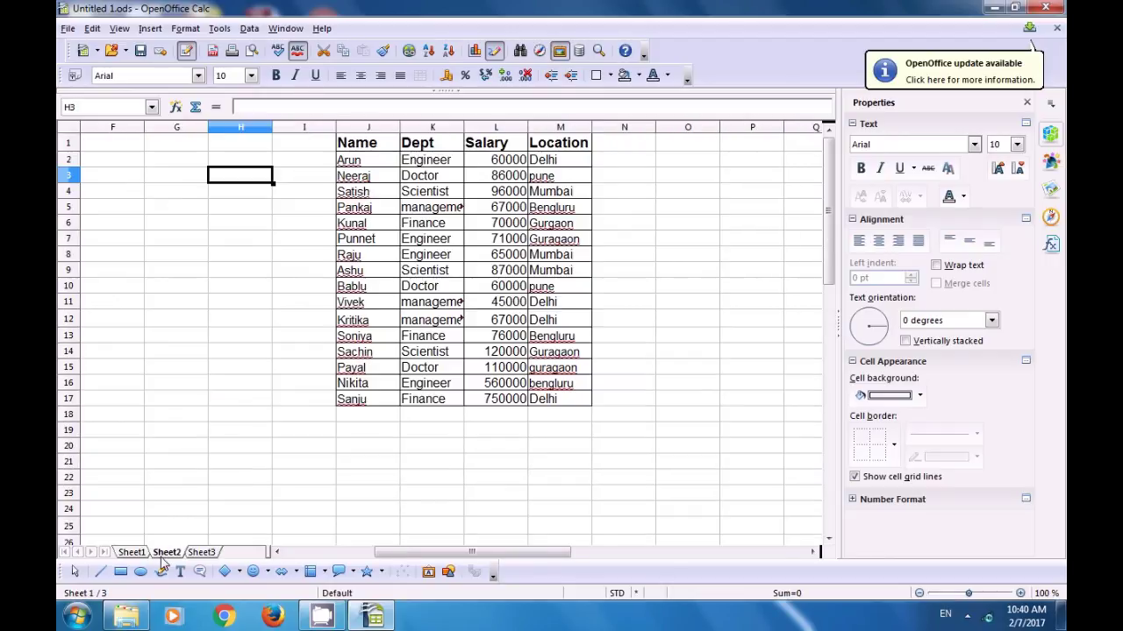
pyautogui.click(393, 432)
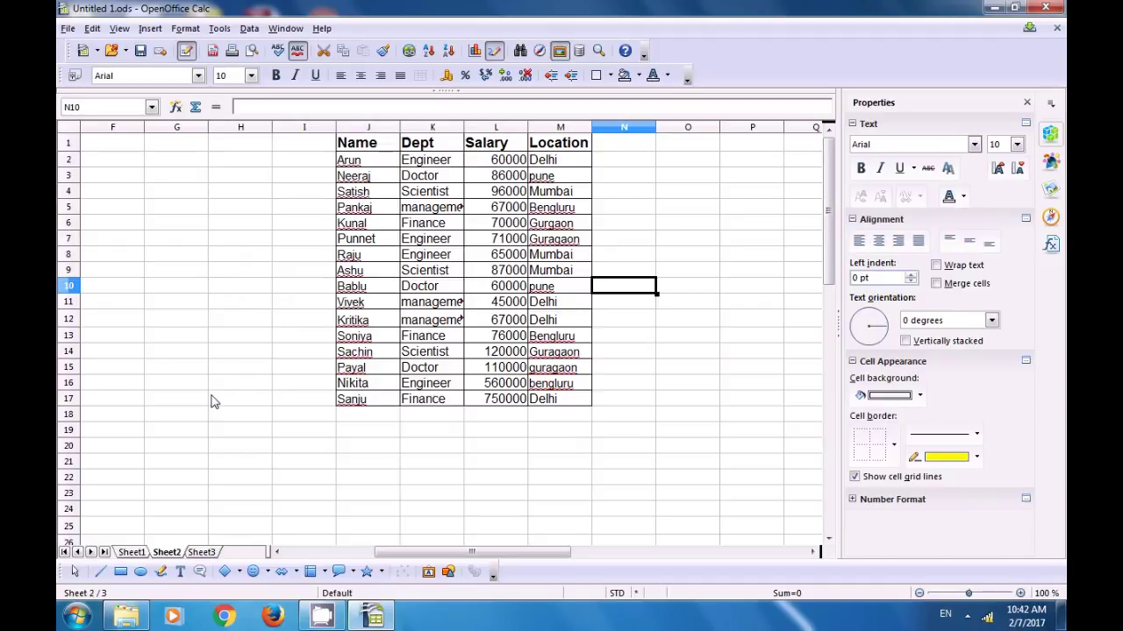
pyautogui.click(132, 552)
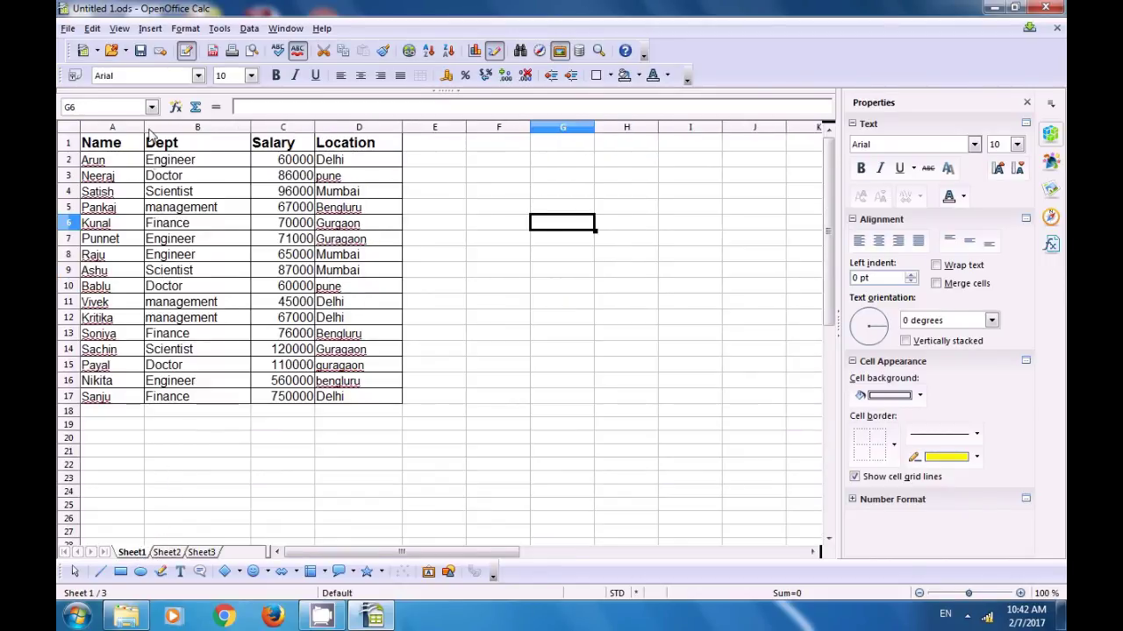
pyautogui.click(150, 29)
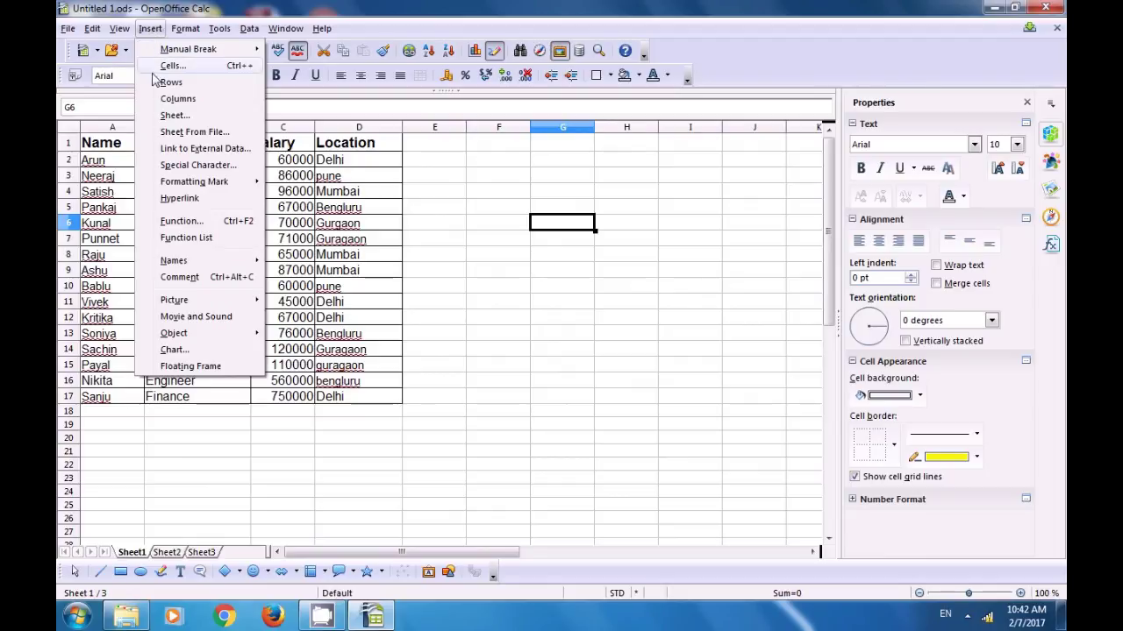
pyautogui.moveTo(185, 265)
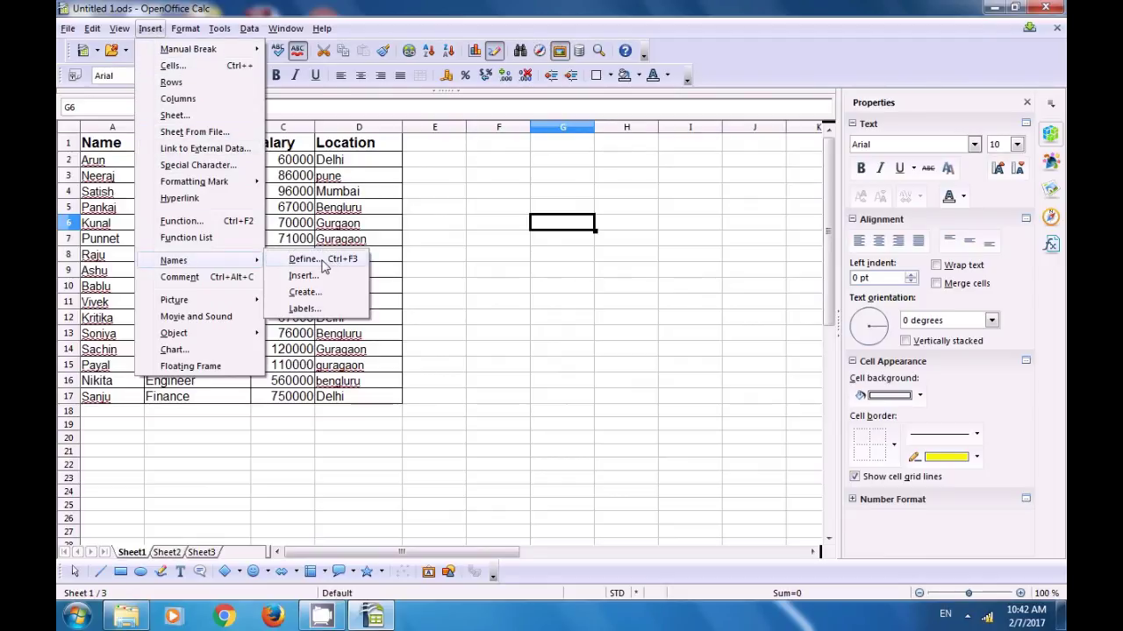
pyautogui.click(483, 251)
pyautogui.click(563, 164)
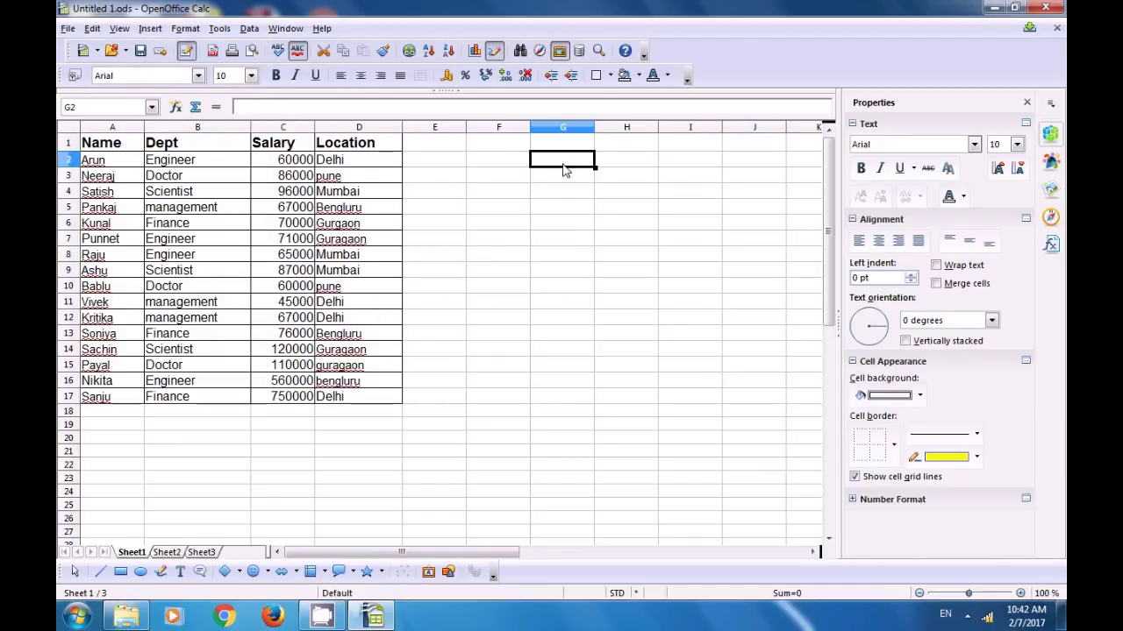
pyautogui.click(565, 211)
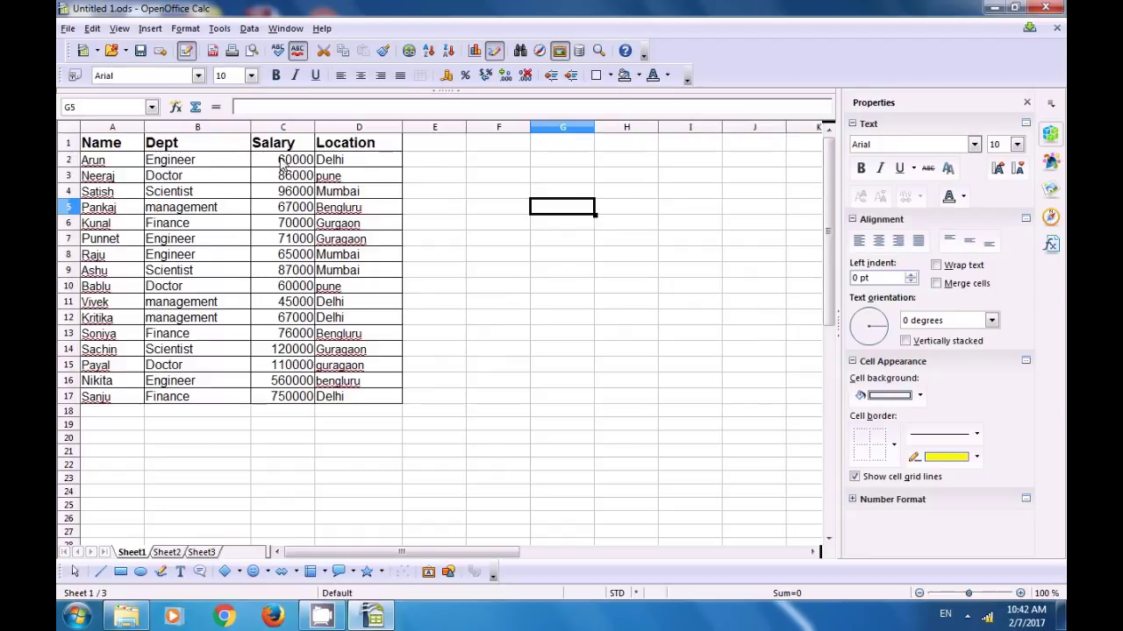
# Try to define the name CS1 for the header cells A1:D1 on Sheet1.
pyautogui.moveTo(103, 145); pyautogui.dragTo(355, 144)
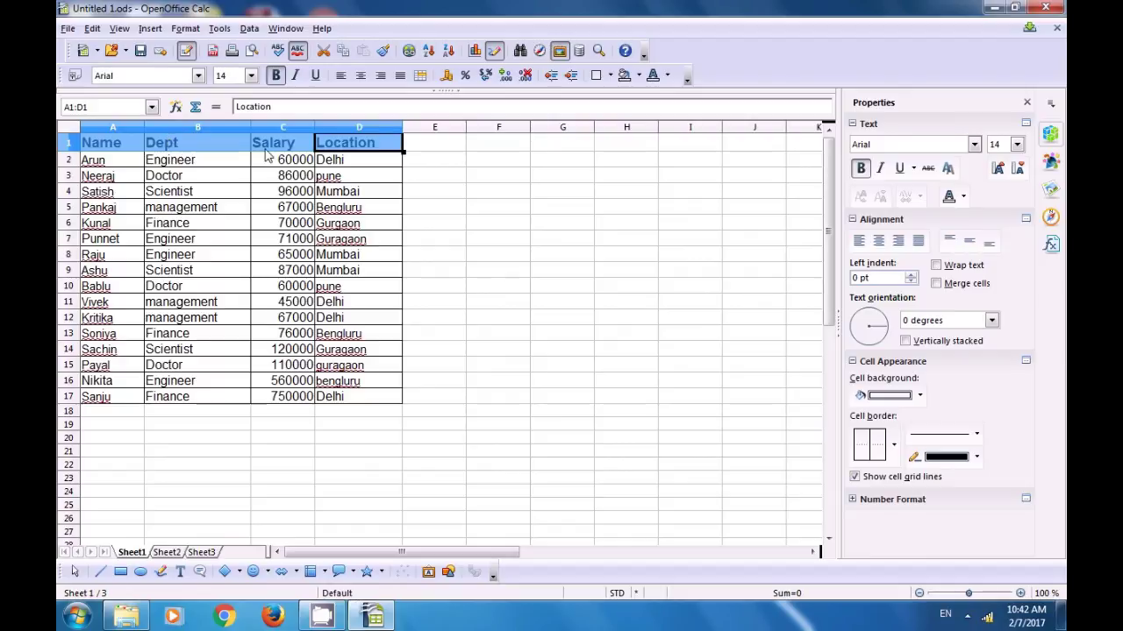
pyautogui.click(150, 28)
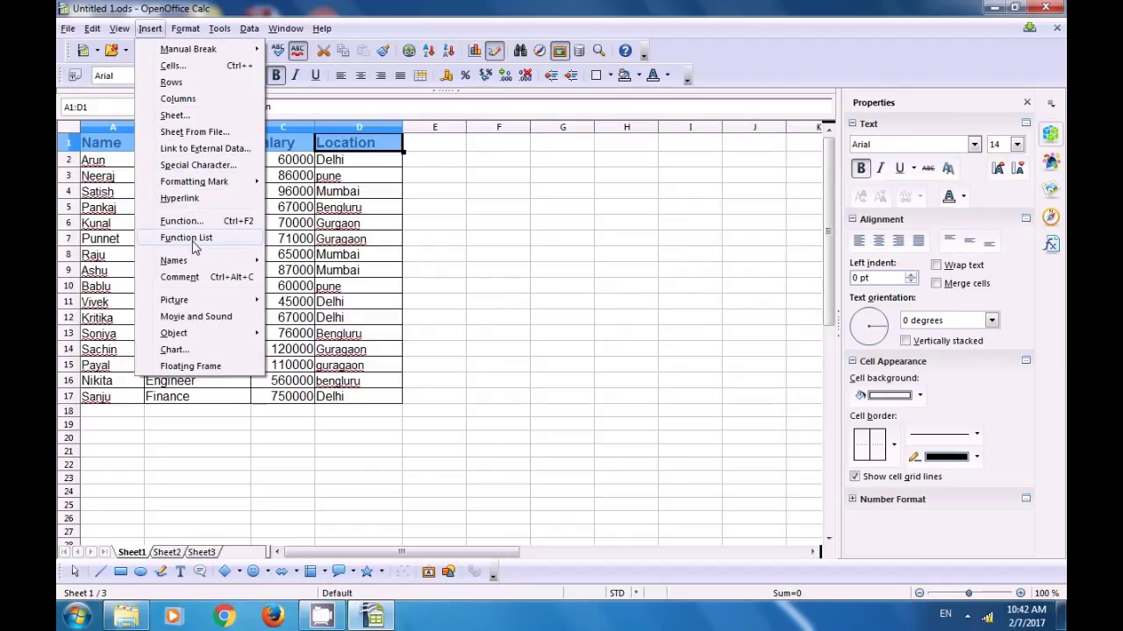
pyautogui.moveTo(193, 263)
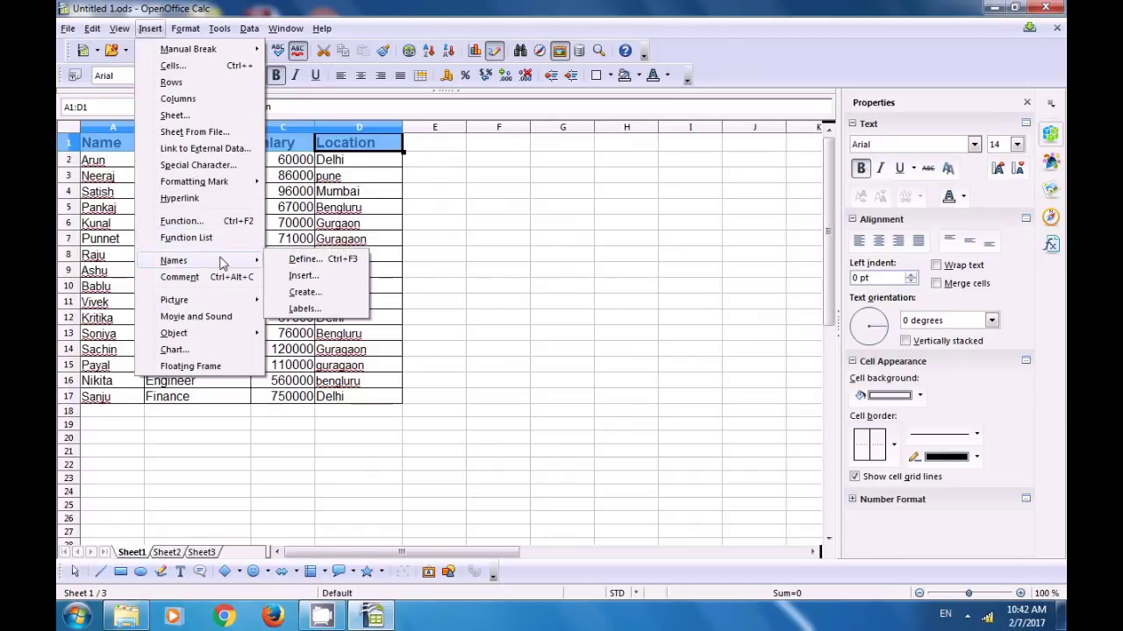
pyautogui.click(303, 263)
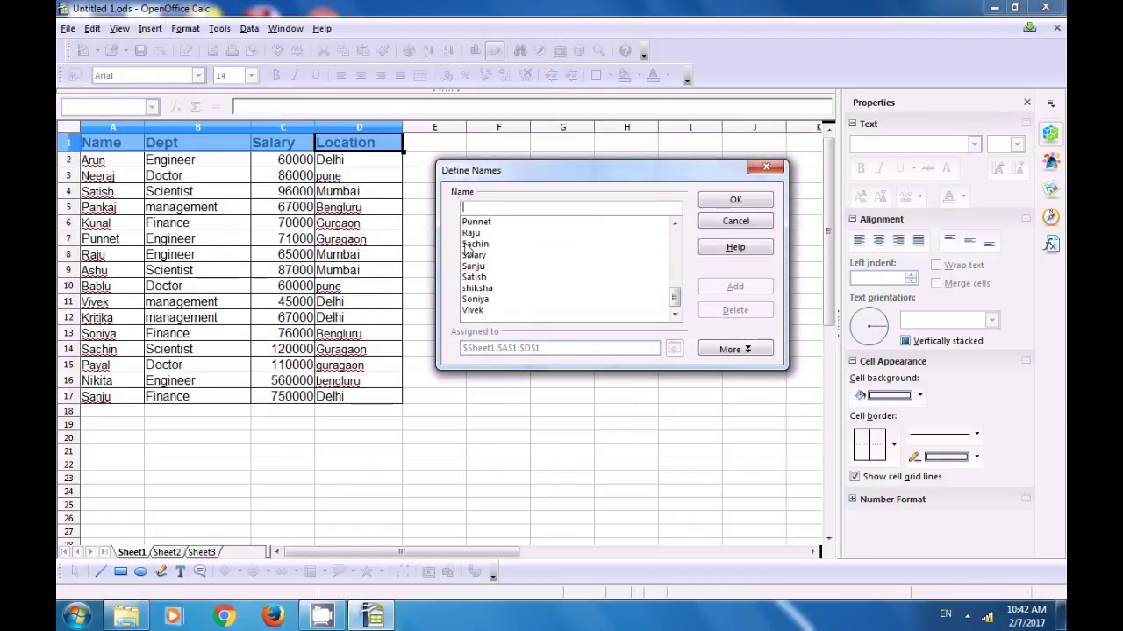
pyautogui.write('s')
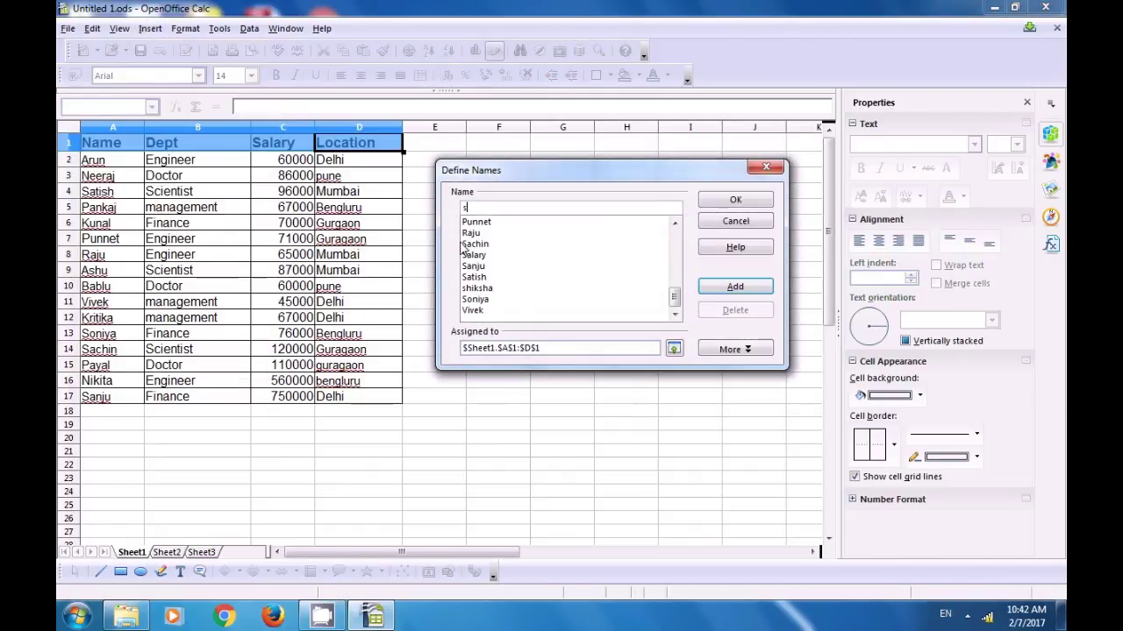
pyautogui.press('BackSpace')
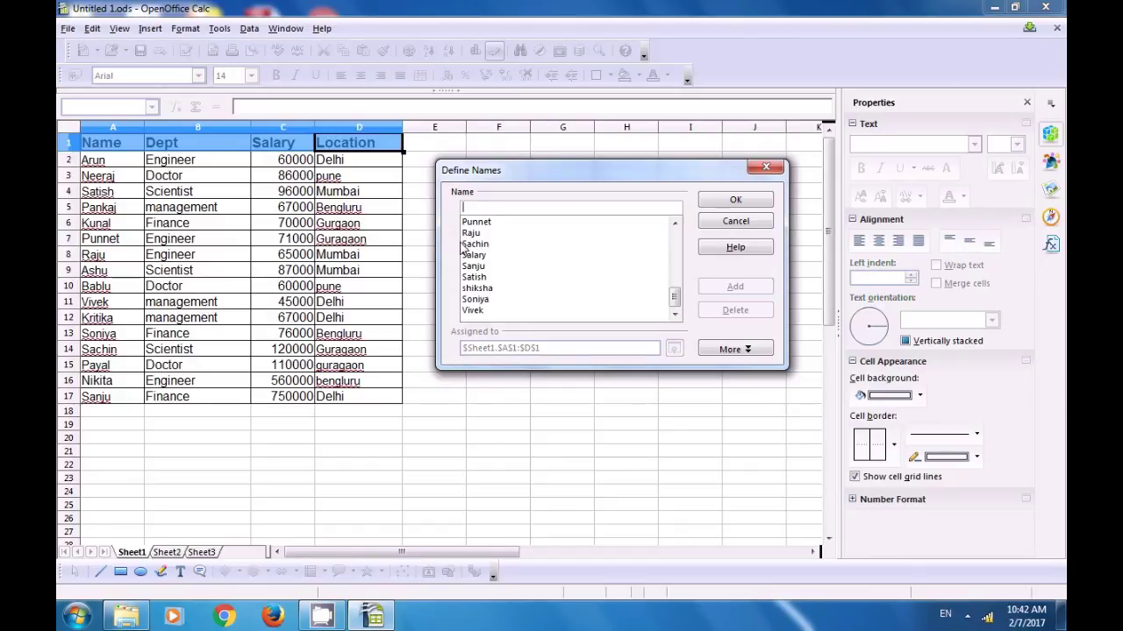
pyautogui.write('CS1')
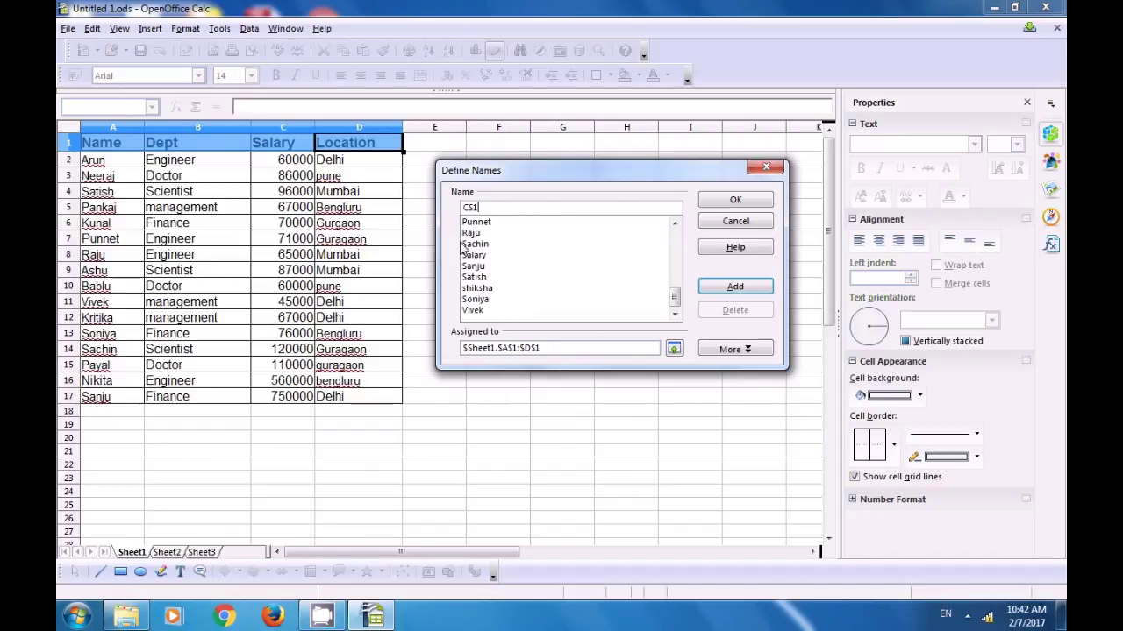
pyautogui.click(727, 289)
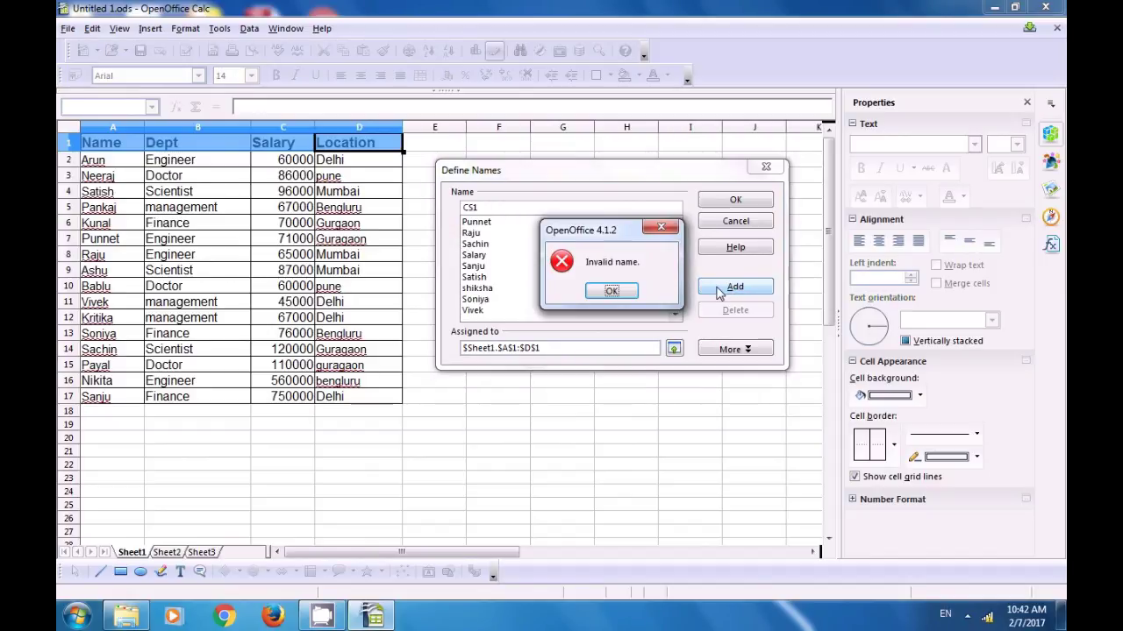
pyautogui.click(611, 289)
# Define the name CS for the header cells A1:D1 instead, then deselect them by selecting cell G6.
pyautogui.click(535, 205)
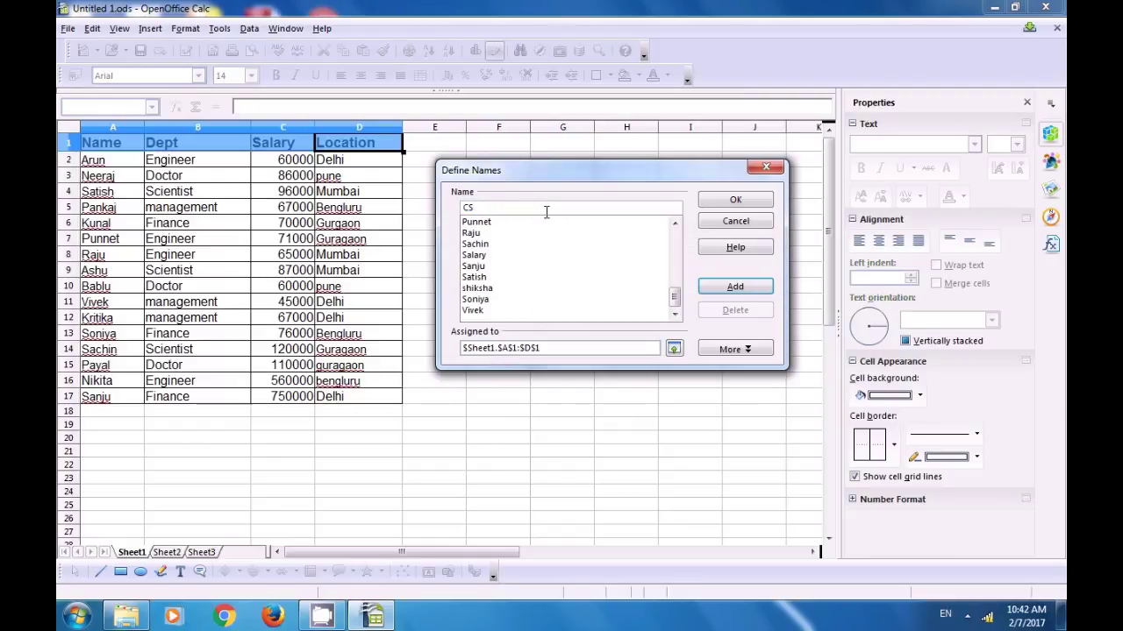
pyautogui.click(712, 286)
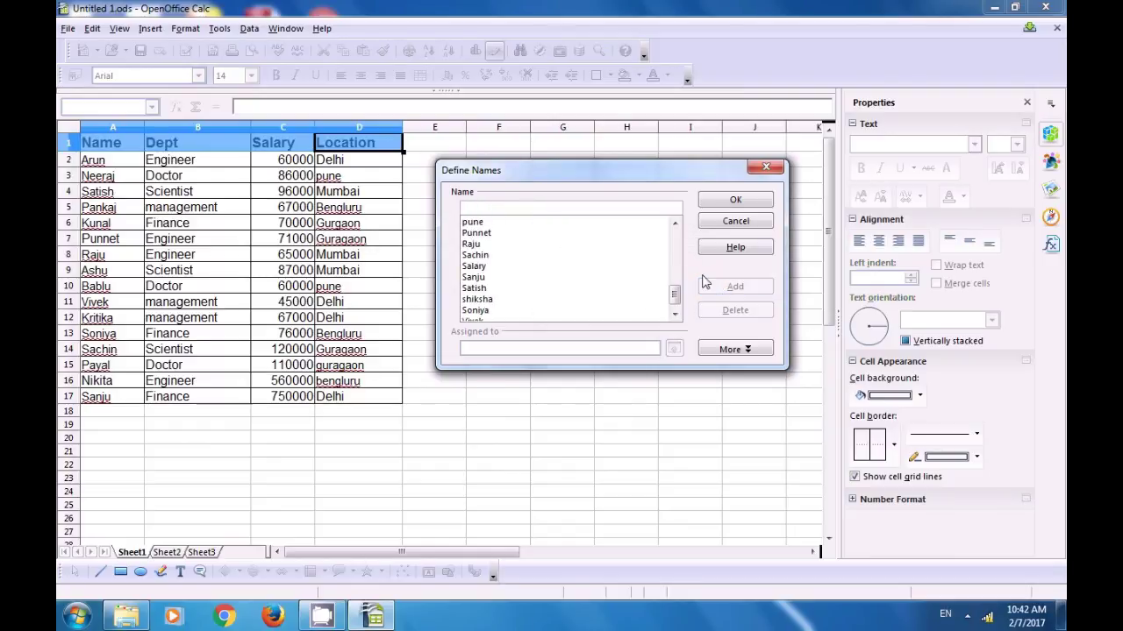
pyautogui.click(735, 200)
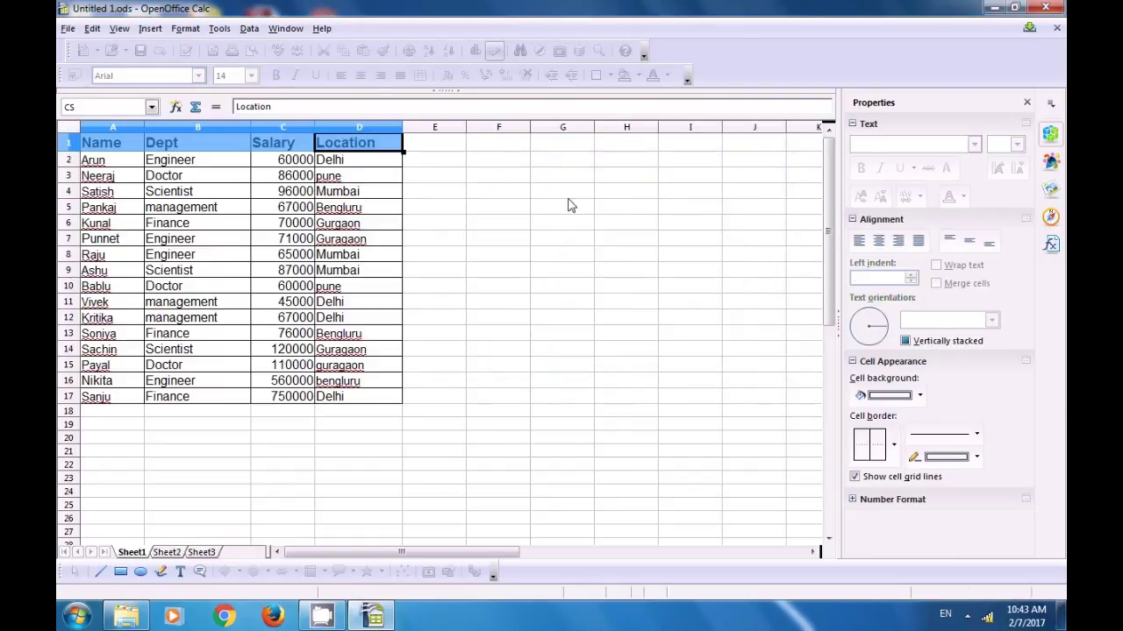
pyautogui.click(546, 224)
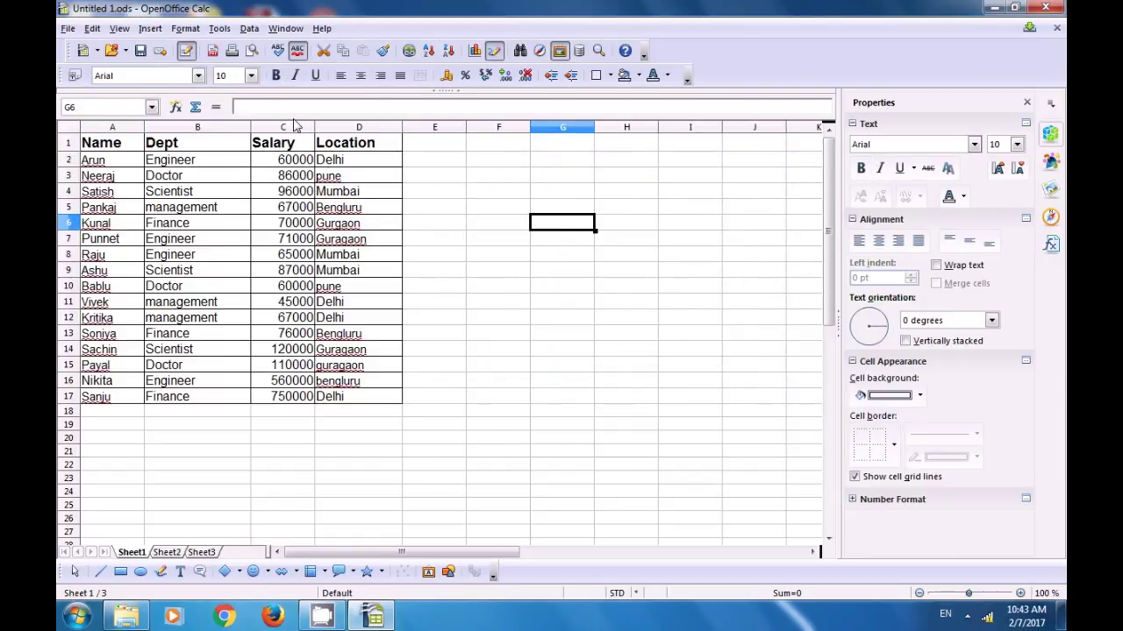
# Insert the defined name CS as a formula in cell F21 on Sheet2.
pyautogui.click(167, 553)
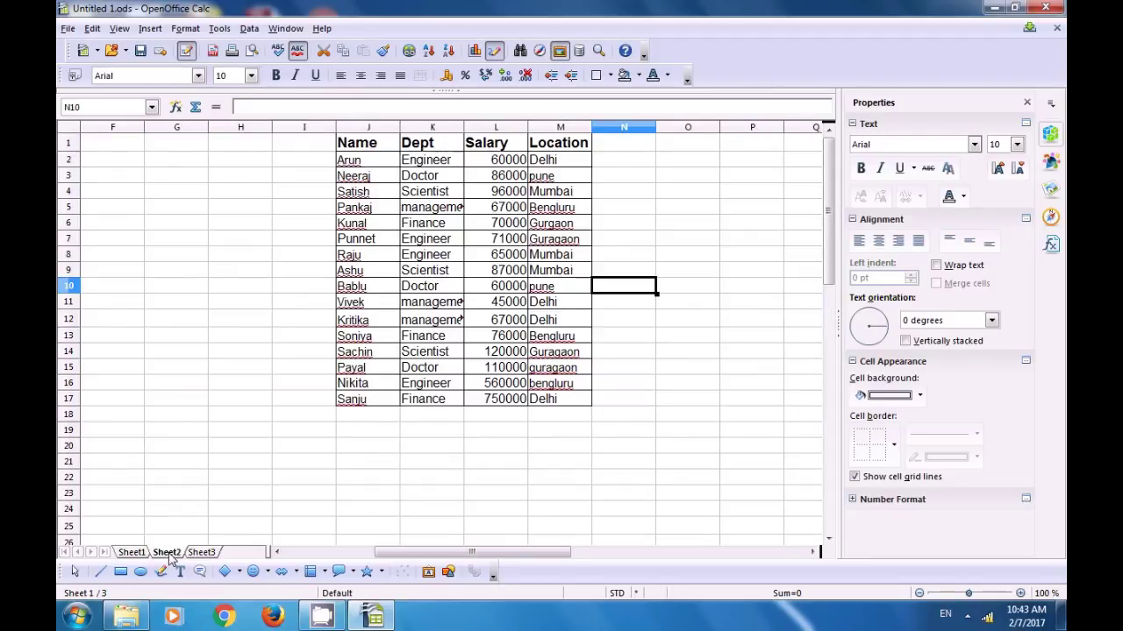
pyautogui.click(126, 462)
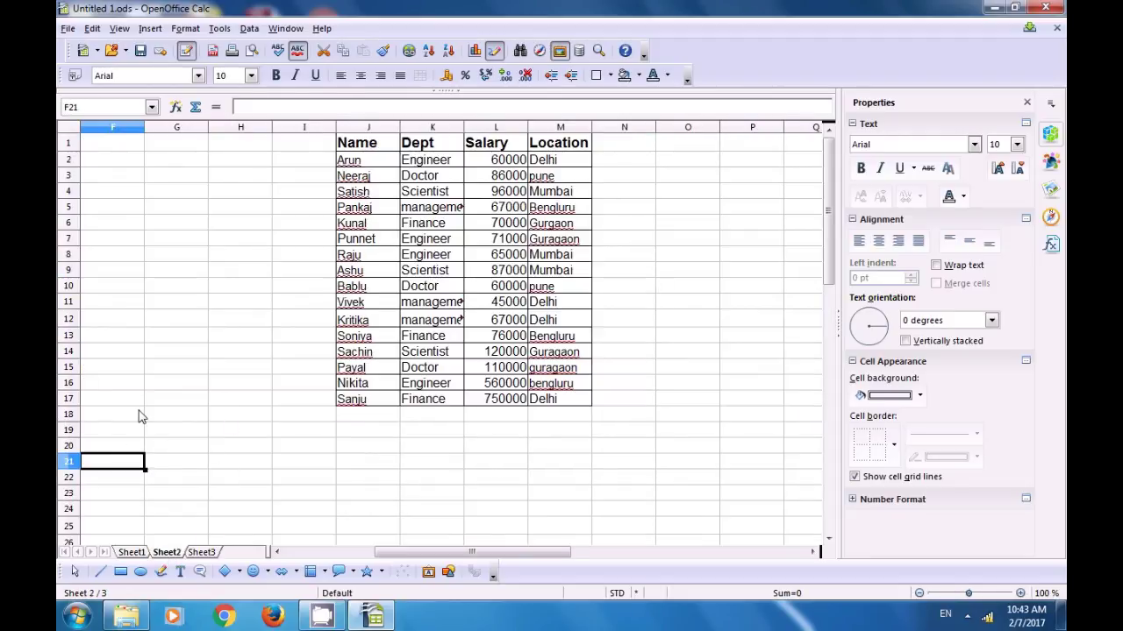
pyautogui.click(150, 28)
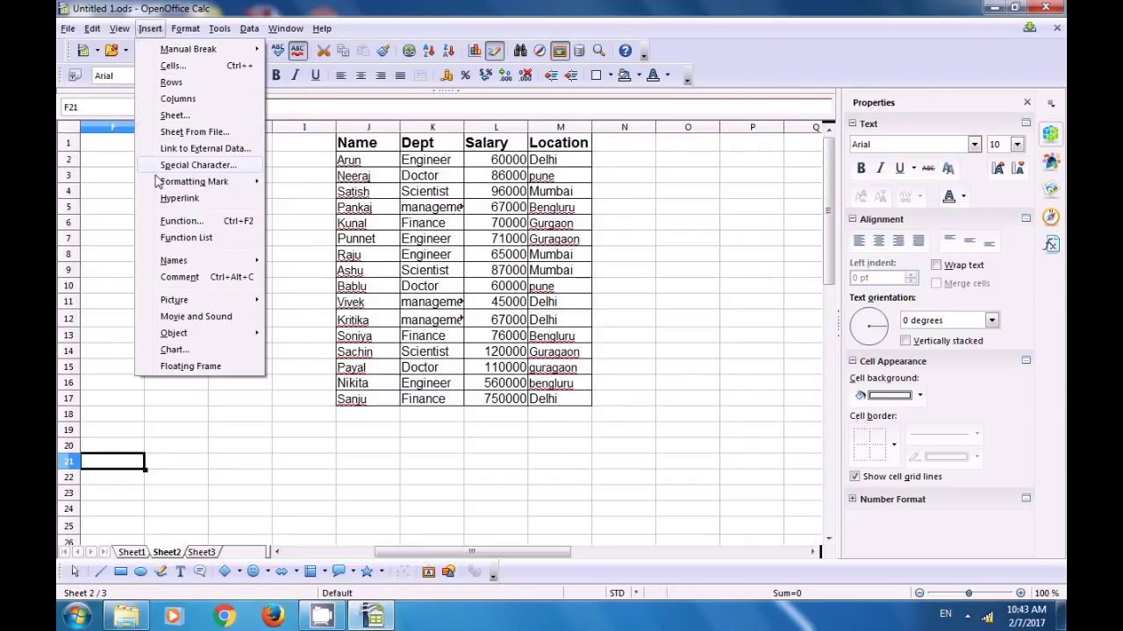
pyautogui.moveTo(175, 260)
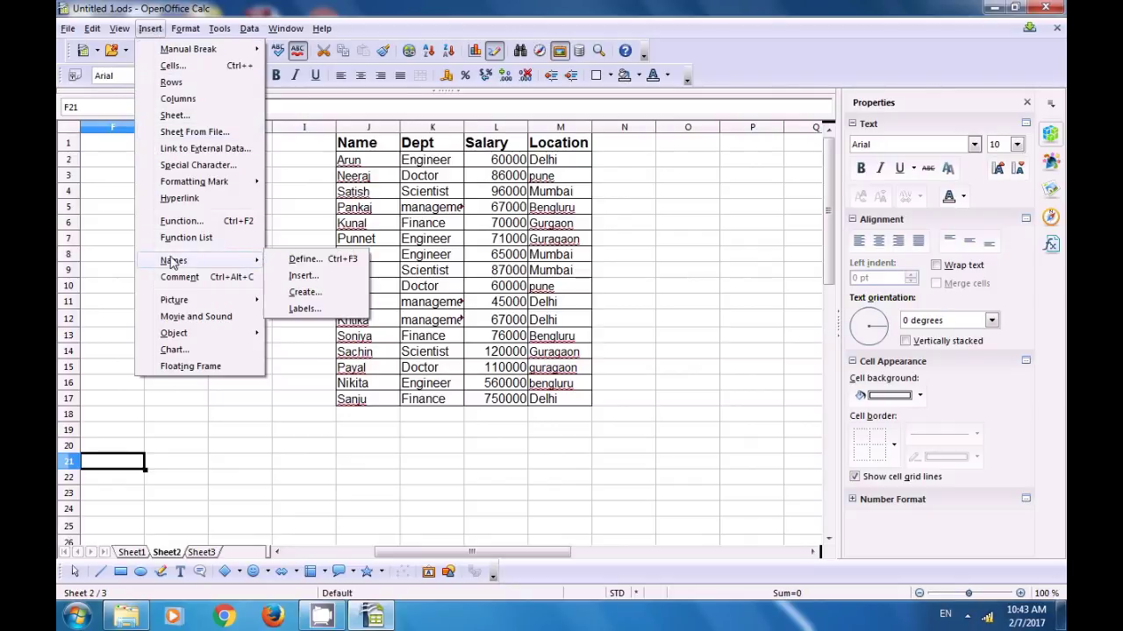
pyautogui.click(303, 276)
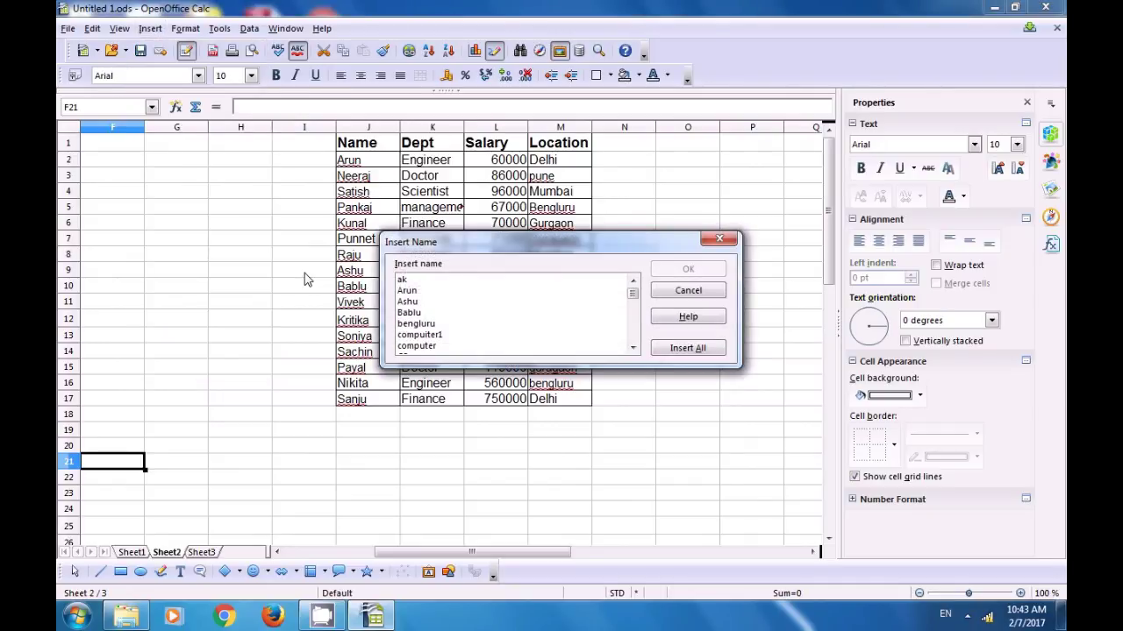
pyautogui.click(412, 286)
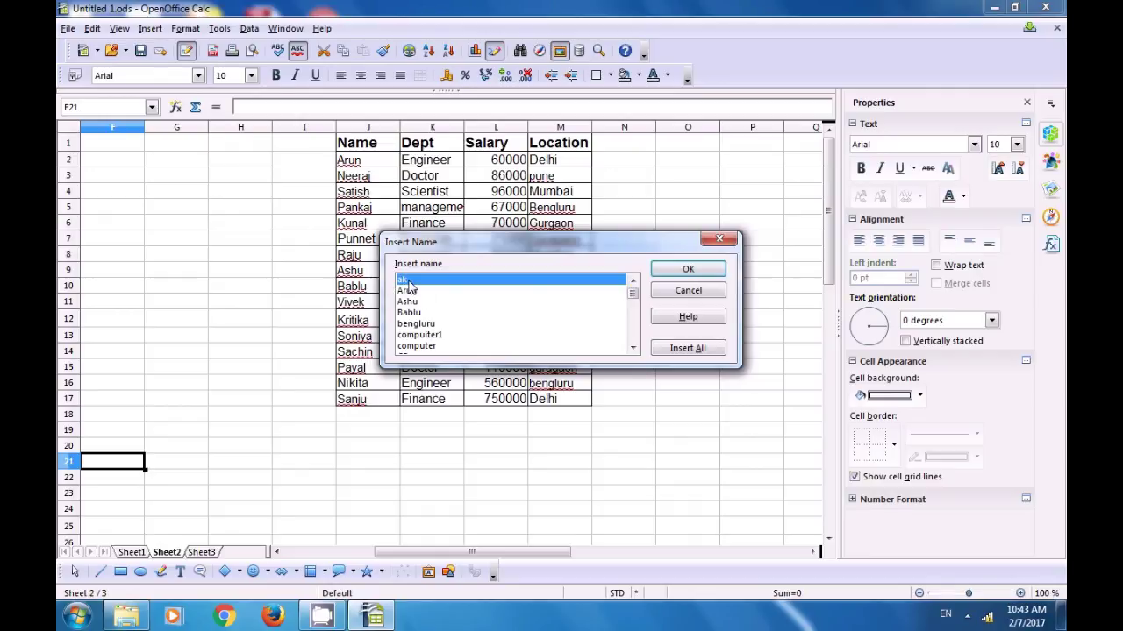
pyautogui.scroll(-2, 410, 287)
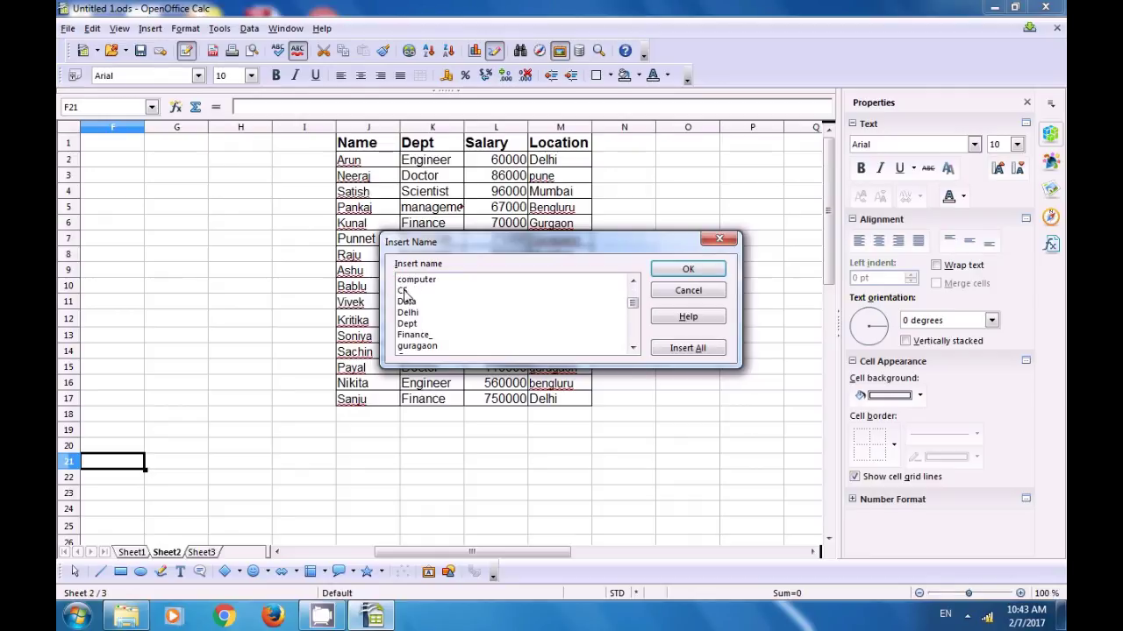
pyautogui.click(409, 291)
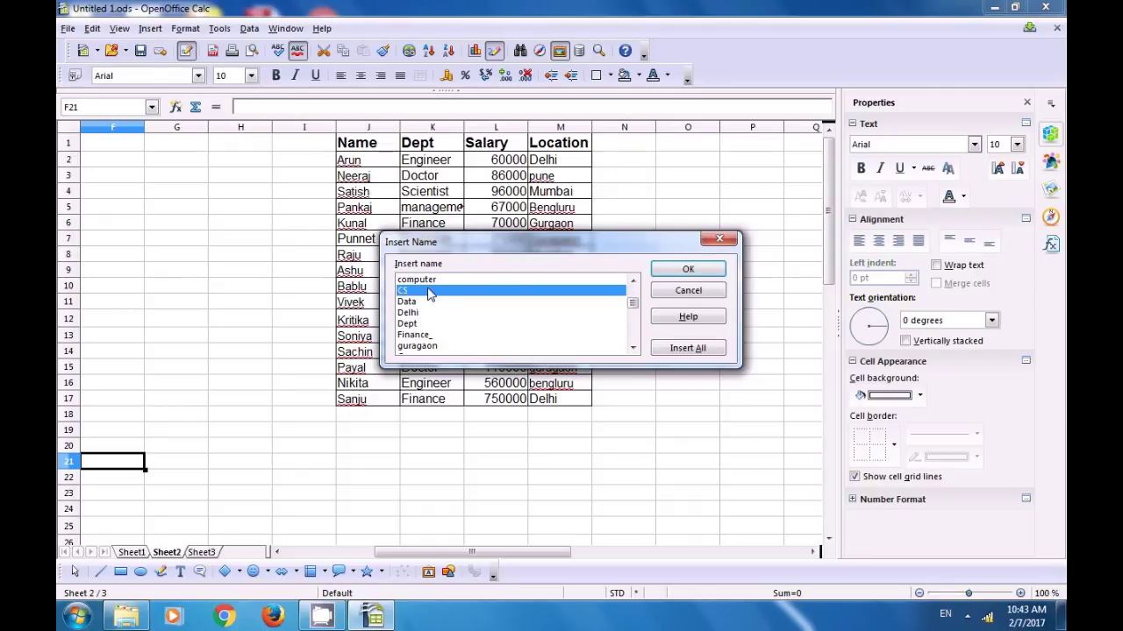
pyautogui.click(688, 269)
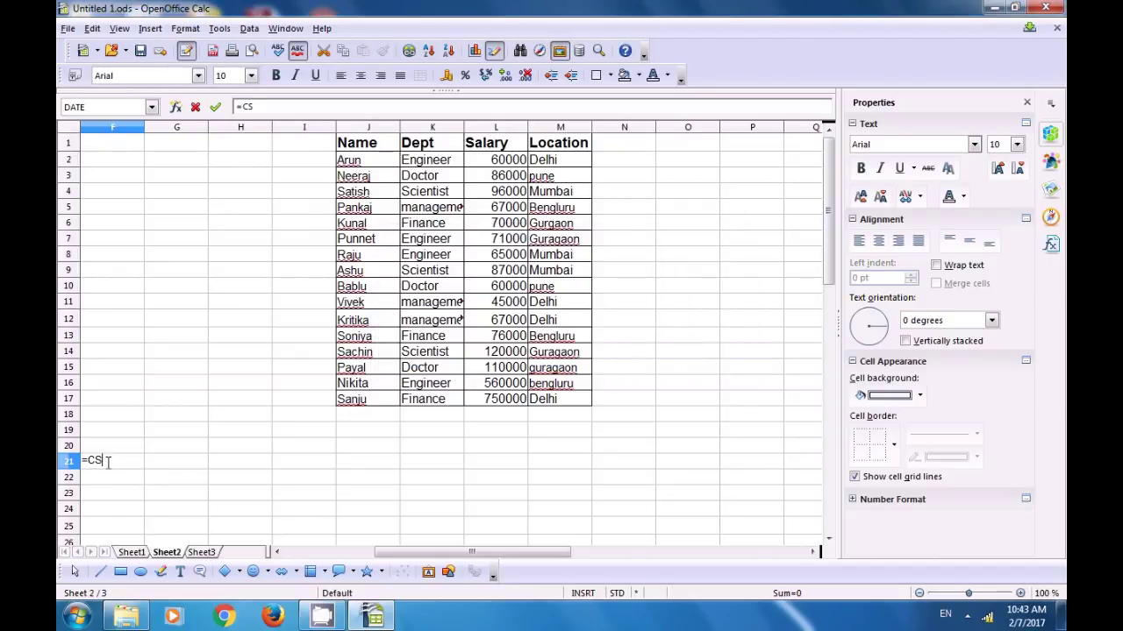
pyautogui.press('Return')
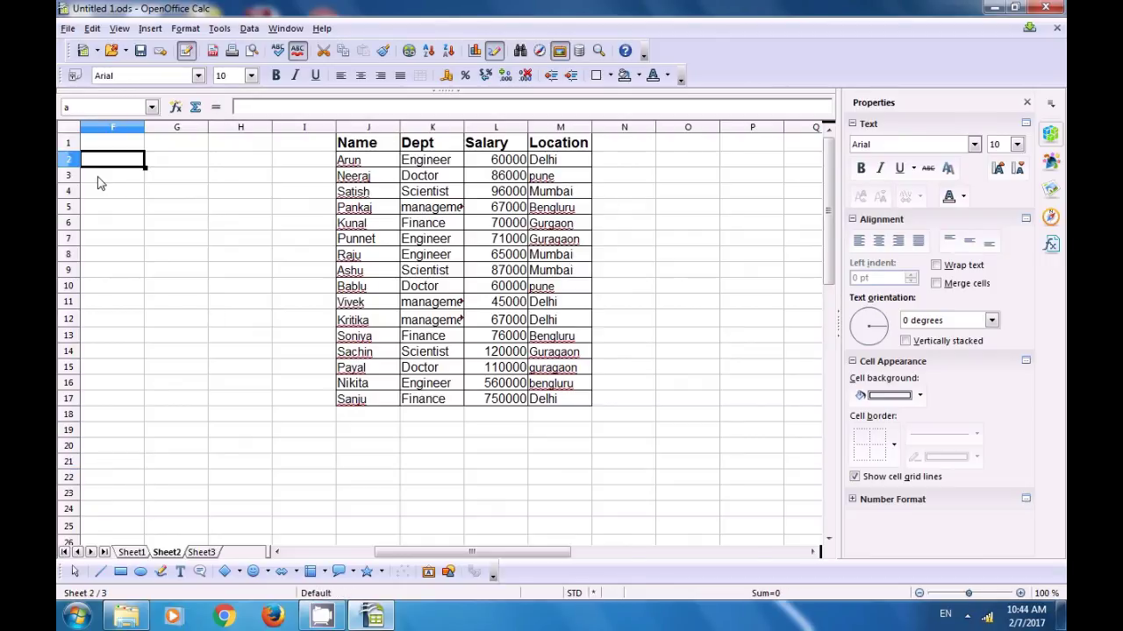
# Insert the defined name Data as a formula in cell F3 on Sheet2.
pyautogui.click(100, 179)
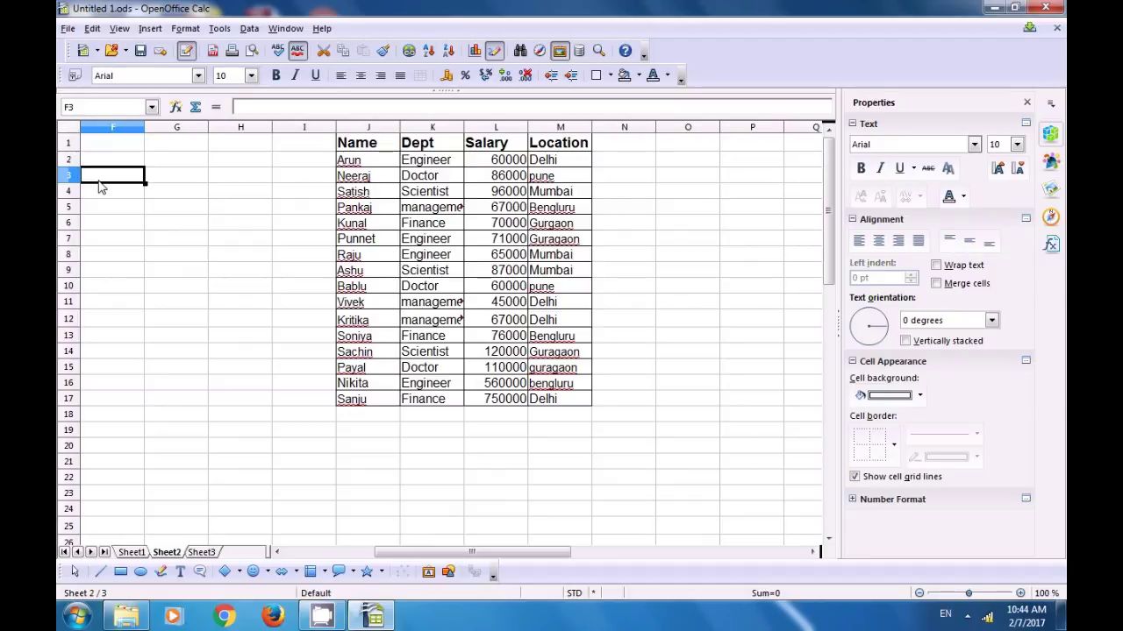
pyautogui.click(150, 33)
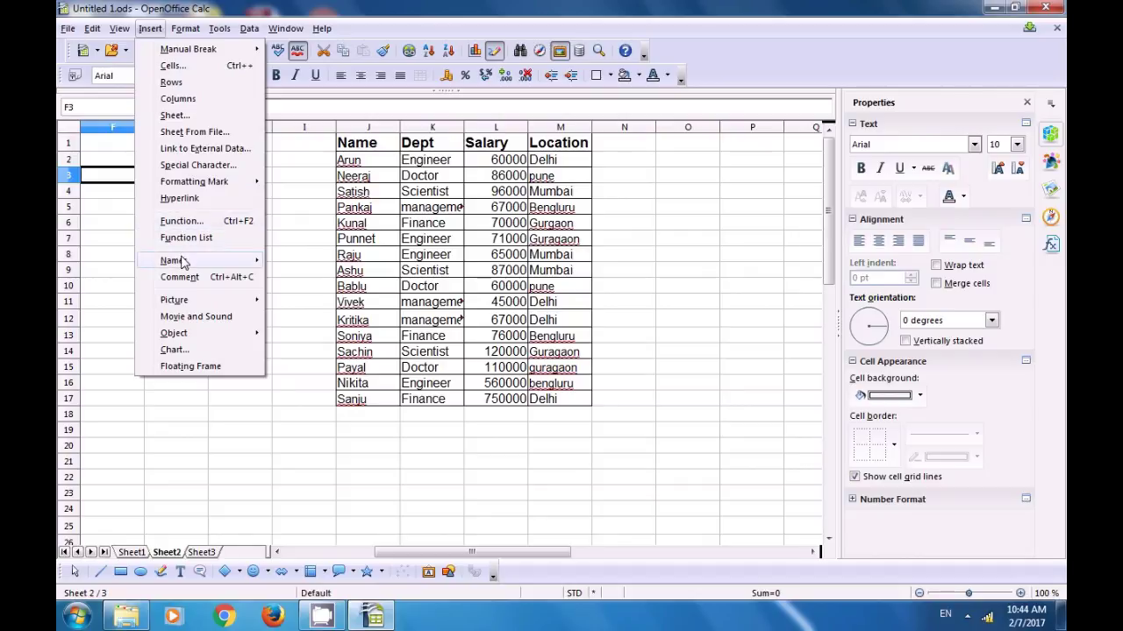
pyautogui.moveTo(190, 263)
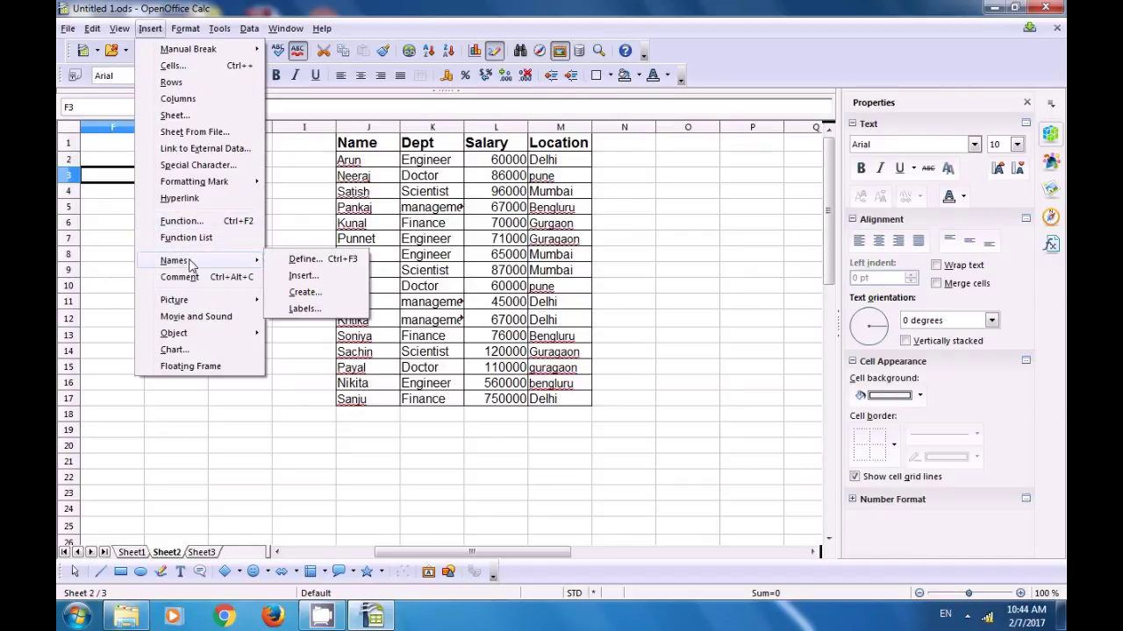
pyautogui.click(302, 278)
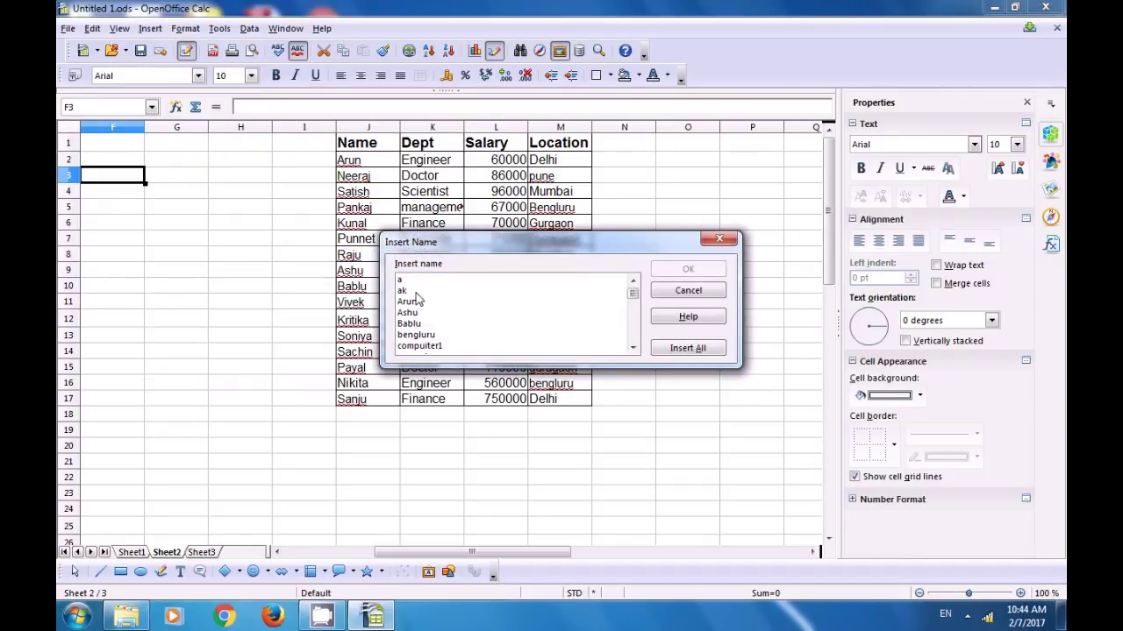
pyautogui.scroll(-3, 419, 309)
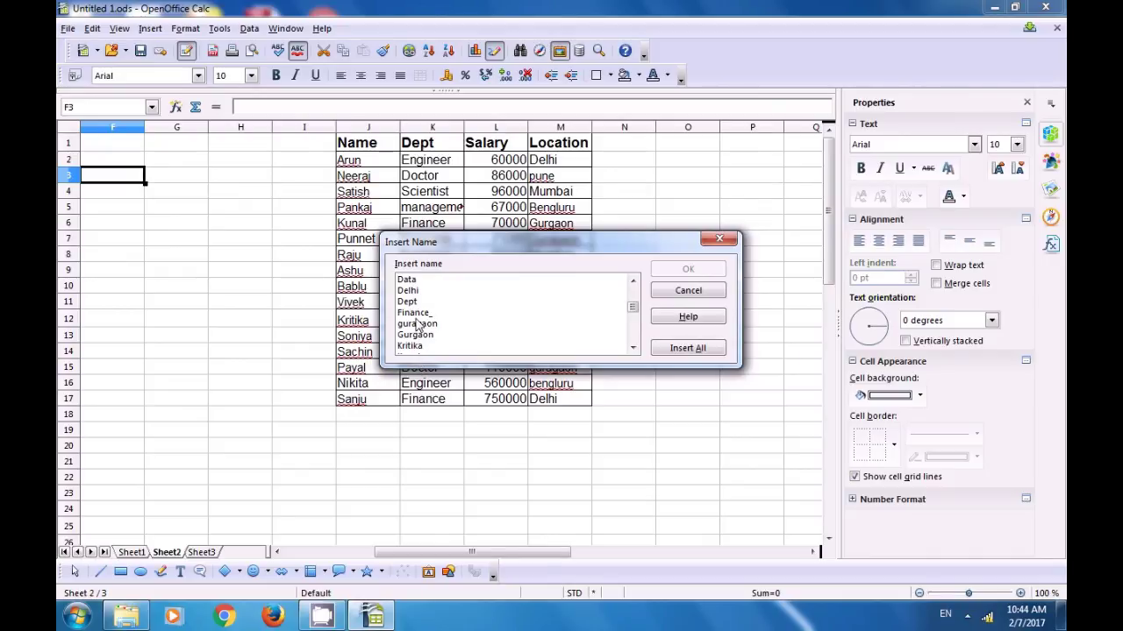
pyautogui.click(408, 281)
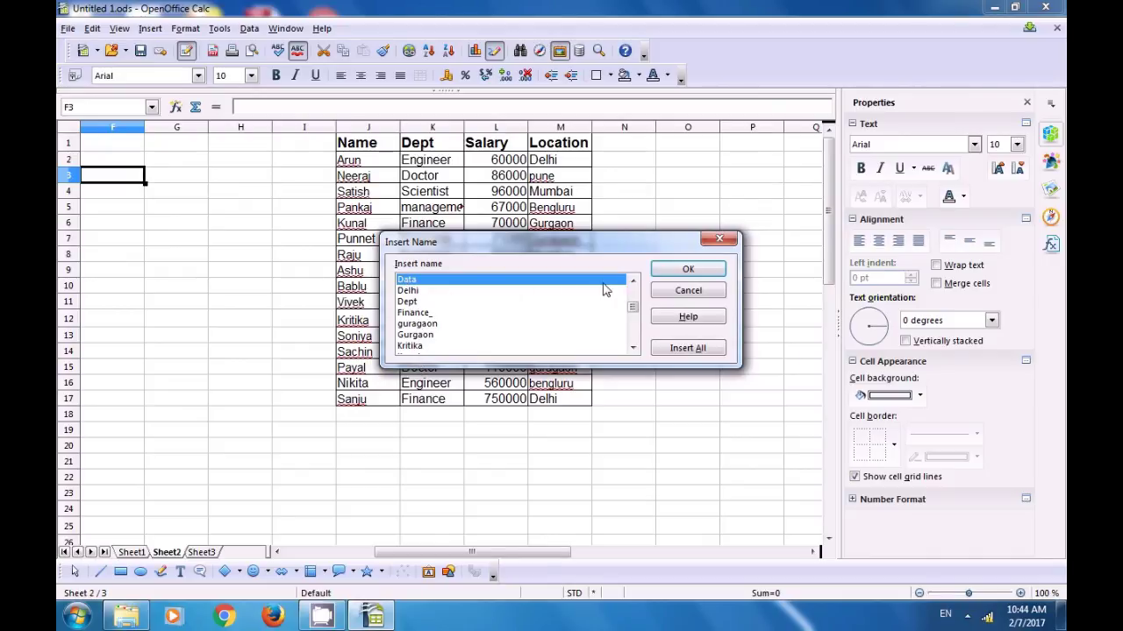
pyautogui.click(689, 270)
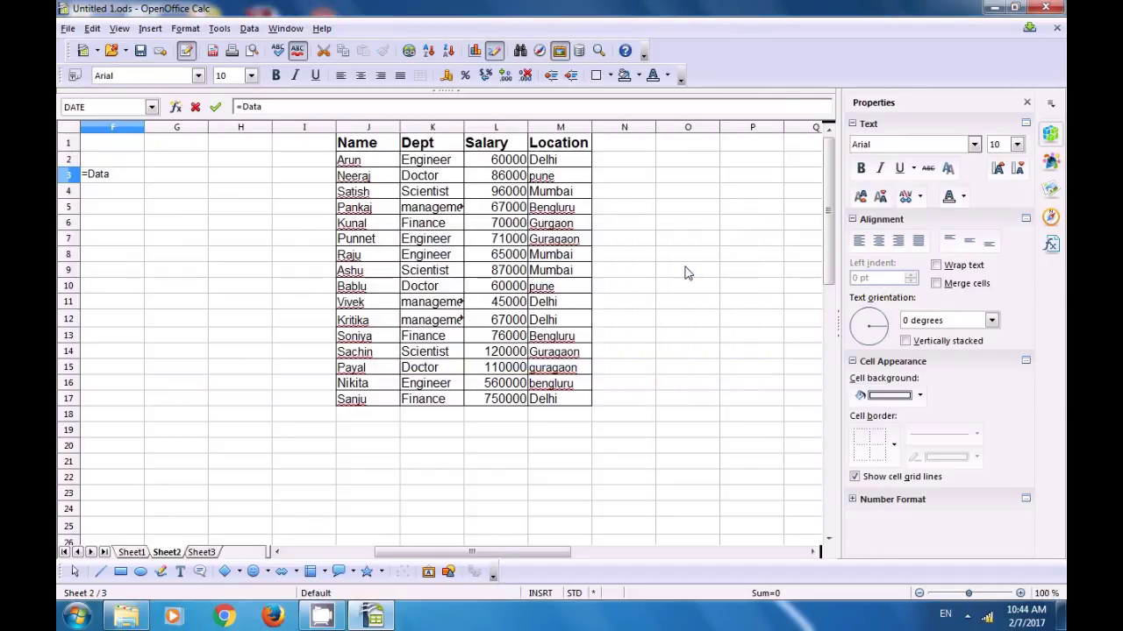
pyautogui.press('Return')
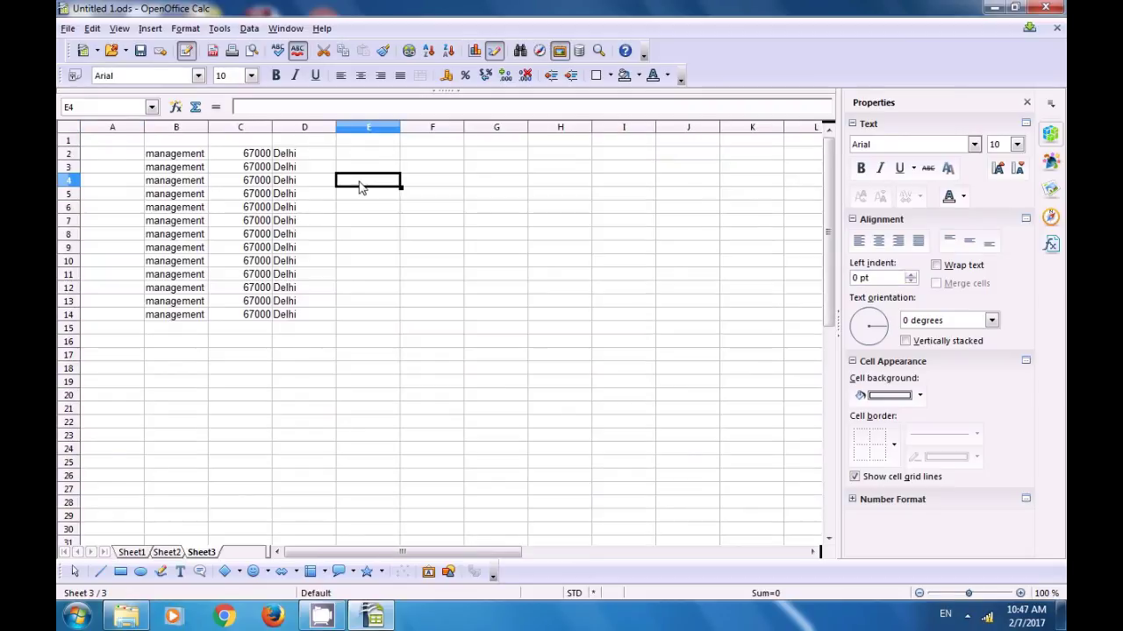
# Define the table A1:D17 on Sheet1 as a label range containing row labels.
pyautogui.click(143, 554)
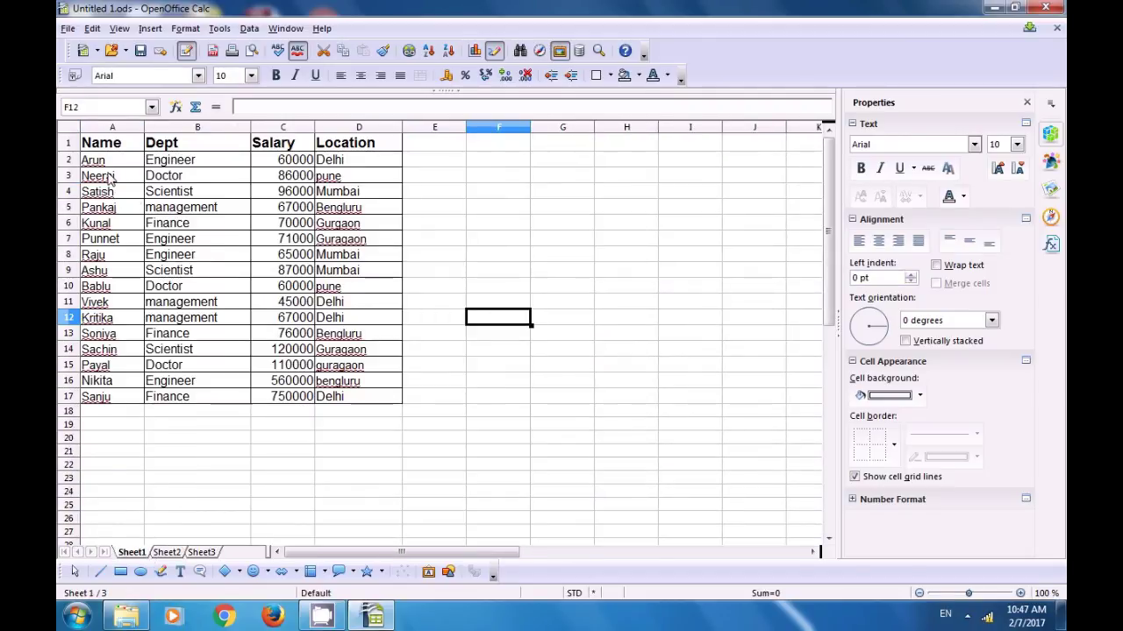
pyautogui.moveTo(99, 148); pyautogui.dragTo(359, 400)
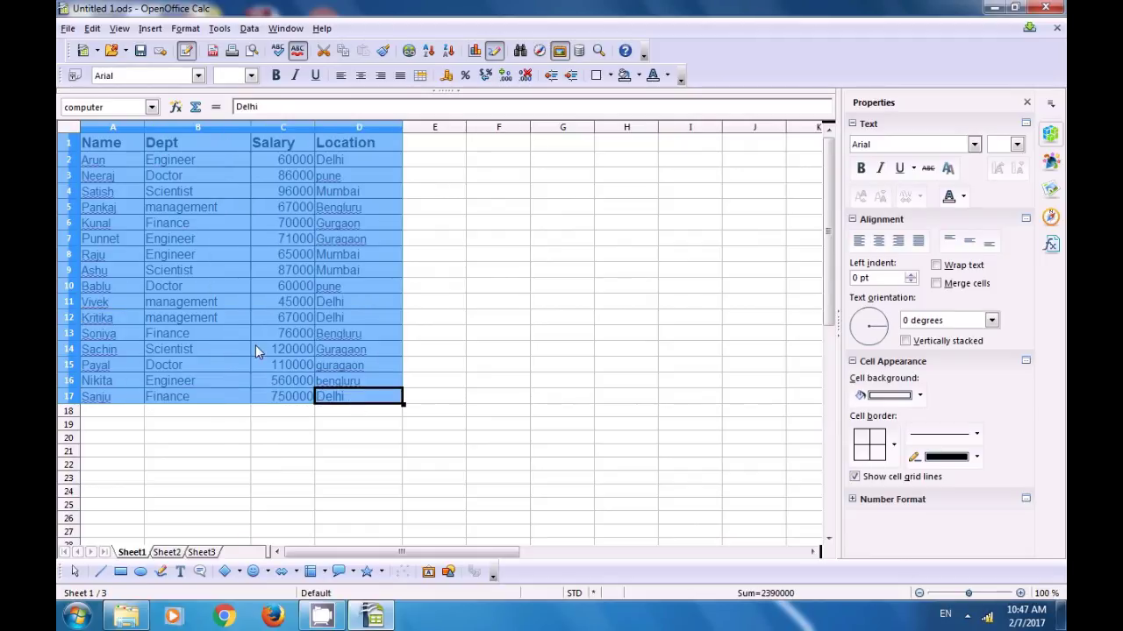
pyautogui.click(150, 28)
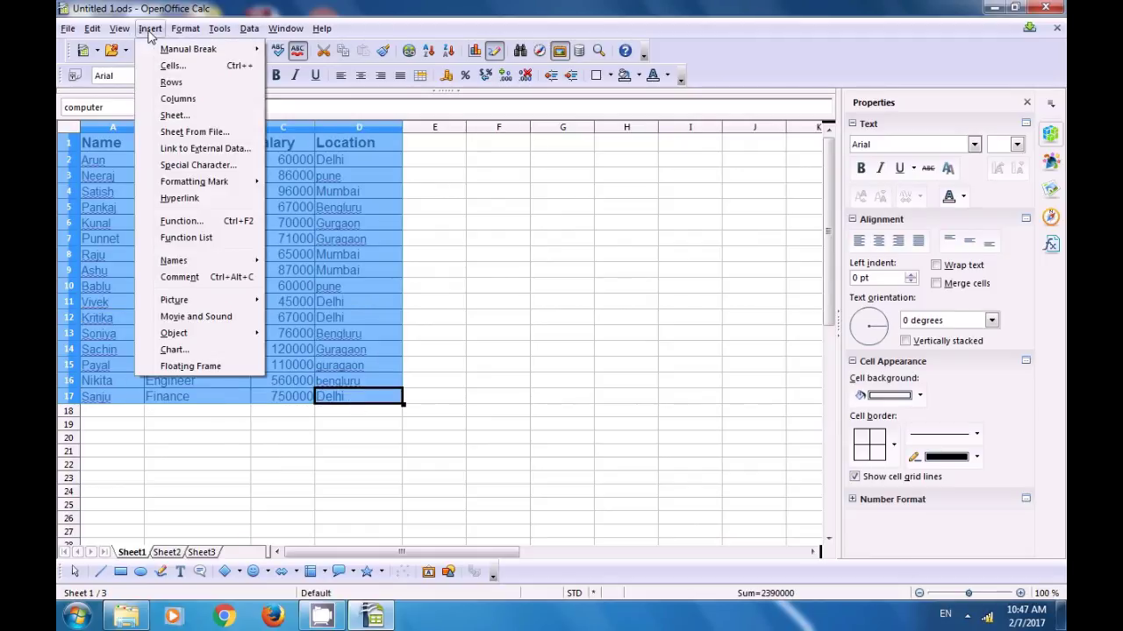
pyautogui.moveTo(186, 263)
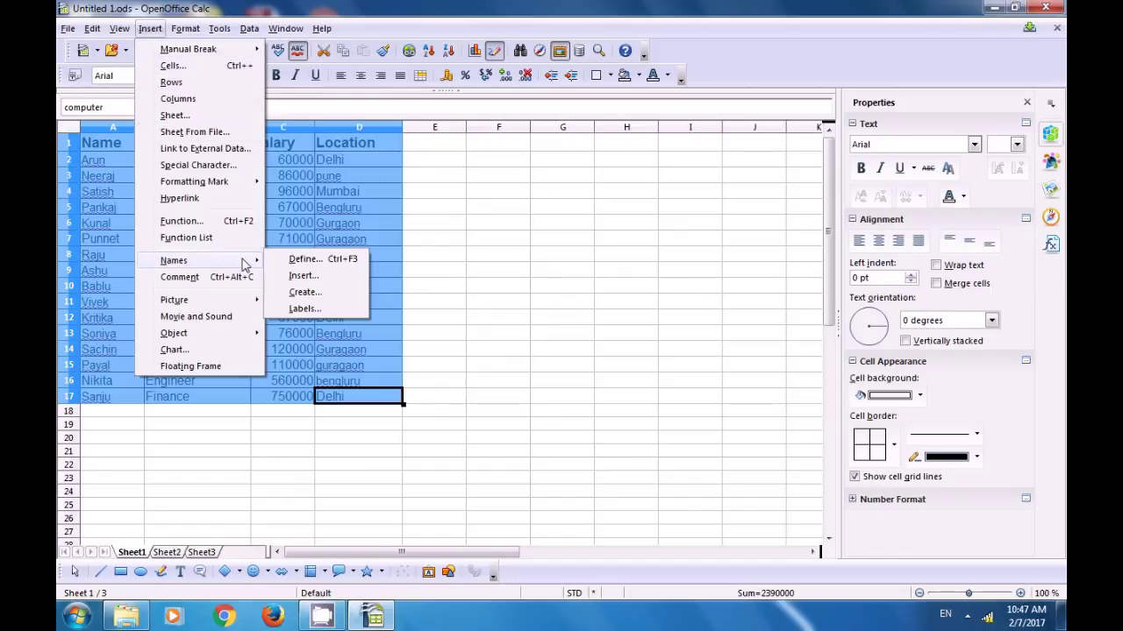
pyautogui.click(298, 309)
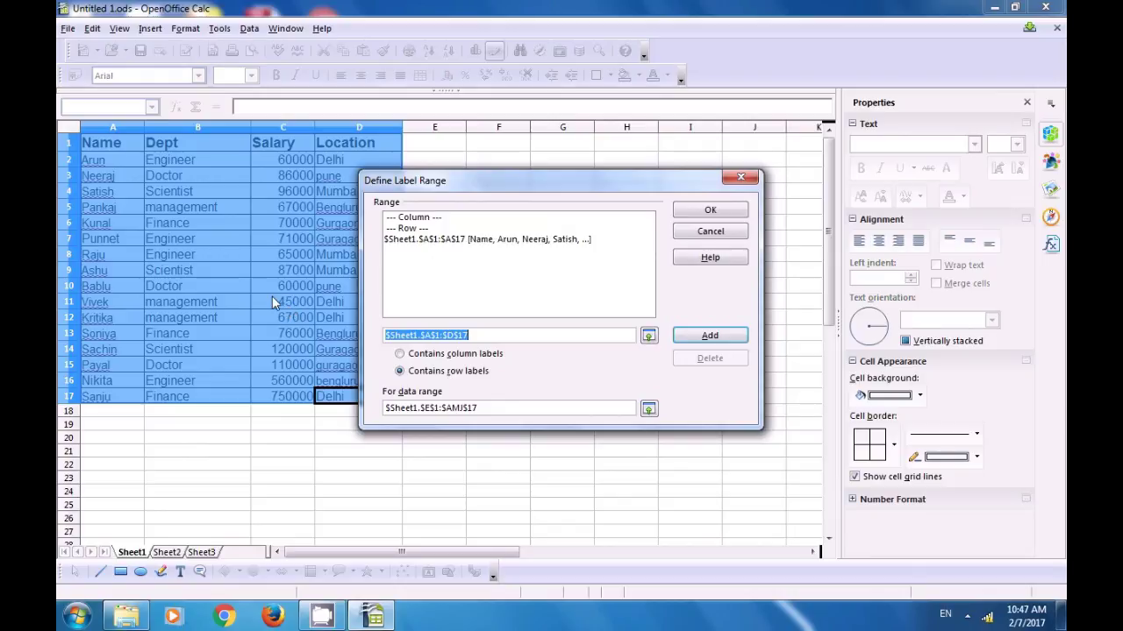
pyautogui.click(399, 353)
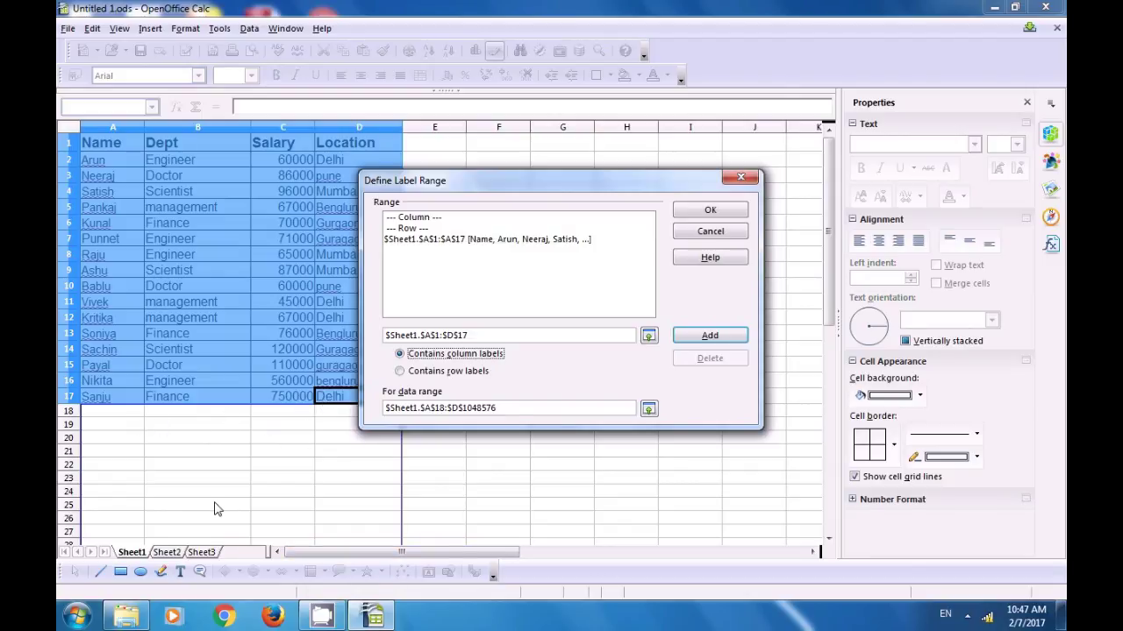
pyautogui.click(400, 372)
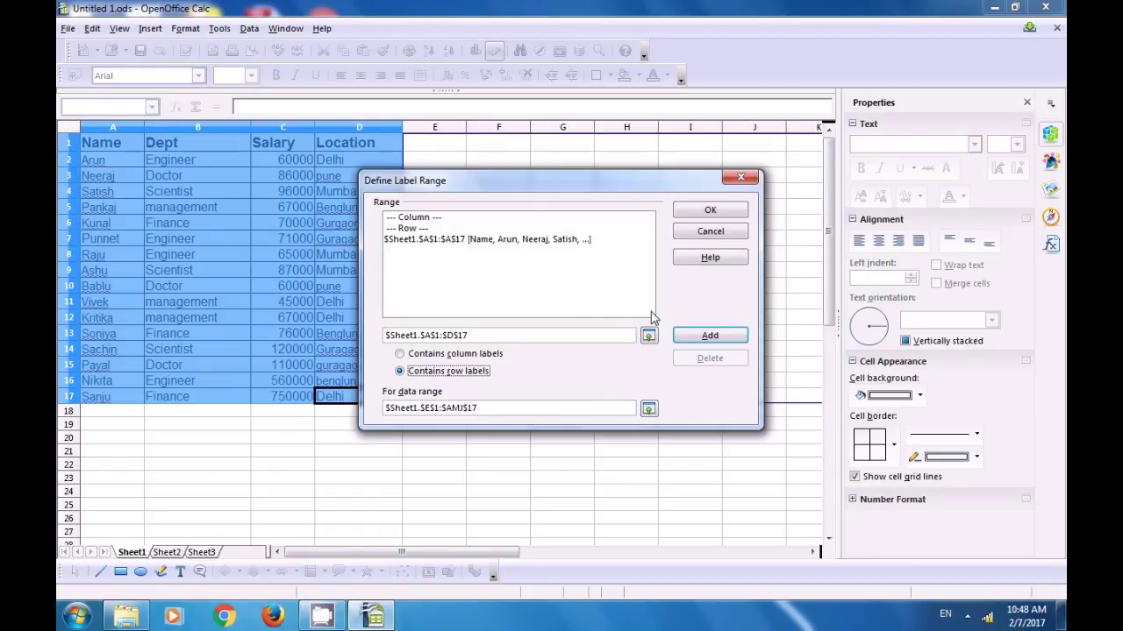
pyautogui.click(709, 335)
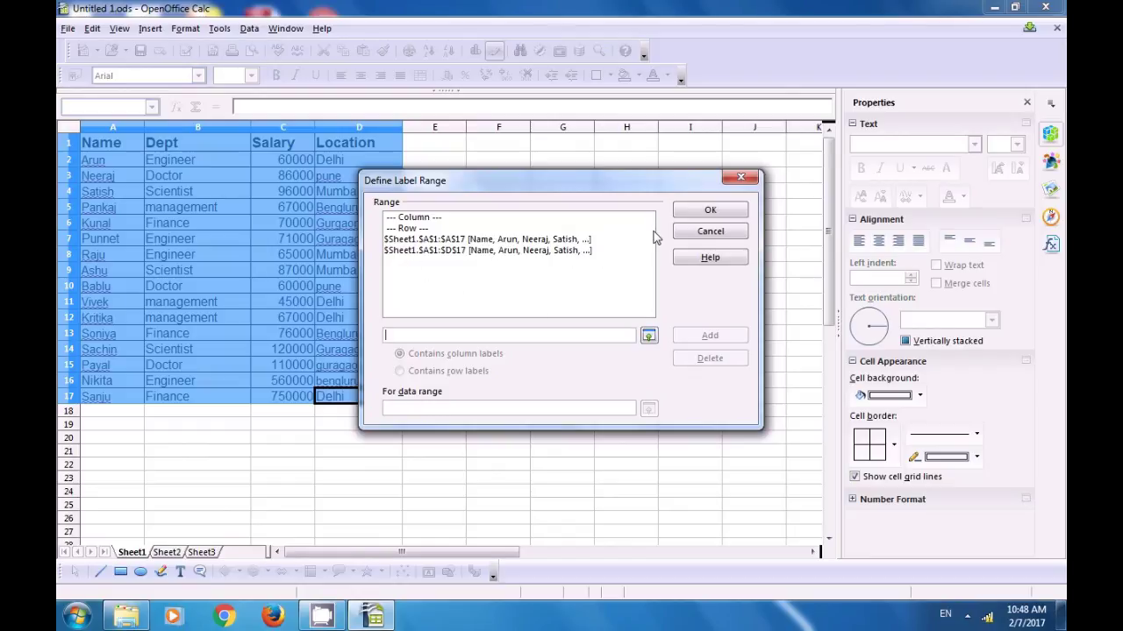
pyautogui.click(698, 214)
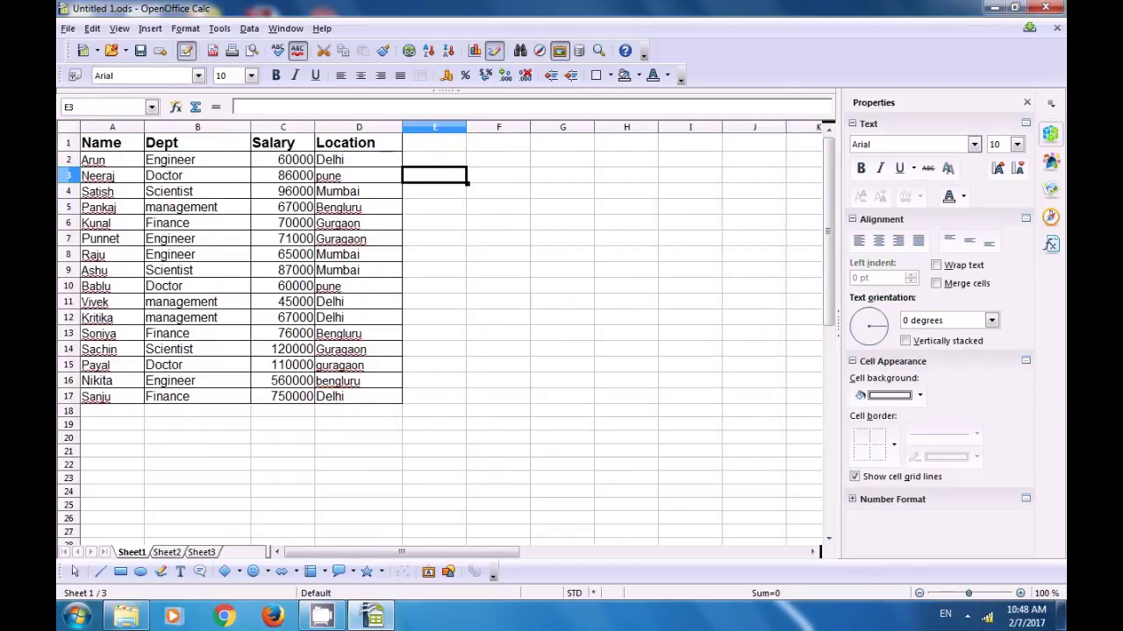
pyautogui.click(967, 616)
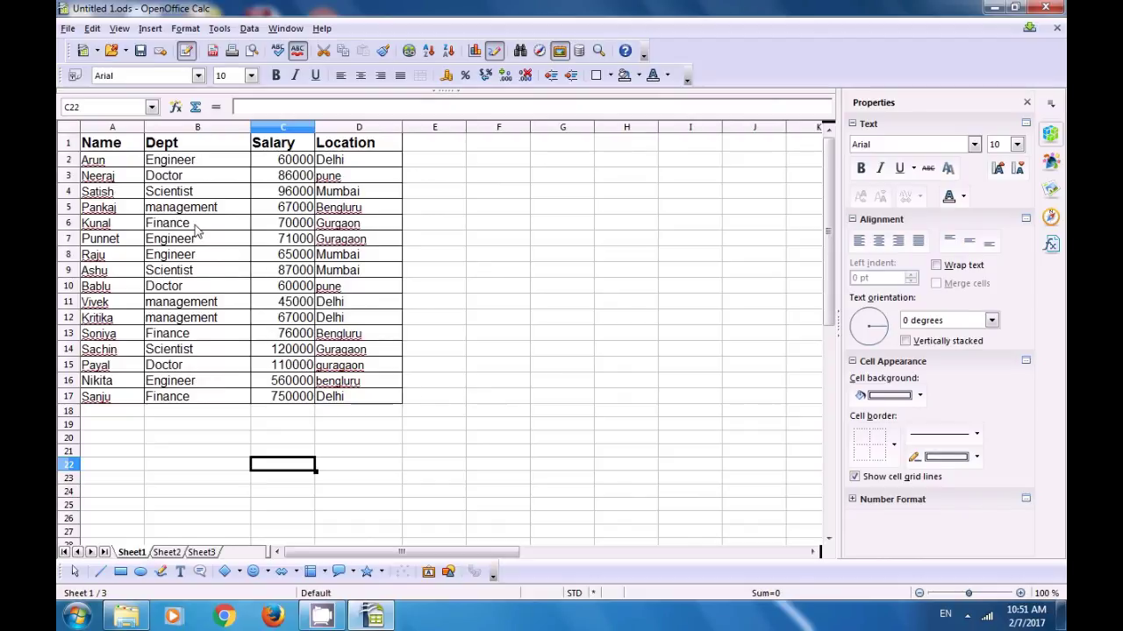
# Add the comment "location" to the Location header cell D1 and set the comment to stay shown.
pyautogui.moveTo(98, 147); pyautogui.dragTo(368, 151)
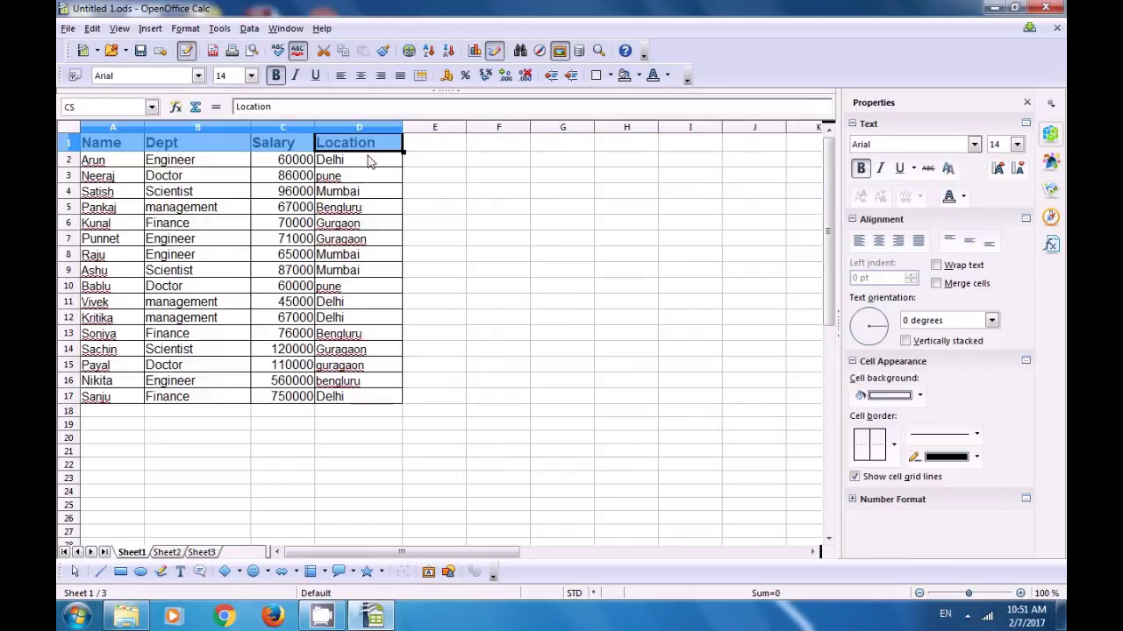
pyautogui.click(151, 29)
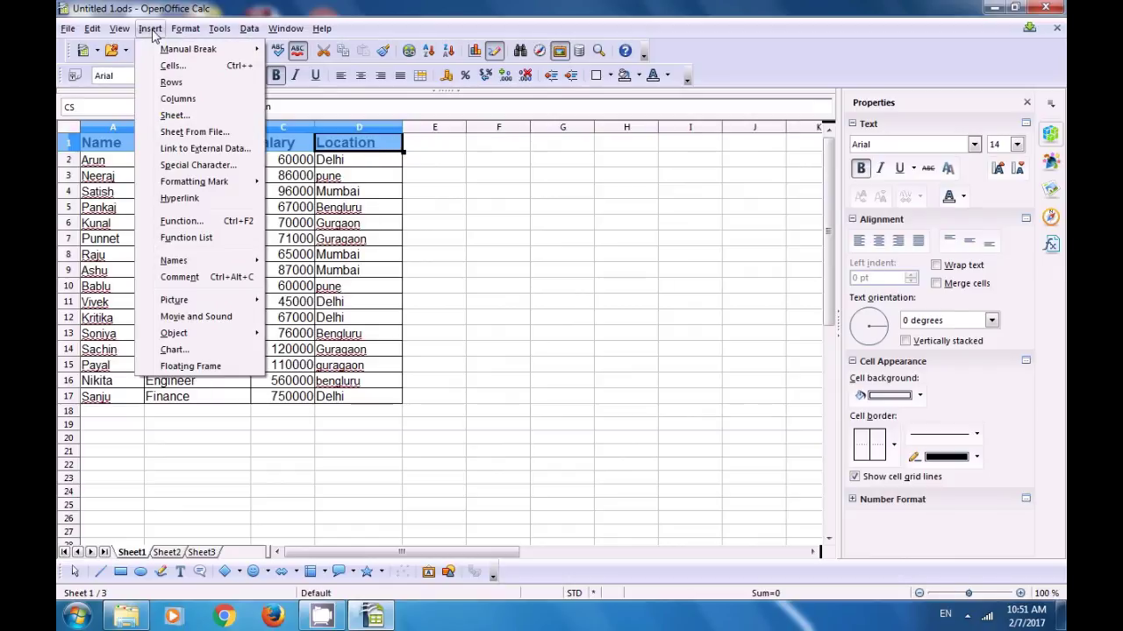
pyautogui.click(189, 279)
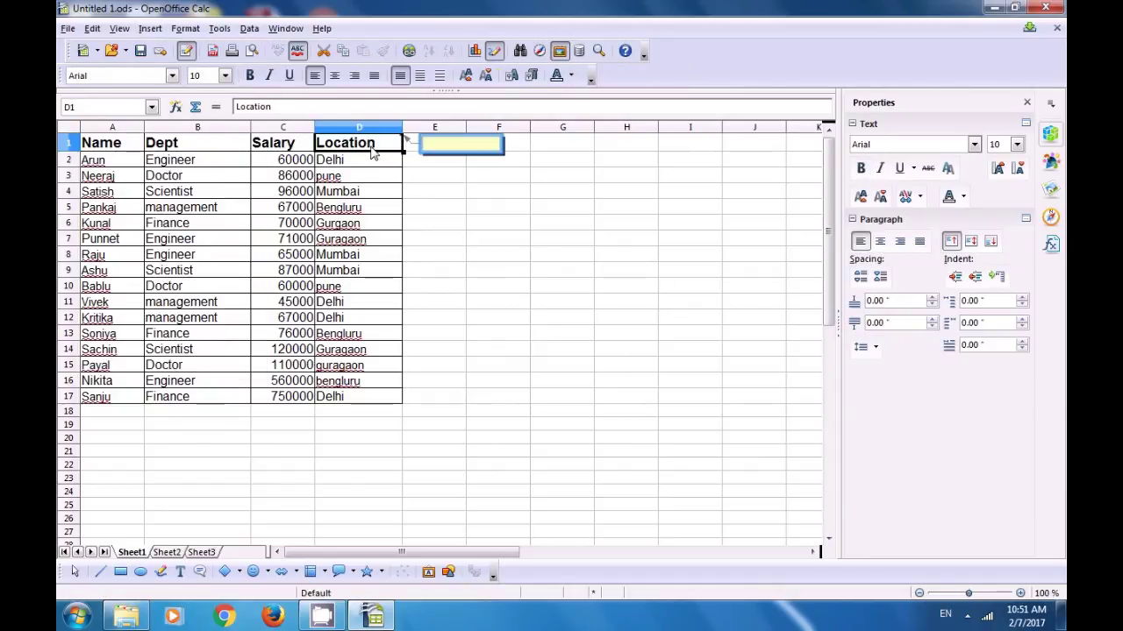
pyautogui.click(437, 143)
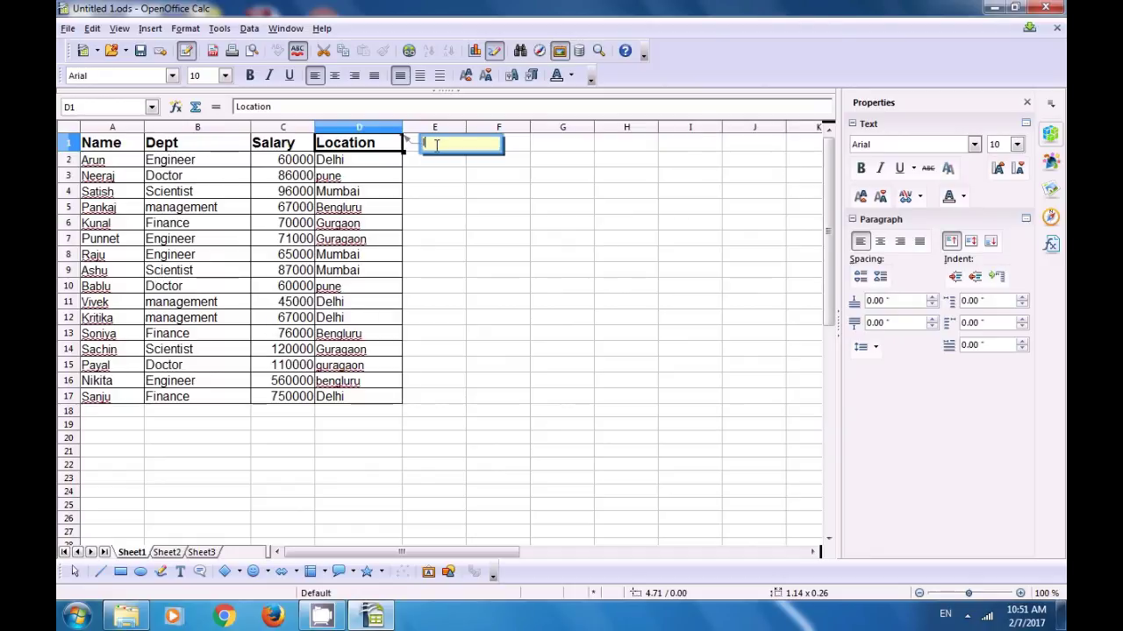
pyautogui.write('location')
pyautogui.press('Escape')
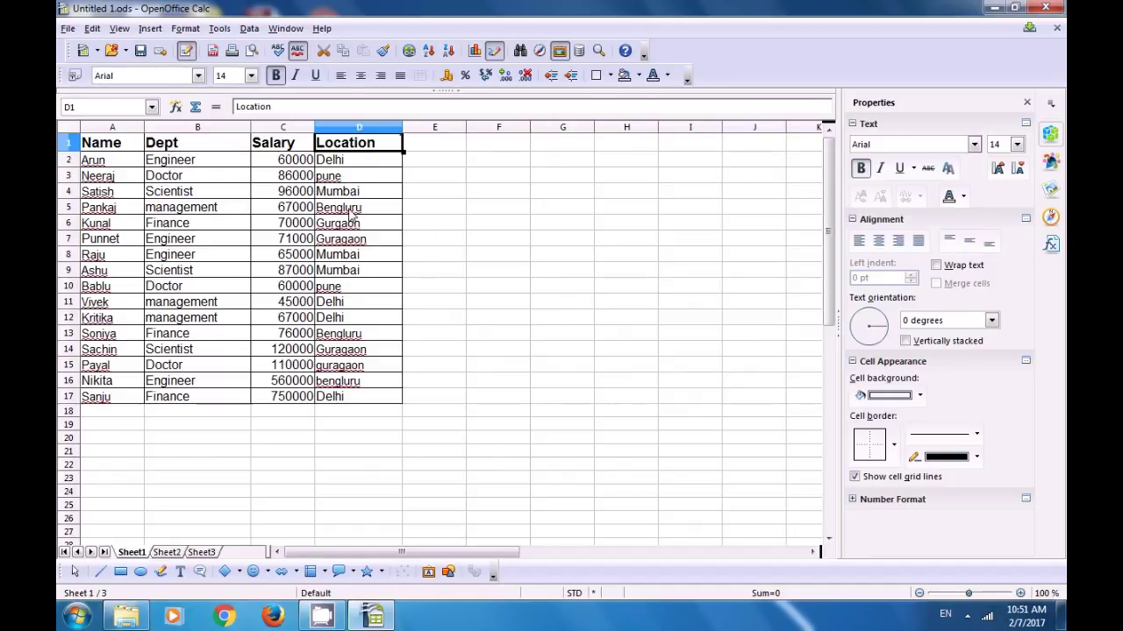
pyautogui.rightClick(390, 157)
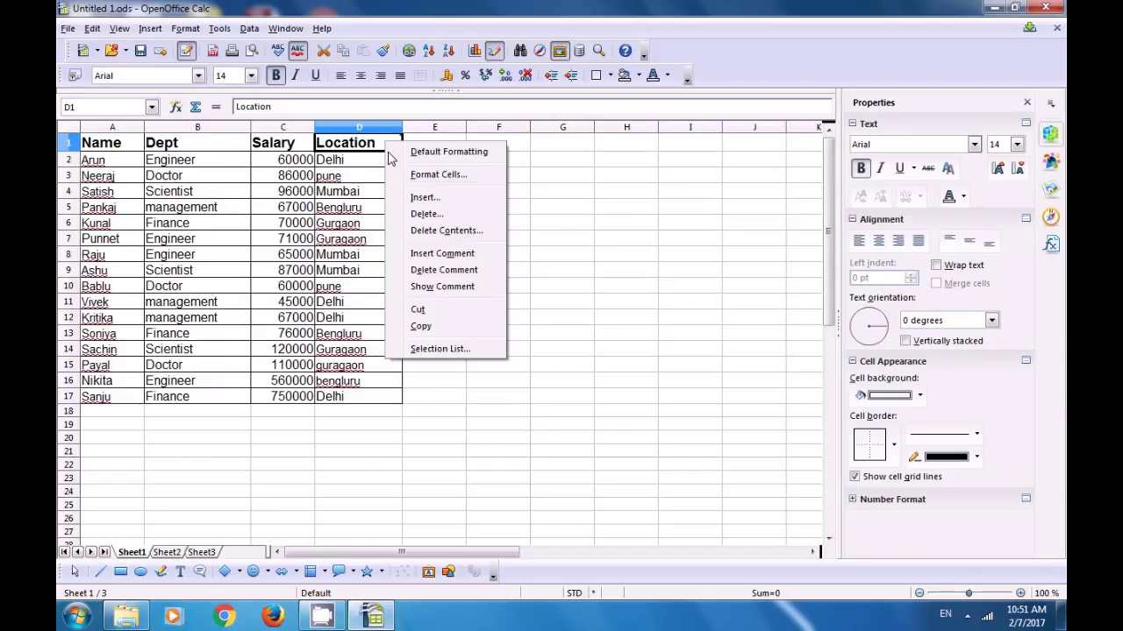
pyautogui.click(435, 286)
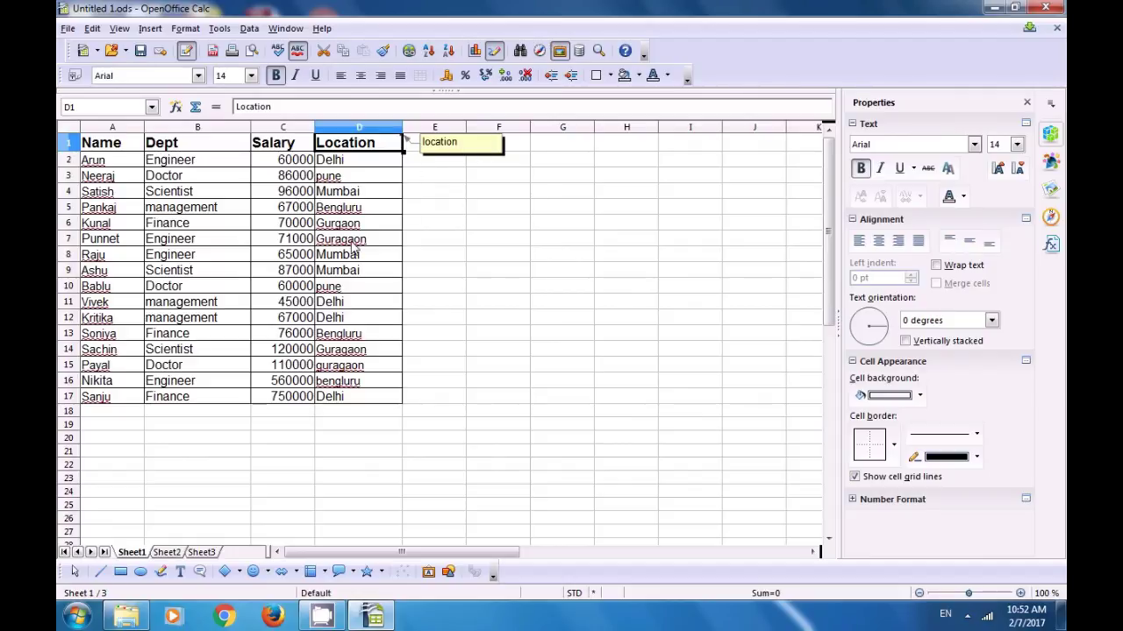
# Add the comment "Computer shiksha" to cell A17 on Sheet1 and set the comment to stay shown.
pyautogui.click(101, 402)
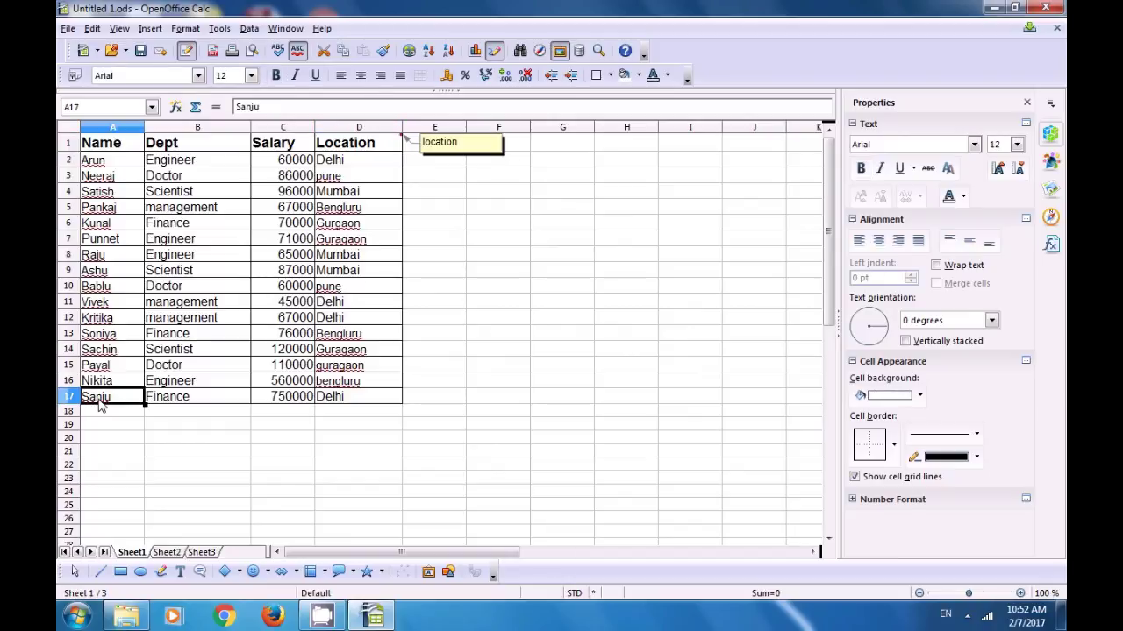
pyautogui.click(151, 29)
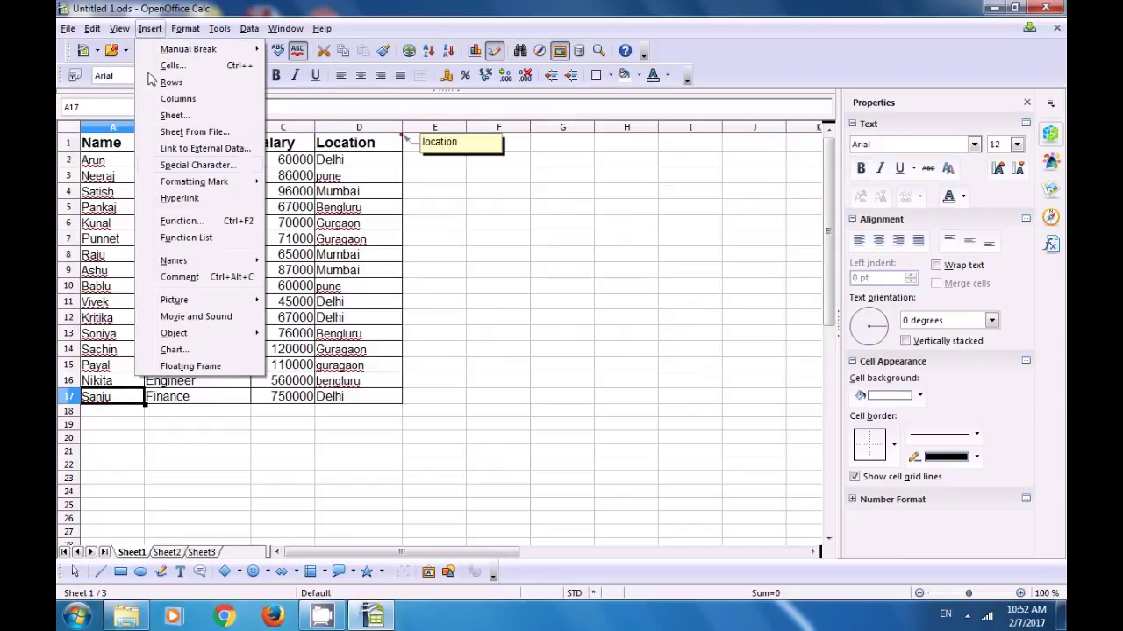
pyautogui.click(171, 278)
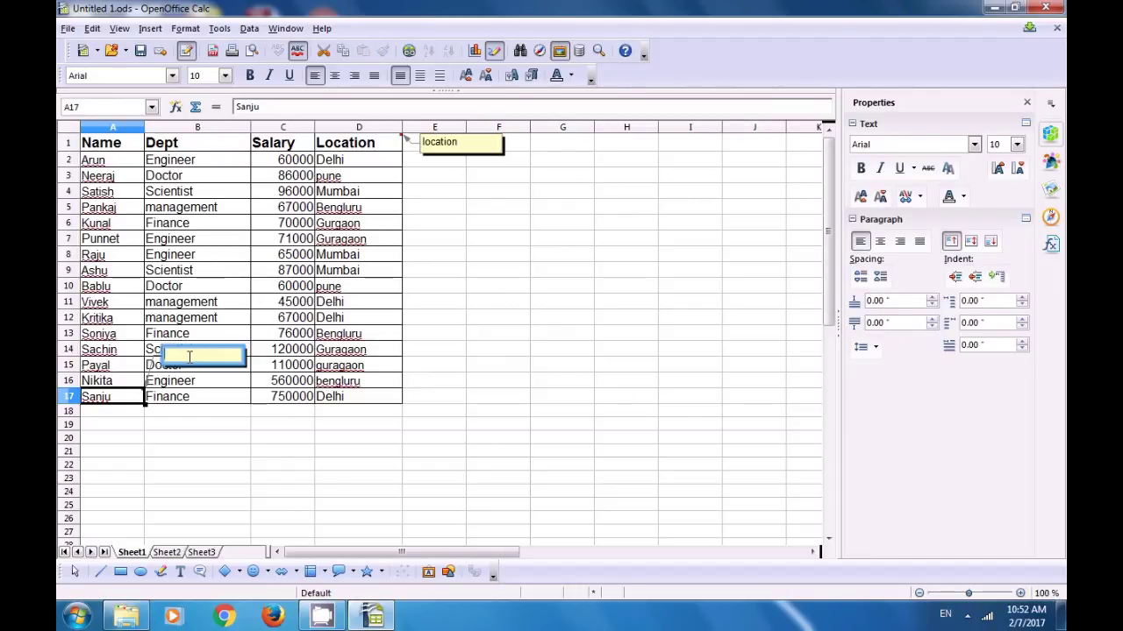
pyautogui.write('fi')
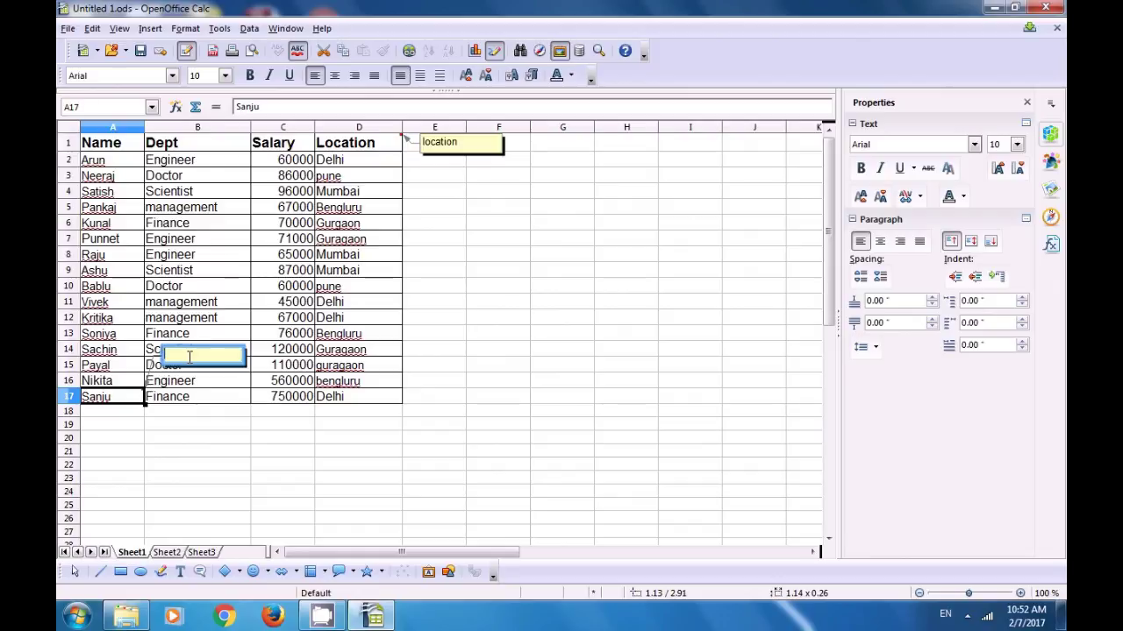
pyautogui.write('com')
pyautogui.write('shiksha')
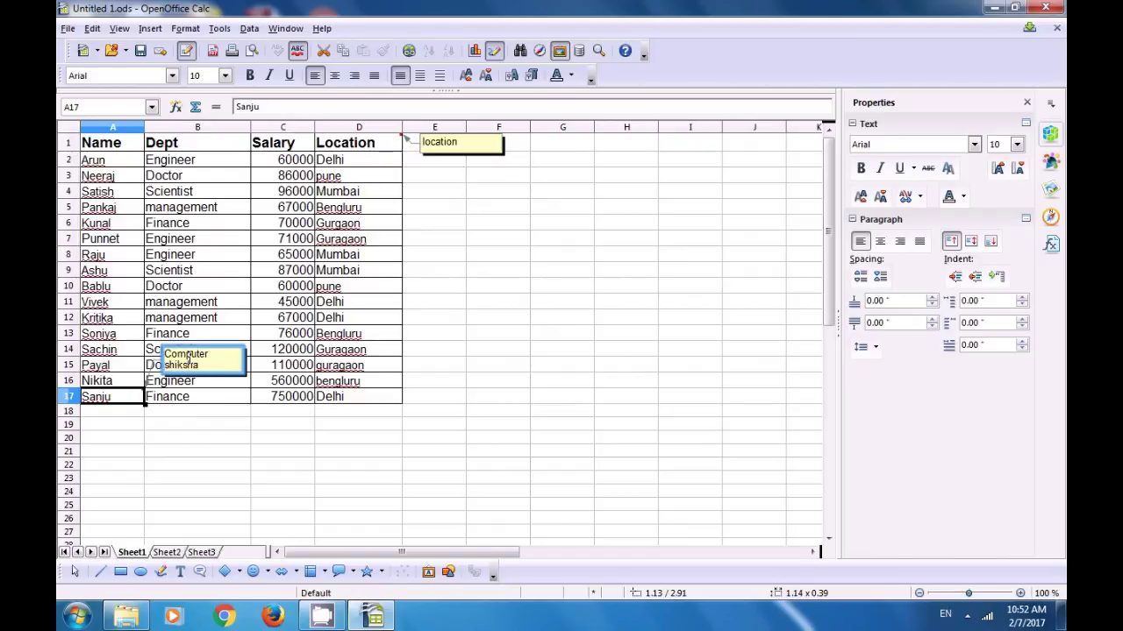
pyautogui.click(183, 439)
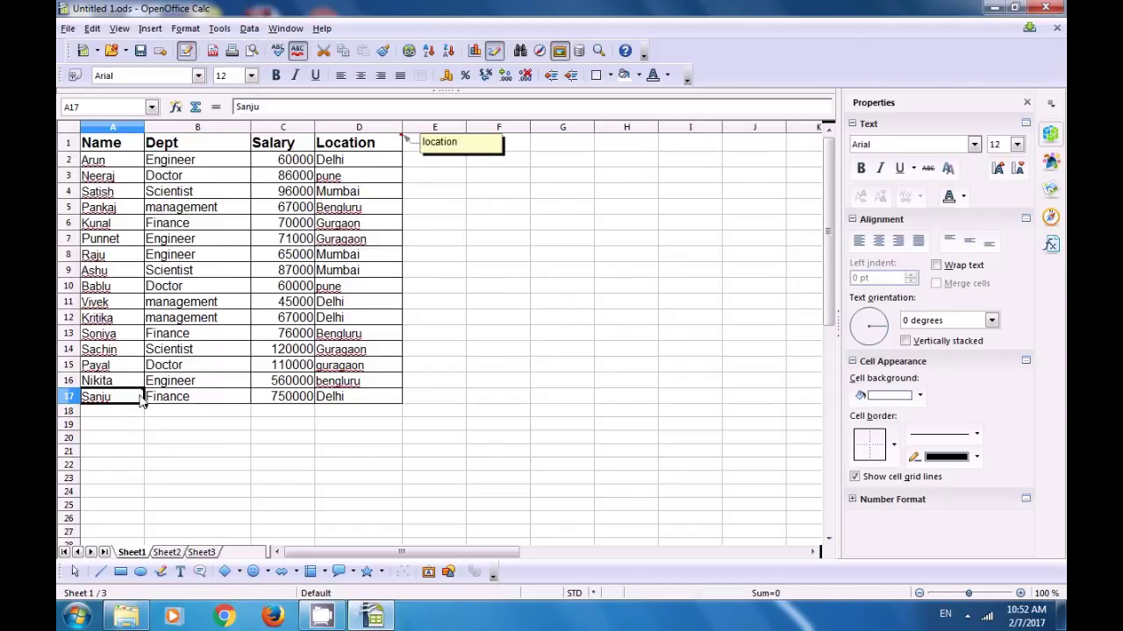
pyautogui.rightClick(141, 400)
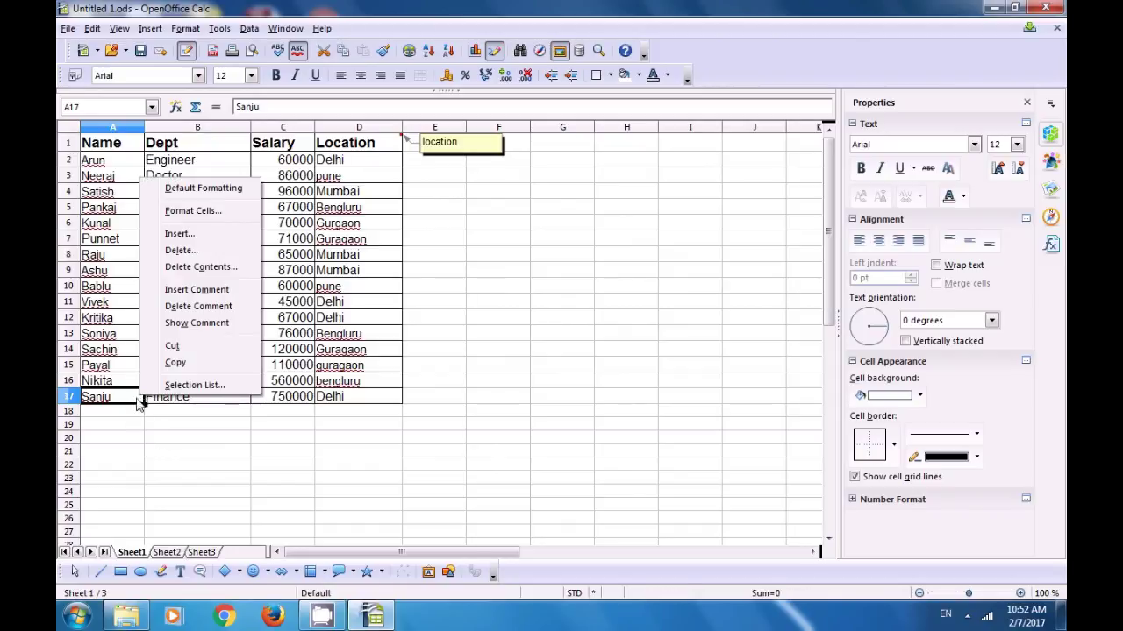
pyautogui.click(188, 323)
pyautogui.click(182, 441)
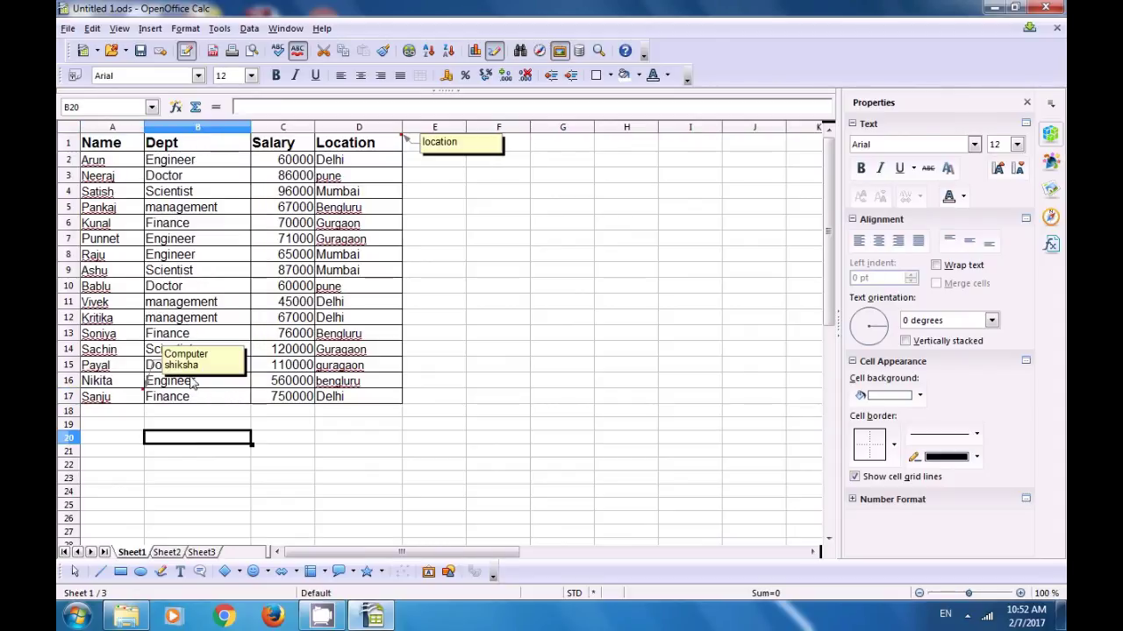
# Replace the text of the comment on the Location header cell D1 with "cs".
pyautogui.click(449, 147)
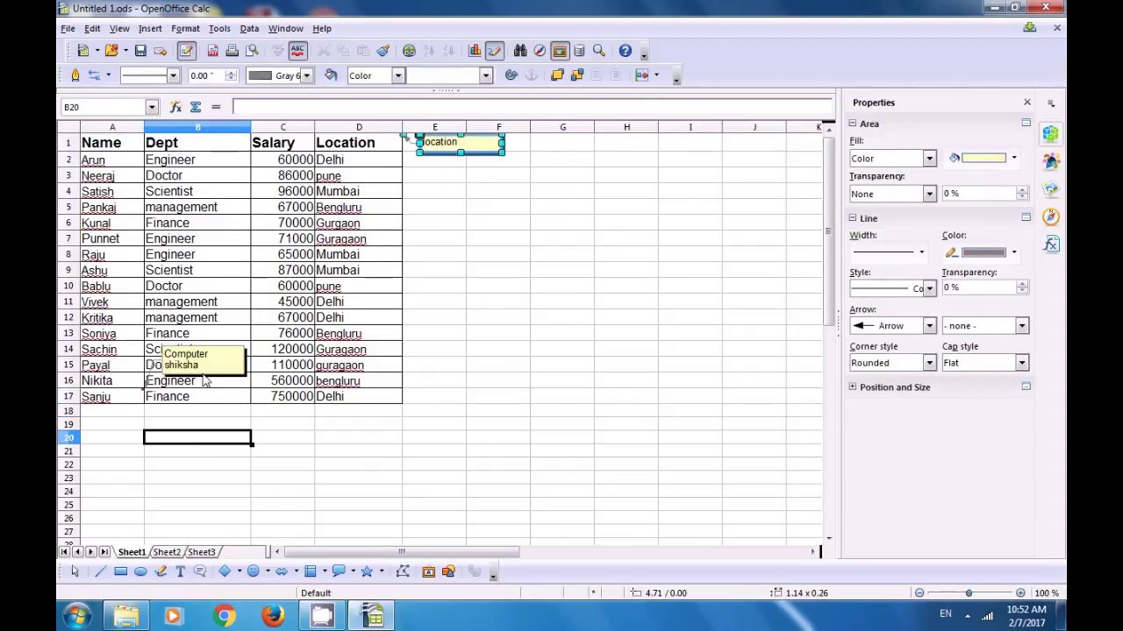
pyautogui.click(120, 397)
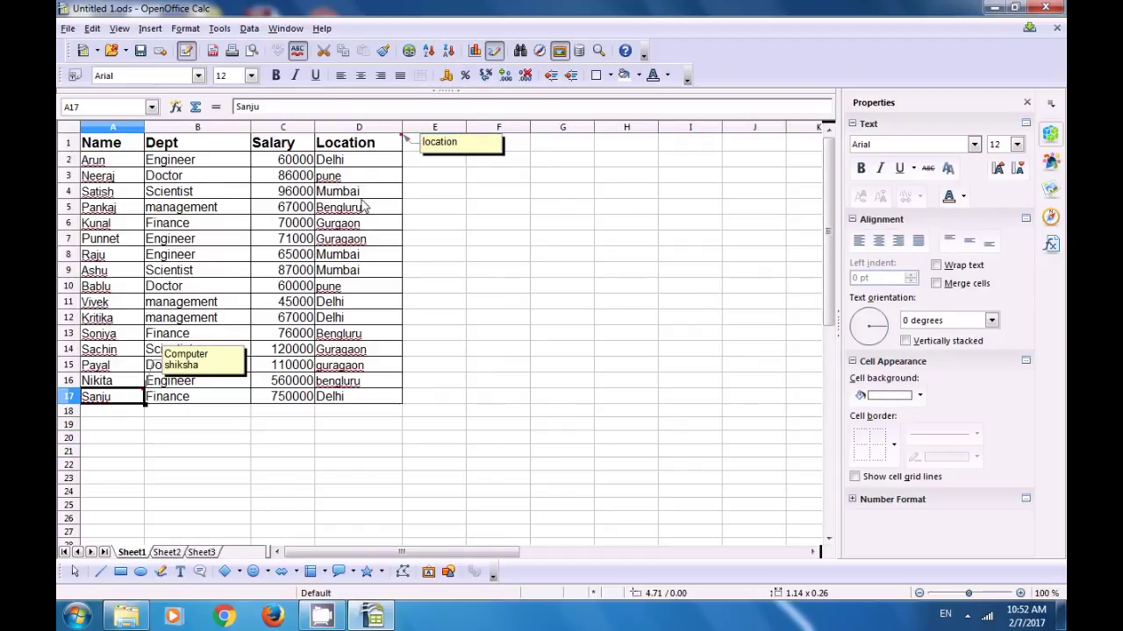
pyautogui.click(375, 148)
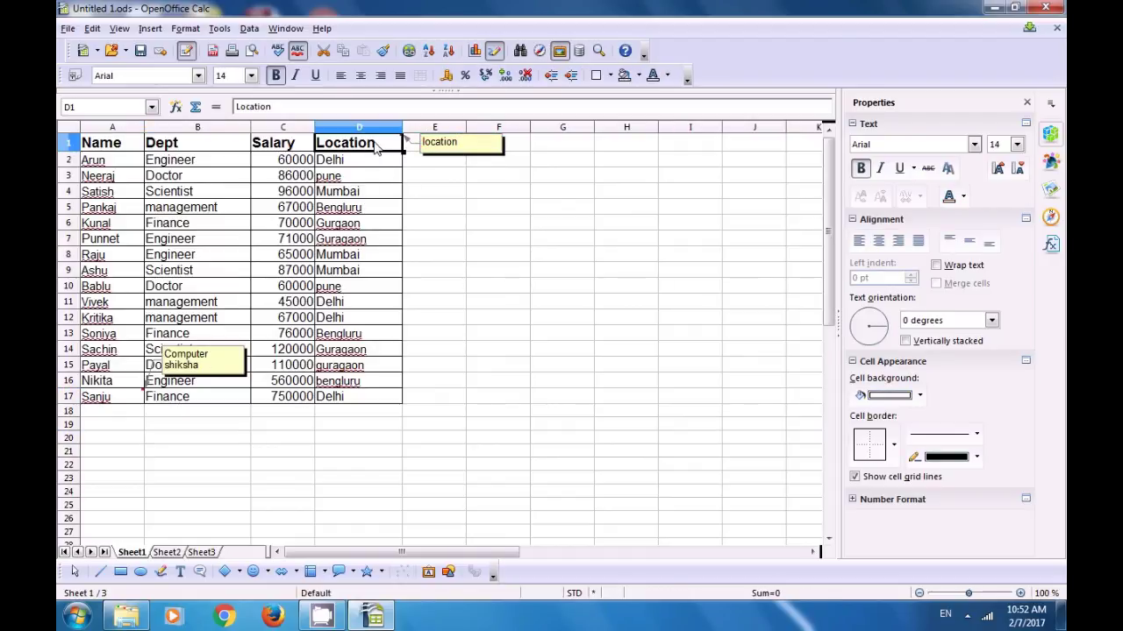
pyautogui.click(149, 28)
pyautogui.click(214, 277)
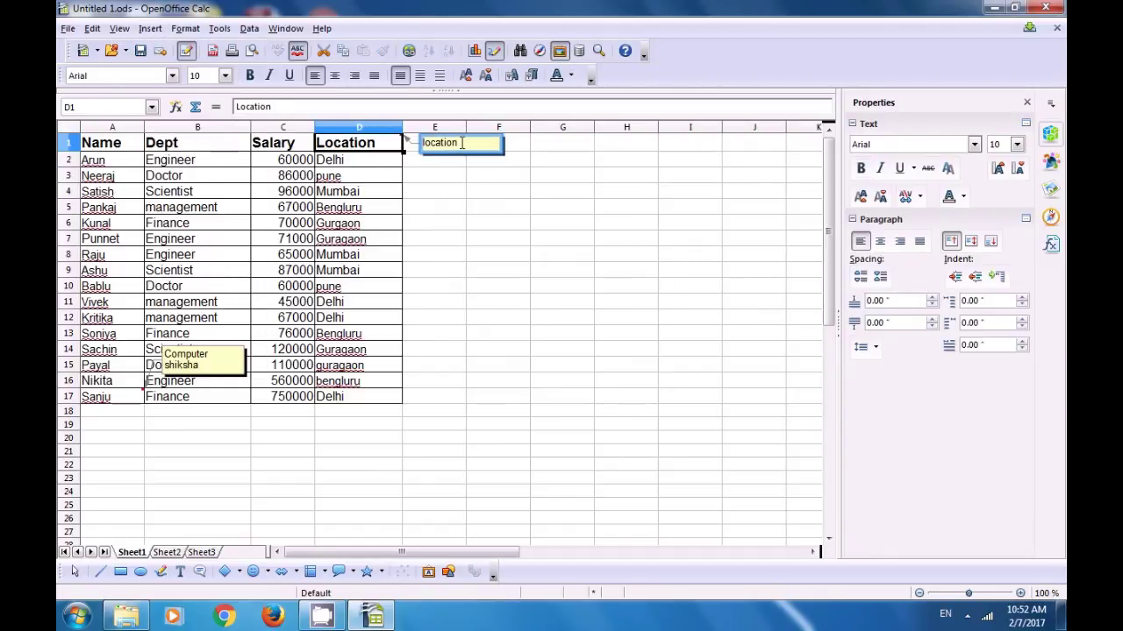
pyautogui.press('BackSpace')
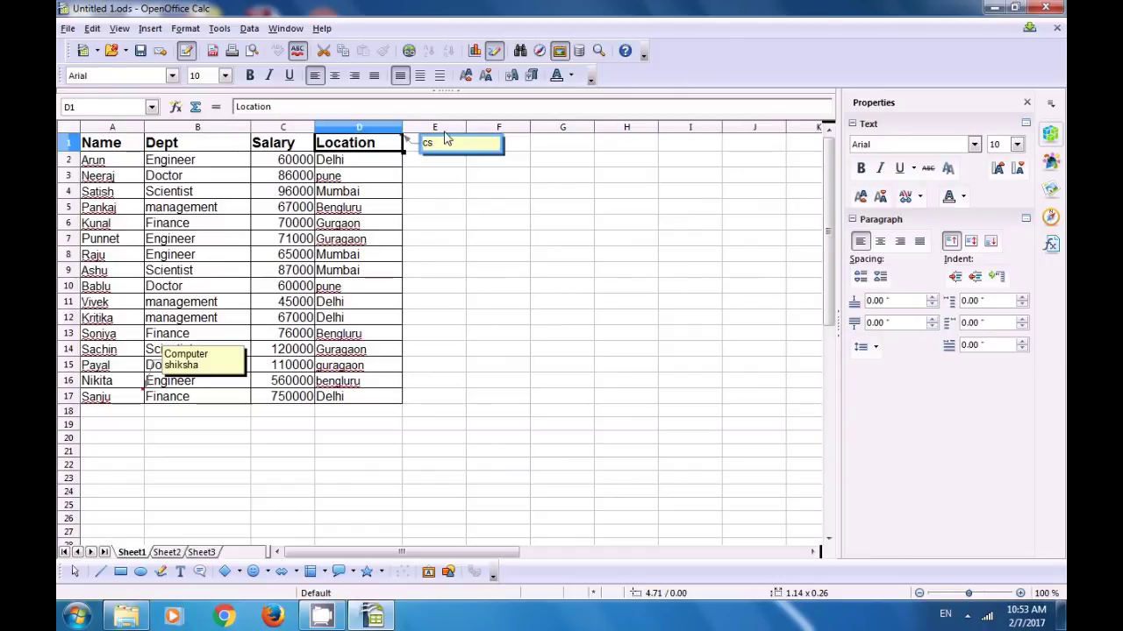
pyautogui.press('Escape')
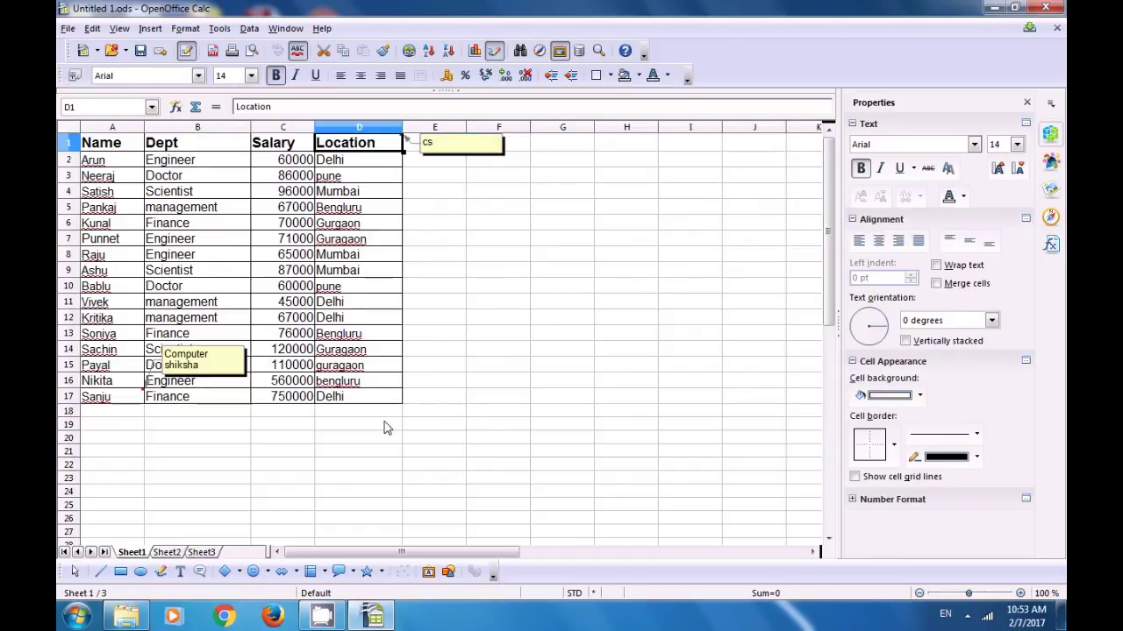
# Delete the comments from the Location header cell D1 and from cell A17.
pyautogui.rightClick(347, 149)
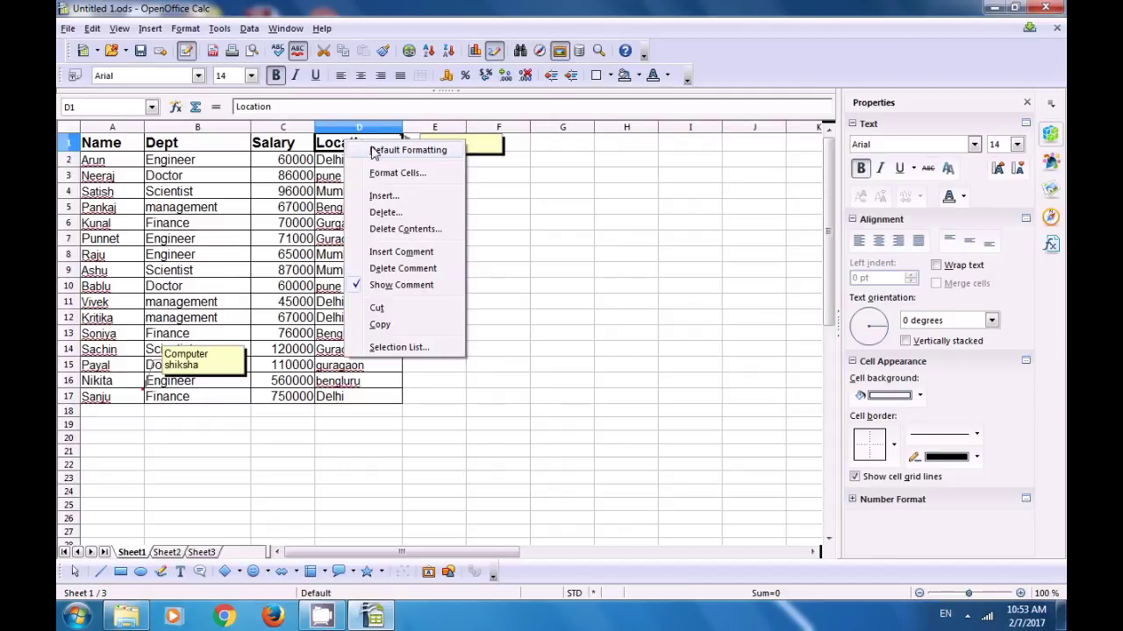
pyautogui.click(390, 268)
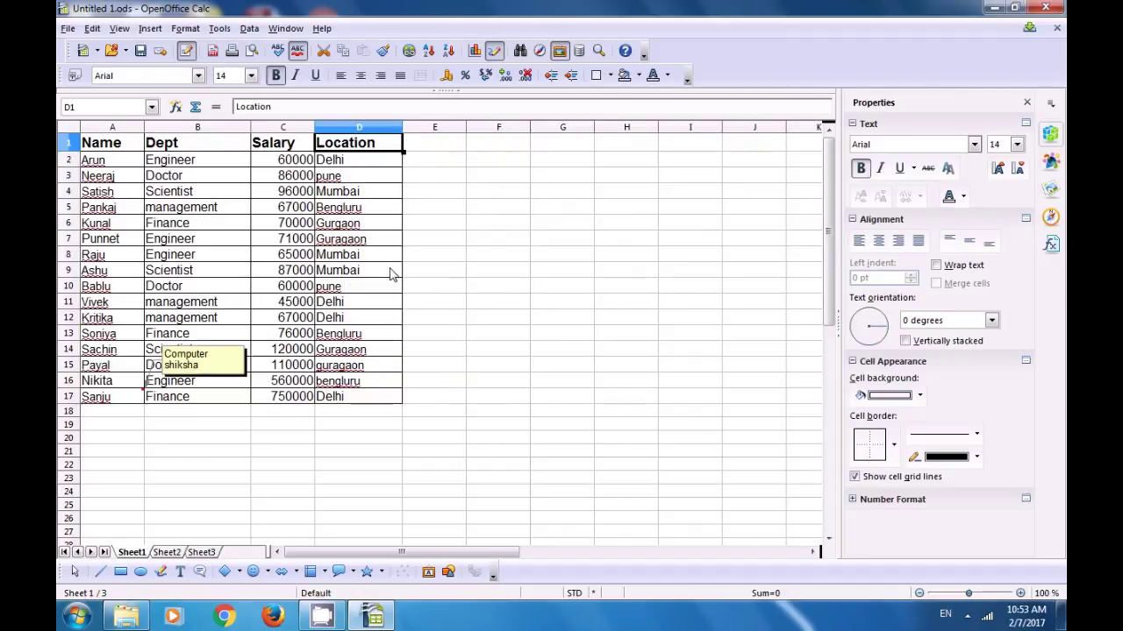
pyautogui.click(111, 399)
pyautogui.rightClick(119, 400)
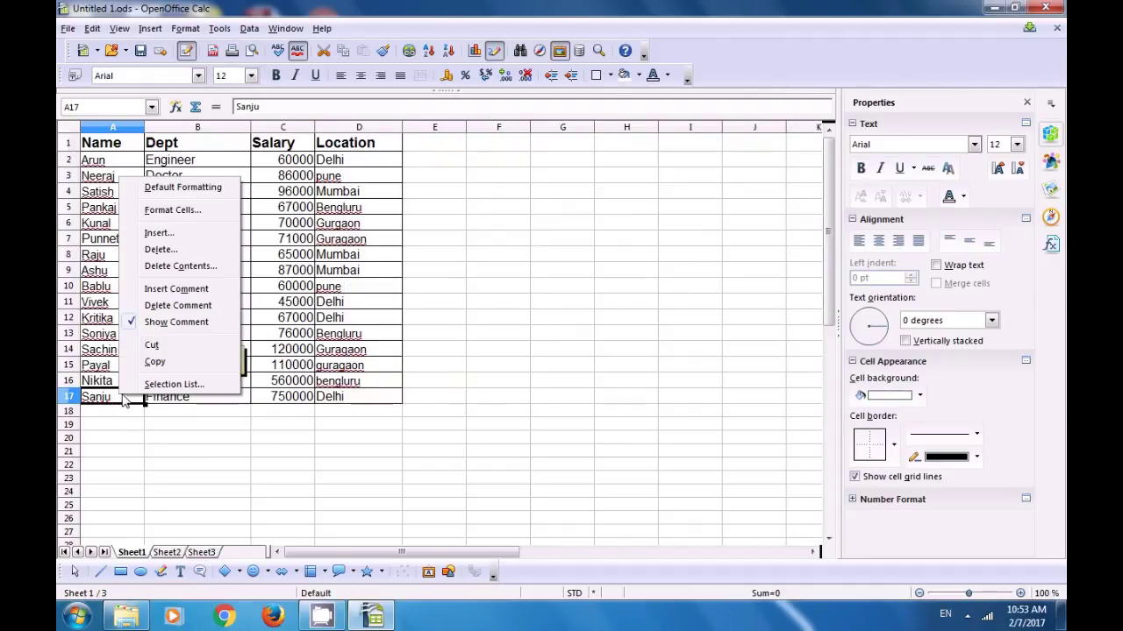
pyautogui.click(159, 306)
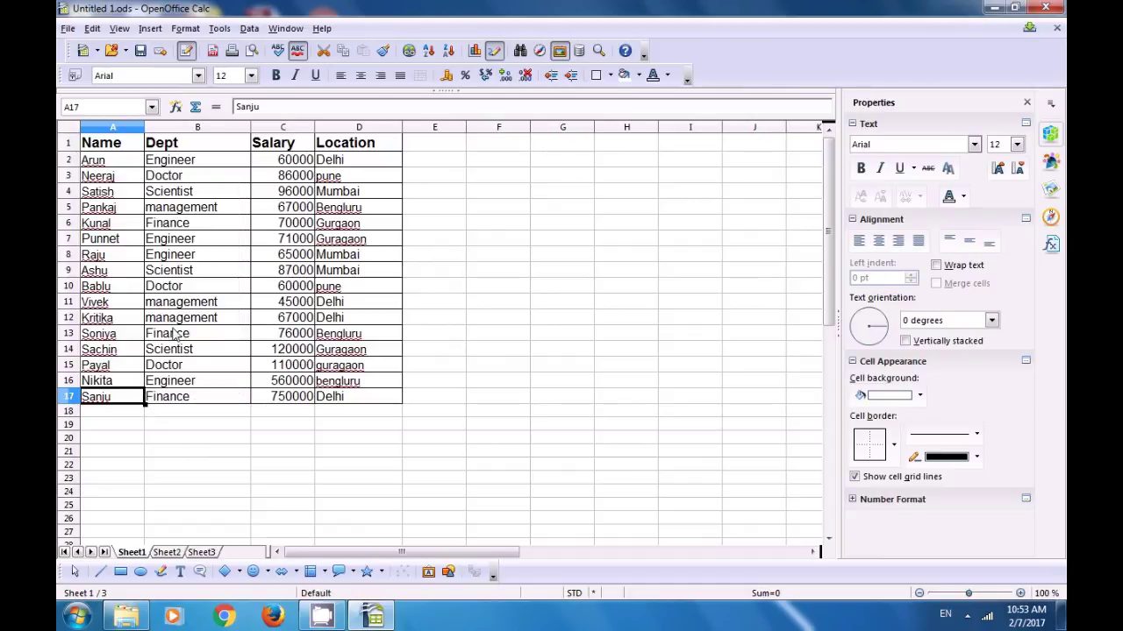
pyautogui.click(195, 428)
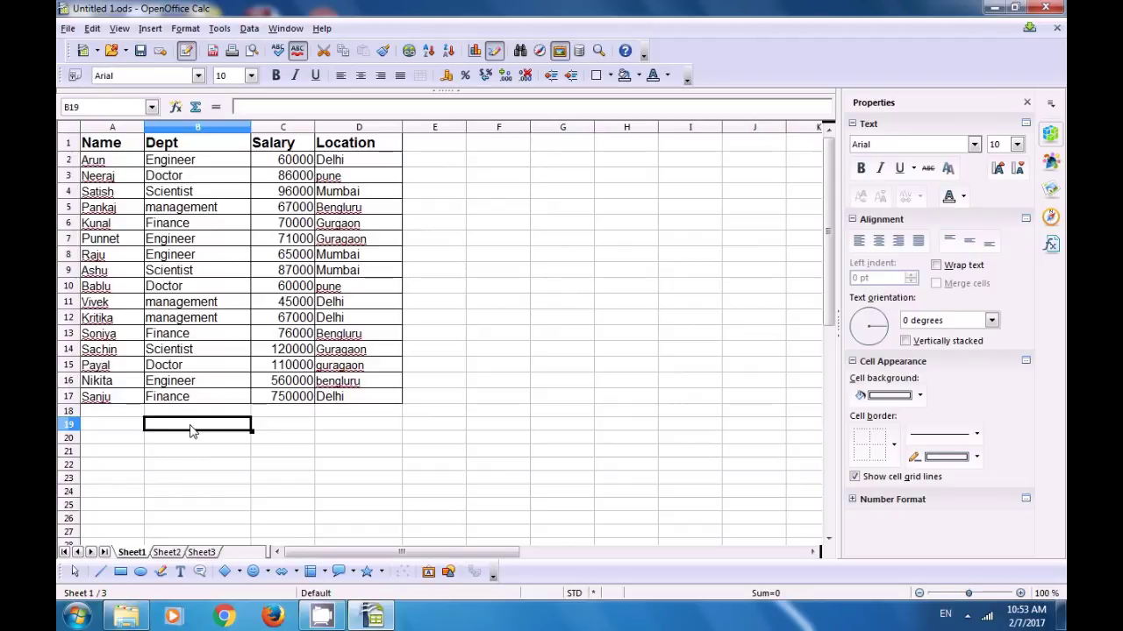
pyautogui.click(967, 616)
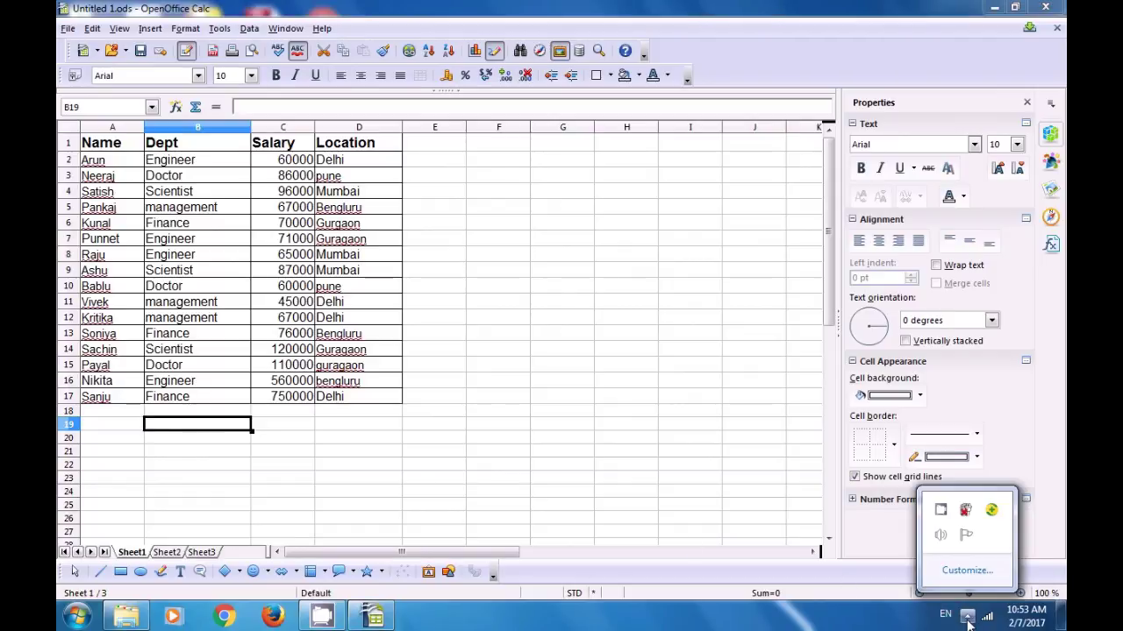
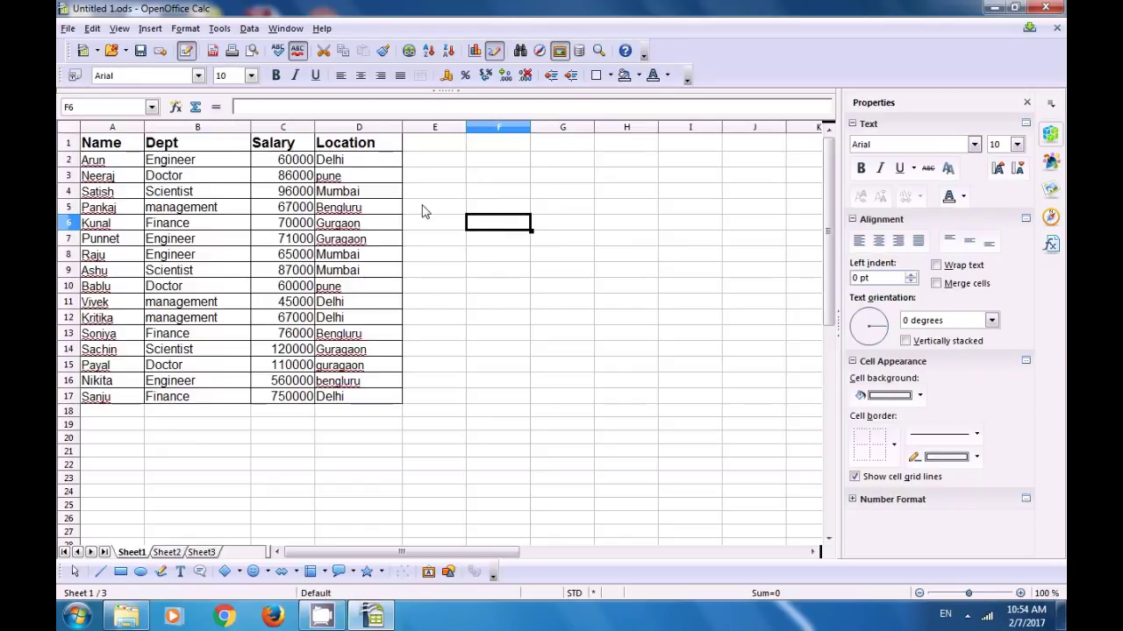
# Insert the Desert picture from the Sample Pictures folder at cell F6 on Sheet1.
pyautogui.click(150, 29)
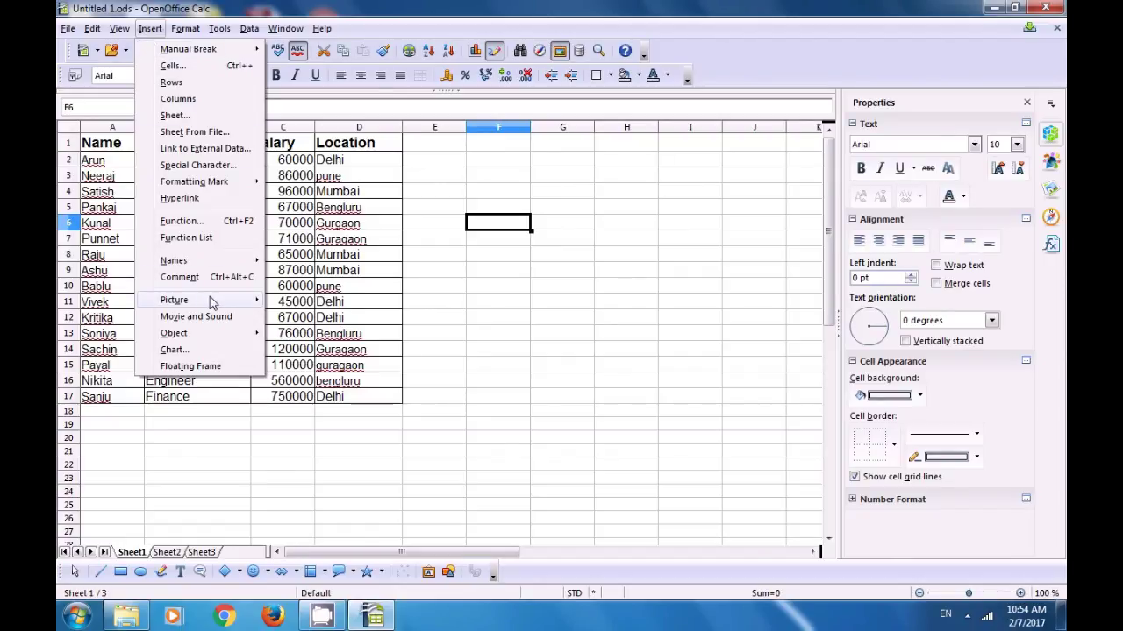
pyautogui.moveTo(203, 303)
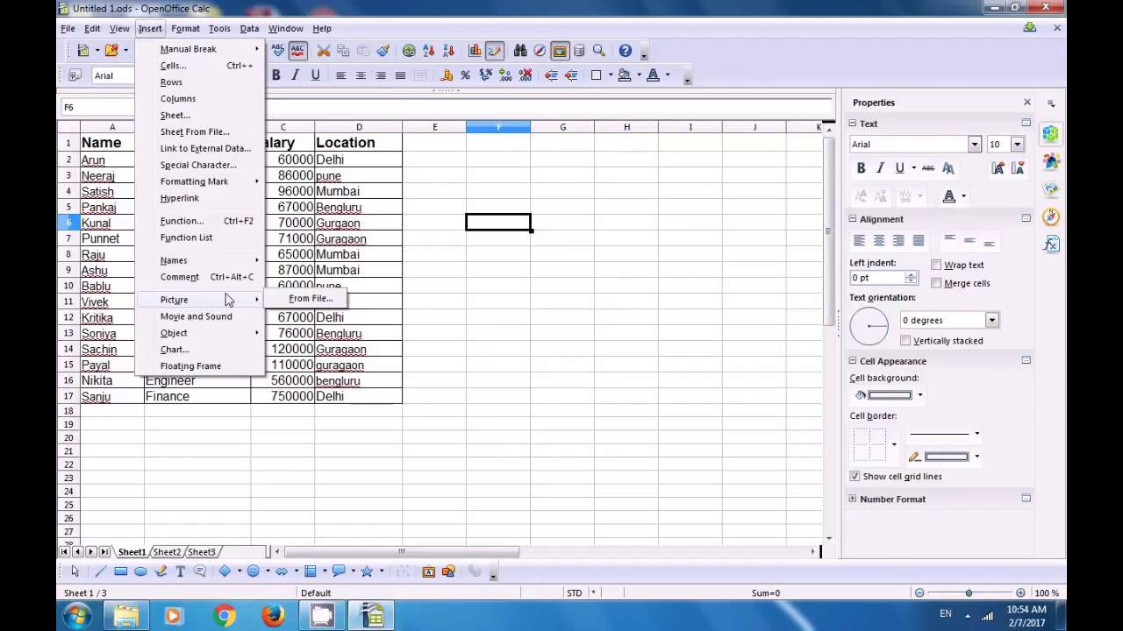
pyautogui.click(302, 301)
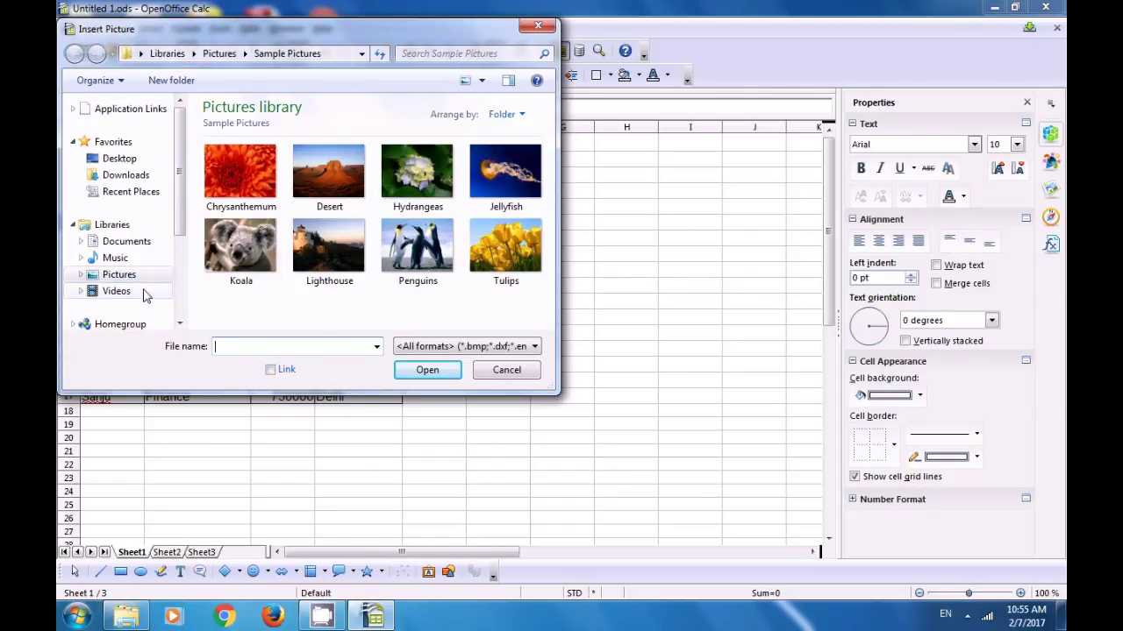
pyautogui.click(317, 174)
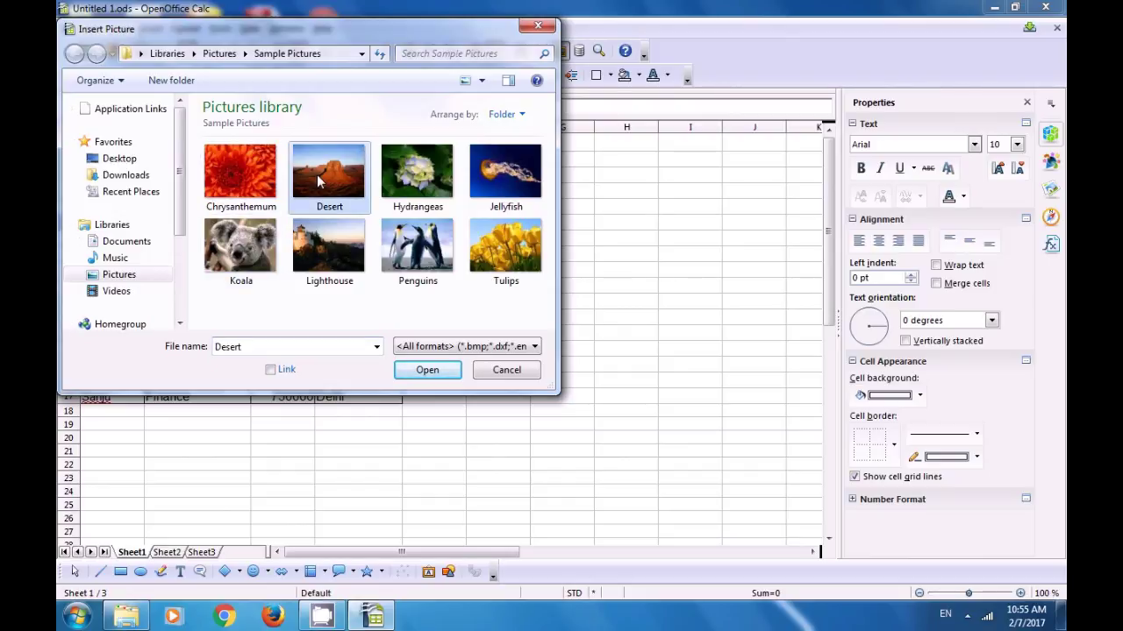
pyautogui.click(426, 370)
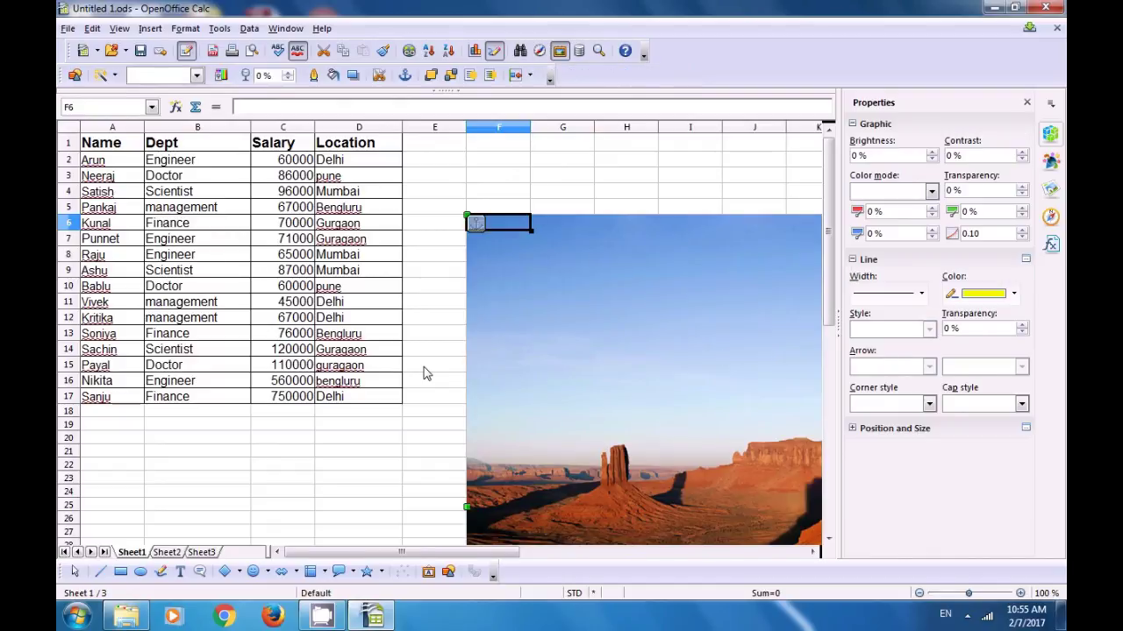
# Shrink the desert picture from its lower and upper edges to about 5.24 inches high, with its upper edge at row 12.
pyautogui.scroll(-1, 547, 341)
pyautogui.scroll(-4, 546, 340)
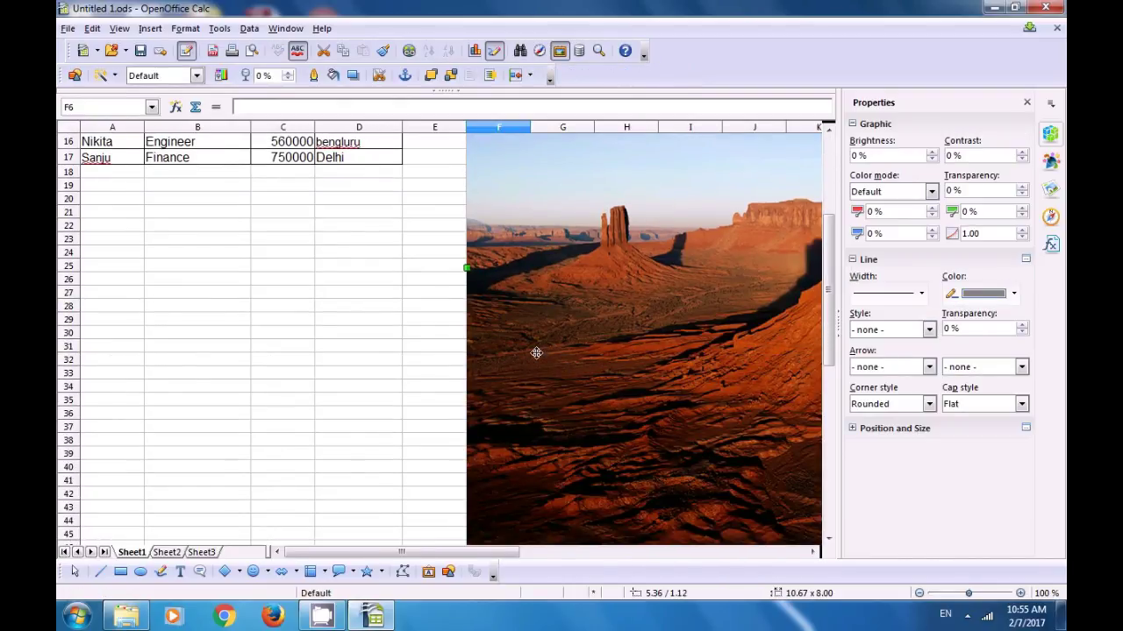
pyautogui.moveTo(507, 555); pyautogui.dragTo(628, 570)
pyautogui.scroll(-4, 558, 449)
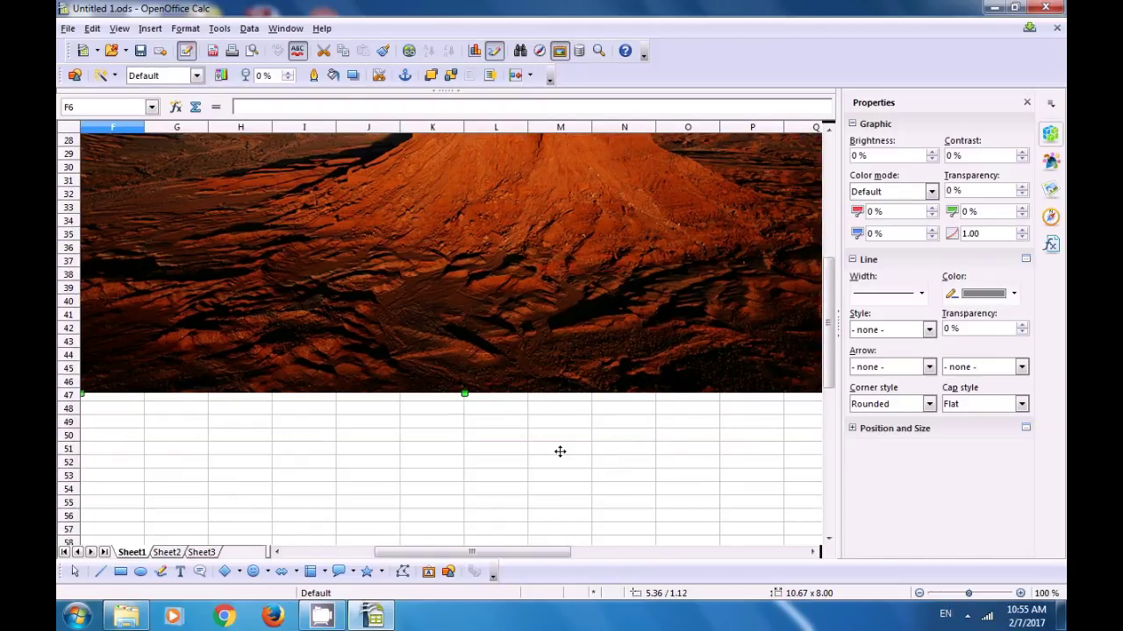
pyautogui.moveTo(465, 392); pyautogui.dragTo(451, 288)
pyautogui.scroll(9, 442, 379)
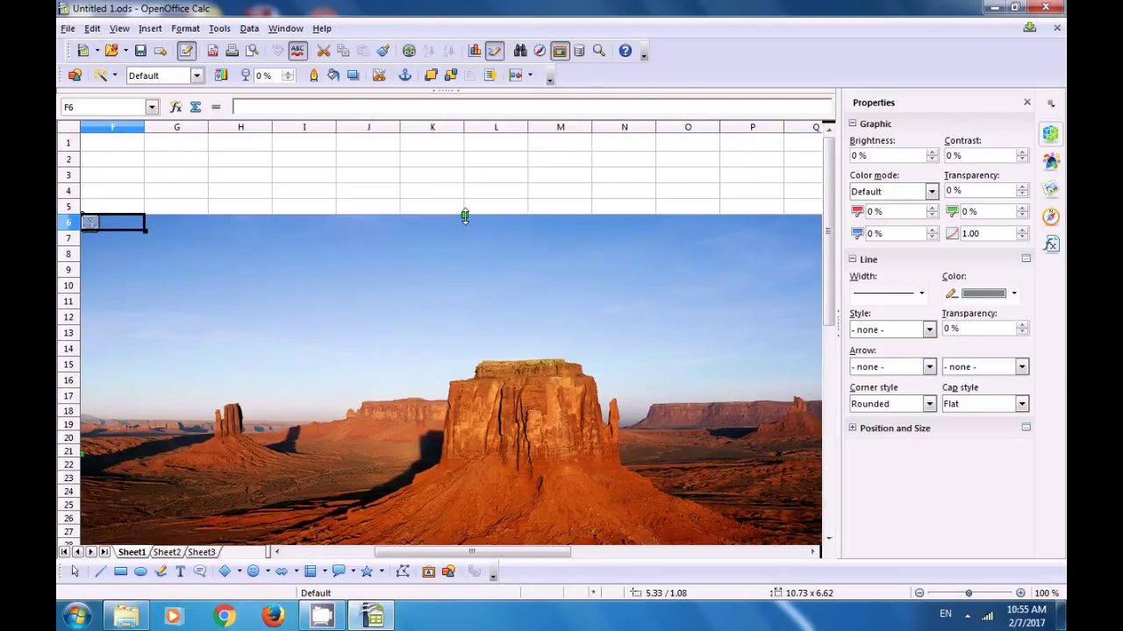
pyautogui.moveTo(465, 216); pyautogui.dragTo(474, 353)
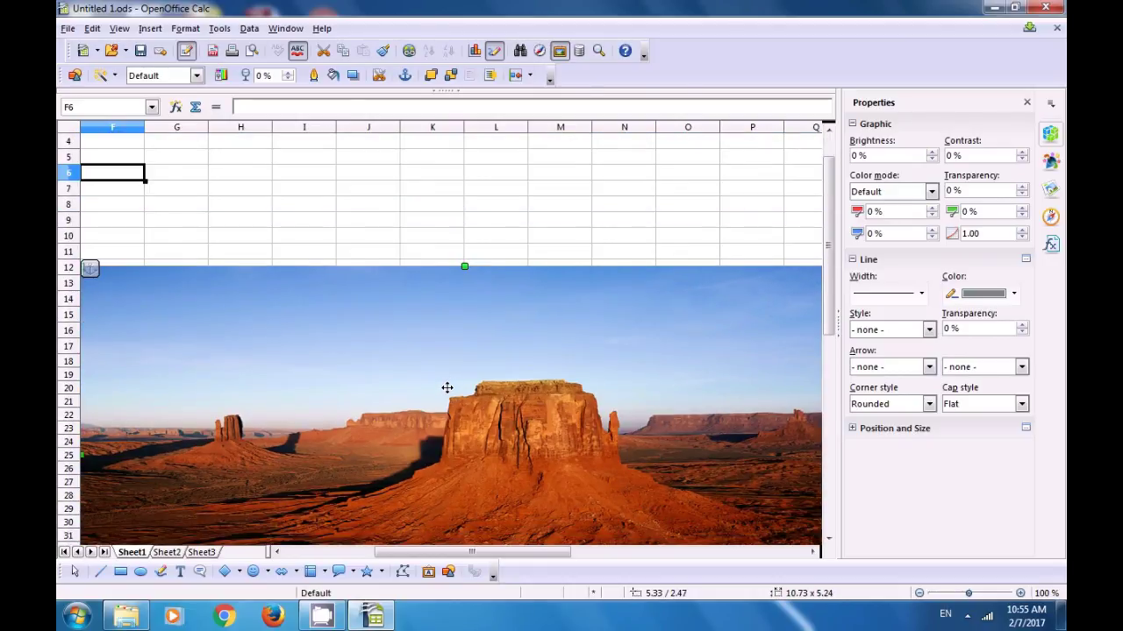
# Narrow the desert picture from its left edge to about 7.19 inches wide, starting at column J, and deselect it.
pyautogui.moveTo(449, 553); pyautogui.dragTo(395, 553)
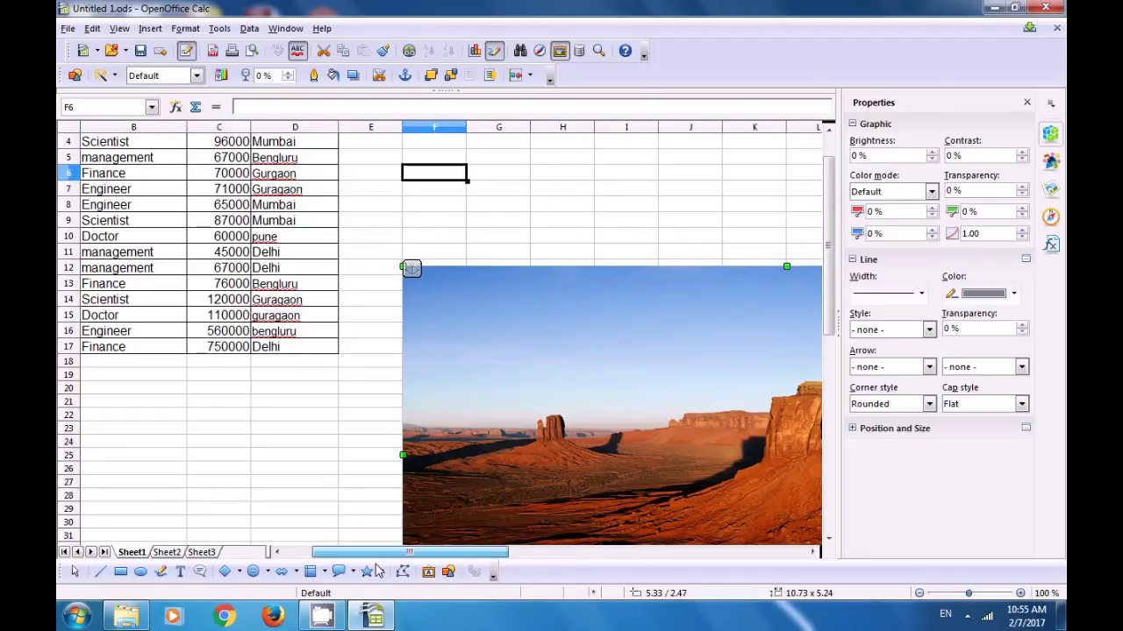
pyautogui.moveTo(399, 456); pyautogui.dragTo(658, 472)
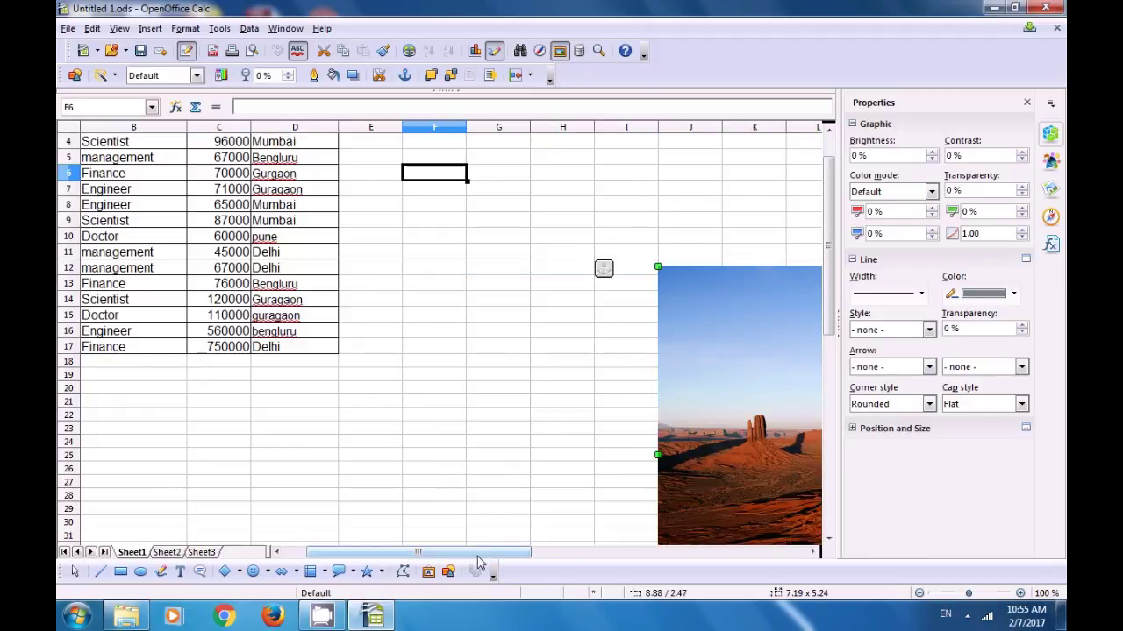
pyautogui.moveTo(495, 553); pyautogui.dragTo(614, 553)
pyautogui.scroll(-4, 534, 439)
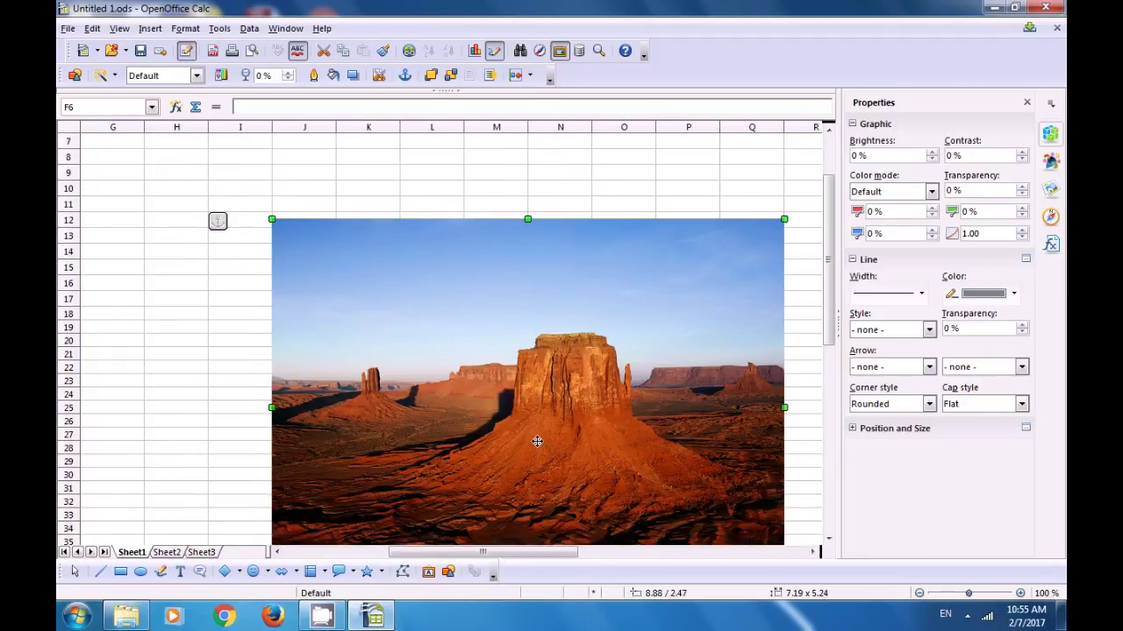
pyautogui.click(448, 488)
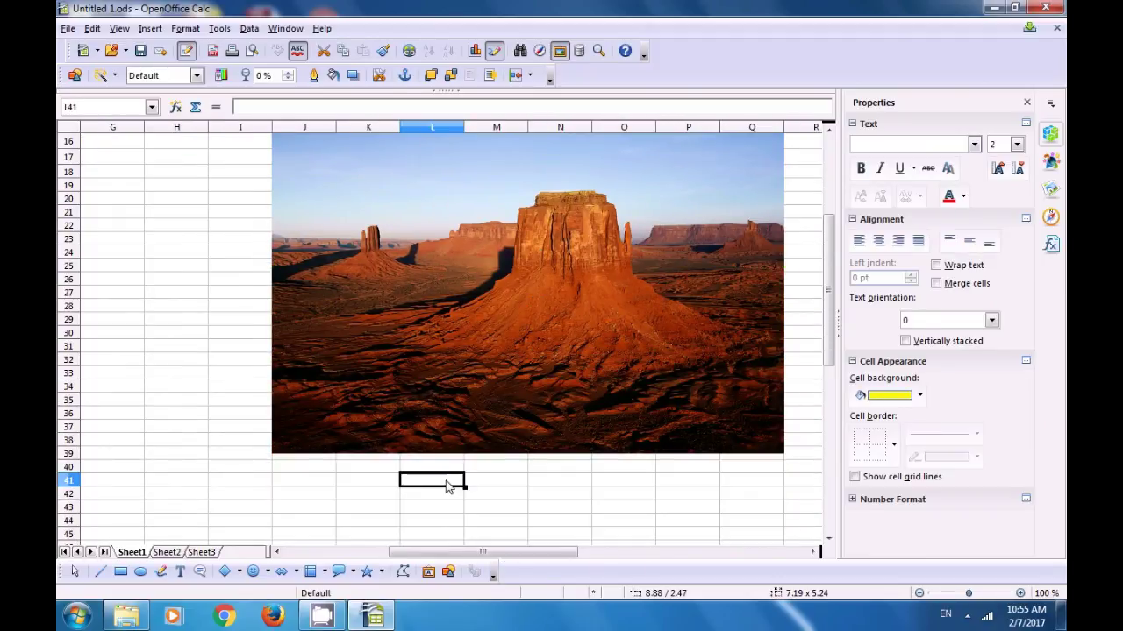
pyautogui.scroll(4, 161, 368)
pyautogui.scroll(1, 169, 373)
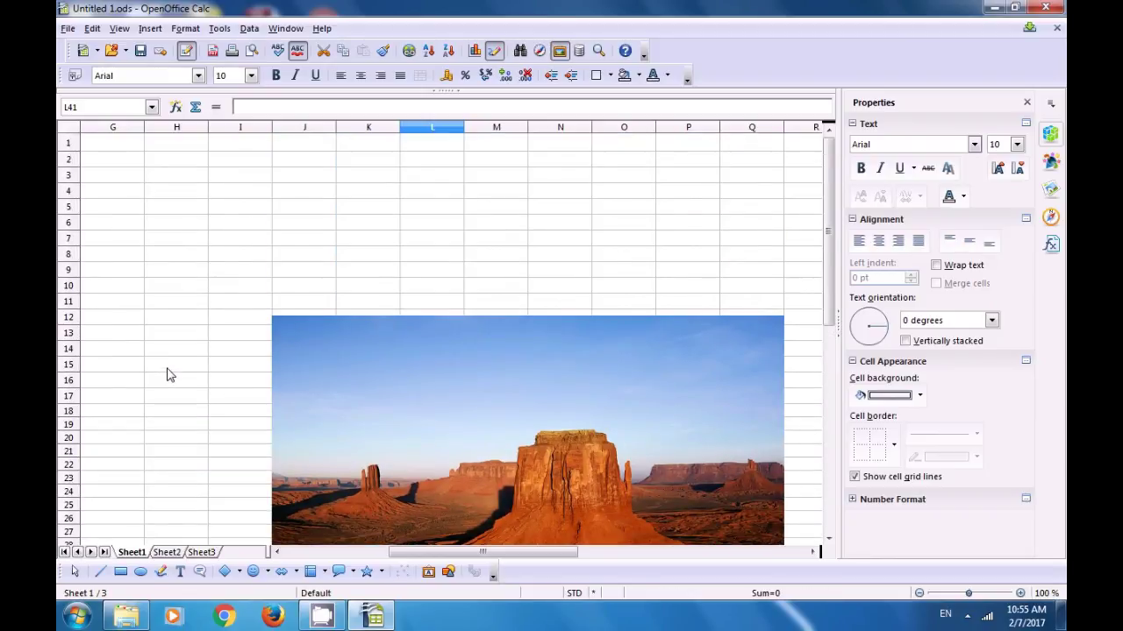
# Move the desert picture closer to the employee table, to about 6.04 inches horizontally and 0.47 inches vertically on Sheet1.
pyautogui.moveTo(416, 555); pyautogui.dragTo(312, 555)
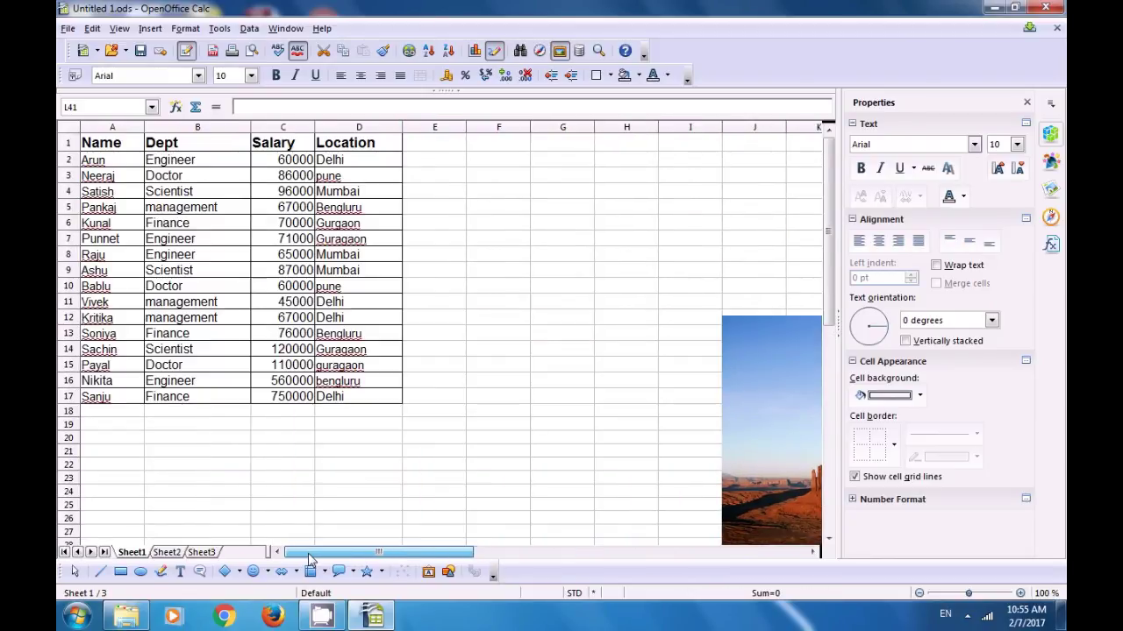
pyautogui.moveTo(761, 480); pyautogui.dragTo(62, 238)
pyautogui.moveTo(242, 328); pyautogui.dragTo(654, 365)
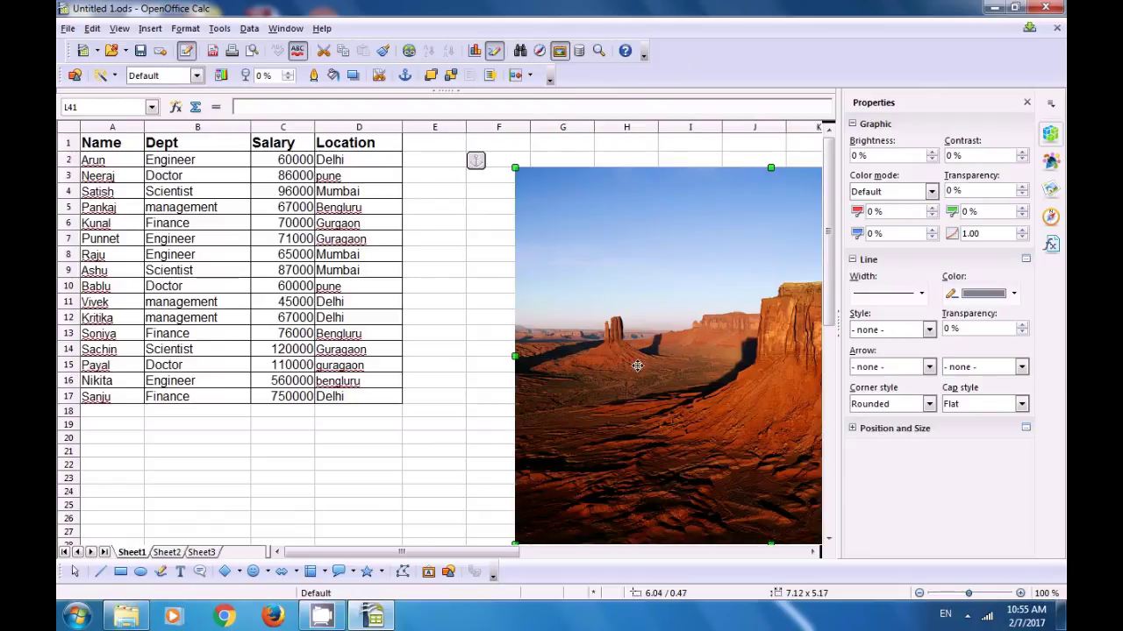
# Insert the Wildlife video from the Sample Videos folder at cell E18 on Sheet1.
pyautogui.click(410, 414)
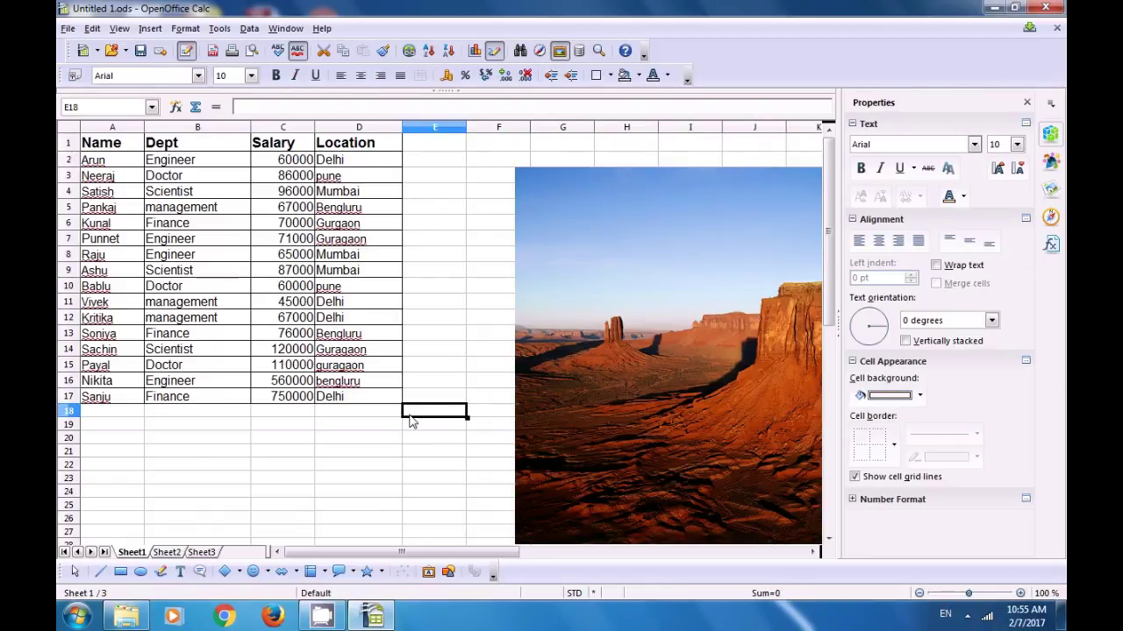
pyautogui.click(153, 31)
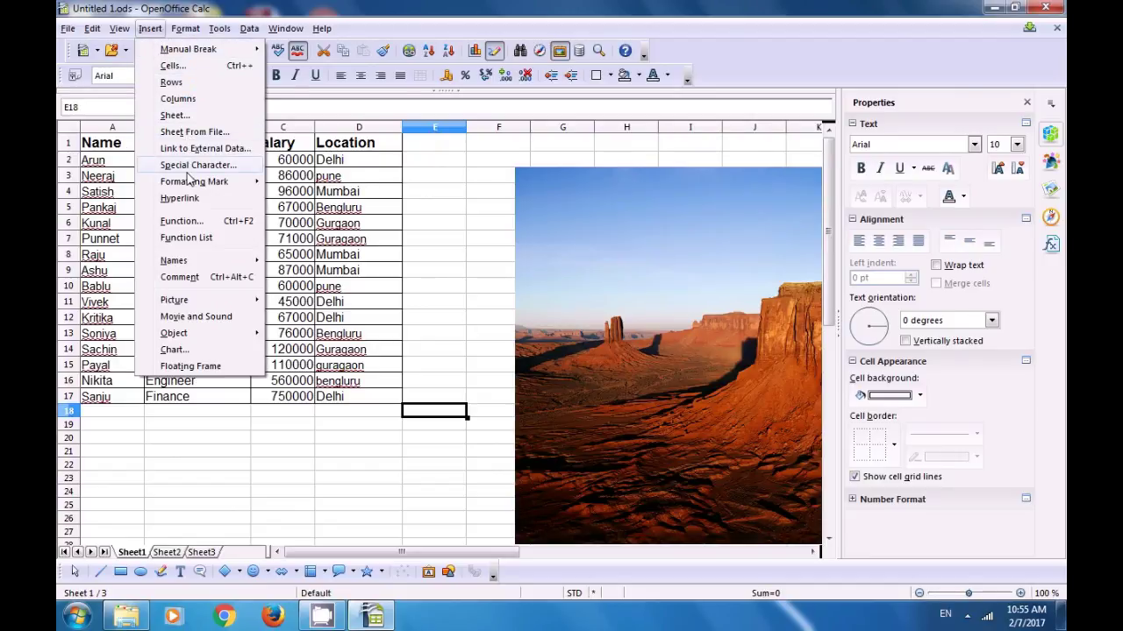
pyautogui.click(191, 318)
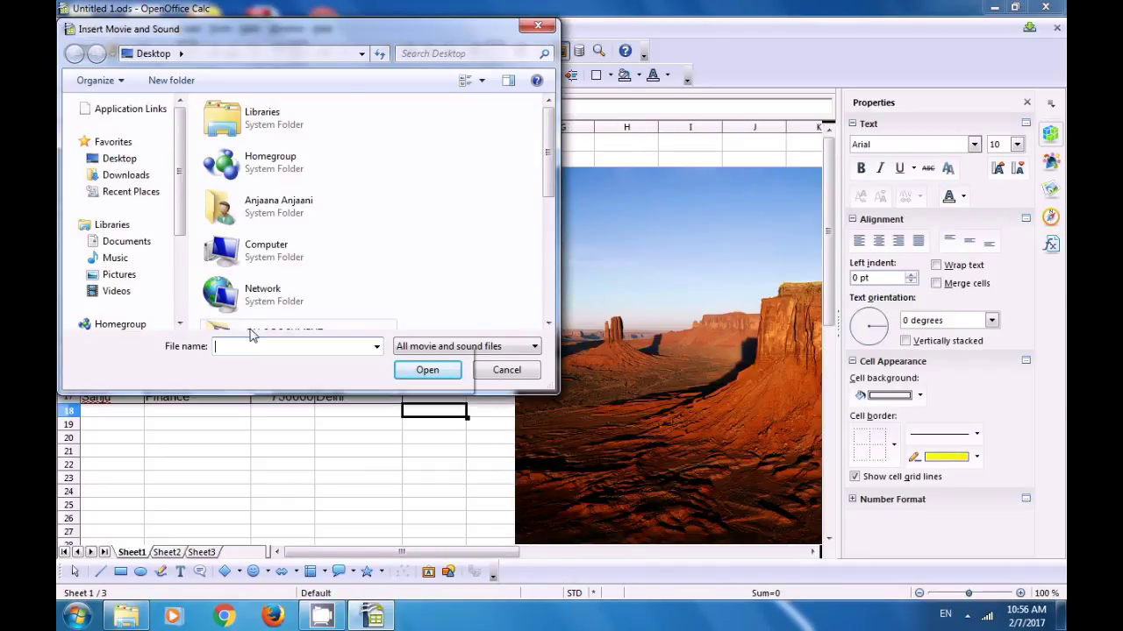
pyautogui.click(119, 159)
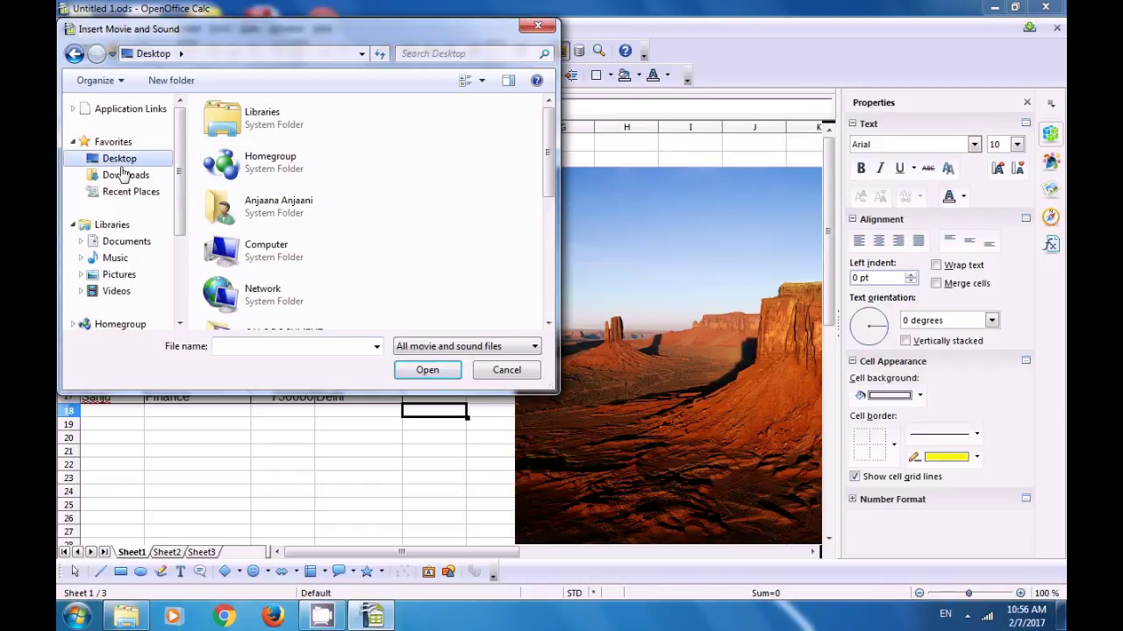
pyautogui.click(118, 290)
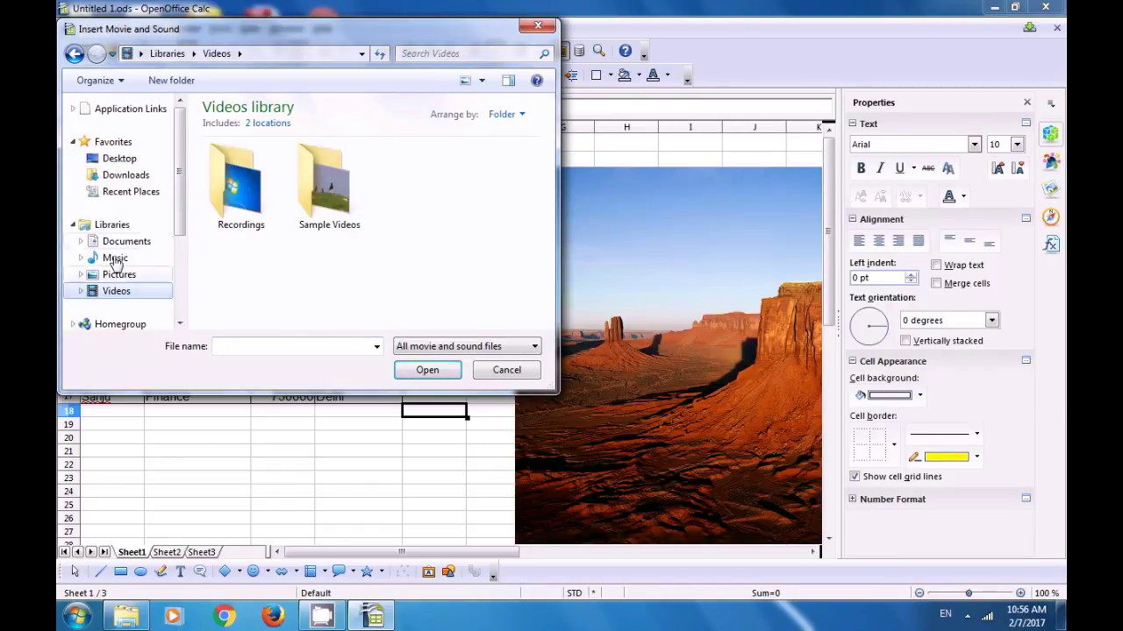
pyautogui.doubleClick(312, 212)
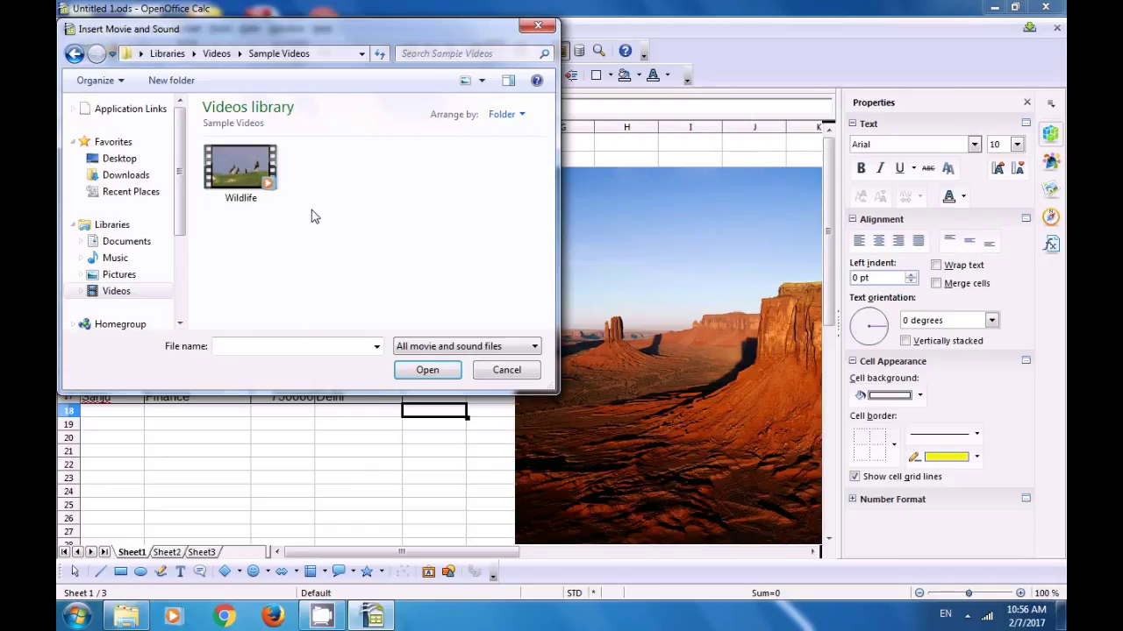
pyautogui.click(222, 178)
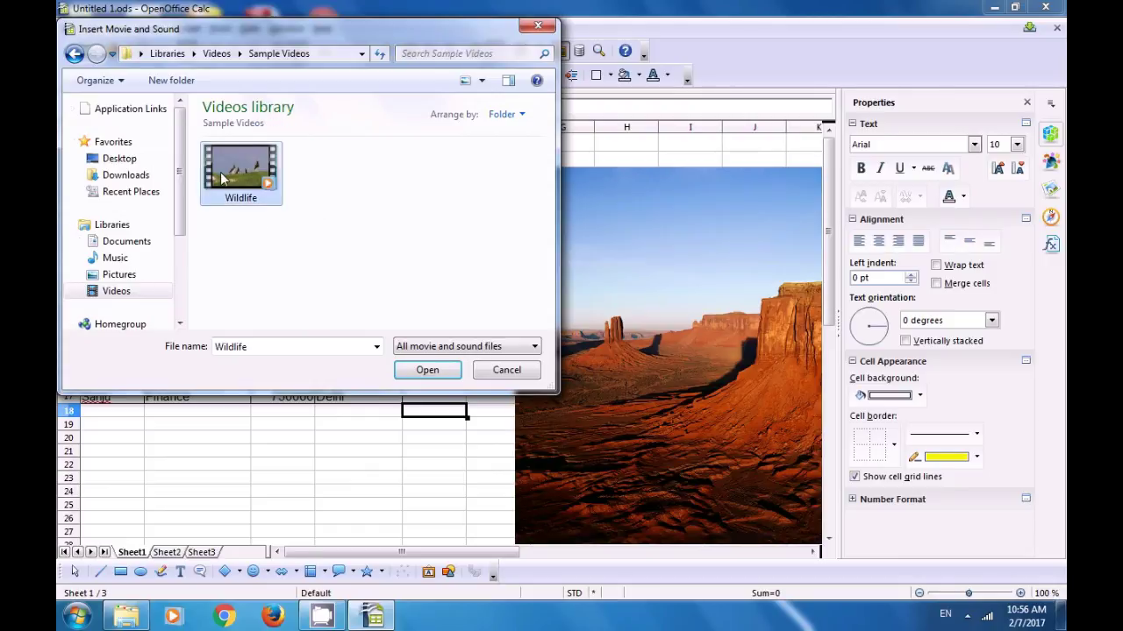
pyautogui.click(423, 369)
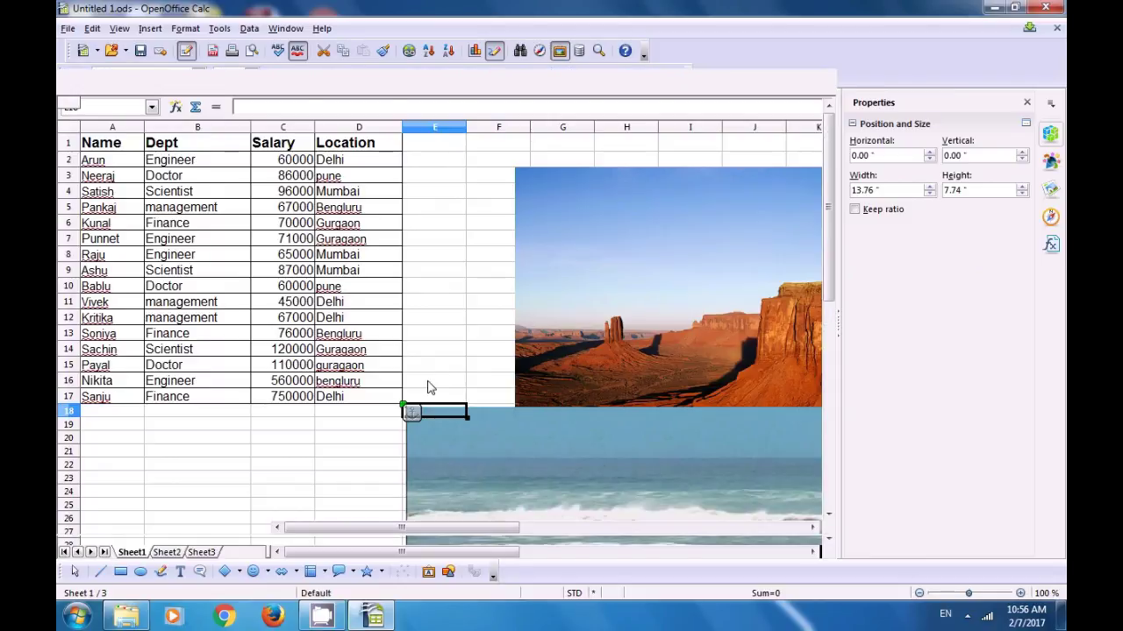
# Shrink the horse video from its upper-left corner to about 10.40 × 5.84 inches and deselect it.
pyautogui.scroll(-2, 440, 373)
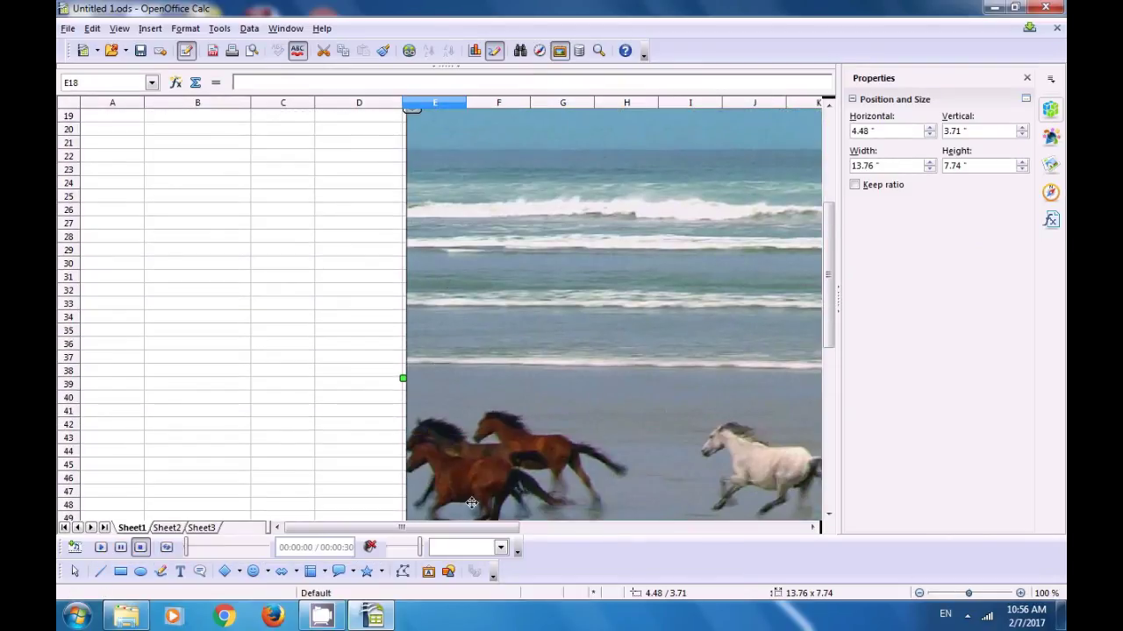
pyautogui.moveTo(493, 528); pyautogui.dragTo(524, 543)
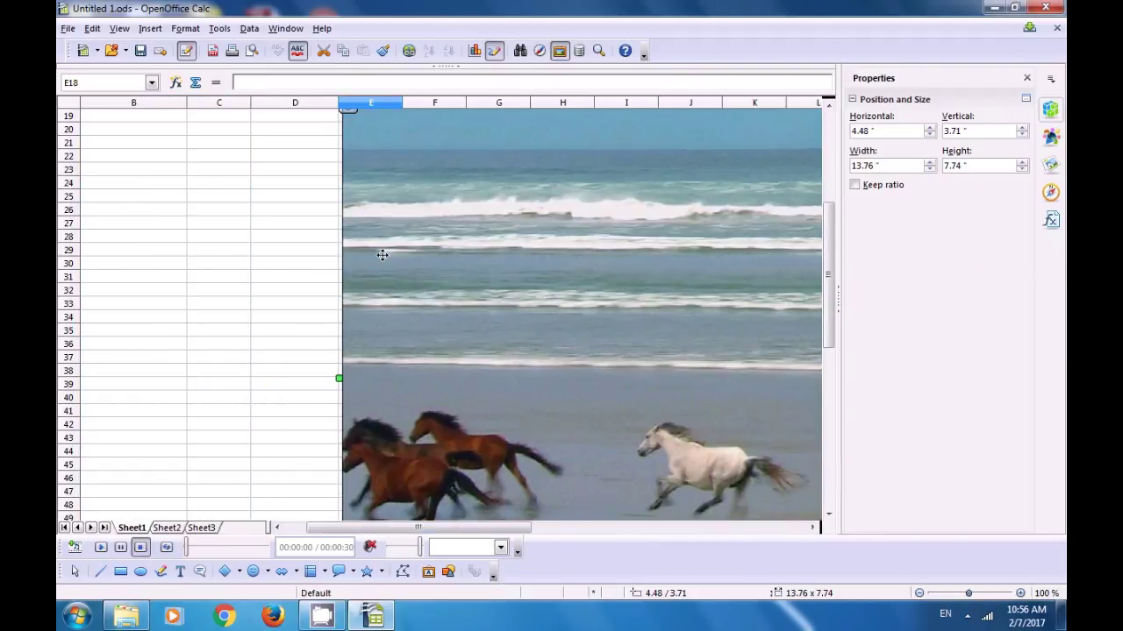
pyautogui.scroll(3, 380, 251)
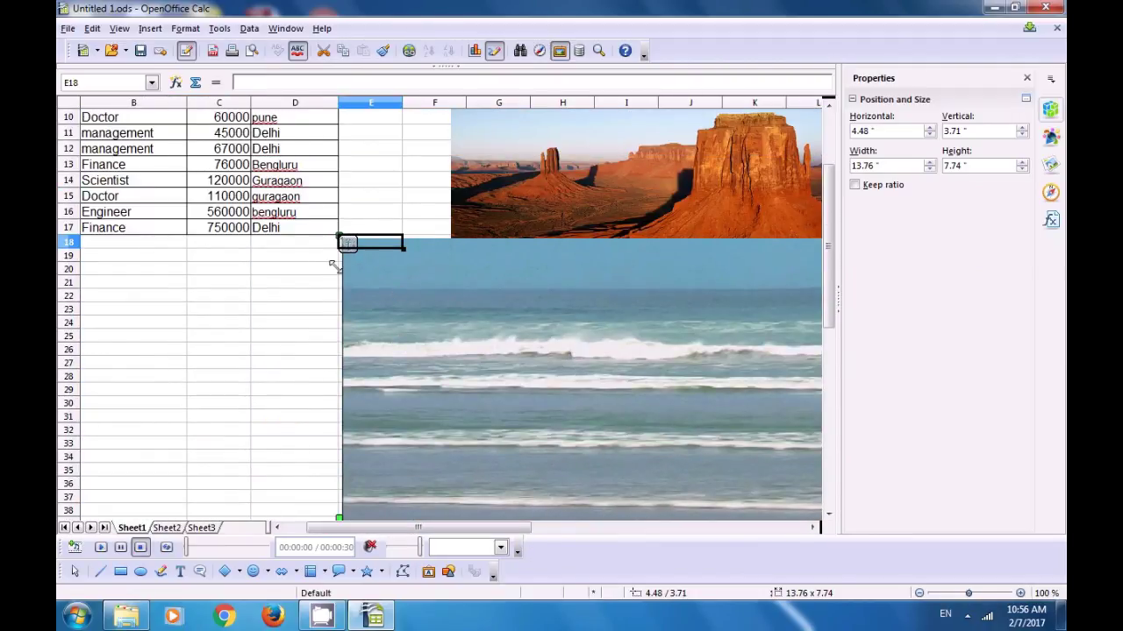
pyautogui.moveTo(347, 301); pyautogui.dragTo(304, 323)
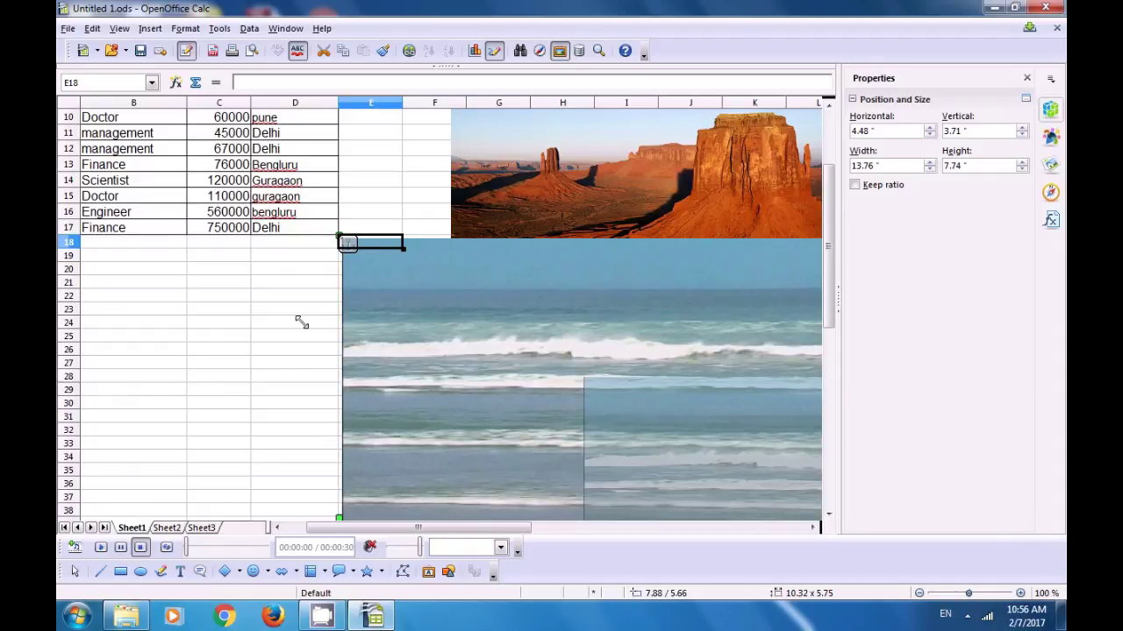
pyautogui.click(301, 323)
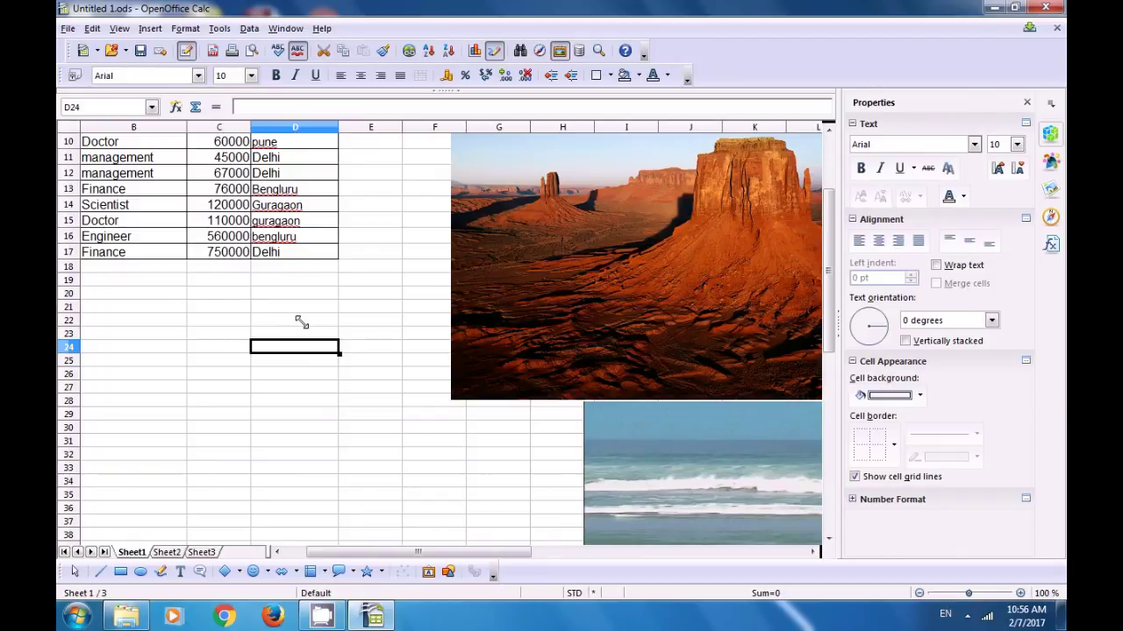
# Move the horse video directly below the desert picture, to about 6.62 inches horizontally and 5.56 inches vertically.
pyautogui.scroll(3, 316, 328)
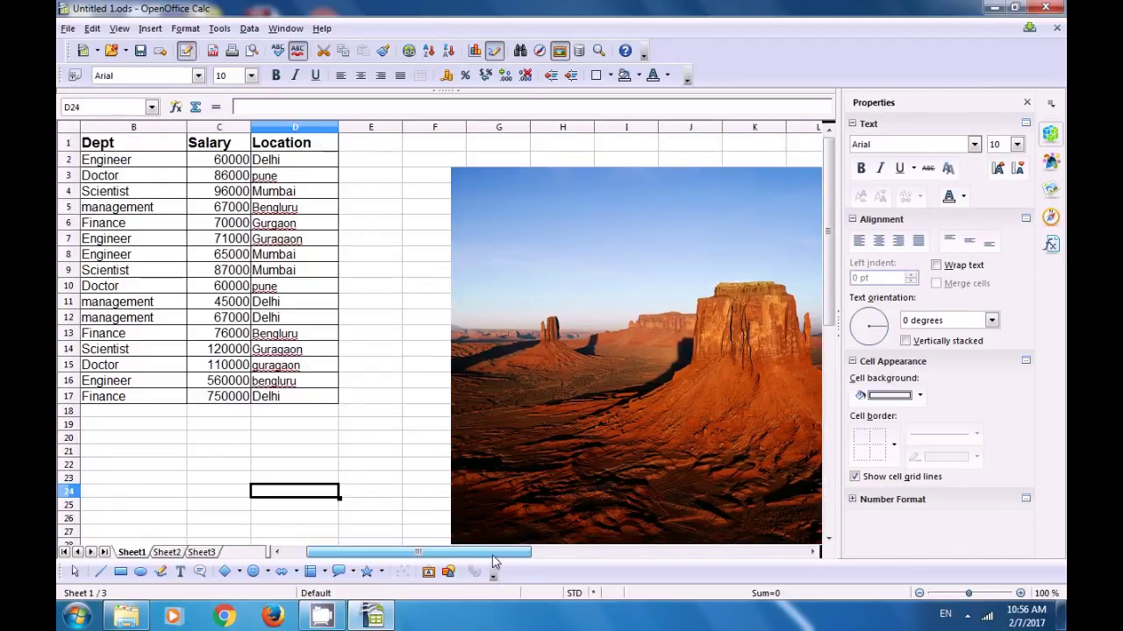
pyautogui.moveTo(421, 552); pyautogui.dragTo(480, 525)
pyautogui.scroll(-4, 435, 440)
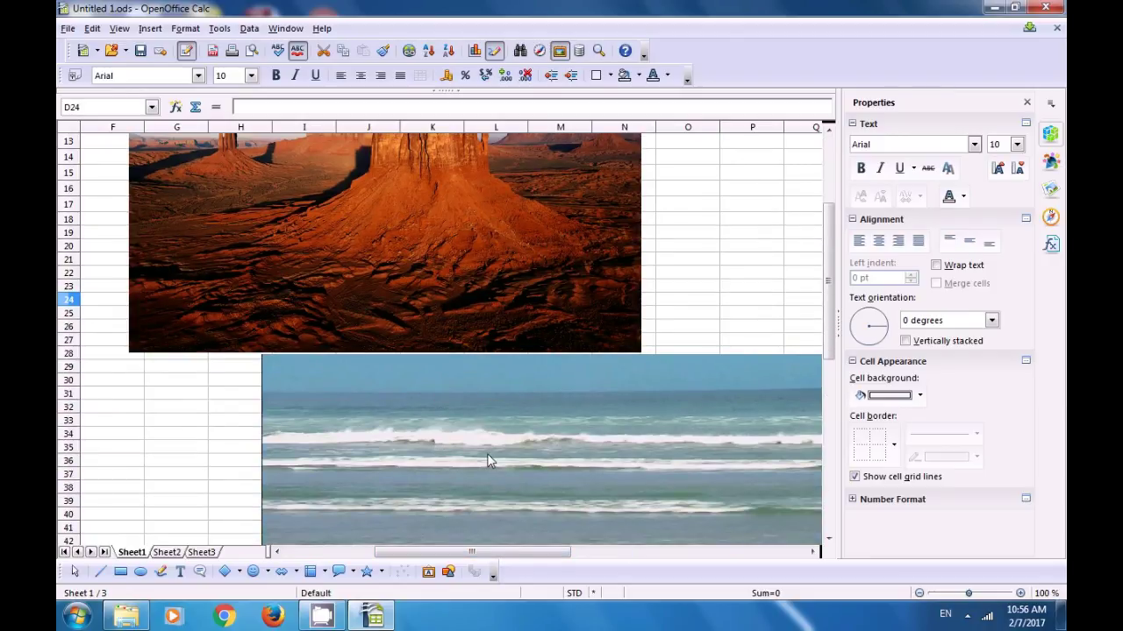
pyautogui.click(421, 456)
pyautogui.moveTo(410, 457); pyautogui.dragTo(251, 372)
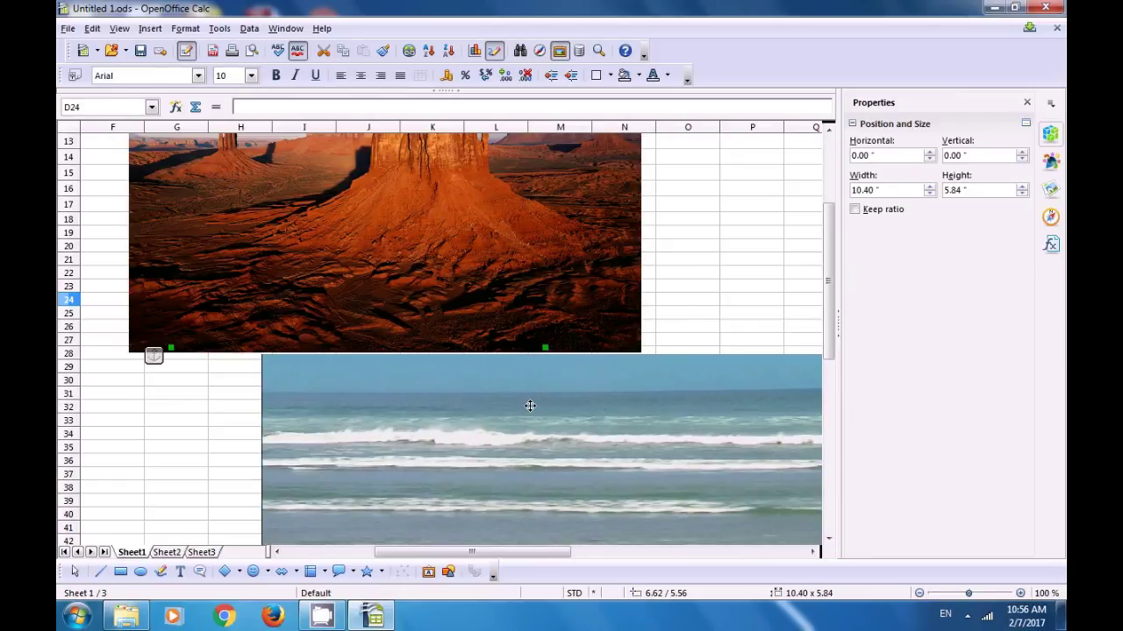
pyautogui.click(257, 423)
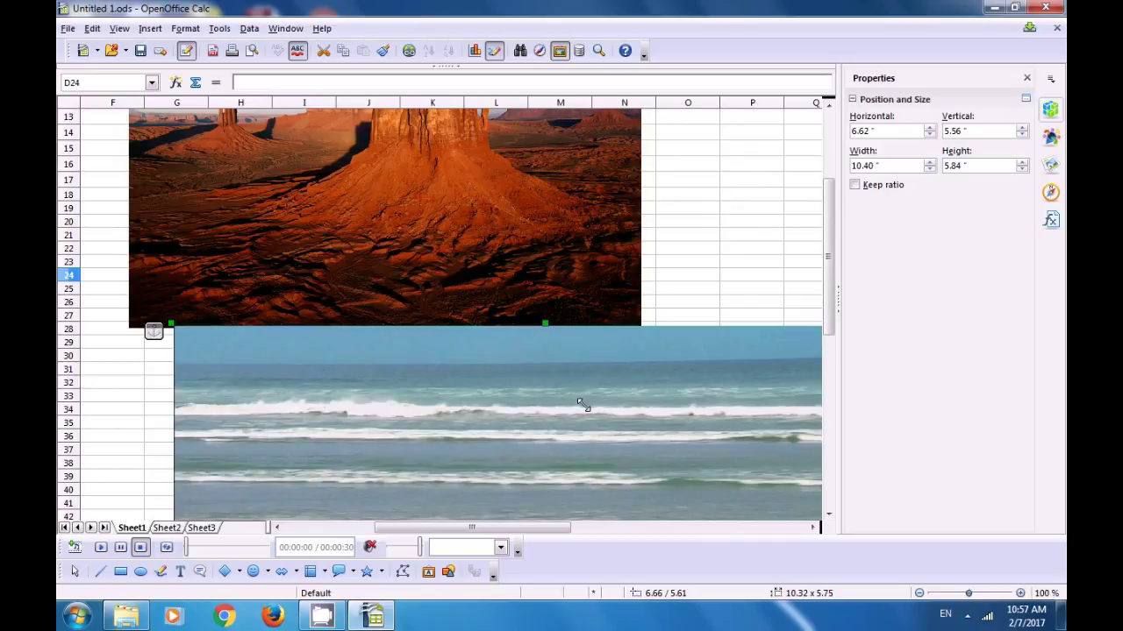
# Shrink the horse video further to about 7.48 × 4.15 inches, deselect it and return to the employee table.
pyautogui.moveTo(579, 402); pyautogui.dragTo(585, 404)
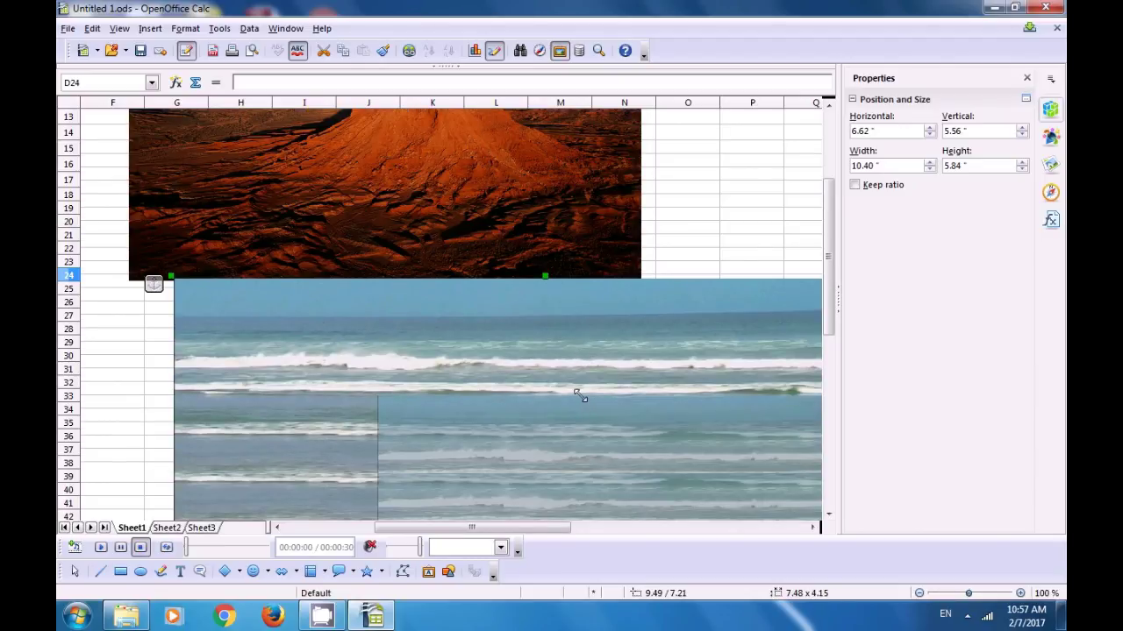
pyautogui.moveTo(580, 395); pyautogui.dragTo(580, 395)
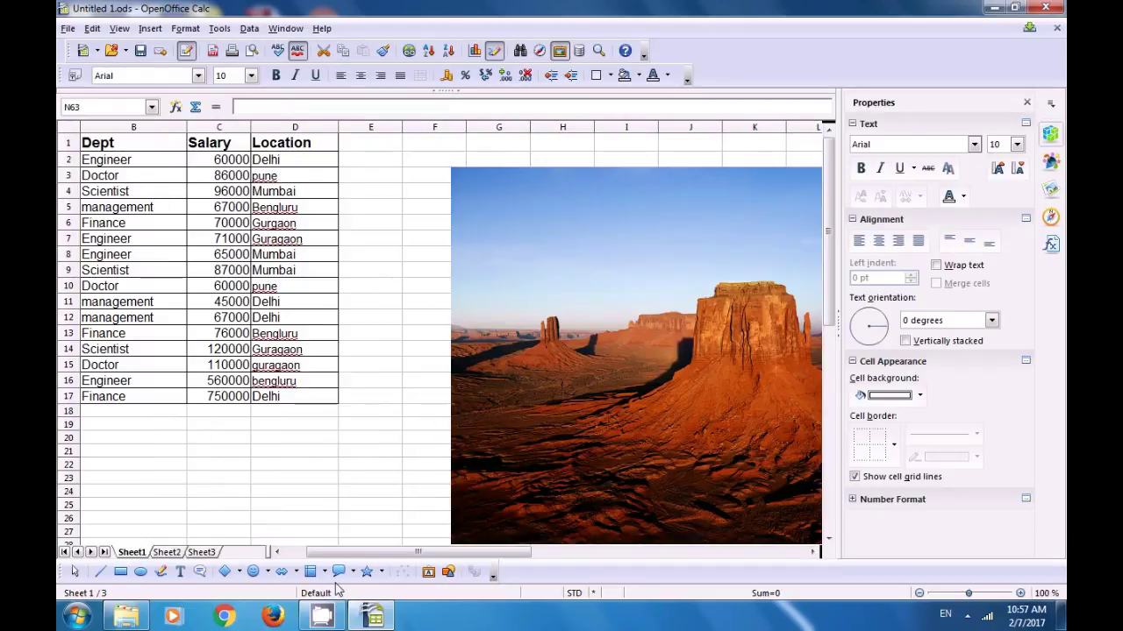
pyautogui.click(276, 552)
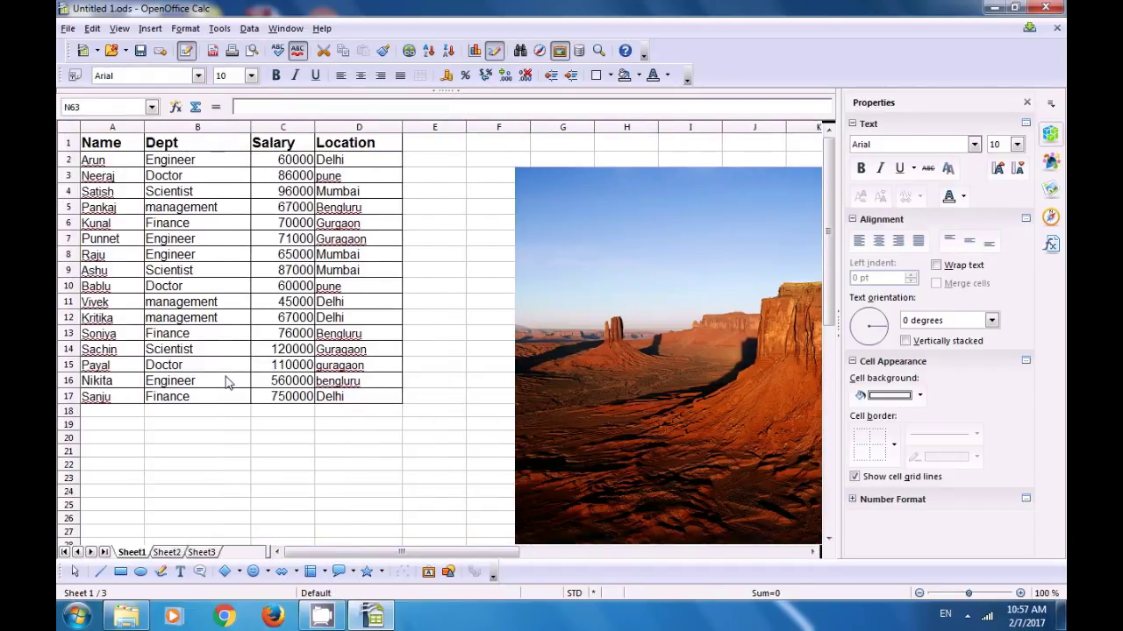
# Clear the contents of the table in J1:M17 on Sheet2 and remove its cell borders.
pyautogui.click(200, 553)
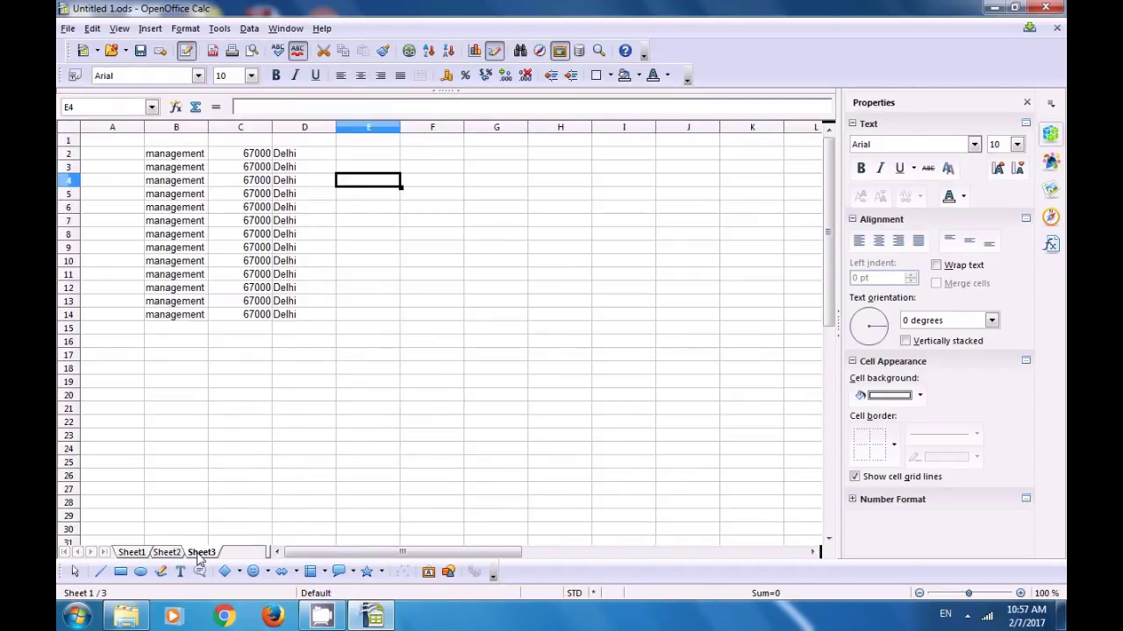
pyautogui.click(167, 552)
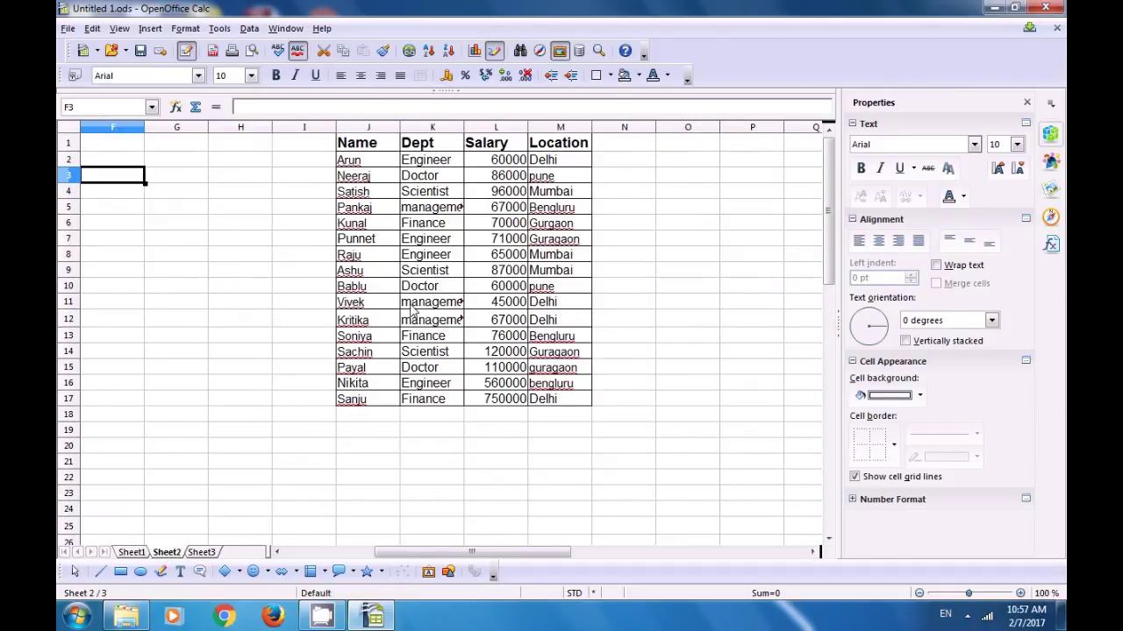
pyautogui.moveTo(365, 146); pyautogui.dragTo(565, 401)
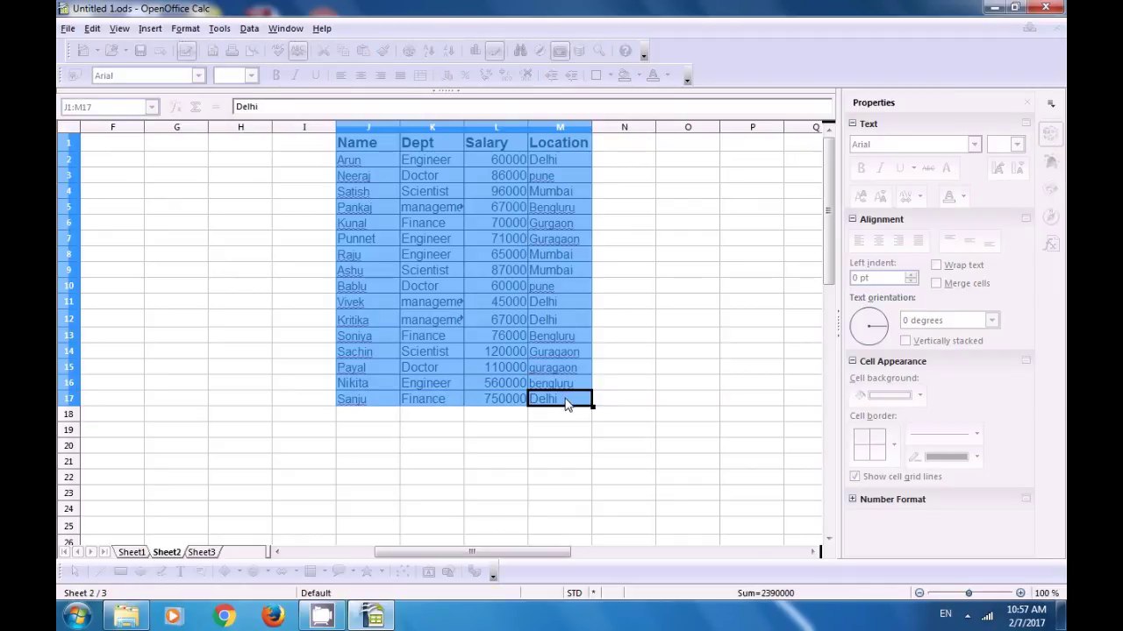
pyautogui.press('BackSpace')
pyautogui.click(871, 445)
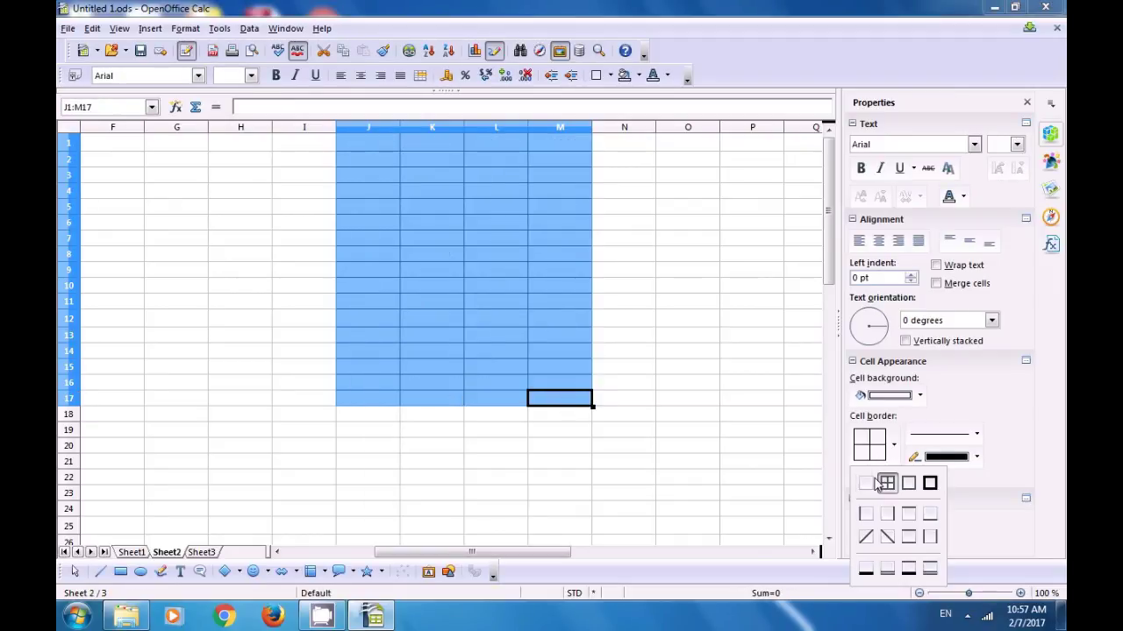
pyautogui.click(867, 482)
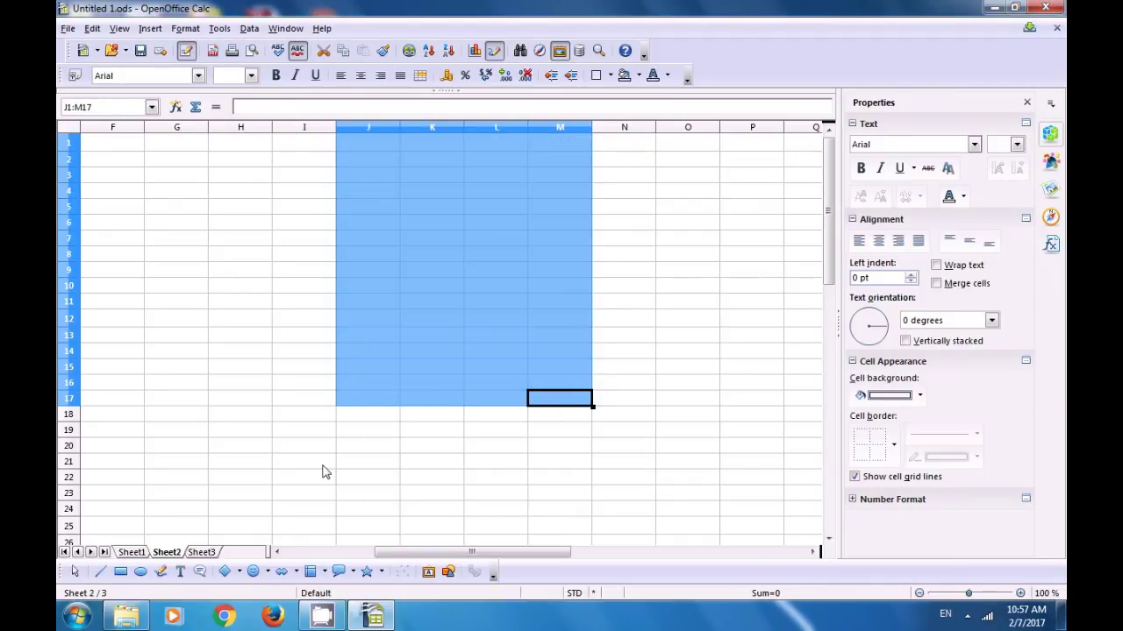
# Copy the Dept and Salary cells B1:C5 from Sheet1 and paste them at cell F1 on Sheet2.
pyautogui.click(130, 552)
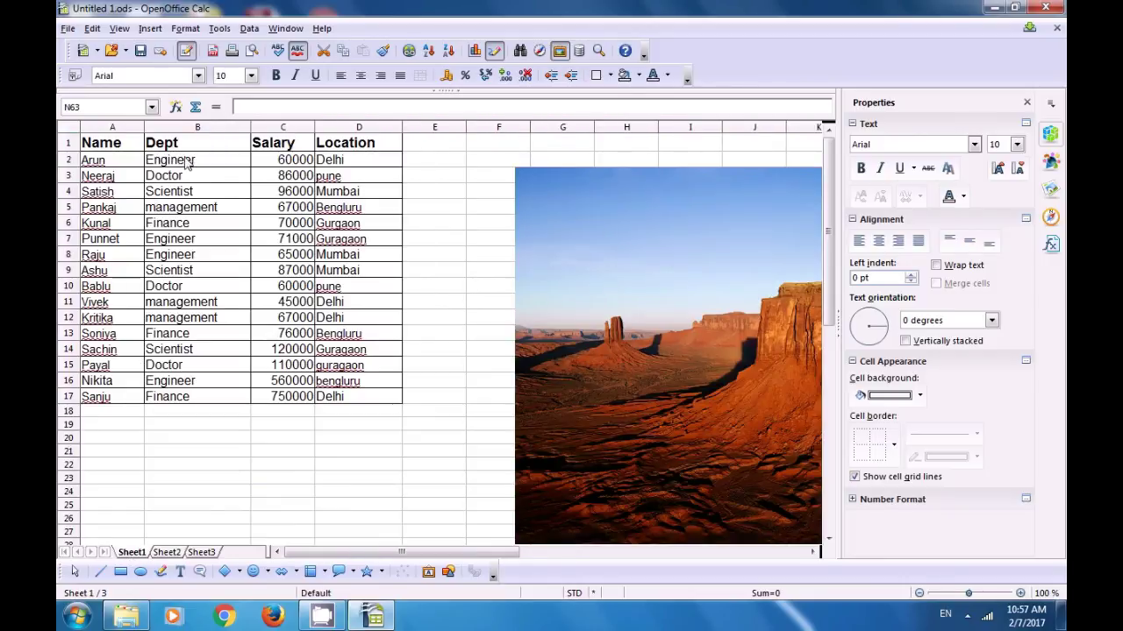
pyautogui.moveTo(175, 142); pyautogui.dragTo(271, 207)
pyautogui.rightClick(226, 195)
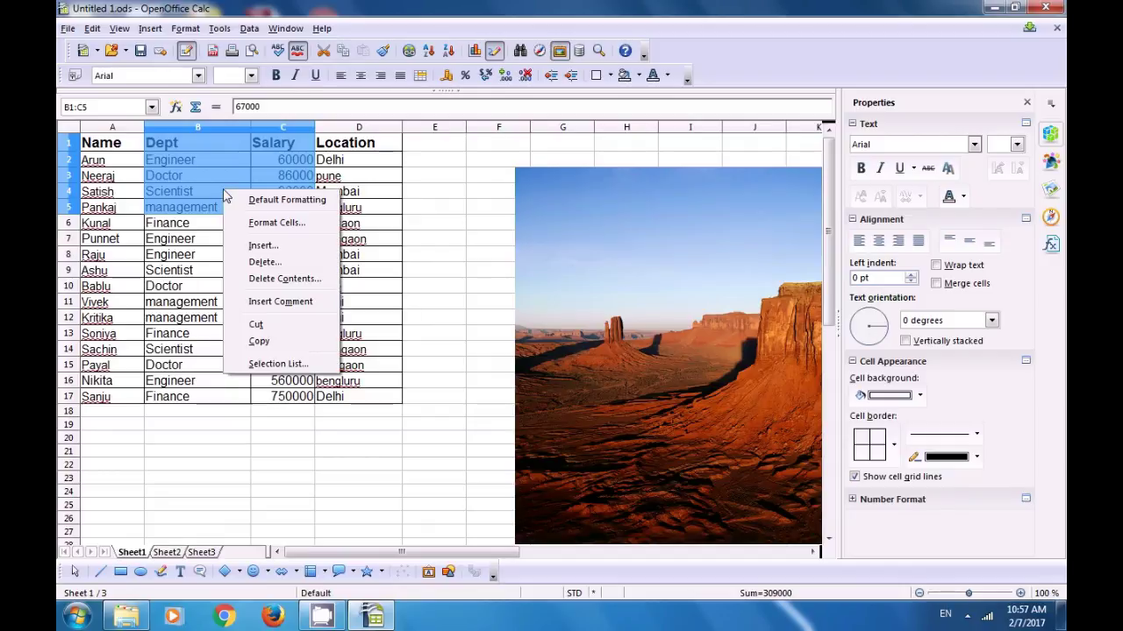
pyautogui.click(259, 342)
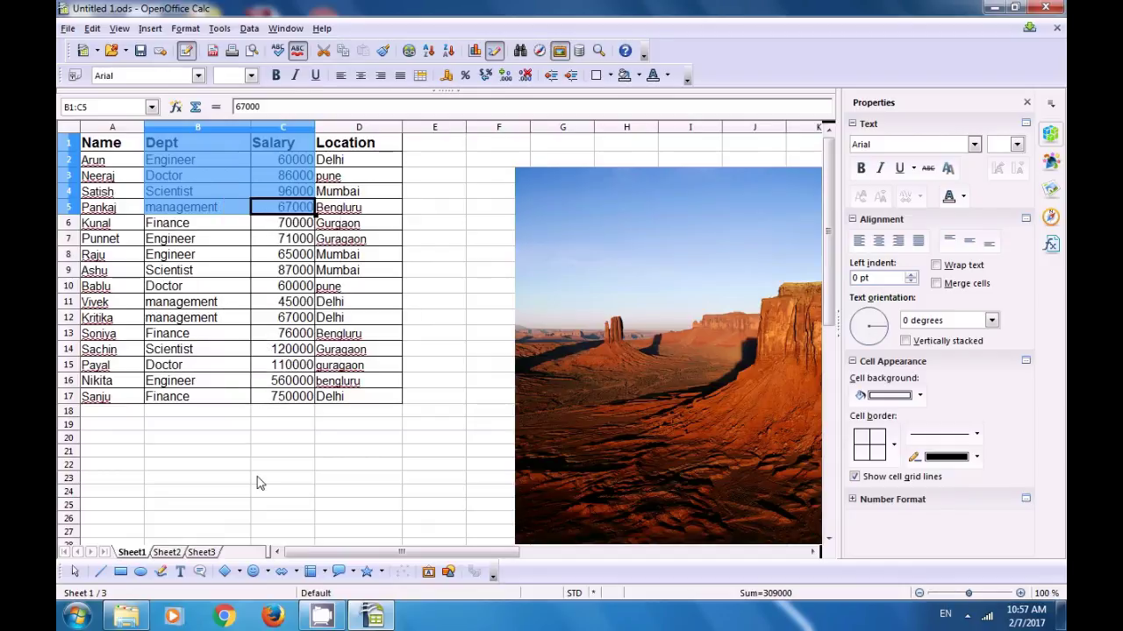
pyautogui.click(168, 552)
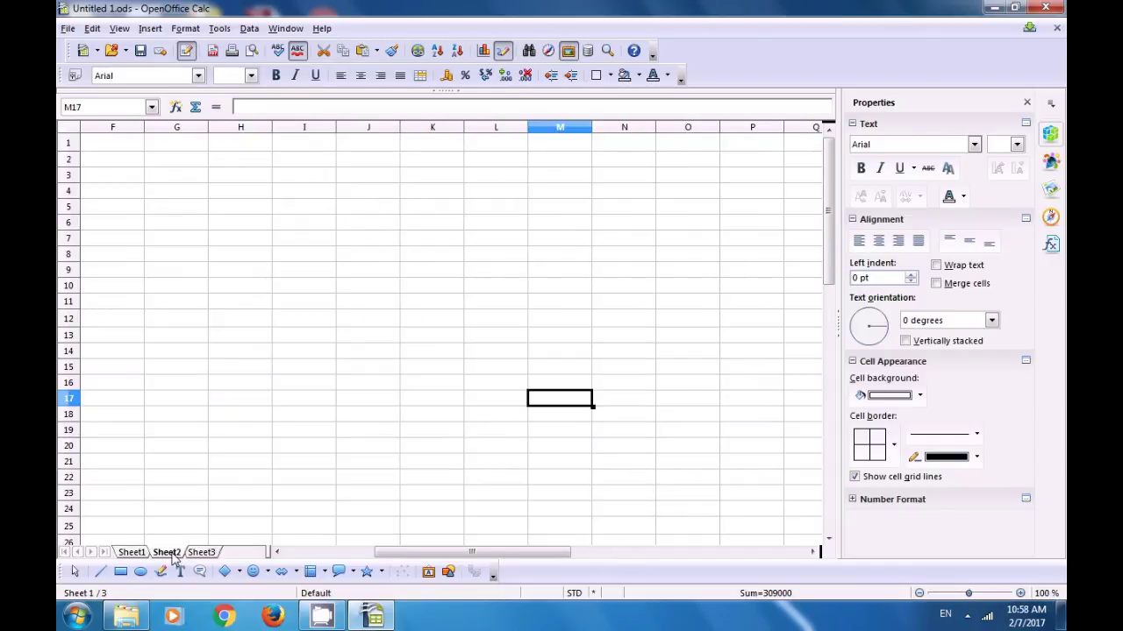
pyautogui.click(113, 144)
pyautogui.rightClick(114, 144)
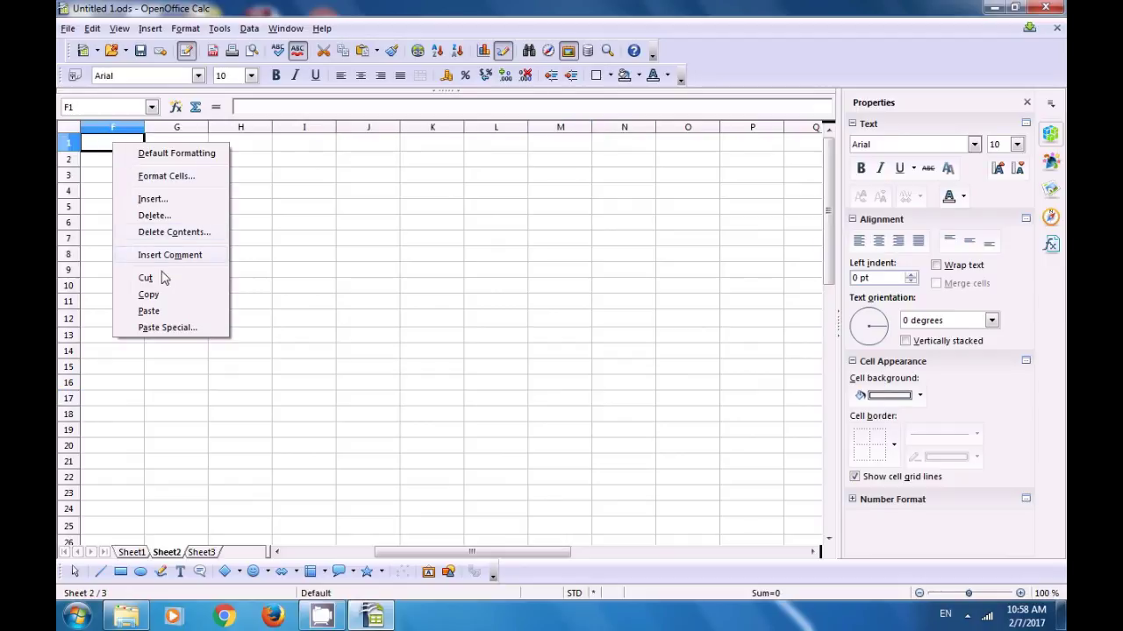
pyautogui.click(151, 310)
pyautogui.click(180, 254)
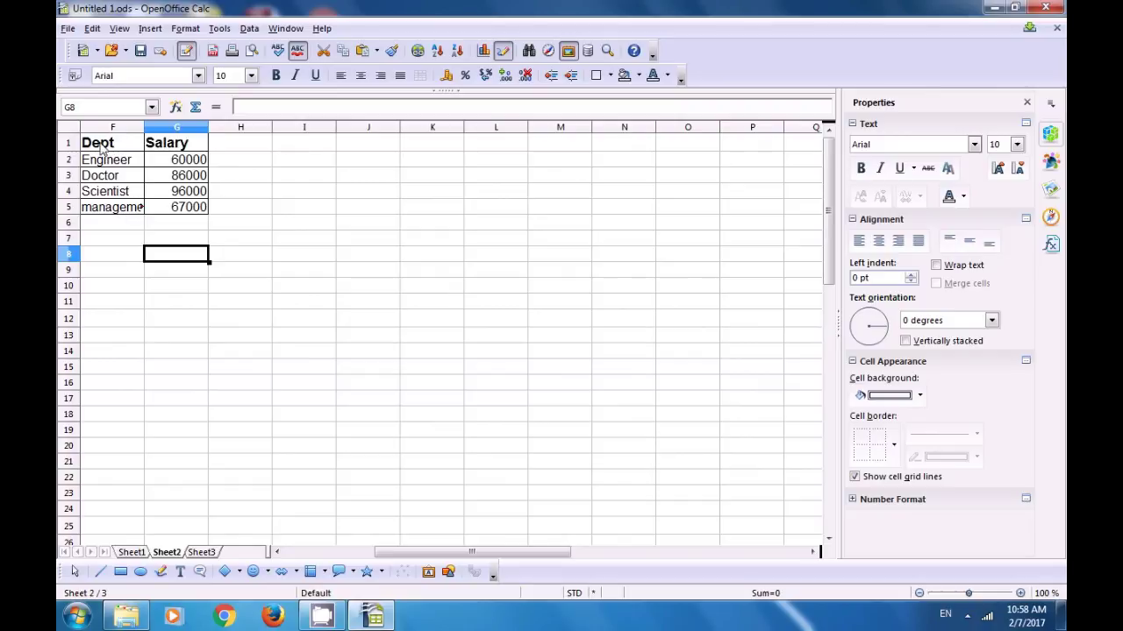
# Start a chart from the Dept and Salary table F1:G5, choosing the normal Column type with realistic 3D look and Cylinder shape.
pyautogui.moveTo(103, 148); pyautogui.dragTo(178, 215)
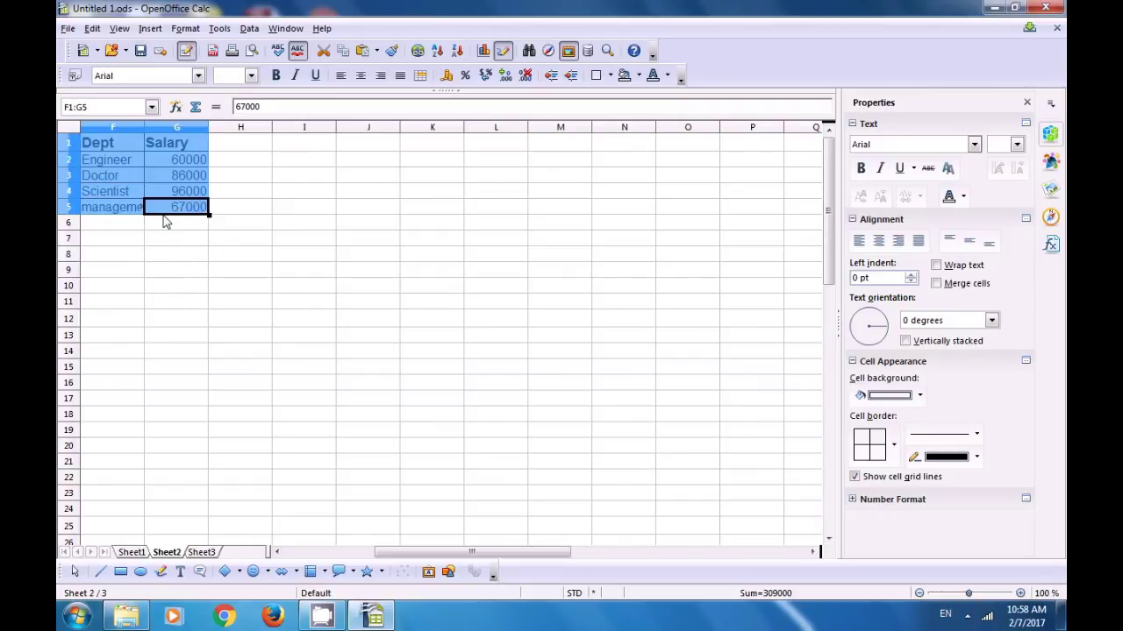
pyautogui.click(151, 30)
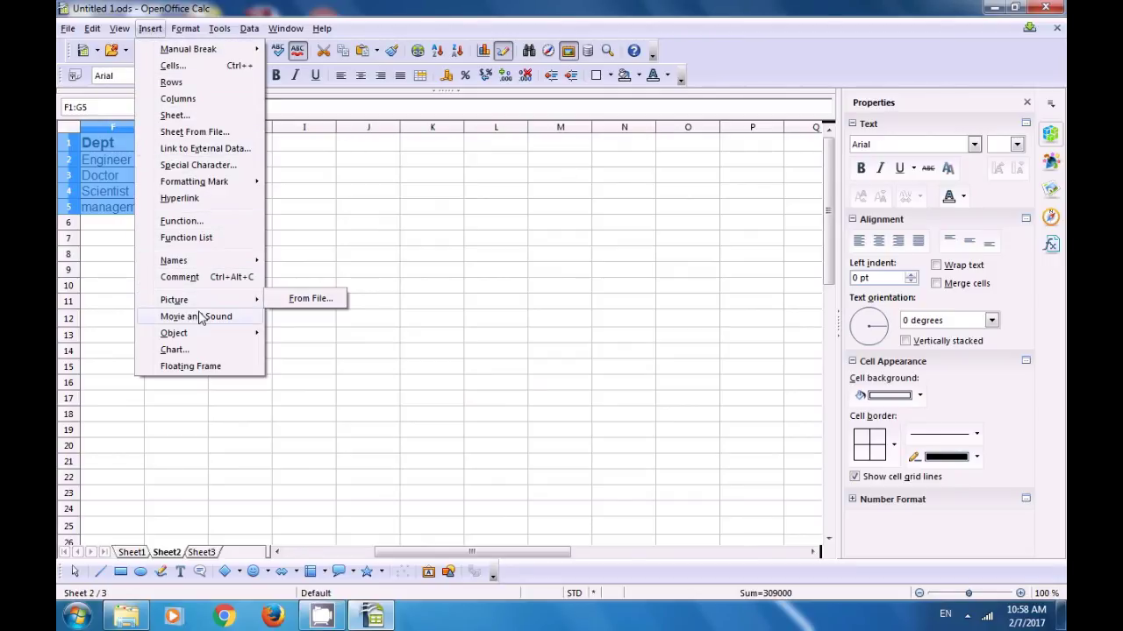
pyautogui.moveTo(205, 334)
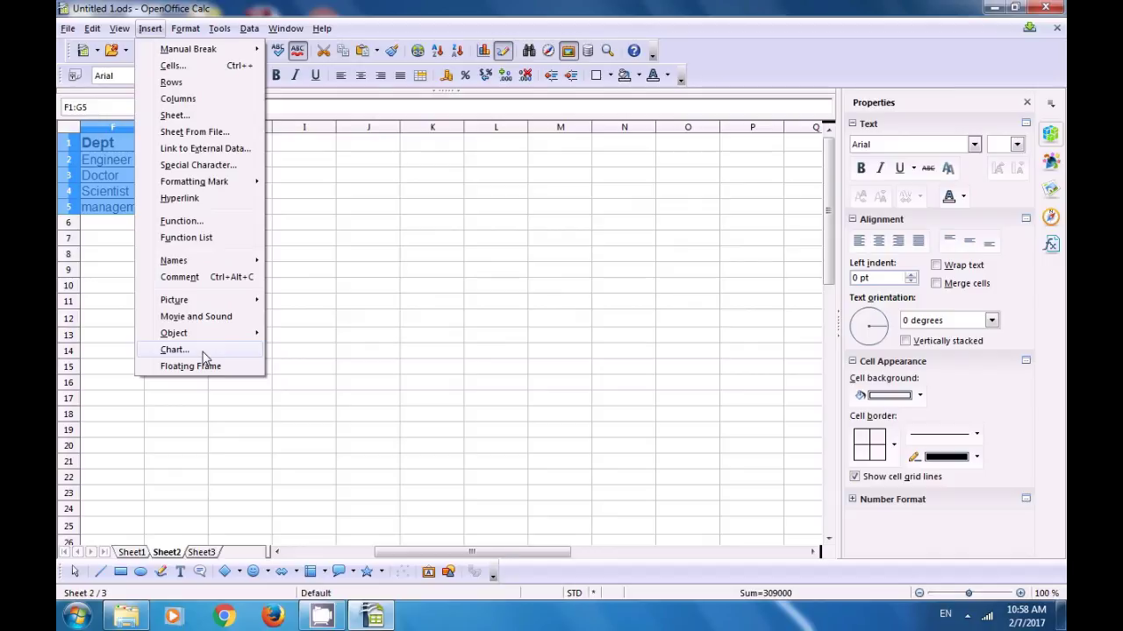
pyautogui.click(202, 352)
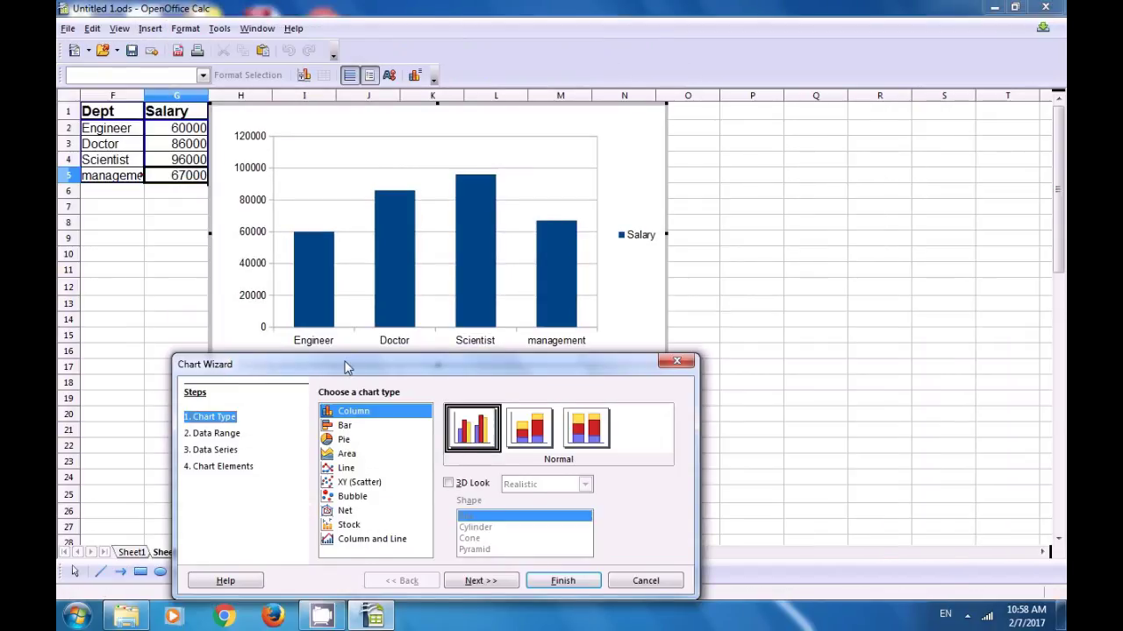
pyautogui.moveTo(342, 365); pyautogui.dragTo(325, 216)
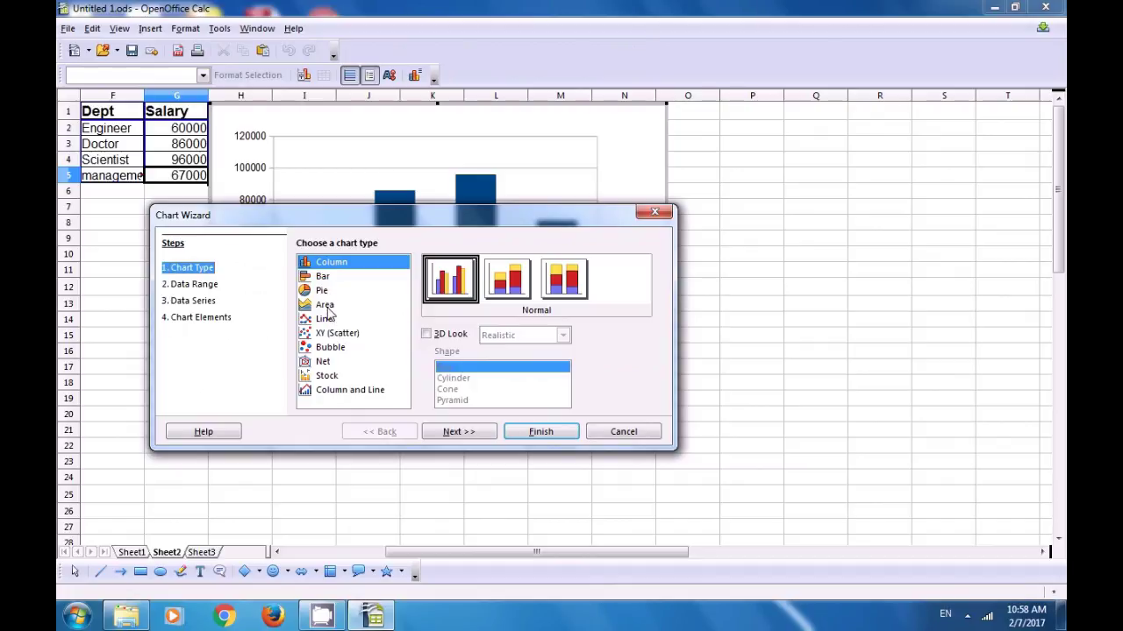
pyautogui.click(323, 278)
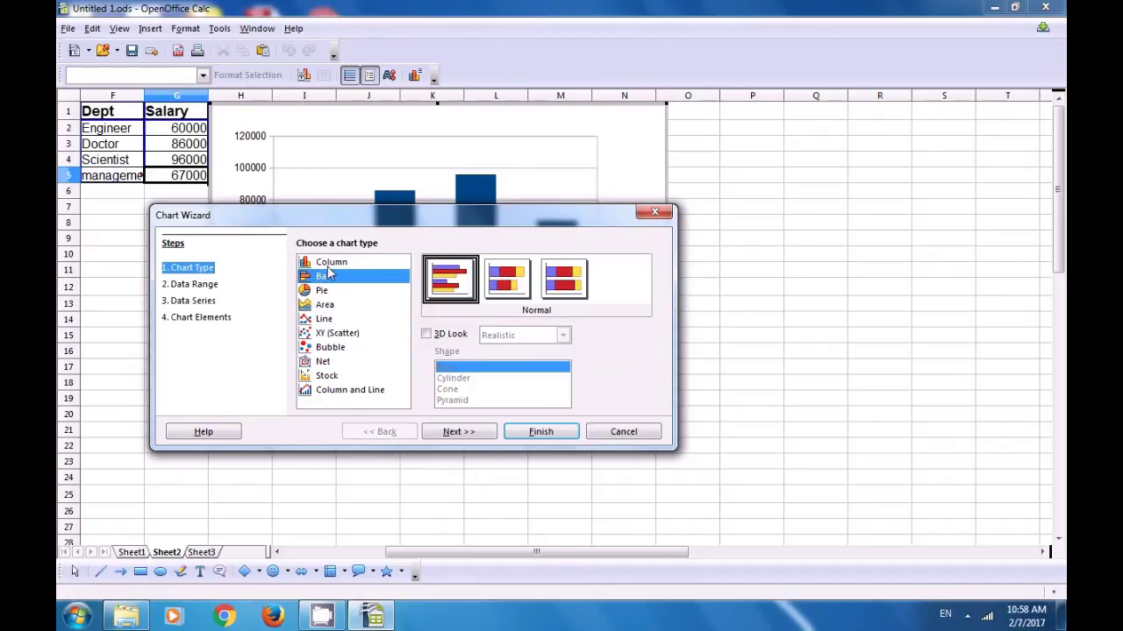
pyautogui.click(330, 264)
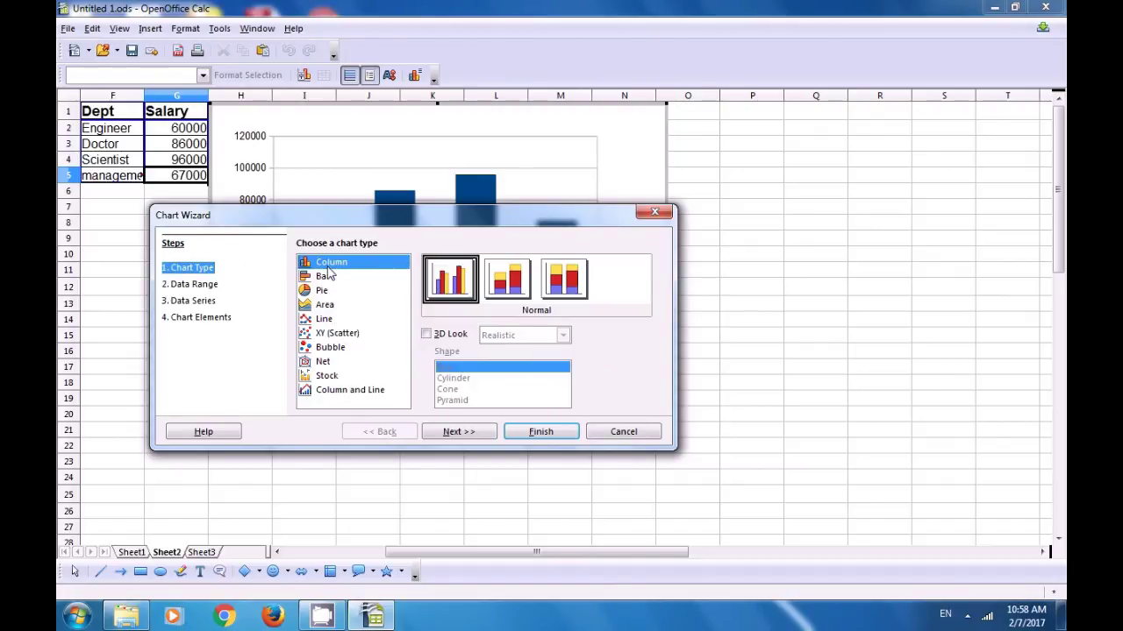
pyautogui.click(427, 335)
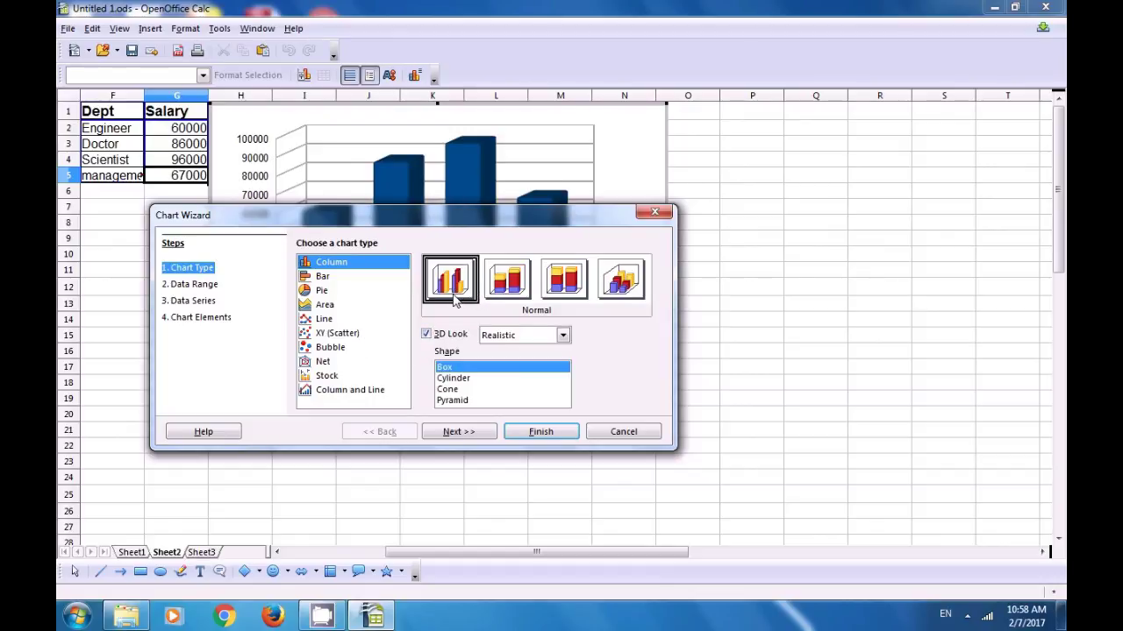
pyautogui.click(452, 380)
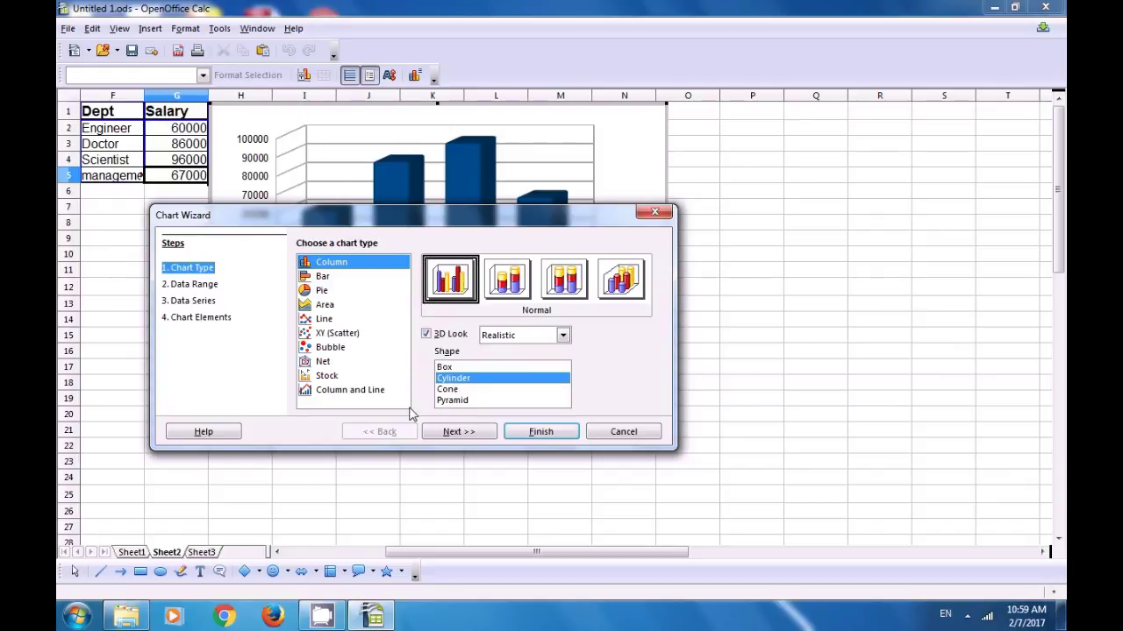
# Try the data series in rows, set them back to columns, and check the Salary series' Y-values range.
pyautogui.click(458, 433)
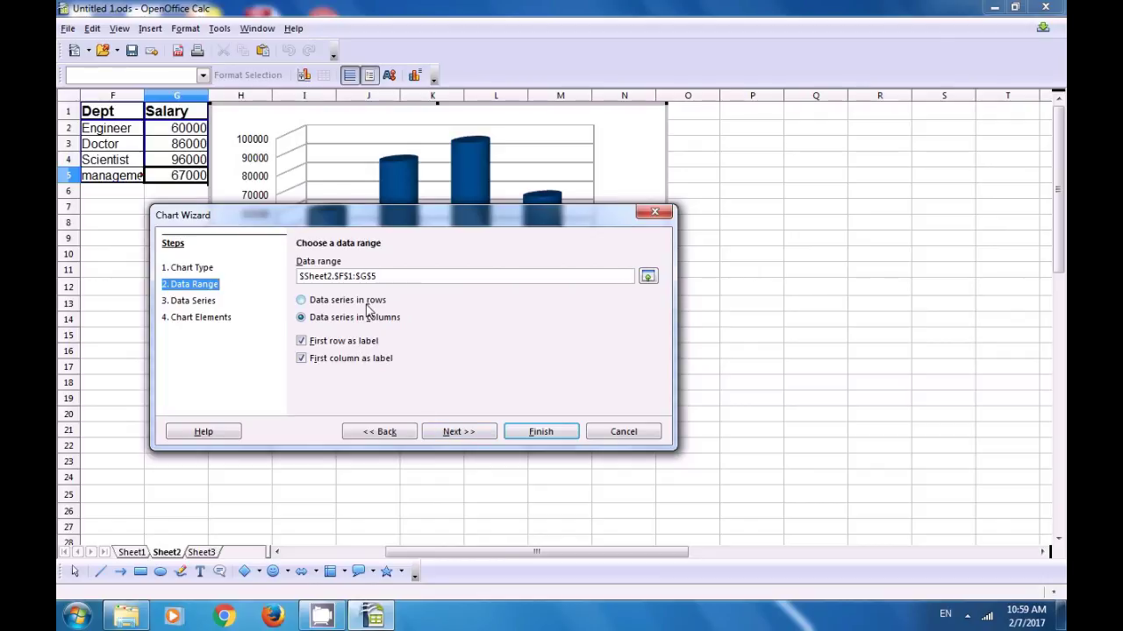
pyautogui.click(301, 301)
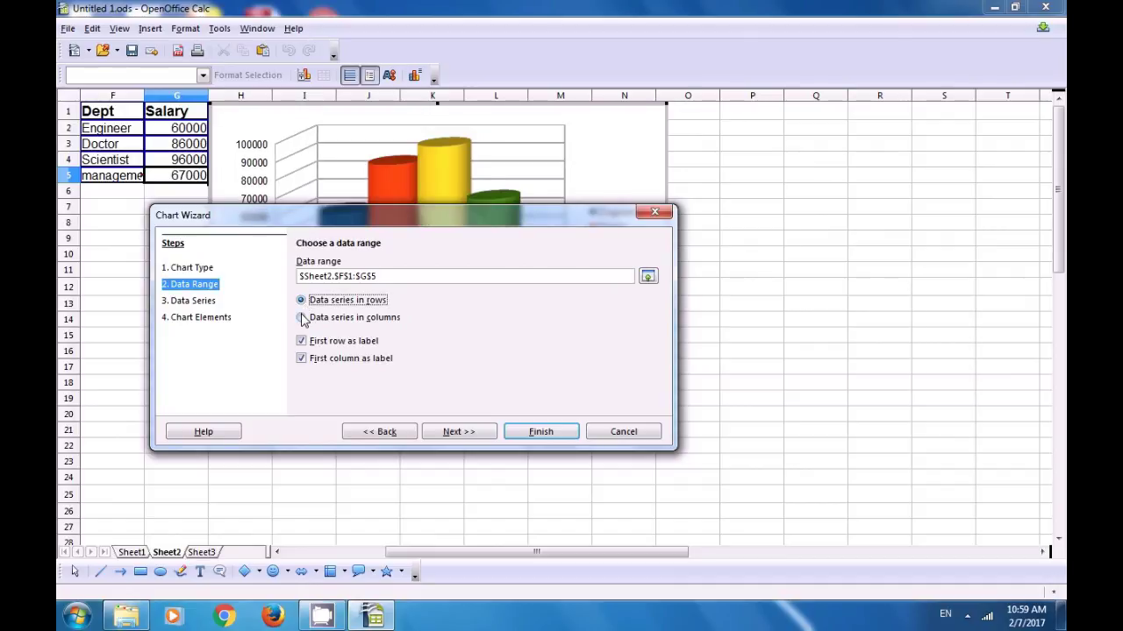
pyautogui.click(302, 319)
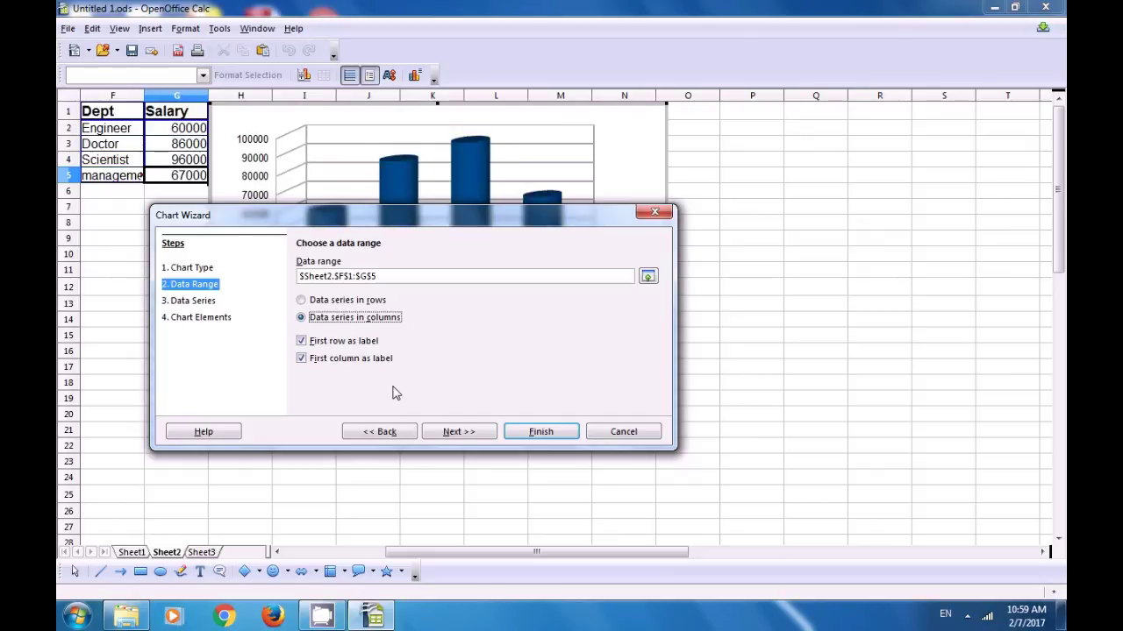
pyautogui.click(466, 432)
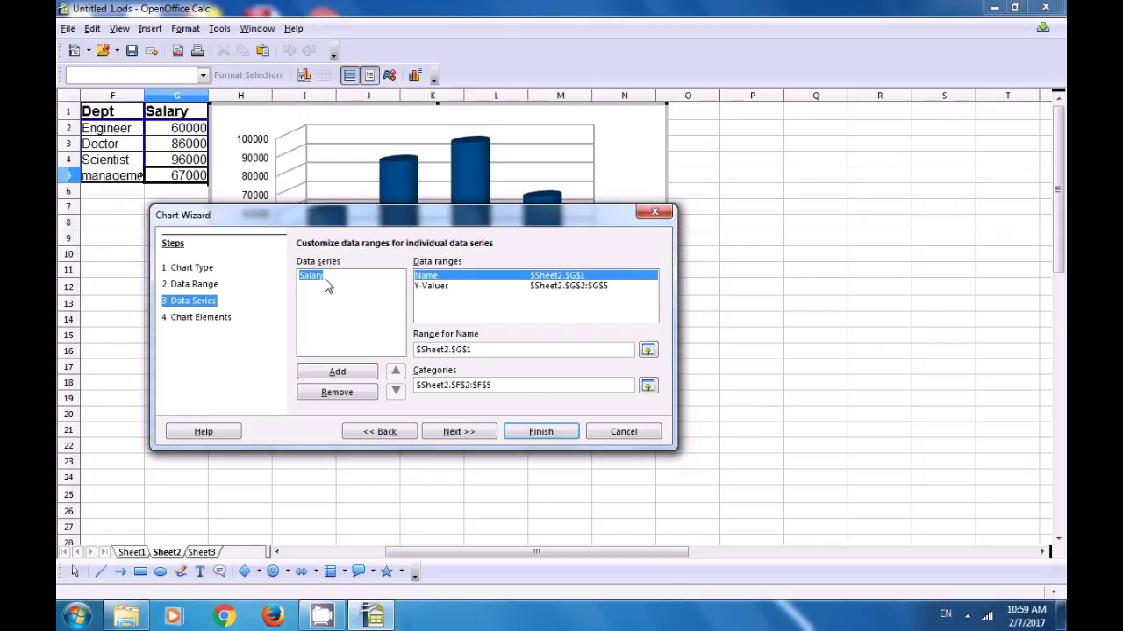
pyautogui.click(424, 290)
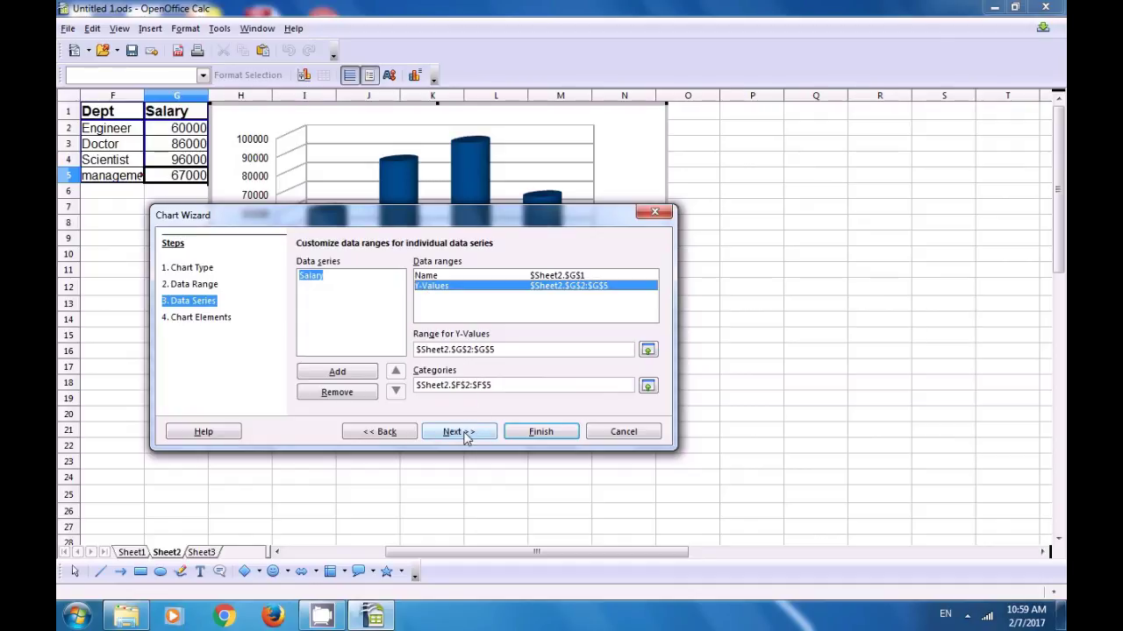
pyautogui.click(466, 438)
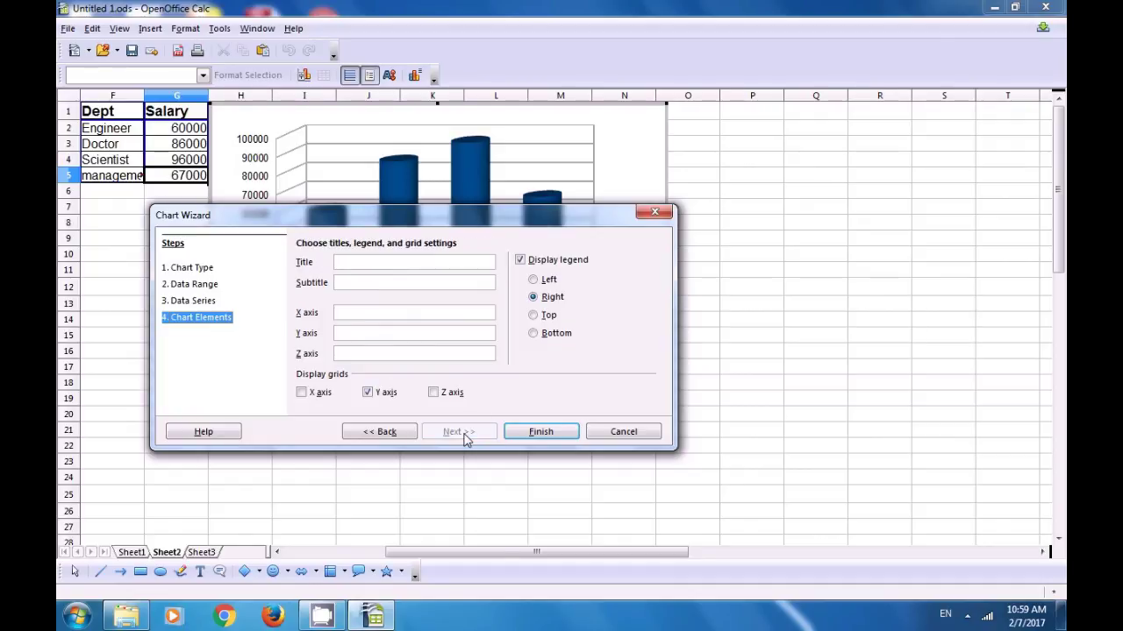
# Title the chart "salary graph" with its legend set to Right, then finish the chart and leave it deselected.
pyautogui.click(388, 264)
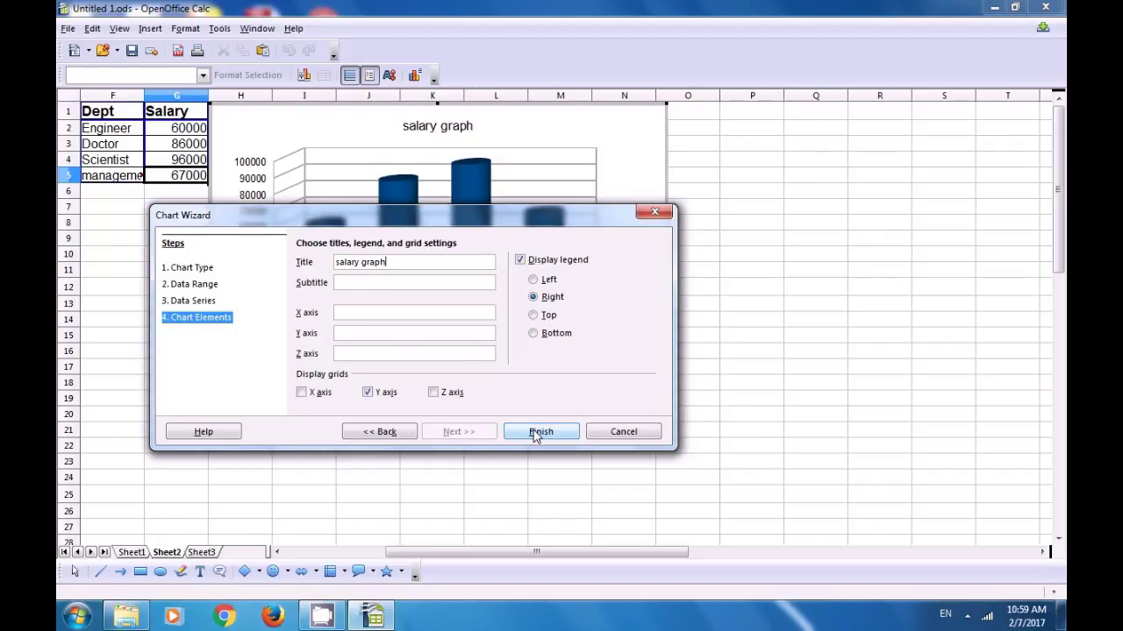
pyautogui.click(534, 280)
pyautogui.click(534, 298)
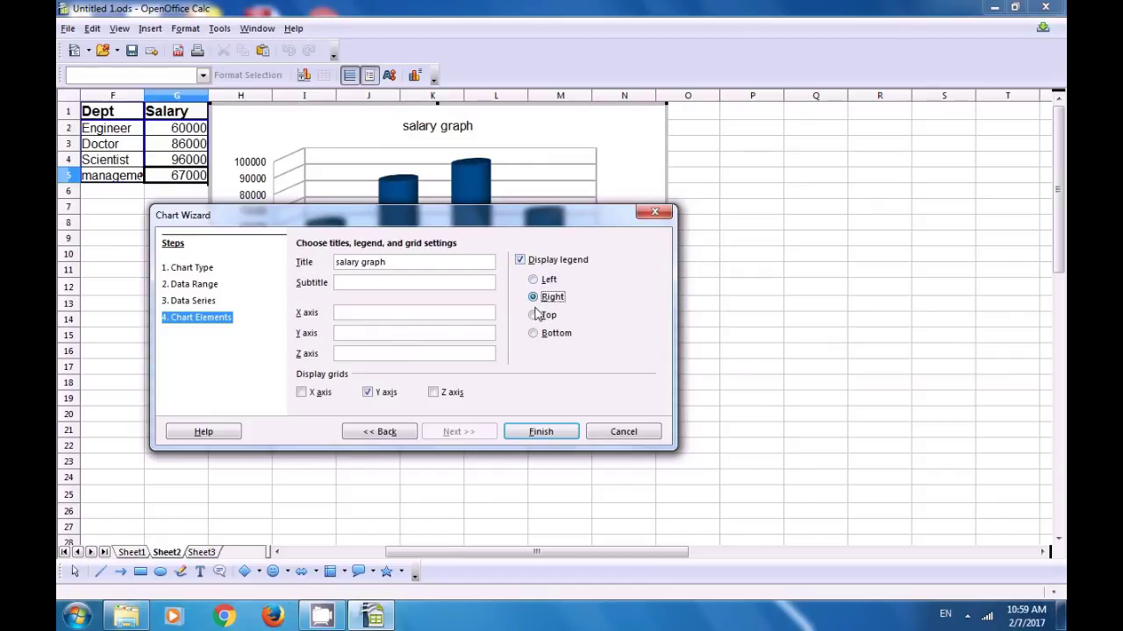
pyautogui.click(534, 315)
pyautogui.click(533, 333)
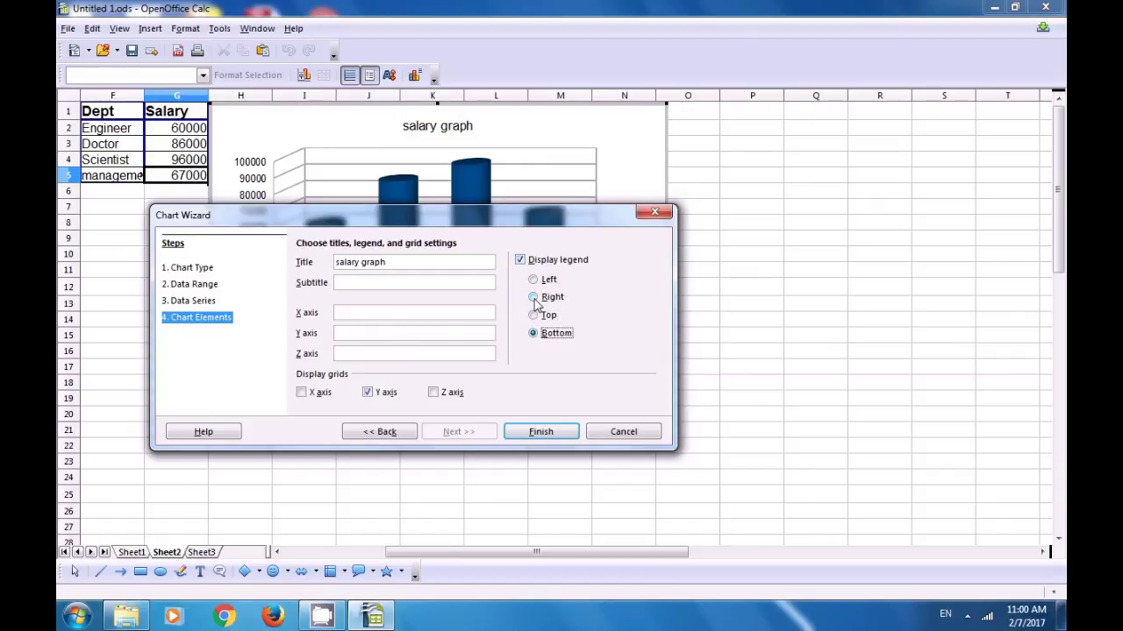
pyautogui.click(533, 298)
pyautogui.click(537, 430)
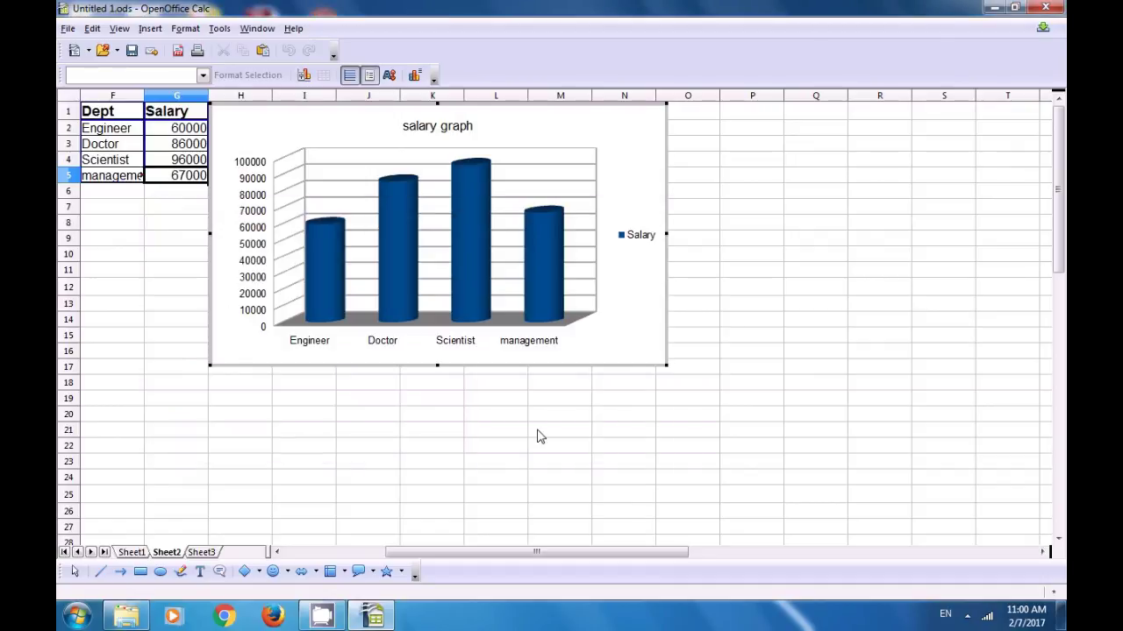
pyautogui.click(495, 409)
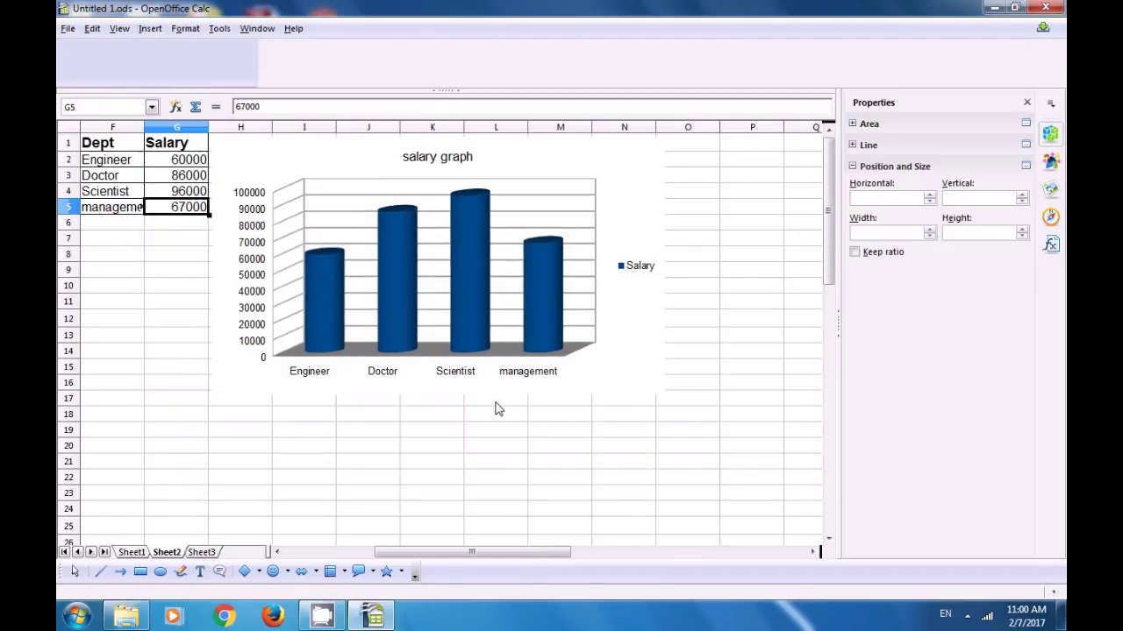
pyautogui.click(303, 379)
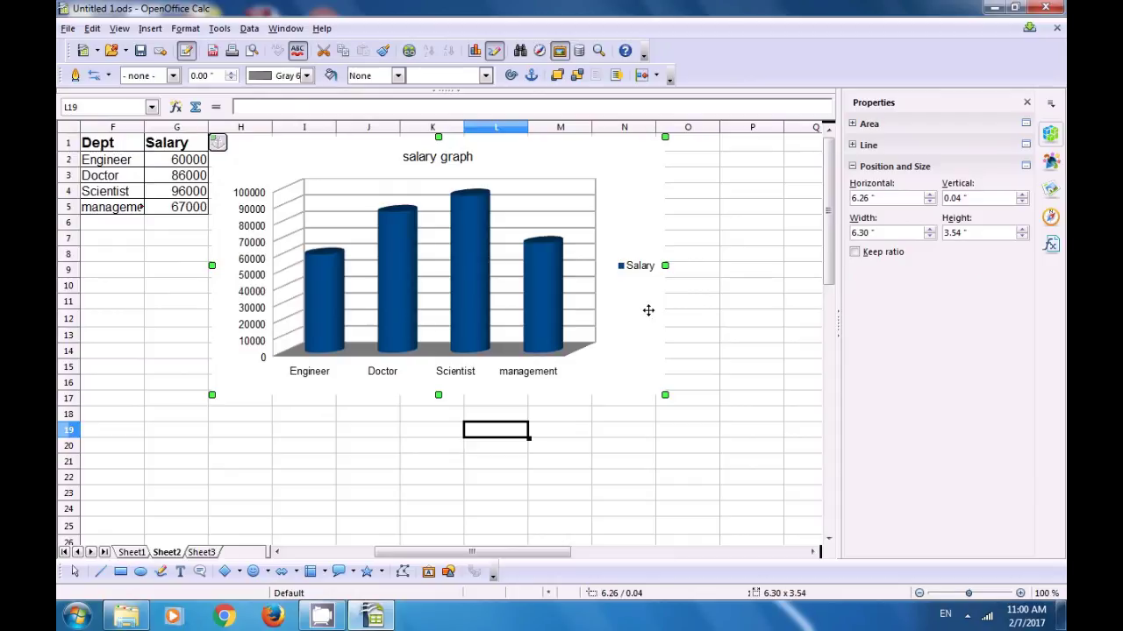
pyautogui.click(704, 303)
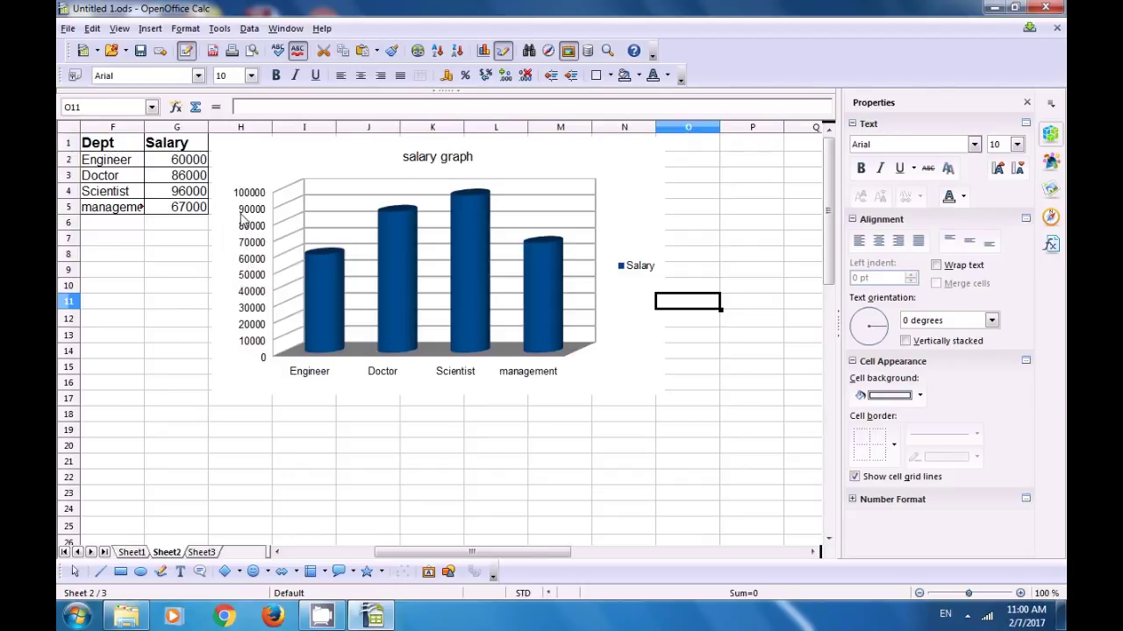
# Insert a new OpenOffice 4.1.2 Presentation OLE object at cell H18, below the salary chart.
pyautogui.click(246, 428)
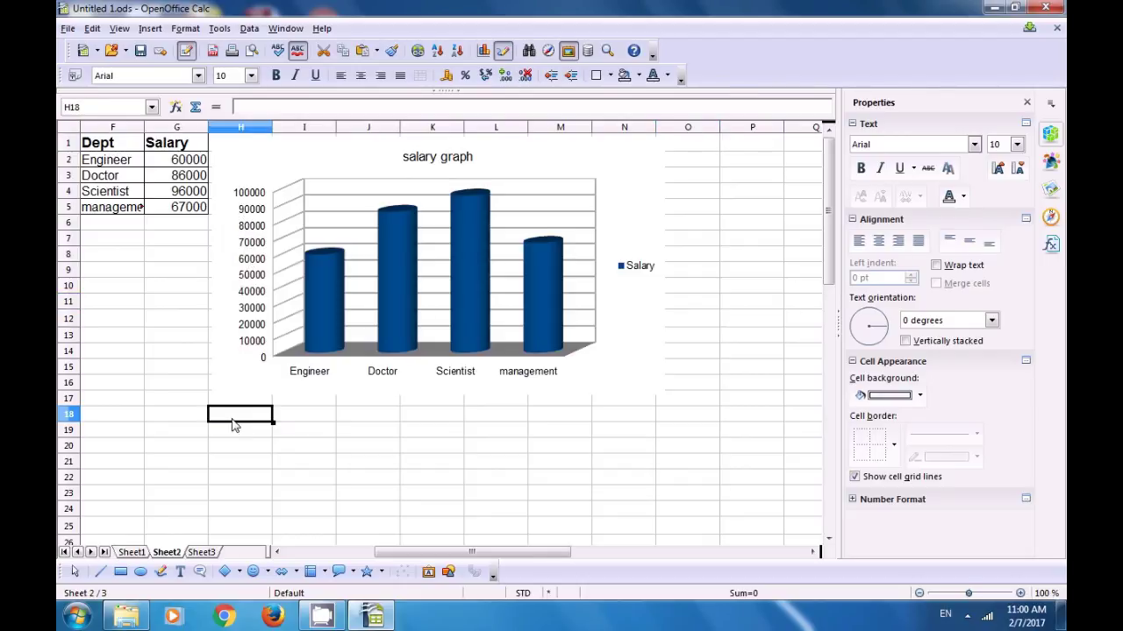
pyautogui.click(147, 29)
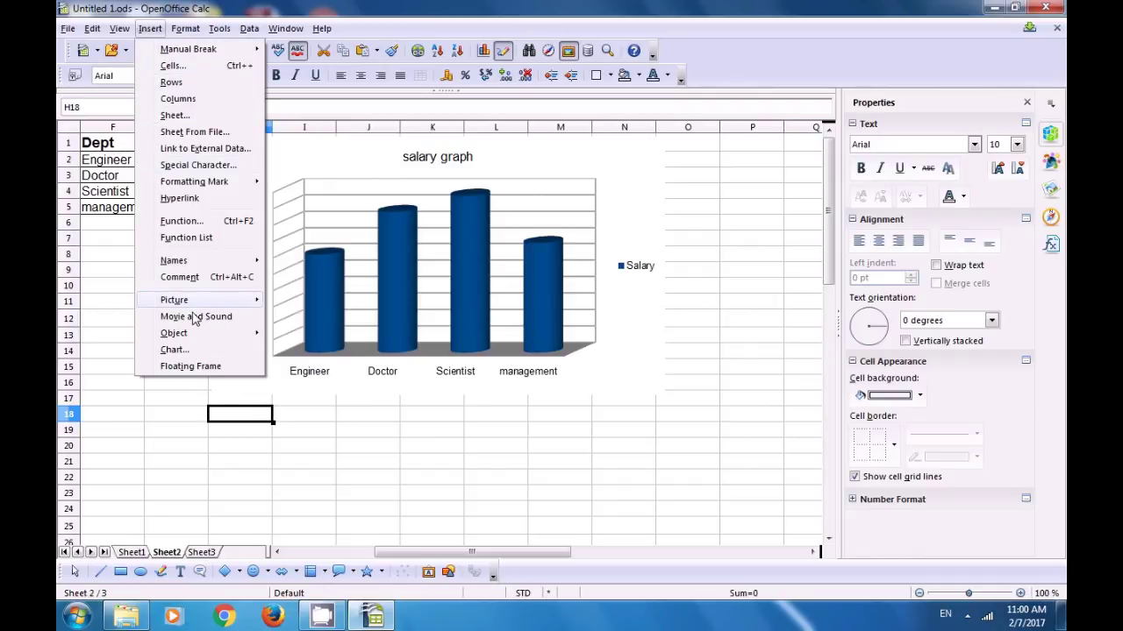
pyautogui.moveTo(197, 341)
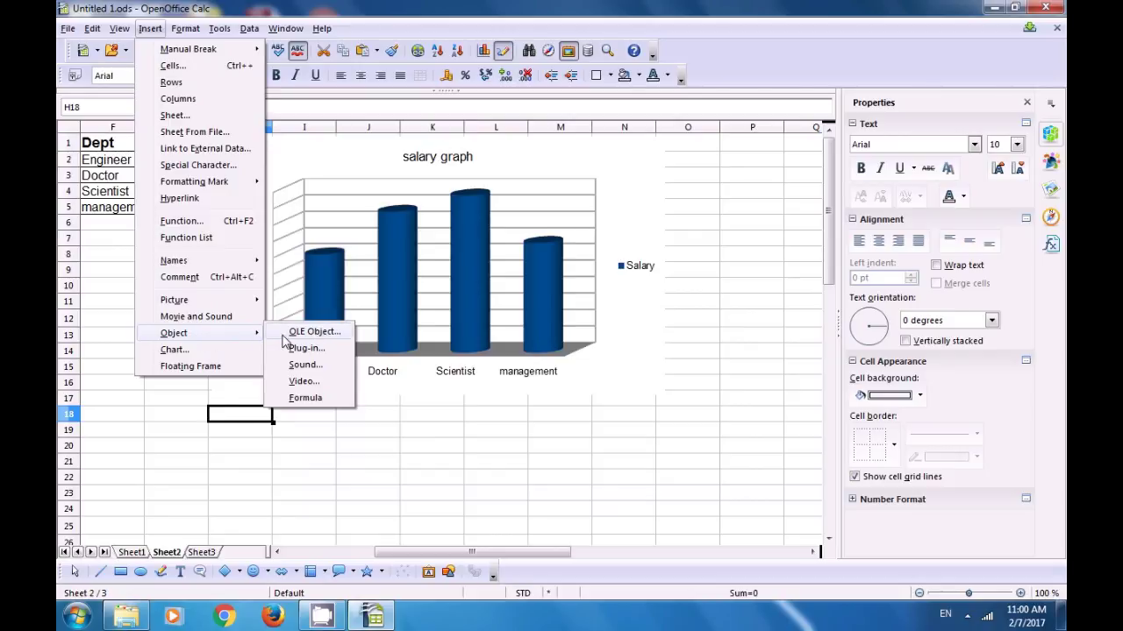
pyautogui.click(313, 332)
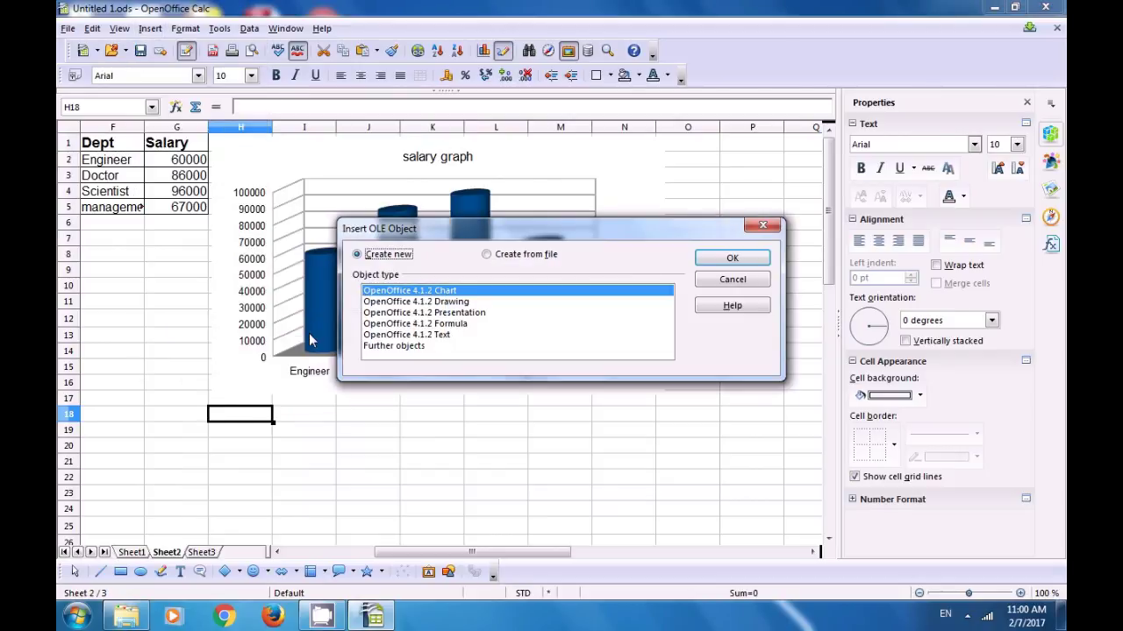
pyautogui.click(442, 314)
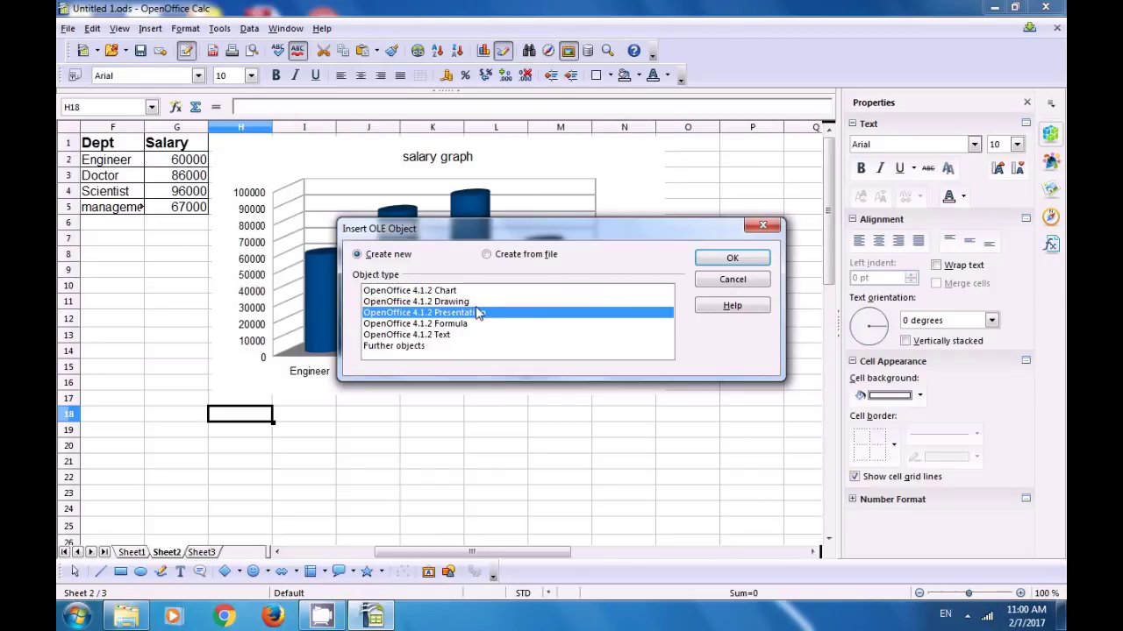
pyautogui.click(731, 259)
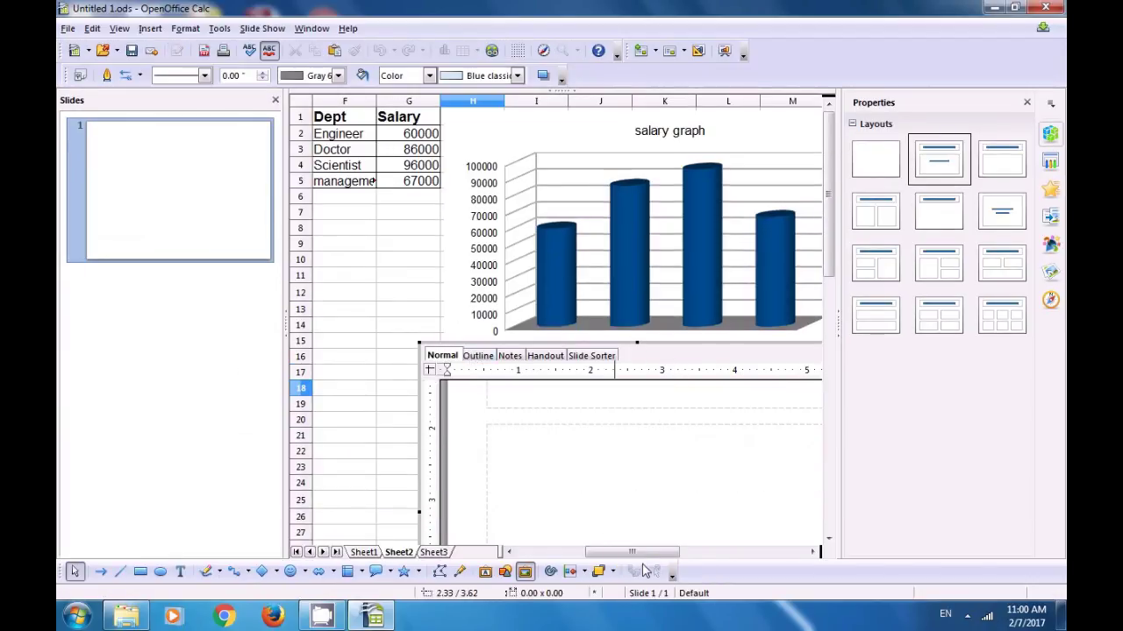
# Enter the slide title "Spreadsheet" in the embedded presentation's Outline view and return to the sheet.
pyautogui.moveTo(636, 552)
pyautogui.mouseDown()
pyautogui.moveTo(707, 552)
pyautogui.moveTo(652, 552)
pyautogui.mouseUp()
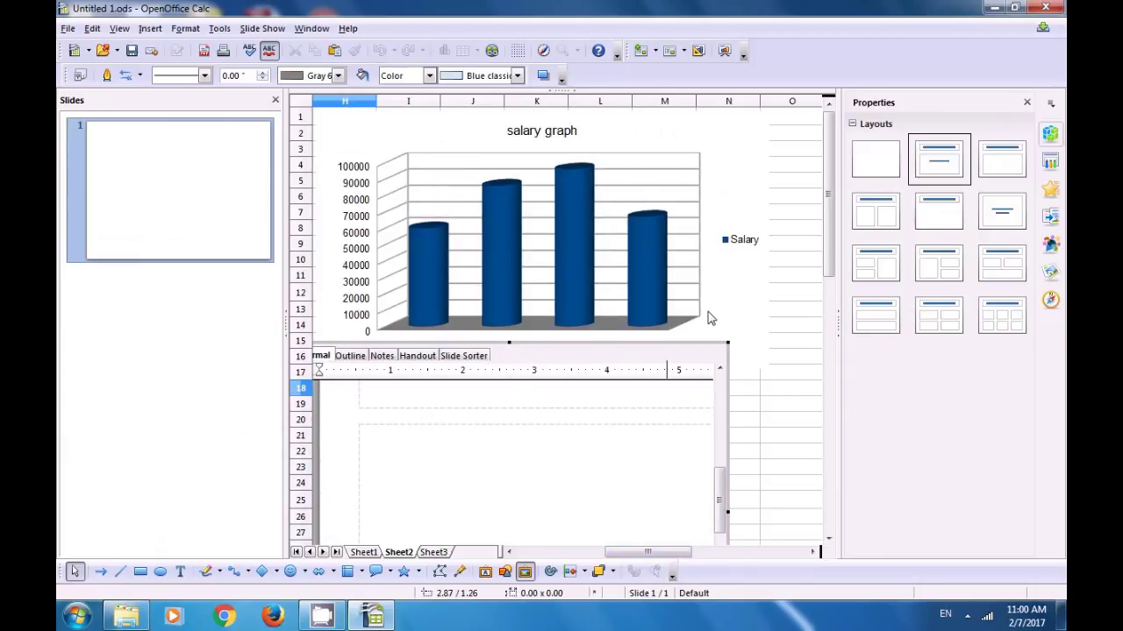
pyautogui.moveTo(830, 258); pyautogui.dragTo(846, 337)
pyautogui.click(638, 450)
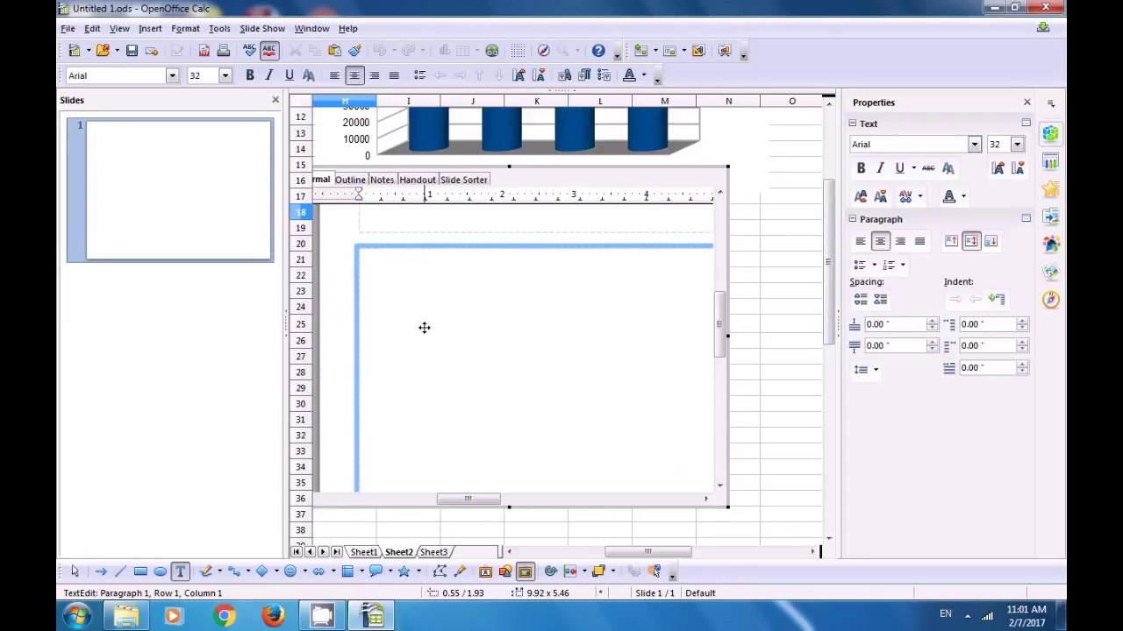
pyautogui.click(357, 181)
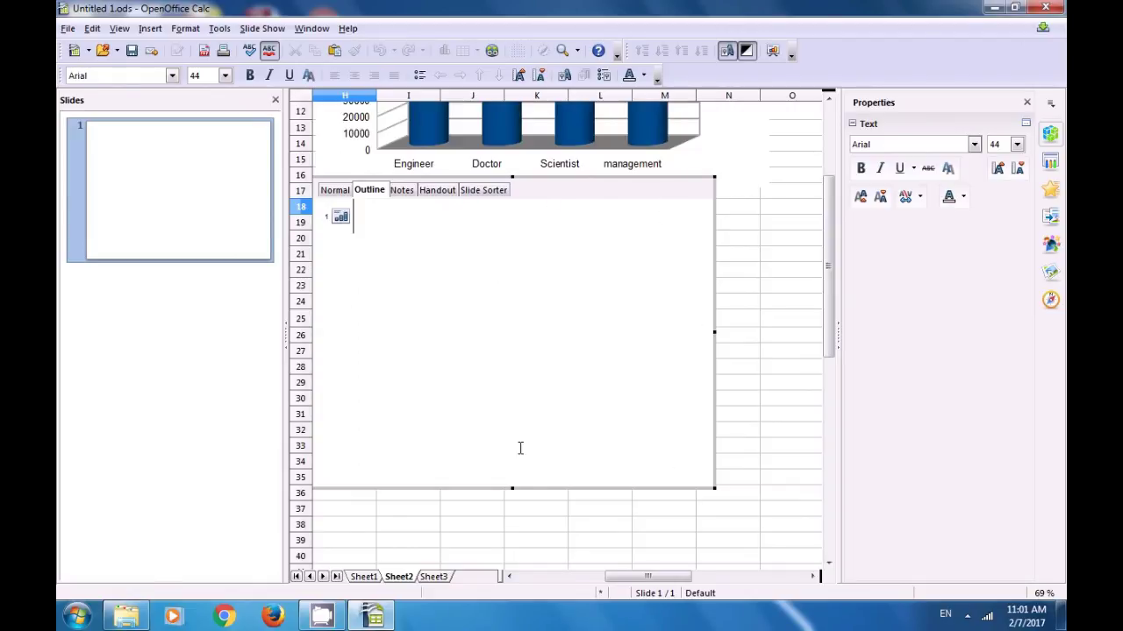
pyautogui.write('Spre')
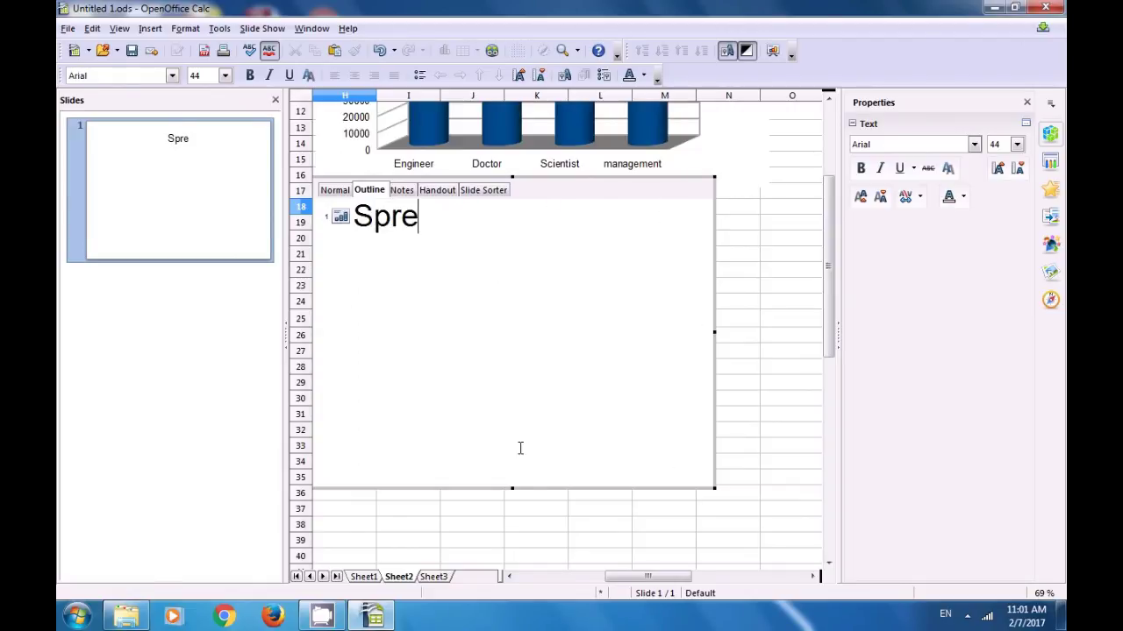
pyautogui.write('adshe')
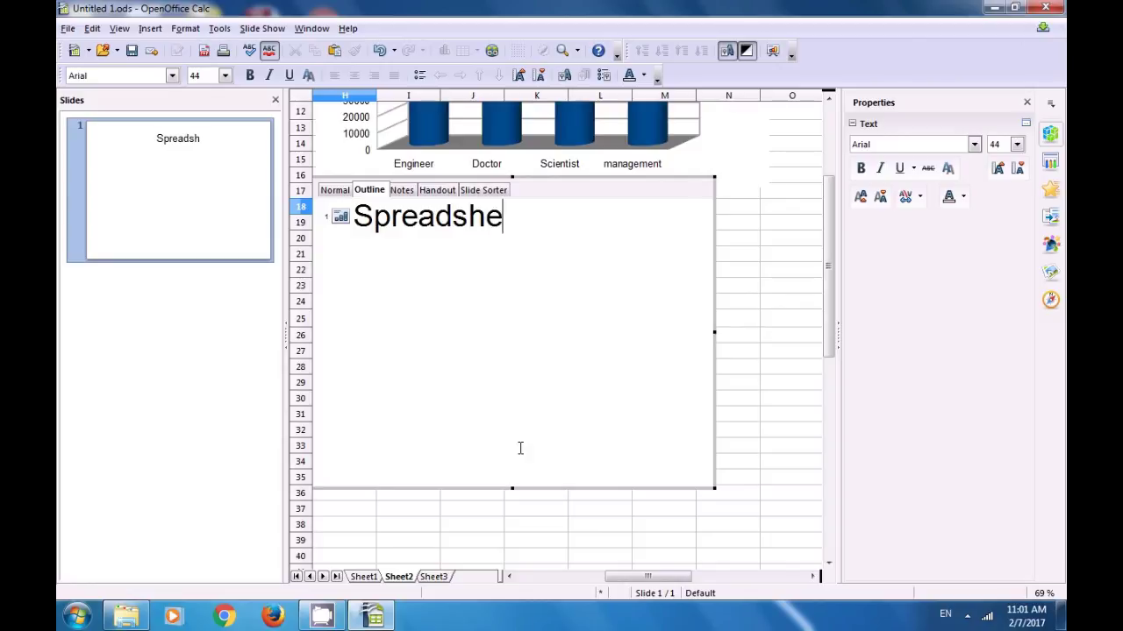
pyautogui.write('et')
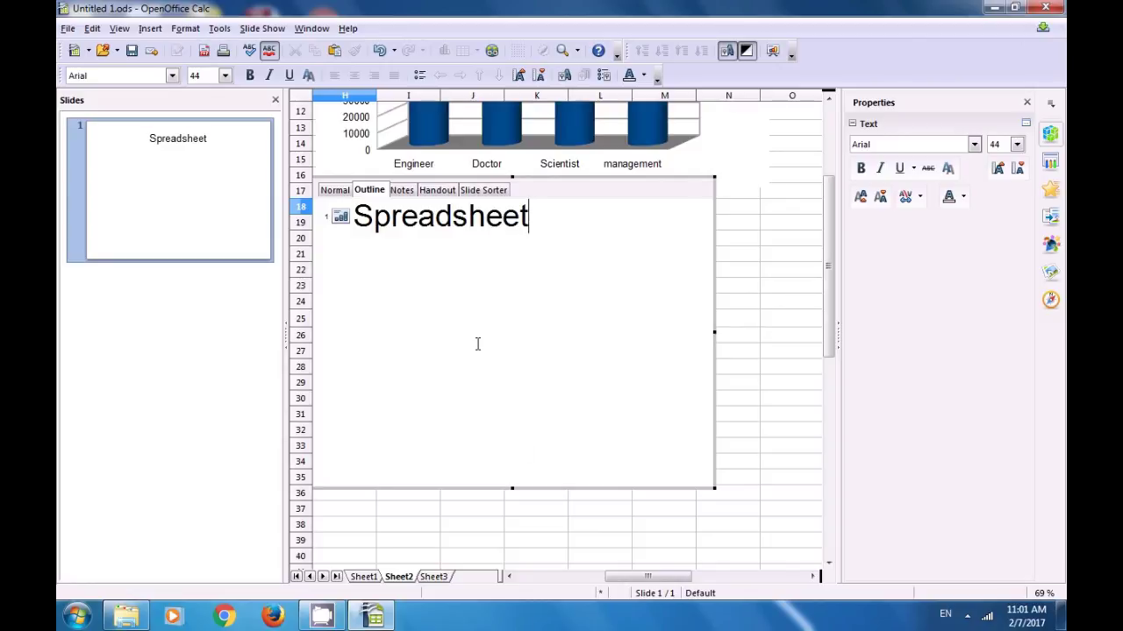
pyautogui.click(766, 305)
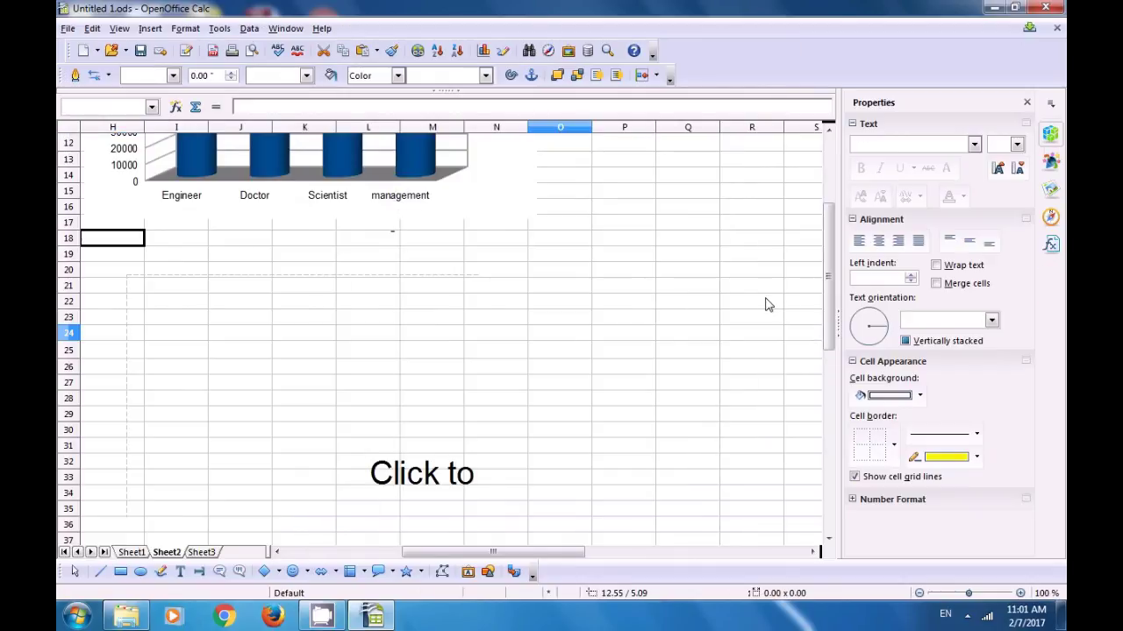
# Delete the embedded presentation object below the salary chart, then select the chart.
pyautogui.scroll(-3, 486, 386)
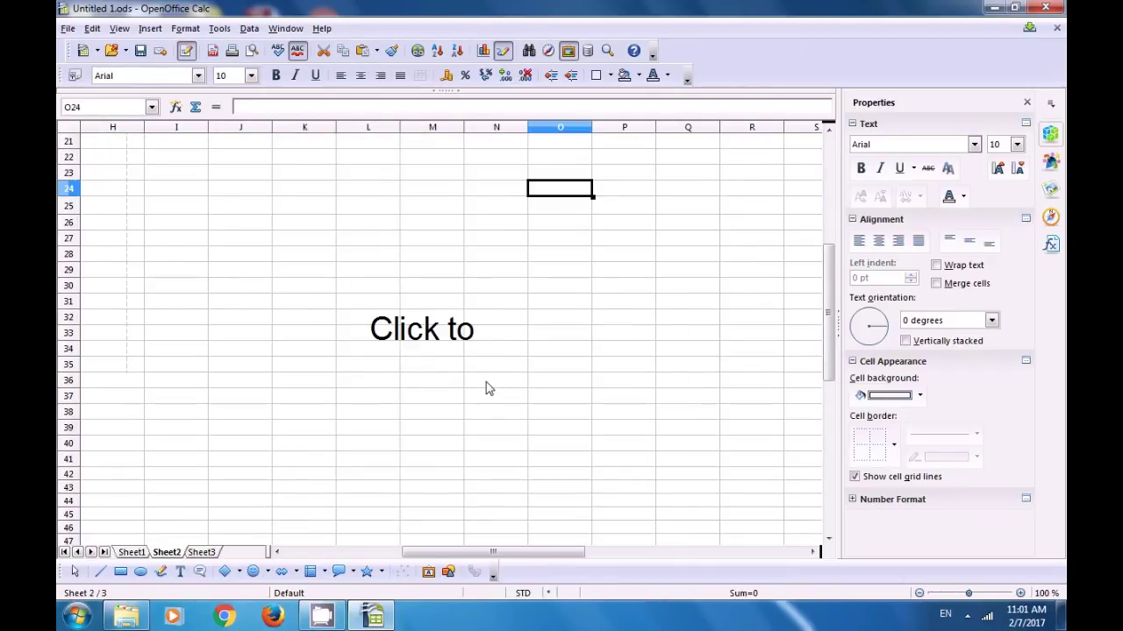
pyautogui.click(441, 331)
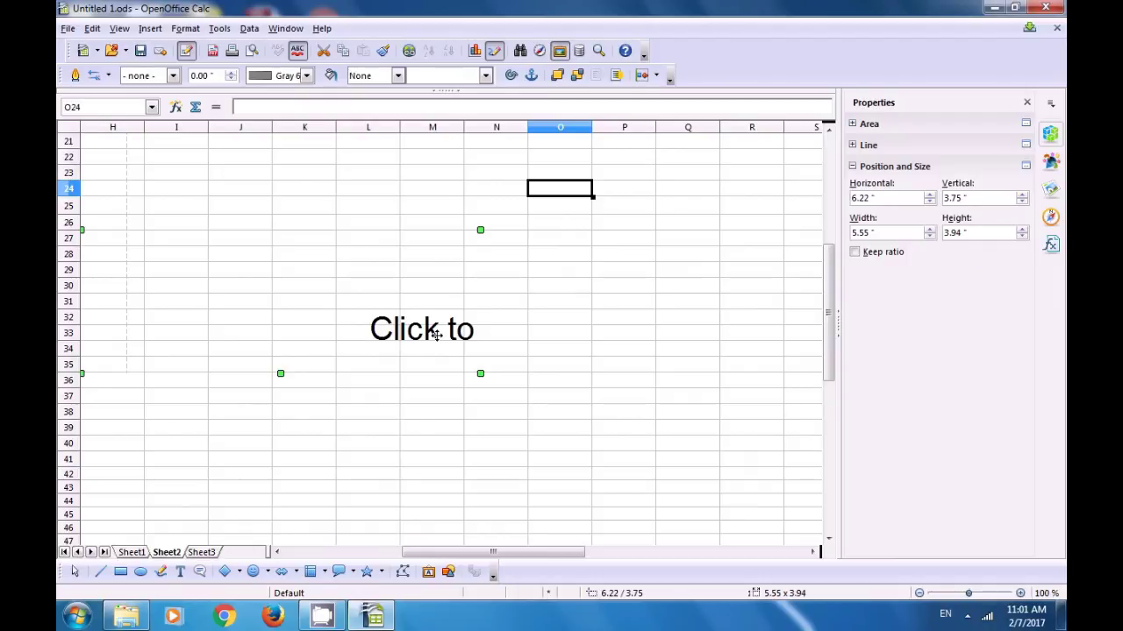
pyautogui.press('Delete')
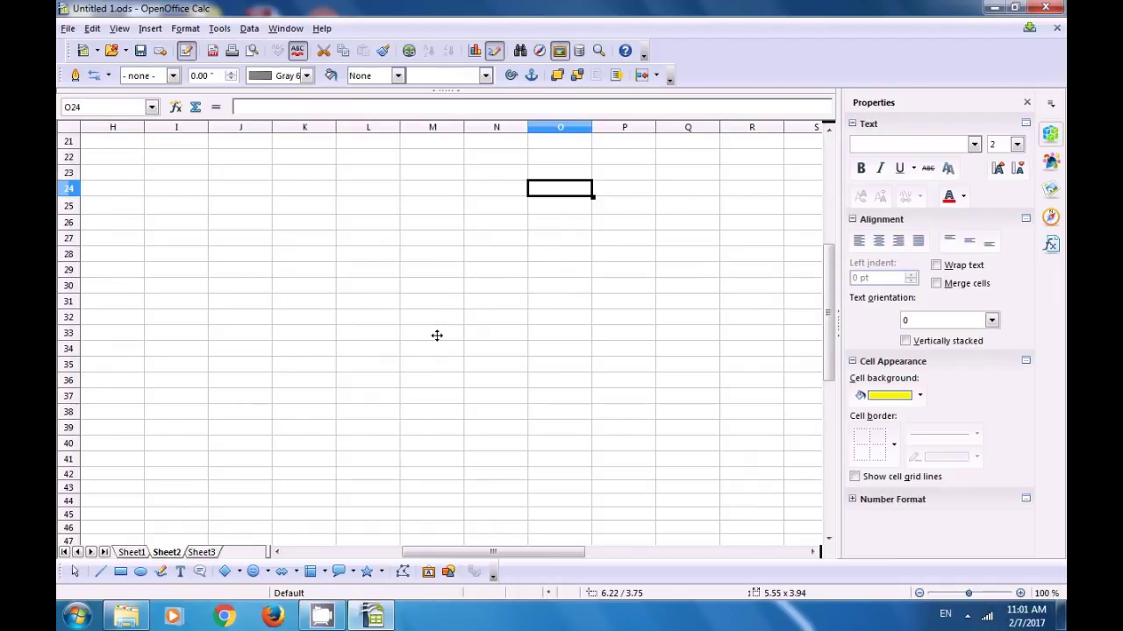
pyautogui.scroll(6, 441, 341)
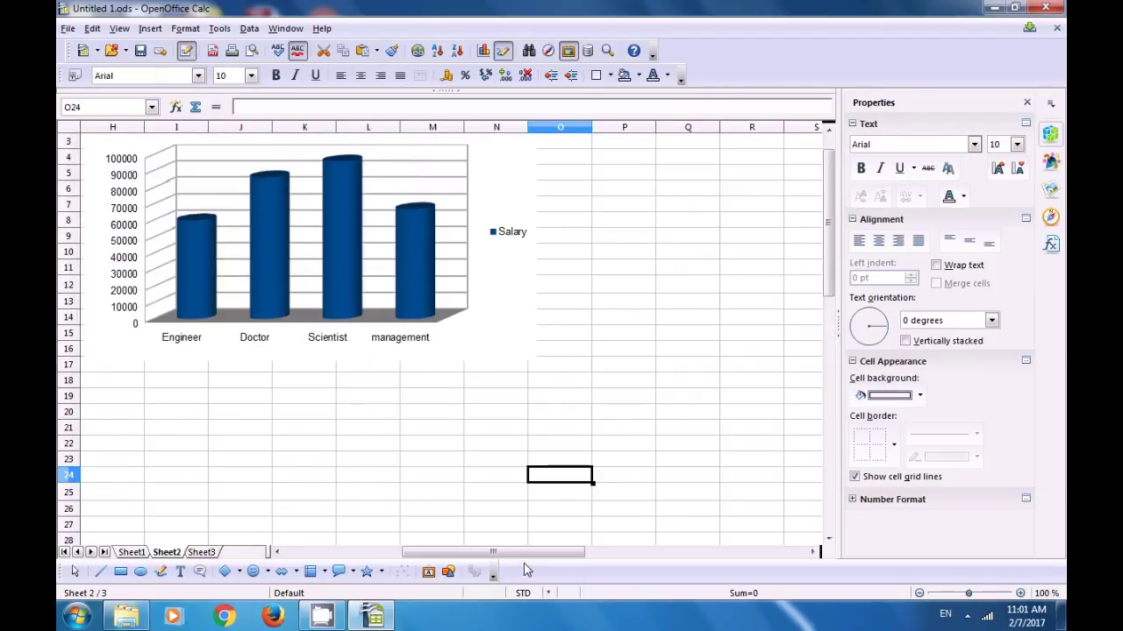
pyautogui.moveTo(526, 553); pyautogui.dragTo(490, 568)
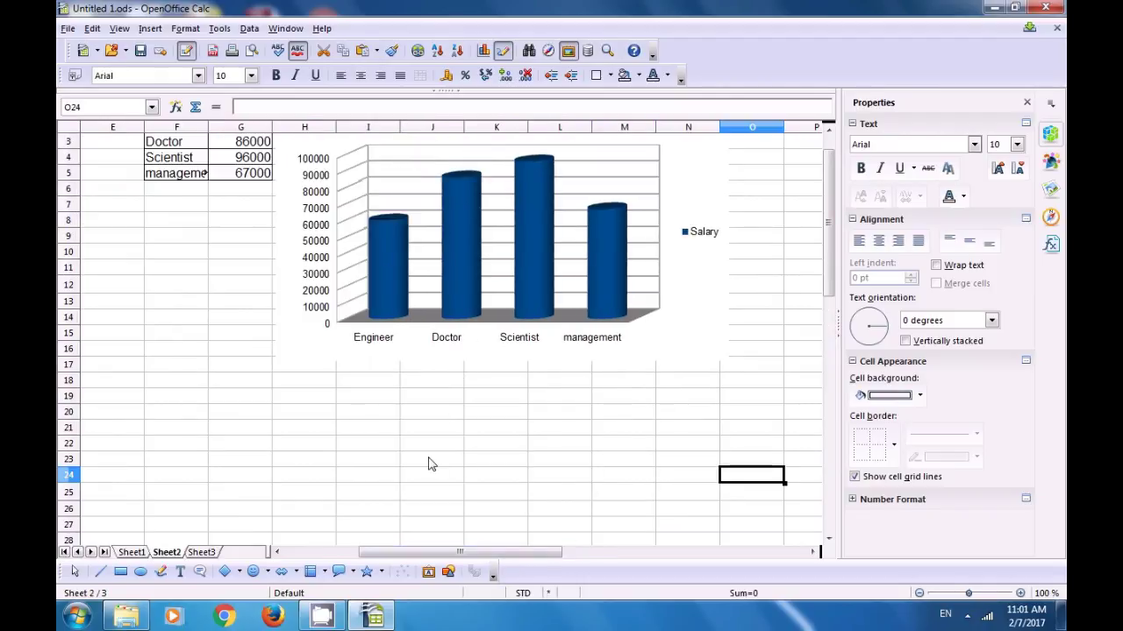
pyautogui.scroll(1, 430, 462)
pyautogui.click(296, 356)
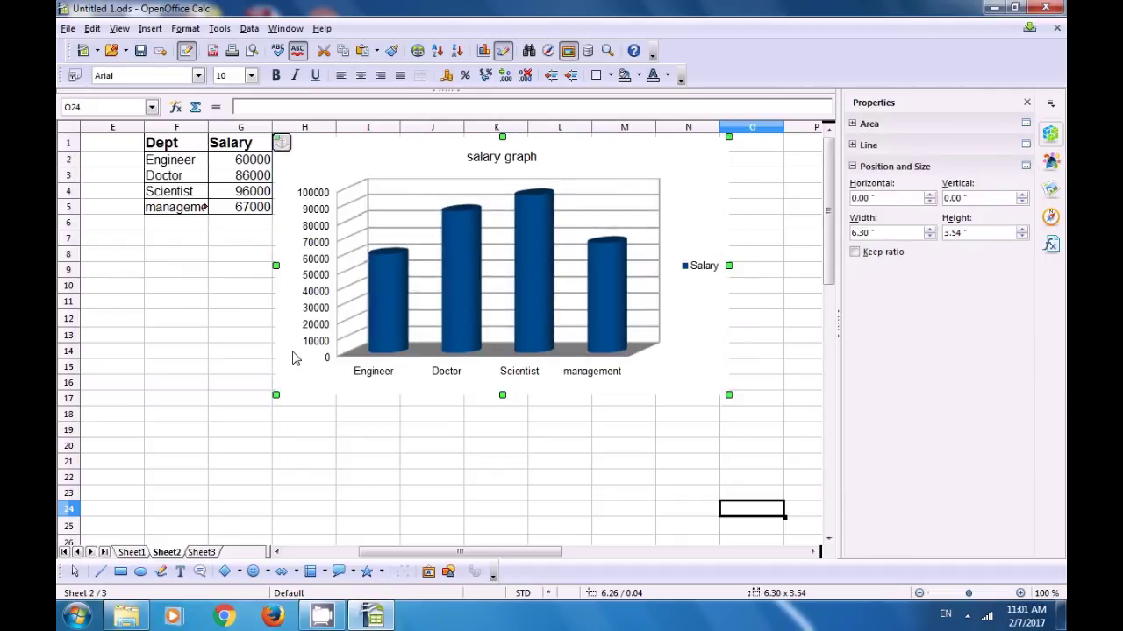
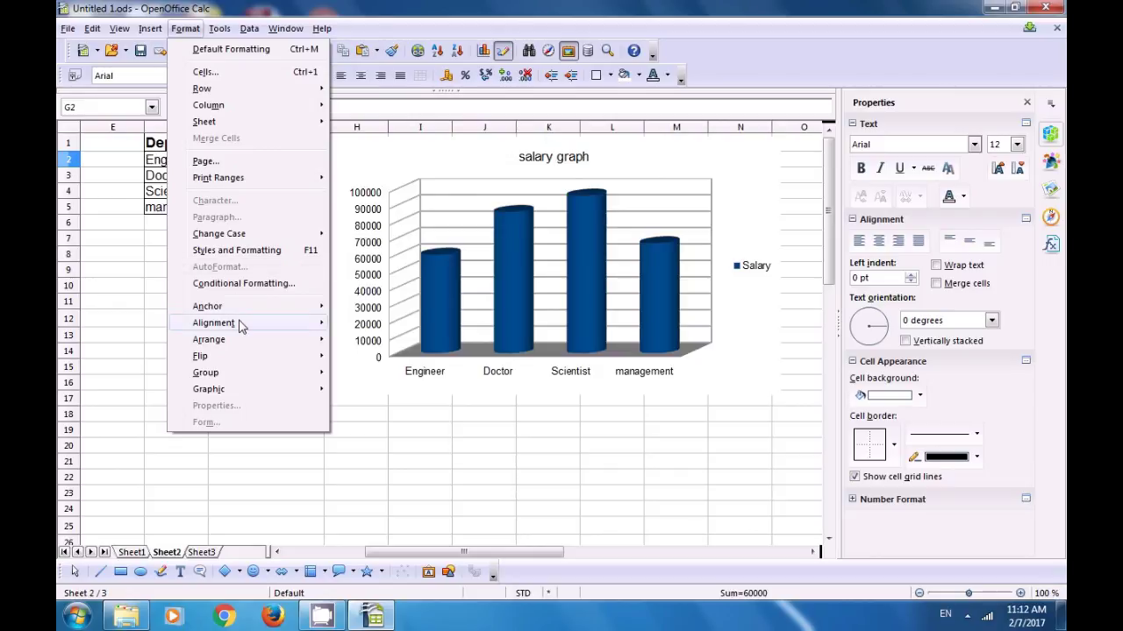
# Left-align the Engineer salary in cell G2, then change its alignment to Centered.
pyautogui.moveTo(239, 325)
pyautogui.click(361, 338)
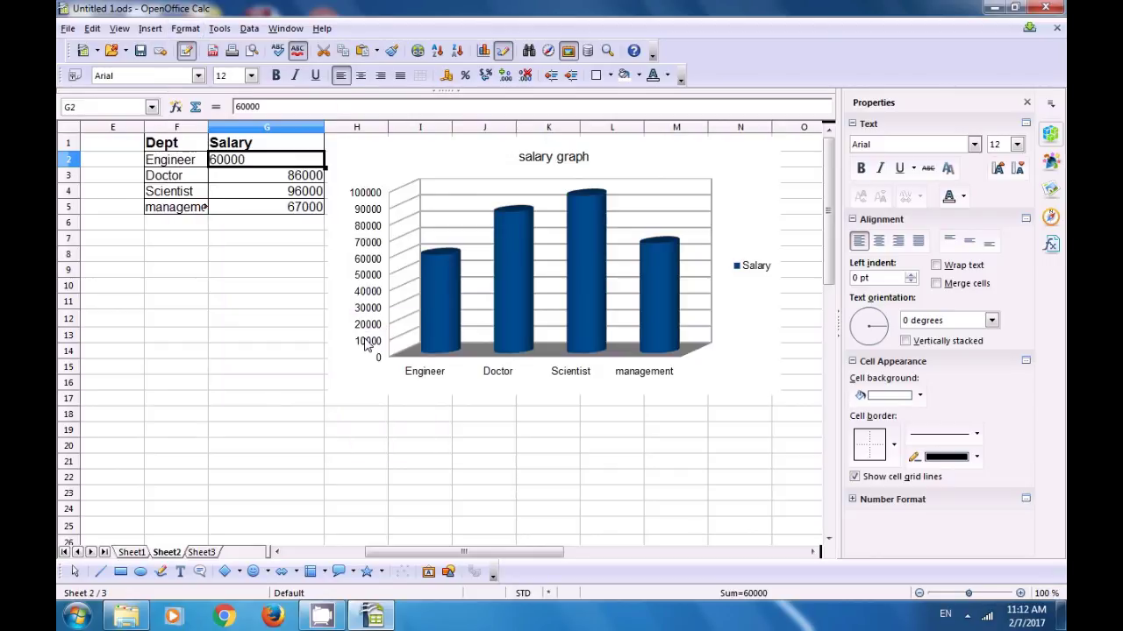
pyautogui.click(260, 270)
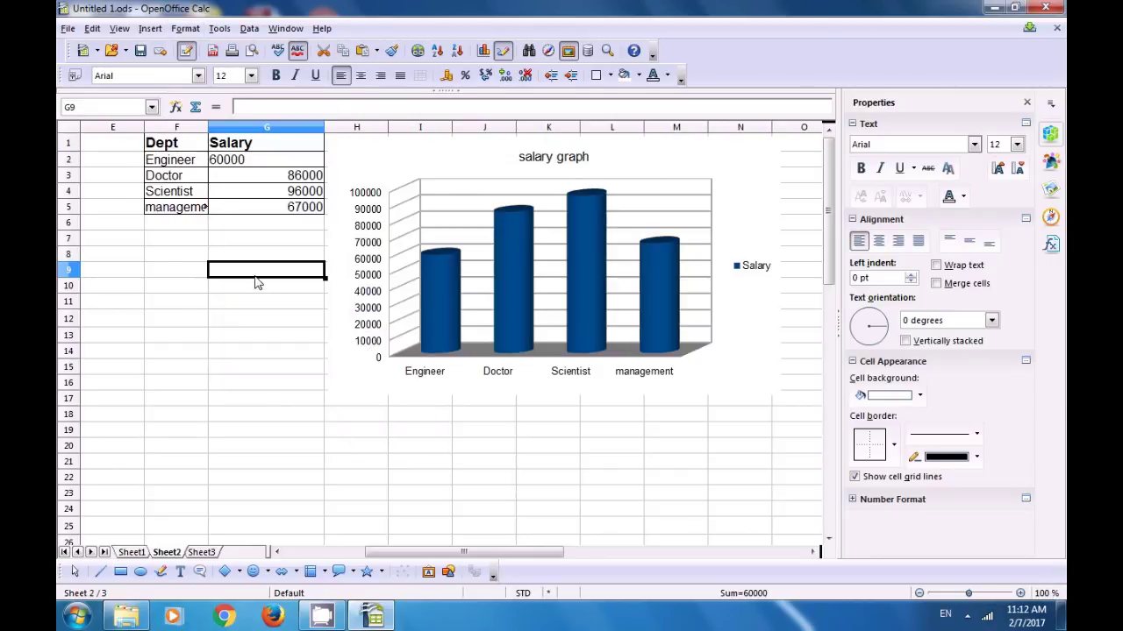
pyautogui.click(238, 163)
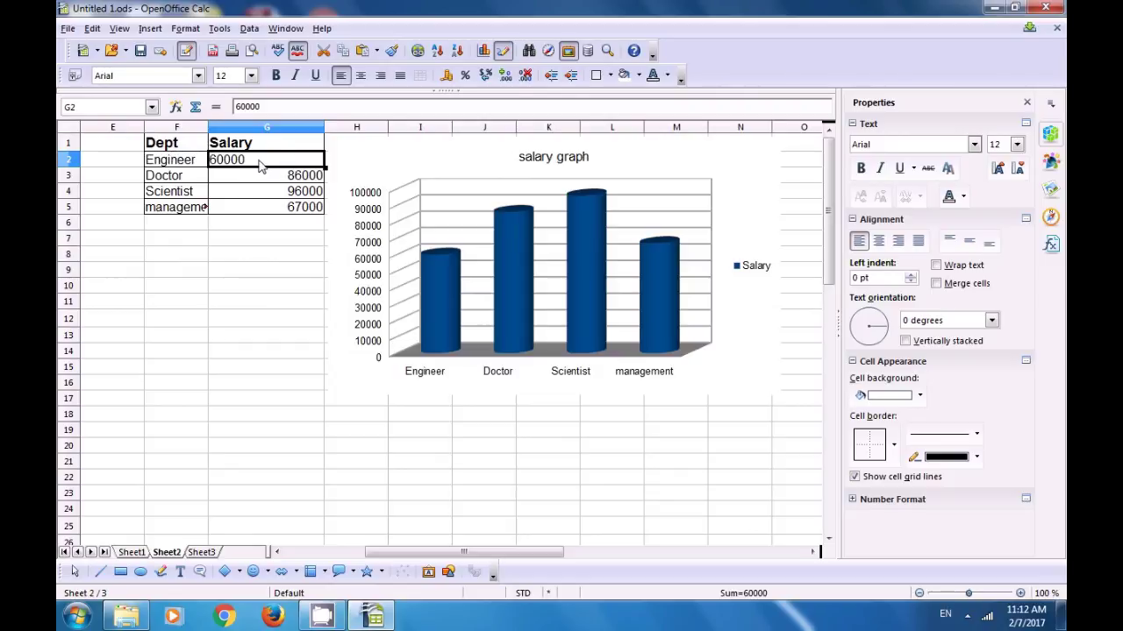
pyautogui.click(195, 32)
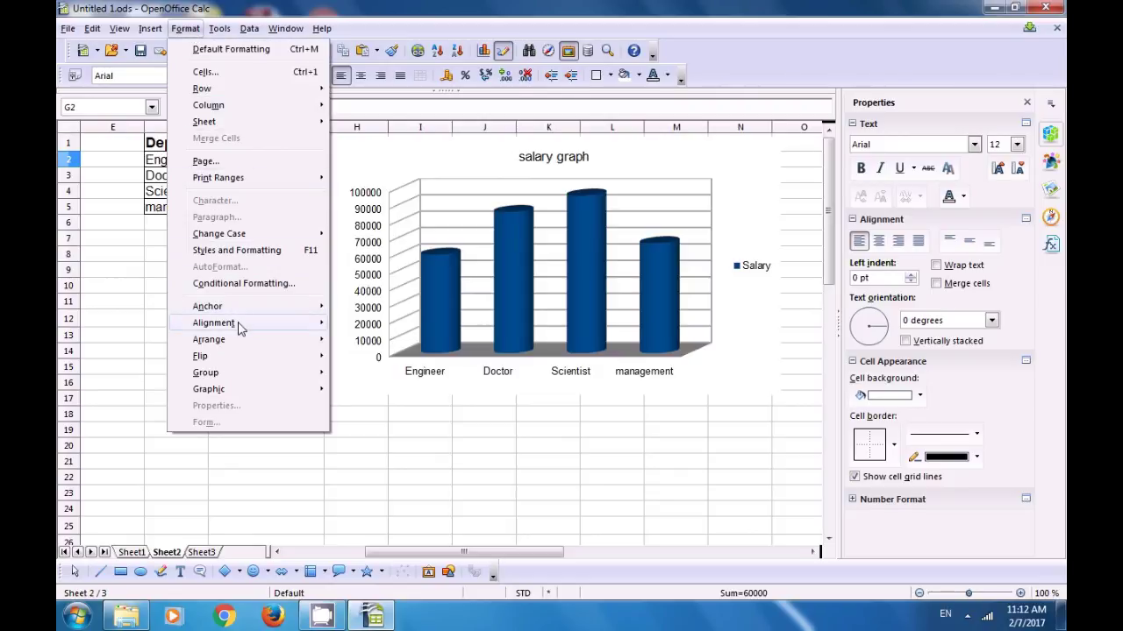
pyautogui.moveTo(239, 326)
pyautogui.click(376, 355)
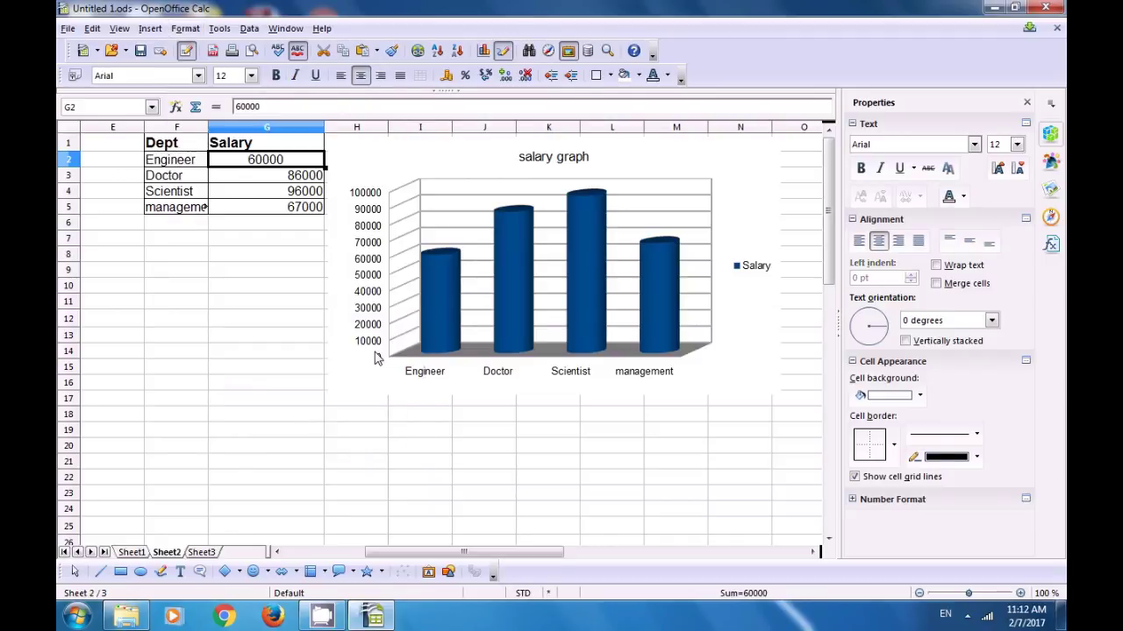
pyautogui.click(280, 255)
# Right-align the salary values in cells G2:G6.
pyautogui.moveTo(281, 162); pyautogui.dragTo(283, 224)
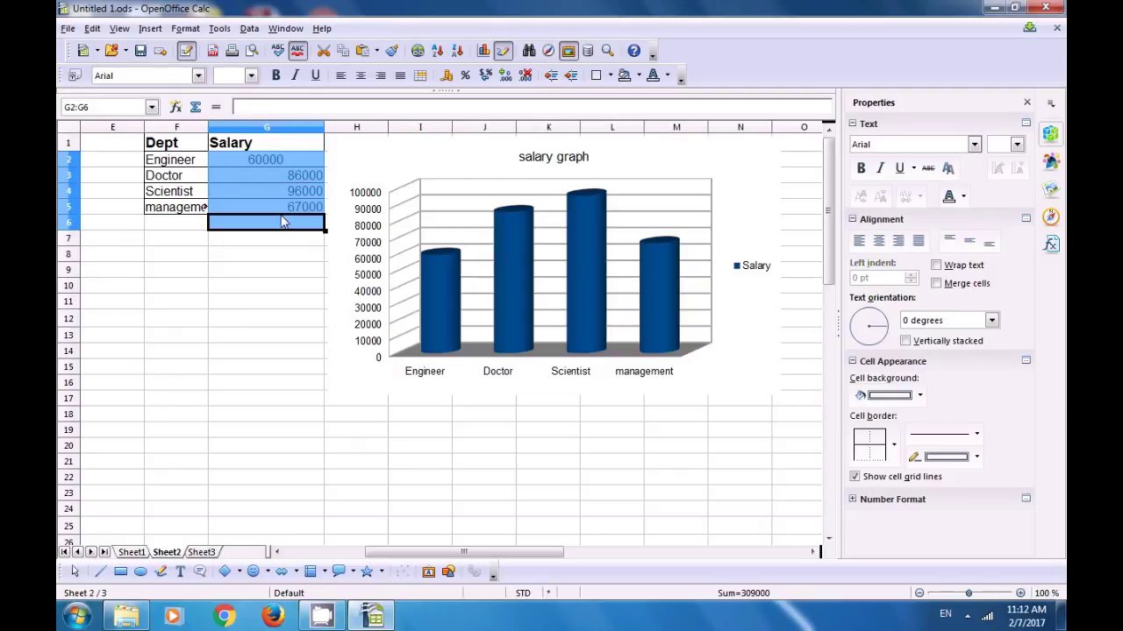
pyautogui.click(185, 28)
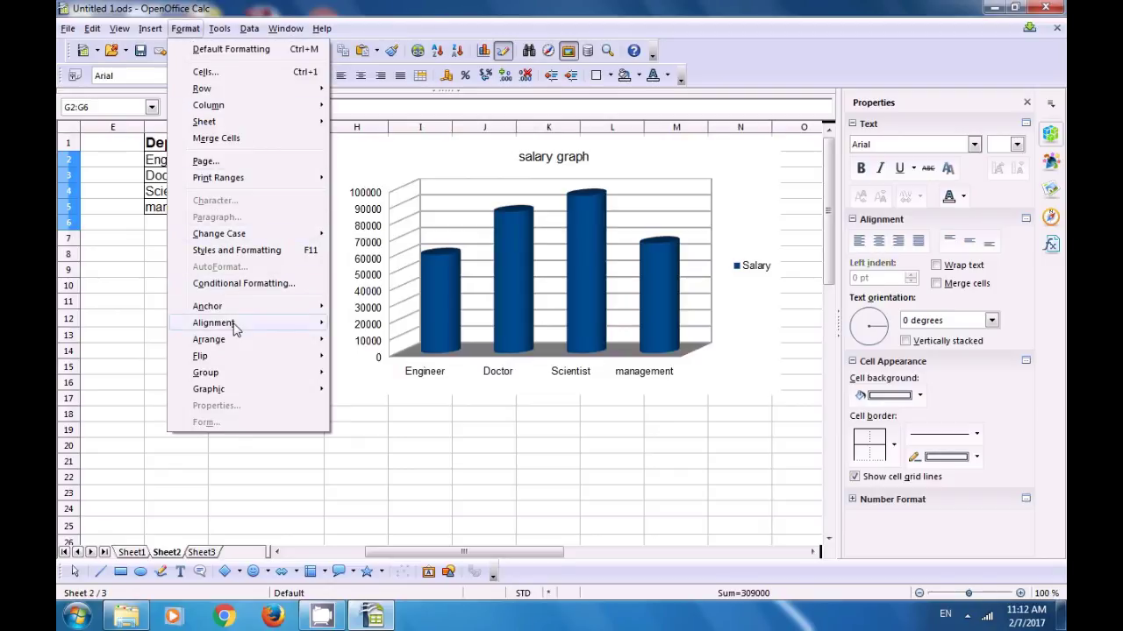
pyautogui.moveTo(237, 324)
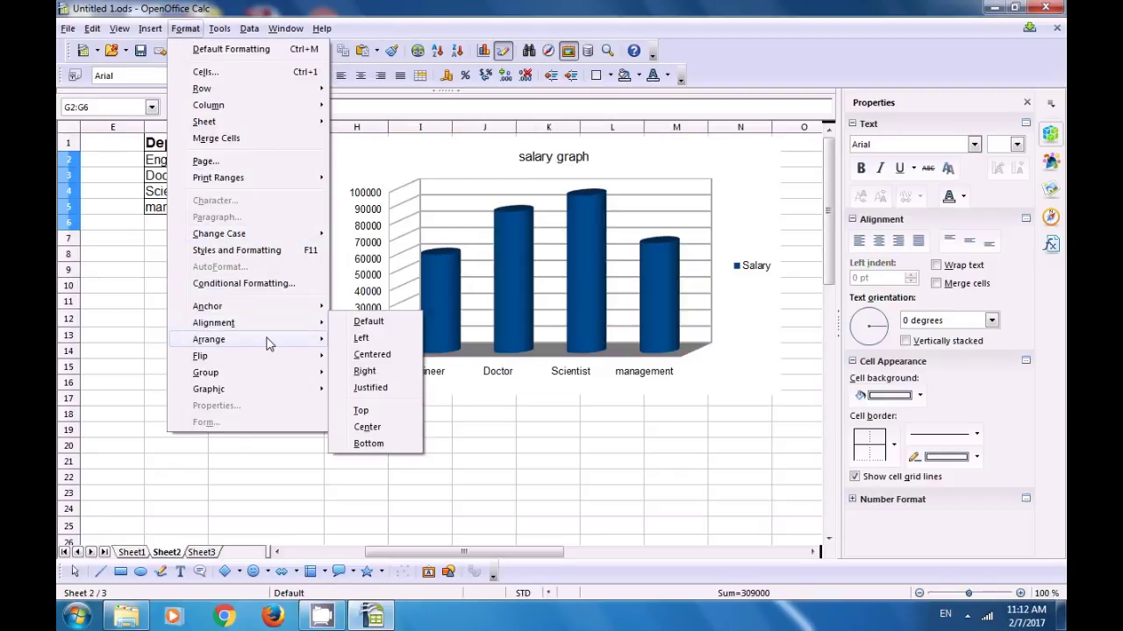
pyautogui.click(364, 372)
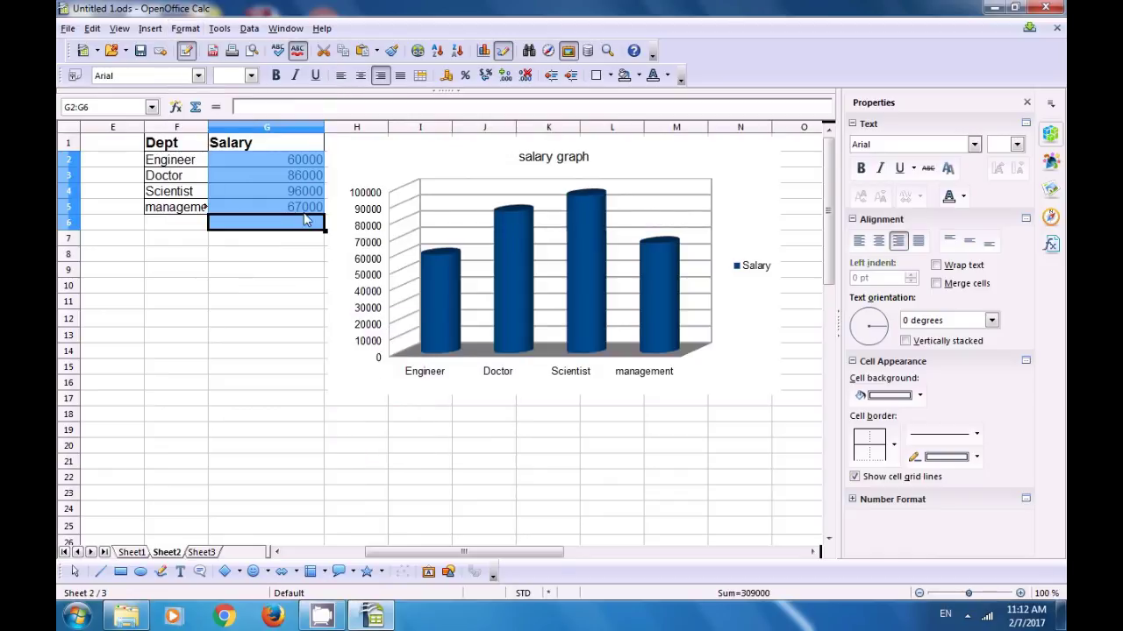
# Set the alignment of the salary cells G2:G6 to Justified and deselect them.
pyautogui.click(154, 30)
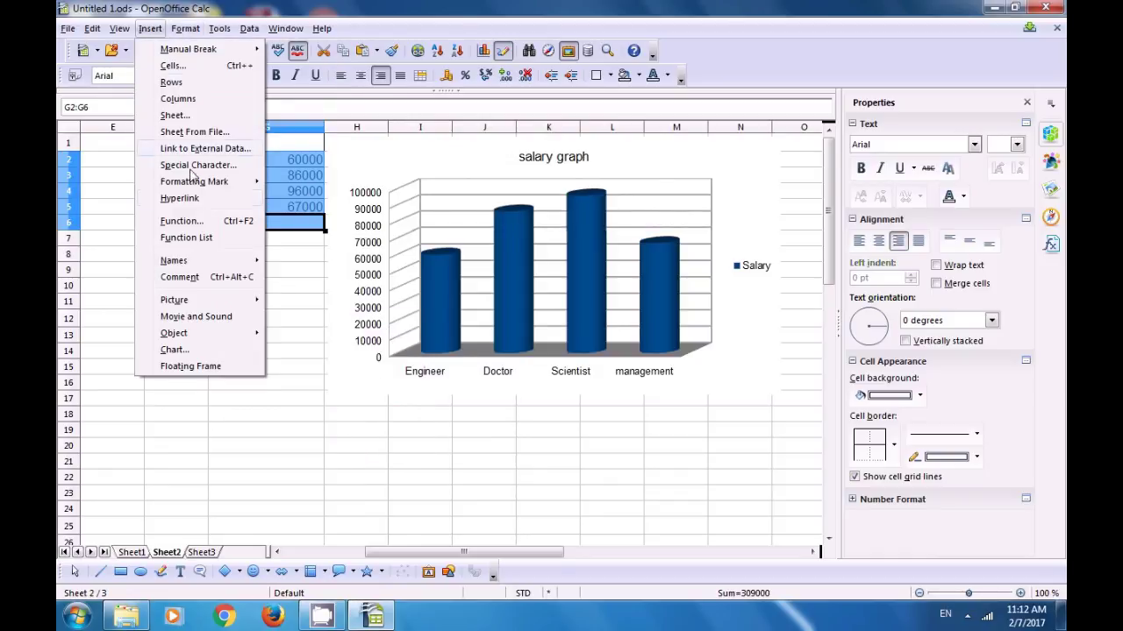
pyautogui.moveTo(204, 303)
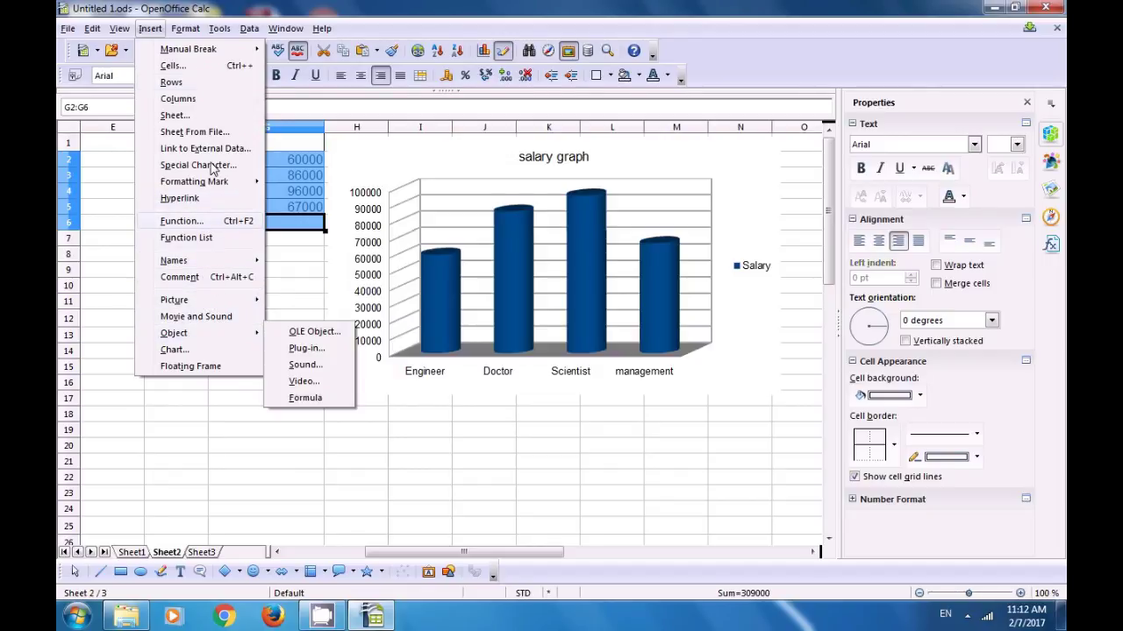
pyautogui.moveTo(187, 30)
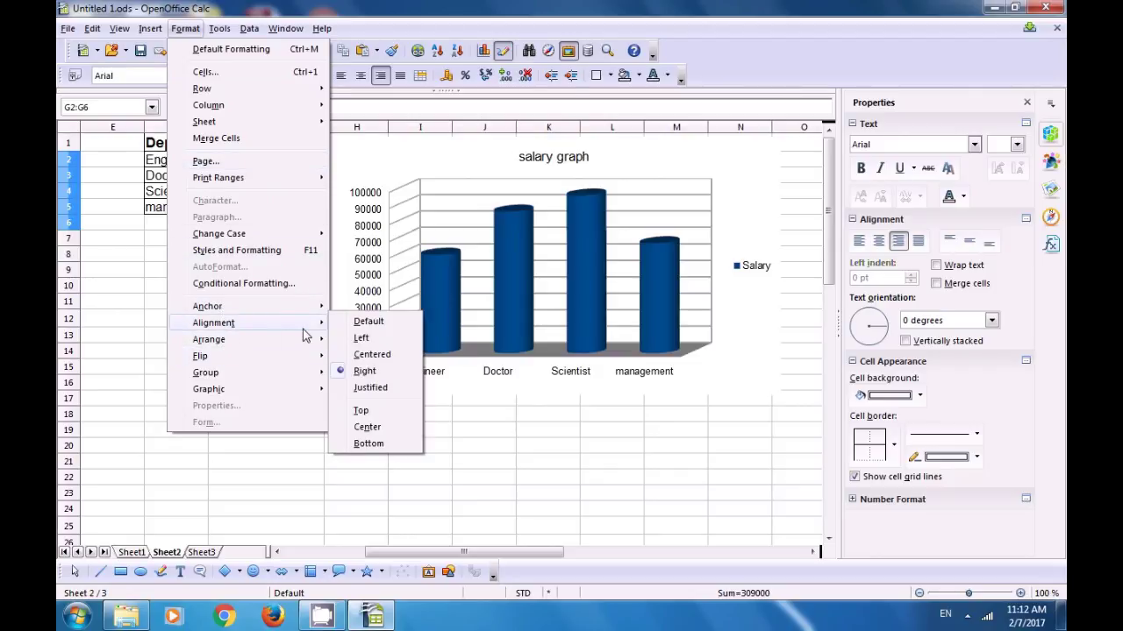
pyautogui.click(365, 390)
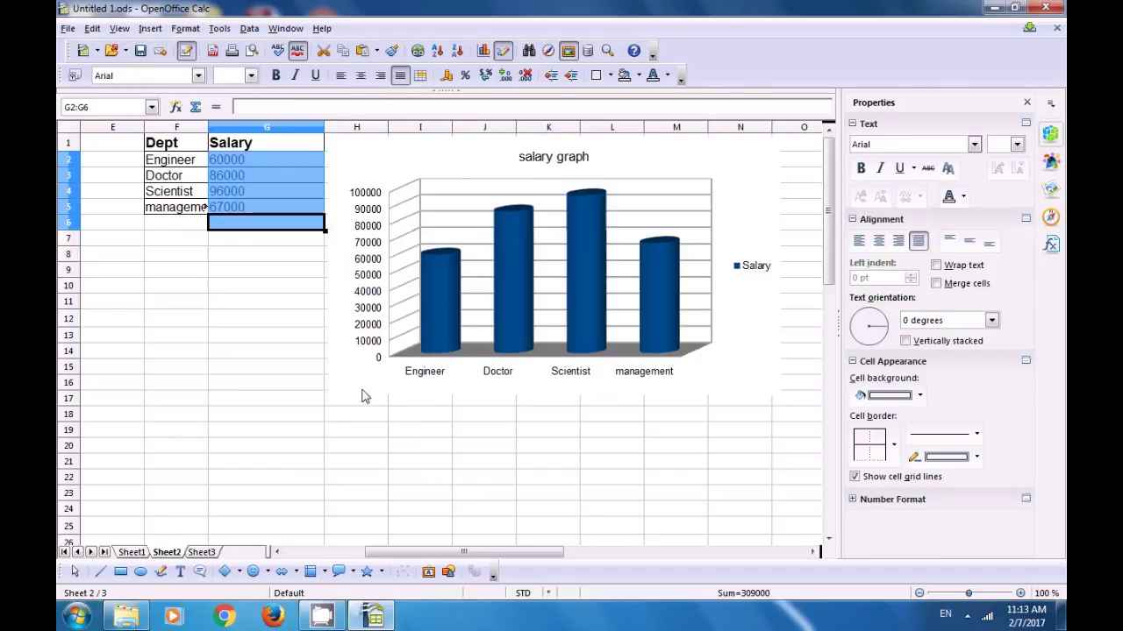
pyautogui.click(281, 285)
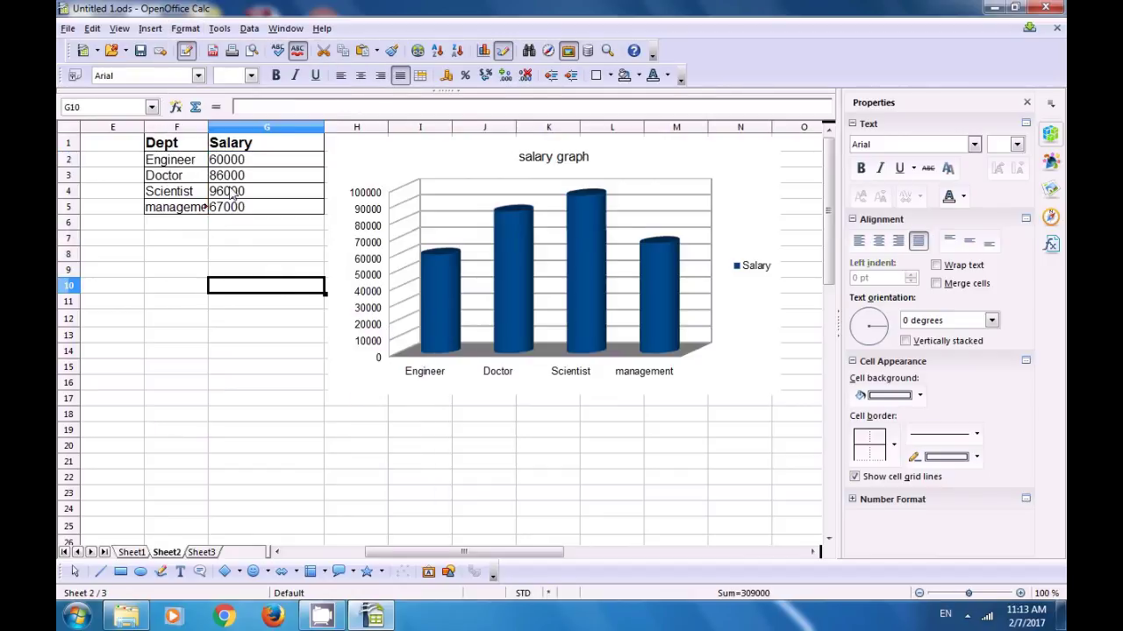
pyautogui.click(248, 239)
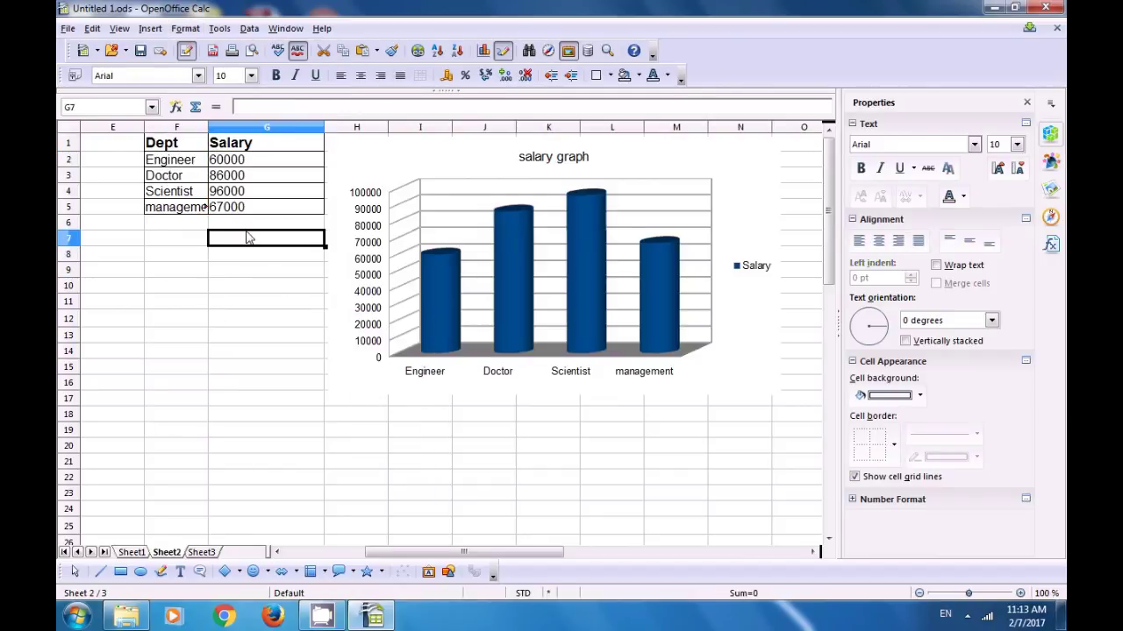
# Try to resize the header row above the Engineer entry and undo the row height change.
pyautogui.click(211, 159)
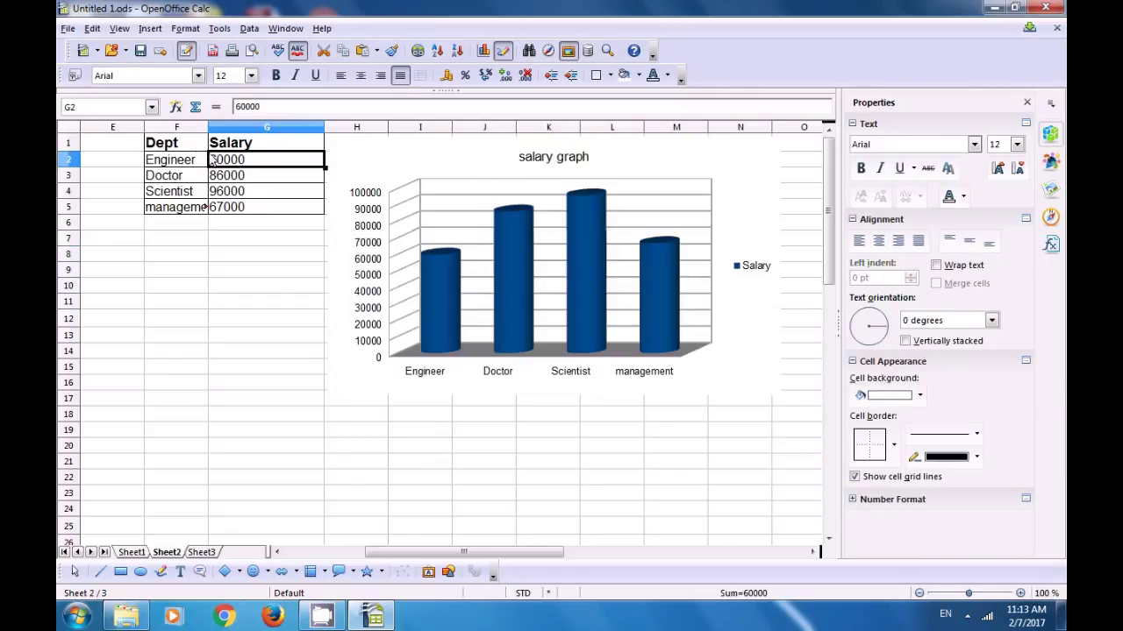
pyautogui.moveTo(70, 151); pyautogui.dragTo(74, 128)
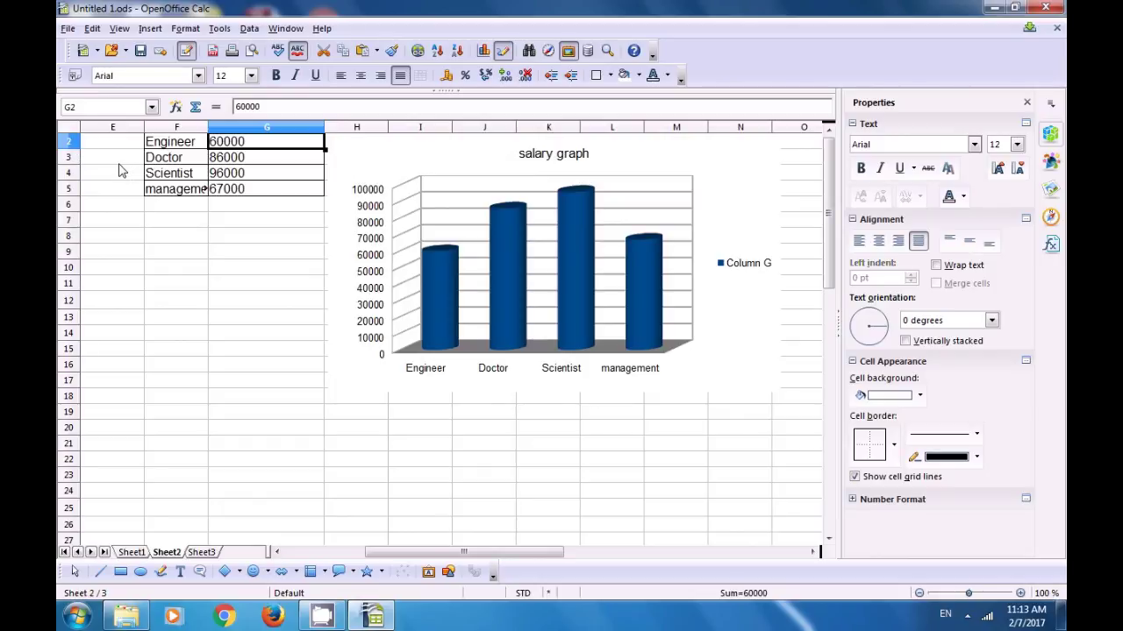
pyautogui.hotkey('ctrl', 'z')
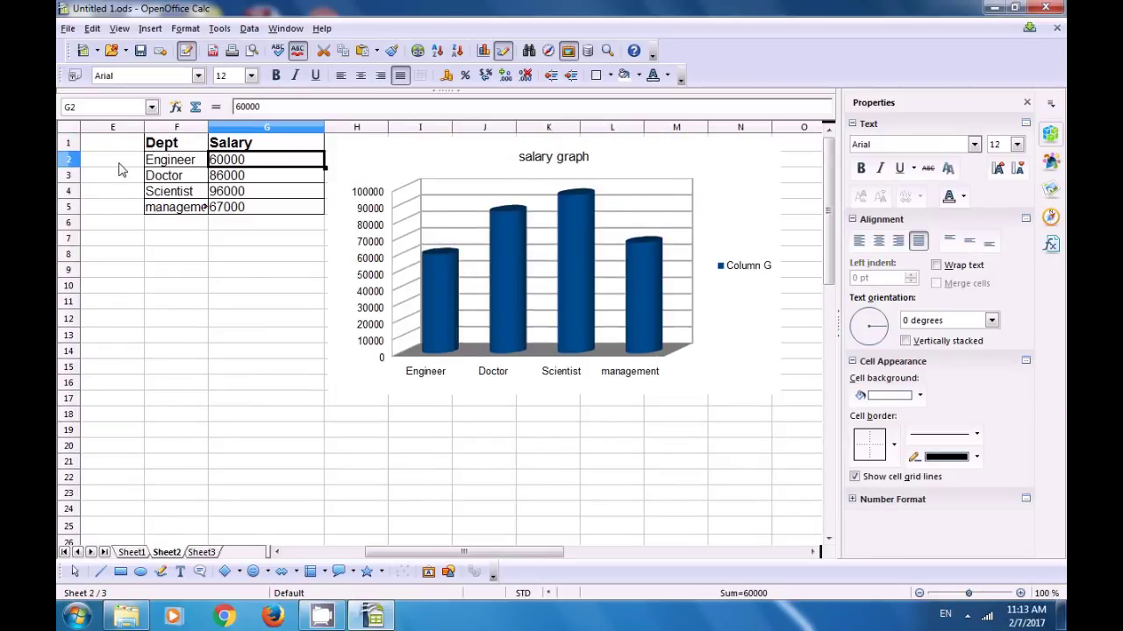
pyautogui.click(74, 156)
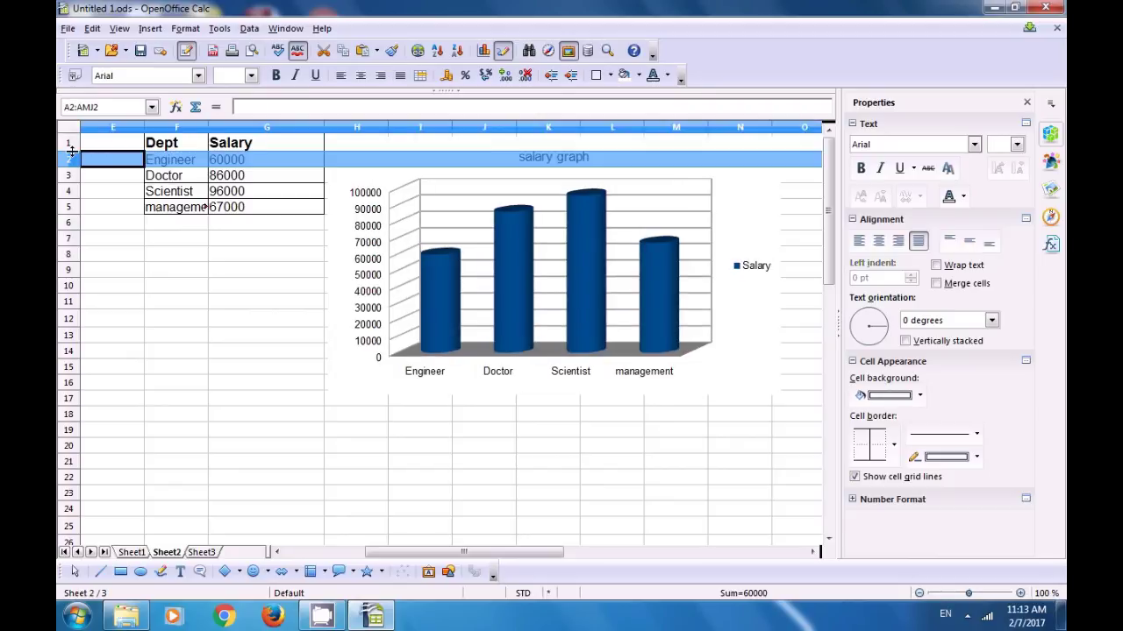
pyautogui.moveTo(74, 152); pyautogui.dragTo(72, 151)
# Enter the letter "a" in cell F8 below the Dept table.
pyautogui.click(196, 255)
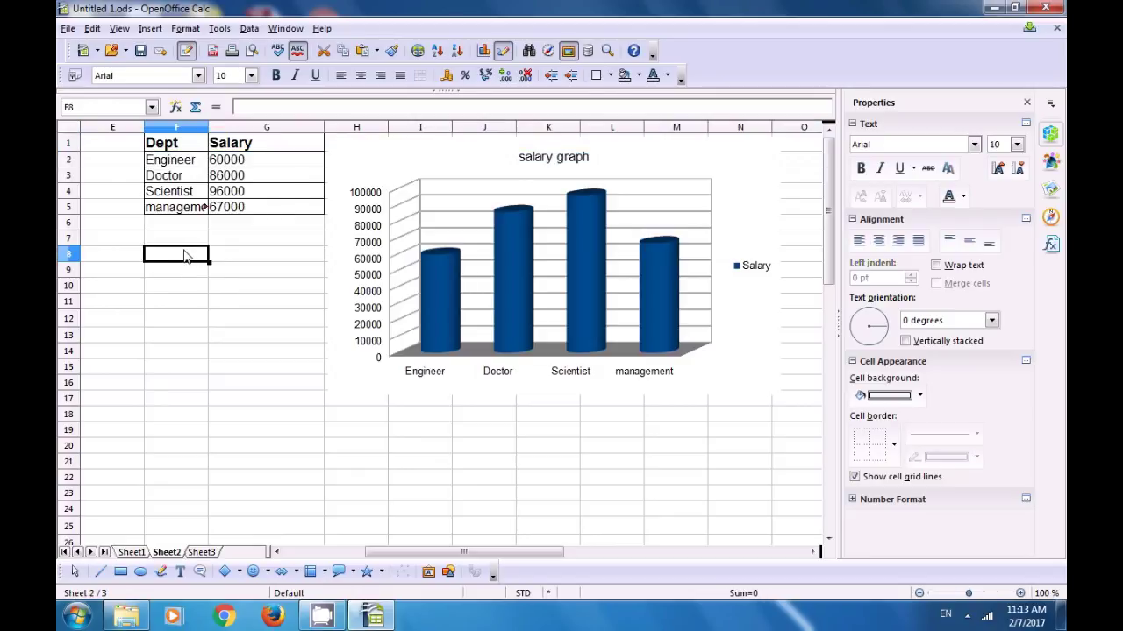
pyautogui.write('a')
pyautogui.press('Return')
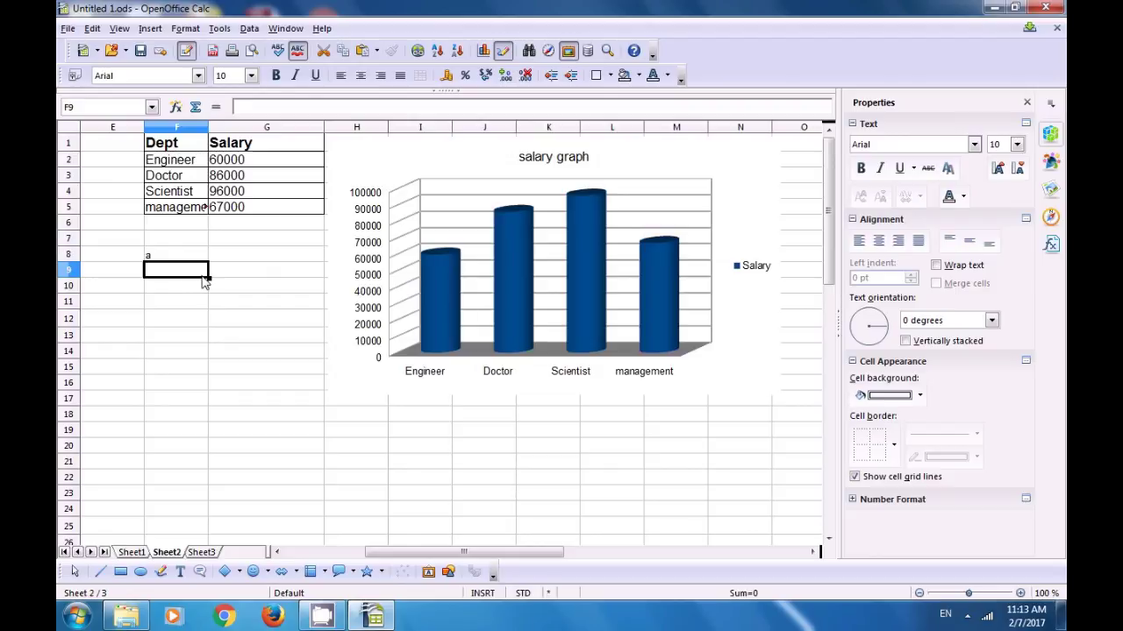
# Set the font size of the text in cell F8 to 8.
pyautogui.click(173, 256)
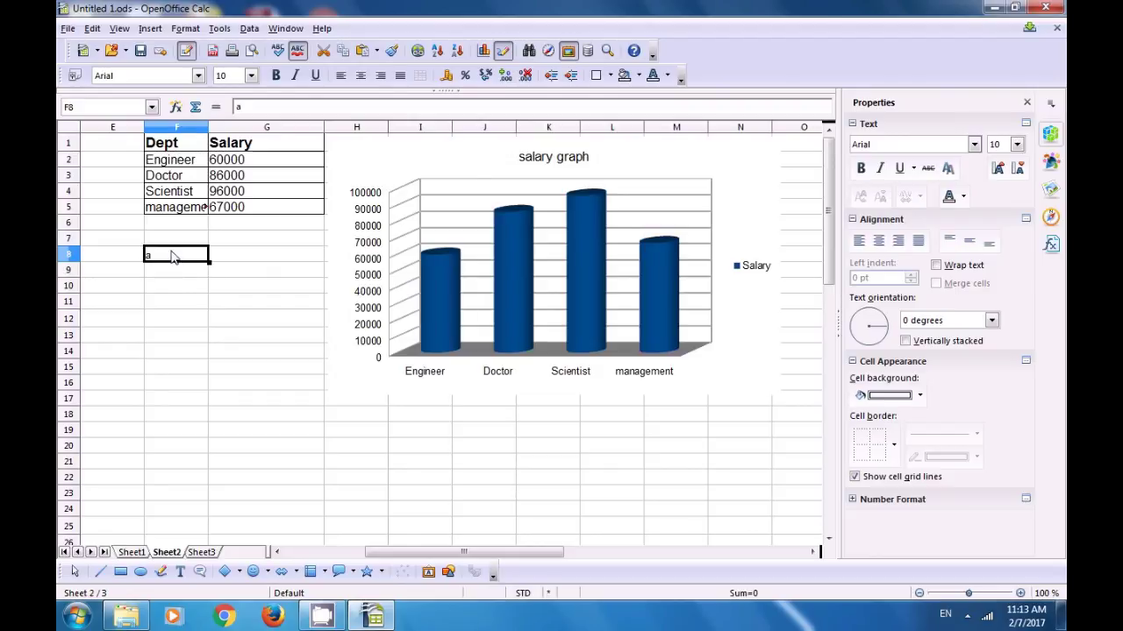
pyautogui.hotkey('ctrl', 'a')
pyautogui.click(172, 254)
pyautogui.doubleClick(172, 253)
pyautogui.hotkey('shift', 'Home')
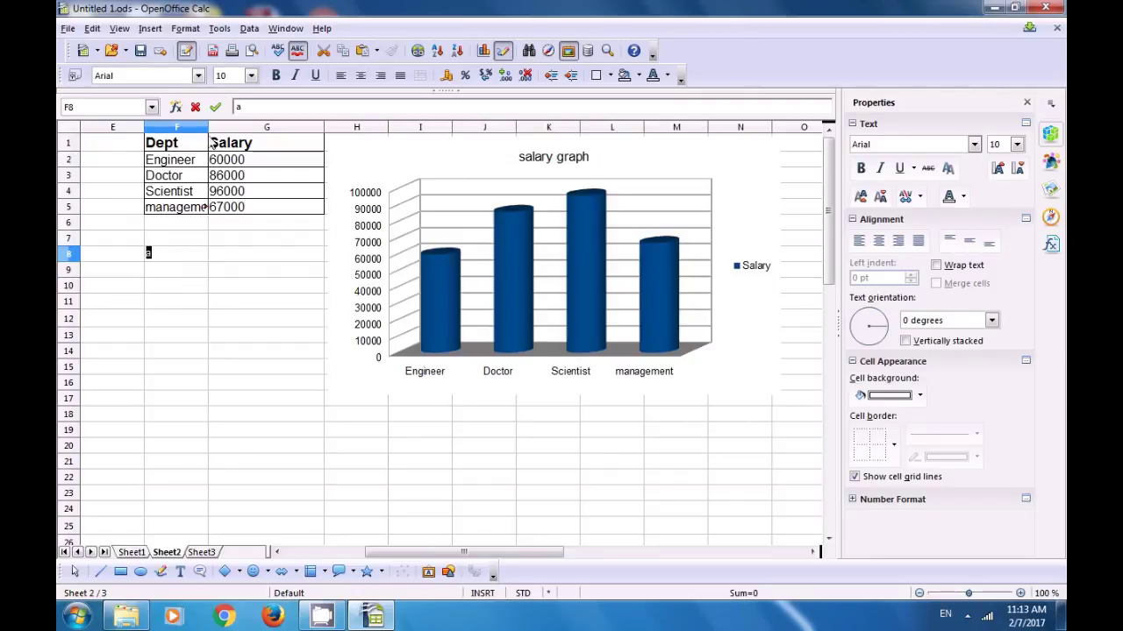
pyautogui.click(251, 76)
pyautogui.click(237, 117)
pyautogui.click(220, 271)
# Align the text in cell F8 vertically to Top.
pyautogui.click(172, 260)
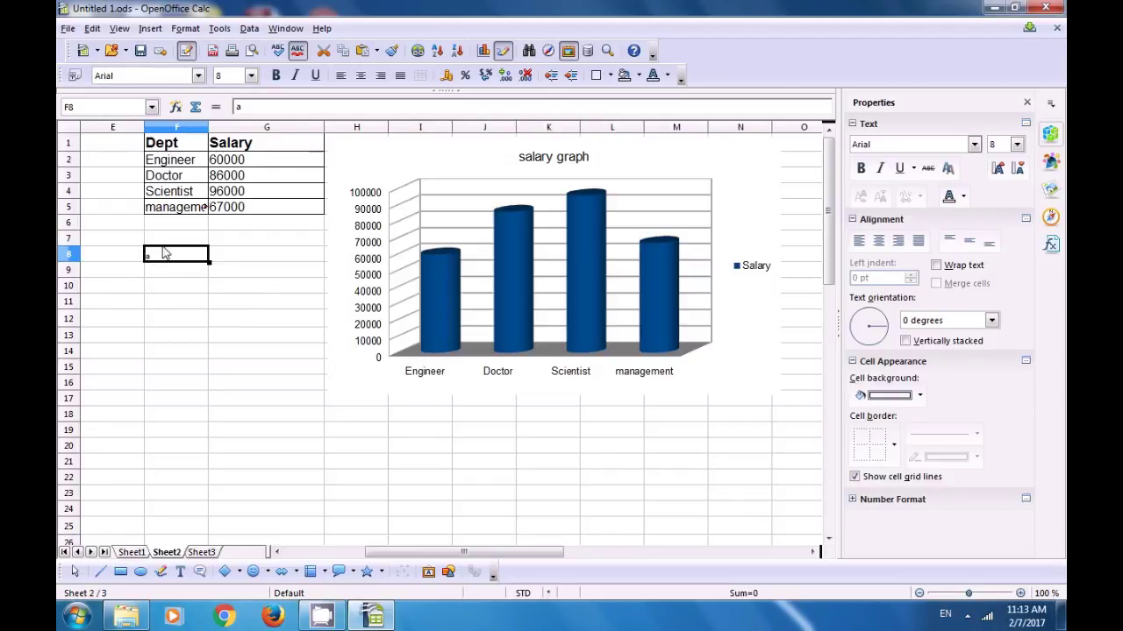
pyautogui.click(183, 29)
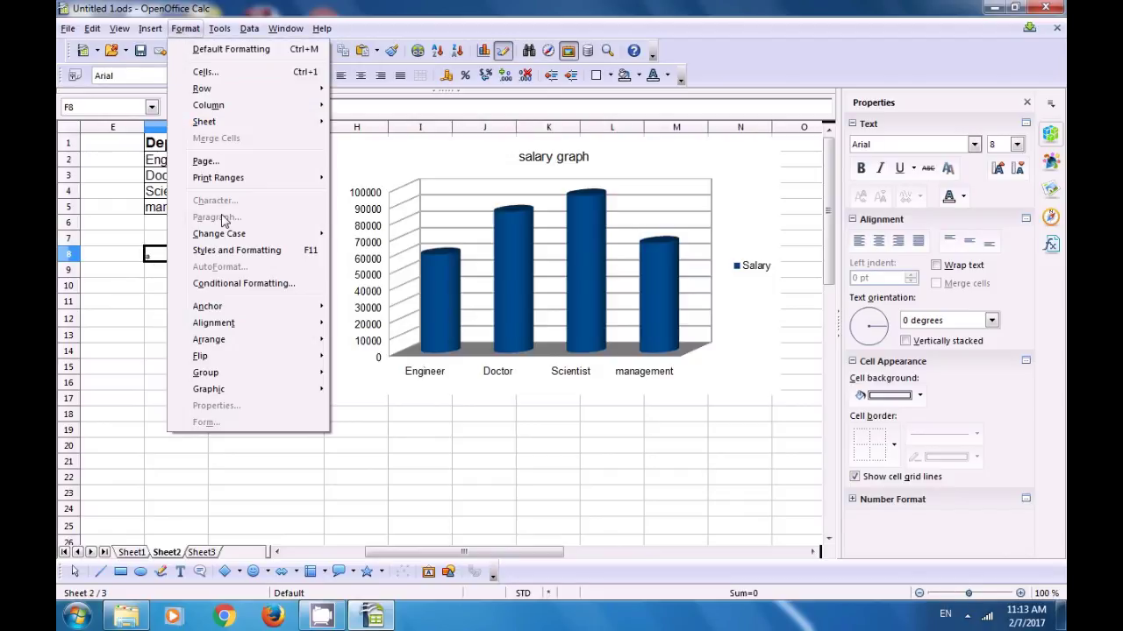
pyautogui.moveTo(243, 328)
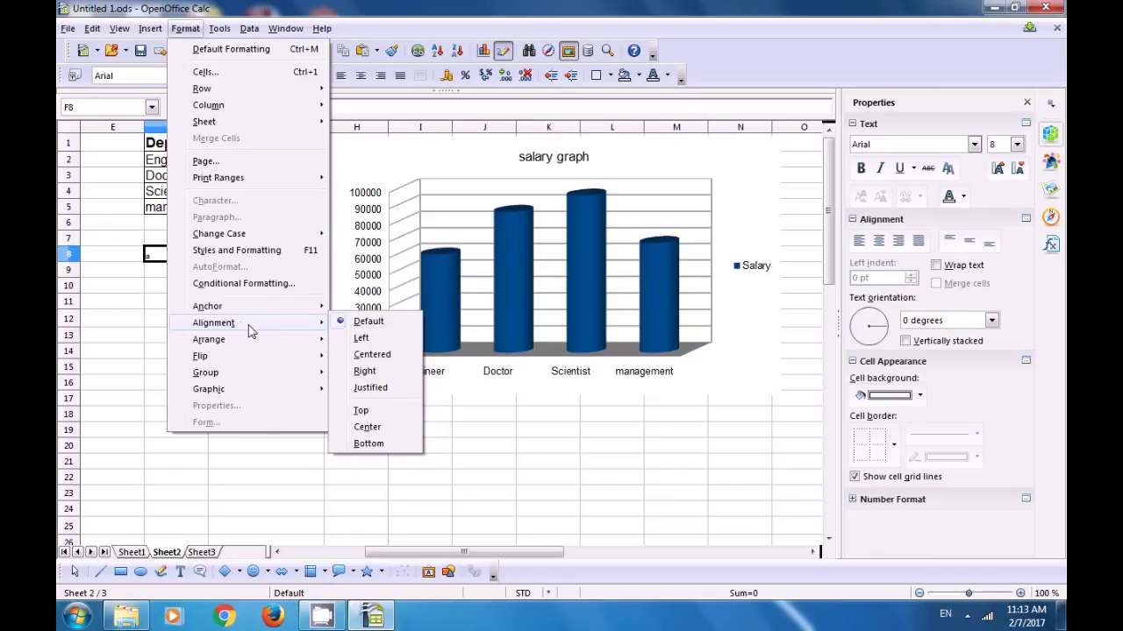
pyautogui.click(361, 412)
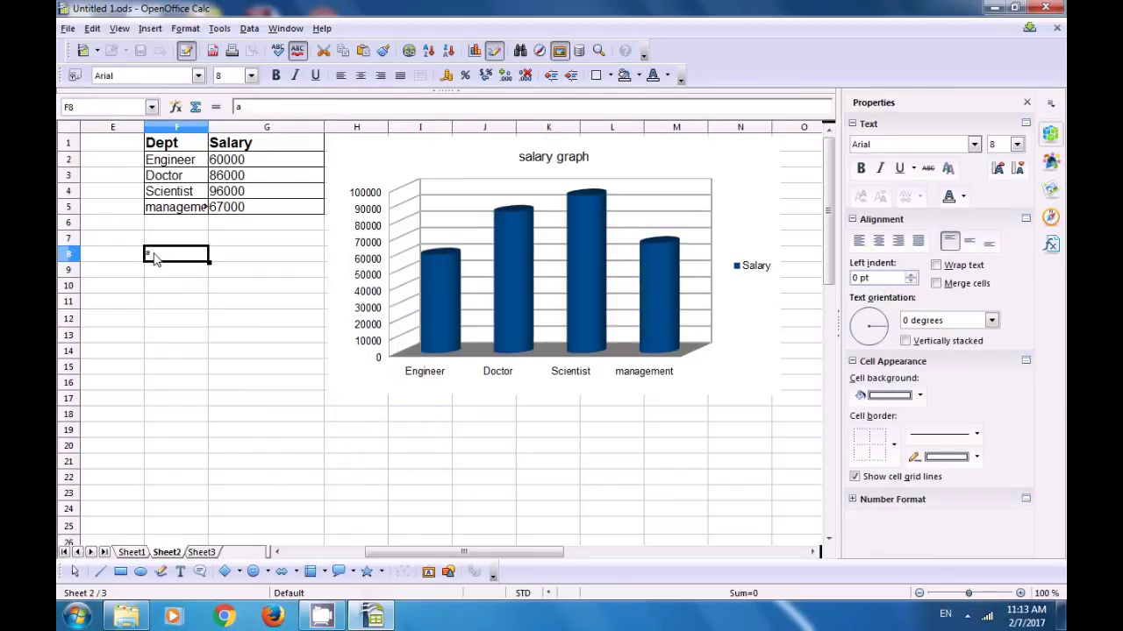
# Align the text in cell F8 vertically to Center.
pyautogui.click(180, 32)
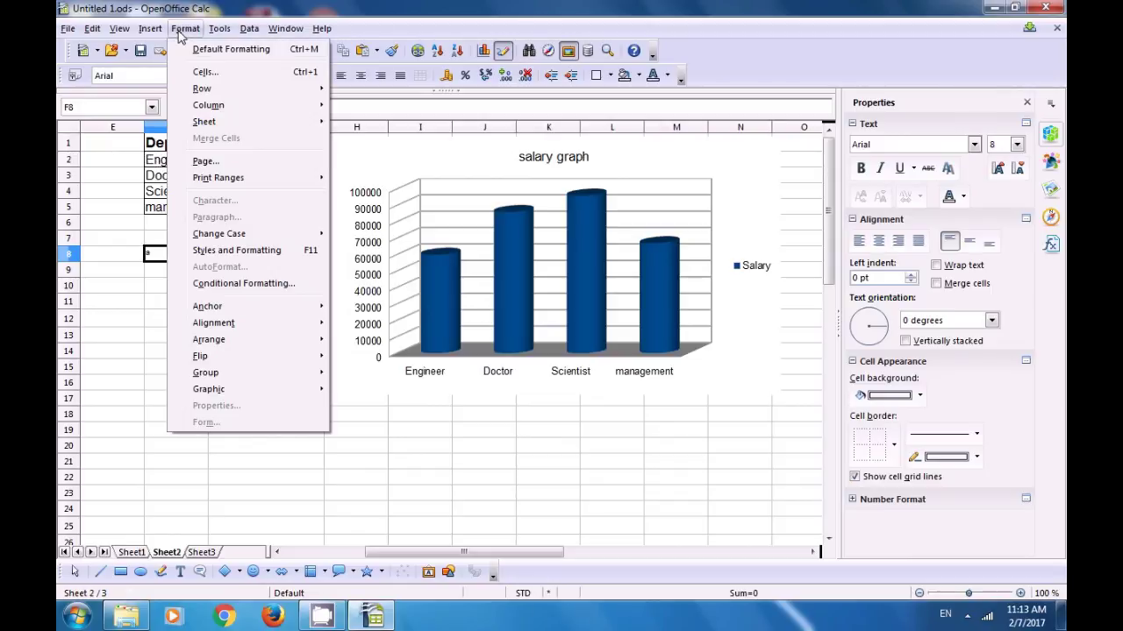
pyautogui.moveTo(221, 330)
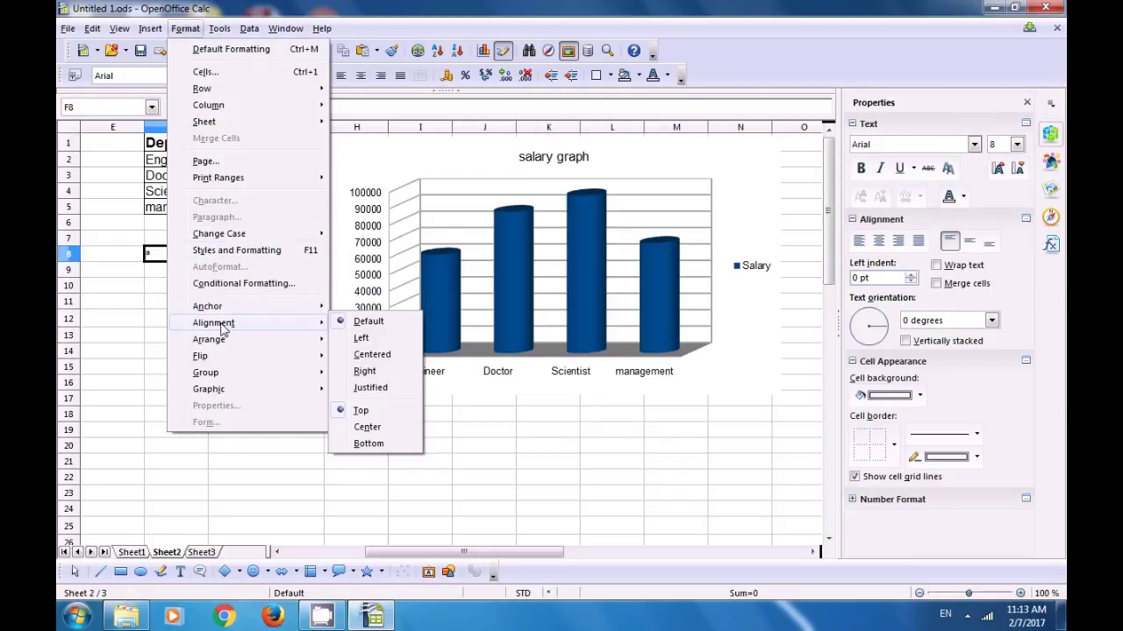
pyautogui.click(359, 428)
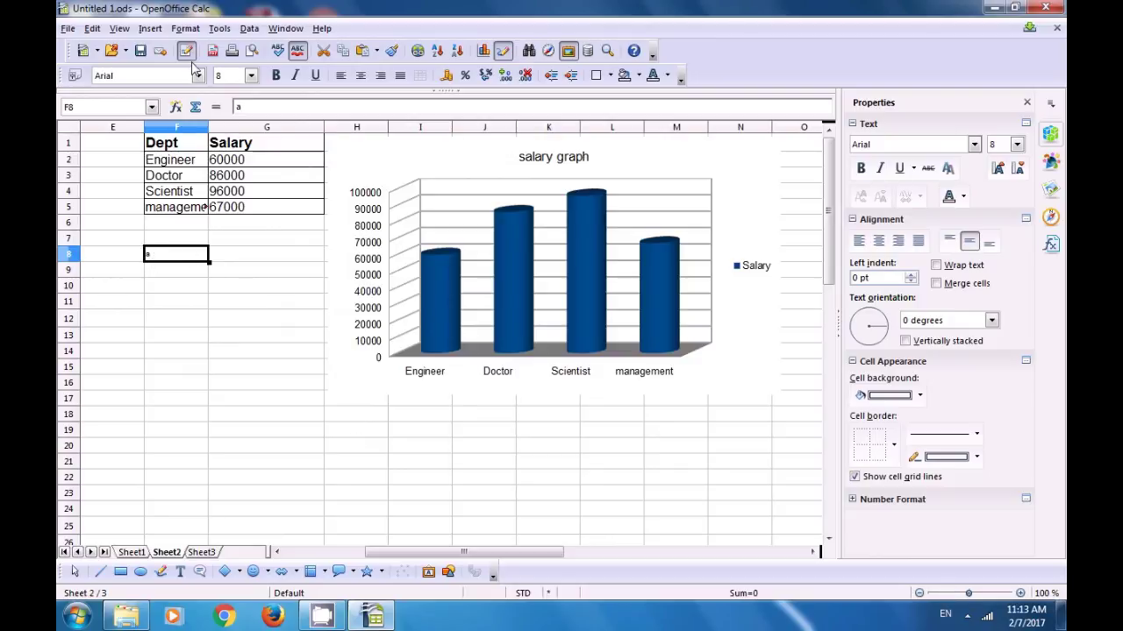
# Align the text in cell F8 vertically to Bottom and deselect the cell.
pyautogui.click(186, 28)
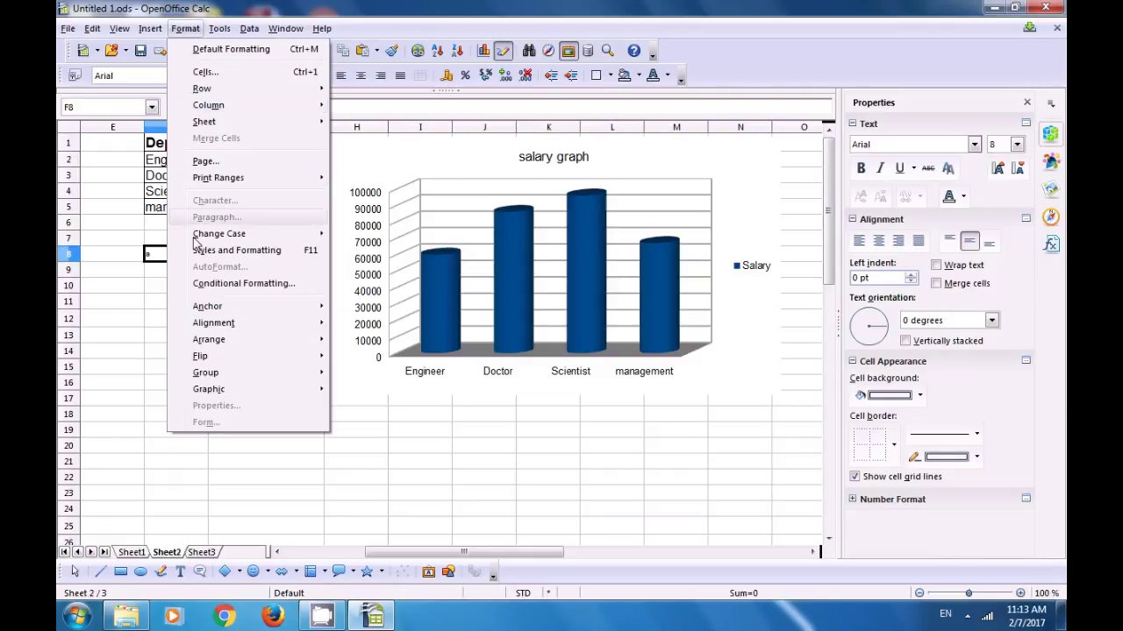
pyautogui.moveTo(225, 326)
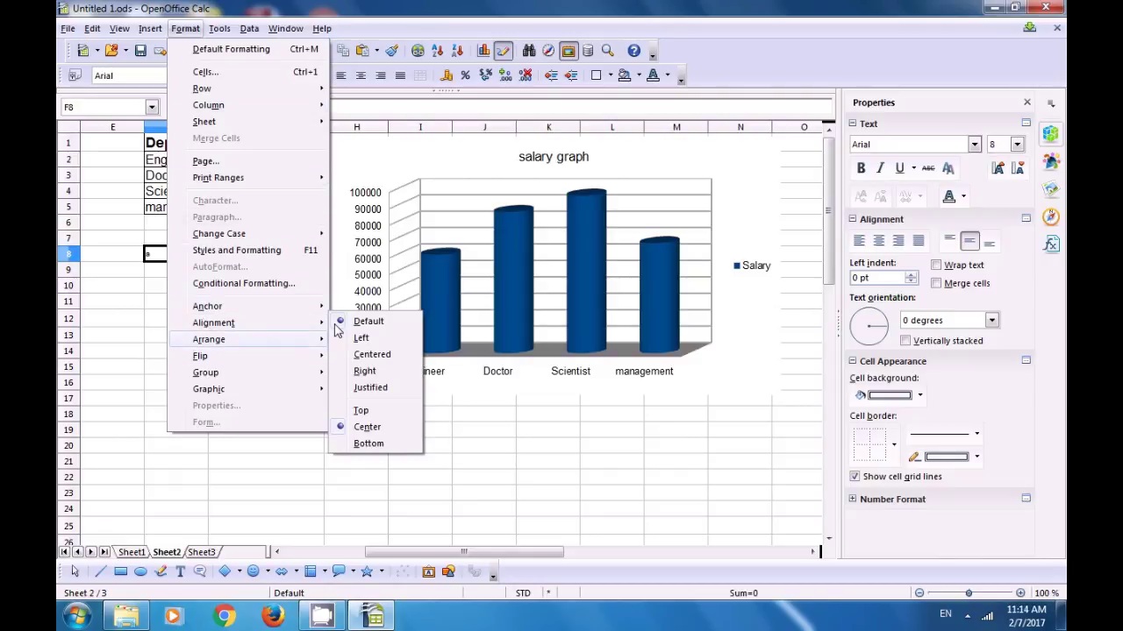
pyautogui.click(356, 443)
pyautogui.click(229, 356)
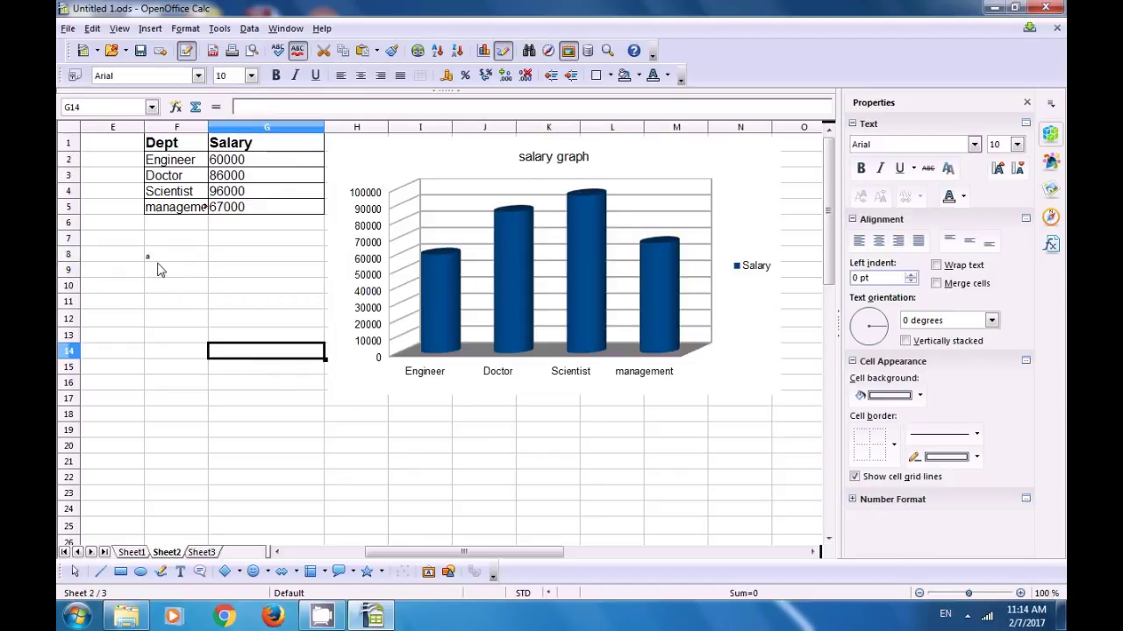
pyautogui.moveTo(158, 268); pyautogui.dragTo(158, 254)
pyautogui.click(156, 317)
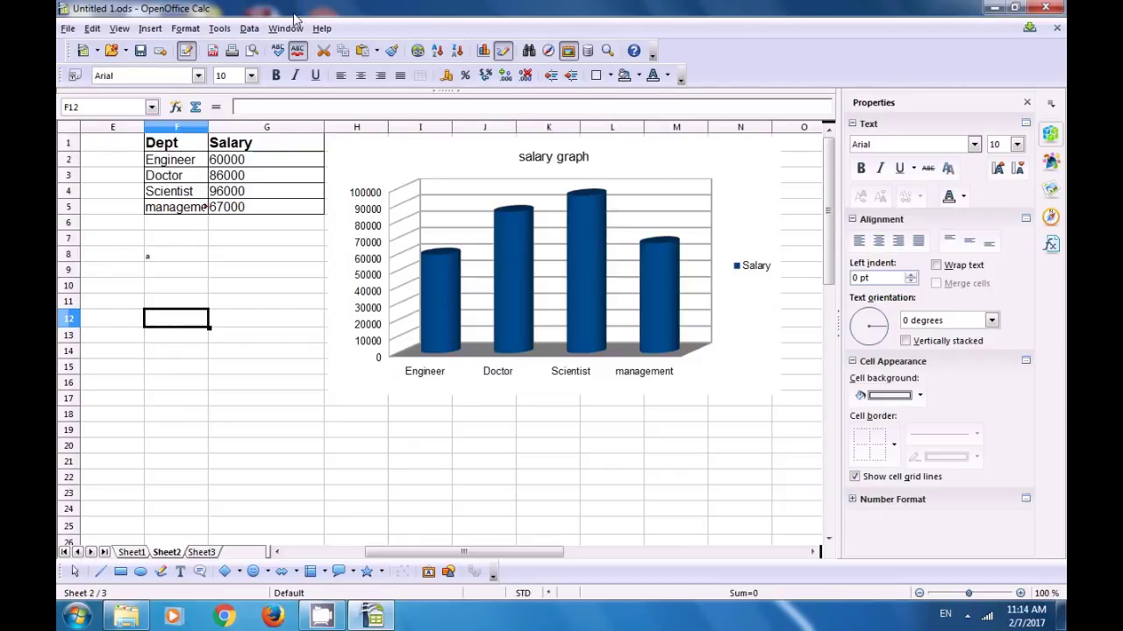
pyautogui.click(966, 617)
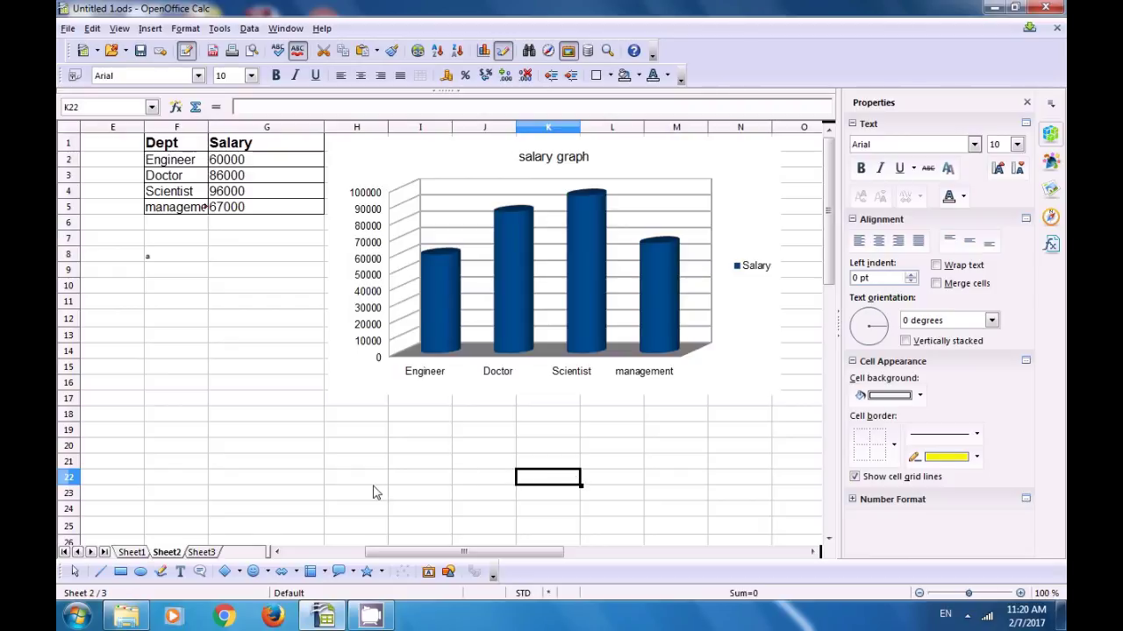
# Send the desert picture on Sheet1 to the background, behind the cells.
pyautogui.click(131, 553)
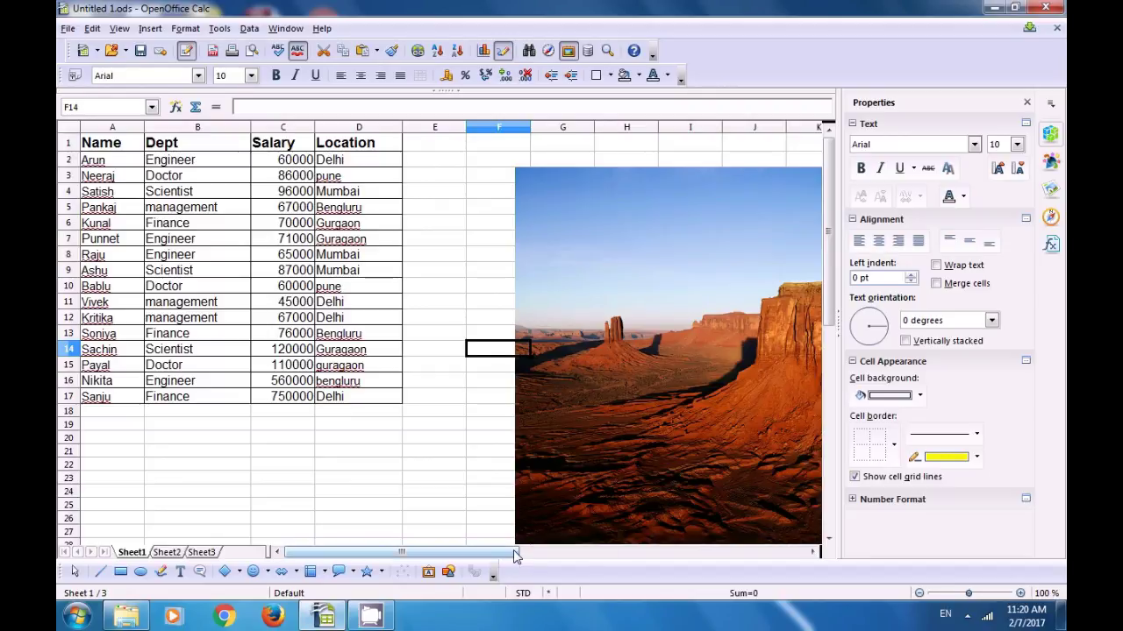
pyautogui.moveTo(518, 553); pyautogui.dragTo(582, 554)
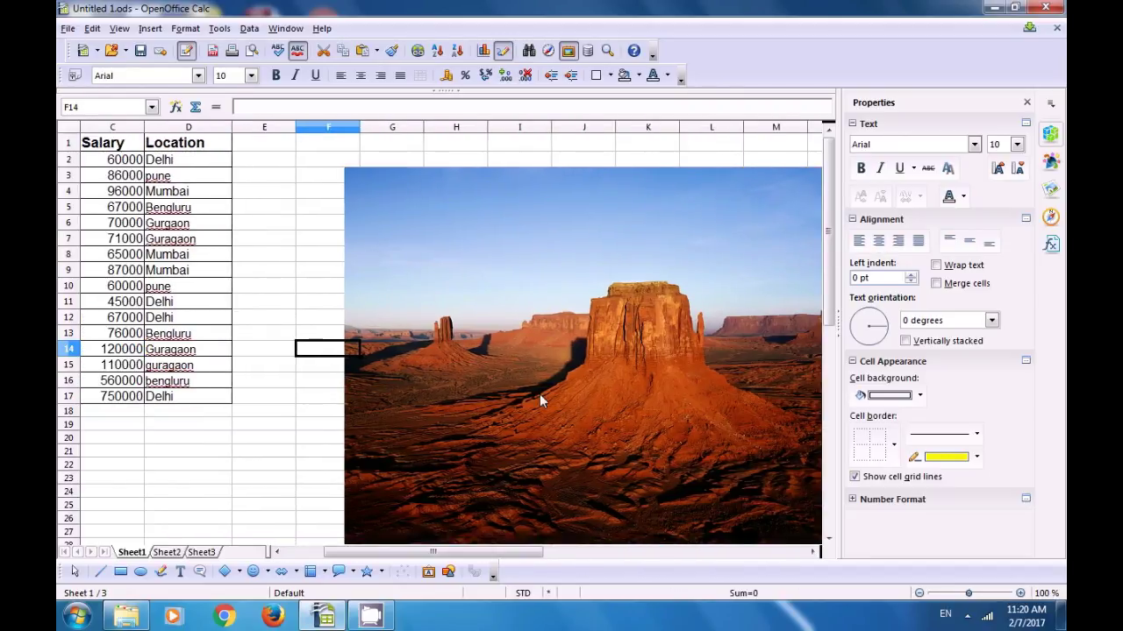
pyautogui.click(538, 374)
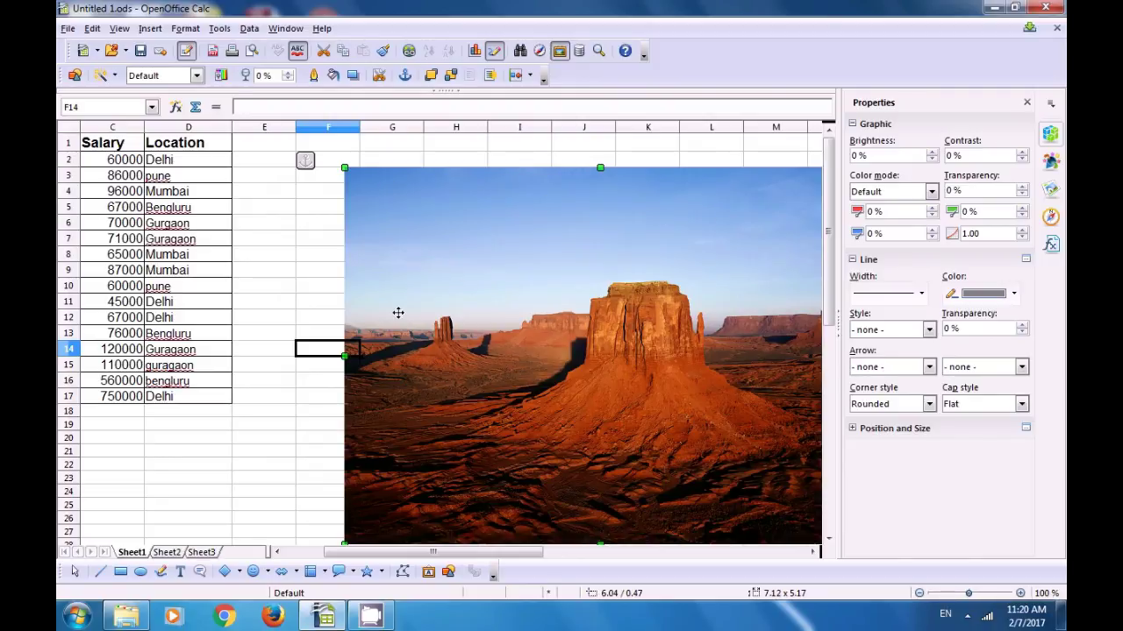
pyautogui.click(184, 29)
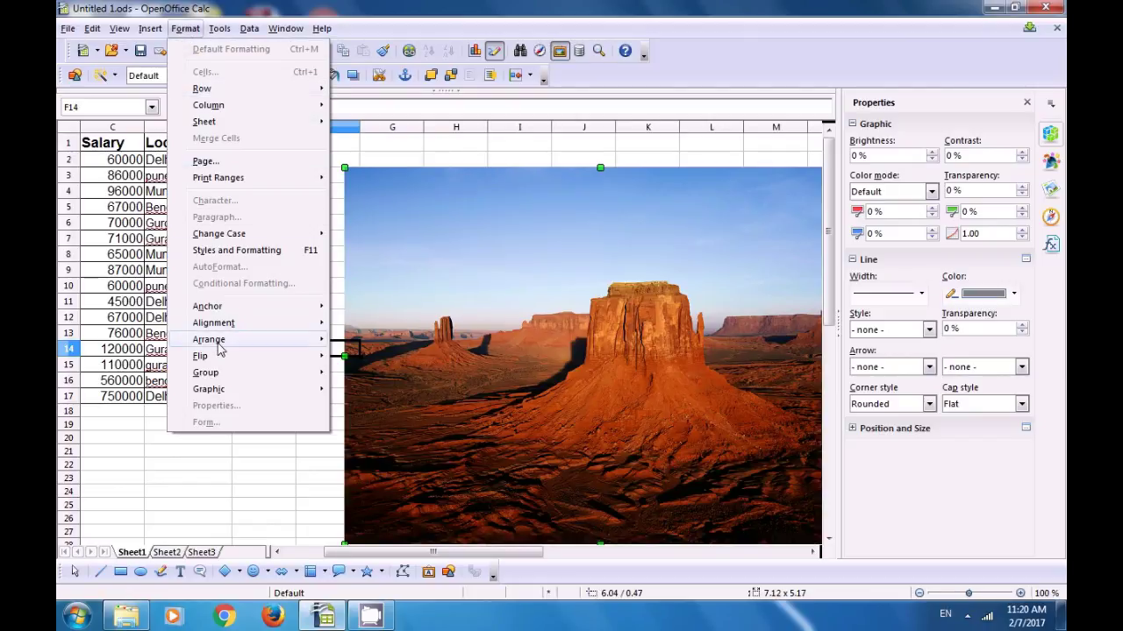
pyautogui.moveTo(218, 345)
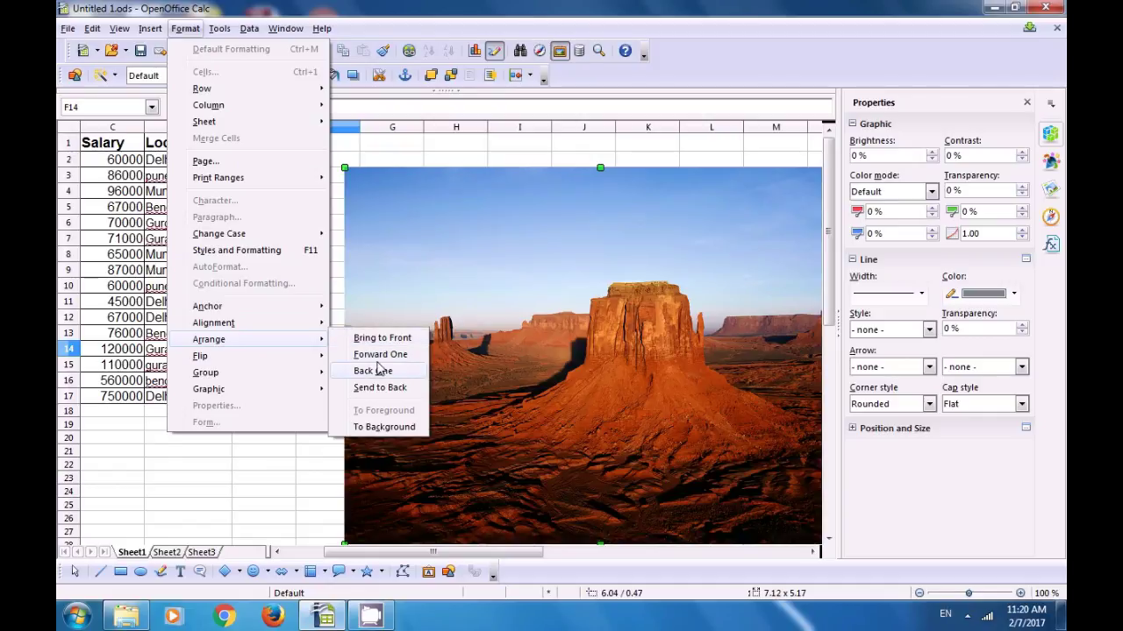
pyautogui.click(372, 428)
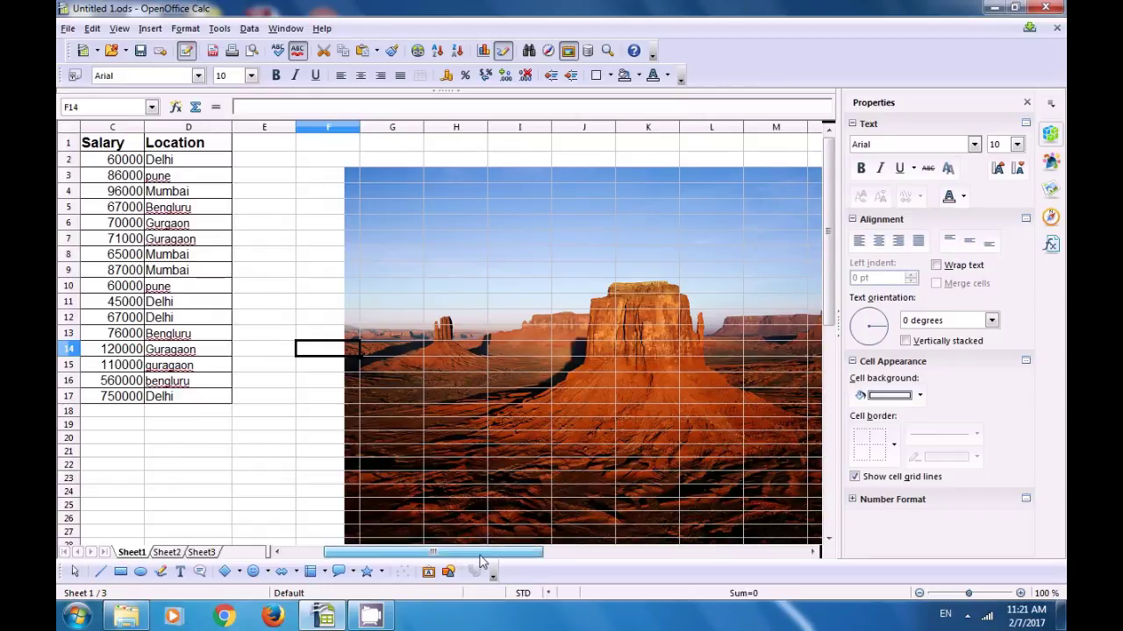
# Enter "sd" in cell H4 and "ds" in cell H8, over the desert picture.
pyautogui.moveTo(439, 552); pyautogui.dragTo(490, 552)
pyautogui.click(238, 193)
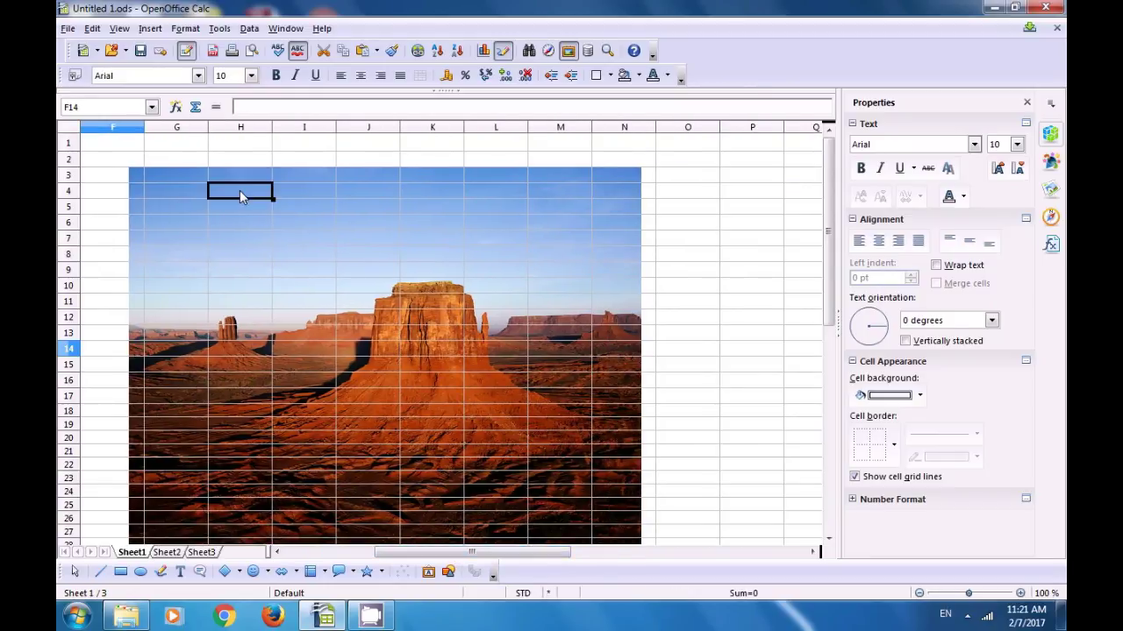
pyautogui.write('sd')
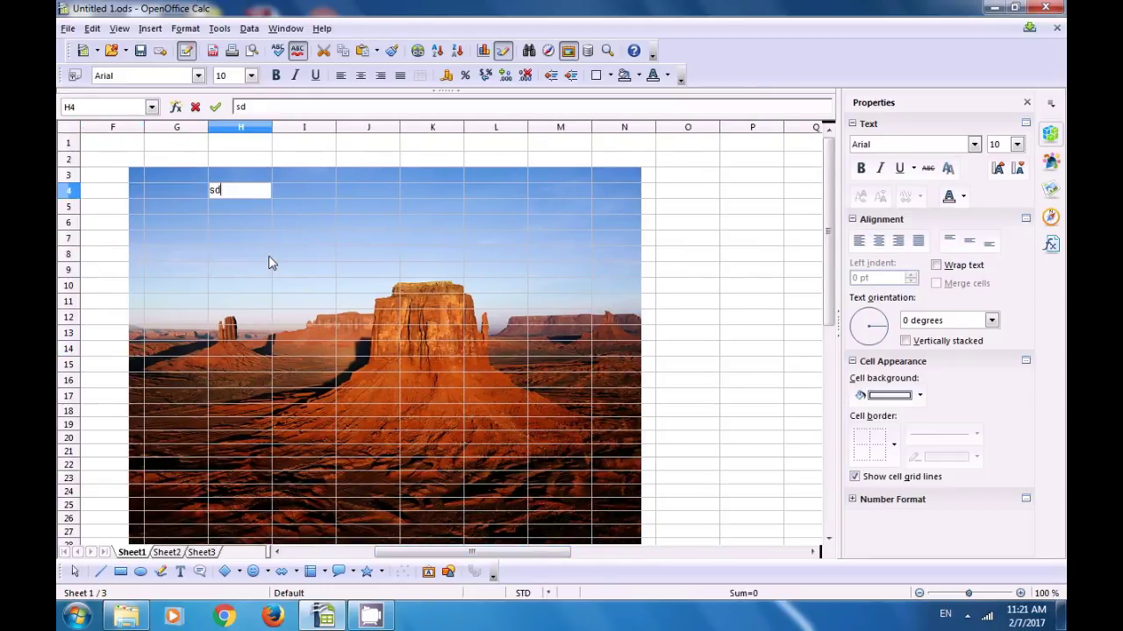
pyautogui.click(269, 256)
pyautogui.write('ds')
pyautogui.click(293, 226)
pyautogui.click(279, 193)
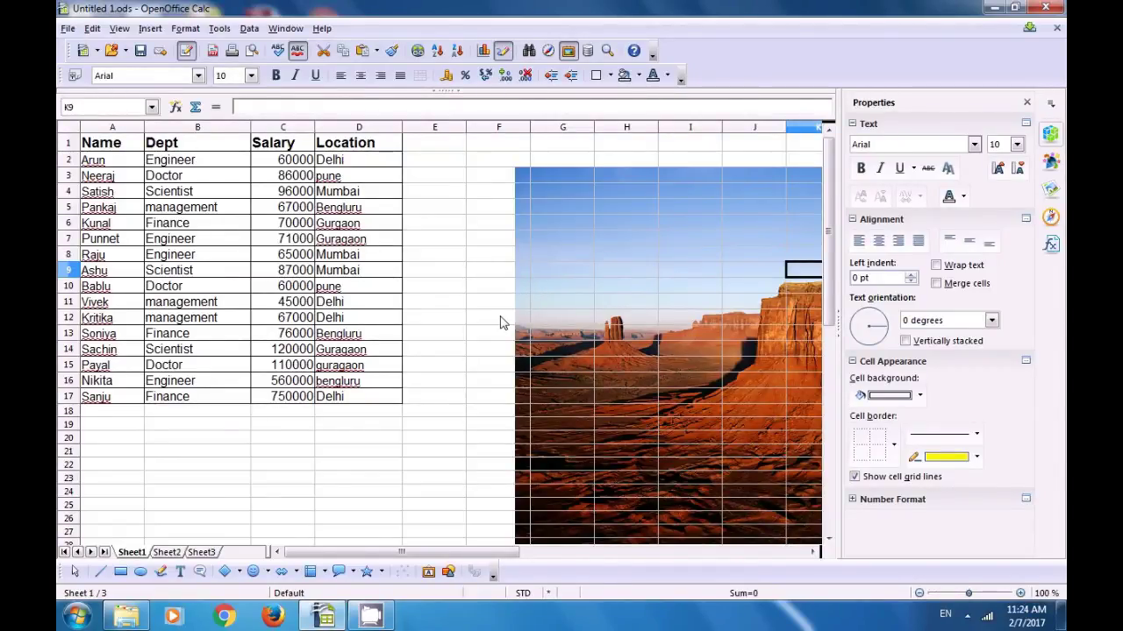
# Draw a right triangle about 1.23 by 0.94 inches on Sheet2, around rows 16 to 20 below the Dept table.
pyautogui.click(175, 552)
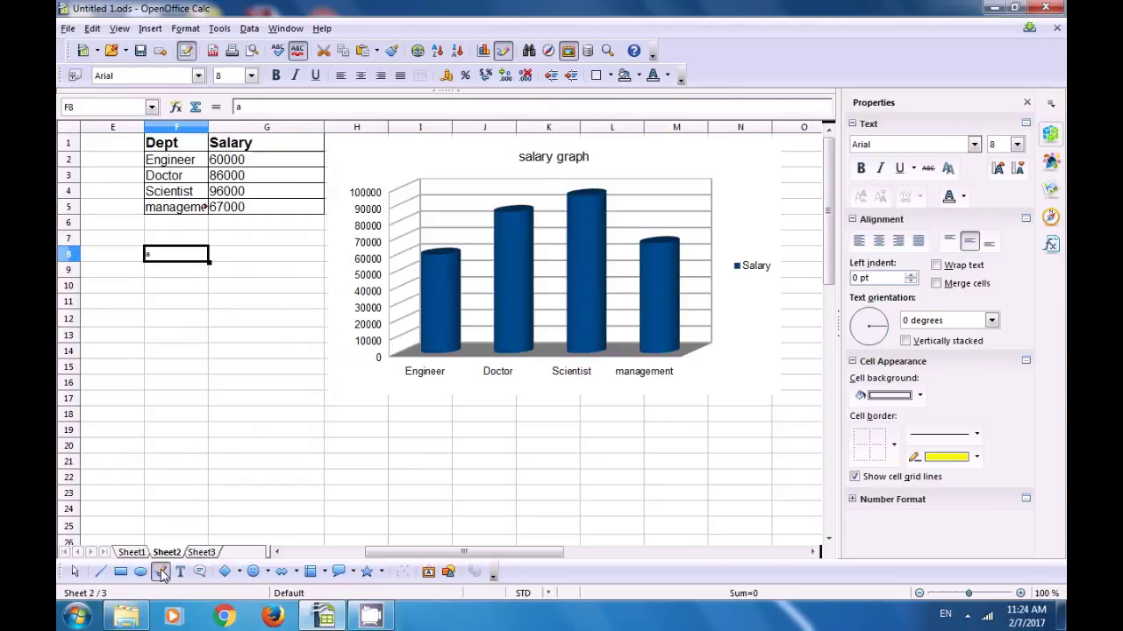
pyautogui.click(239, 572)
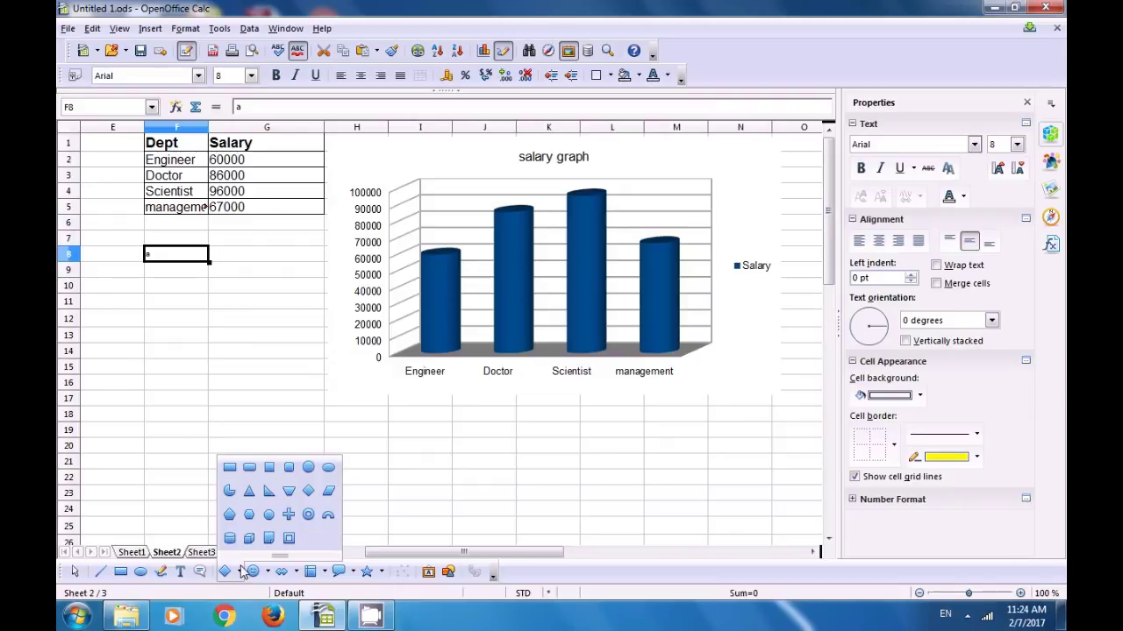
pyautogui.click(270, 491)
pyautogui.moveTo(133, 382); pyautogui.dragTo(222, 451)
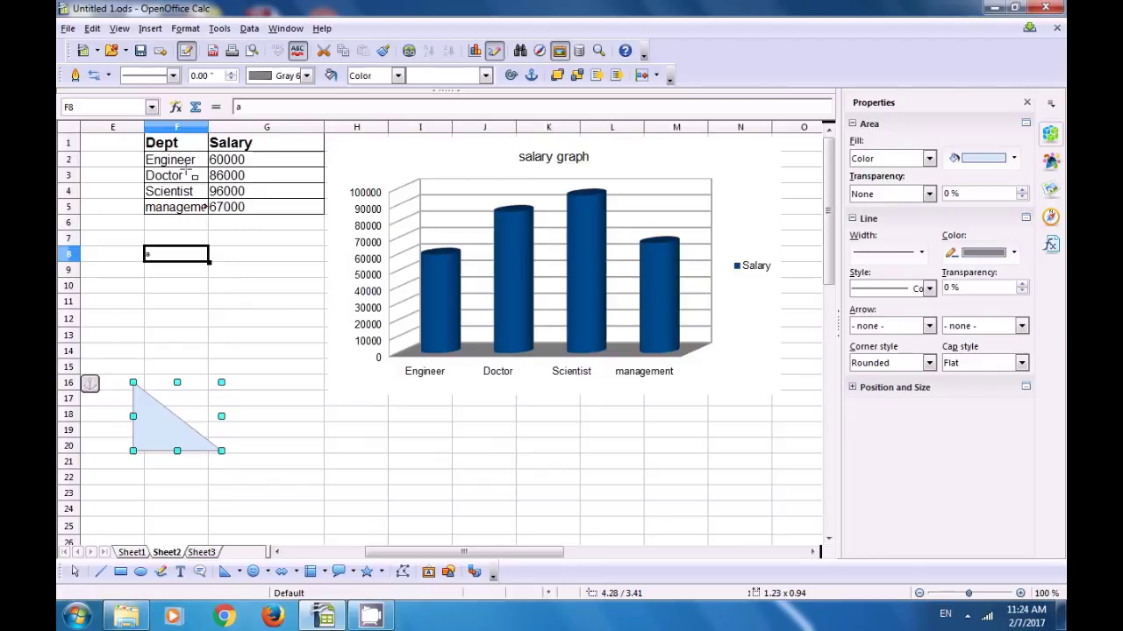
# Flip the right triangle vertically.
pyautogui.click(185, 29)
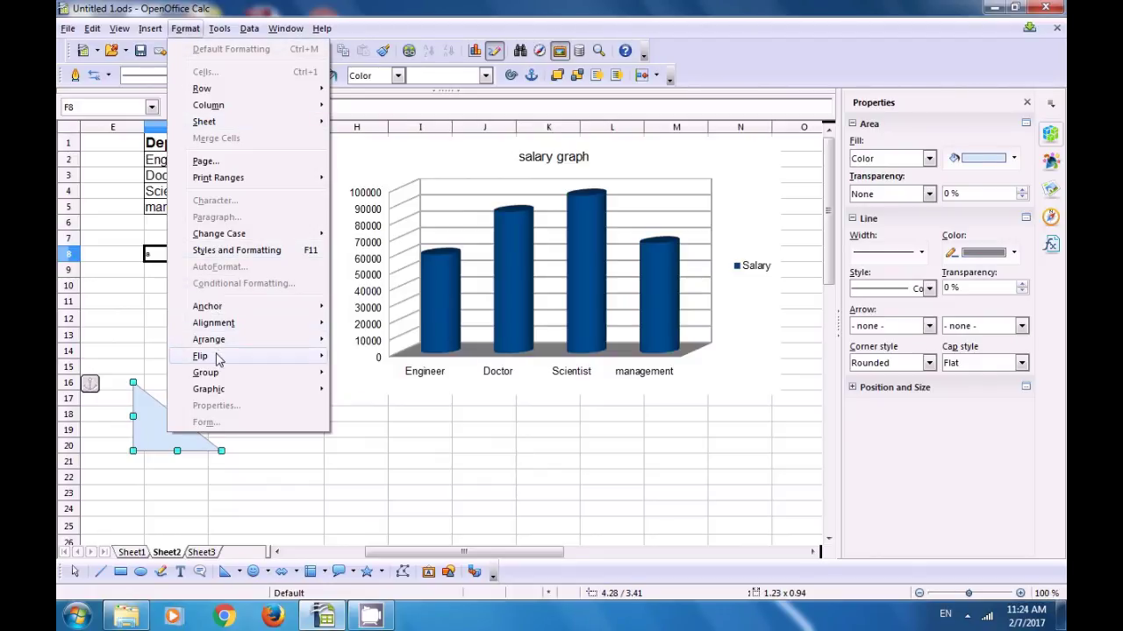
pyautogui.moveTo(219, 358)
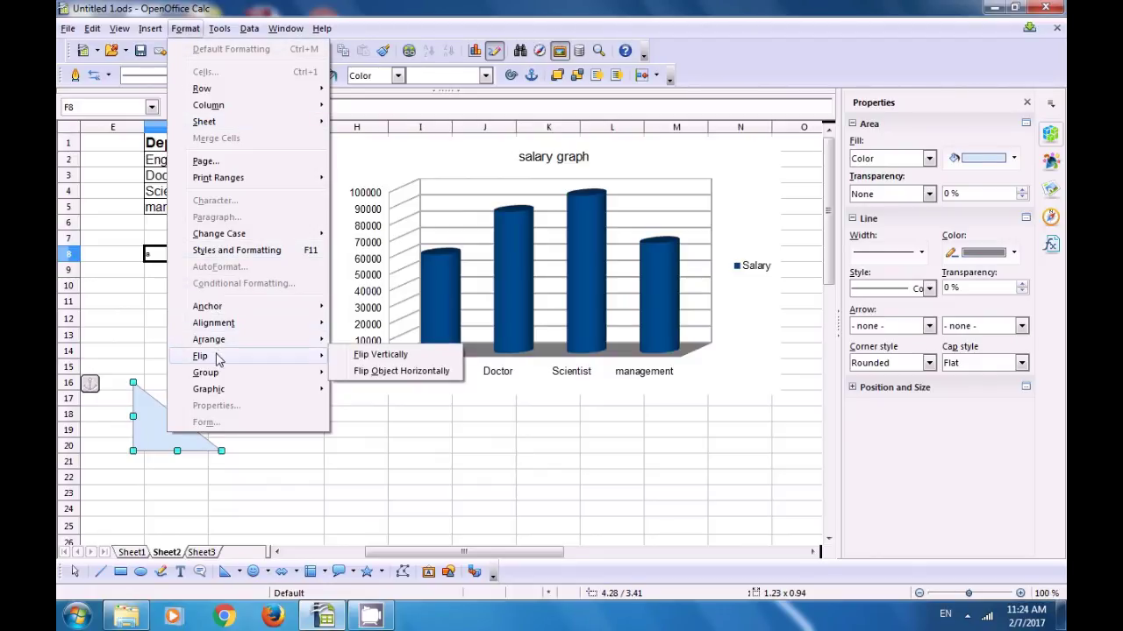
pyautogui.click(377, 355)
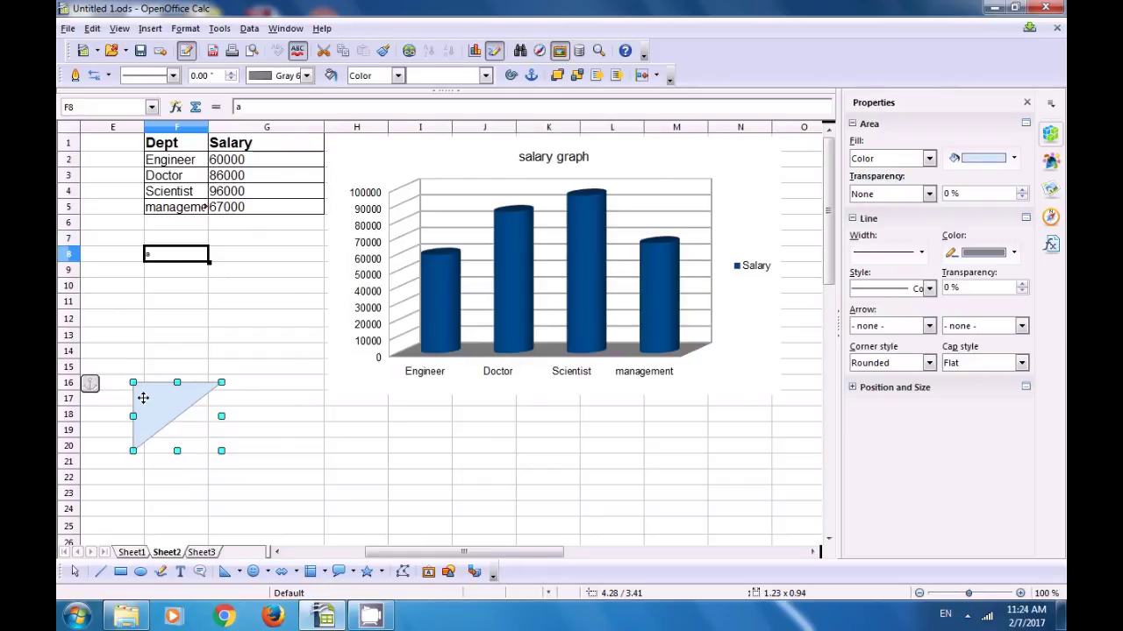
# Flip the right triangle horizontally and deselect it.
pyautogui.click(185, 29)
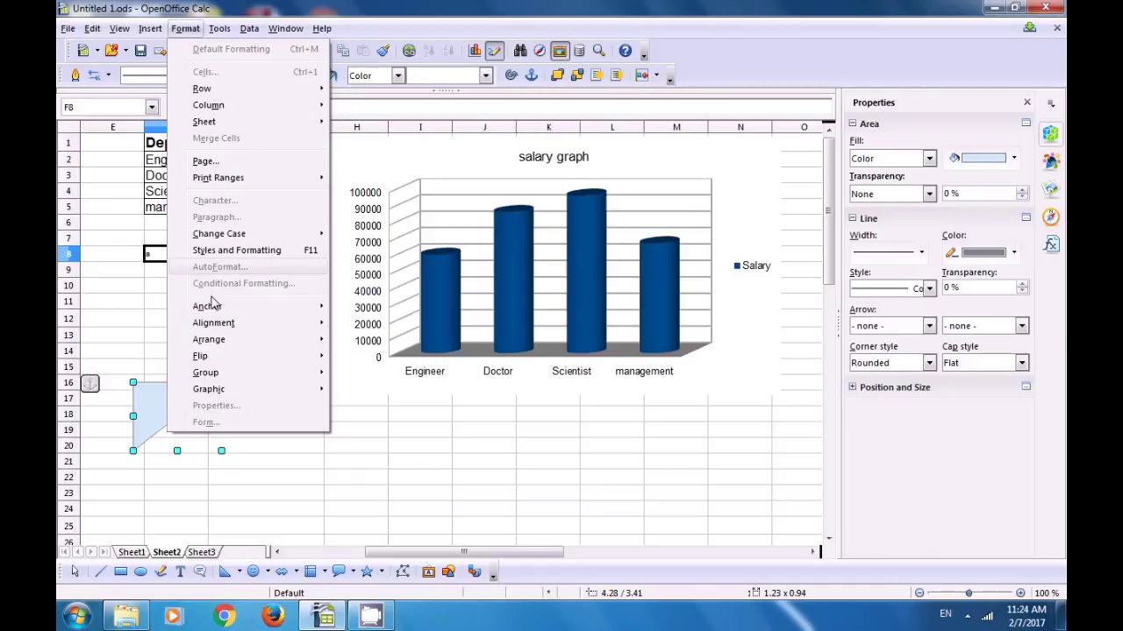
pyautogui.moveTo(217, 357)
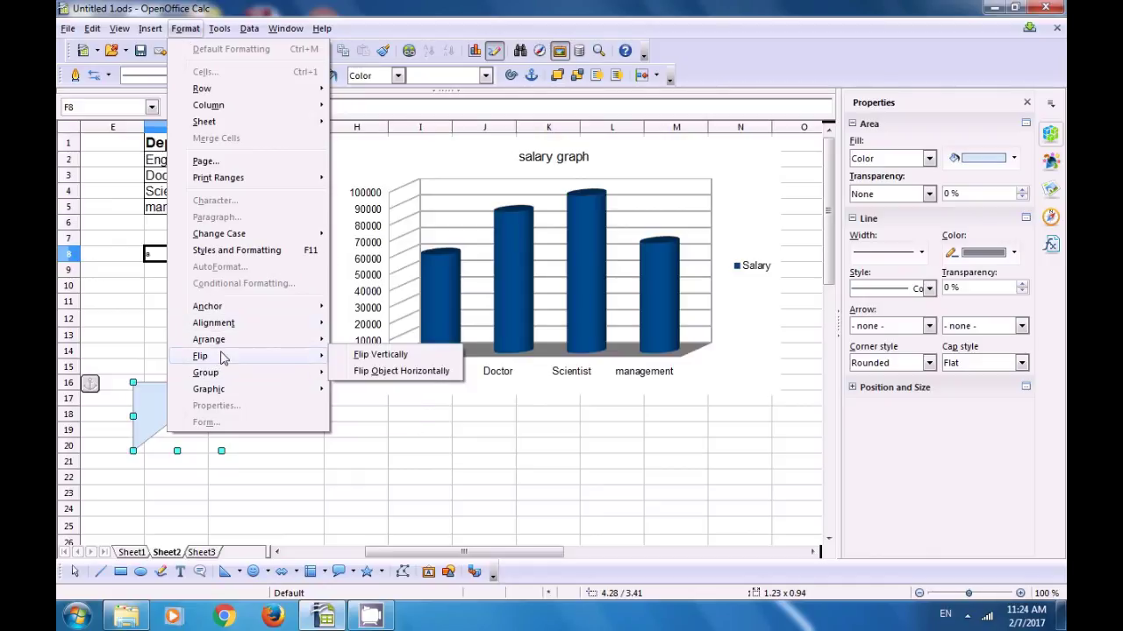
pyautogui.click(375, 372)
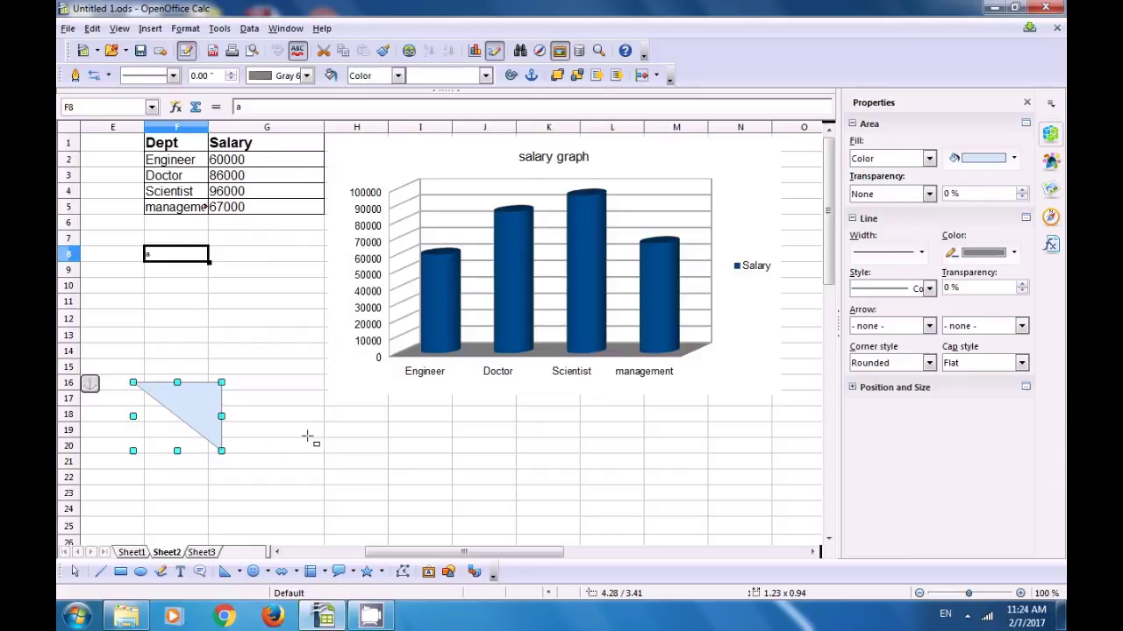
pyautogui.click(333, 424)
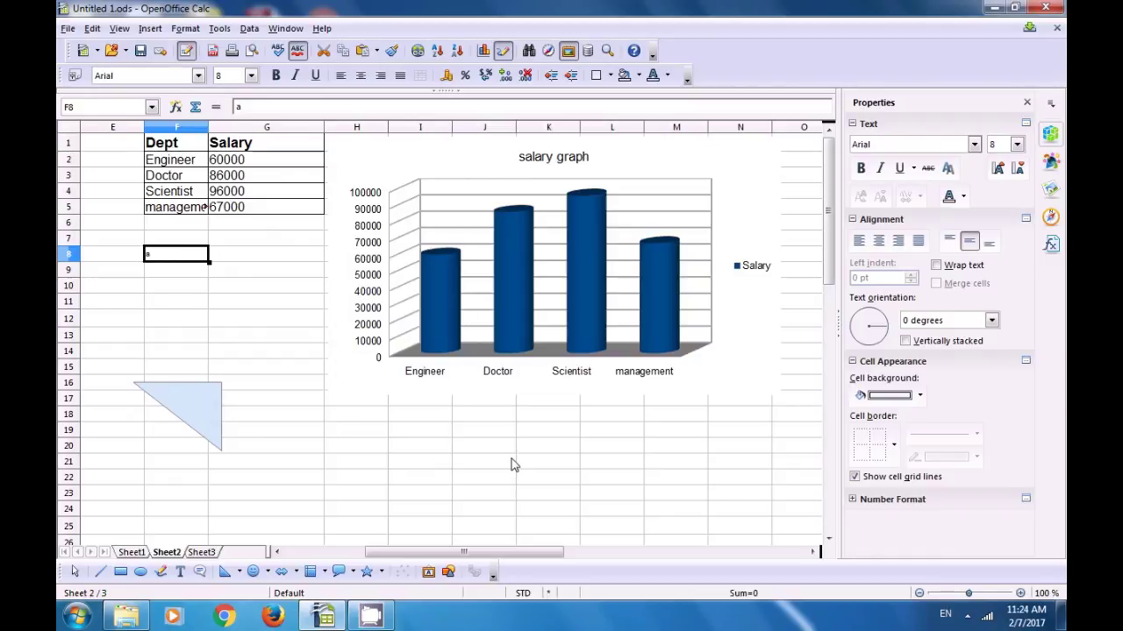
pyautogui.click(968, 617)
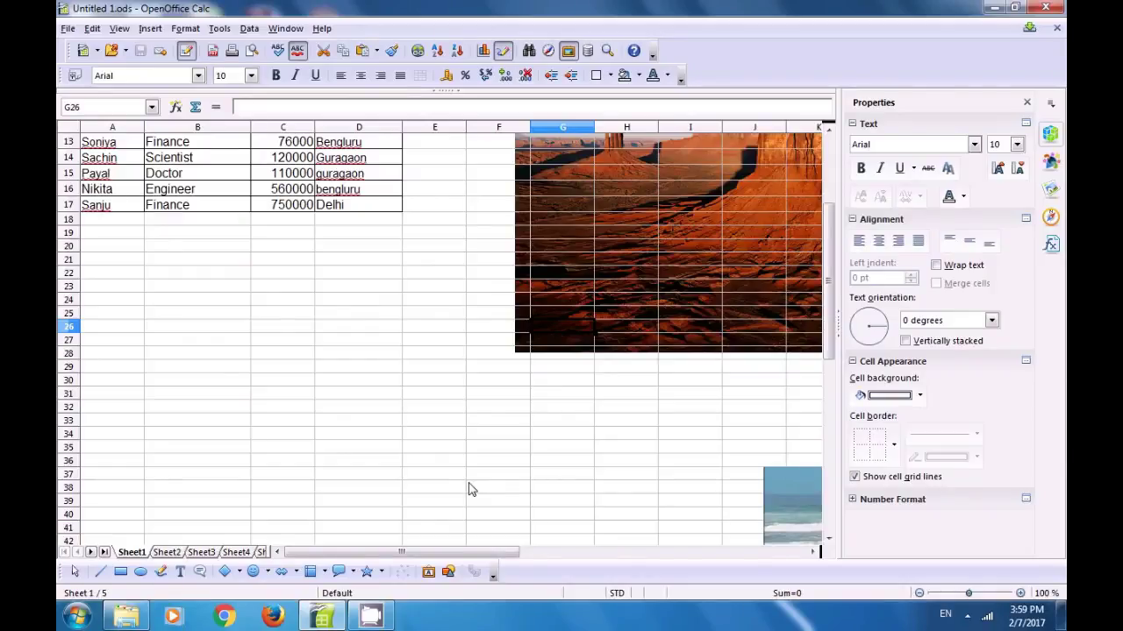
# Draw a diamond about 1.45 by 1.04 inches on Sheet1, around rows 35 to 40 below the employee table.
pyautogui.click(226, 572)
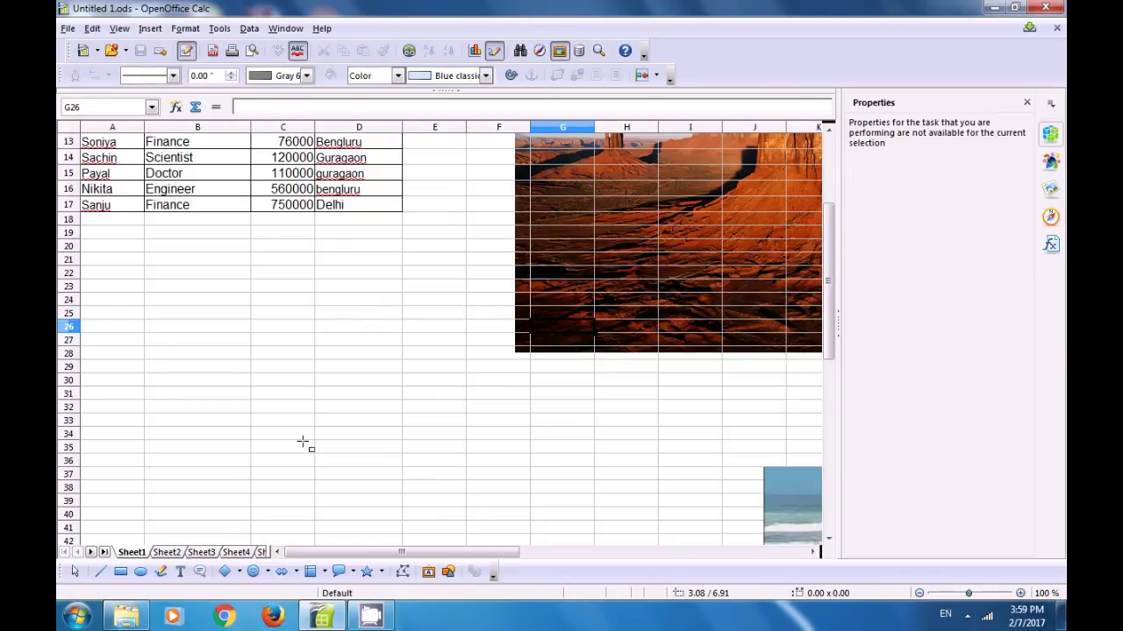
pyautogui.moveTo(301, 441); pyautogui.dragTo(407, 518)
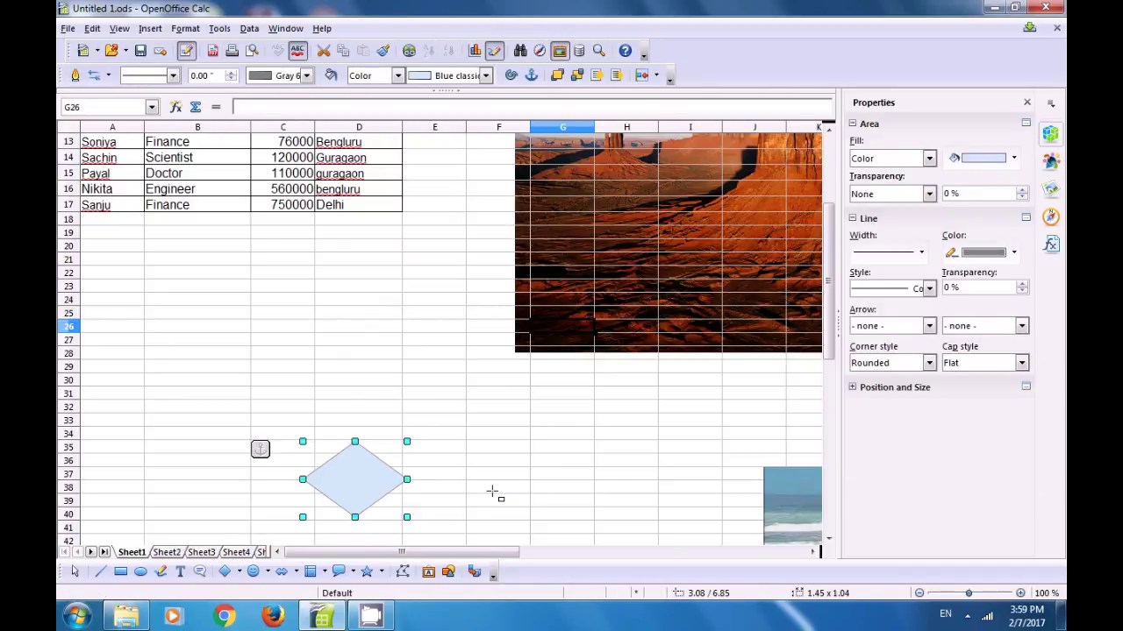
pyautogui.press('Escape')
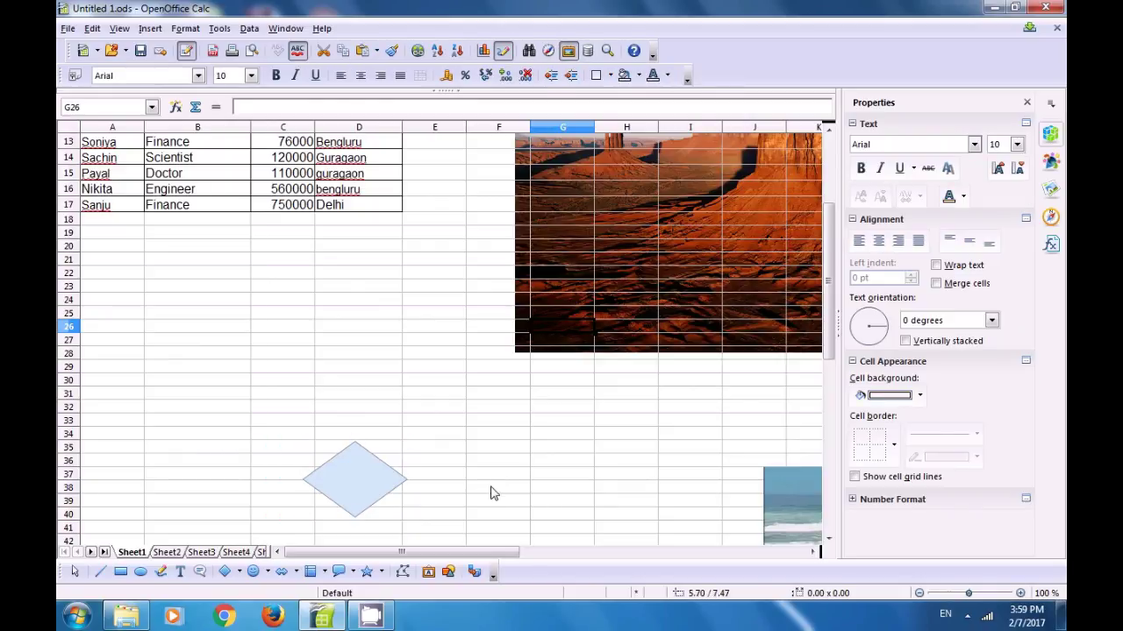
# Draw a smiley face in columns F to G beside the diamond, slightly smaller than it, and deselect it.
pyautogui.click(255, 572)
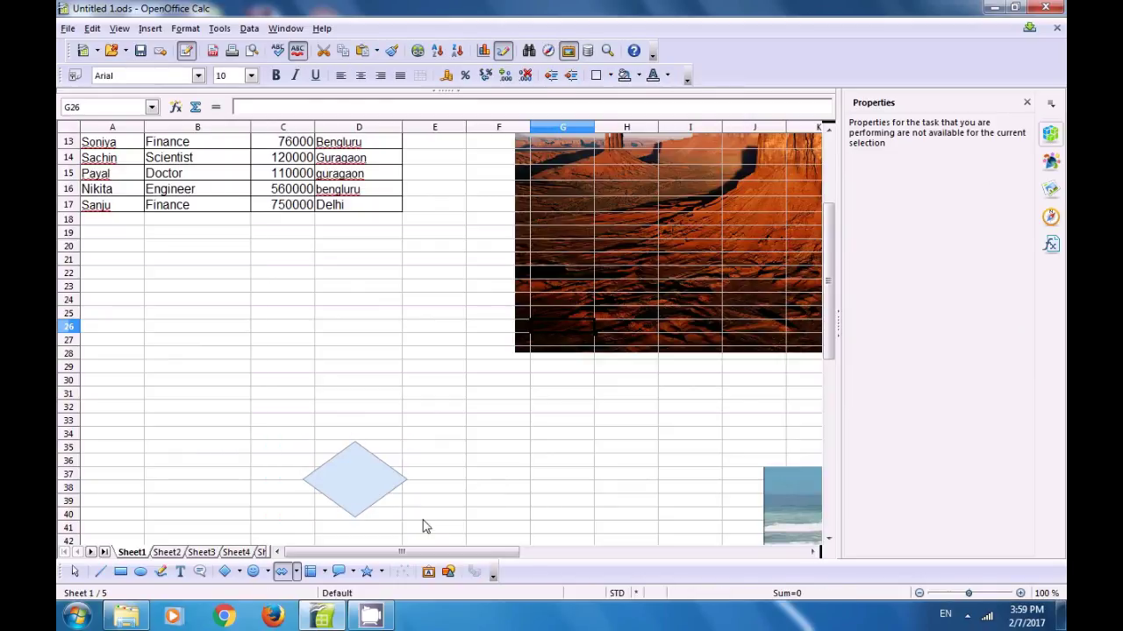
pyautogui.moveTo(469, 449); pyautogui.dragTo(570, 523)
pyautogui.press('Escape')
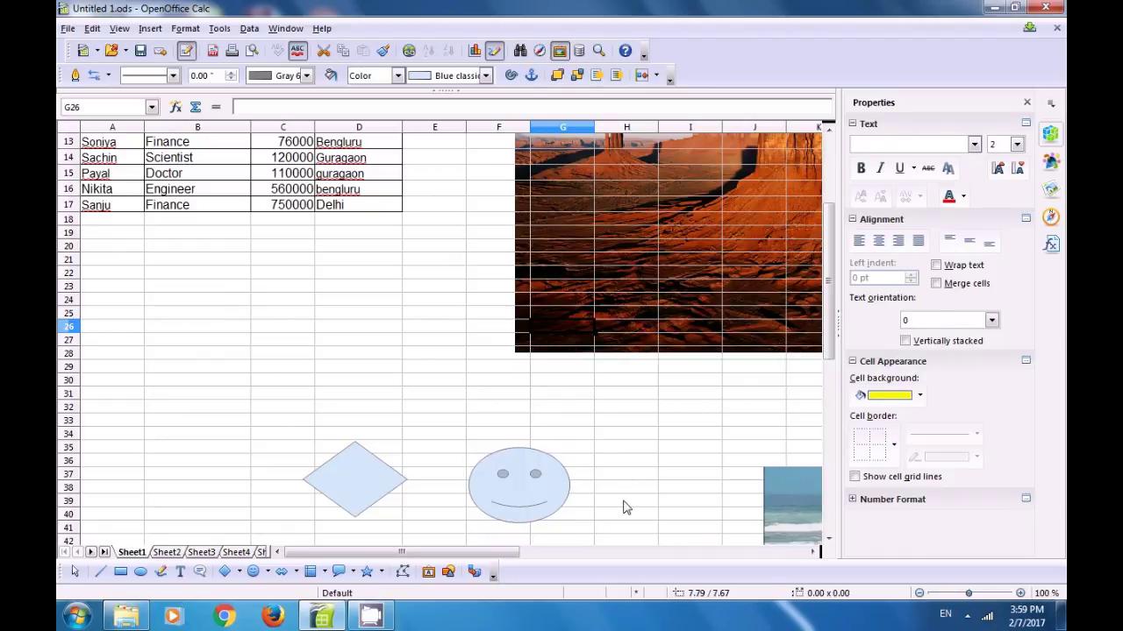
# Select both the diamond and the smiley shape below the table and group them into one object.
pyautogui.click(370, 488)
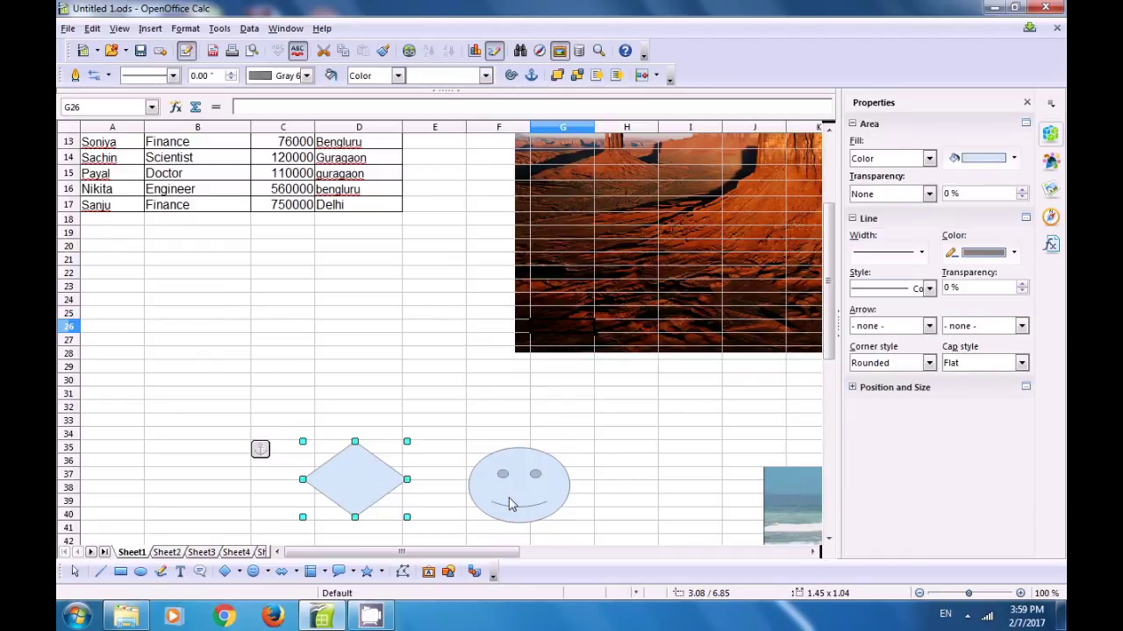
pyautogui.click(515, 505)
pyautogui.click(365, 486)
pyautogui.click(496, 496)
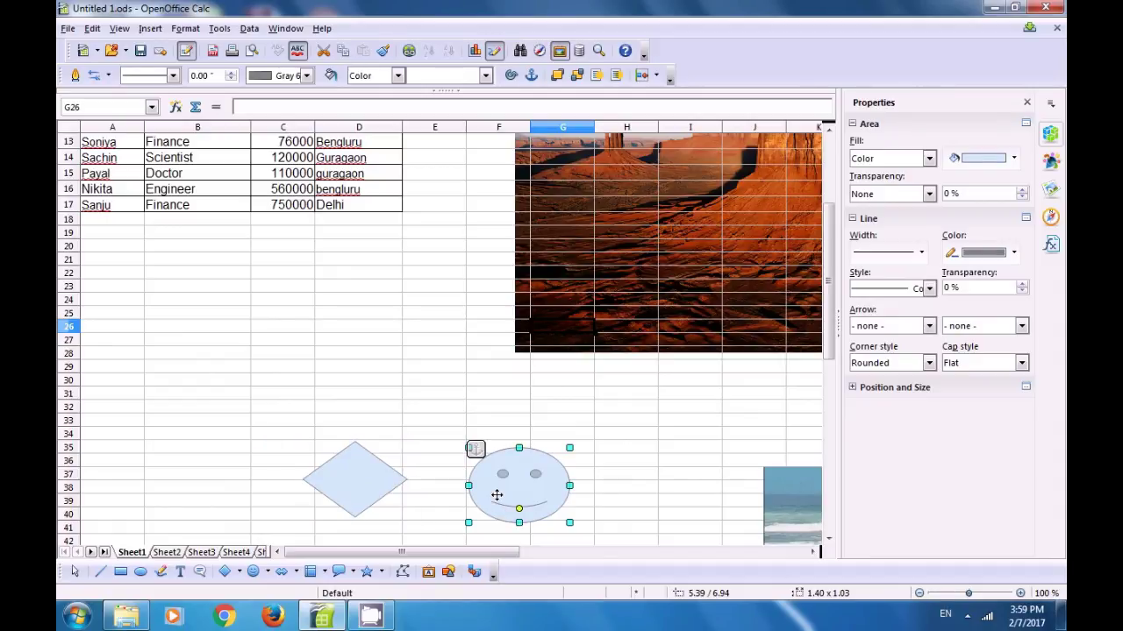
pyautogui.keyDown('shift'); pyautogui.click(371, 483); pyautogui.keyUp('shift')
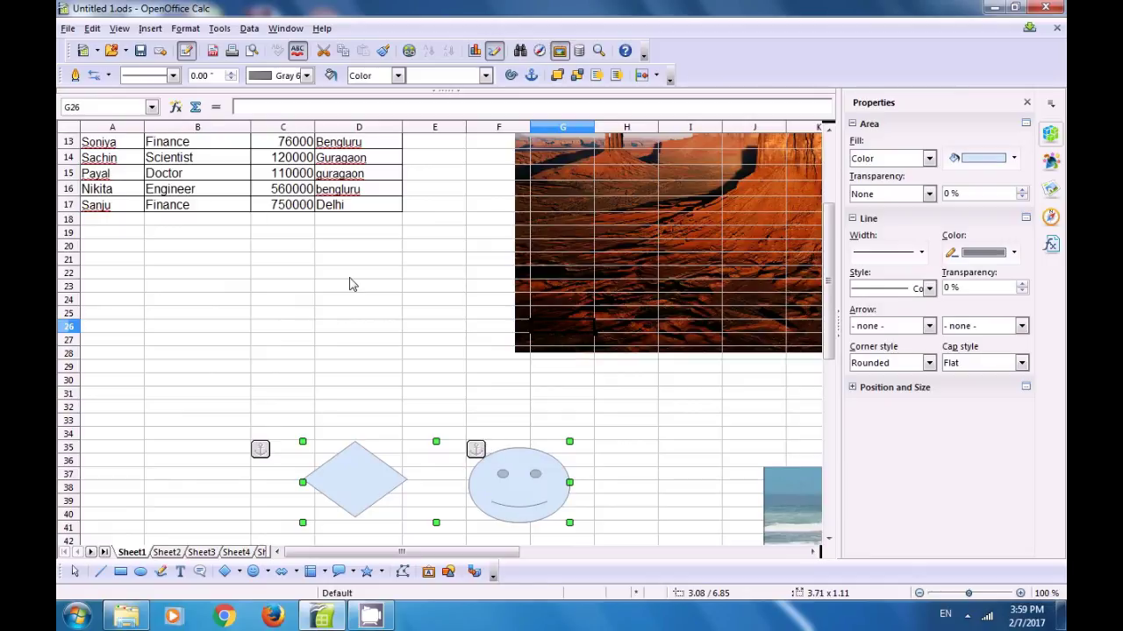
pyautogui.click(185, 28)
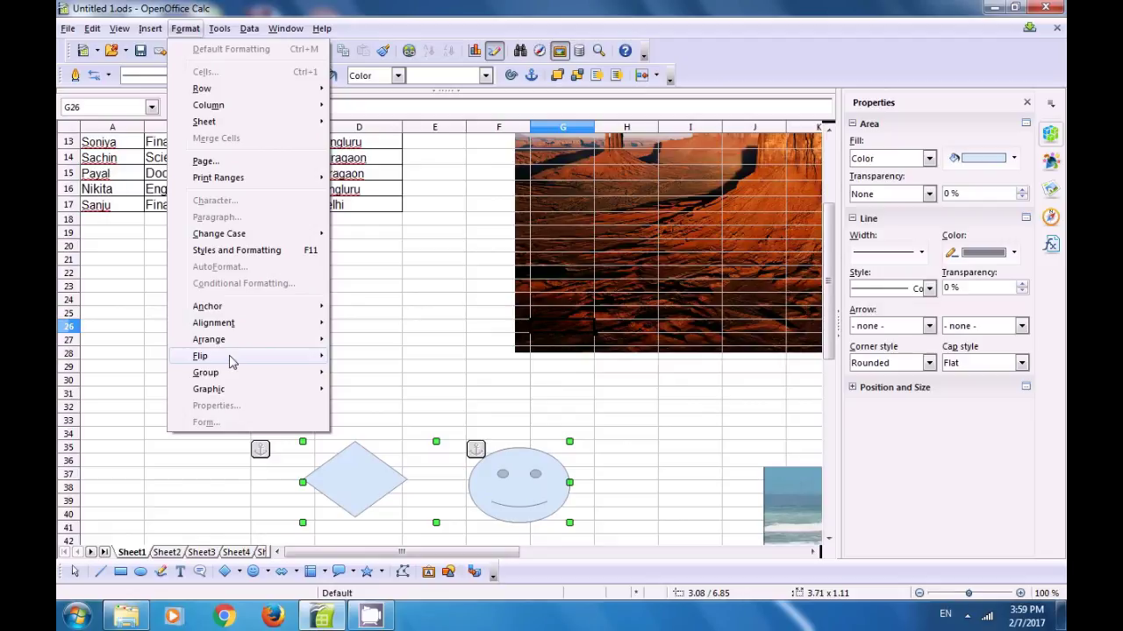
pyautogui.moveTo(231, 376)
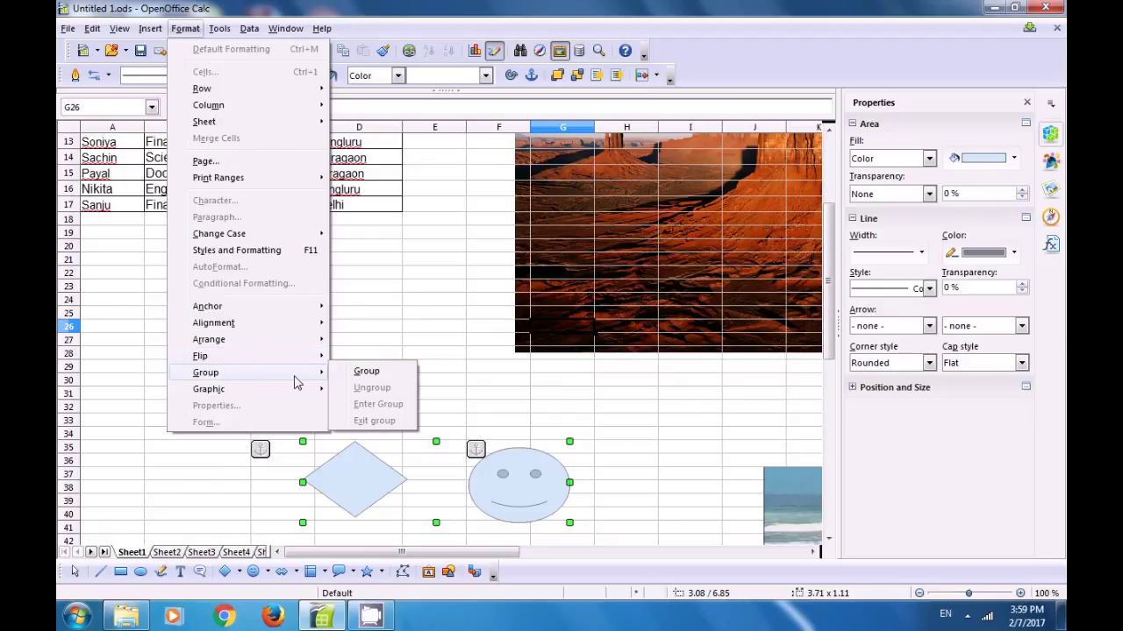
pyautogui.click(376, 372)
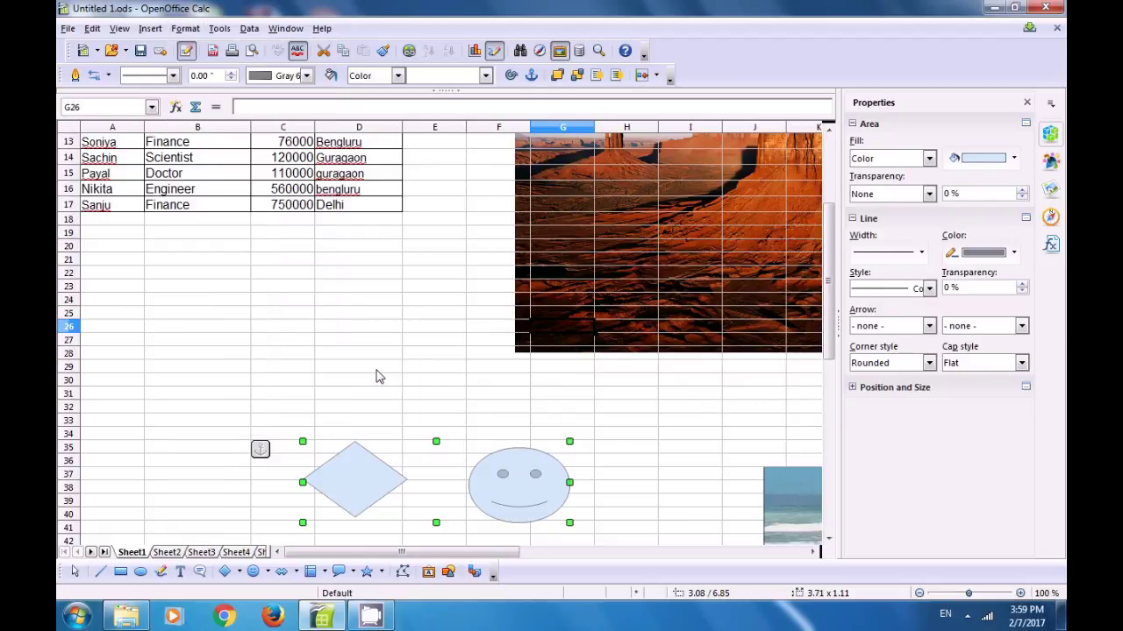
pyautogui.click(637, 488)
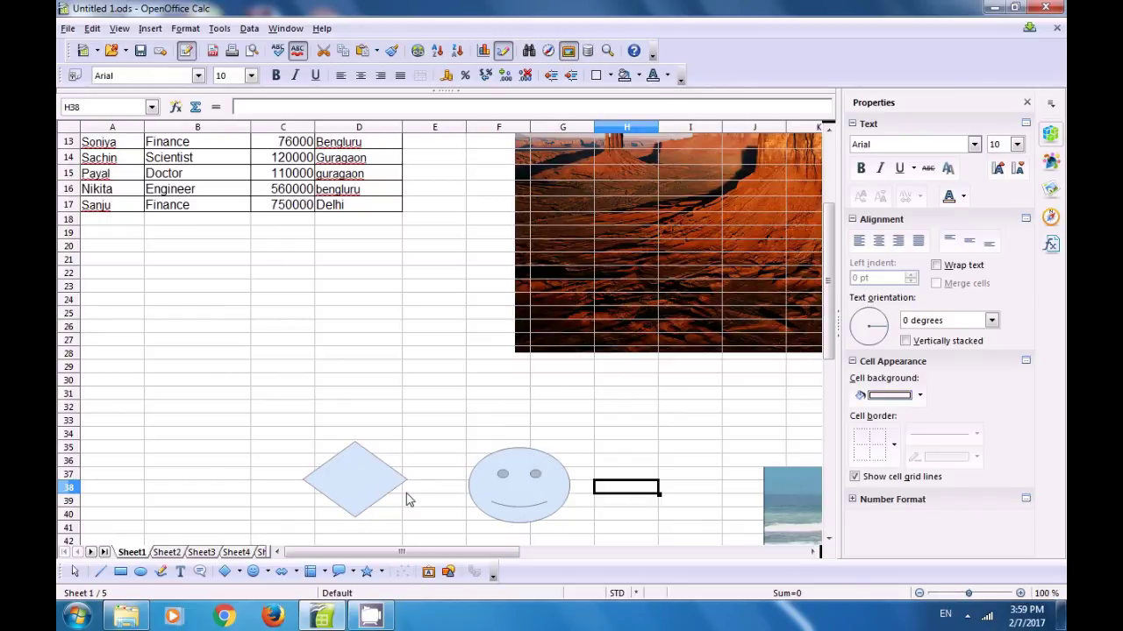
# Move the grouped diamond and smiley to columns B through E, at about rows 33 to 38.
pyautogui.click(363, 496)
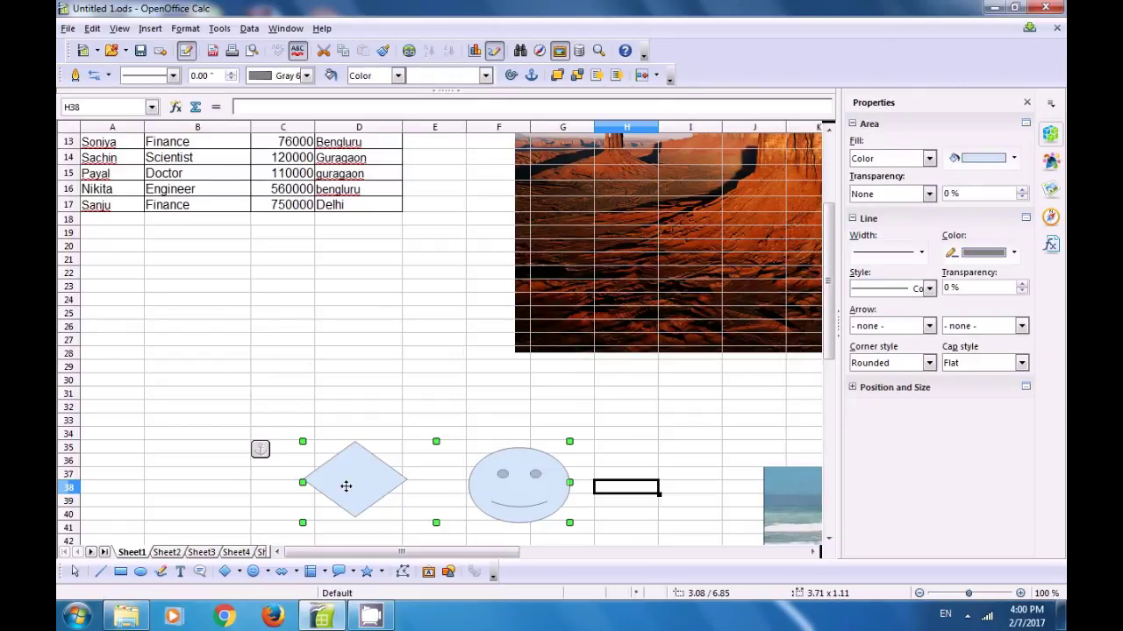
pyautogui.moveTo(347, 486); pyautogui.dragTo(214, 380)
pyautogui.click(233, 448)
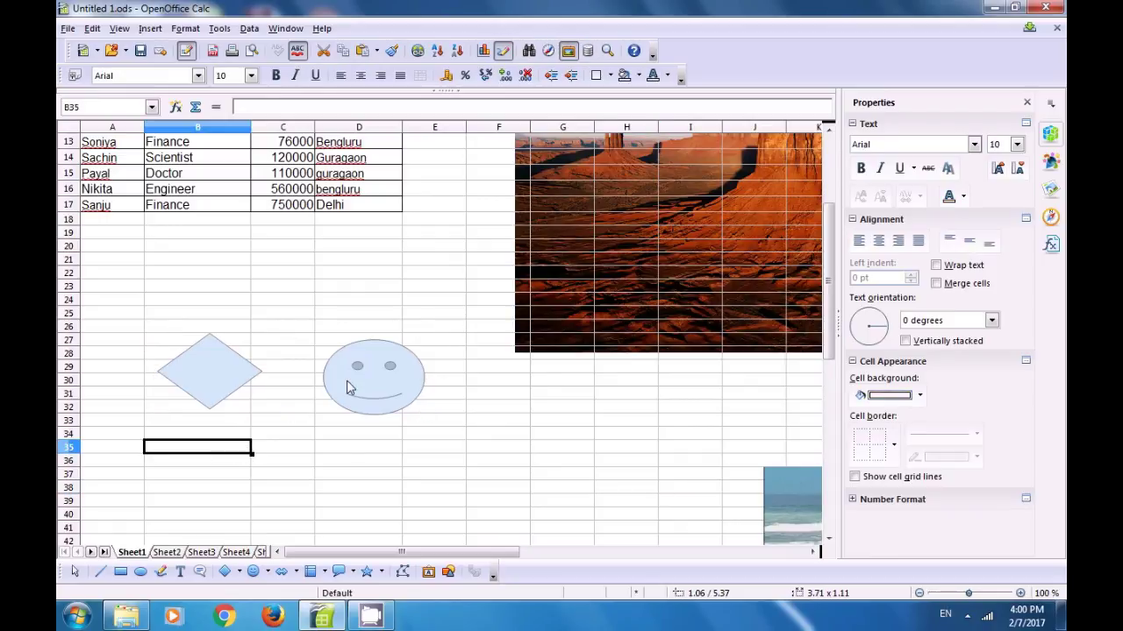
pyautogui.moveTo(327, 389); pyautogui.dragTo(364, 464)
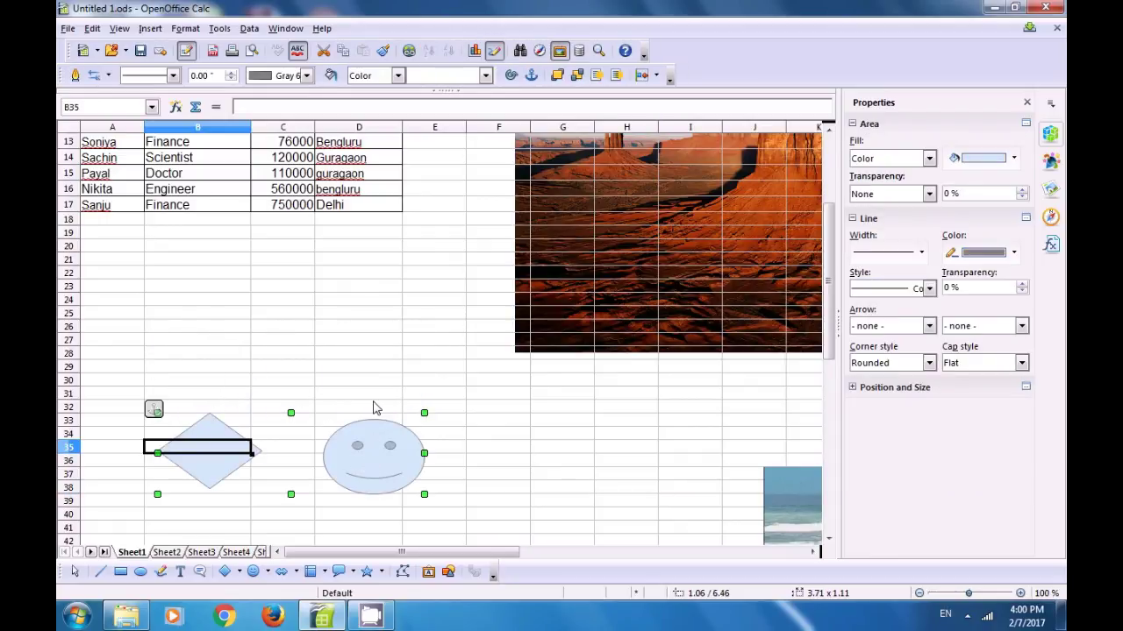
# Set the grouped shapes' line color to Red 1 and fill them with the Brownstone bitmap.
pyautogui.click(306, 75)
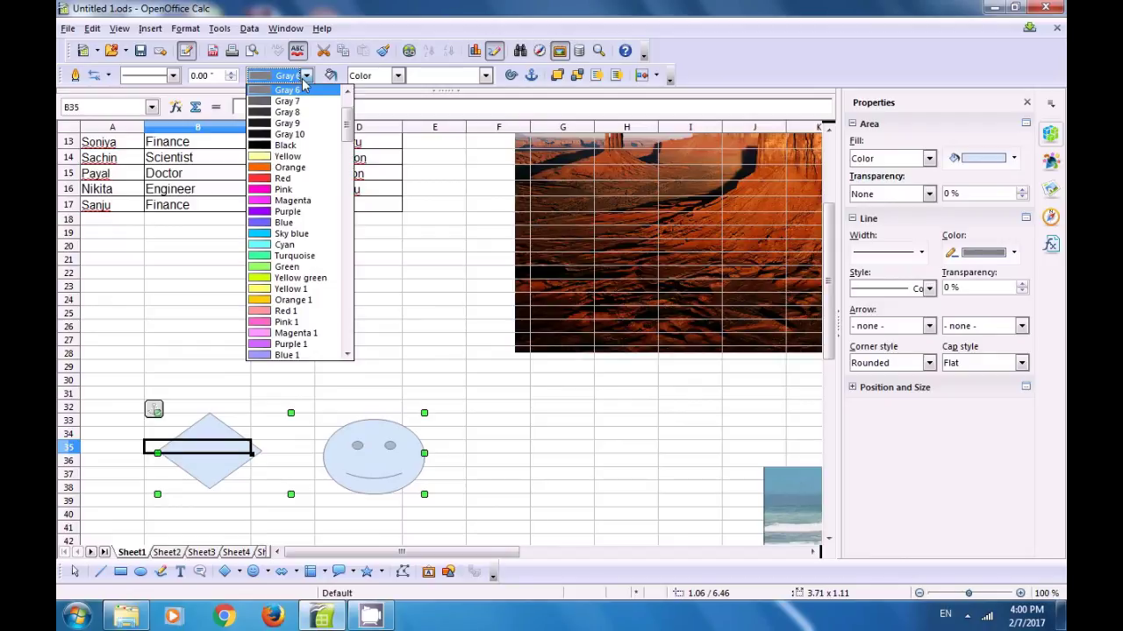
pyautogui.click(279, 311)
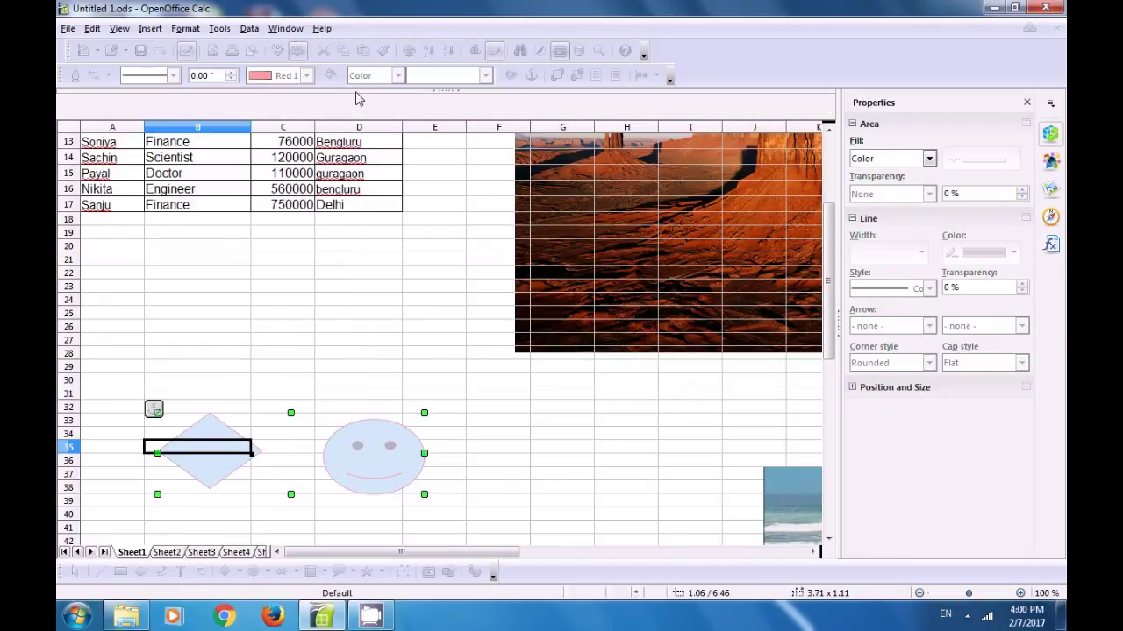
pyautogui.click(397, 75)
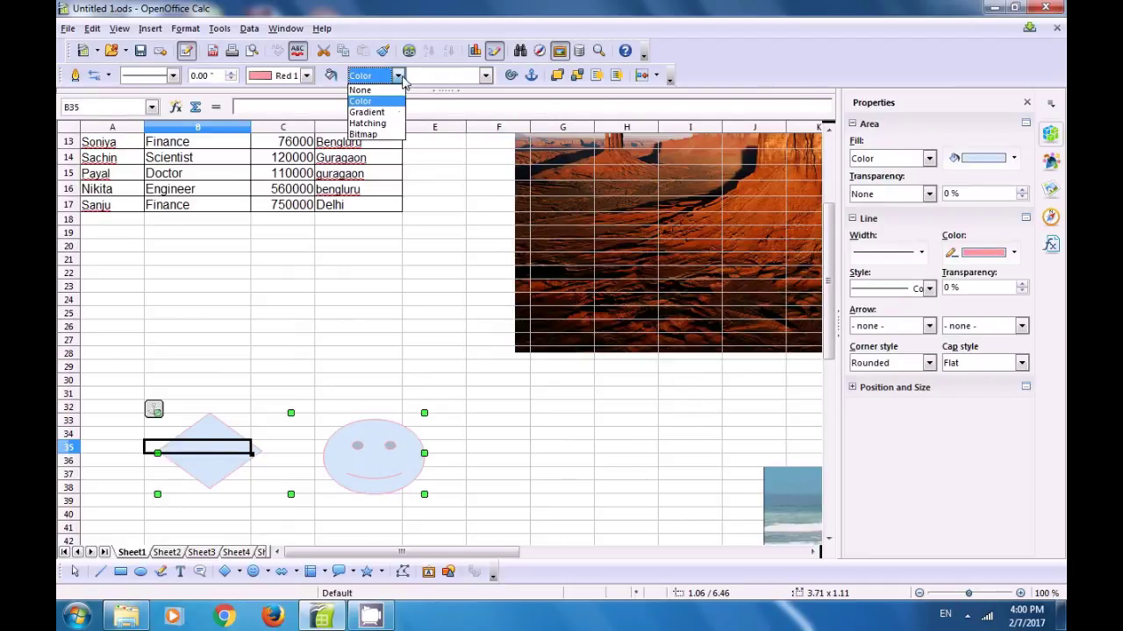
pyautogui.click(491, 77)
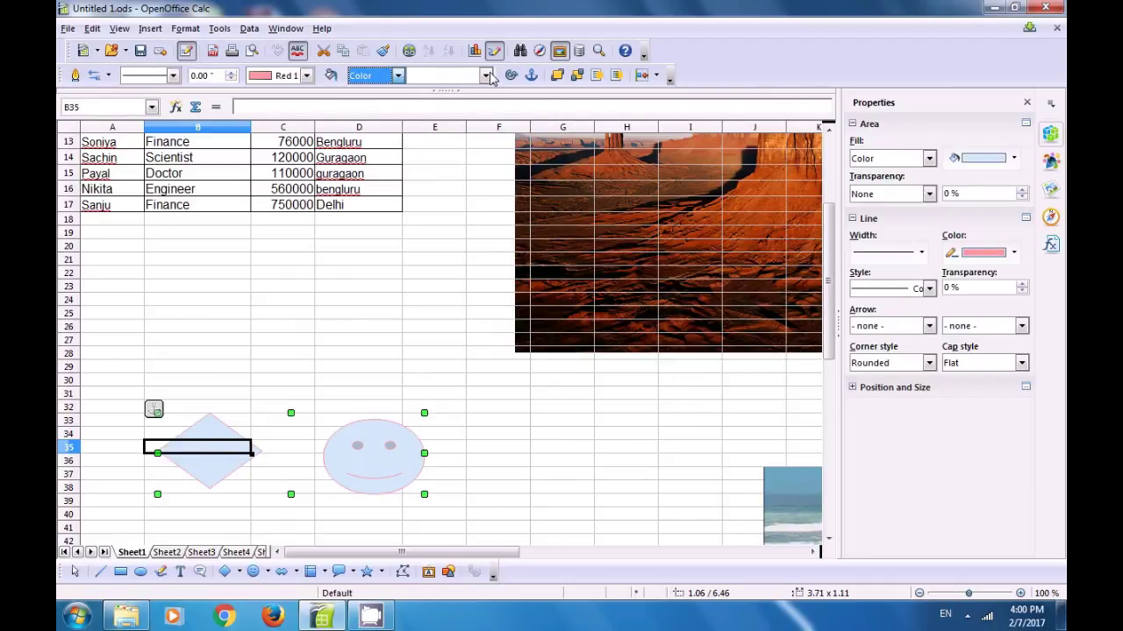
pyautogui.click(491, 77)
pyautogui.click(487, 81)
pyautogui.click(487, 85)
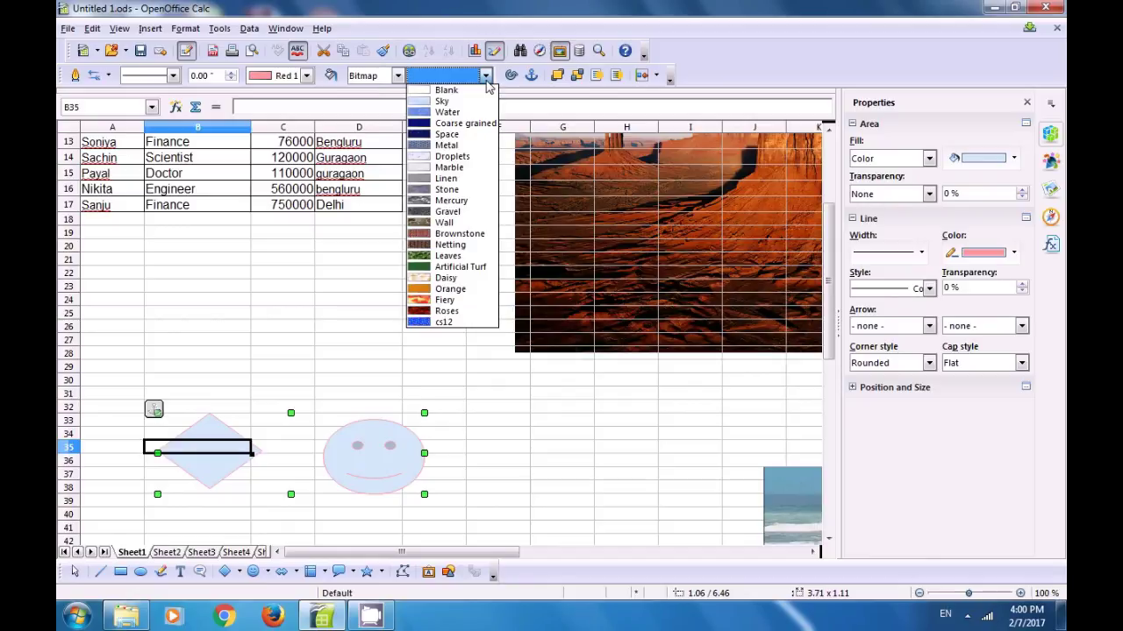
pyautogui.click(451, 234)
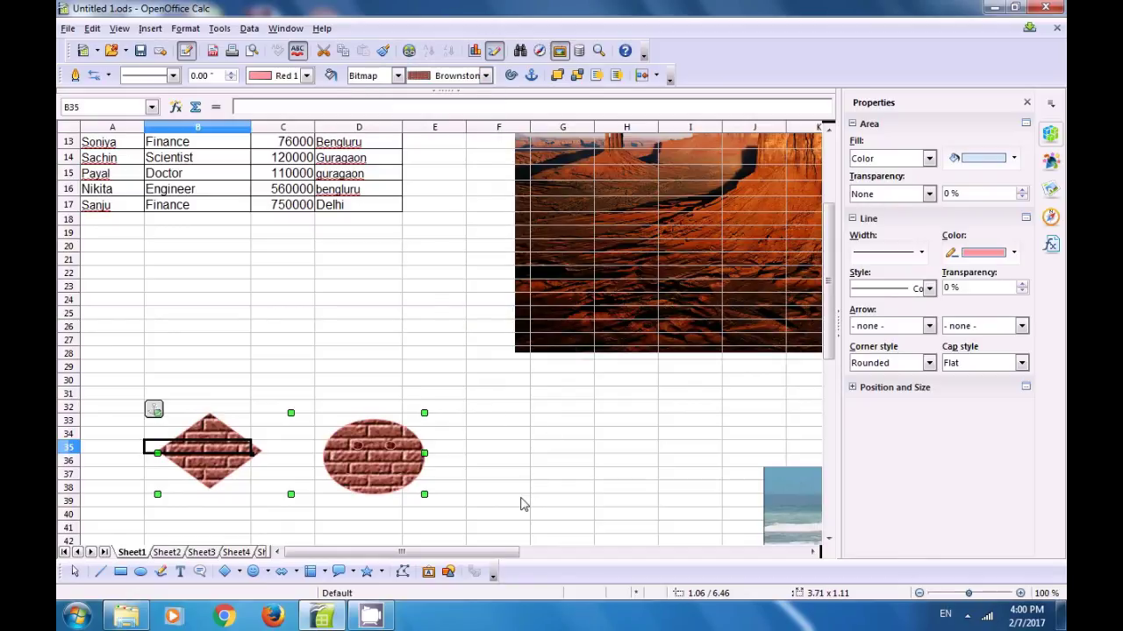
pyautogui.click(509, 401)
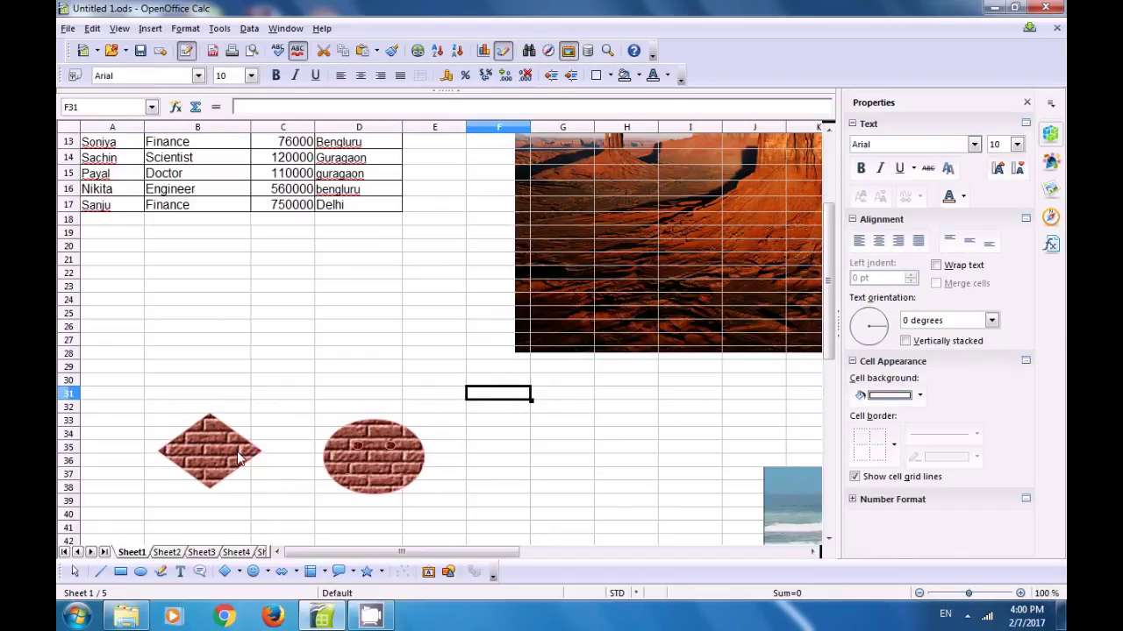
# Move the grouped shapes over to columns C through G, at about rows 33 to 39, and ungroup them.
pyautogui.click(386, 470)
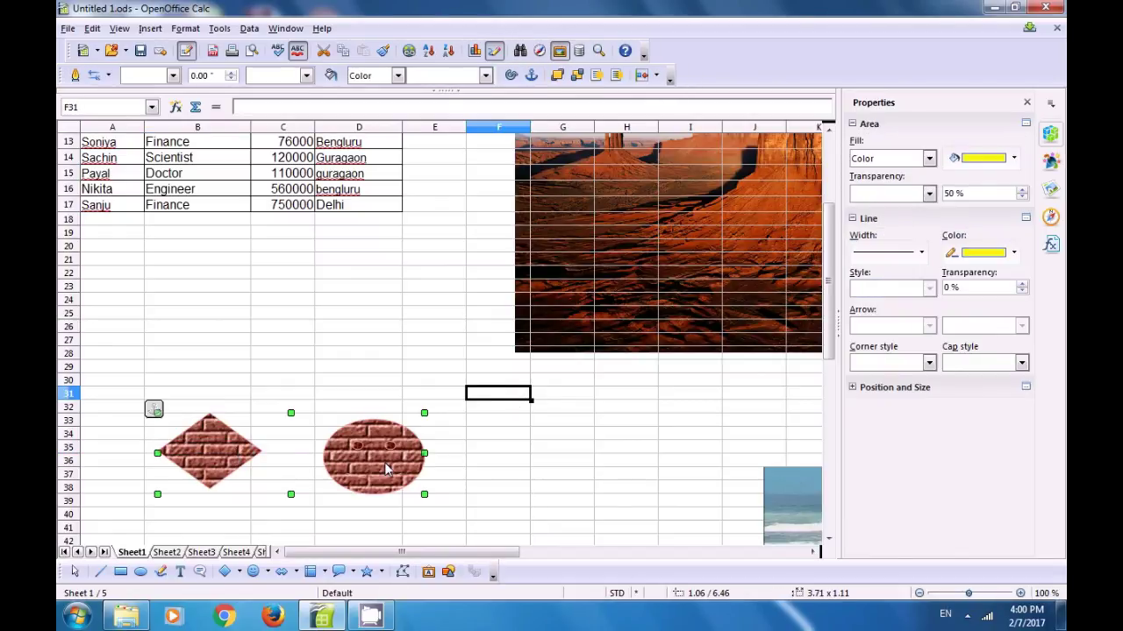
pyautogui.moveTo(385, 463); pyautogui.dragTo(518, 475)
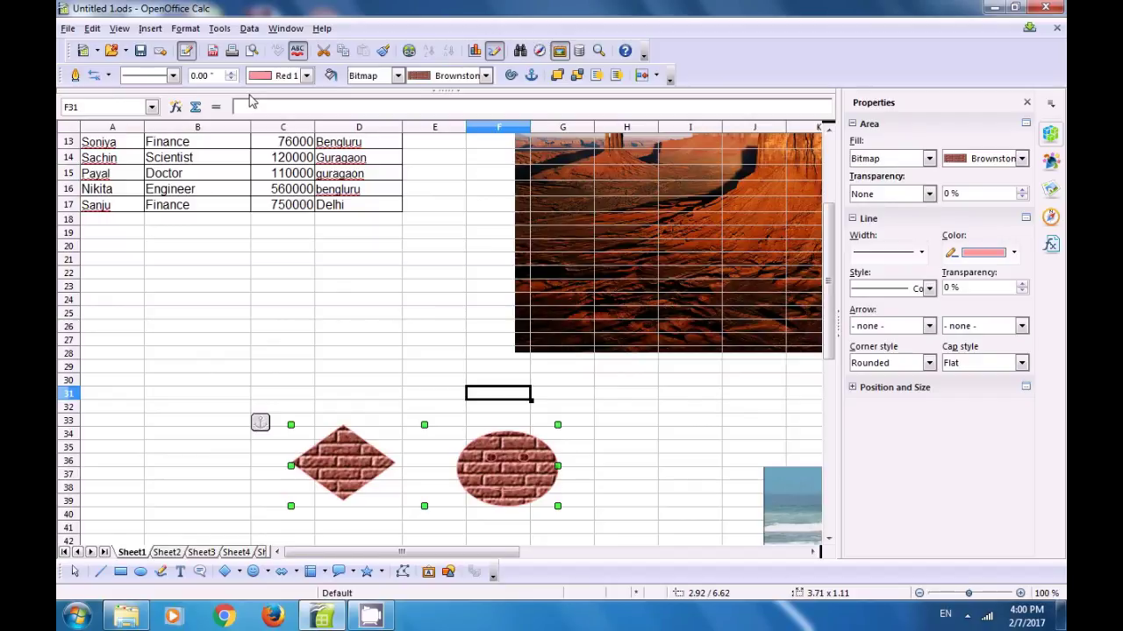
pyautogui.click(187, 31)
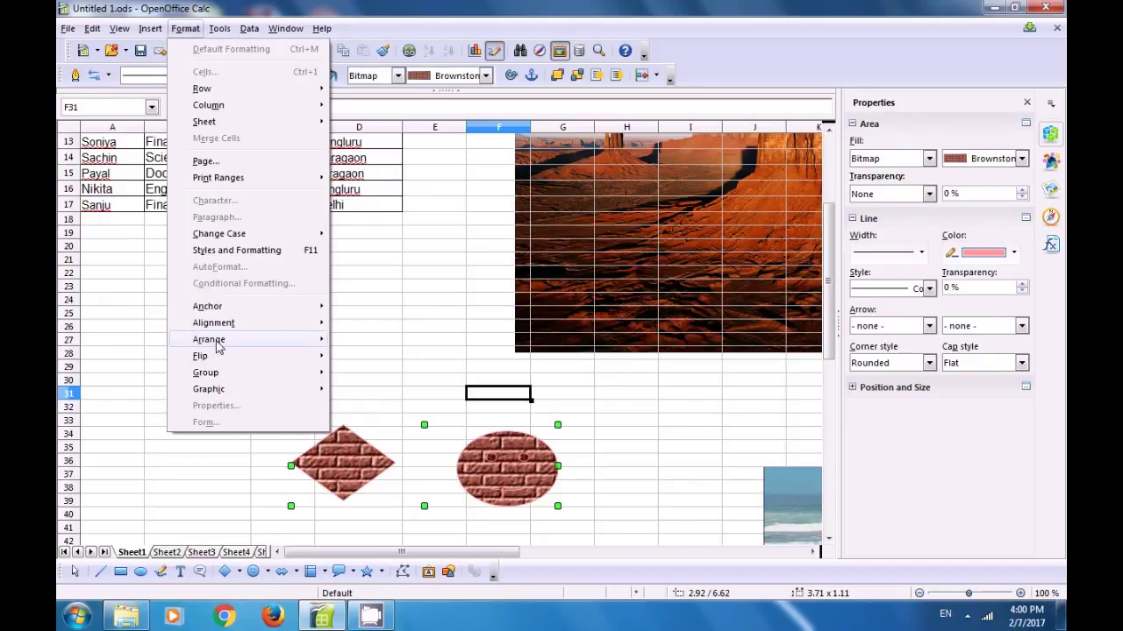
pyautogui.moveTo(220, 372)
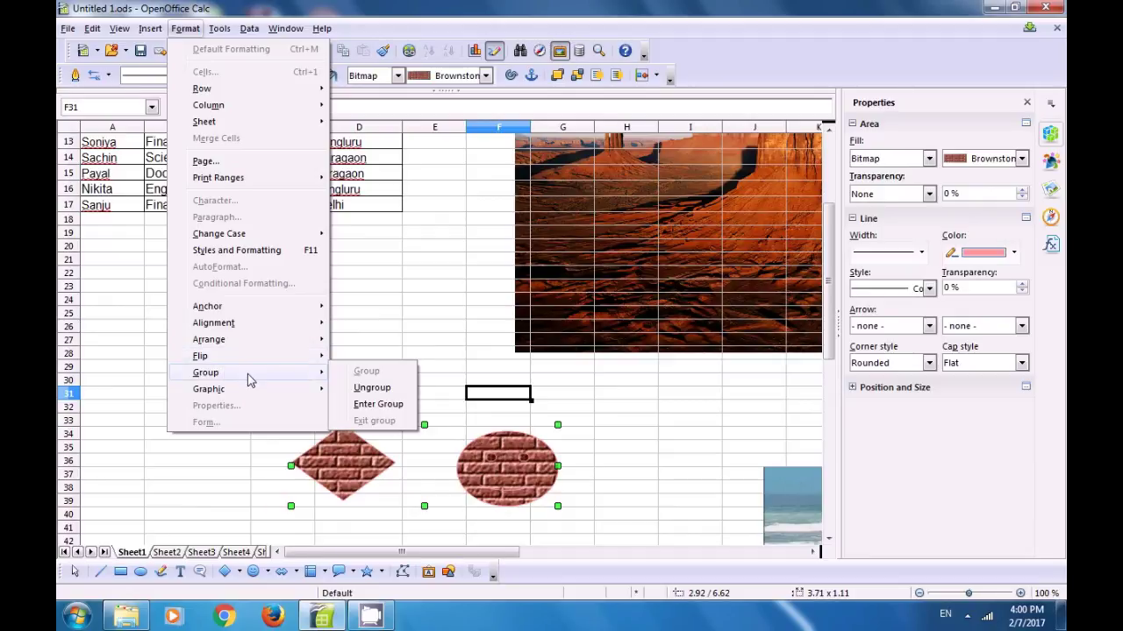
pyautogui.click(374, 387)
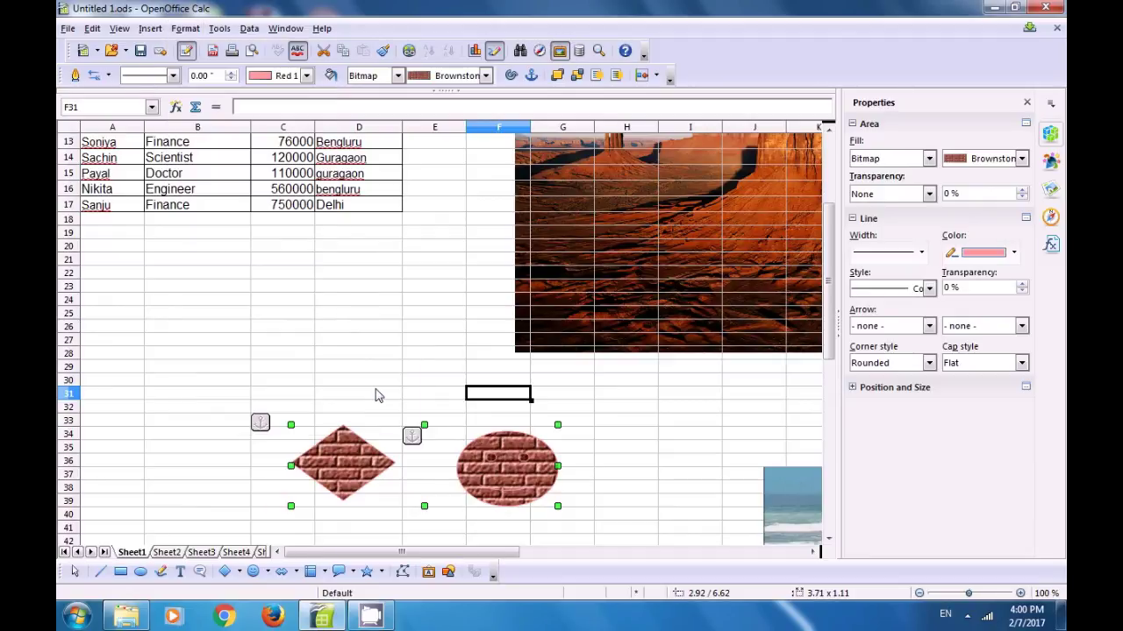
pyautogui.click(653, 474)
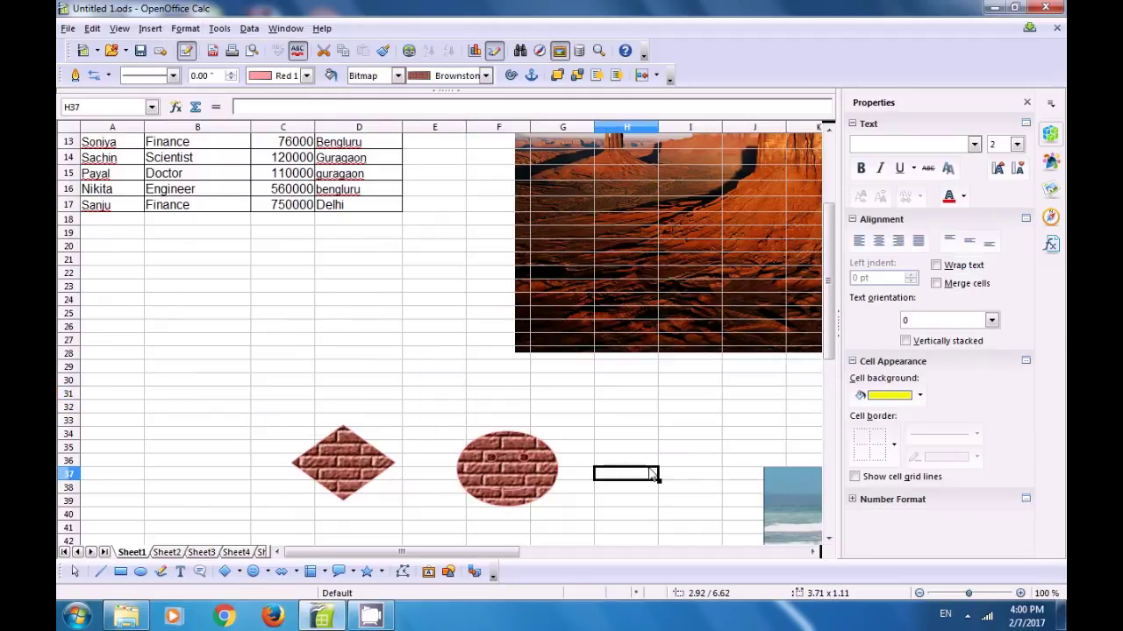
# Select the smiley and the diamond individually to check whether each shape is a separate object.
pyautogui.click(523, 469)
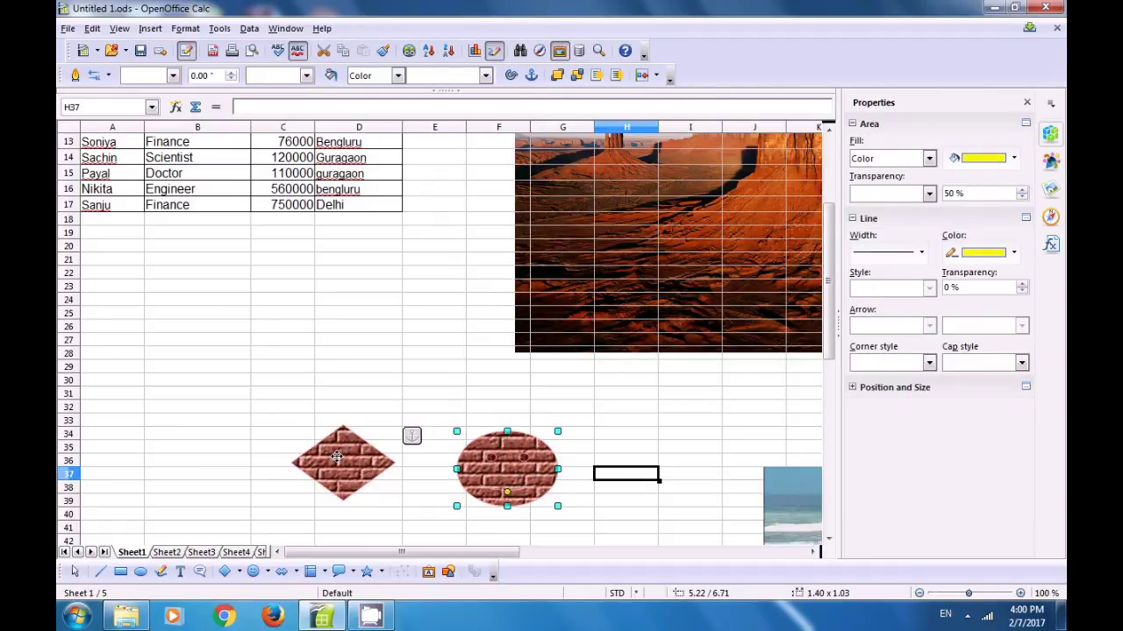
pyautogui.click(337, 455)
pyautogui.click(484, 470)
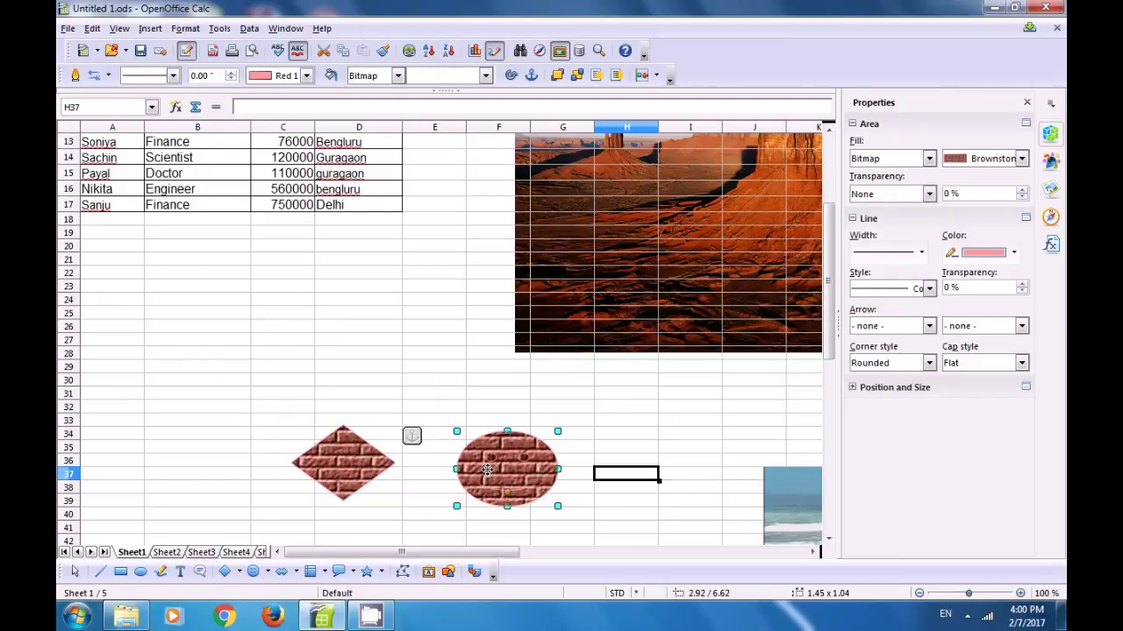
pyautogui.click(367, 467)
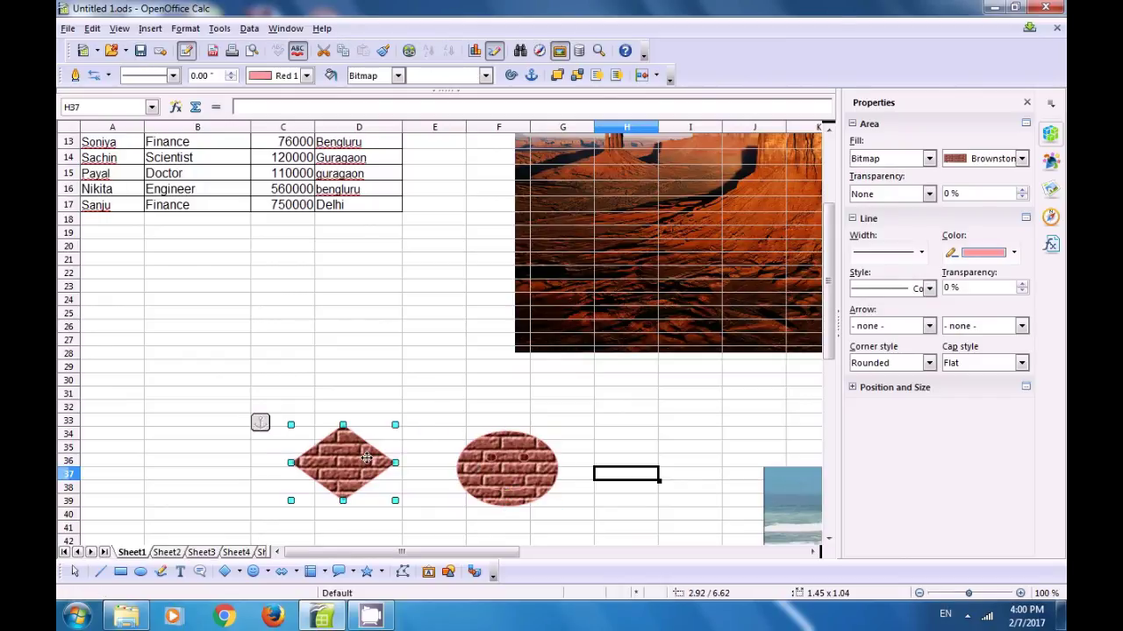
pyautogui.click(430, 414)
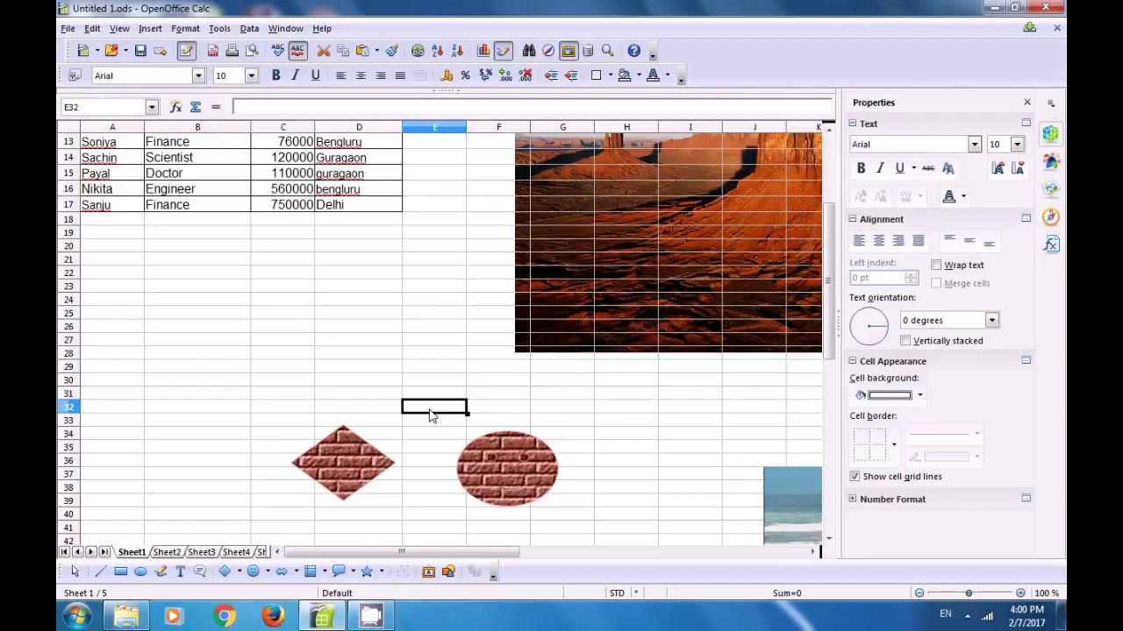
pyautogui.click(366, 466)
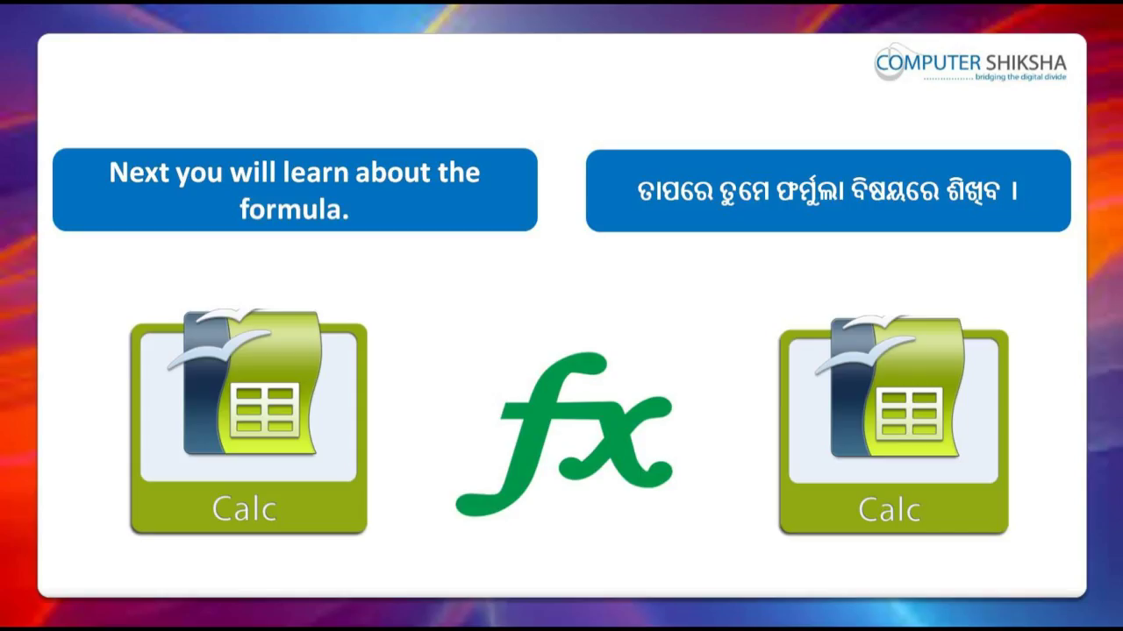
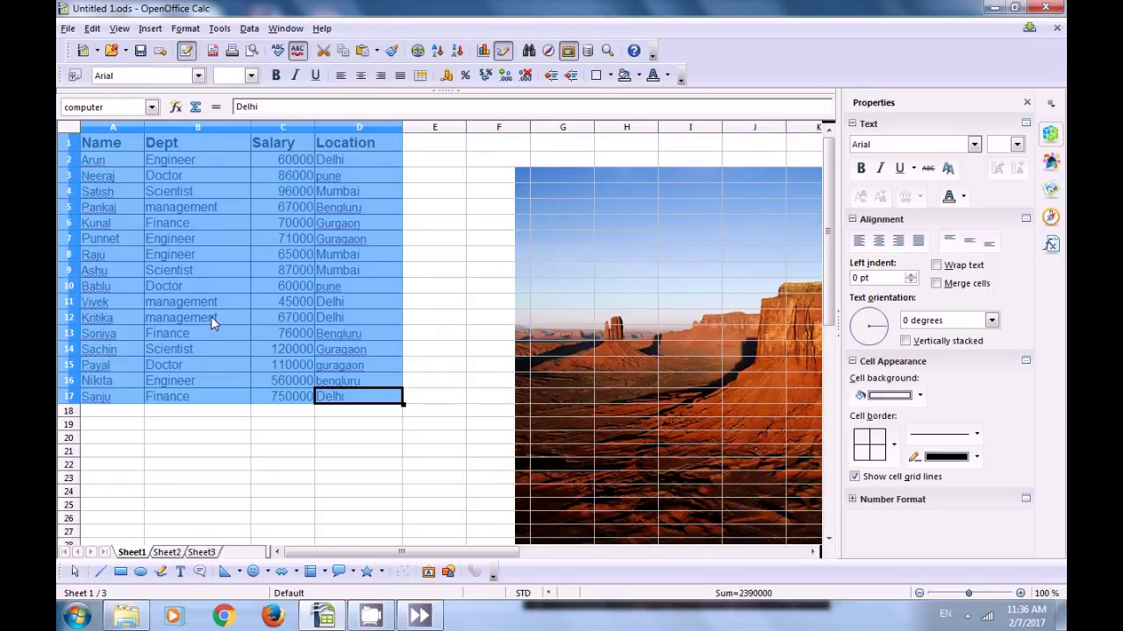
# Insert one new sheet after Sheet3.
pyautogui.click(164, 552)
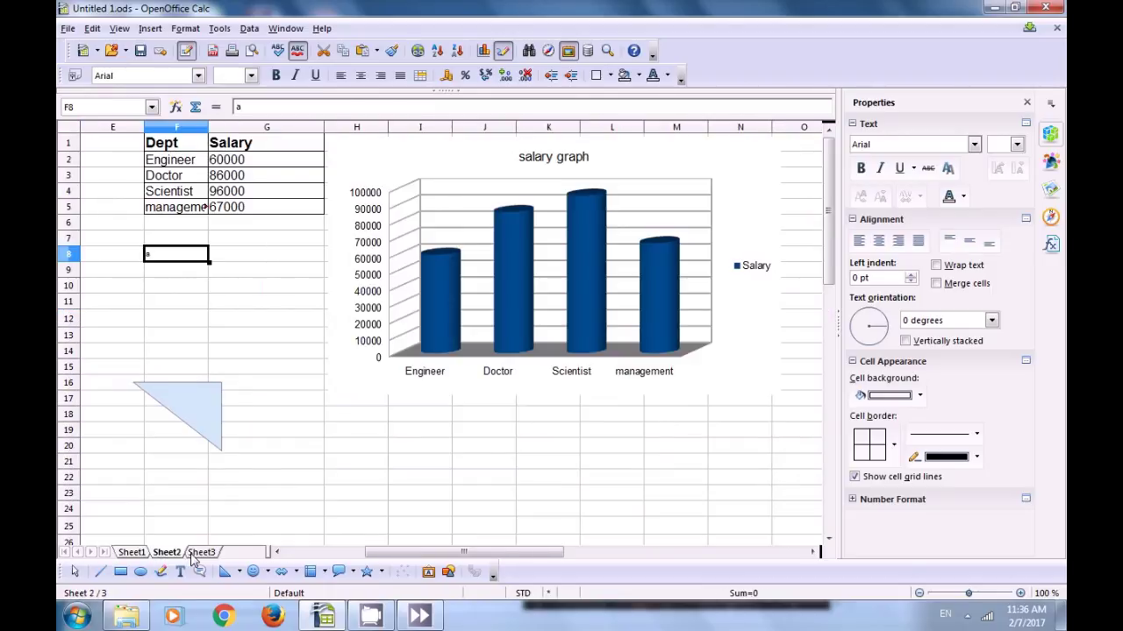
pyautogui.click(195, 554)
pyautogui.click(245, 555)
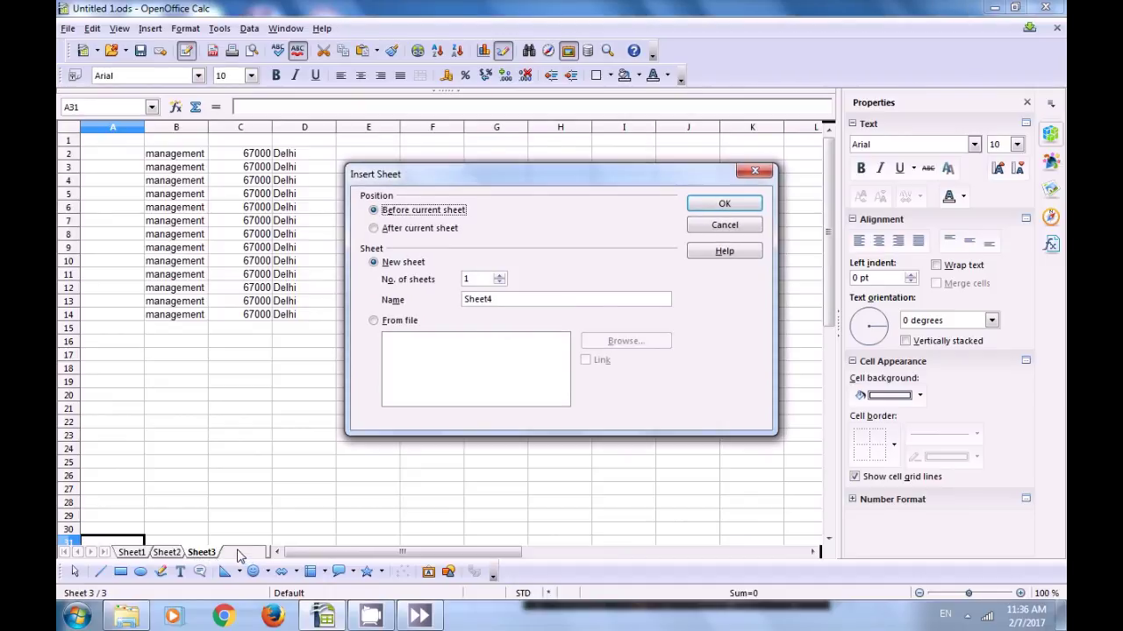
pyautogui.click(374, 228)
pyautogui.click(720, 208)
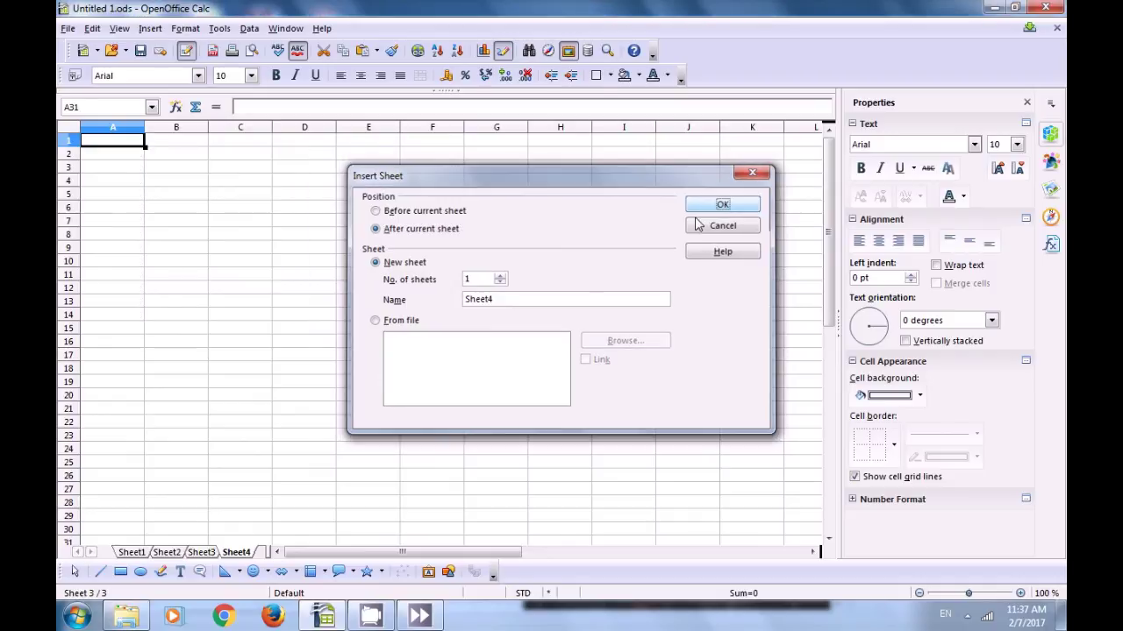
# Paste the copied Name, Dept, Salary and Location table into the new sheet, starting at cell A1.
pyautogui.rightClick(102, 138)
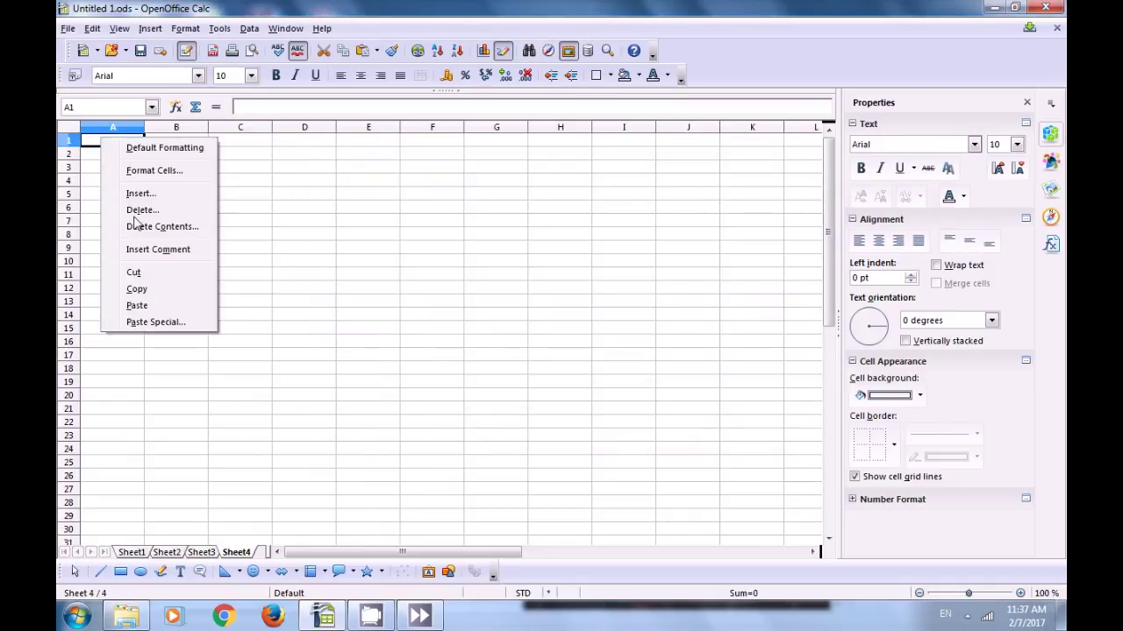
pyautogui.click(137, 305)
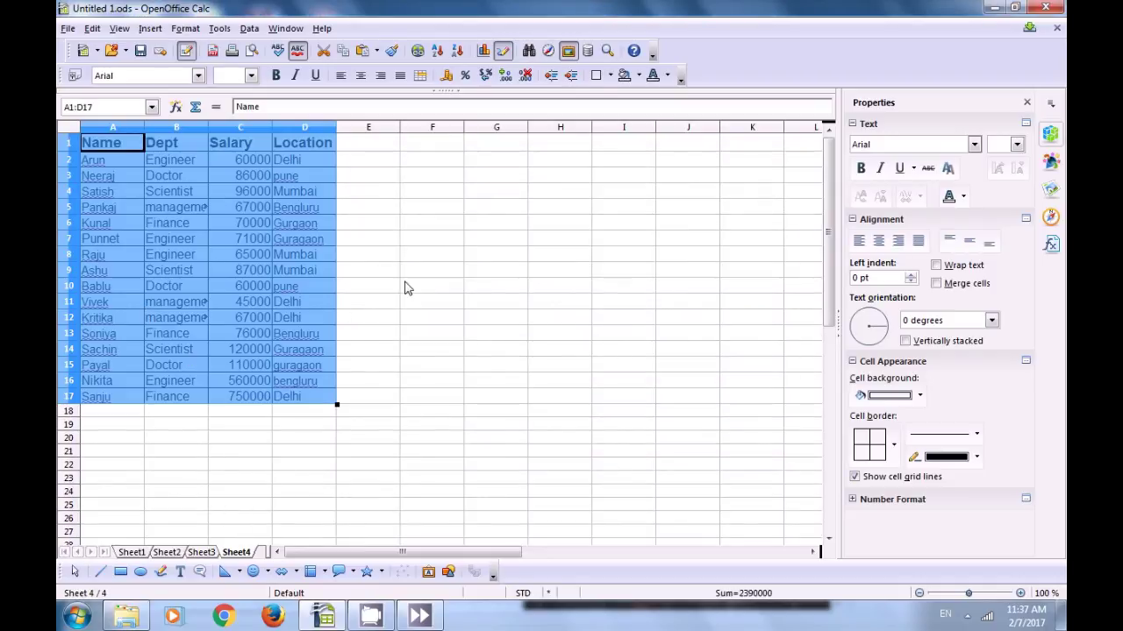
pyautogui.click(413, 285)
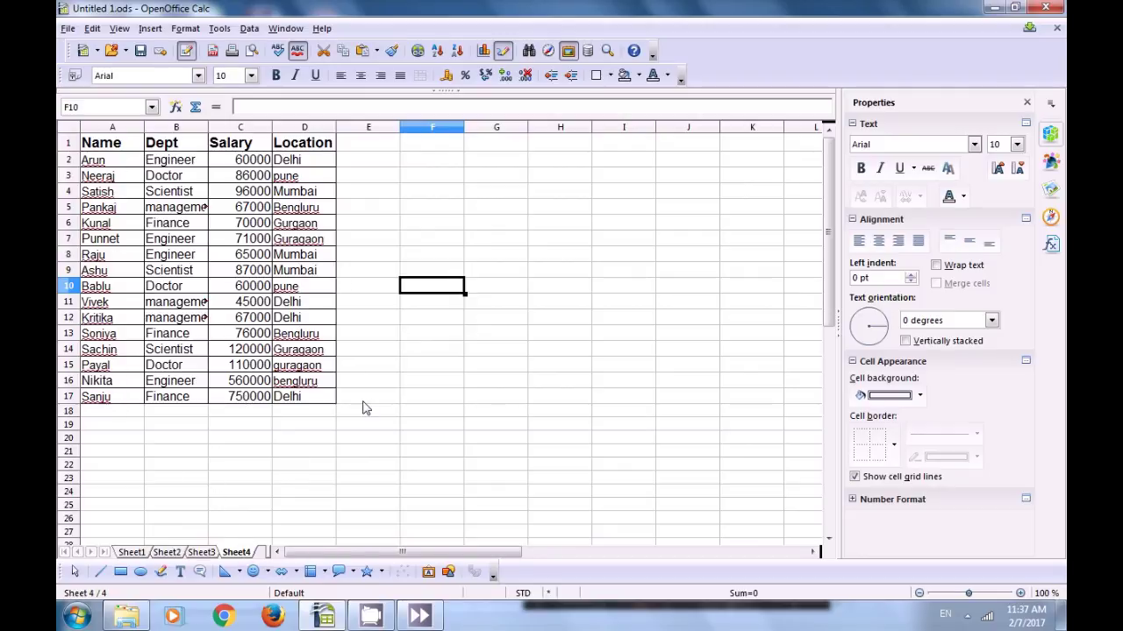
pyautogui.click(430, 164)
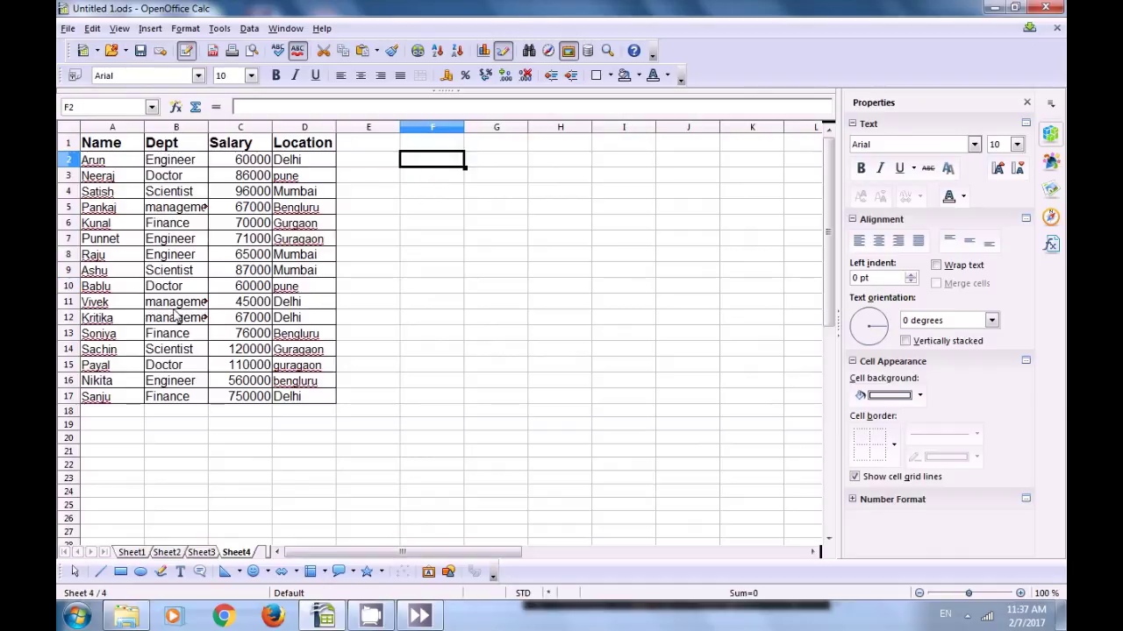
pyautogui.click(174, 399)
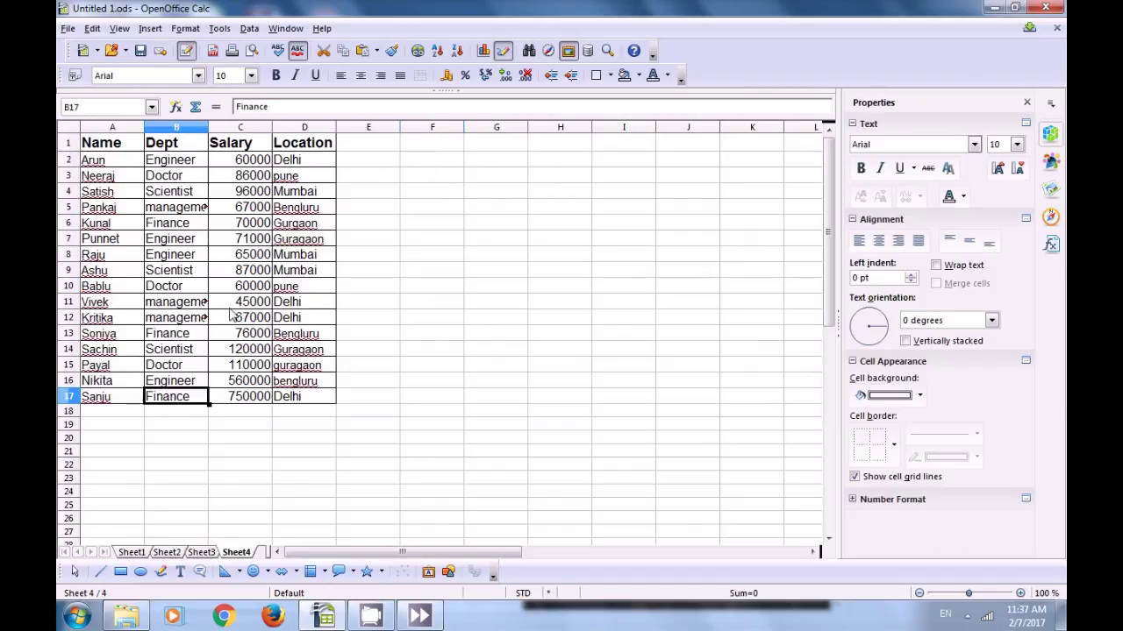
pyautogui.click(240, 148)
pyautogui.click(252, 379)
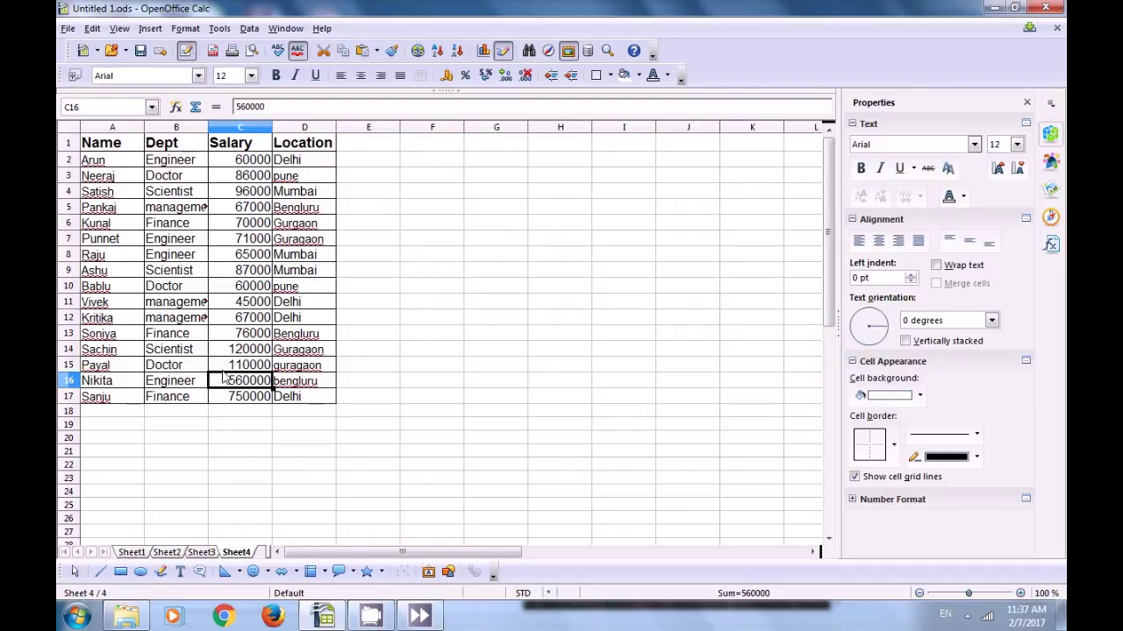
pyautogui.click(421, 165)
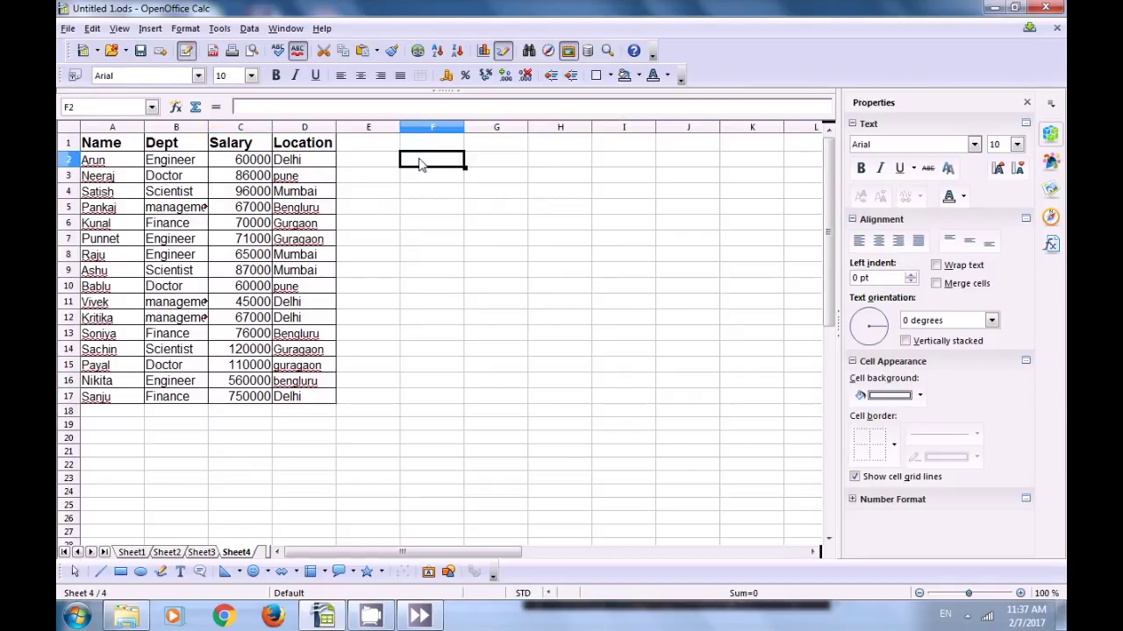
# Copy the Dept header from cell B1 into cell F2, keeping its formatting.
pyautogui.click(158, 147)
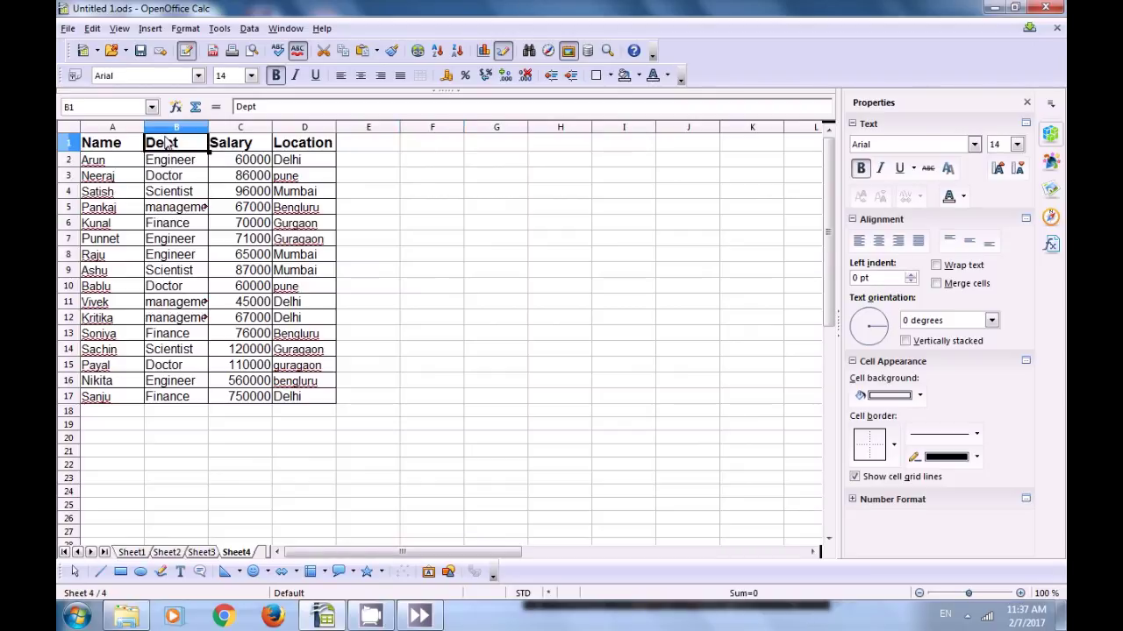
pyautogui.click(431, 163)
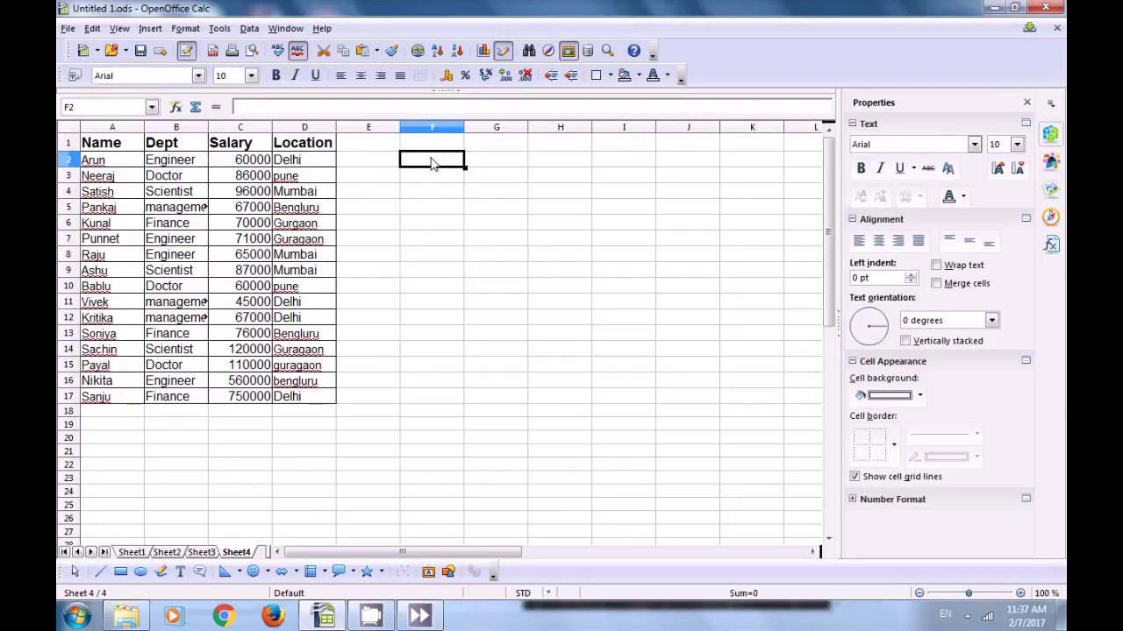
pyautogui.write('Dept')
pyautogui.click(430, 193)
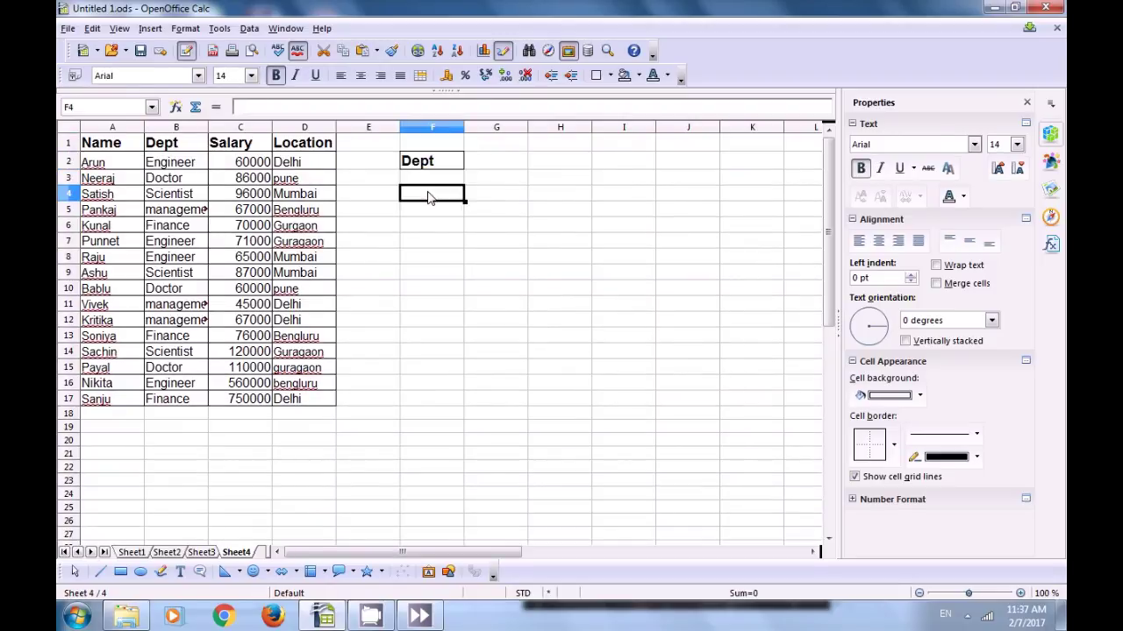
# Copy the five department names in B2:B6 to F3:F7 and widen column F to fit the word management.
pyautogui.moveTo(168, 163); pyautogui.dragTo(184, 227)
pyautogui.hotkey('ctrl', 'c')
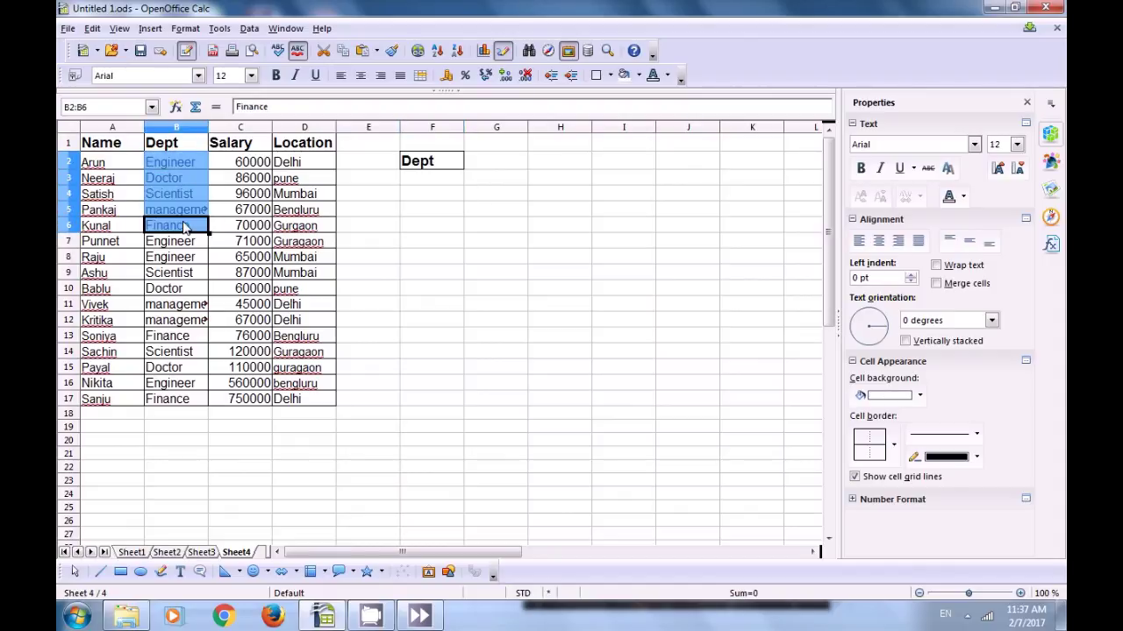
pyautogui.click(414, 180)
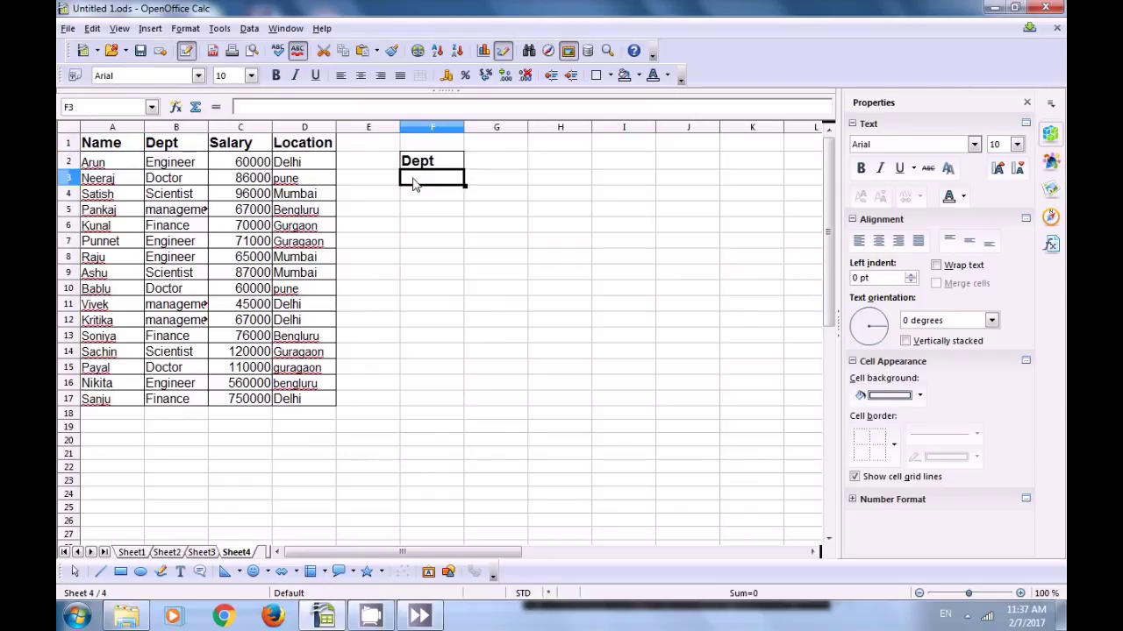
pyautogui.hotkey('ctrl', 'v')
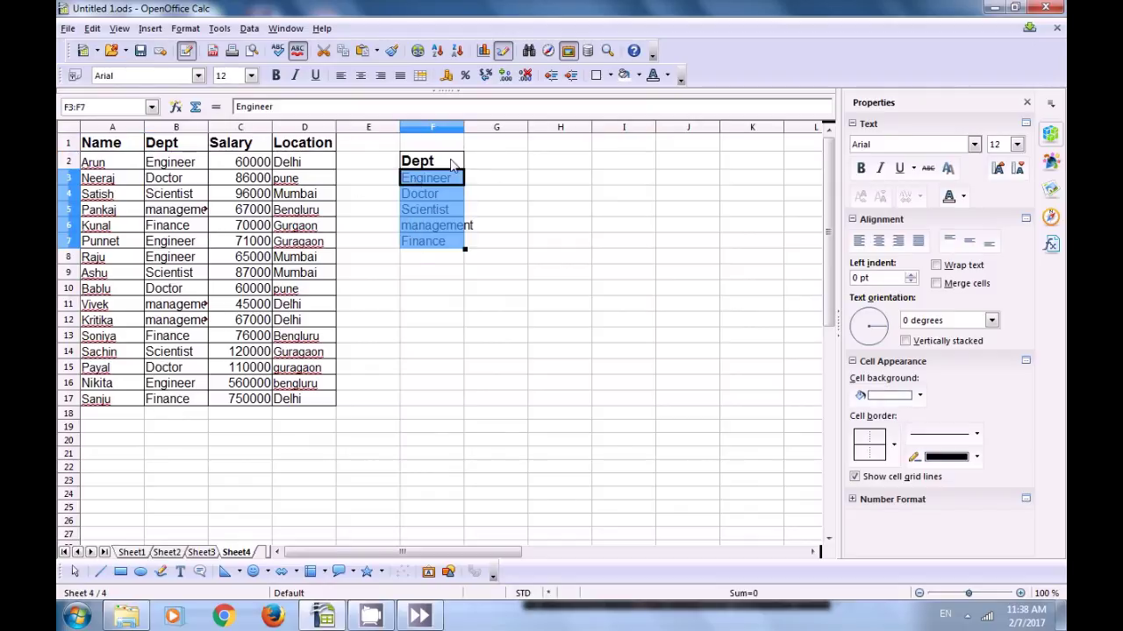
pyautogui.moveTo(464, 128); pyautogui.dragTo(474, 130)
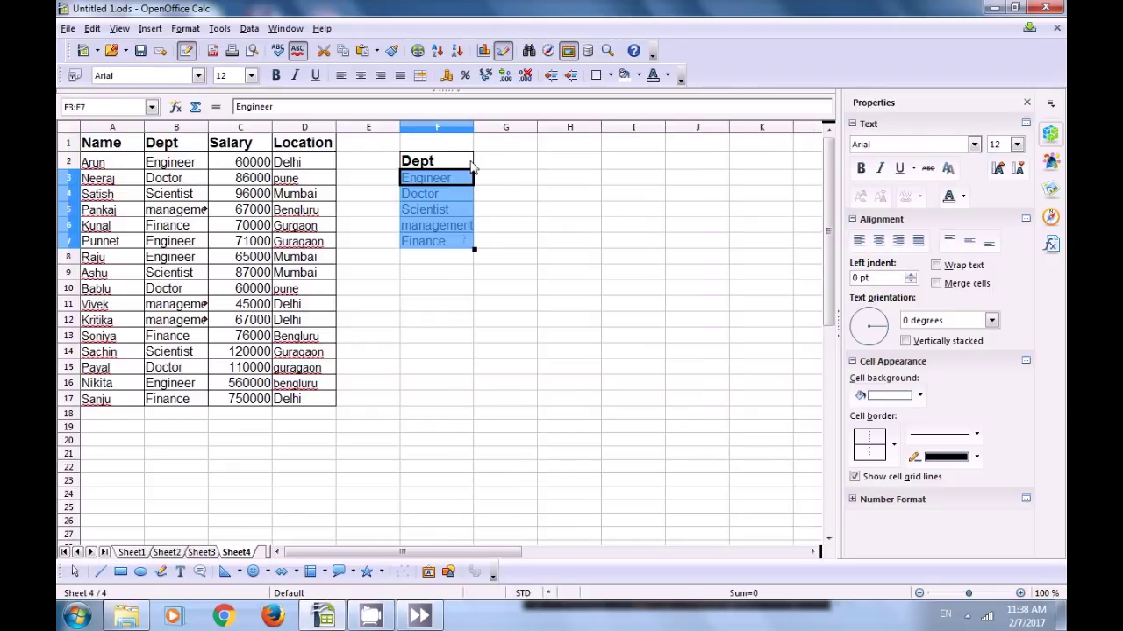
pyautogui.click(450, 277)
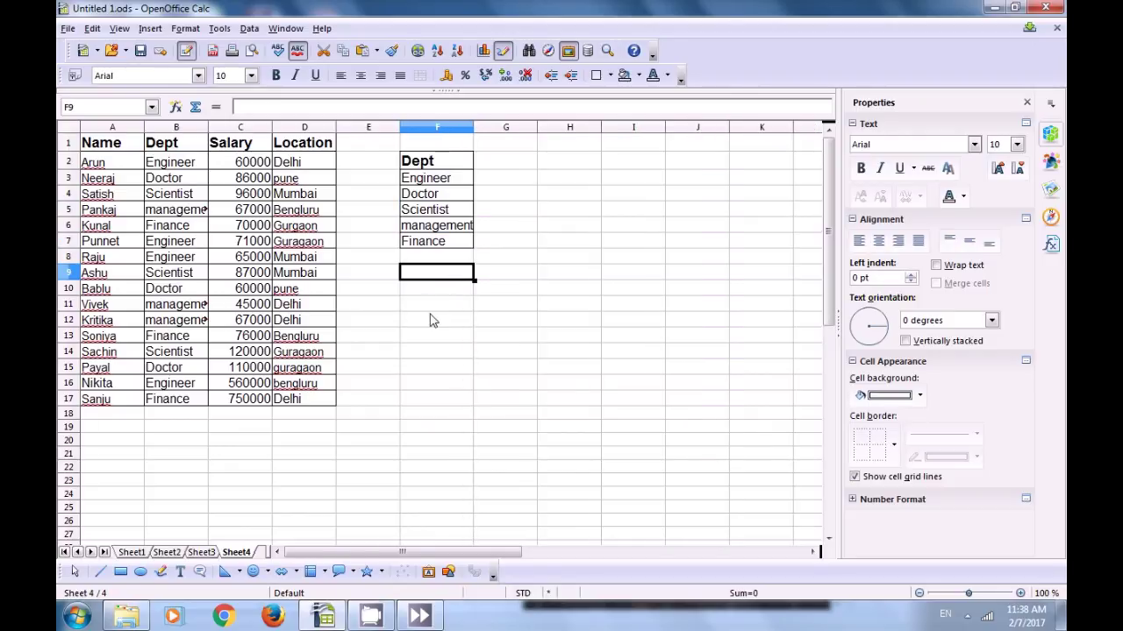
pyautogui.click(516, 161)
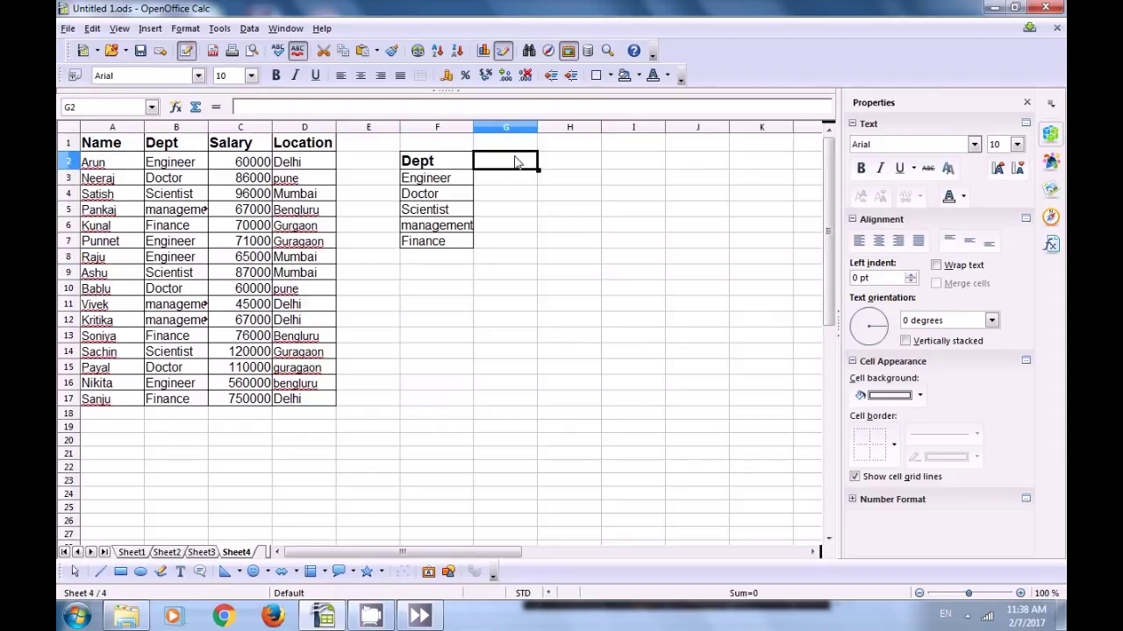
pyautogui.click(430, 182)
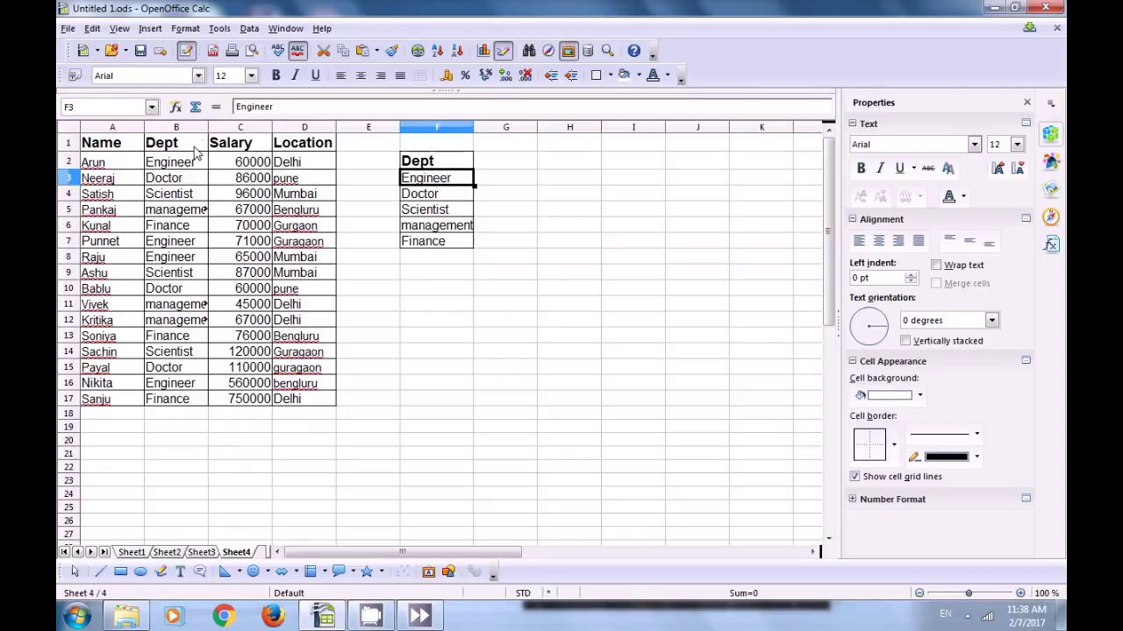
pyautogui.click(421, 194)
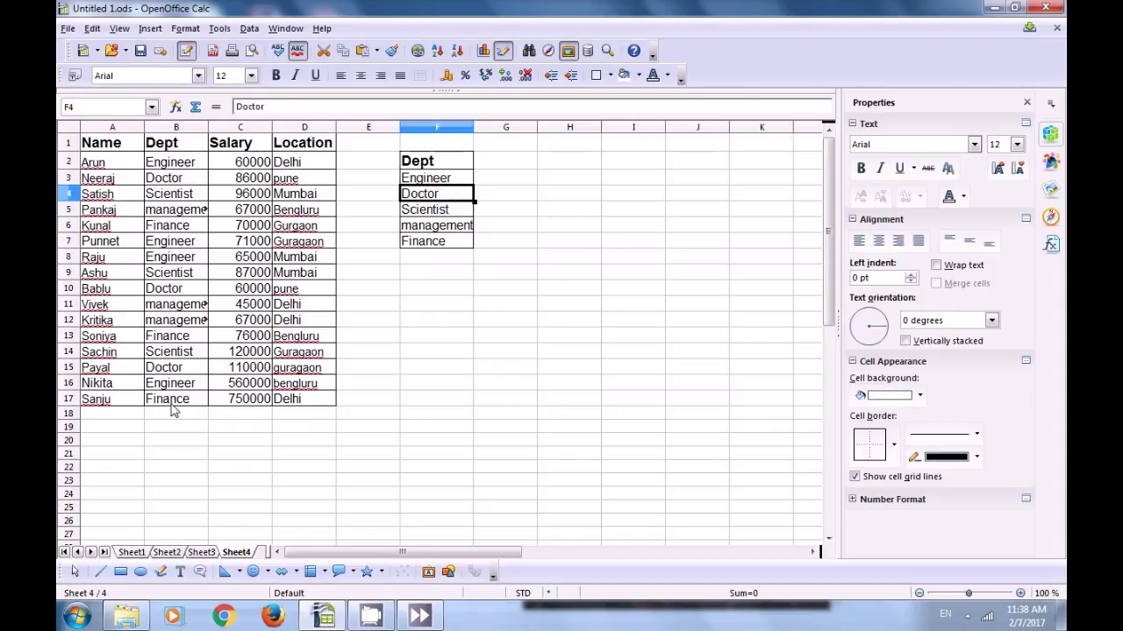
# Enter the heading countif in cell G2, beside the Dept heading.
pyautogui.click(495, 166)
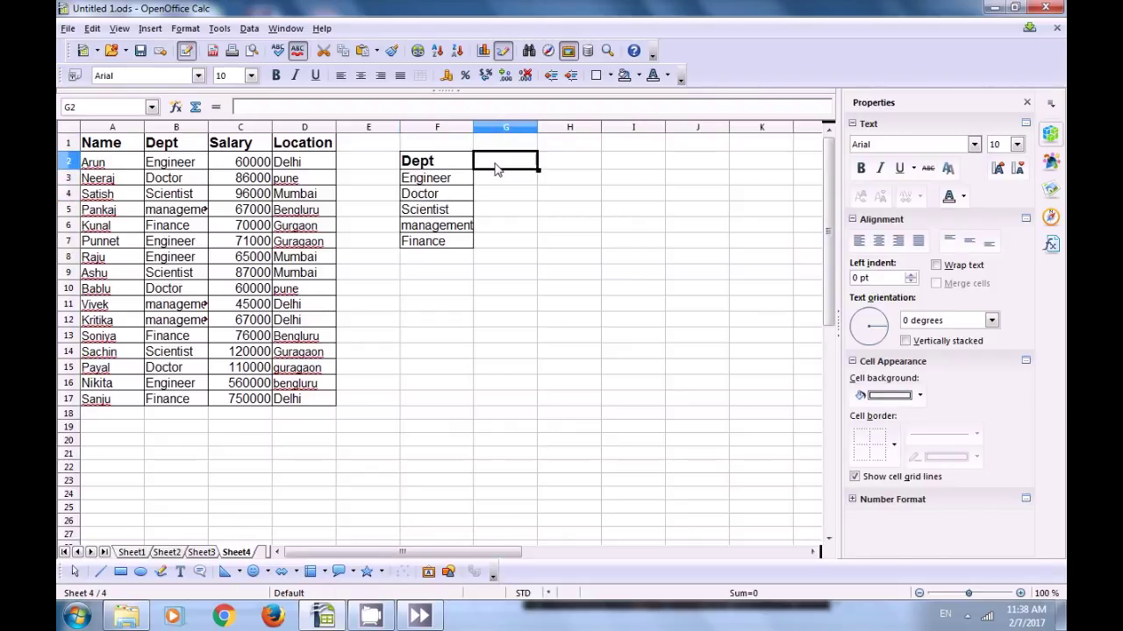
pyautogui.write('countif')
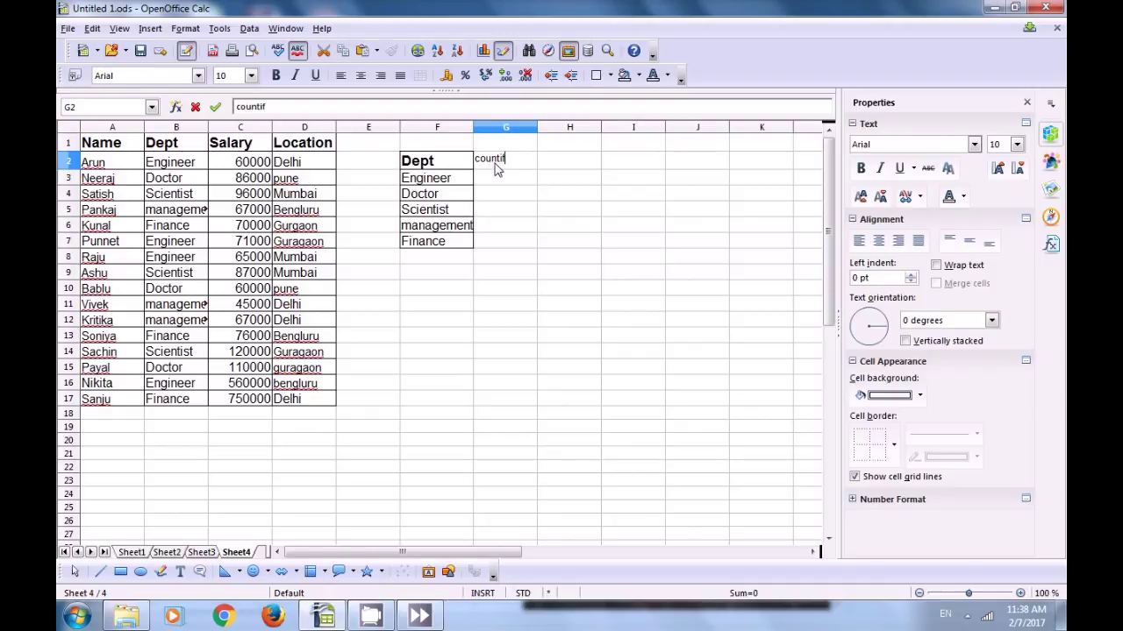
pyautogui.click(493, 178)
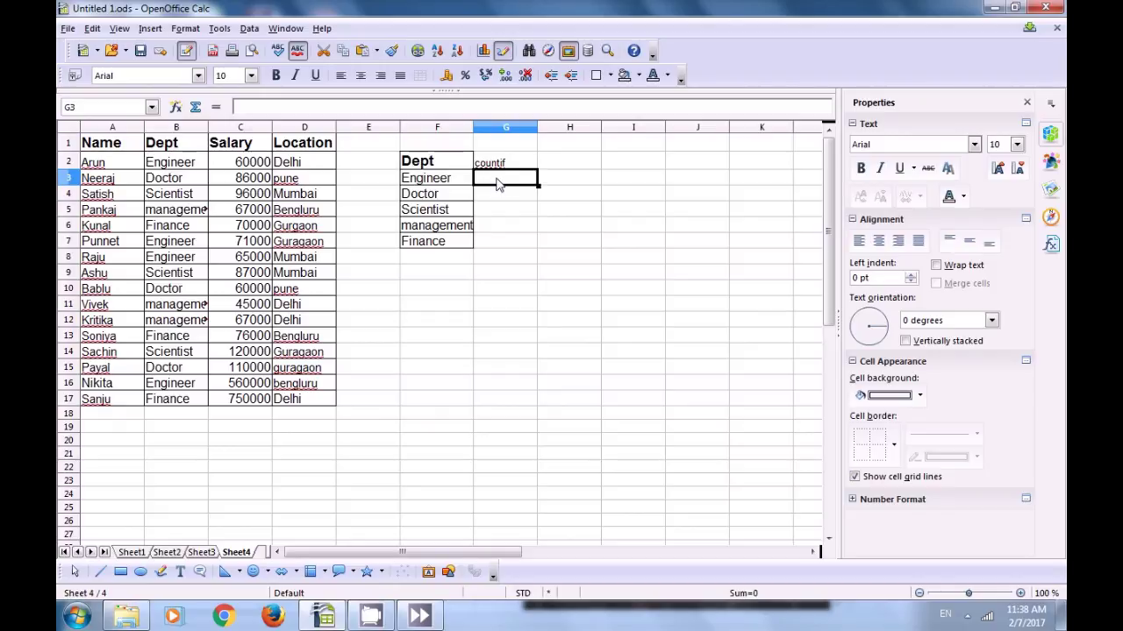
# Enter the formula =COUNTIF($B$2:$B$17;F3) in cell G3, with the department range as an absolute reference.
pyautogui.write('=')
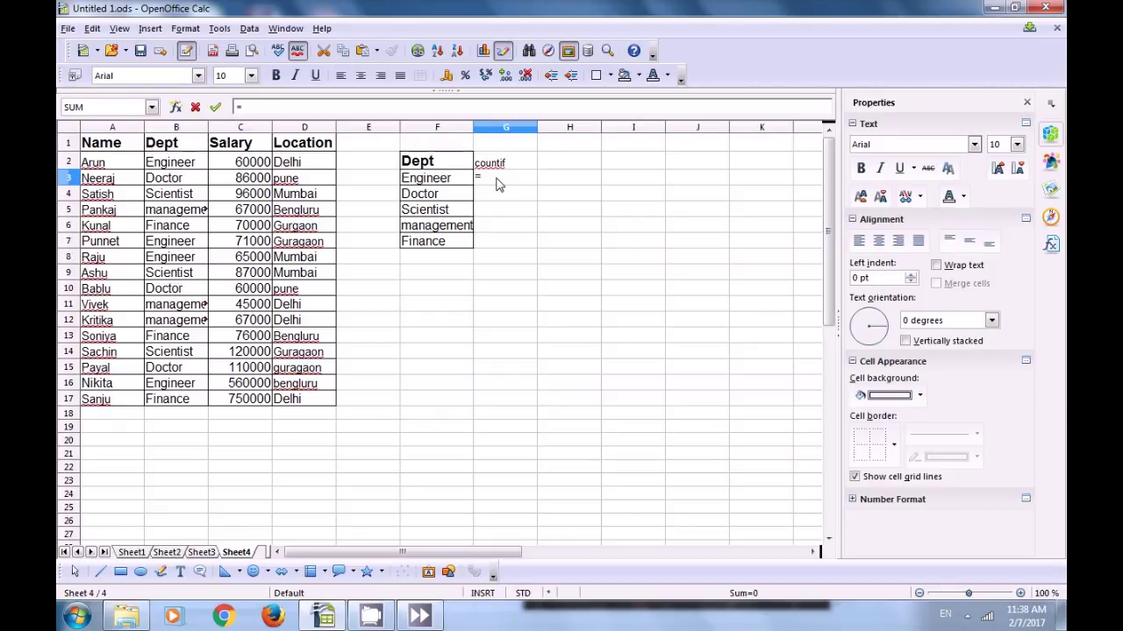
pyautogui.write('count')
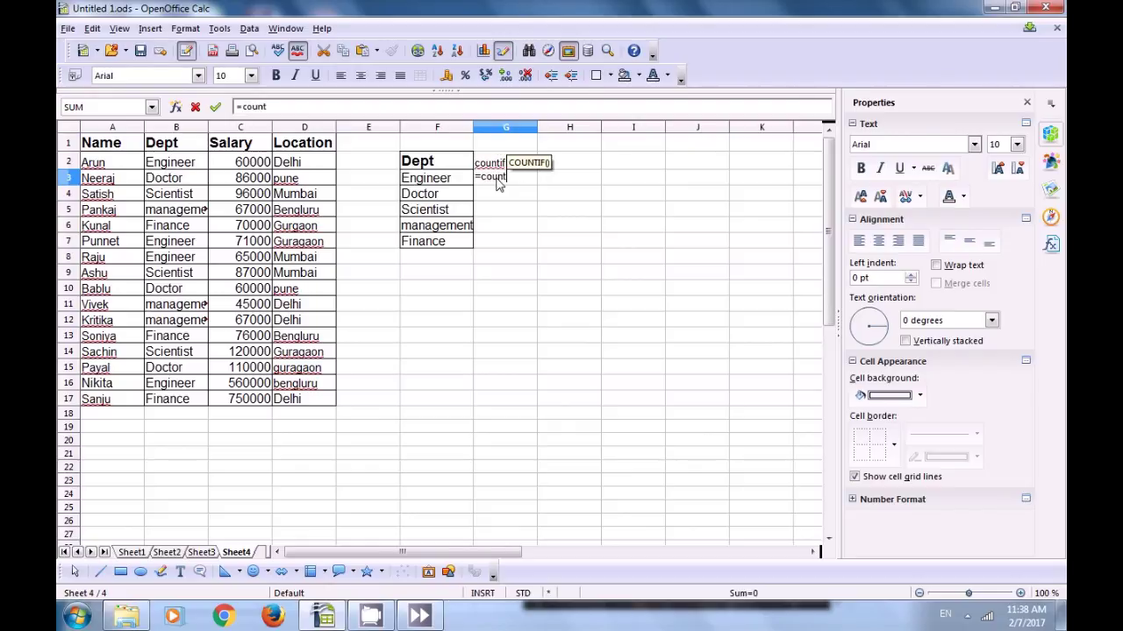
pyautogui.write('if(')
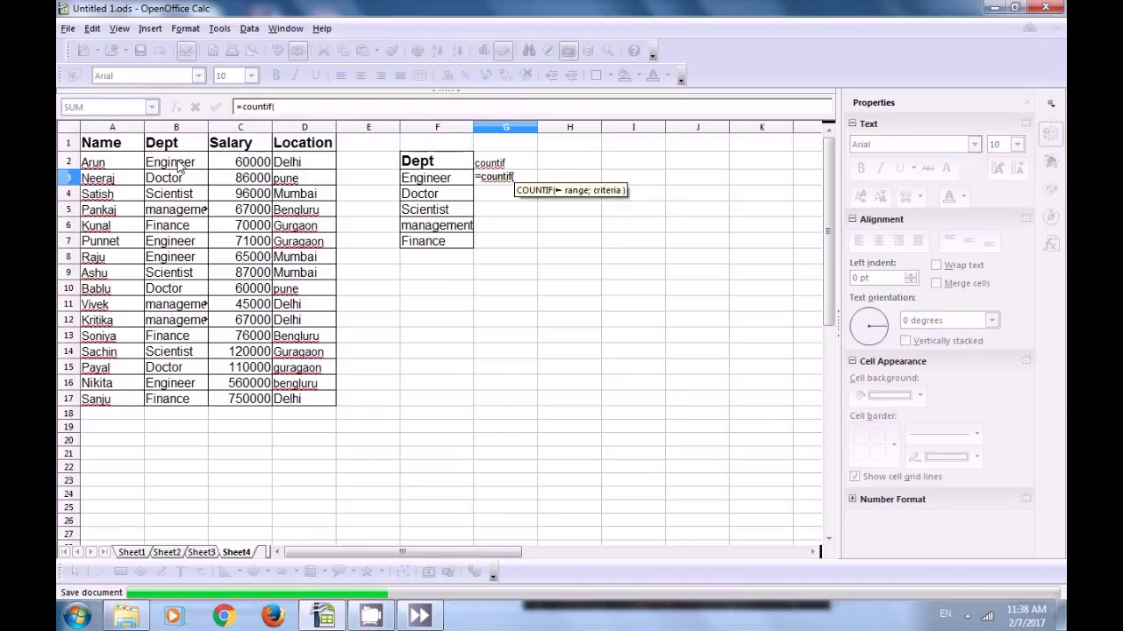
pyautogui.moveTo(180, 167); pyautogui.dragTo(174, 408)
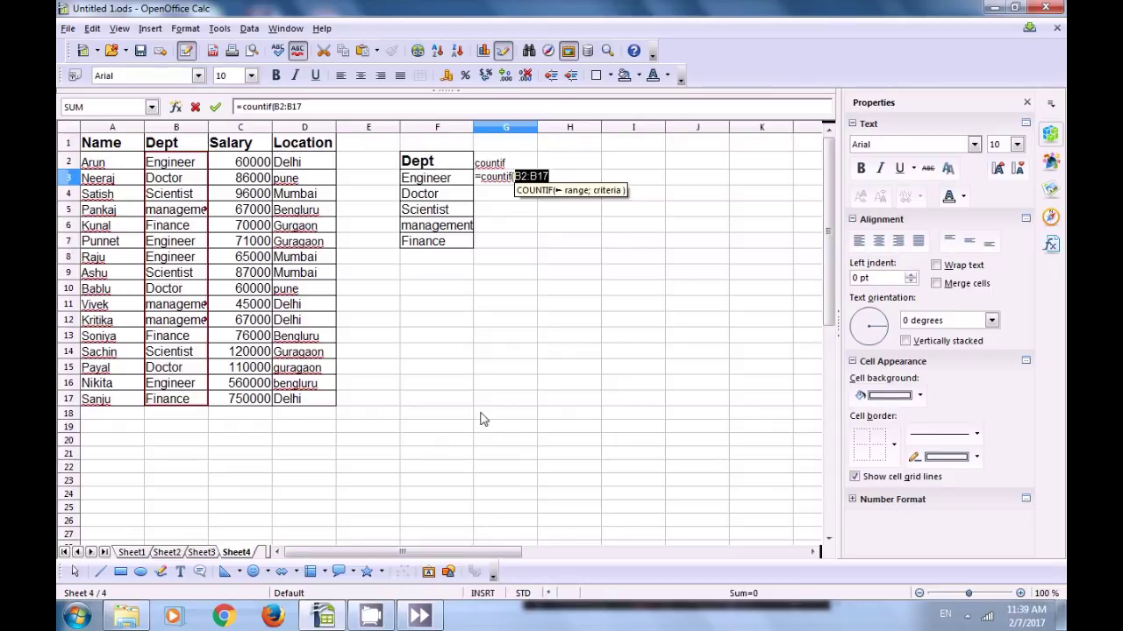
pyautogui.press('F4')
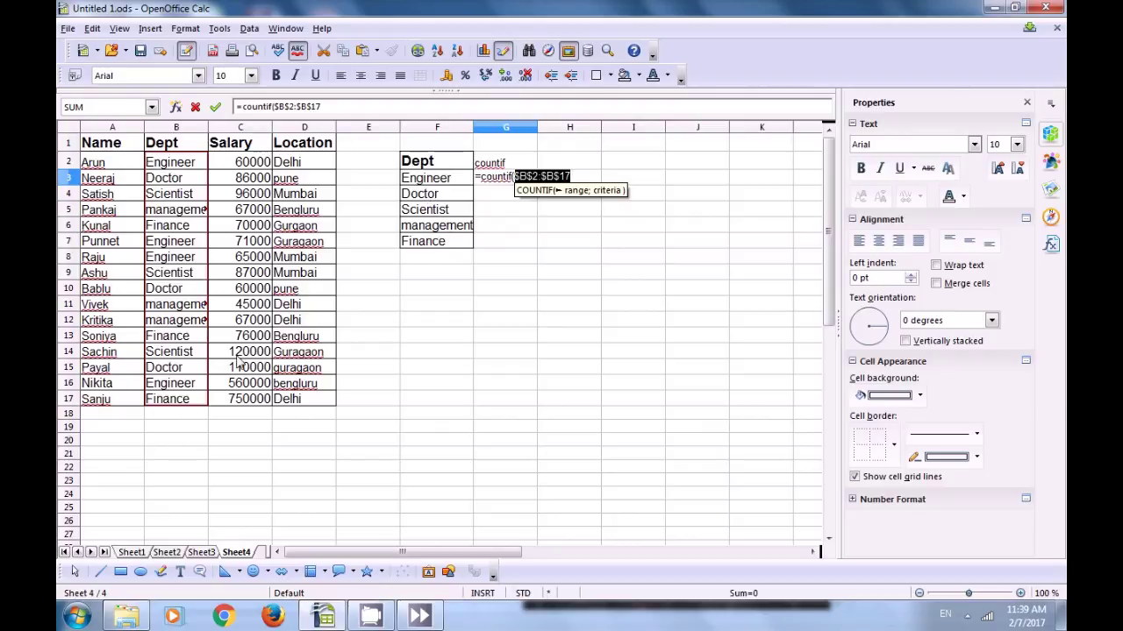
pyautogui.write(';')
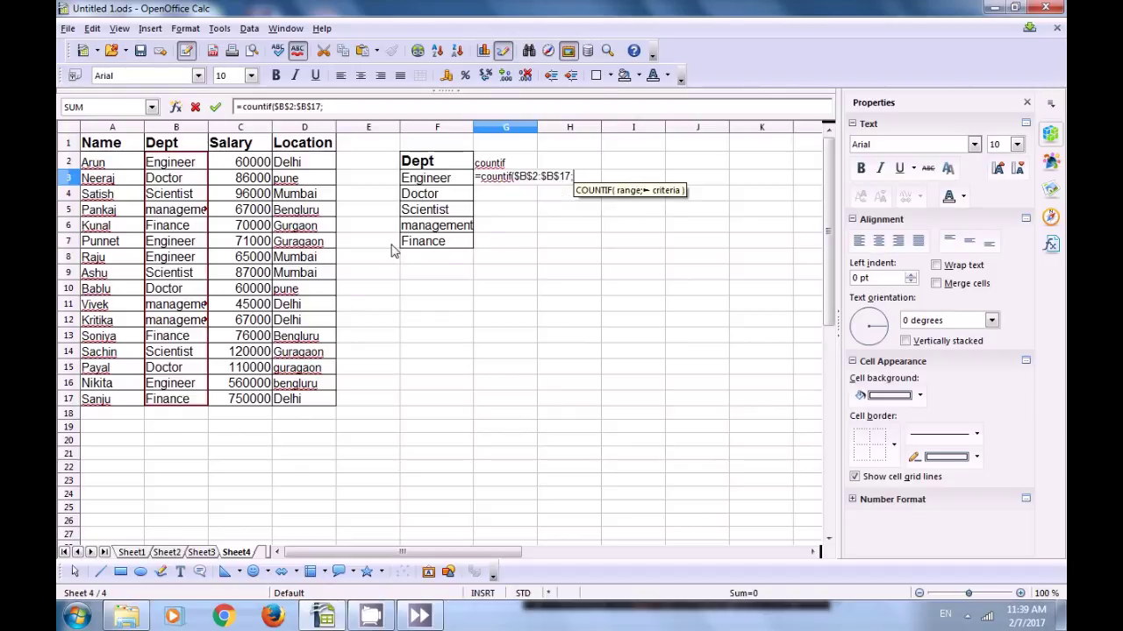
pyautogui.click(426, 181)
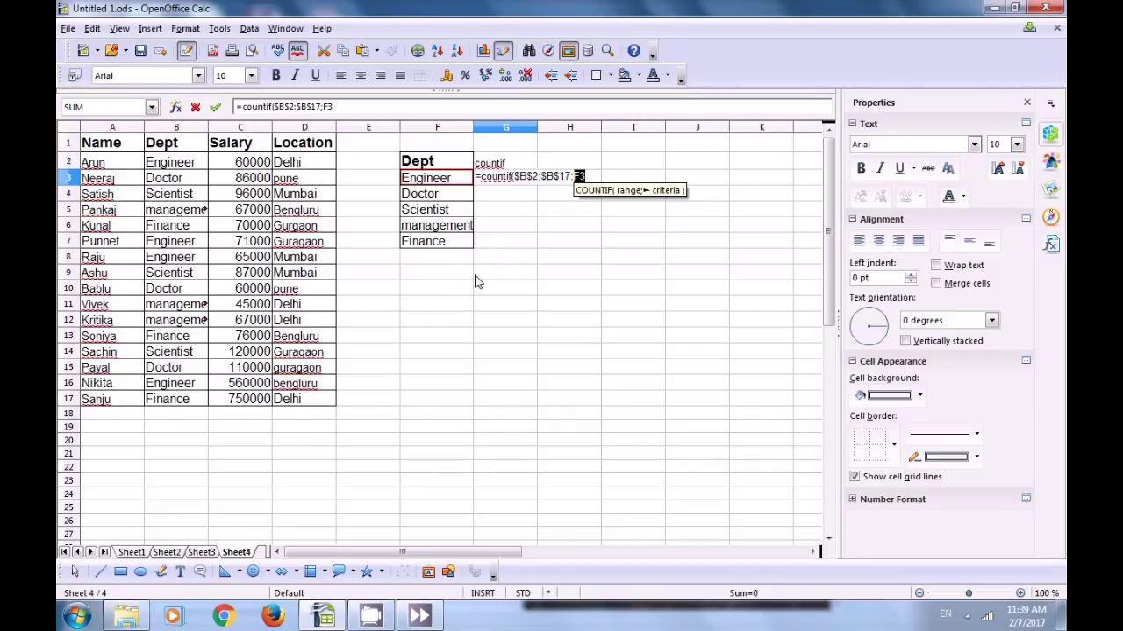
pyautogui.write(')')
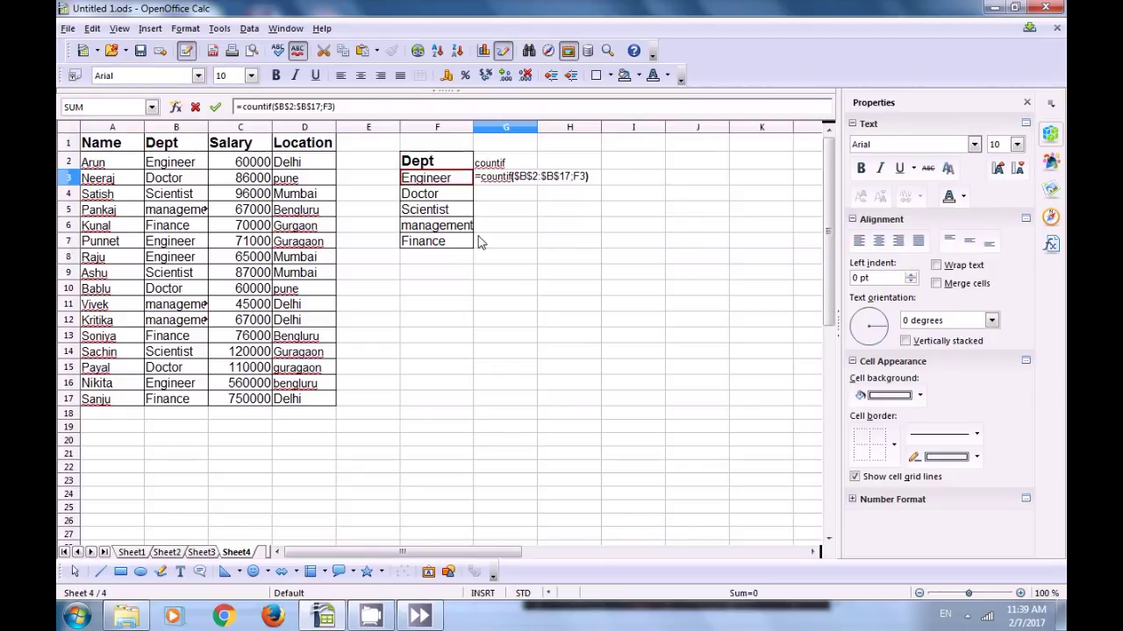
pyautogui.press('Return')
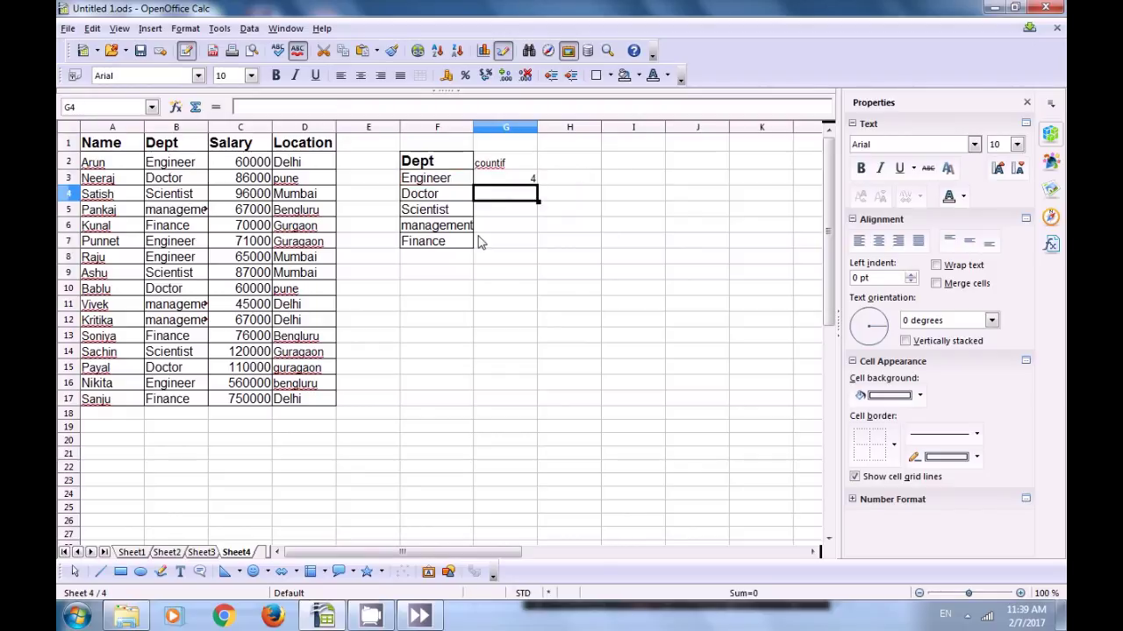
# Fill the COUNTIF formula from G3 down to G7 for the remaining departments.
pyautogui.click(520, 181)
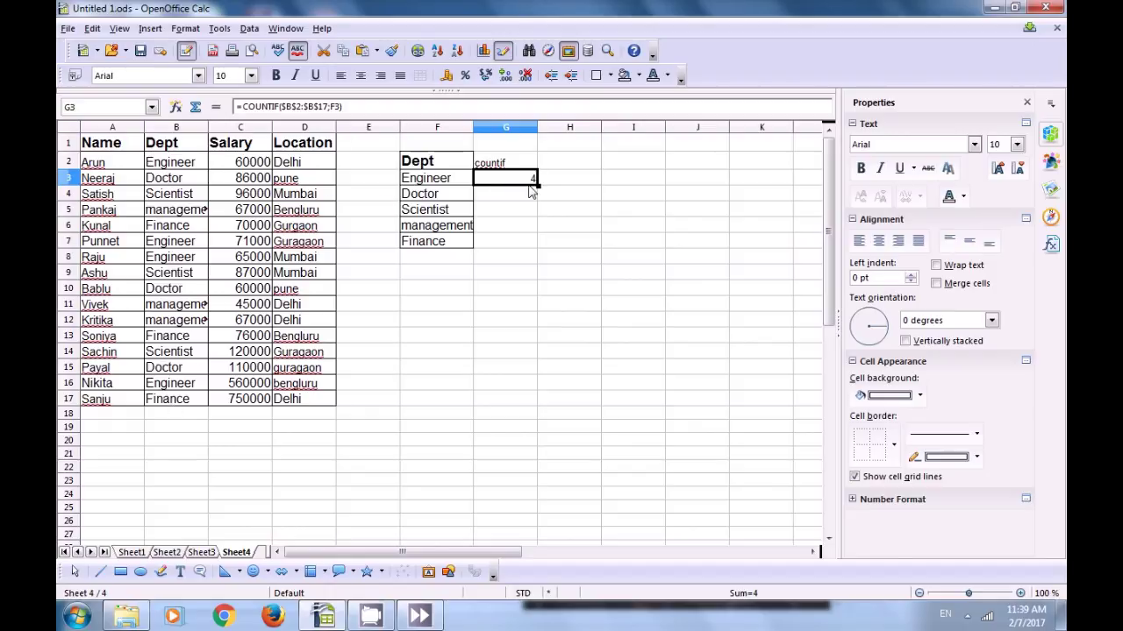
pyautogui.doubleClick(538, 185)
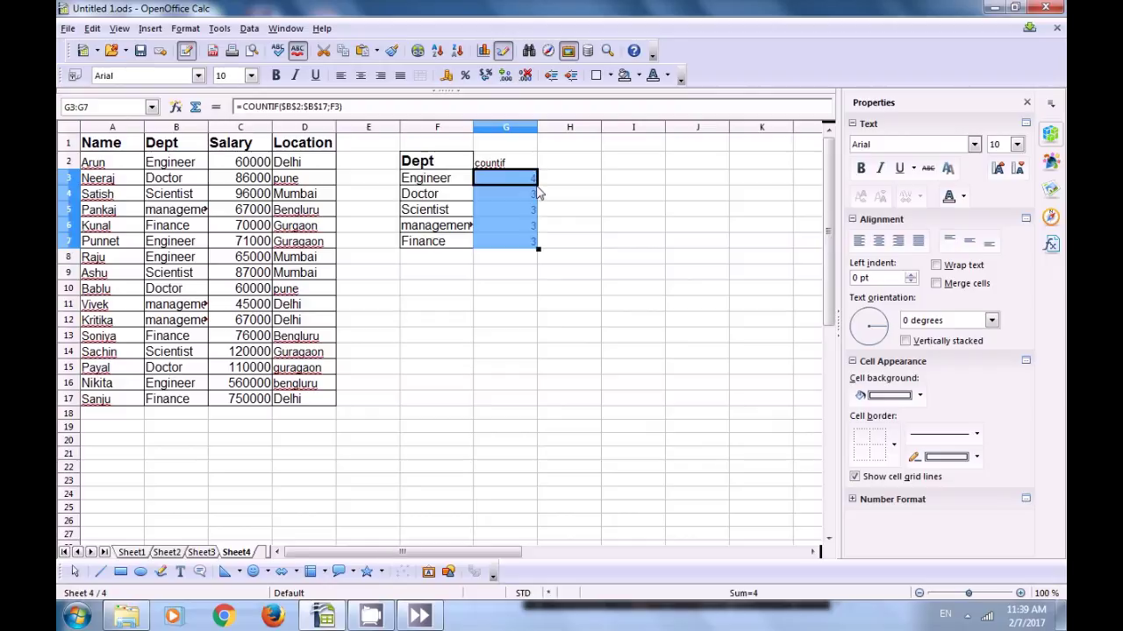
pyautogui.click(506, 275)
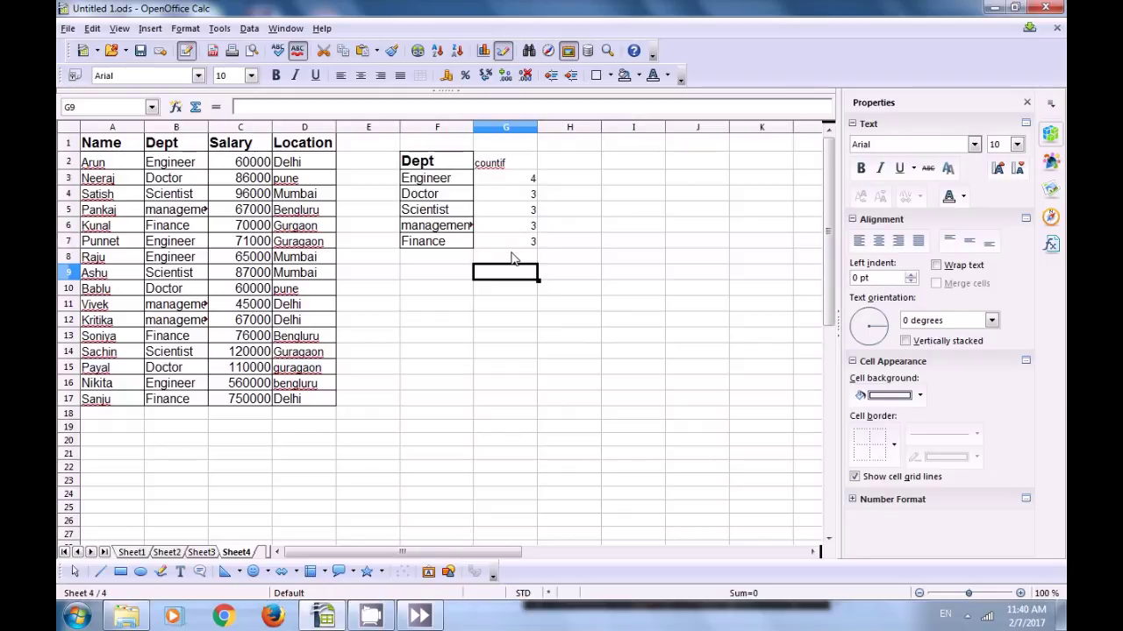
pyautogui.click(429, 197)
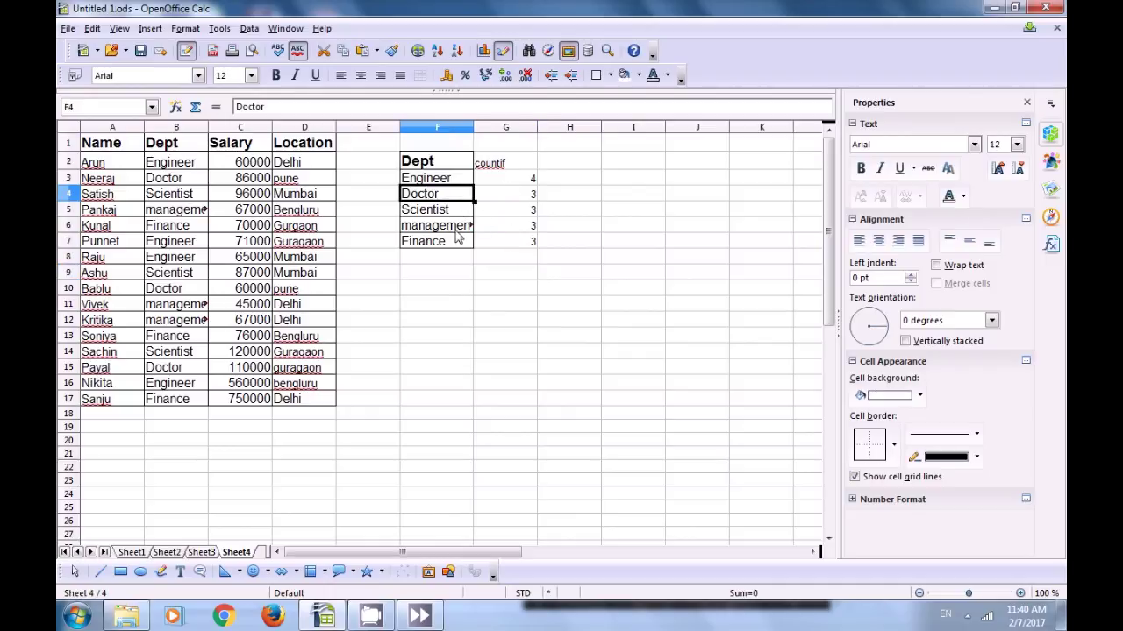
pyautogui.click(455, 274)
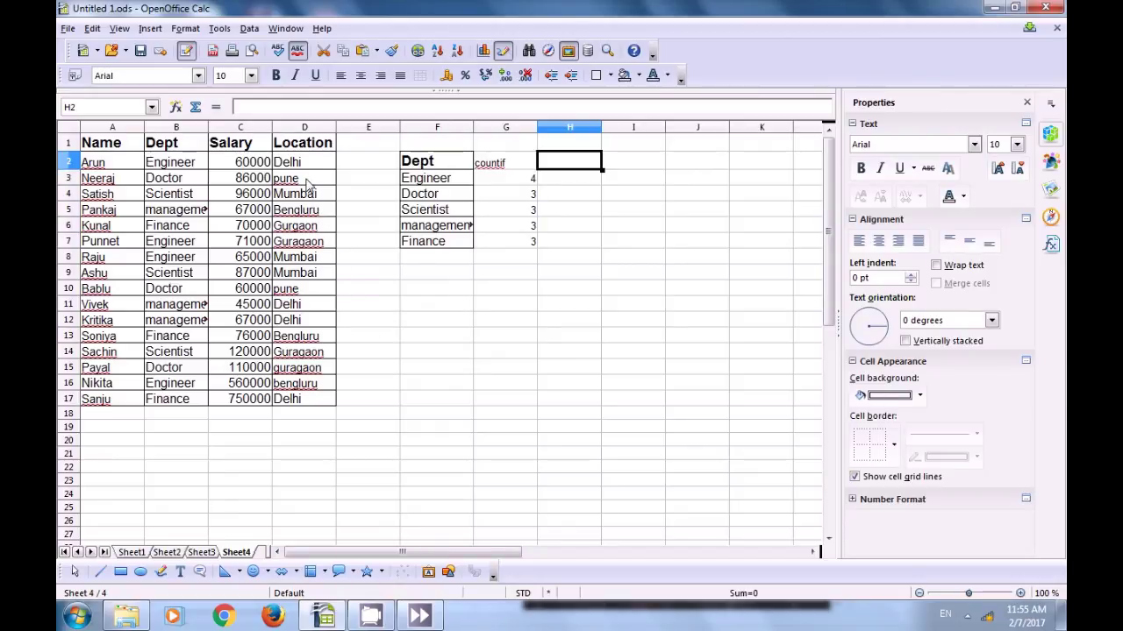
# Copy the Location heading from D1 to cell H2, beside the countif heading.
pyautogui.click(299, 150)
pyautogui.rightClick(299, 150)
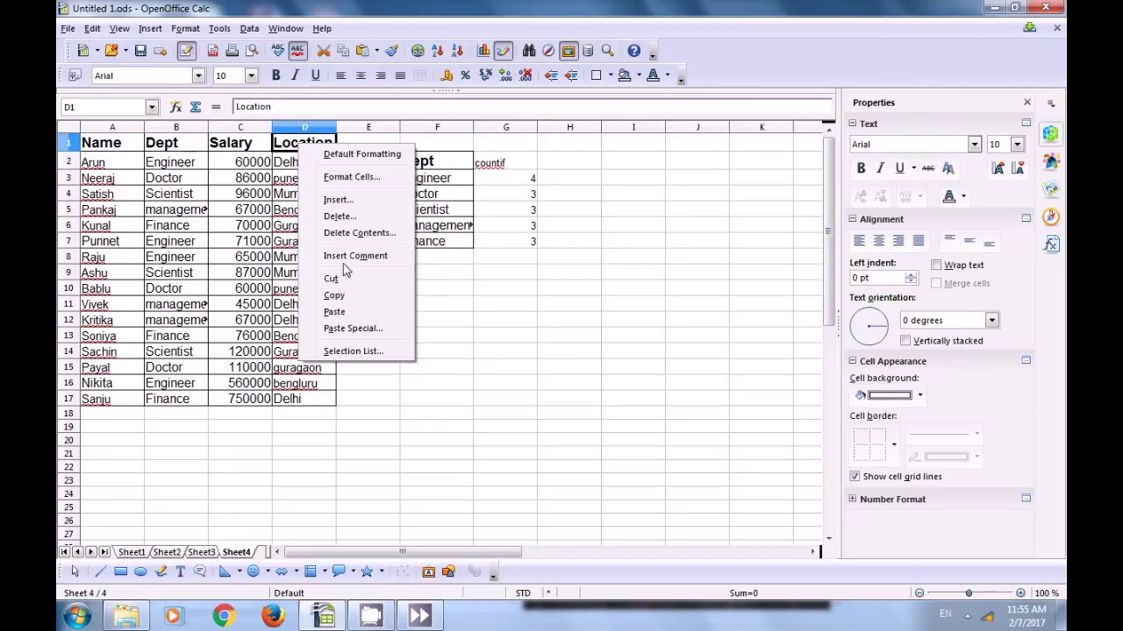
pyautogui.click(331, 296)
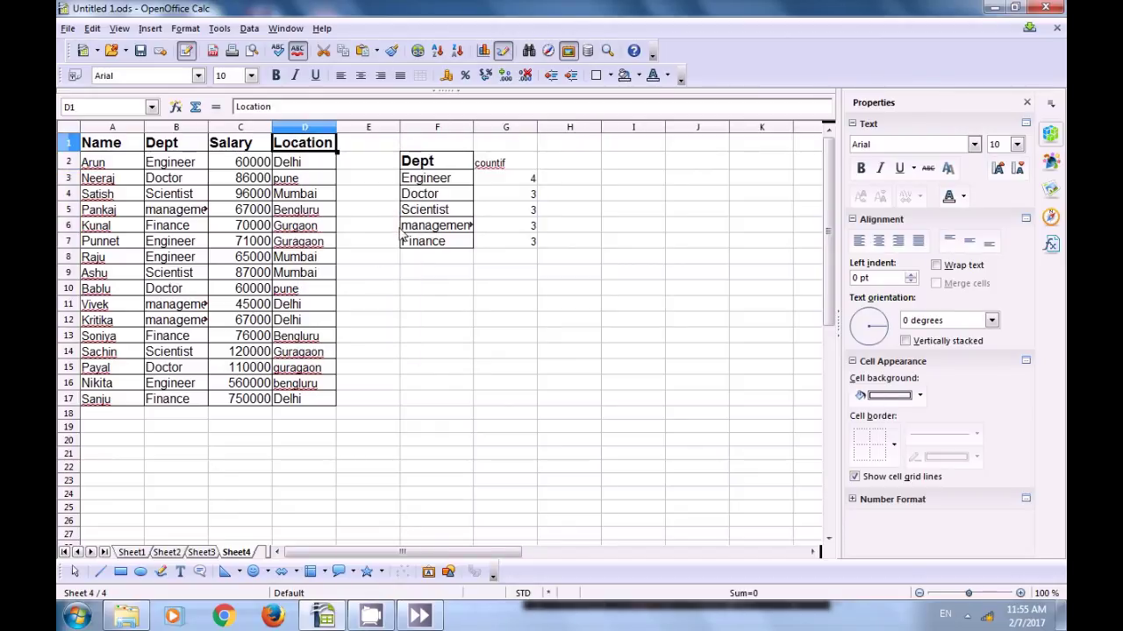
pyautogui.click(554, 166)
pyautogui.rightClick(554, 166)
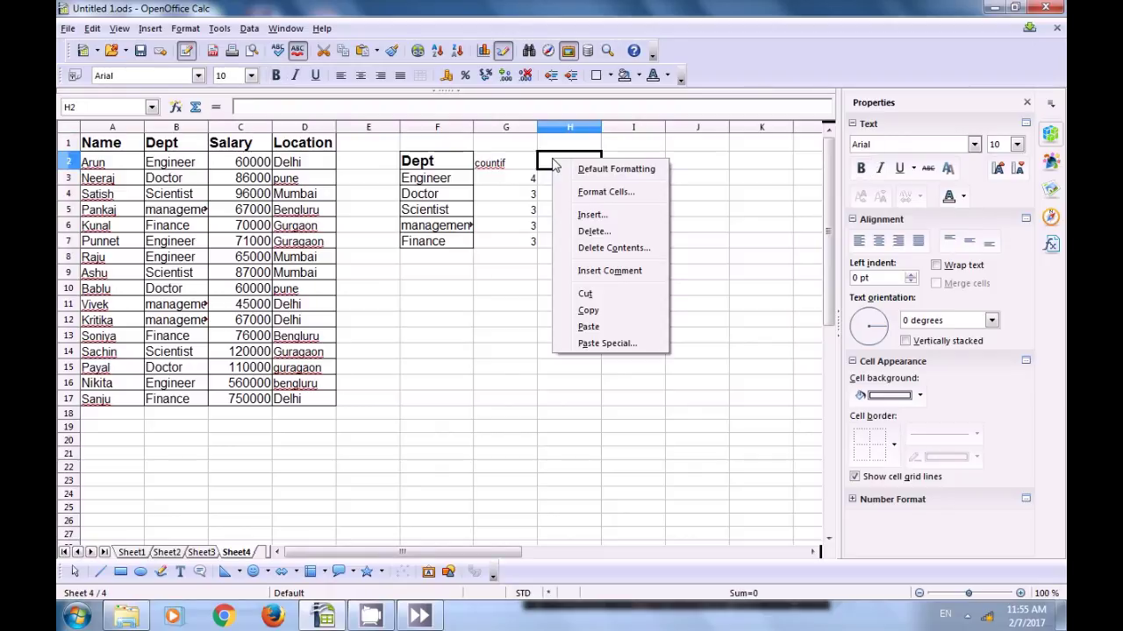
pyautogui.click(588, 320)
pyautogui.click(570, 243)
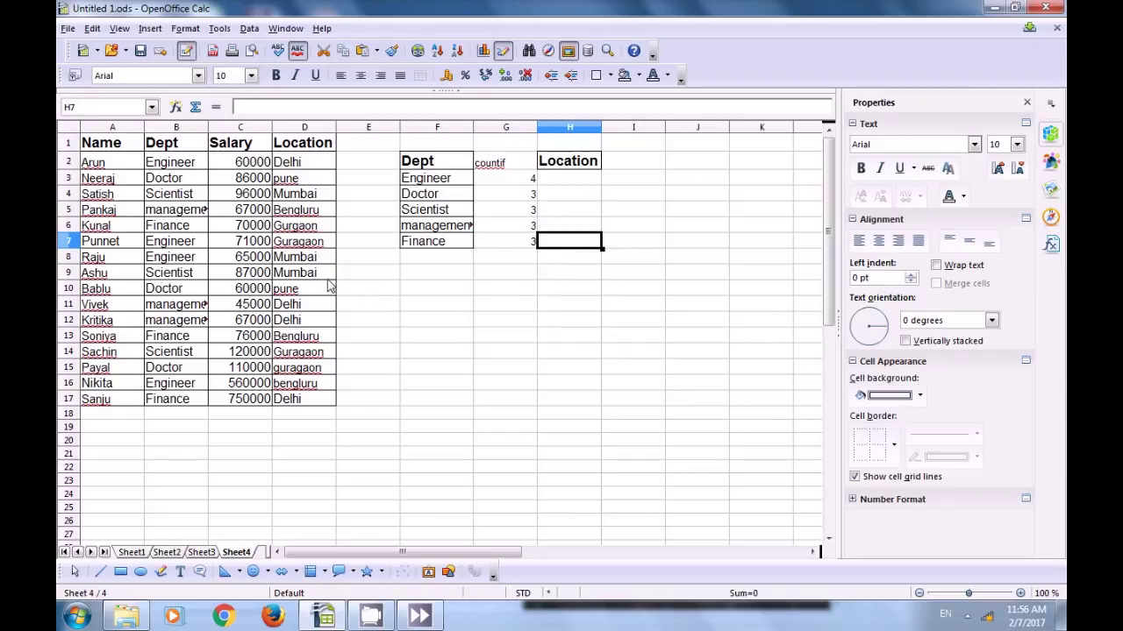
# Copy the five locations in D2:D6 to H3:H7 under the new Location heading.
pyautogui.moveTo(292, 167); pyautogui.dragTo(307, 227)
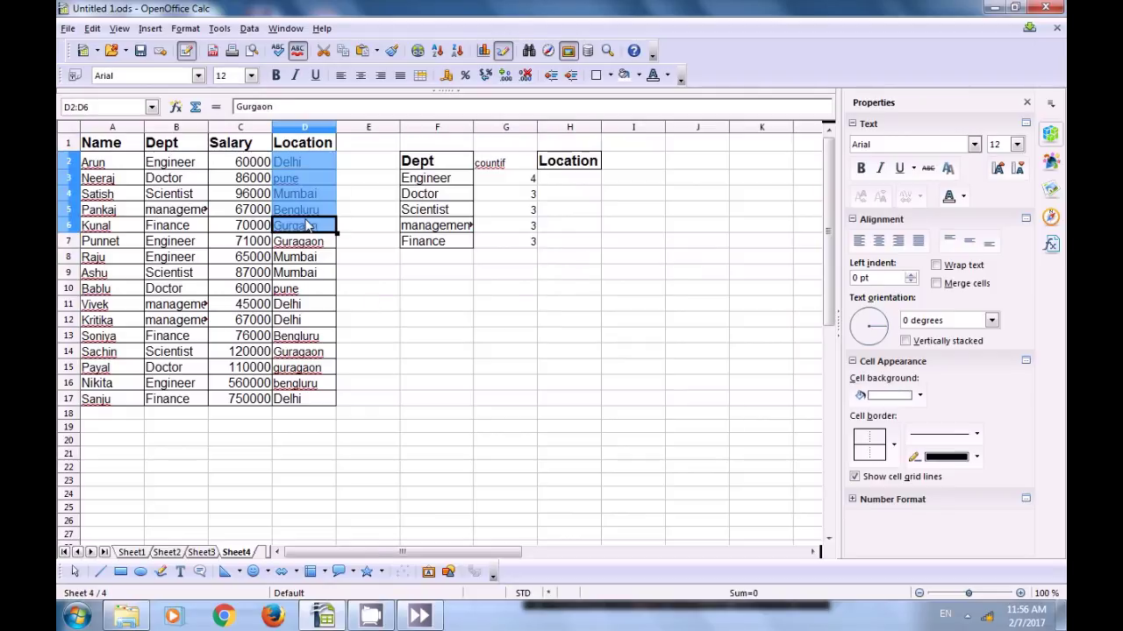
pyautogui.rightClick(300, 196)
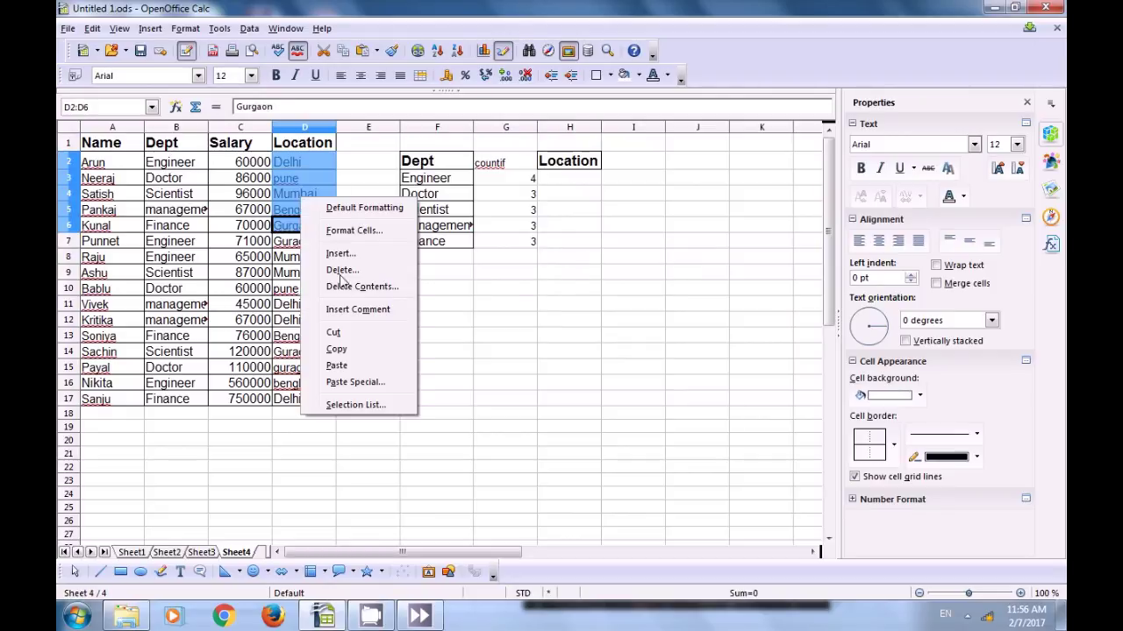
pyautogui.click(355, 354)
pyautogui.click(585, 180)
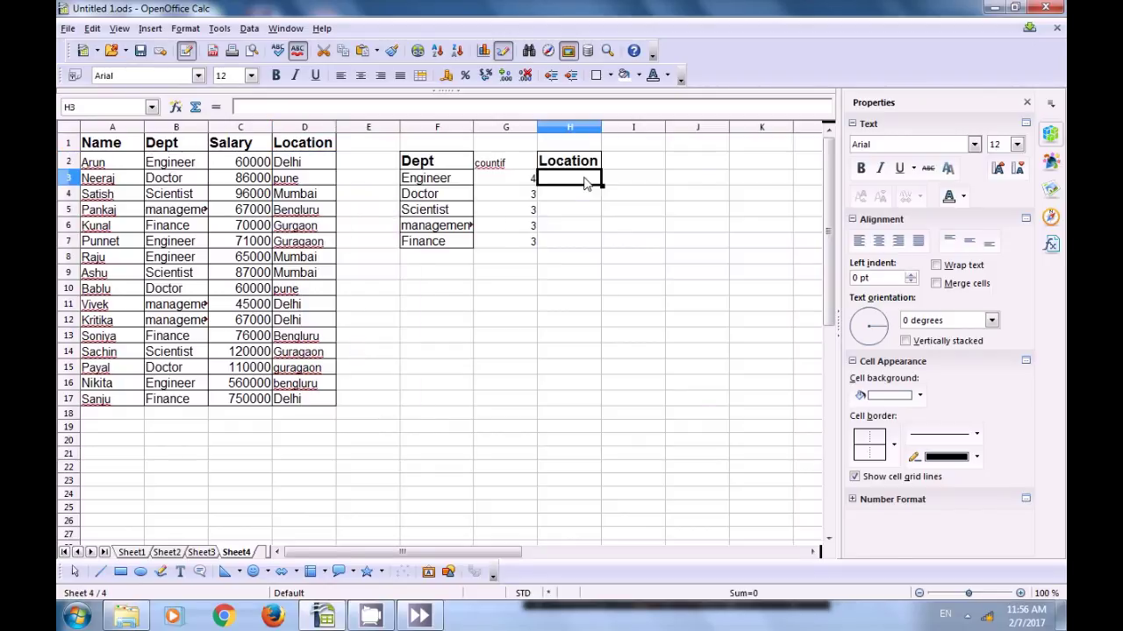
pyautogui.rightClick(585, 179)
pyautogui.click(620, 346)
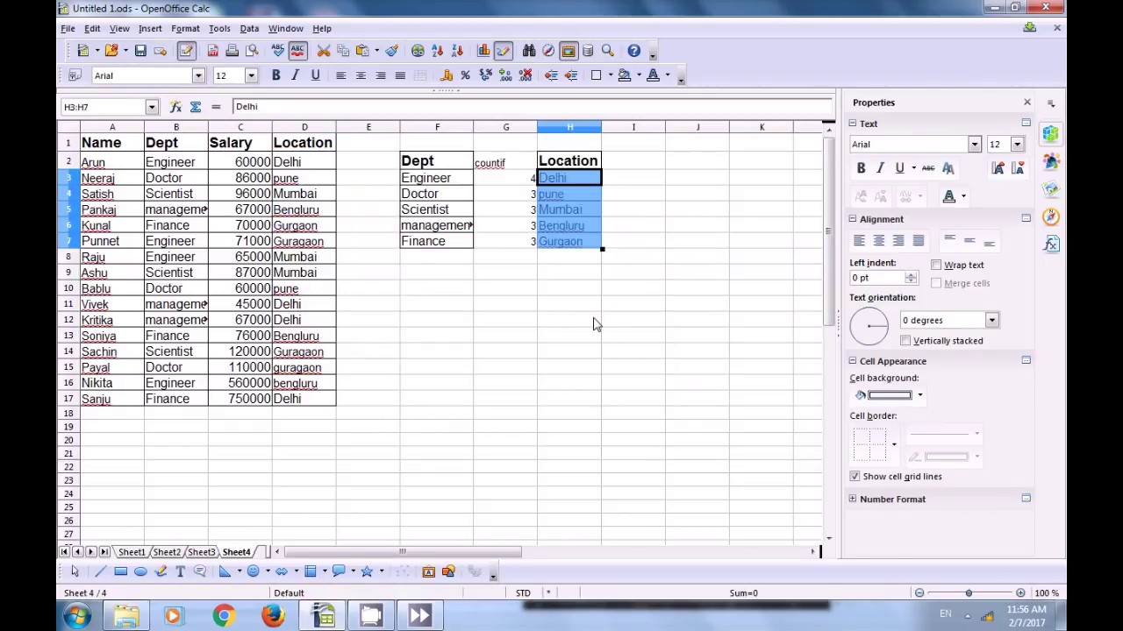
pyautogui.click(581, 308)
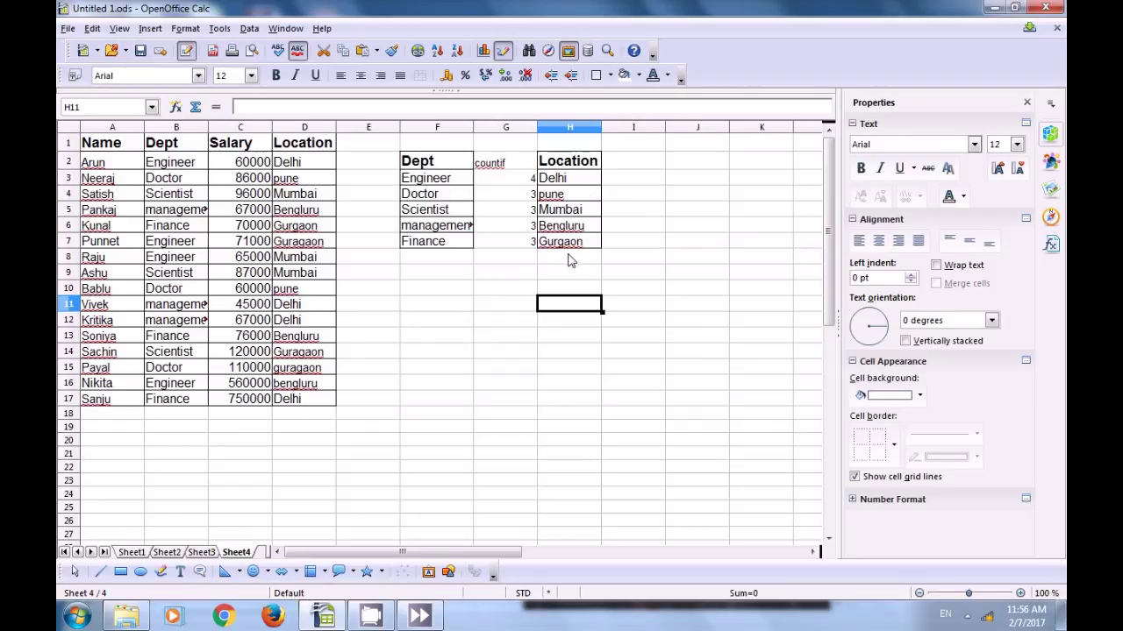
# Enter the heading countifs in cell I2, beside the Location heading of the summary.
pyautogui.click(621, 166)
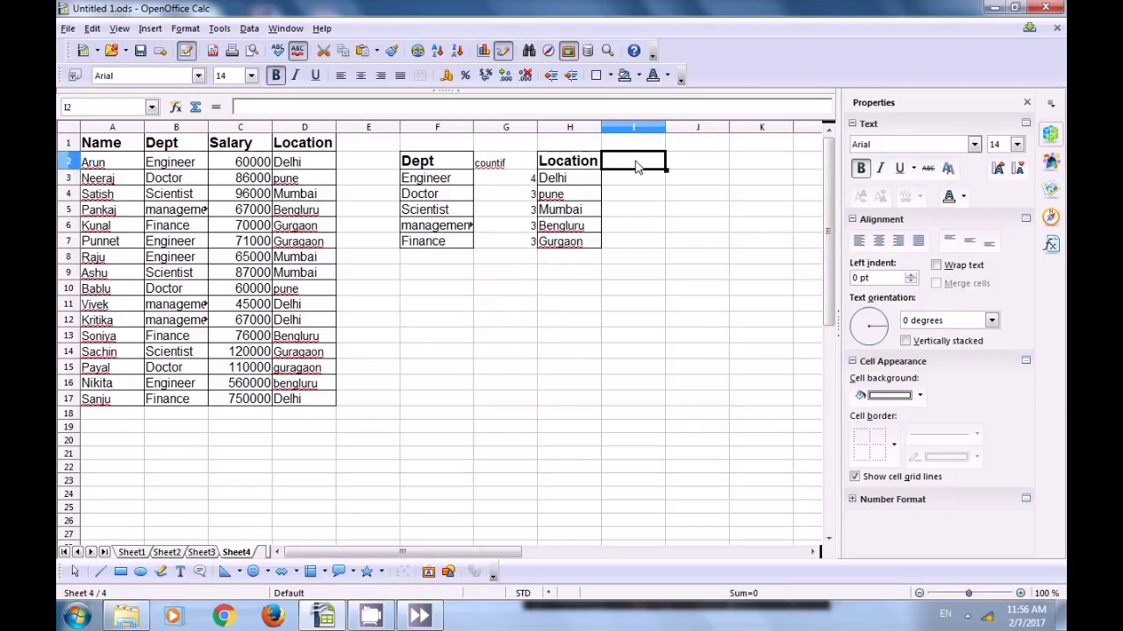
pyautogui.write('coun')
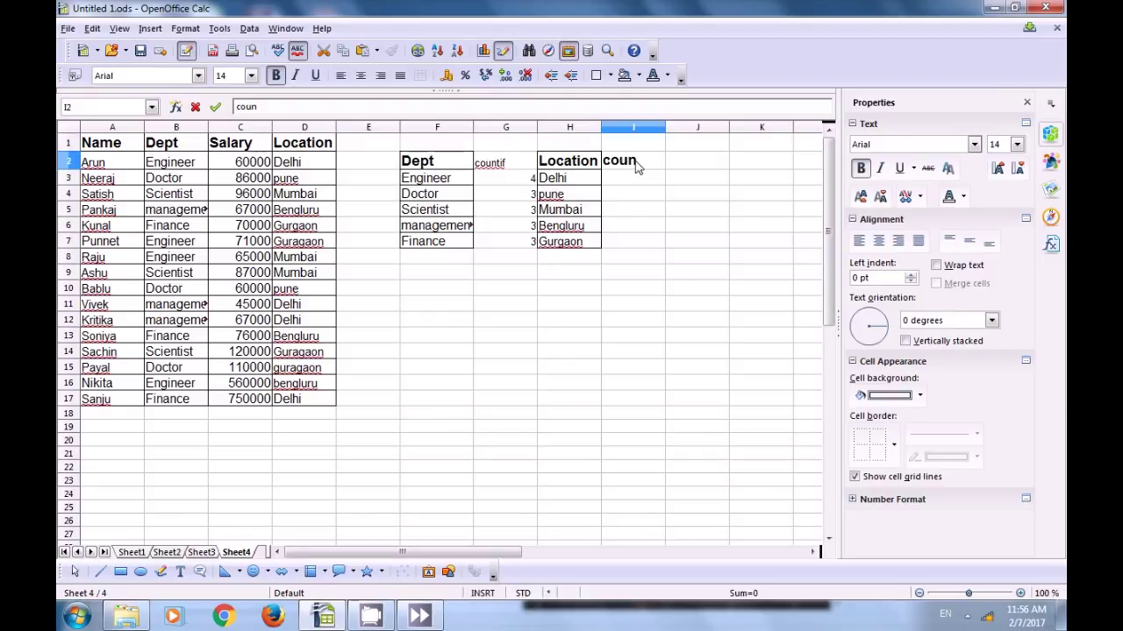
pyautogui.write('tifs')
pyautogui.click(627, 180)
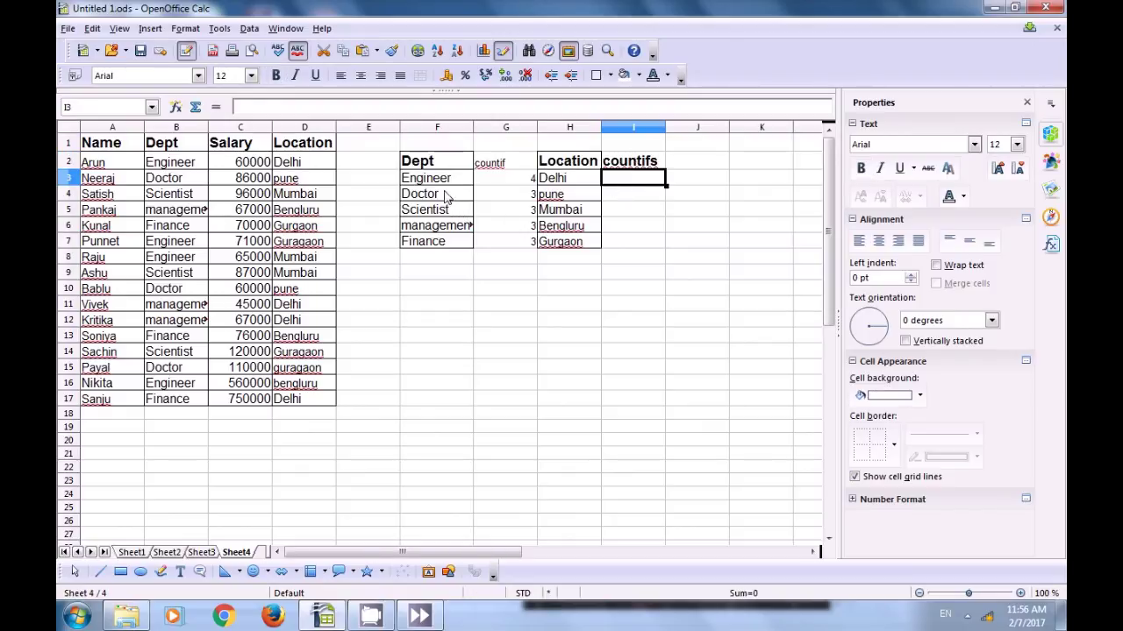
pyautogui.click(430, 183)
pyautogui.click(561, 186)
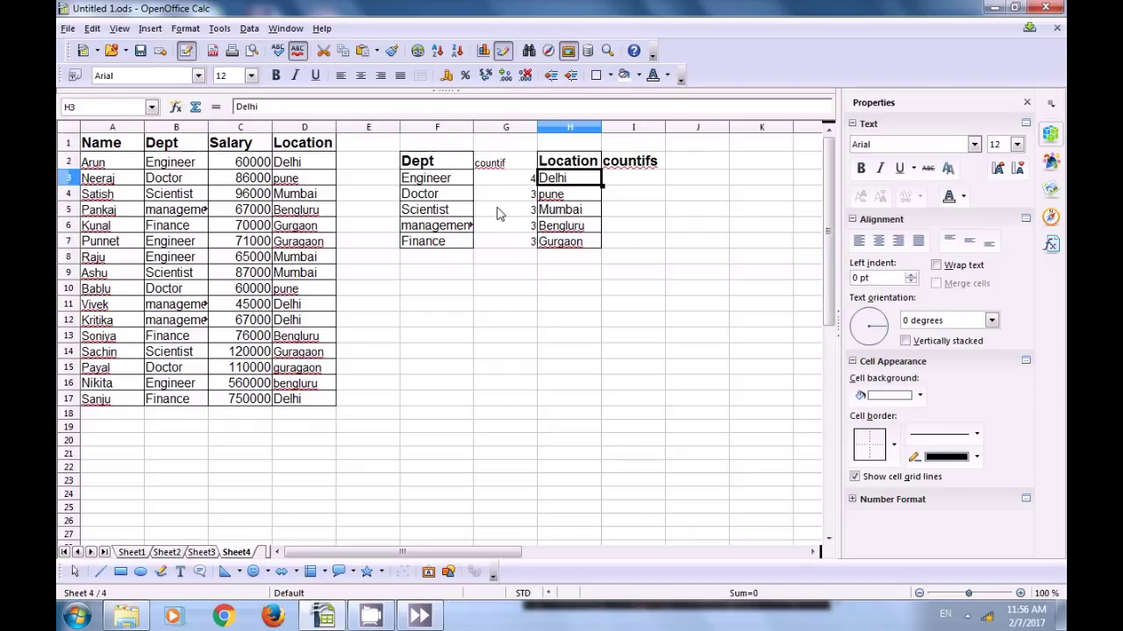
pyautogui.click(434, 196)
pyautogui.click(549, 197)
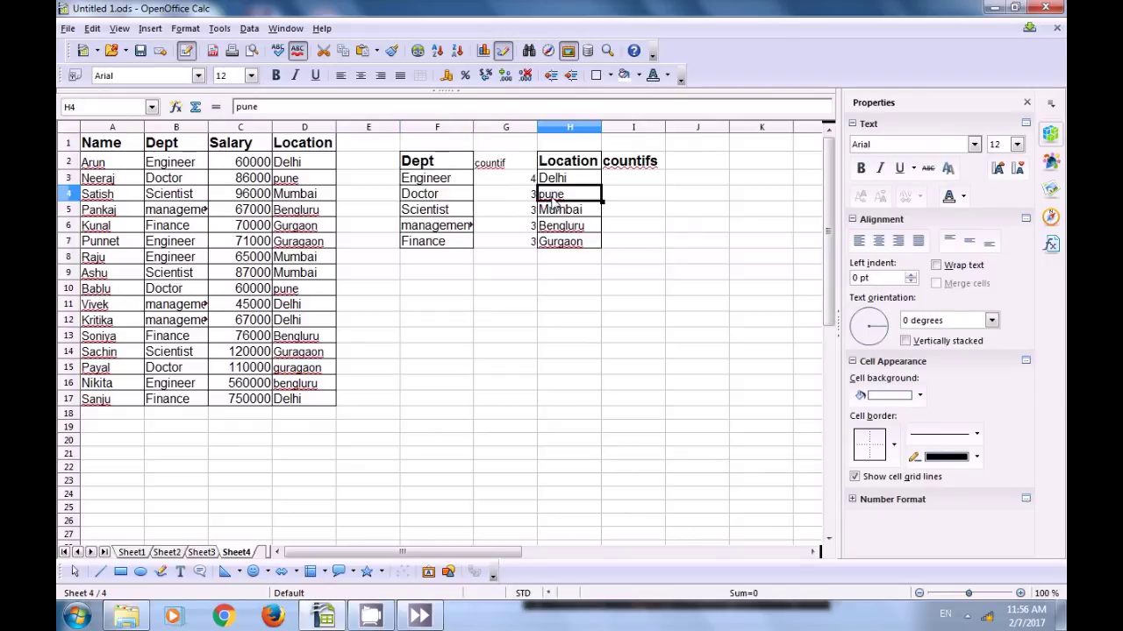
pyautogui.click(454, 213)
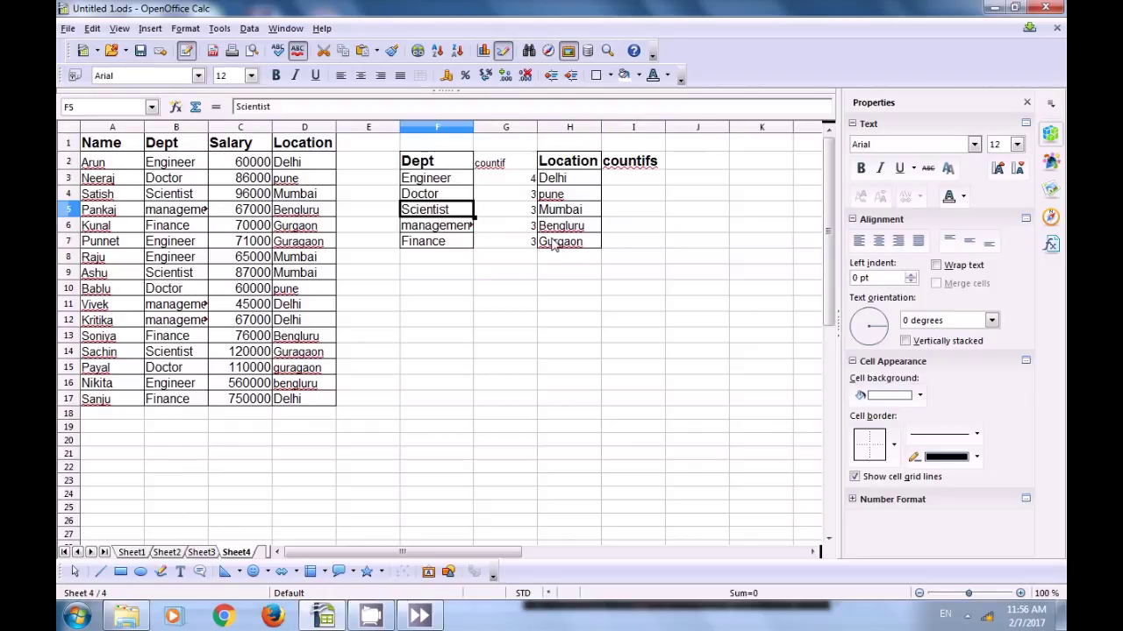
# Begin a COUNTIFS formula in cell I3, up to its opening bracket.
pyautogui.click(614, 183)
pyautogui.write('=count')
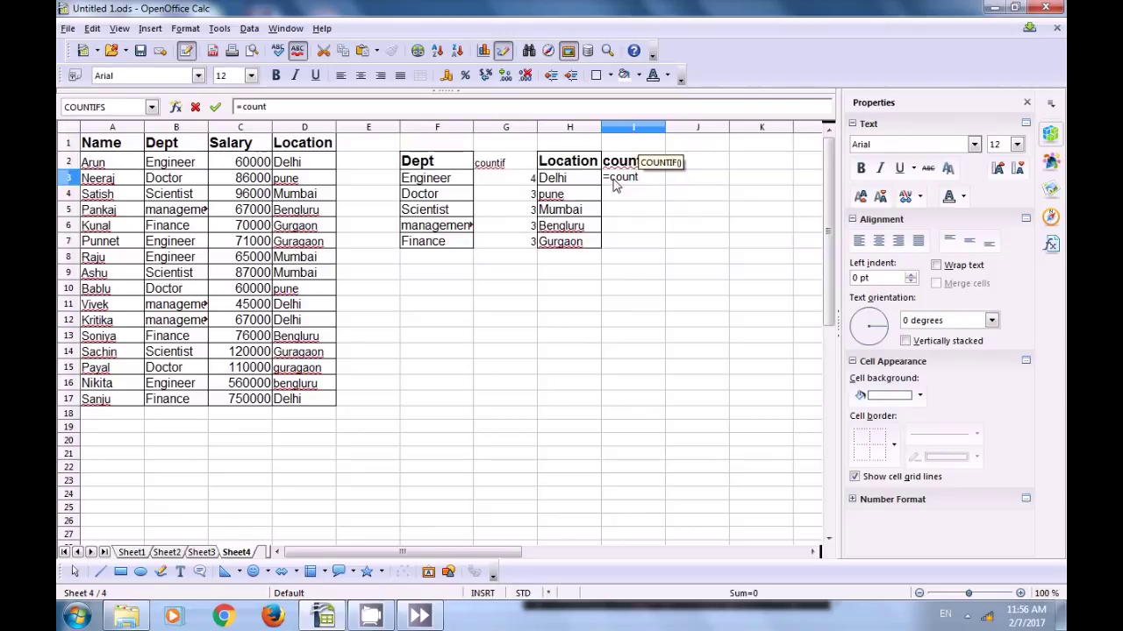
pyautogui.write('ifs(')
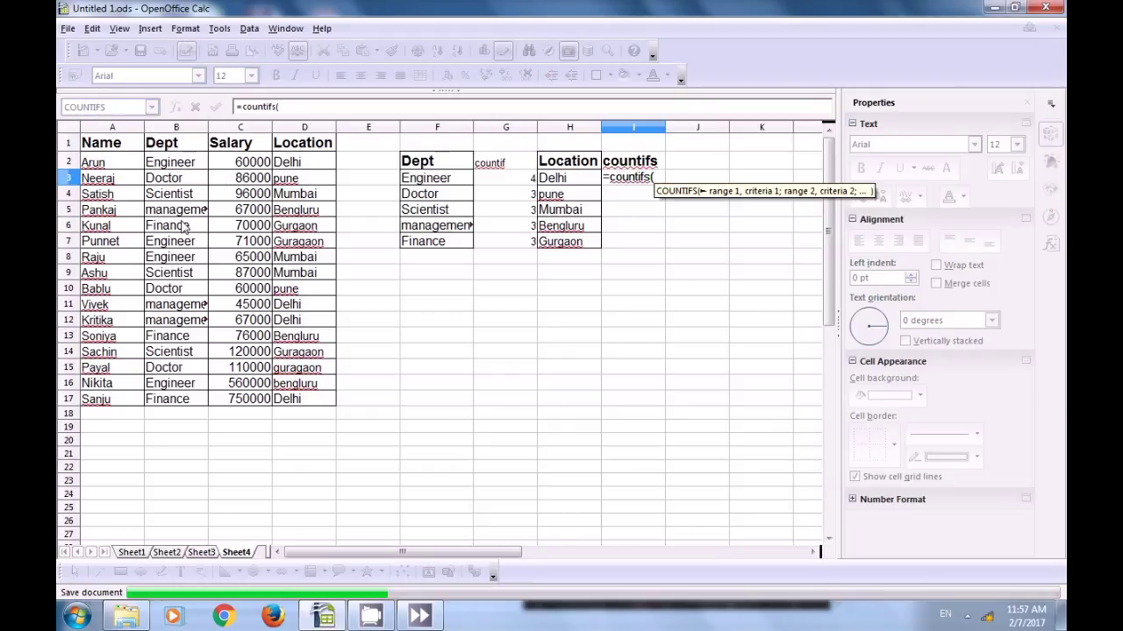
pyautogui.moveTo(174, 164); pyautogui.dragTo(192, 410)
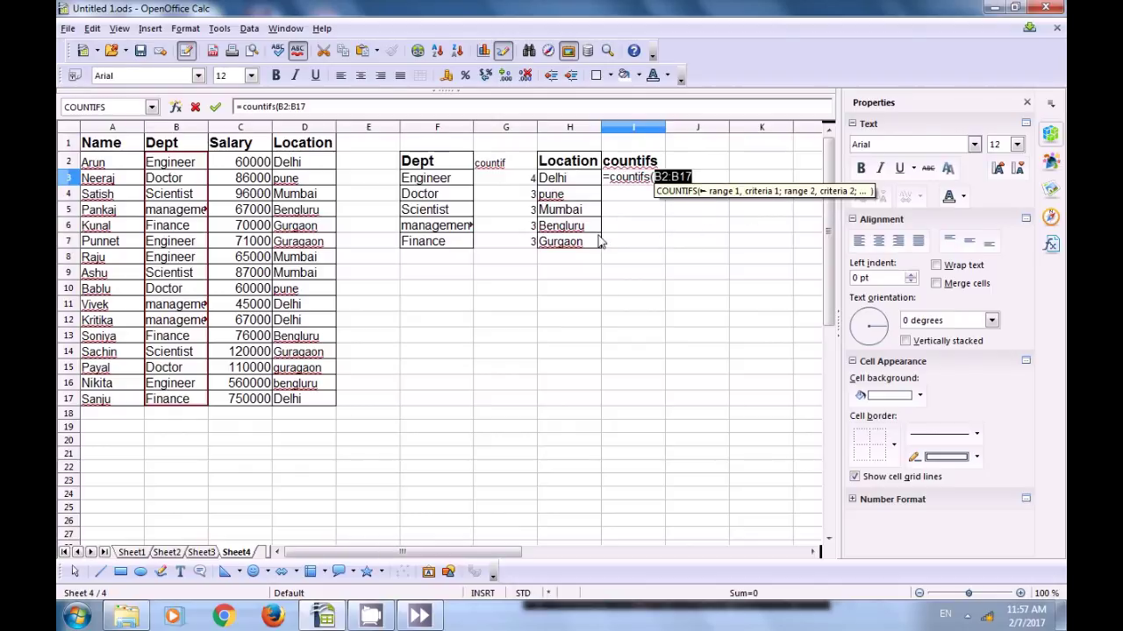
pyautogui.click(421, 181)
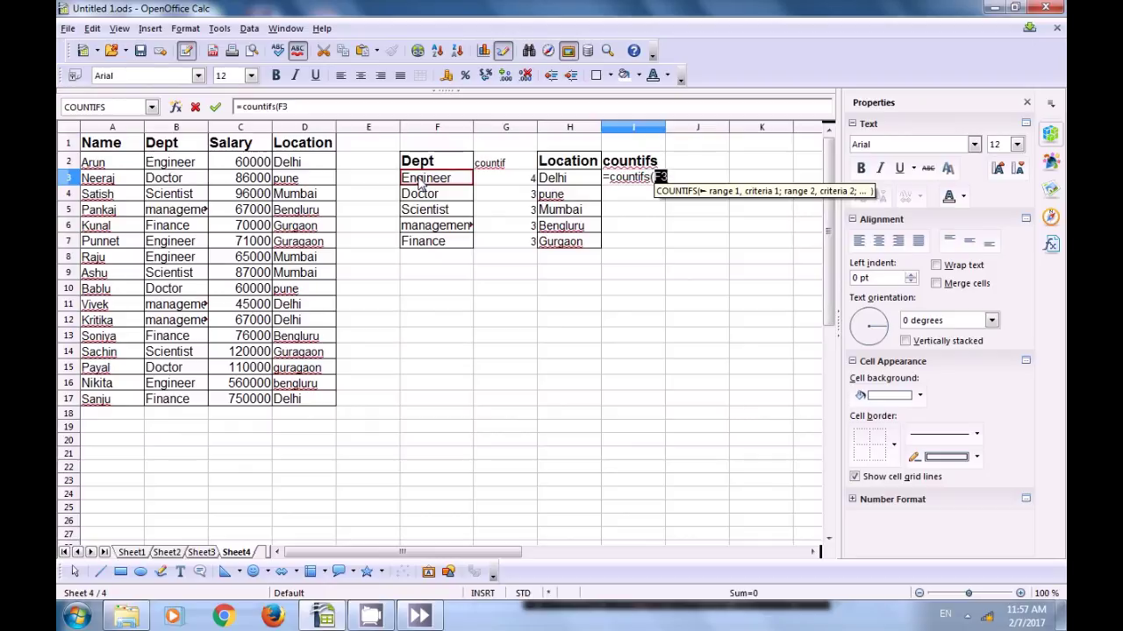
pyautogui.press('BackSpace')
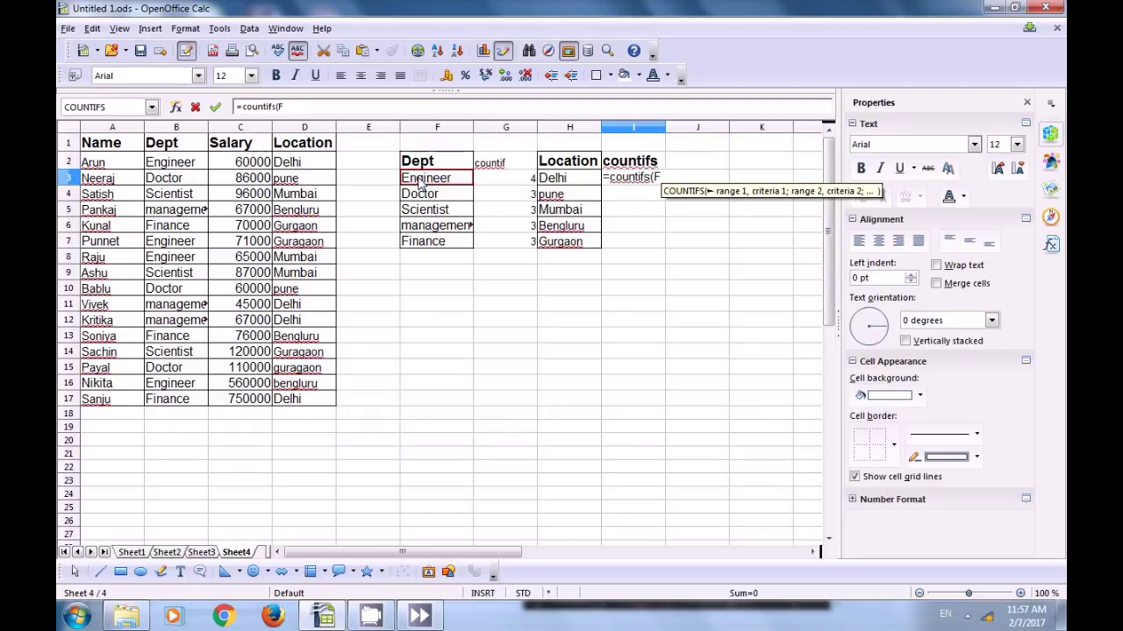
pyautogui.press('BackSpace')
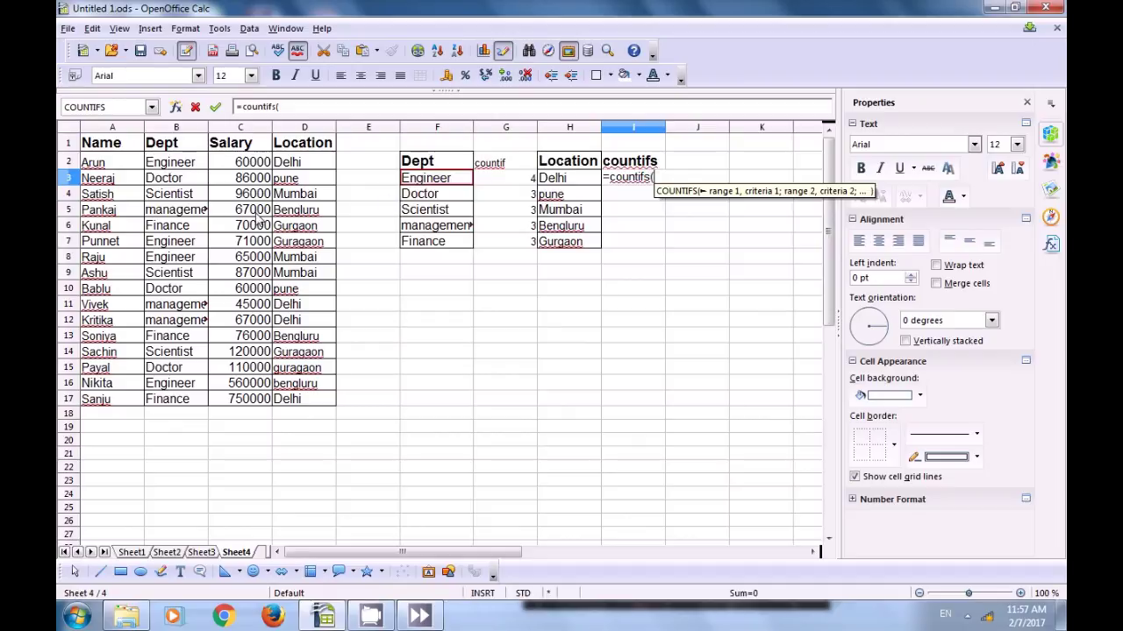
# Complete the formula in I3 as =COUNTIFS(B2:B17;F3;D2:D17;H3), matching both department and location.
pyautogui.moveTo(173, 173); pyautogui.dragTo(160, 405)
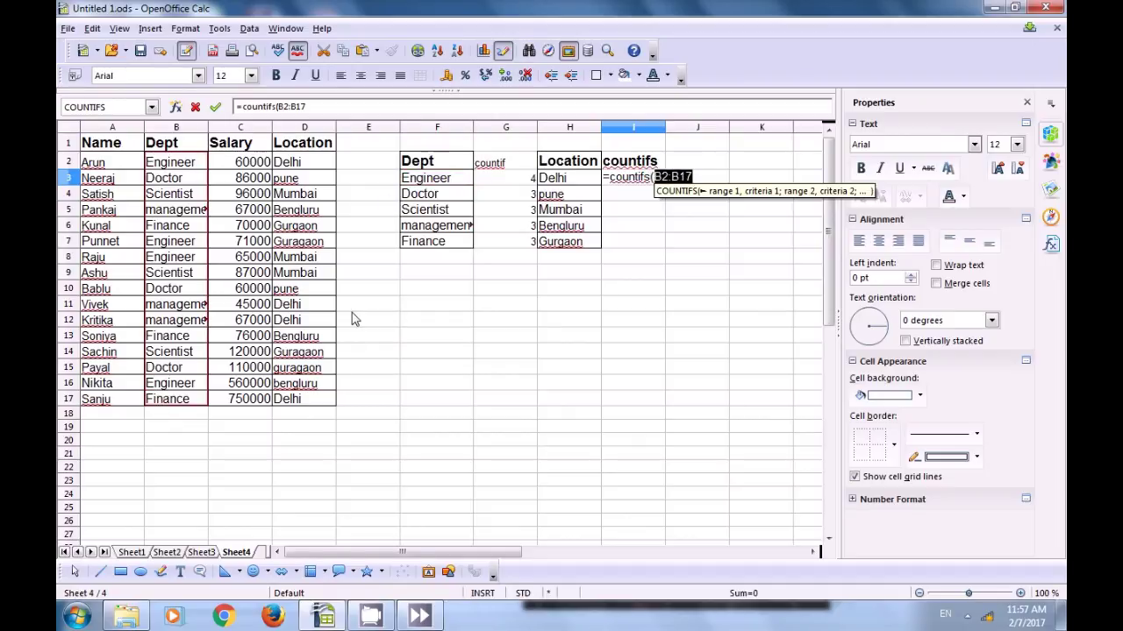
pyautogui.write(';')
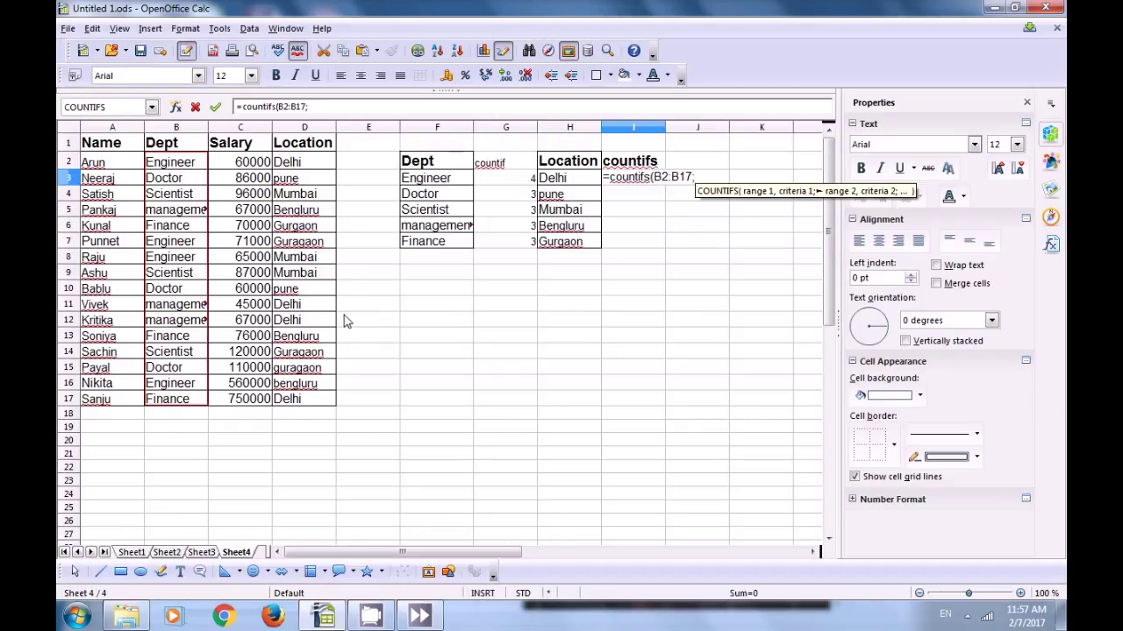
pyautogui.click(425, 182)
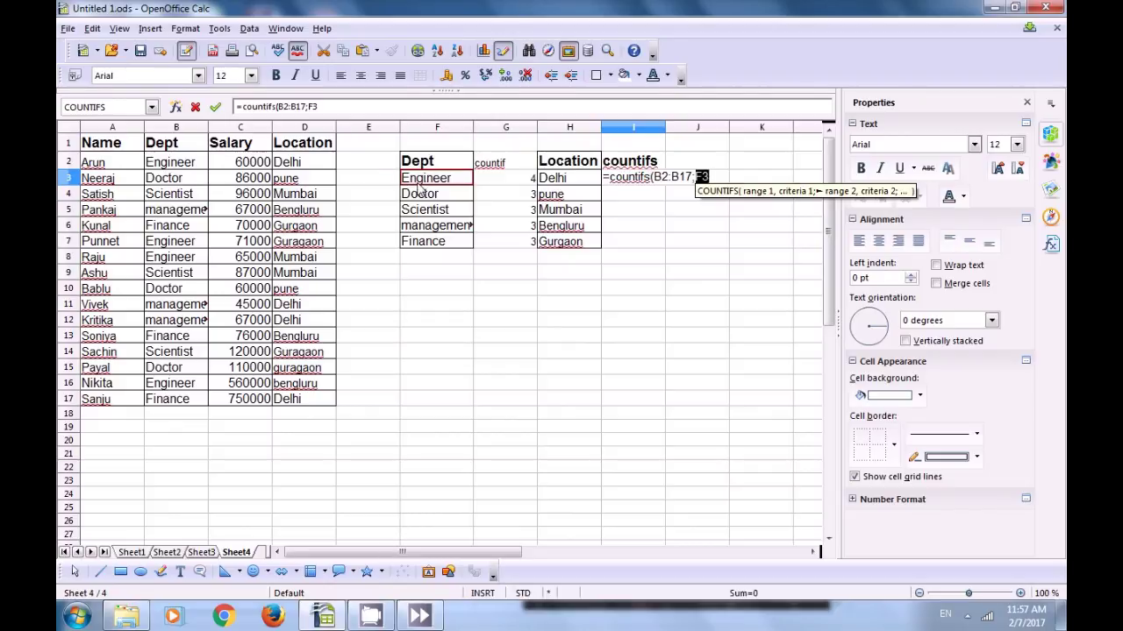
pyautogui.write(';')
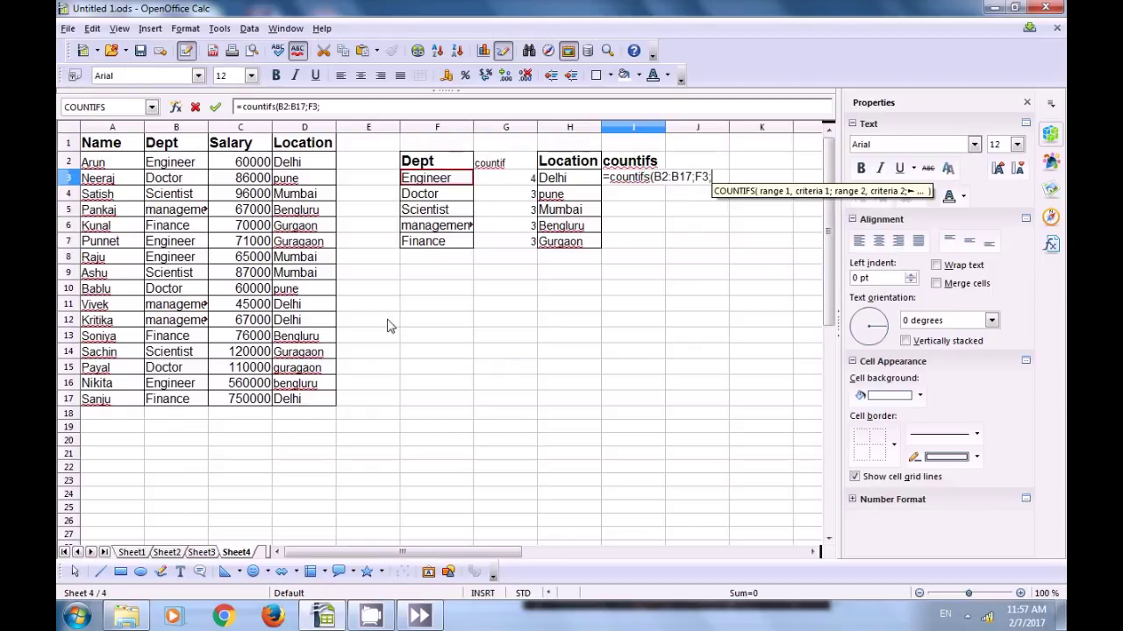
pyautogui.moveTo(287, 168); pyautogui.dragTo(303, 396)
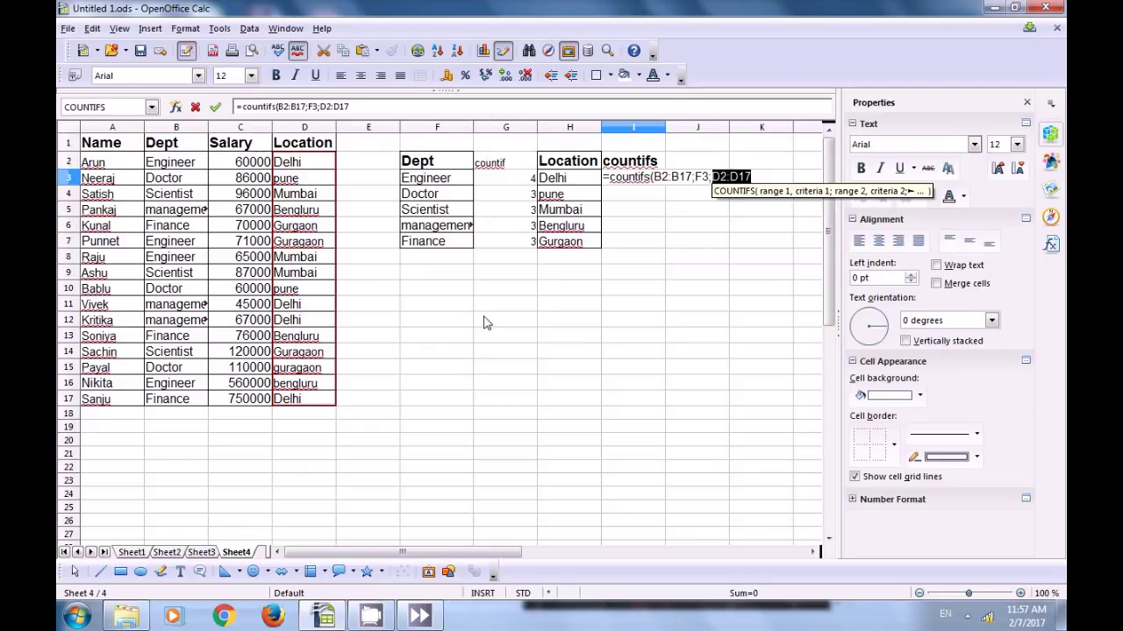
pyautogui.write(';')
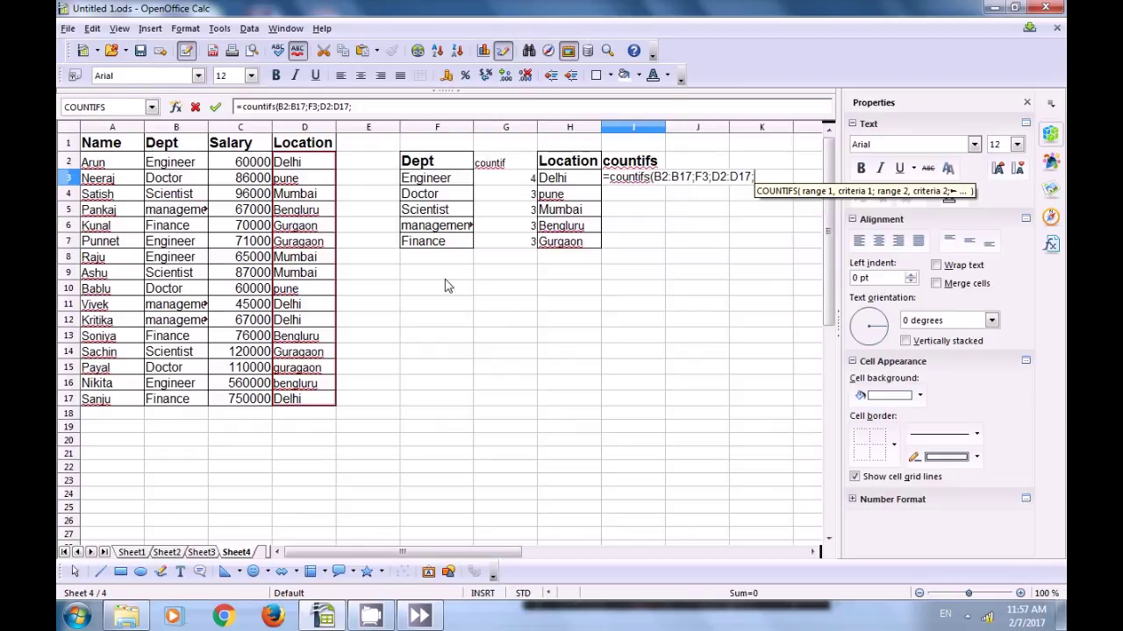
pyautogui.click(551, 180)
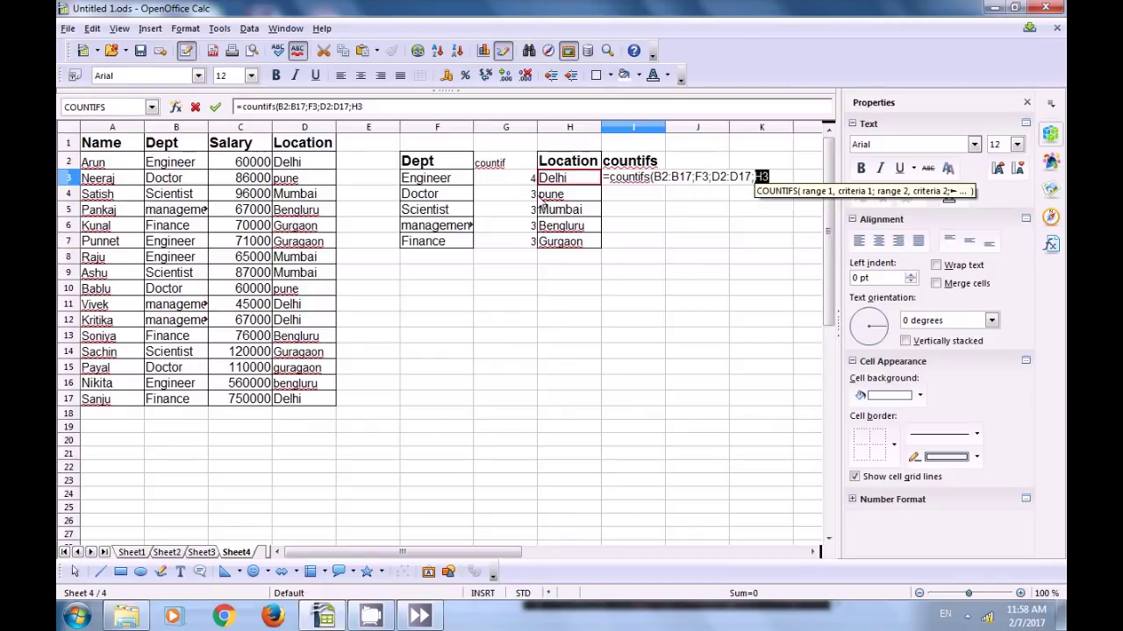
pyautogui.write(')')
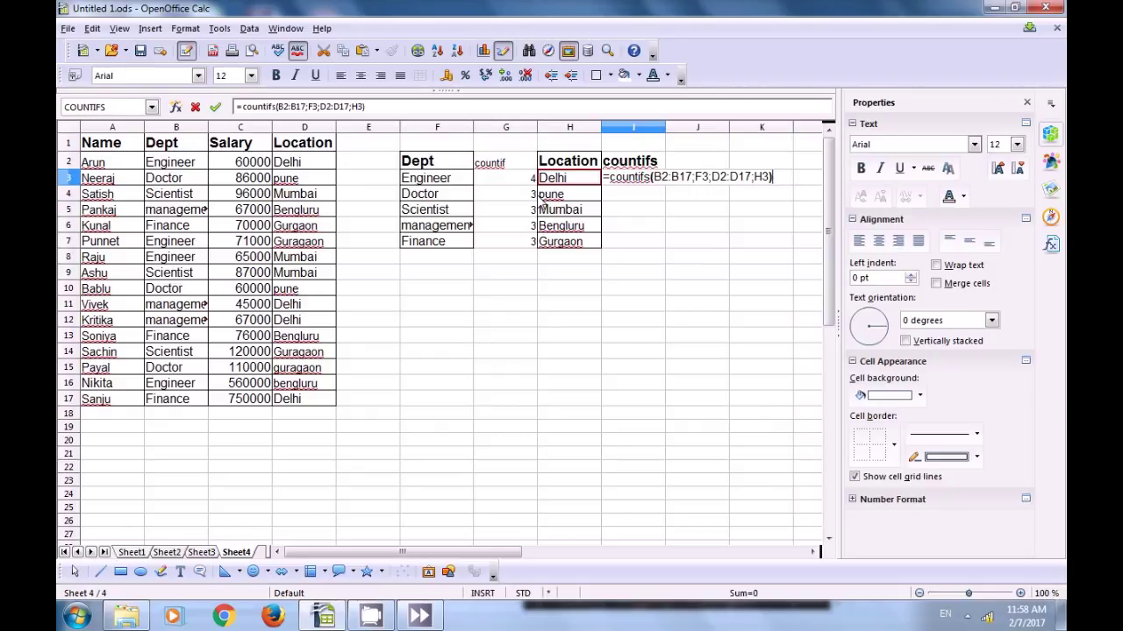
pyautogui.press('Return')
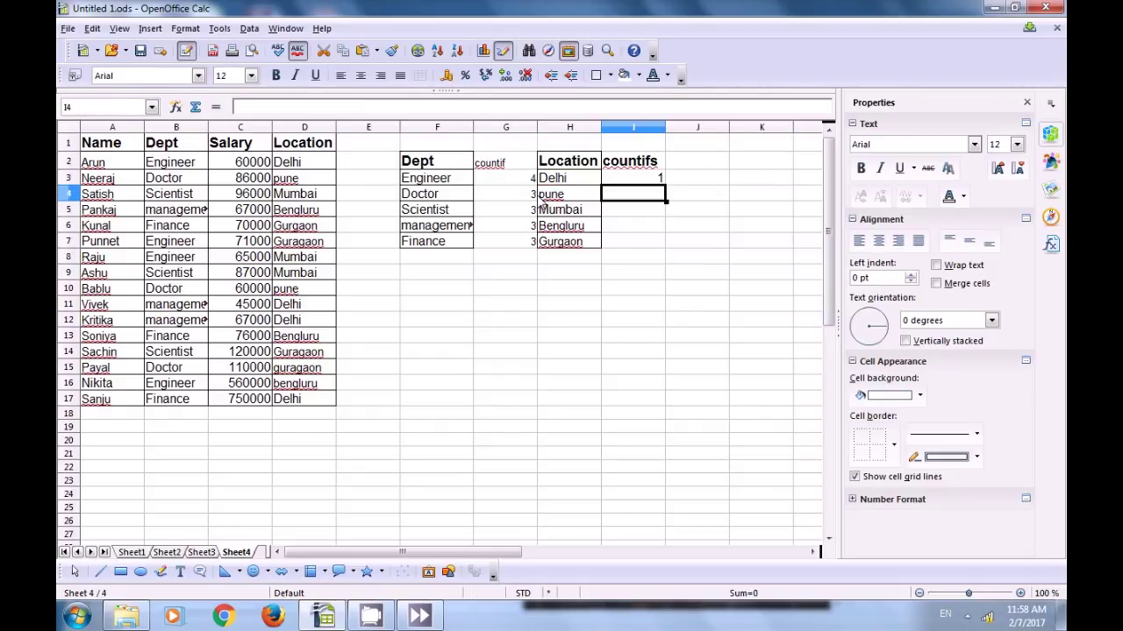
# Fill the COUNTIFS formula from I3 down to I7 for the remaining department and location pairs.
pyautogui.click(619, 183)
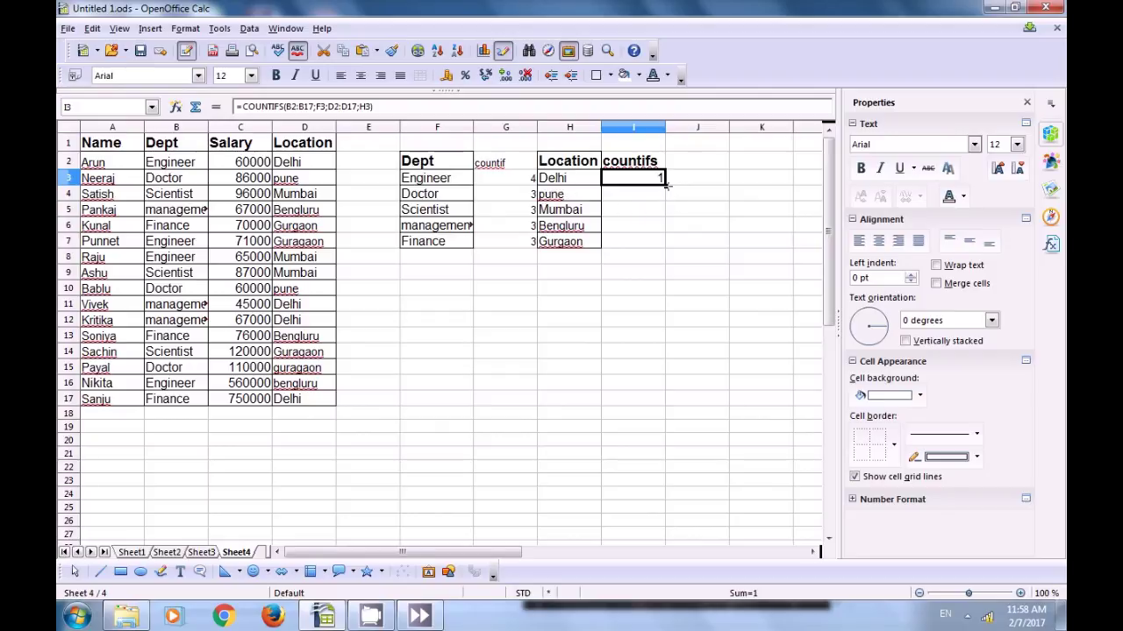
pyautogui.moveTo(666, 186); pyautogui.dragTo(654, 244)
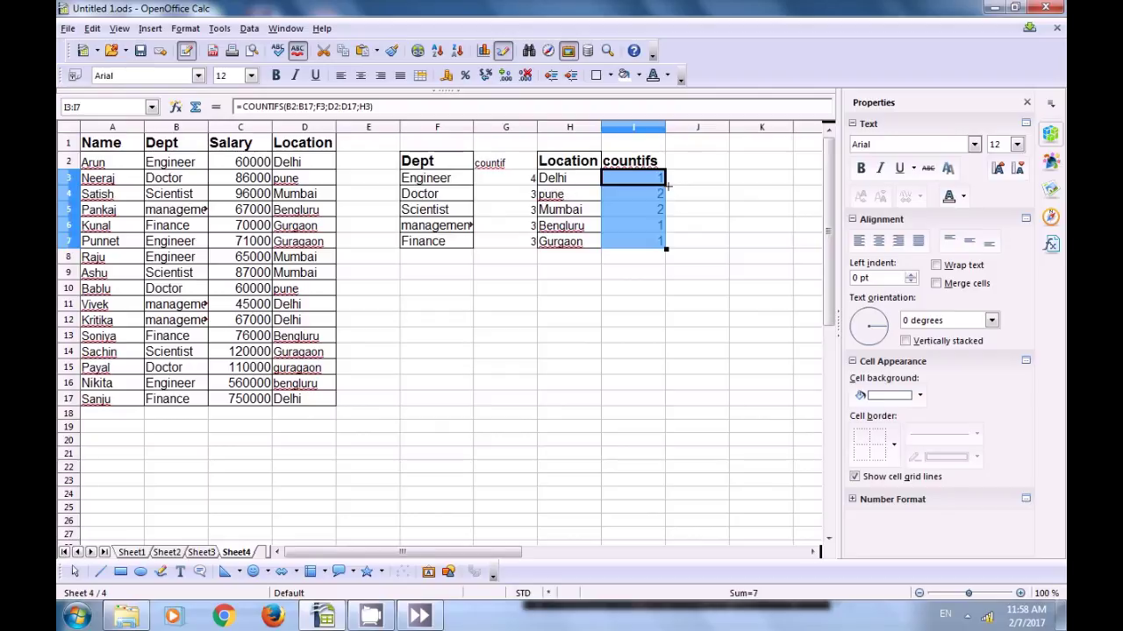
pyautogui.click(635, 279)
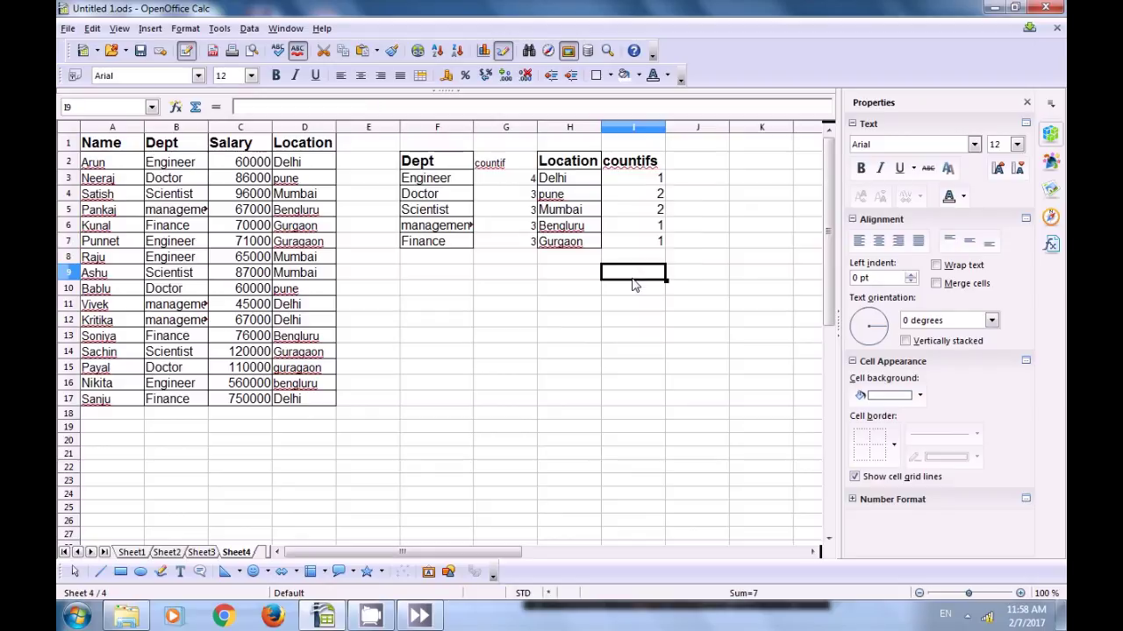
# Review the COUNTIFS results in I4 to I7 against their department and location pairs.
pyautogui.click(436, 197)
pyautogui.click(639, 202)
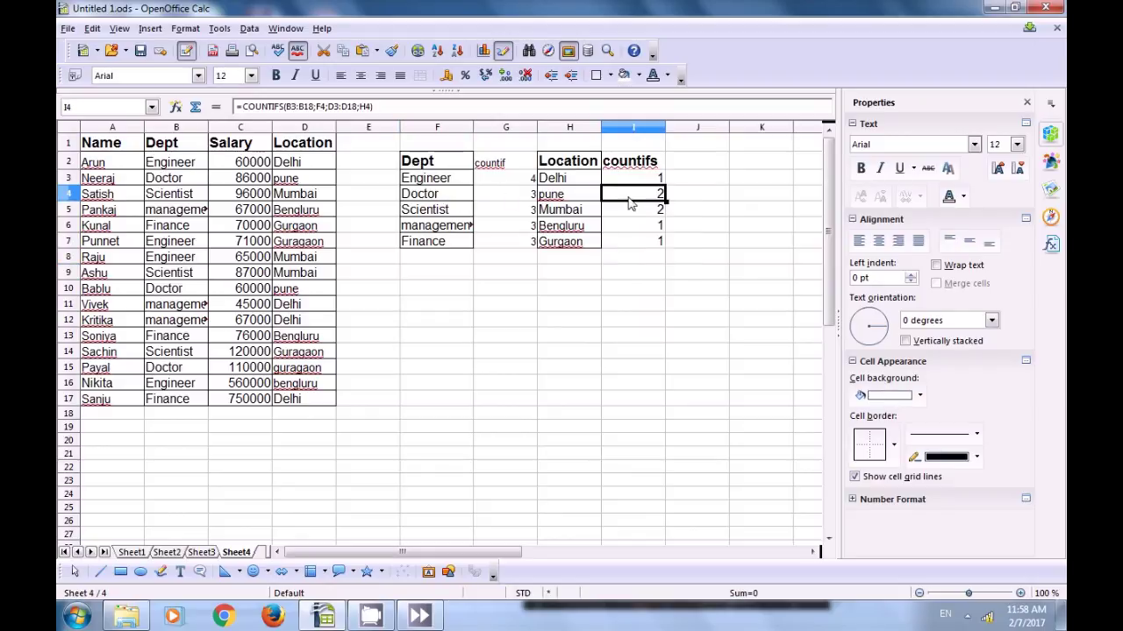
pyautogui.click(448, 214)
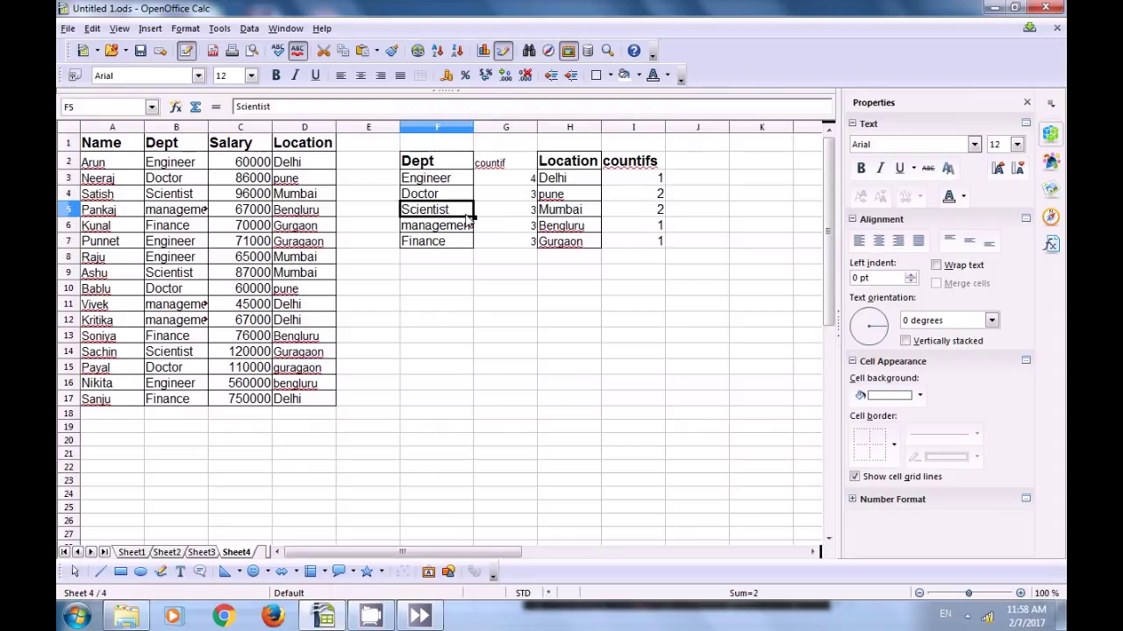
pyautogui.click(646, 212)
pyautogui.click(455, 227)
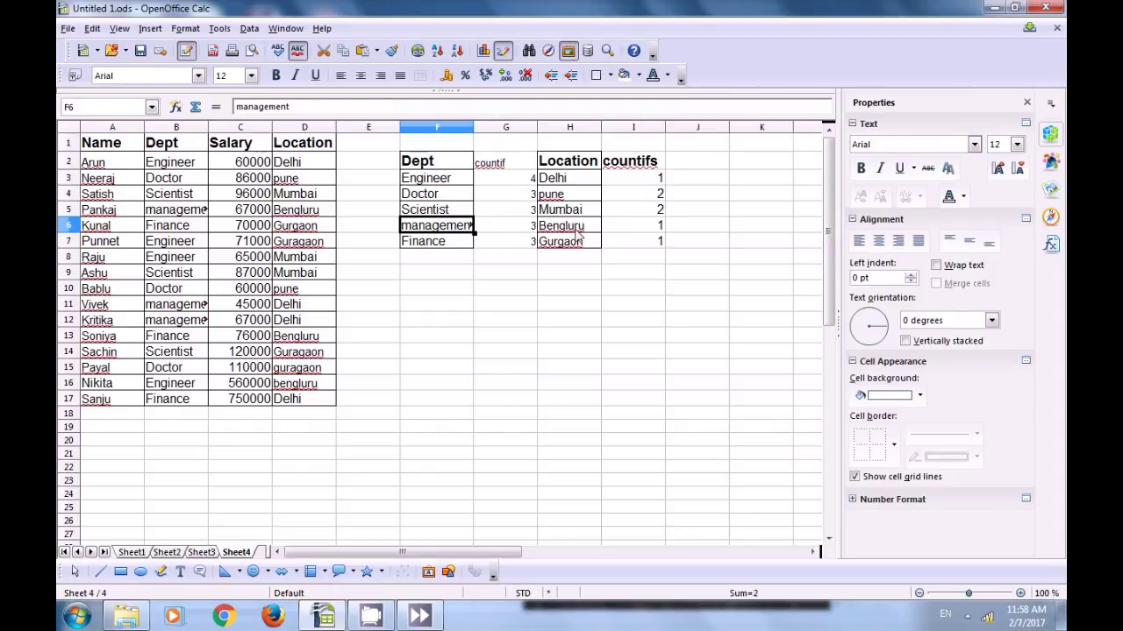
pyautogui.click(647, 230)
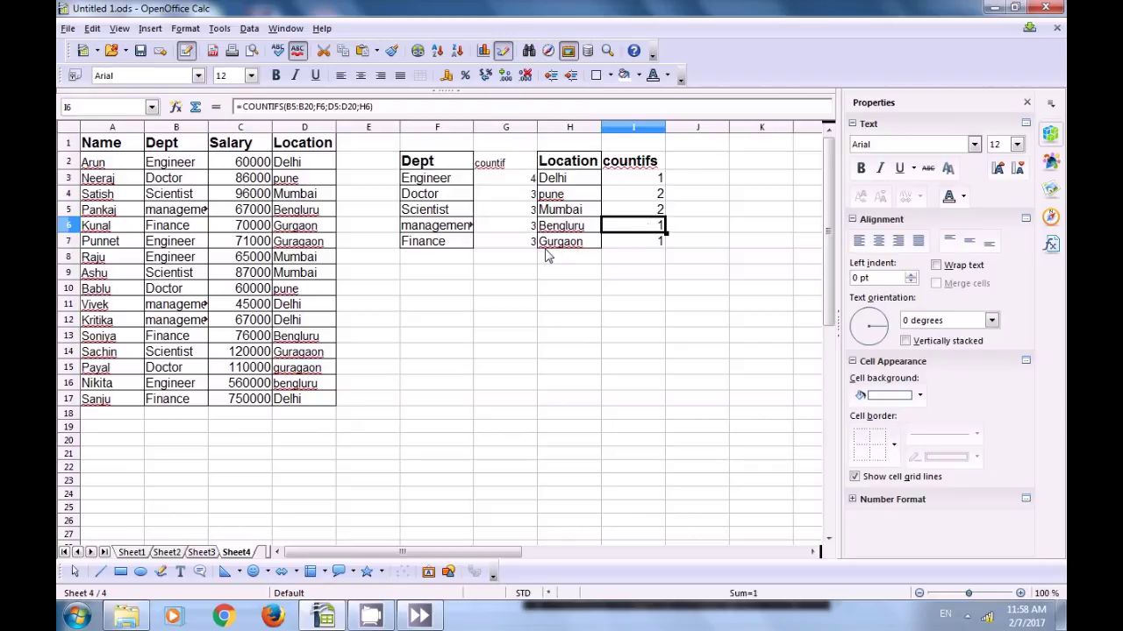
pyautogui.click(637, 247)
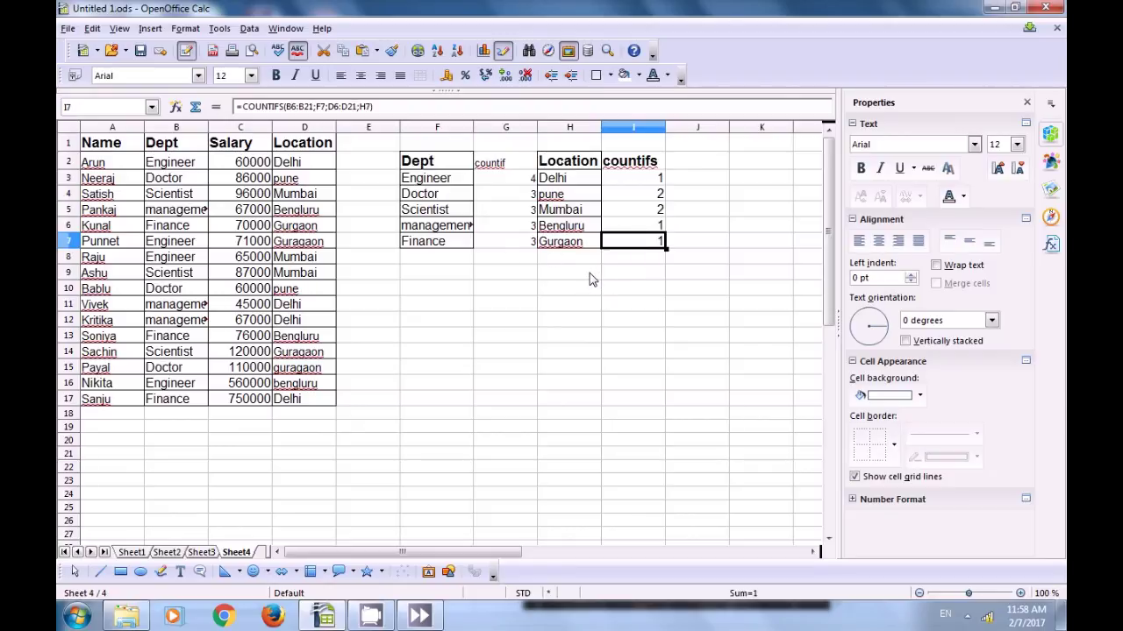
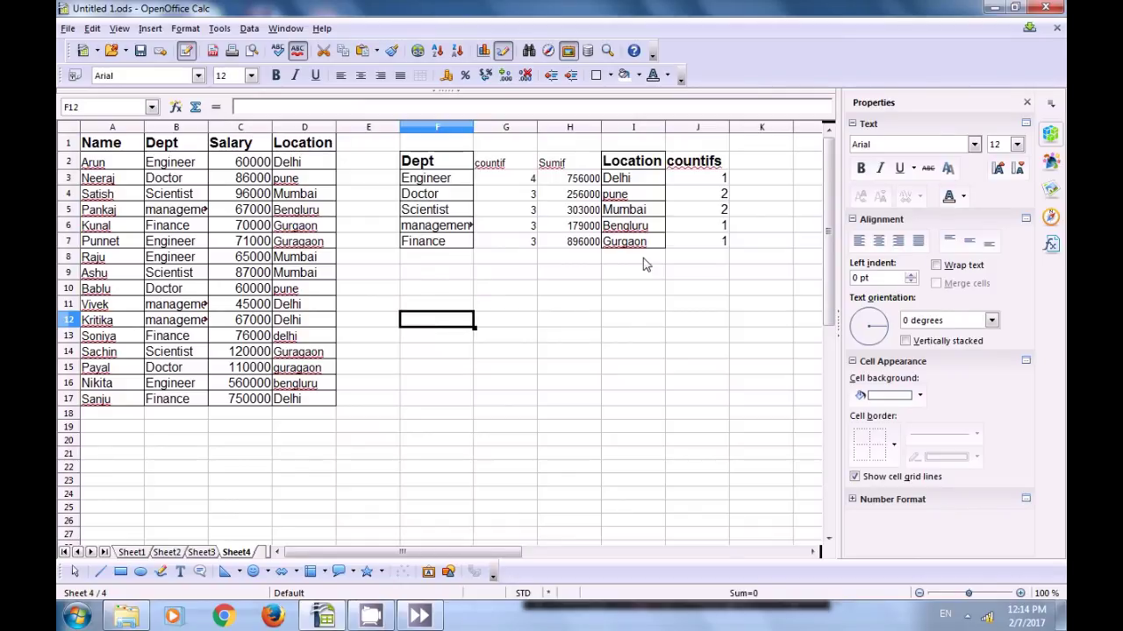
# Enter the heading Sumifs in cell K2, beside the countifs heading.
pyautogui.click(761, 167)
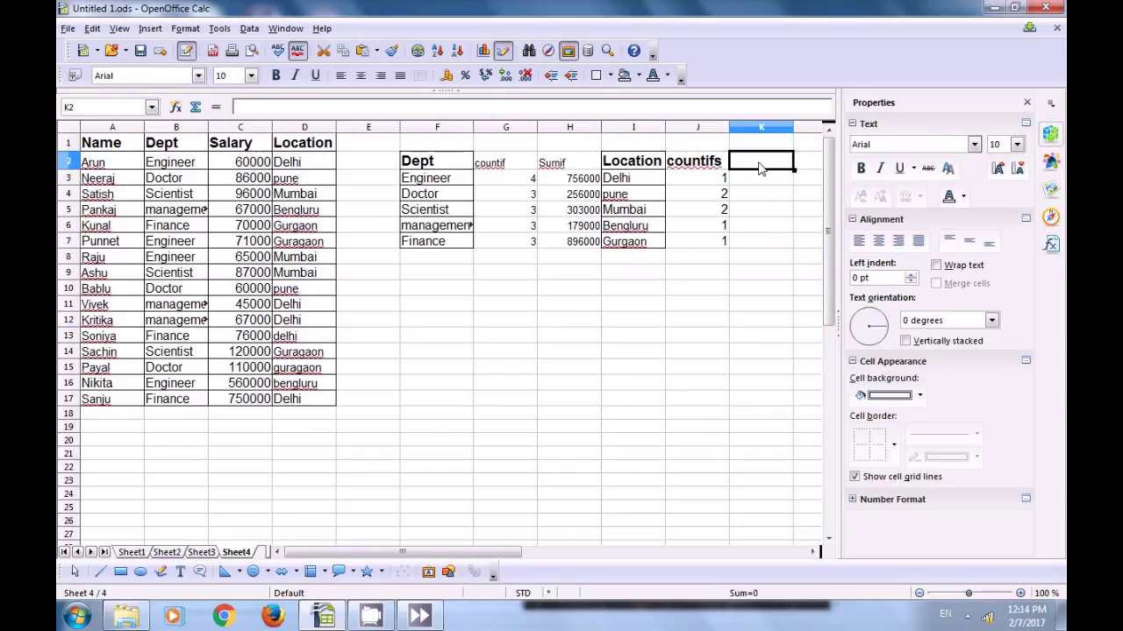
pyautogui.write('c')
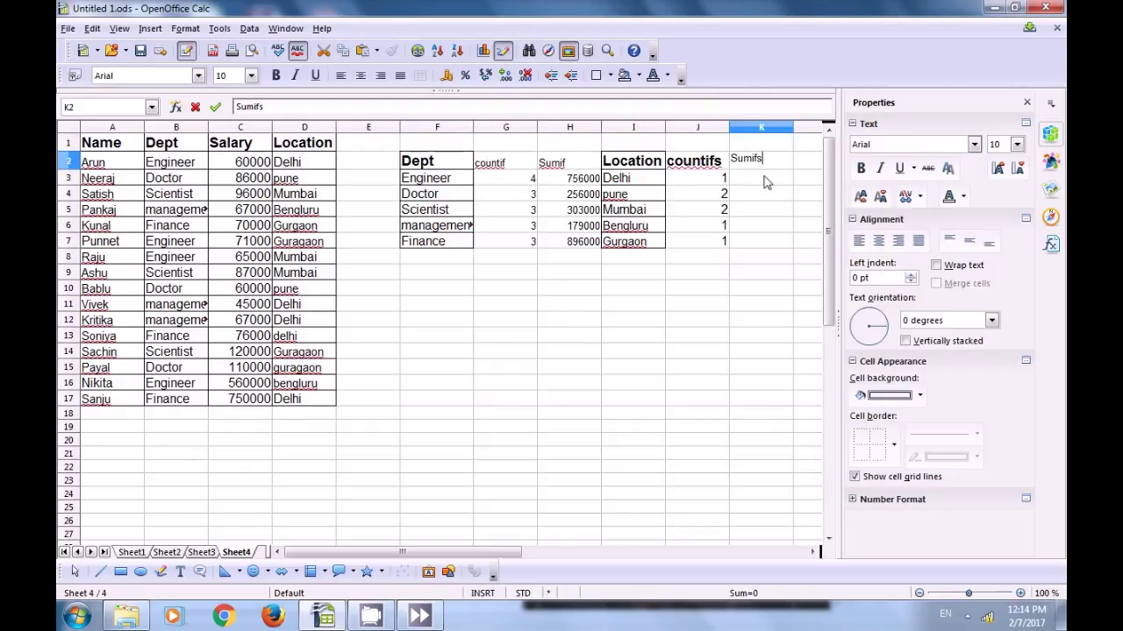
pyautogui.click(768, 180)
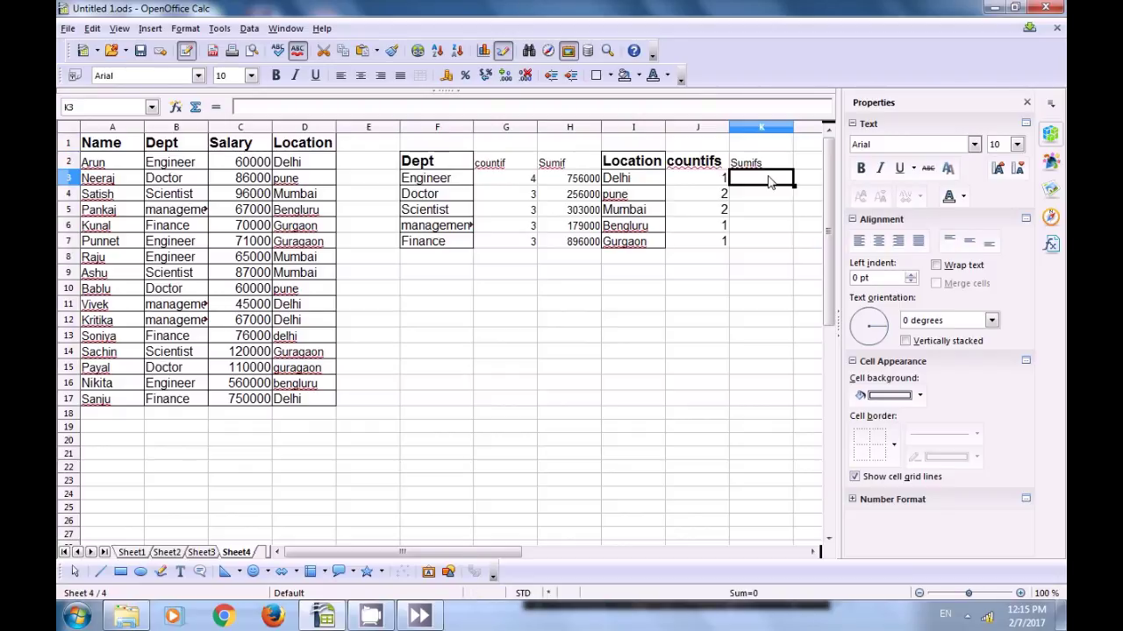
# Begin a SUMIFS formula in cell K3 with the salaries C2:C17 as the sum range.
pyautogui.write('=su')
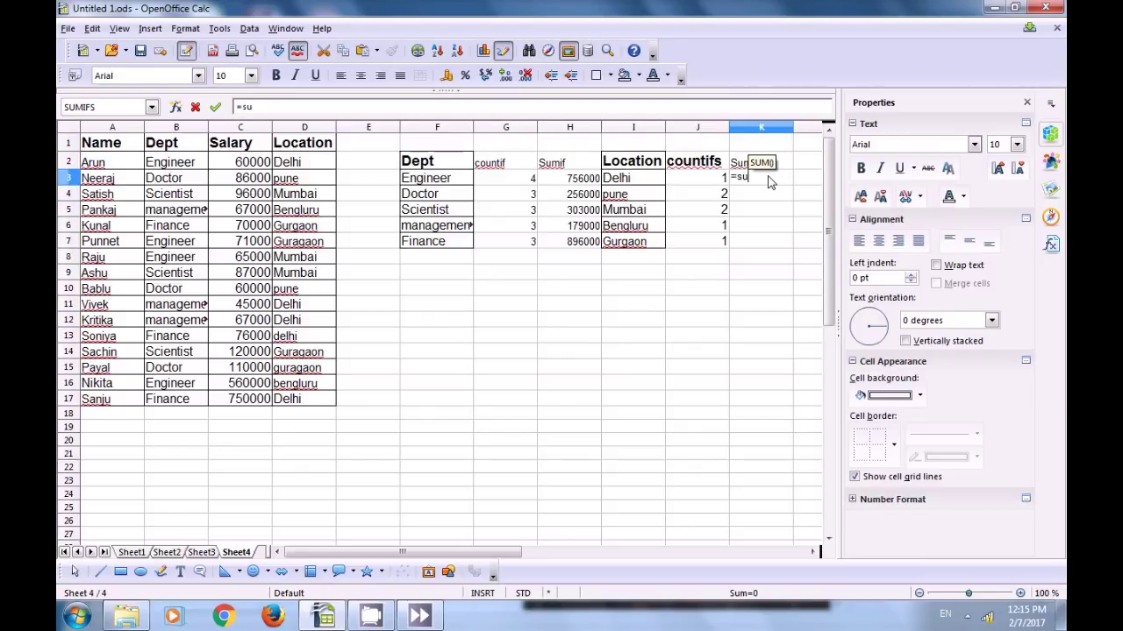
pyautogui.write('mifs')
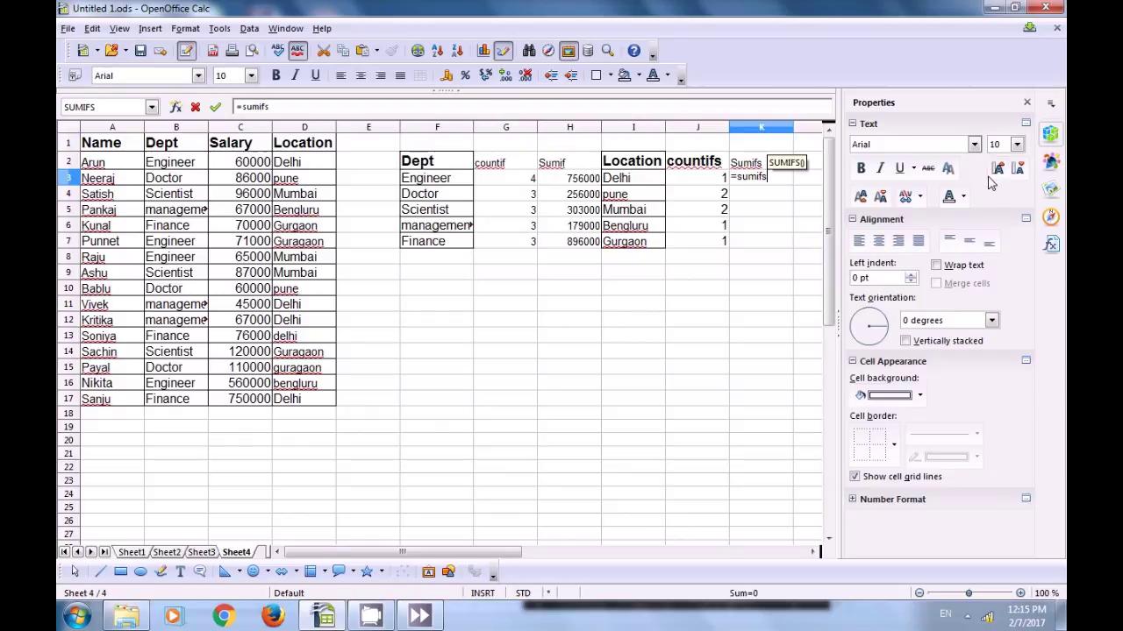
pyautogui.write('(')
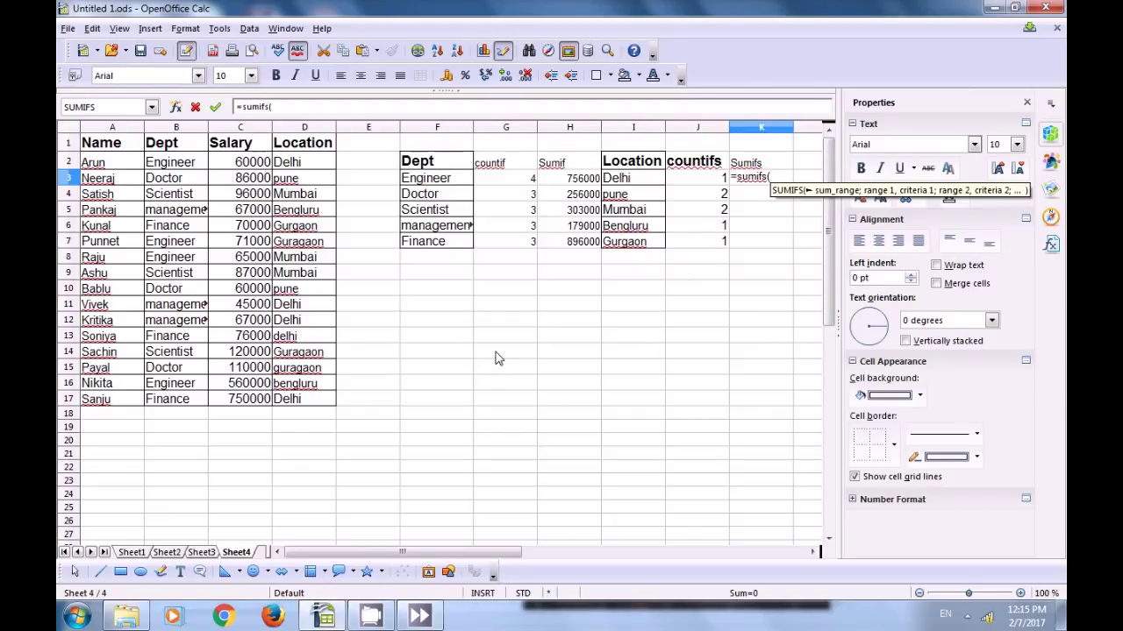
pyautogui.click(236, 166)
pyautogui.moveTo(249, 184); pyautogui.dragTo(261, 405)
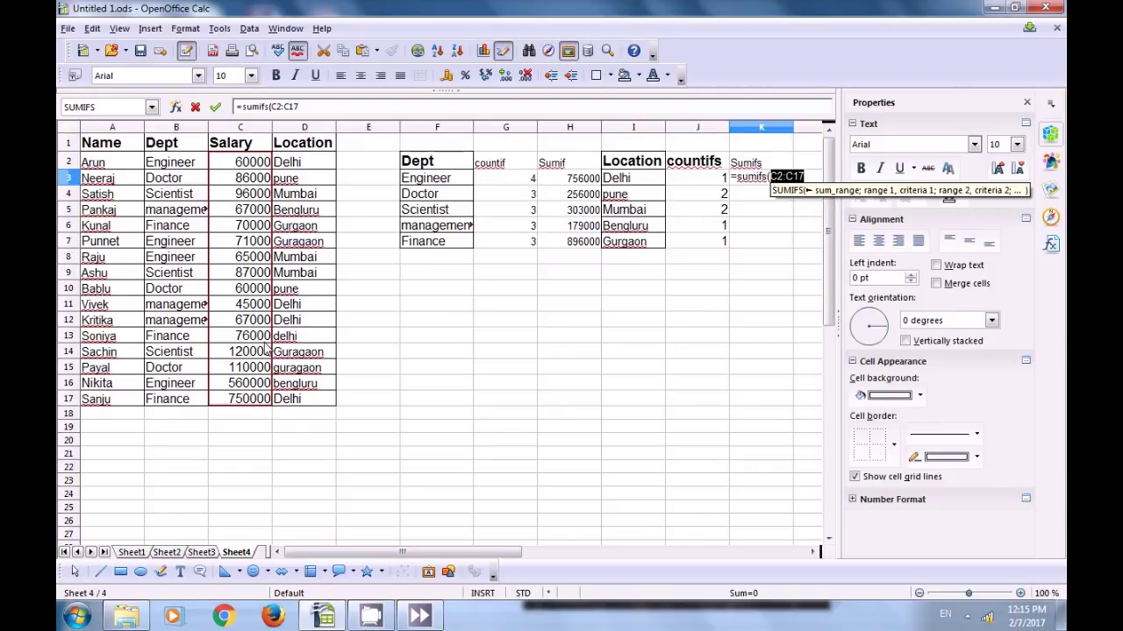
pyautogui.write(';')
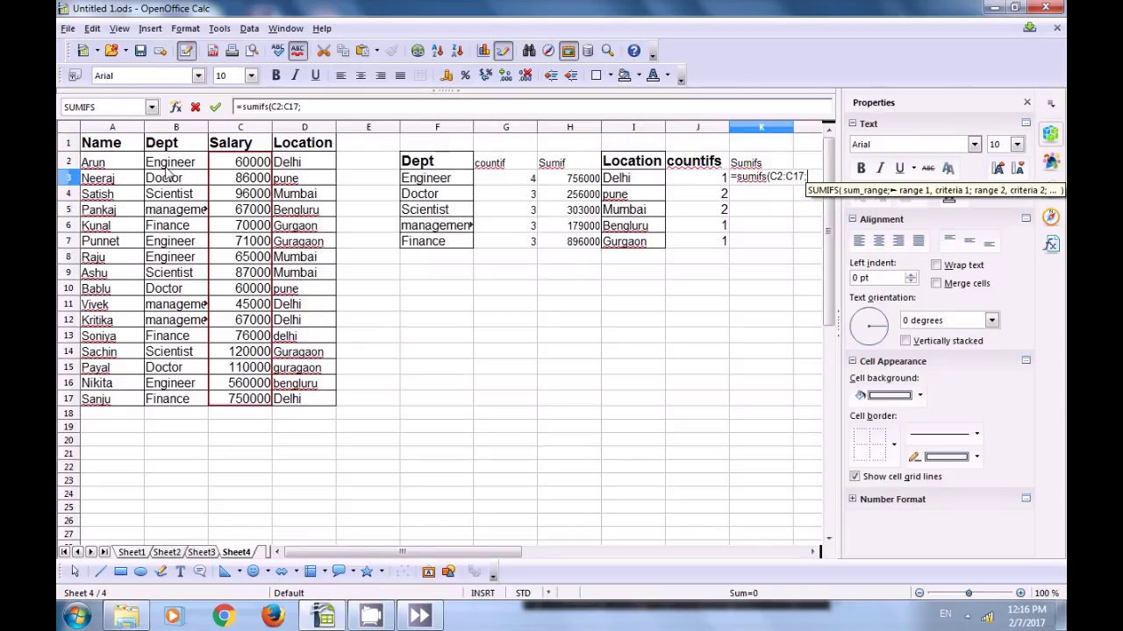
# Complete the formula in K3 as =SUMIFS(C2:C17;B2:B17;F3;D2:D17;I3), matching department and location.
pyautogui.moveTo(163, 167); pyautogui.dragTo(179, 401)
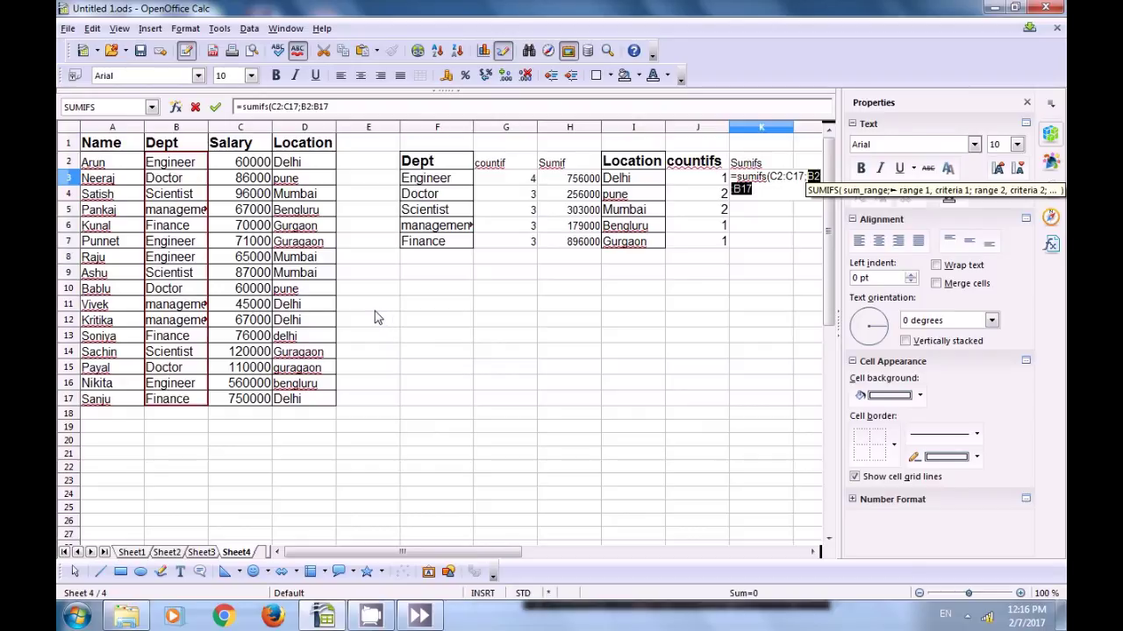
pyautogui.write(';')
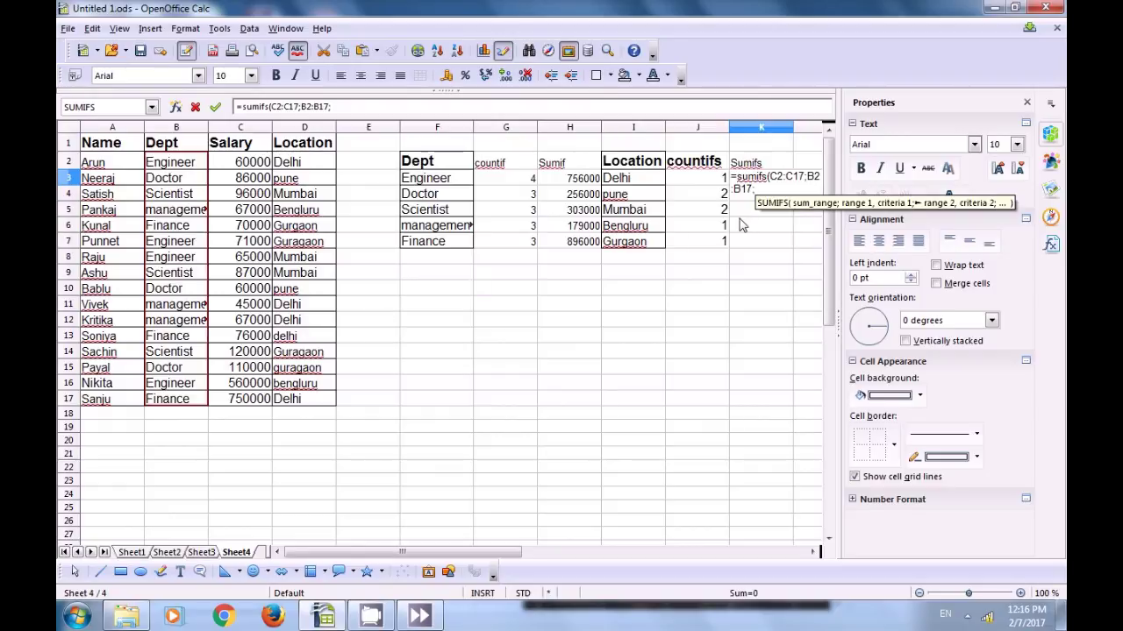
pyautogui.click(428, 182)
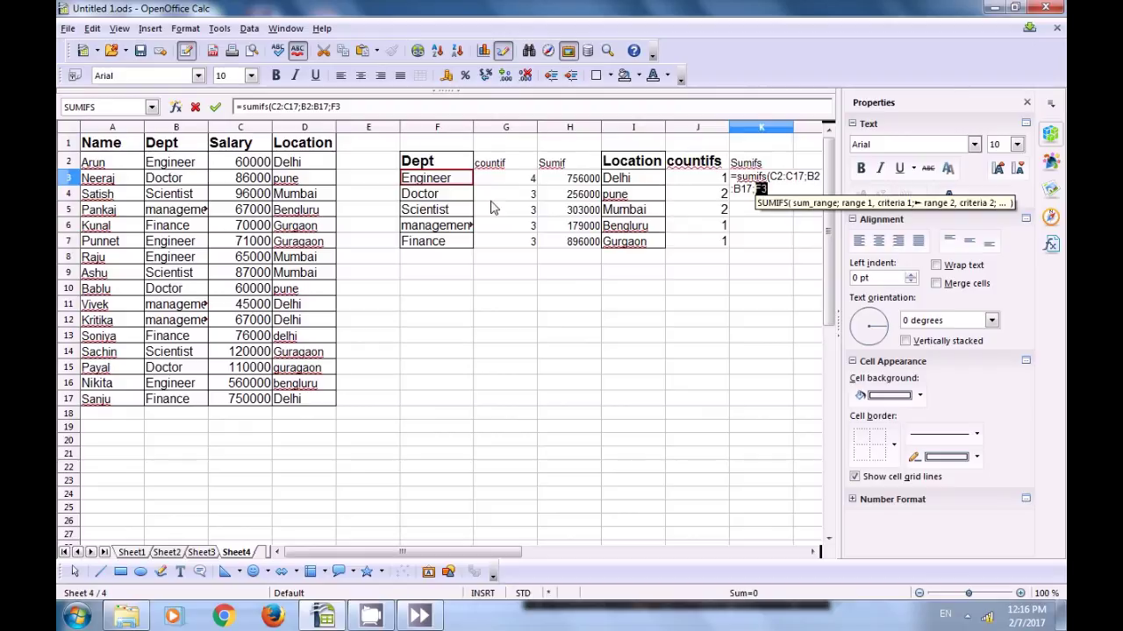
pyautogui.write(';')
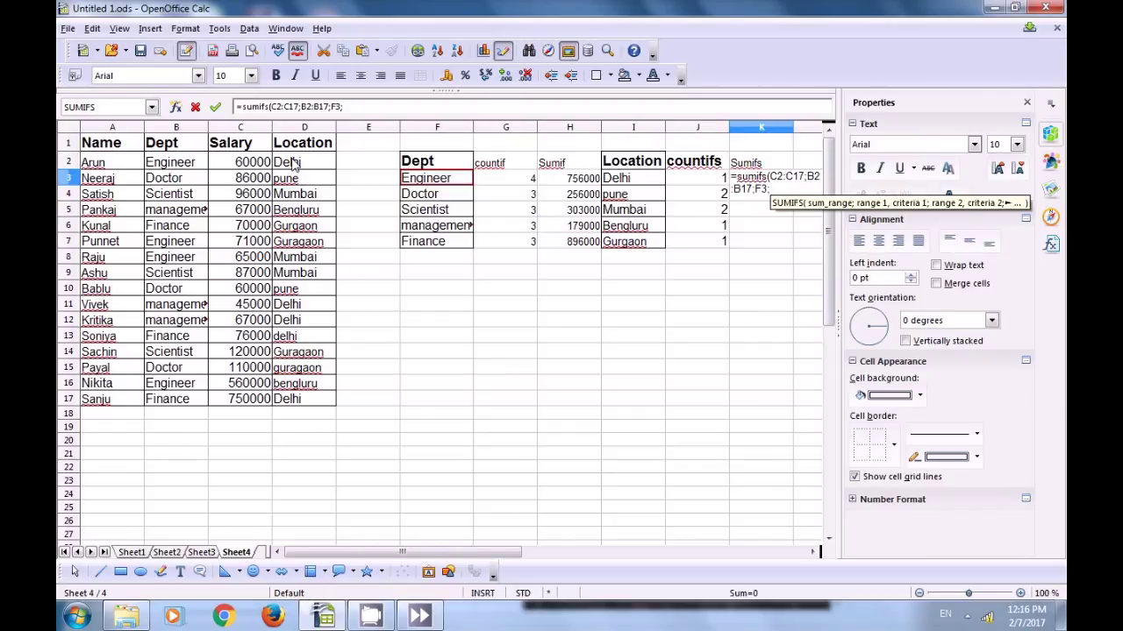
pyautogui.moveTo(295, 163); pyautogui.dragTo(298, 401)
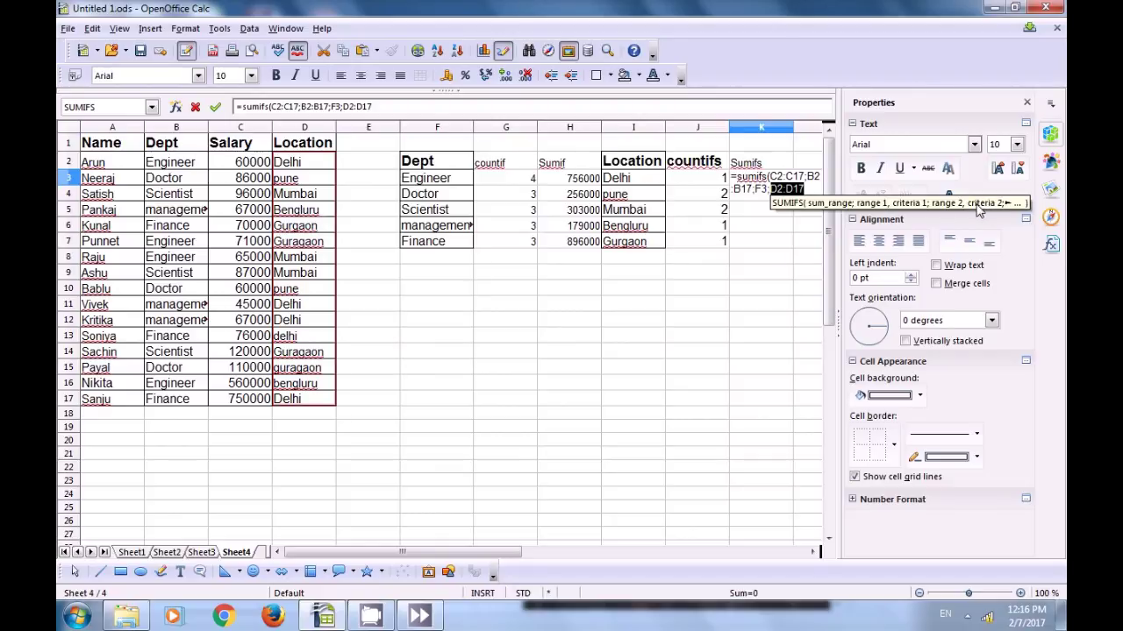
pyautogui.write(';')
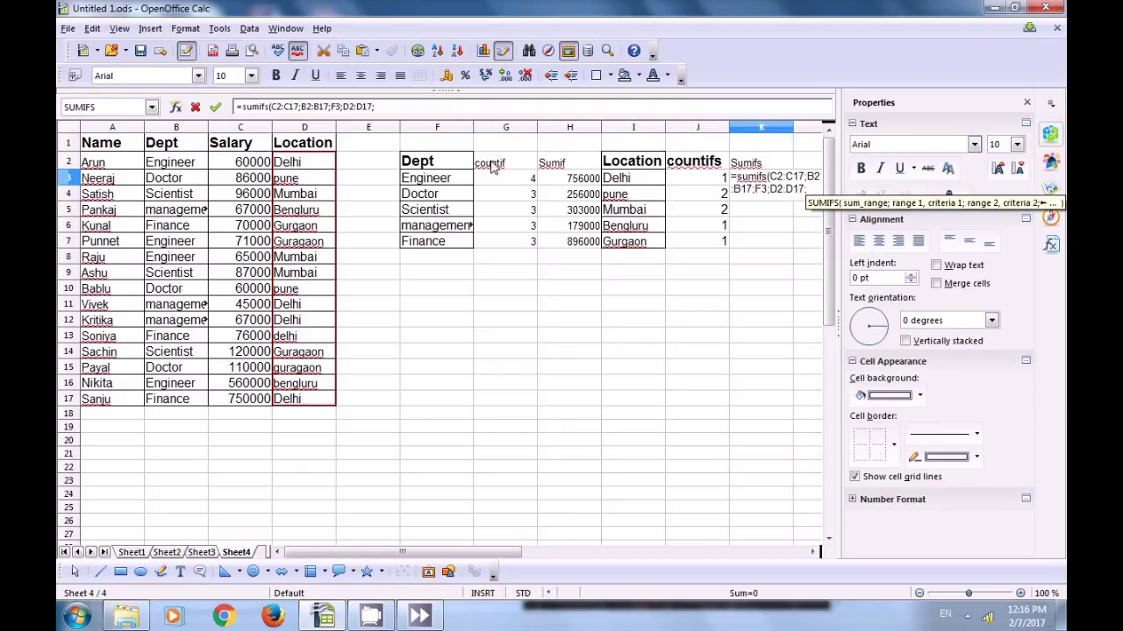
pyautogui.click(624, 183)
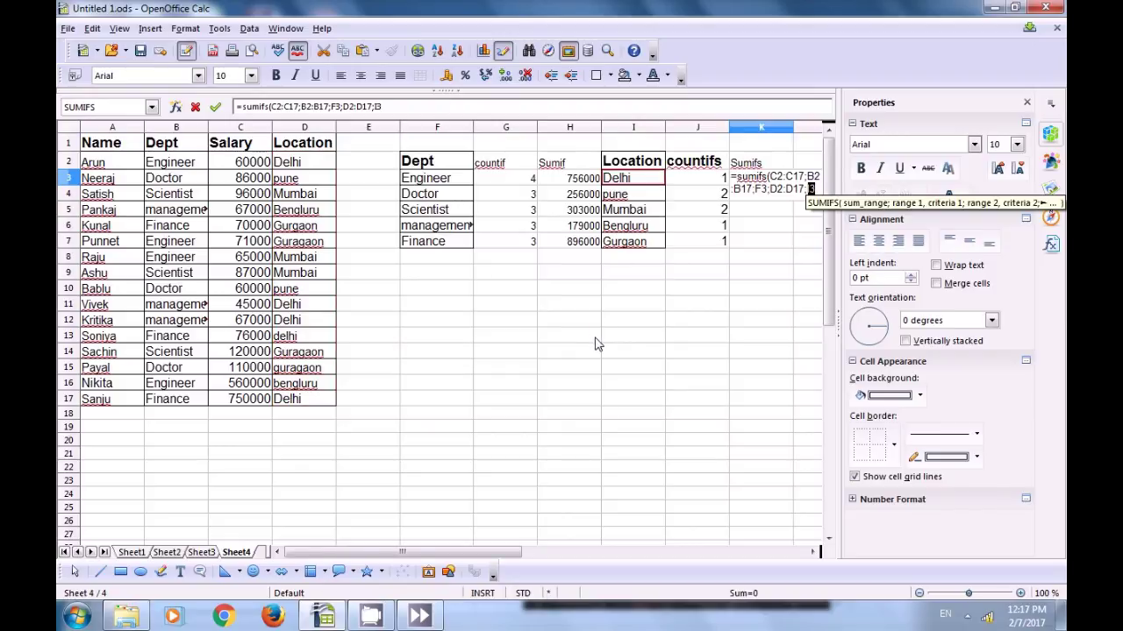
pyautogui.write(')')
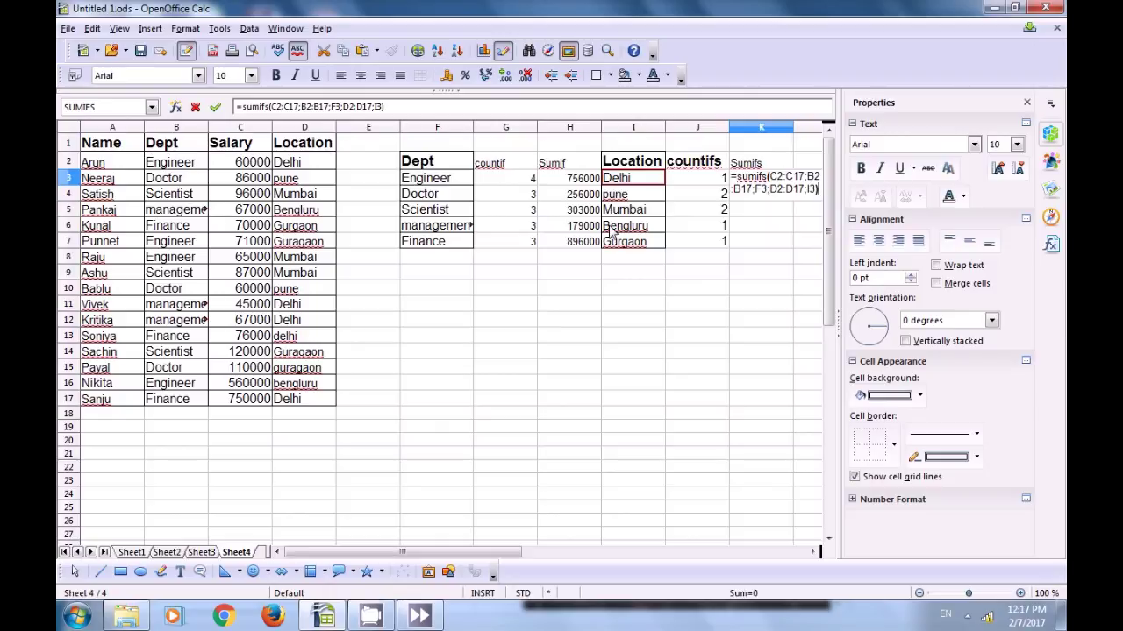
pyautogui.press('Return')
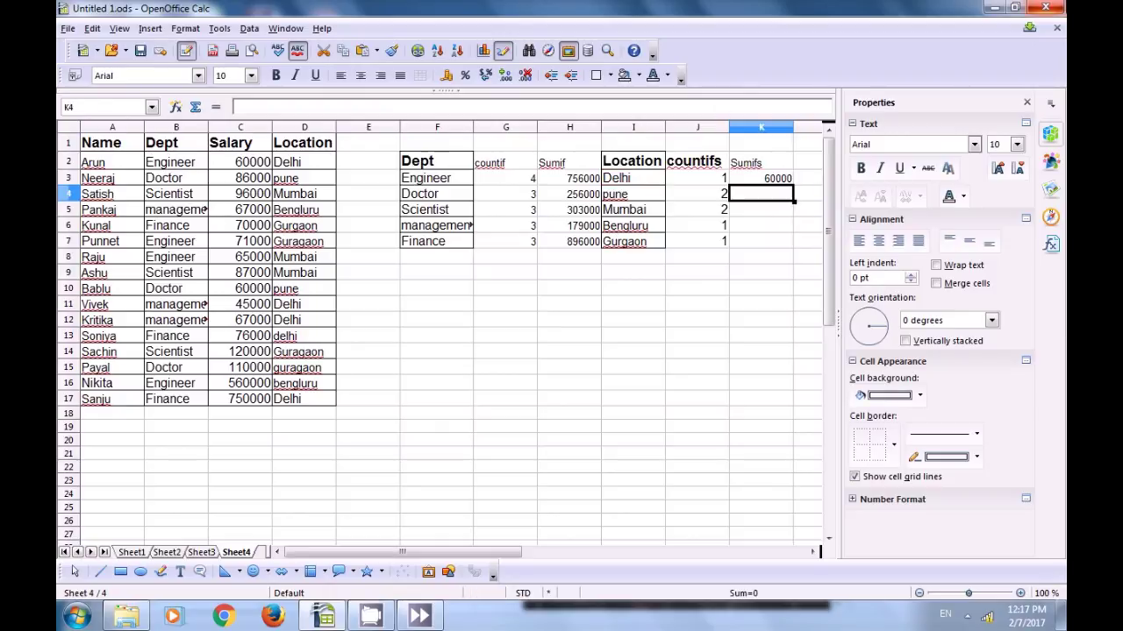
# Review the SUMIFS formula in K3 against its department and location, and the pairs in the rows below it.
pyautogui.click(759, 182)
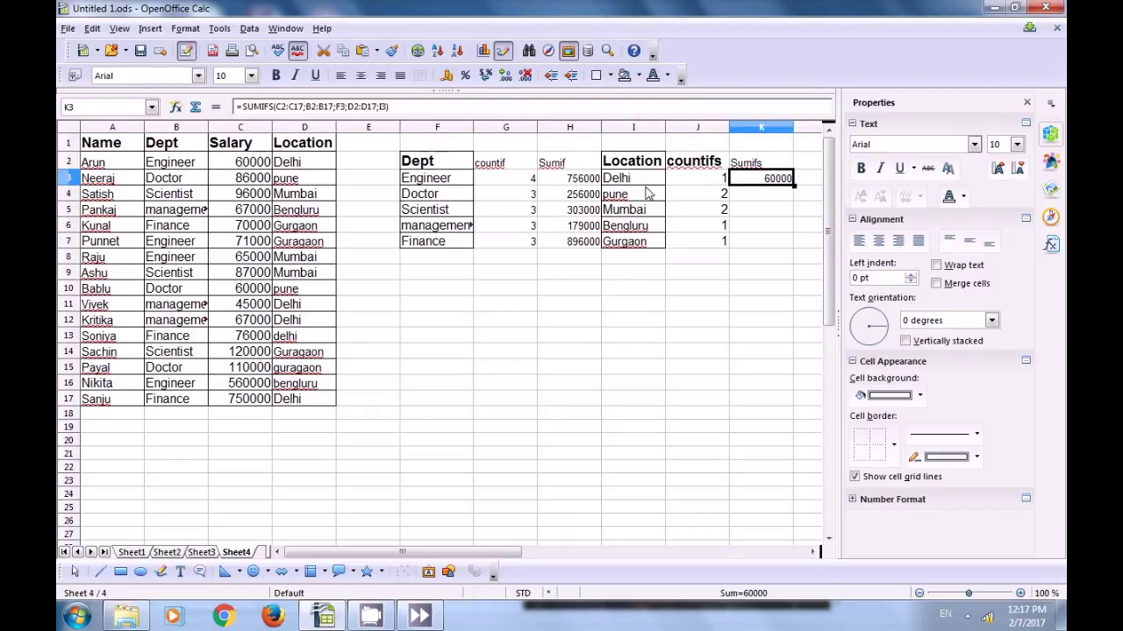
pyautogui.click(443, 186)
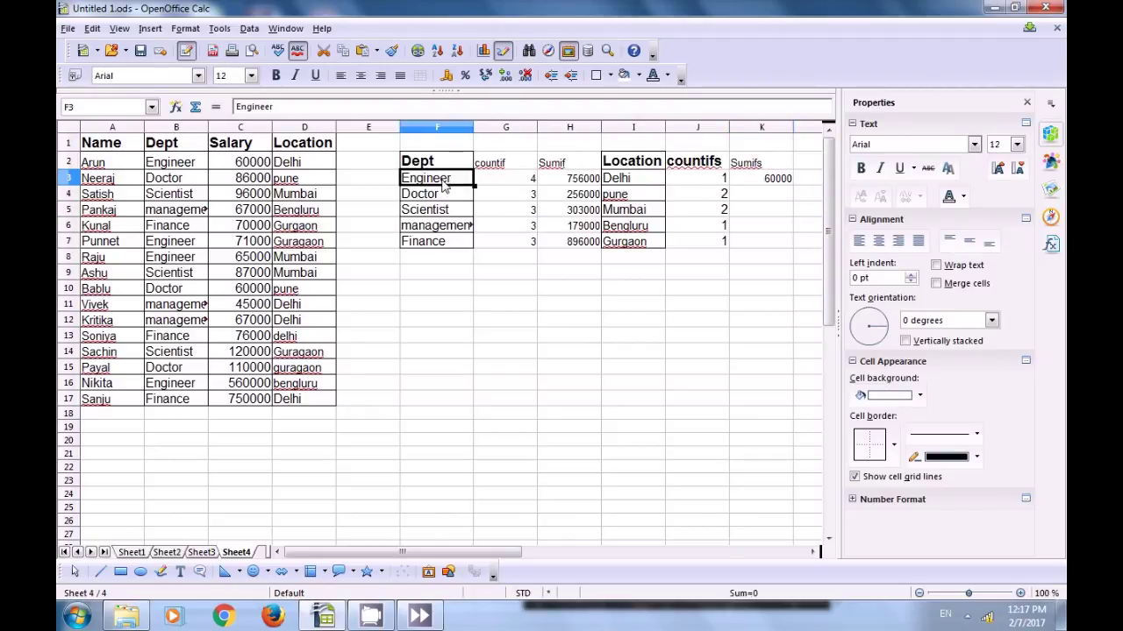
pyautogui.click(624, 181)
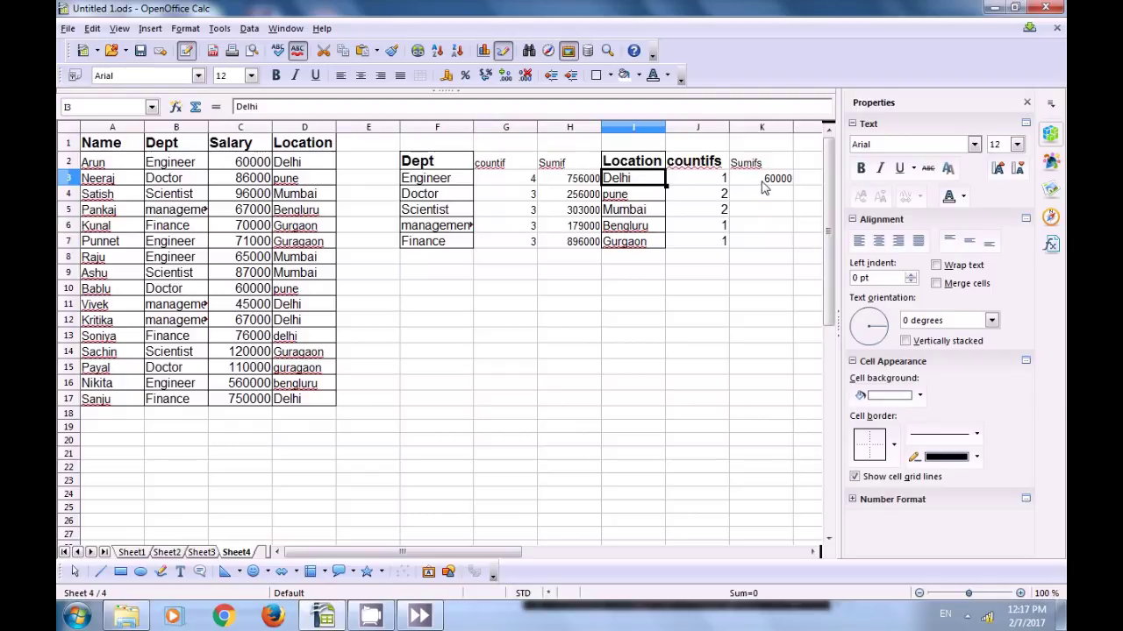
pyautogui.click(418, 200)
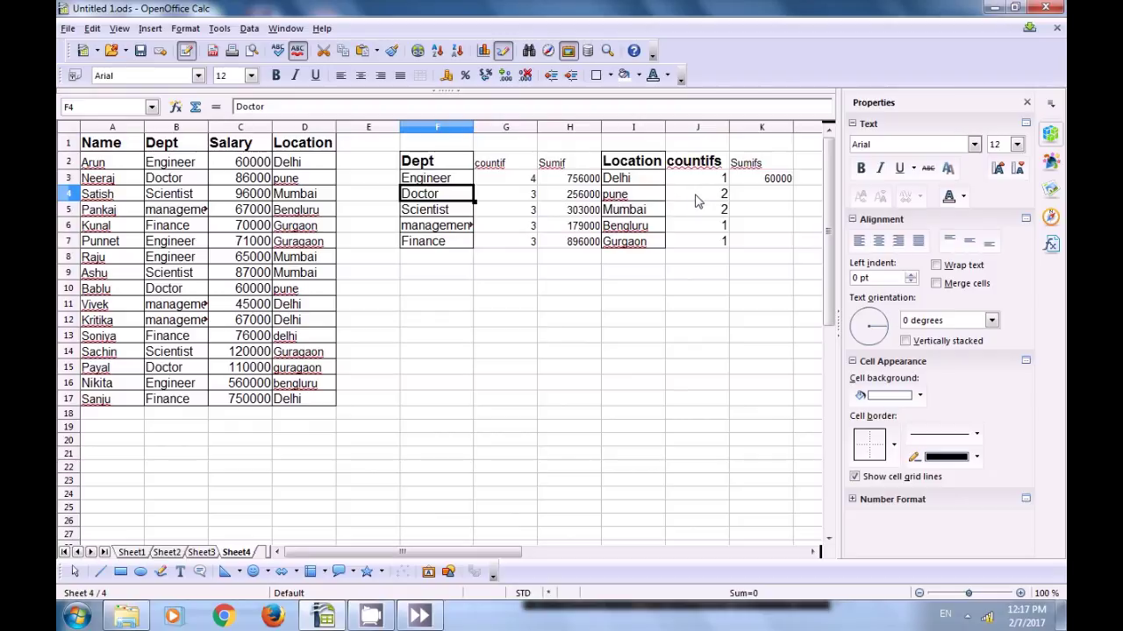
pyautogui.click(758, 194)
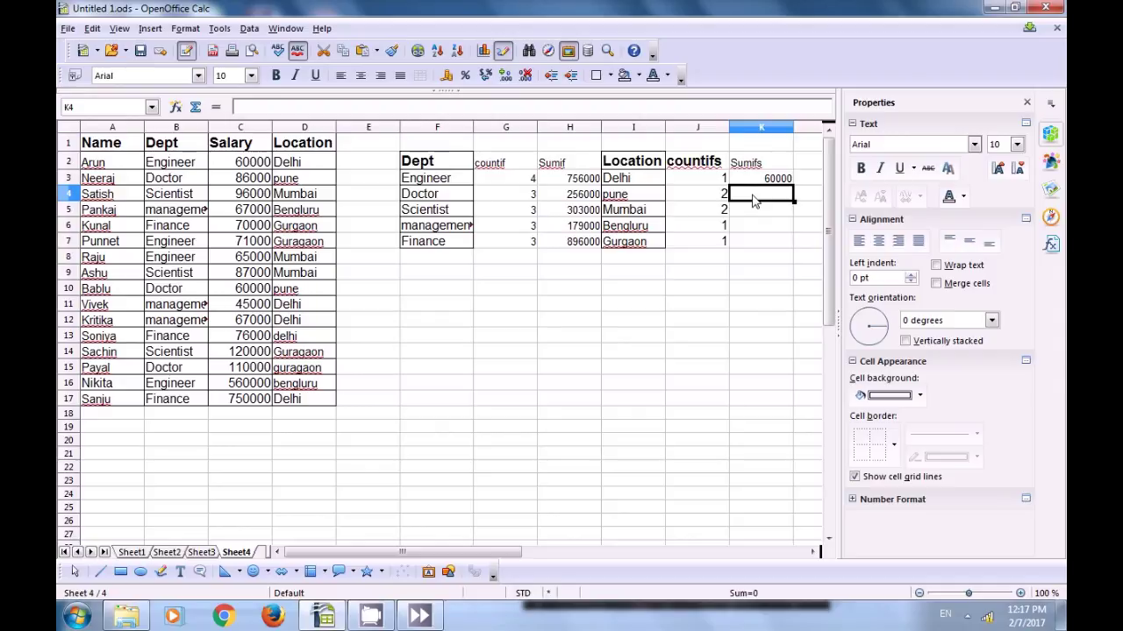
pyautogui.click(455, 214)
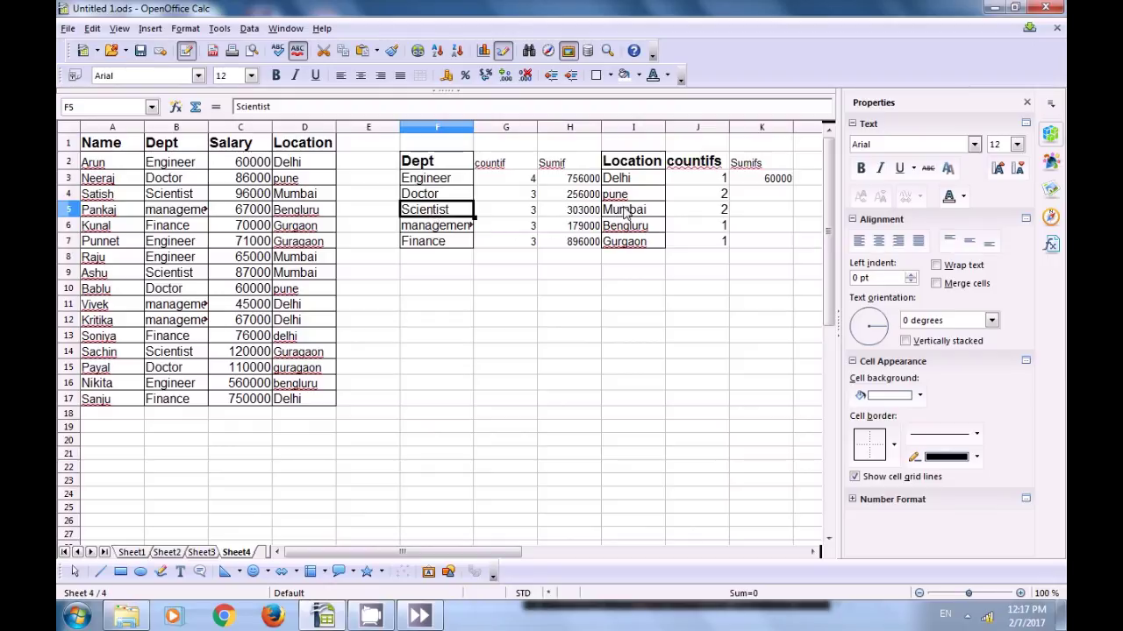
pyautogui.click(763, 217)
# Begin a SUMIFS formula in cell K4 with the salaries C2:C17 as the sum range.
pyautogui.click(759, 196)
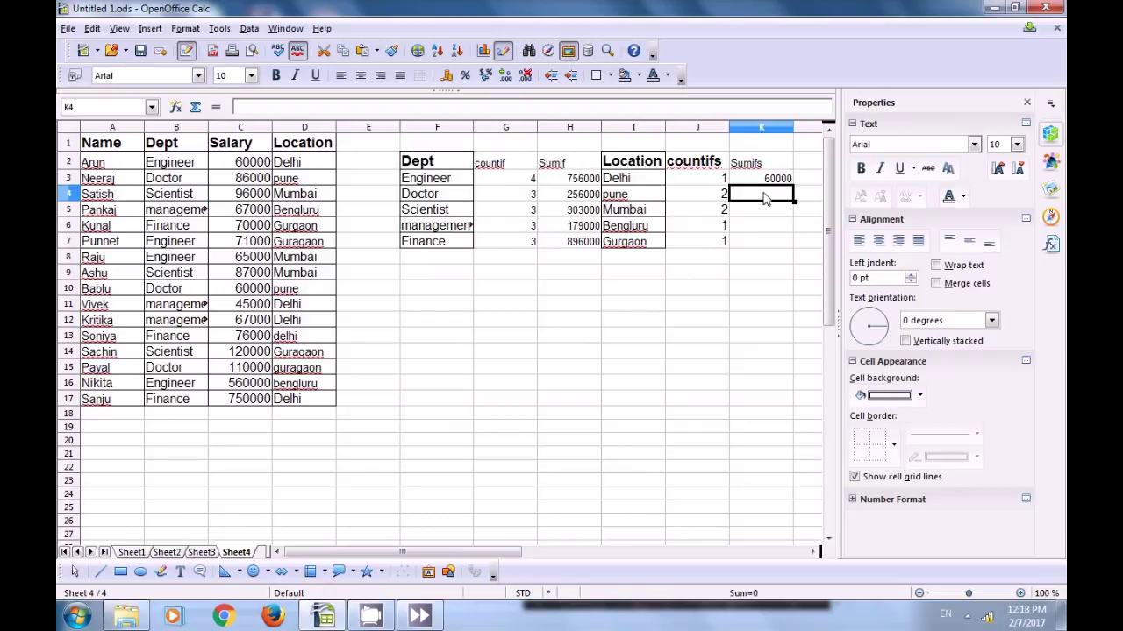
pyautogui.write('=')
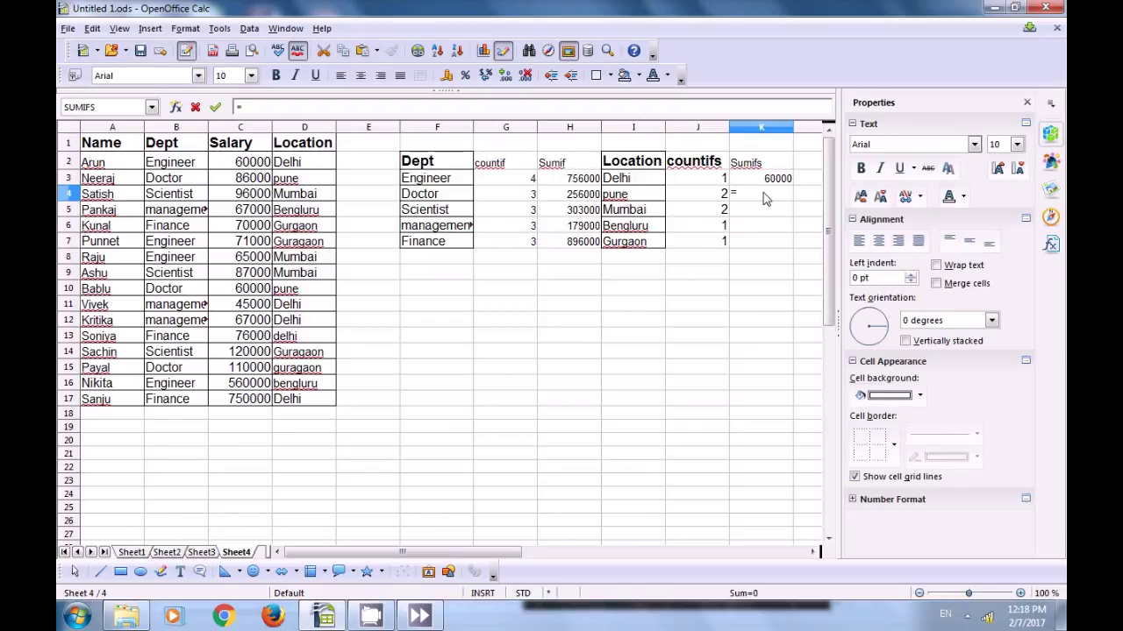
pyautogui.write('sumifs')
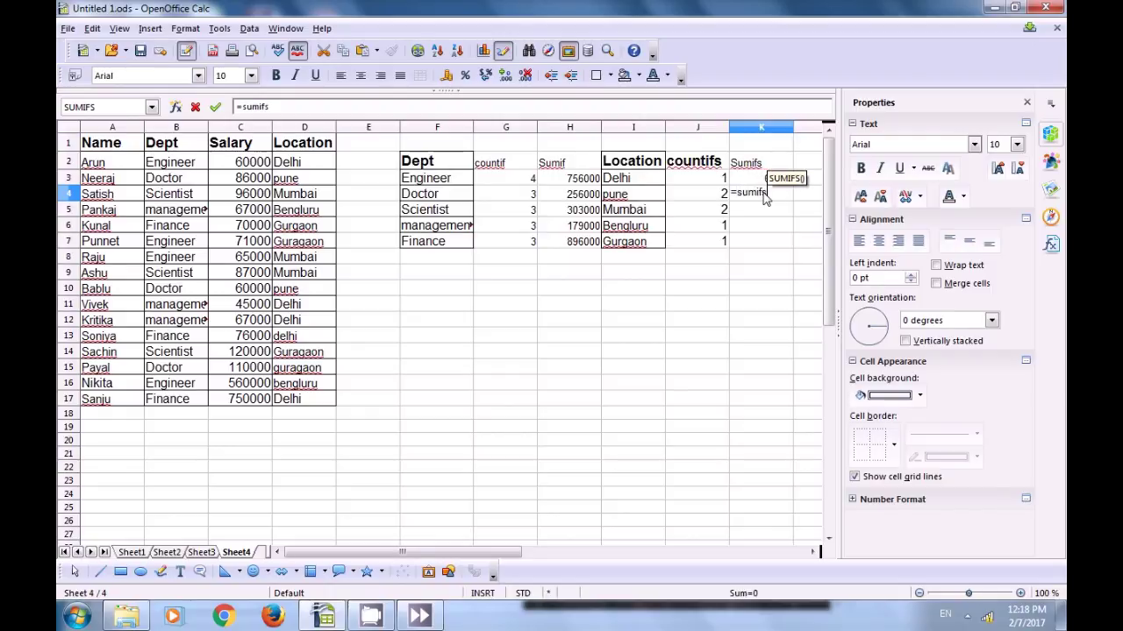
pyautogui.write('(')
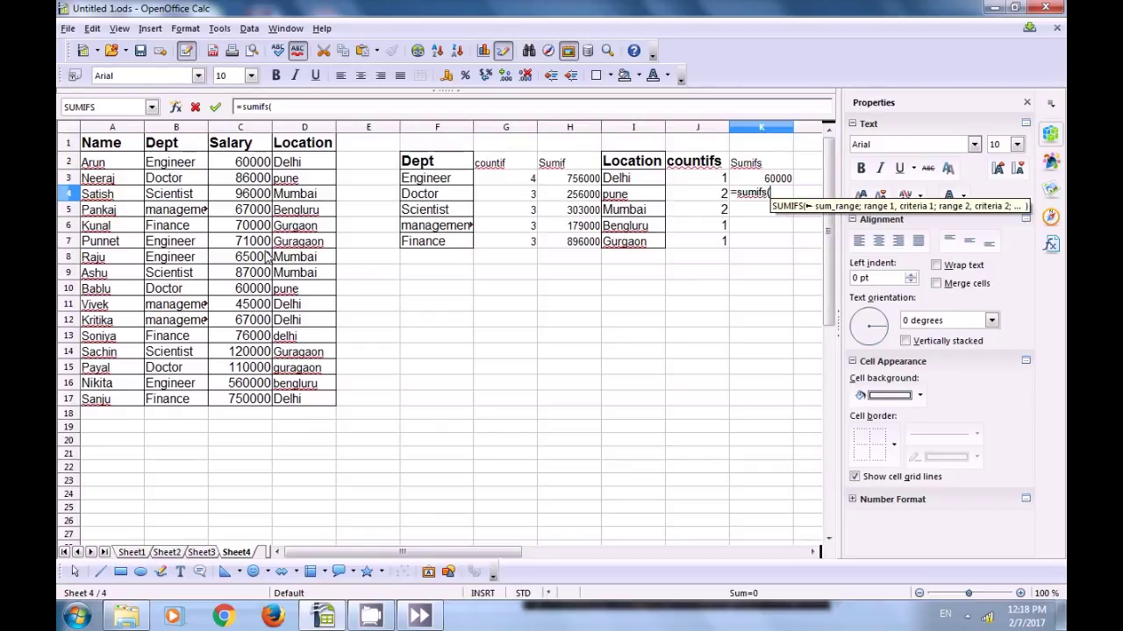
pyautogui.moveTo(235, 167); pyautogui.dragTo(240, 403)
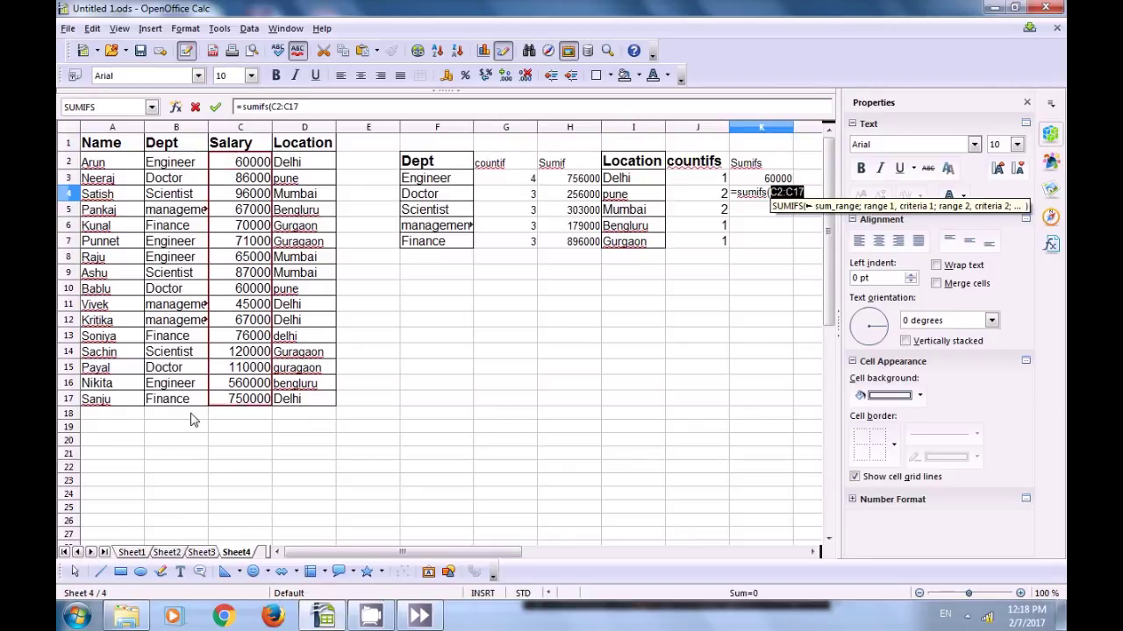
pyautogui.write(';')
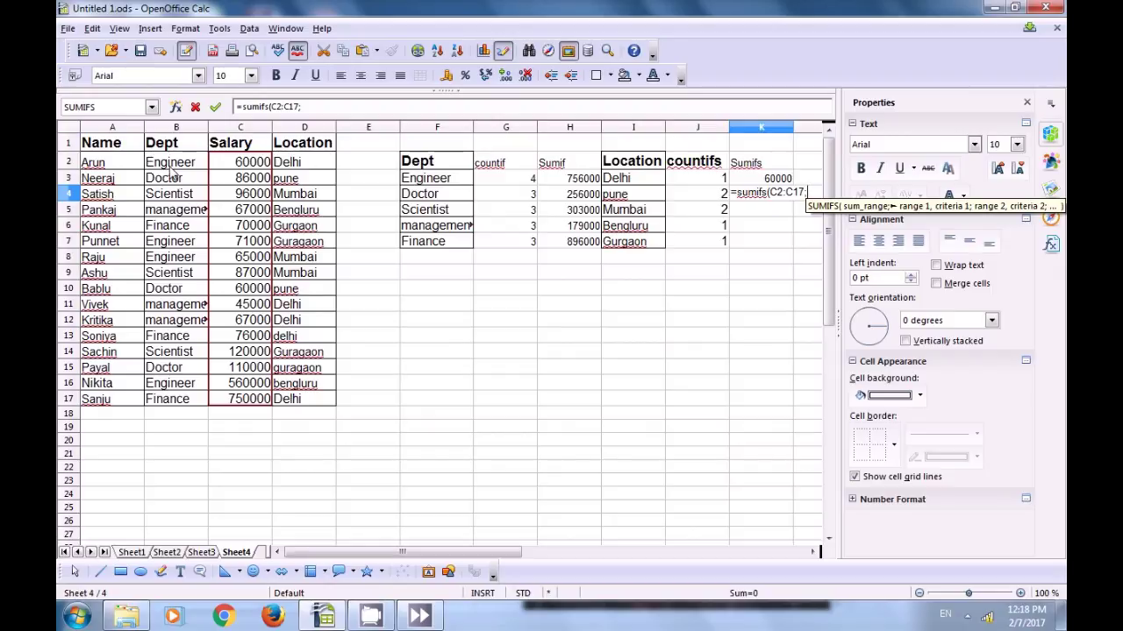
# Add the department condition to the K4 formula, matching the range B2:B17 against F4.
pyautogui.moveTo(167, 166); pyautogui.dragTo(167, 405)
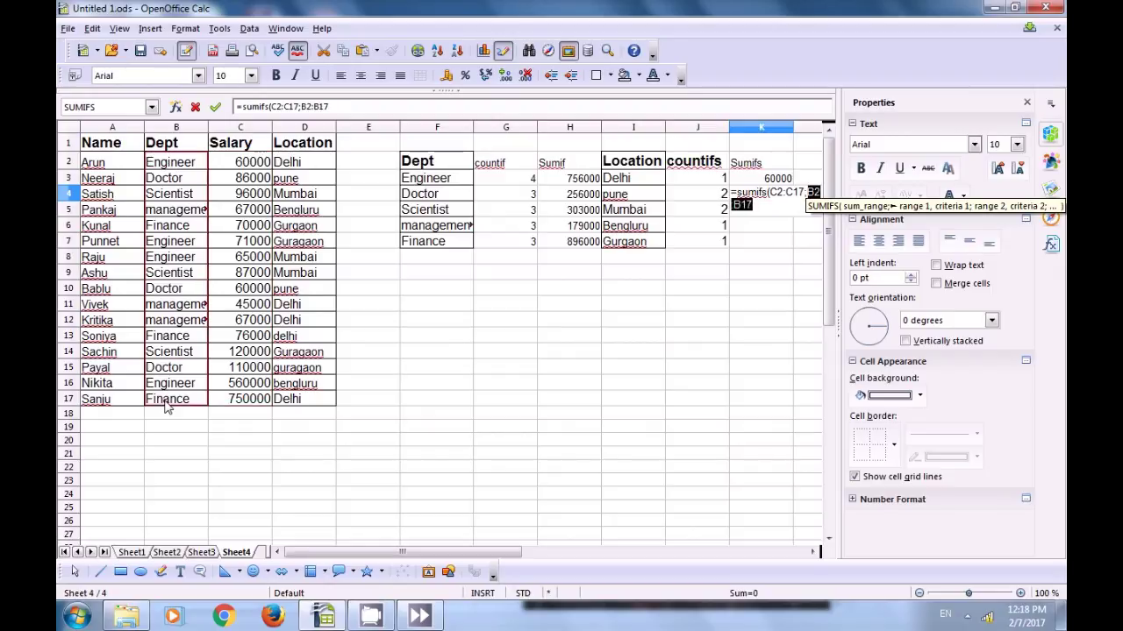
pyautogui.write(';')
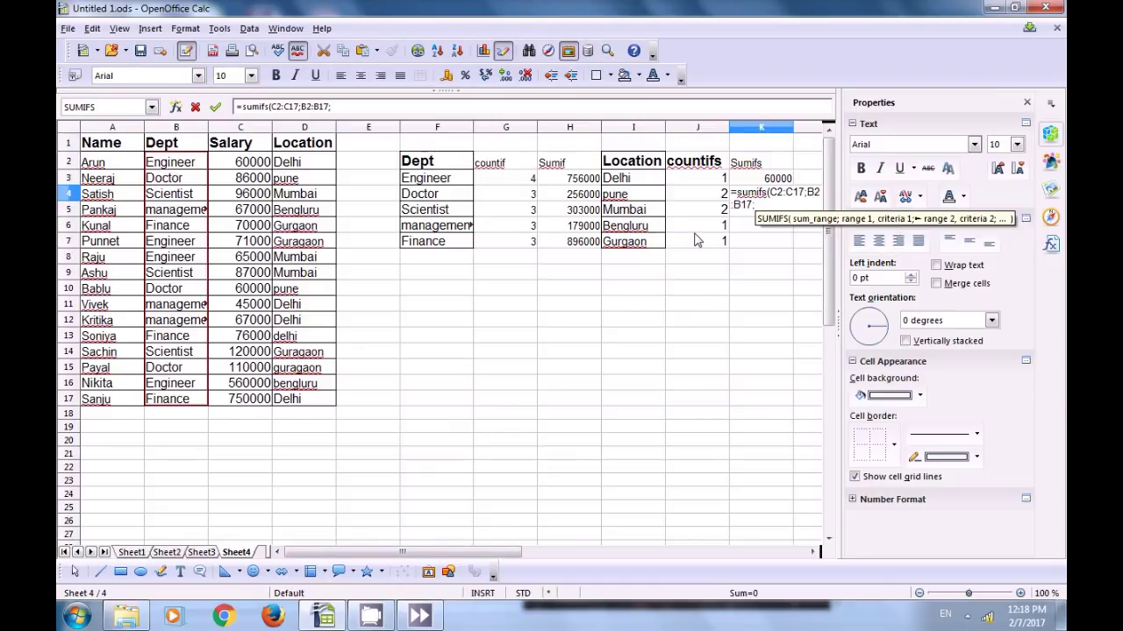
pyautogui.click(422, 200)
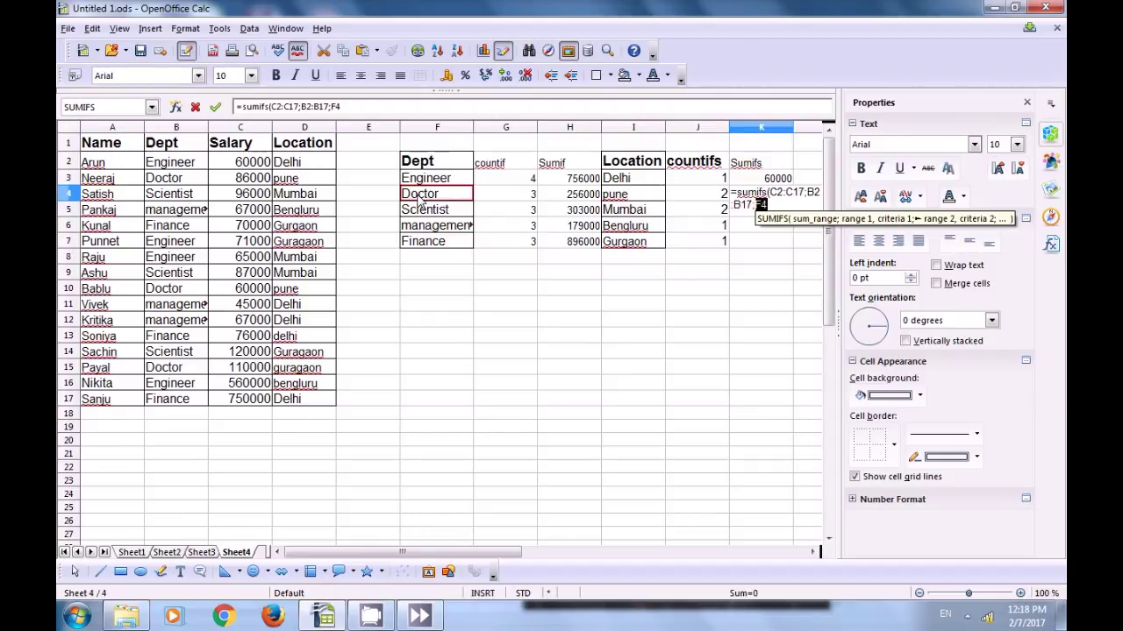
pyautogui.write(';')
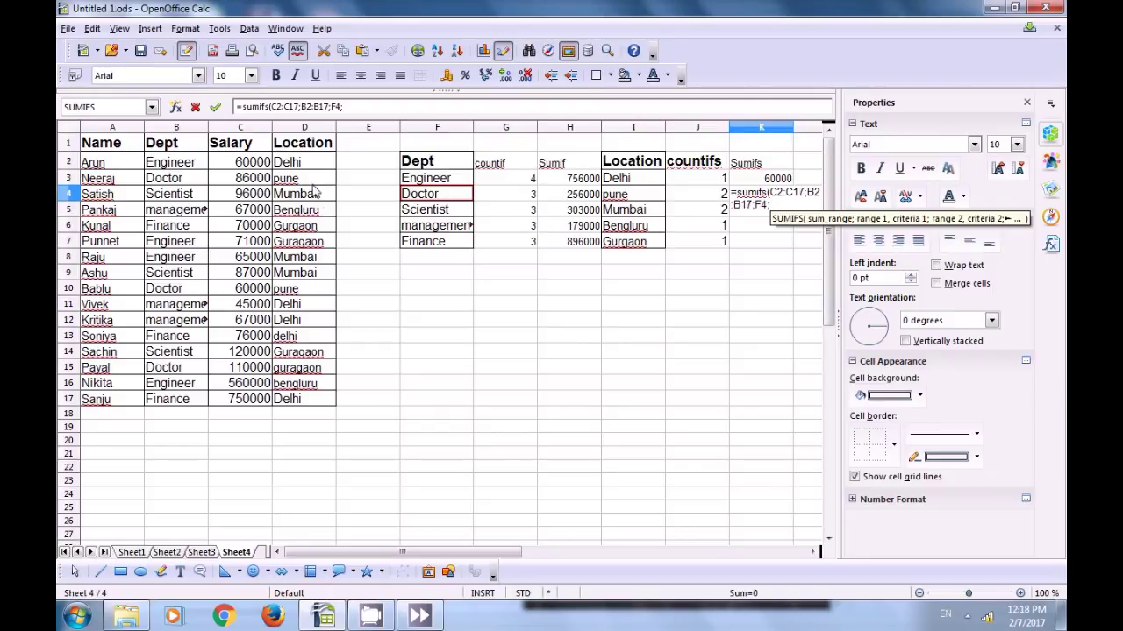
# Complete the K4 formula as =SUMIFS(C2:C17;B2:B17;F4;D2:D17;I4) by adding the location condition.
pyautogui.moveTo(305, 163); pyautogui.dragTo(309, 256)
pyautogui.moveTo(323, 307); pyautogui.dragTo(316, 413)
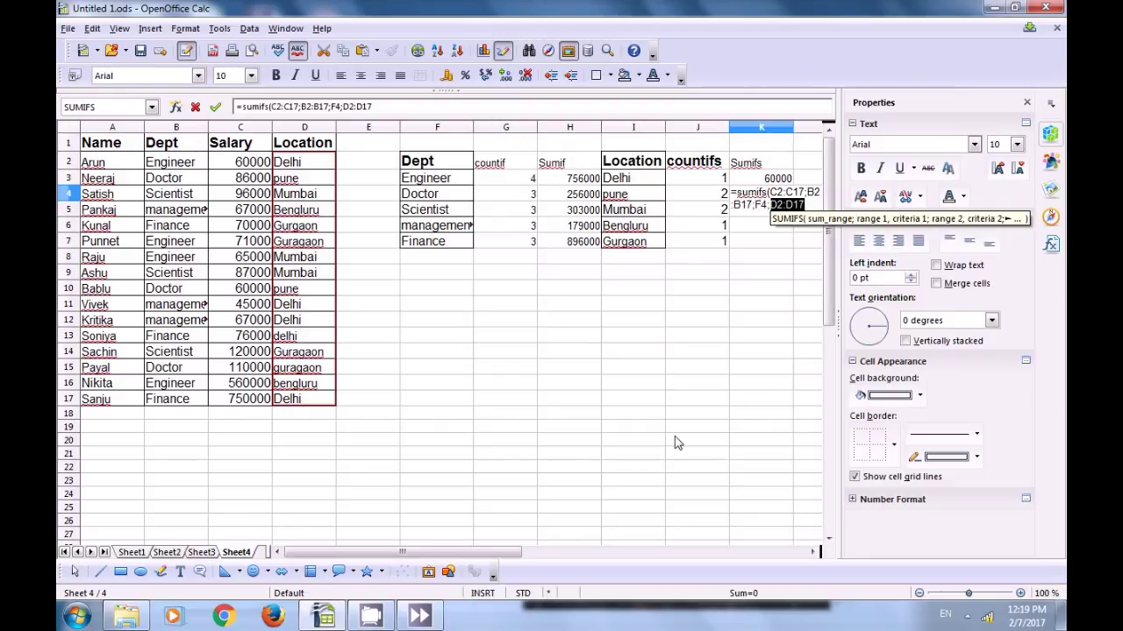
pyautogui.write(';')
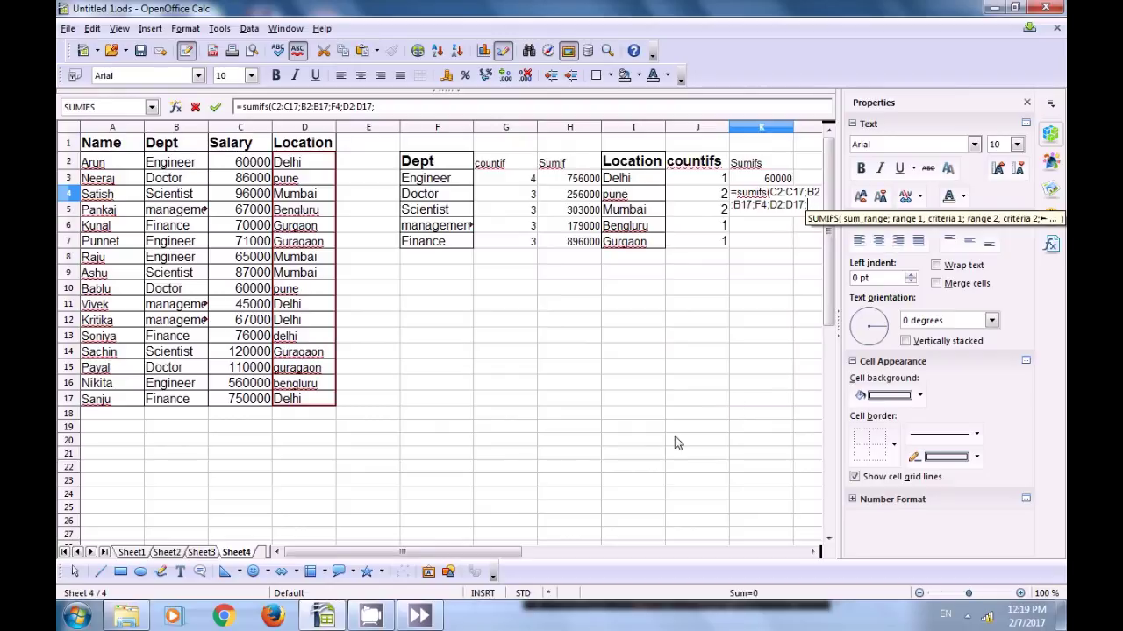
pyautogui.click(614, 199)
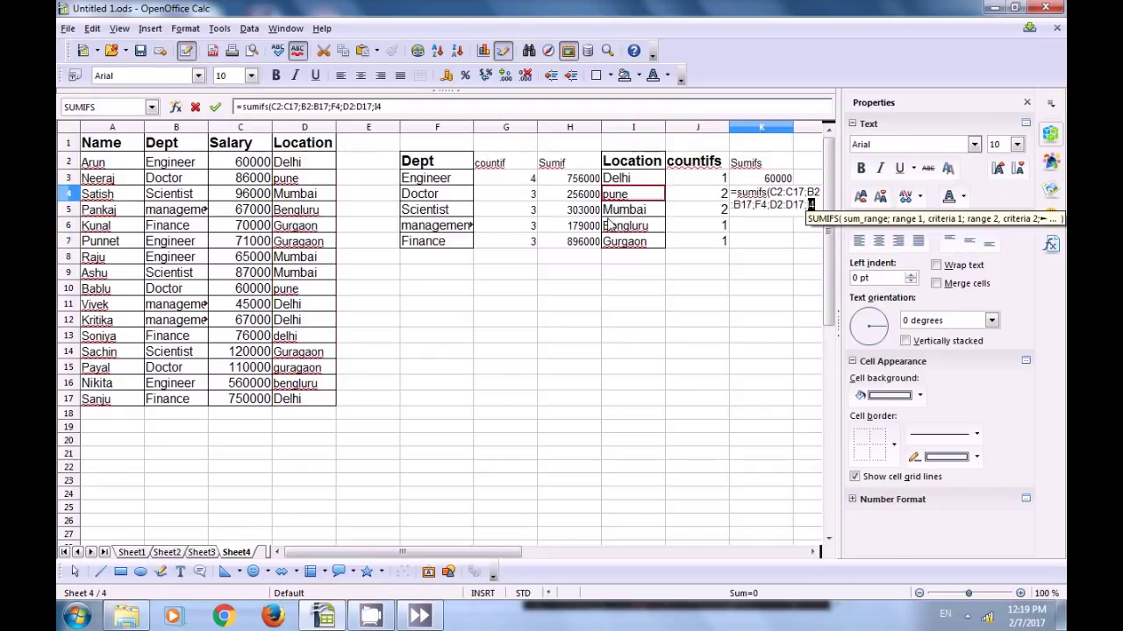
pyautogui.write(')')
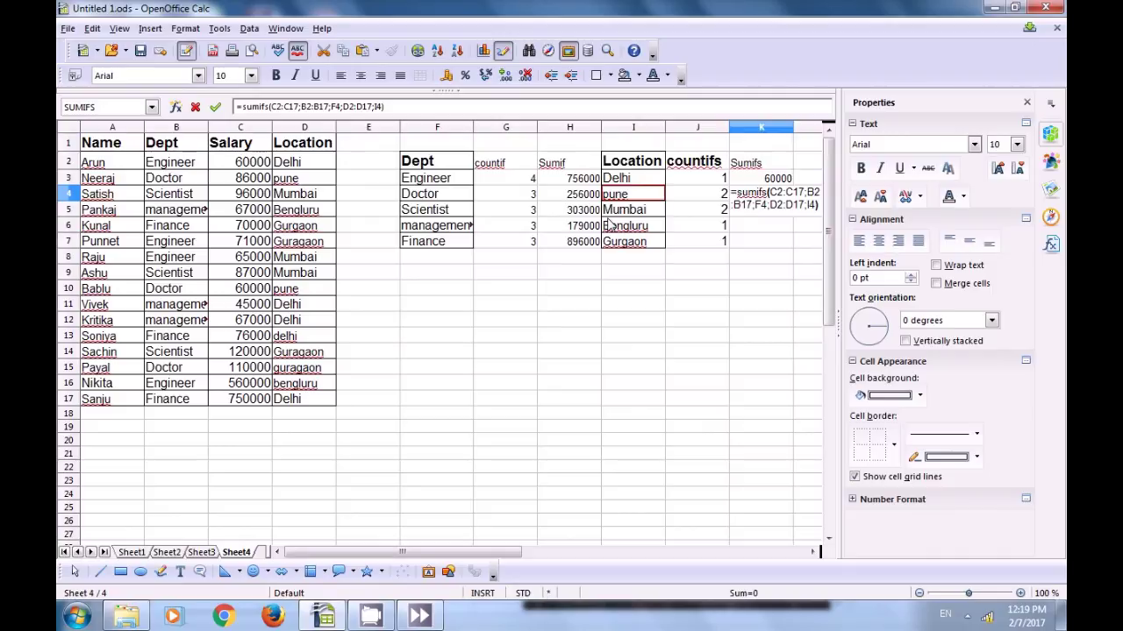
pyautogui.press('Return')
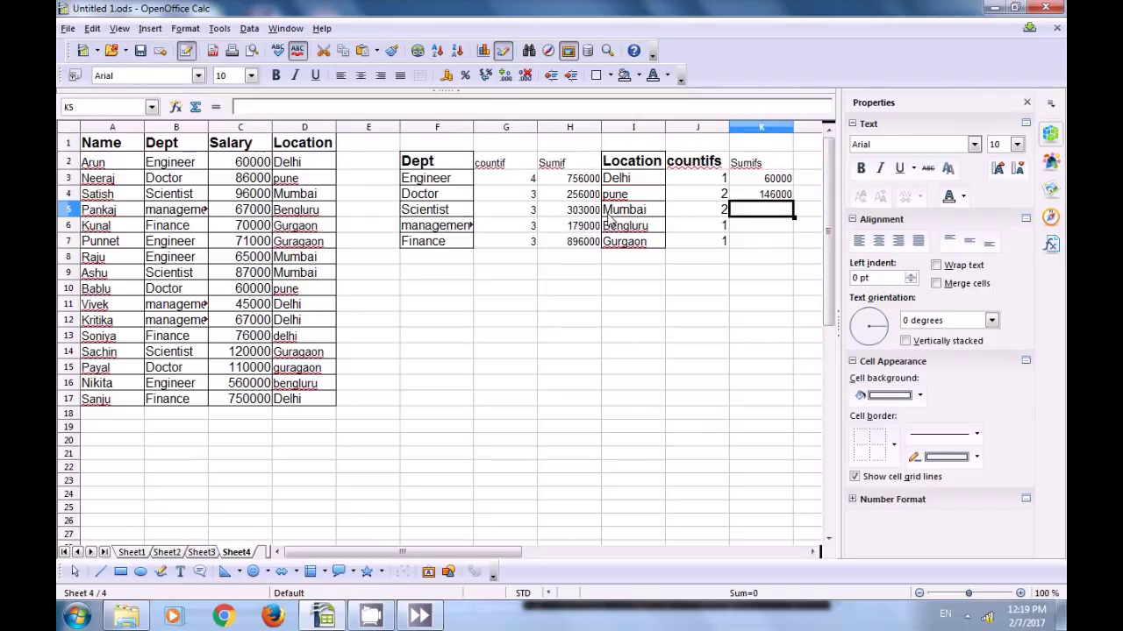
# Fill the SUMIFS formula from K4 down to K7 for the remaining department and location pairs.
pyautogui.click(788, 196)
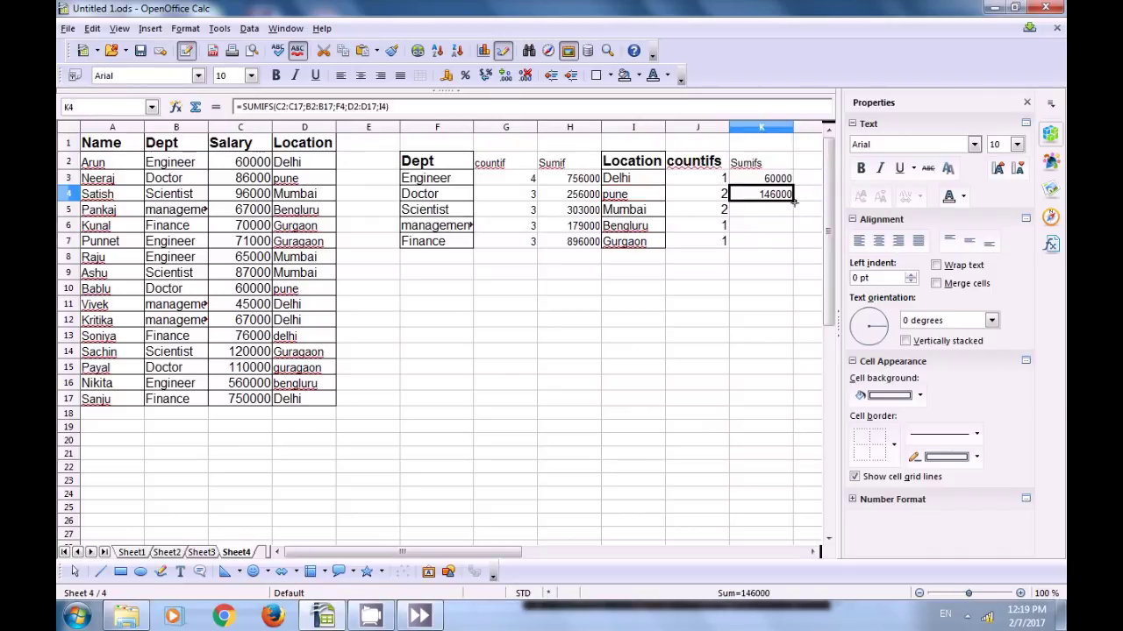
pyautogui.moveTo(793, 201); pyautogui.dragTo(793, 247)
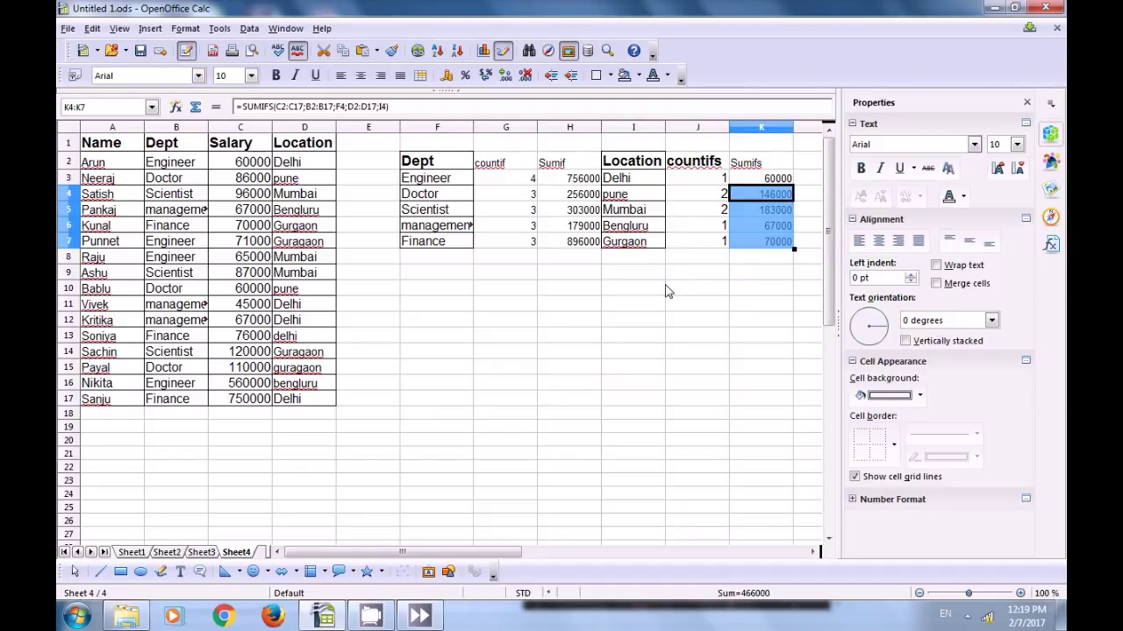
pyautogui.click(665, 292)
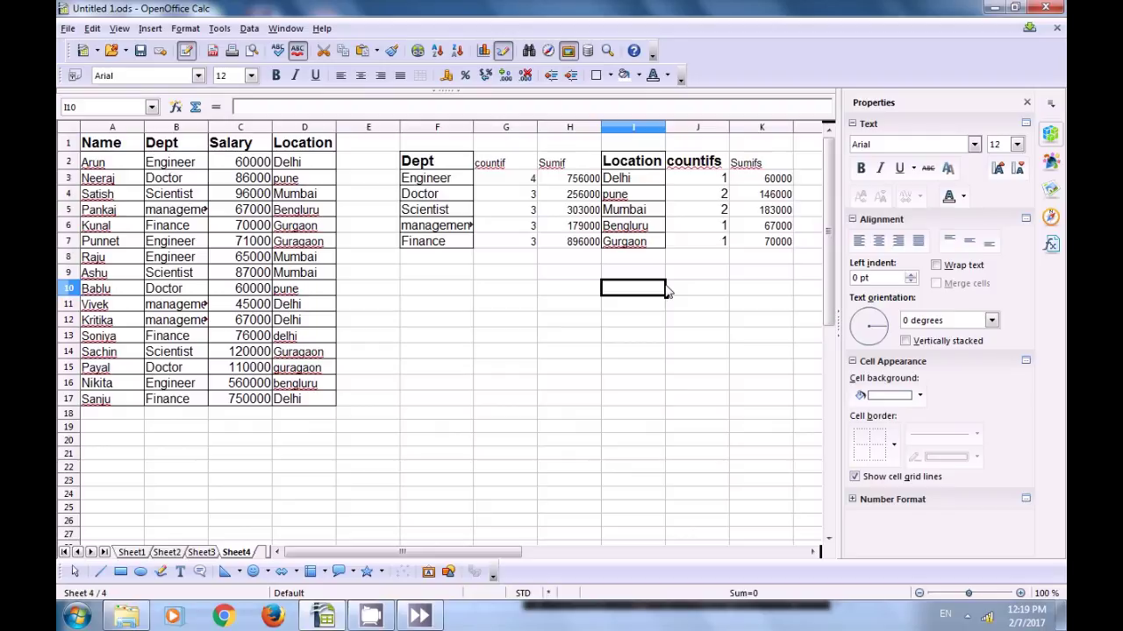
# Review the SUMIFS results in column K against the department and location pairs in rows 4 to 7.
pyautogui.click(776, 196)
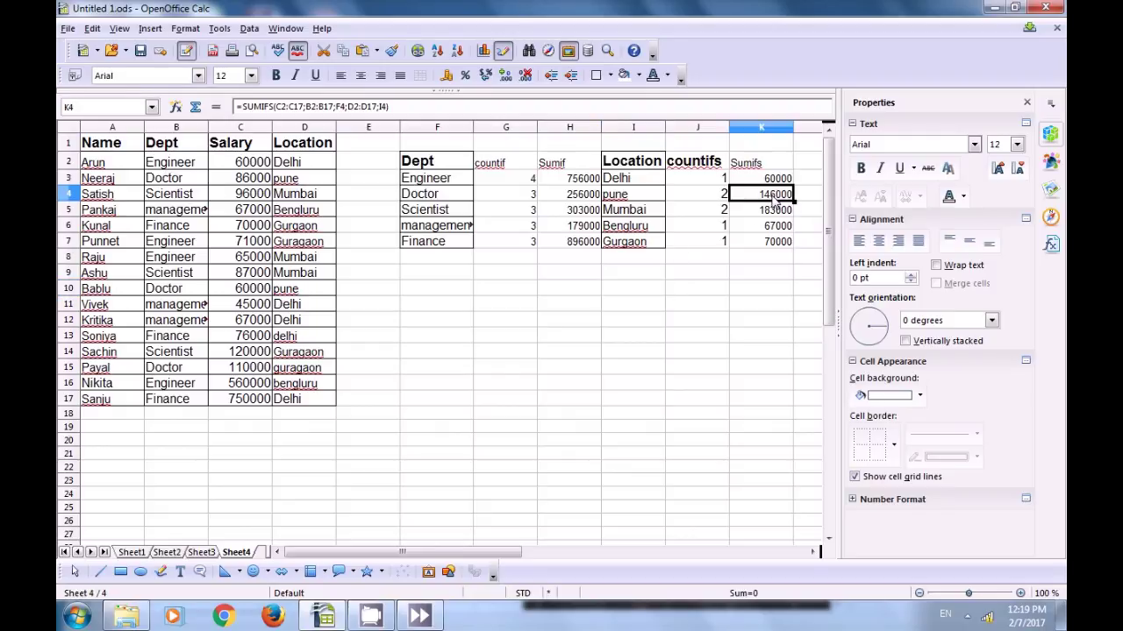
pyautogui.press('Down')
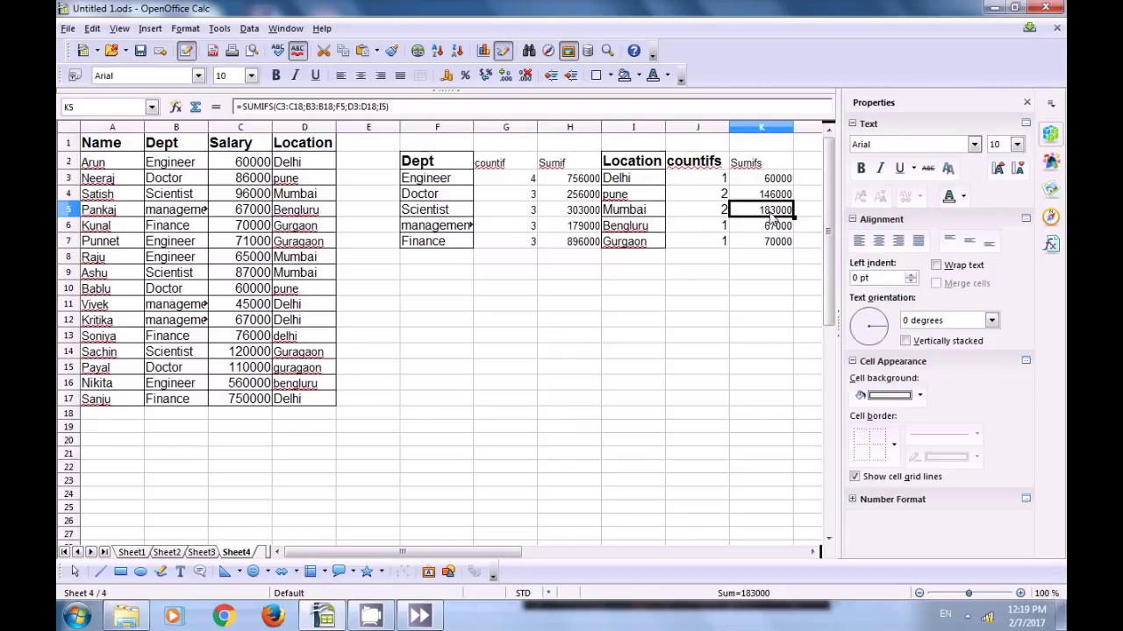
pyautogui.click(445, 230)
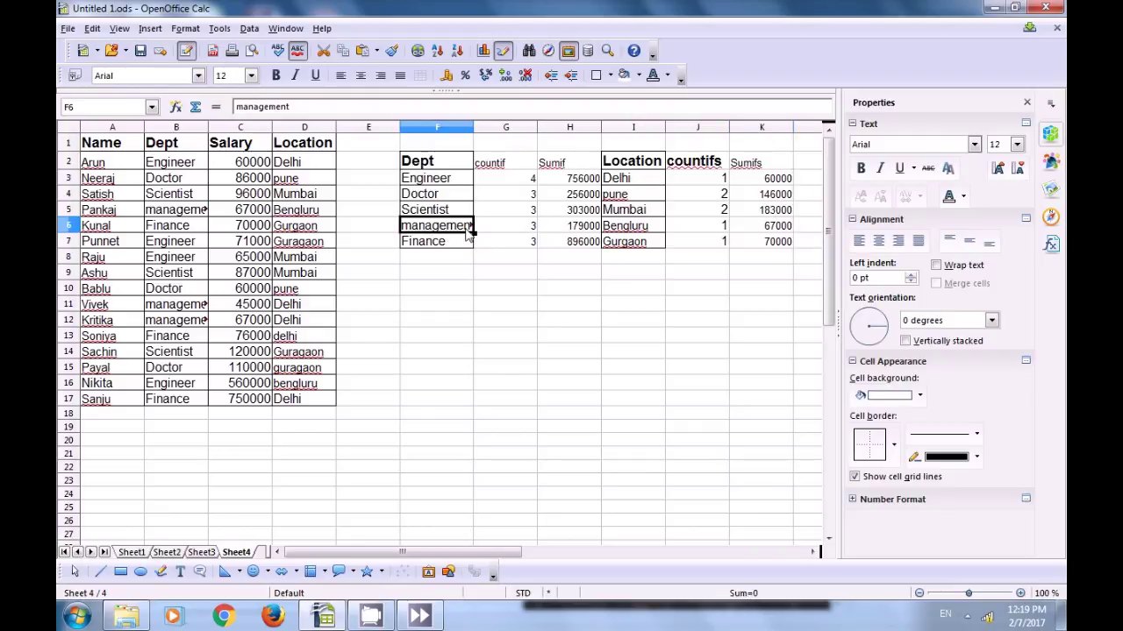
pyautogui.click(625, 234)
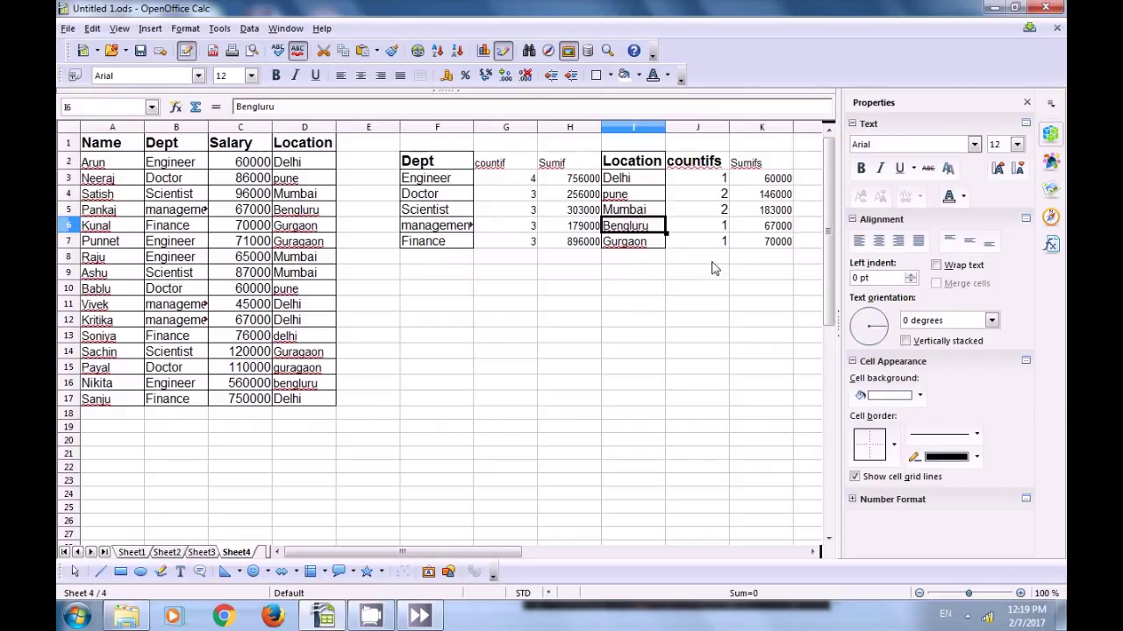
pyautogui.click(436, 245)
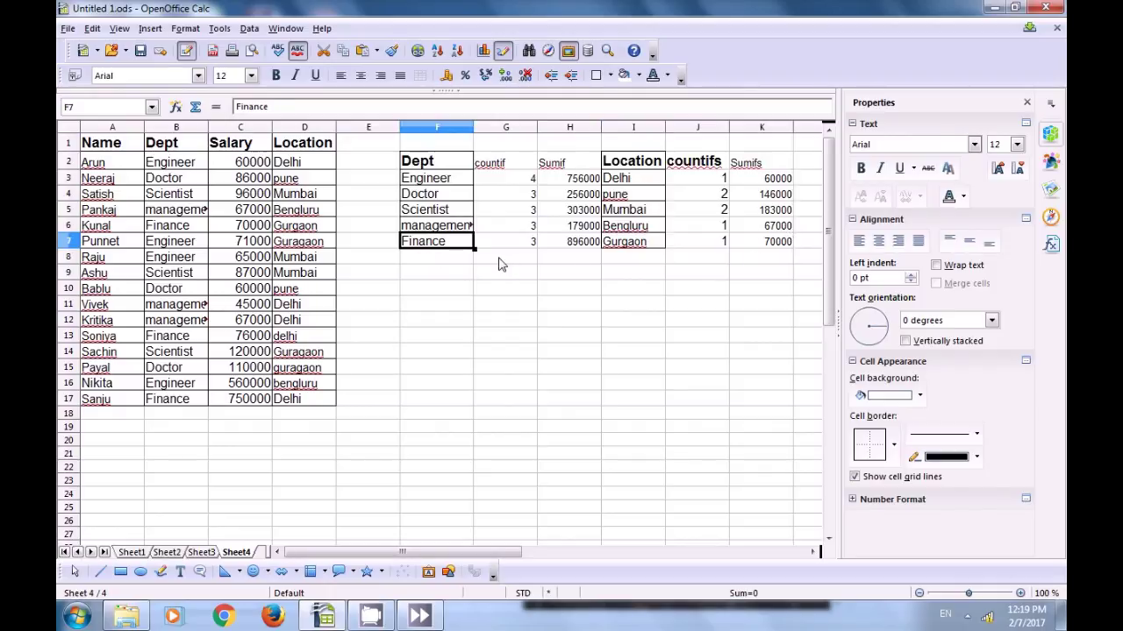
pyautogui.click(637, 246)
pyautogui.click(781, 243)
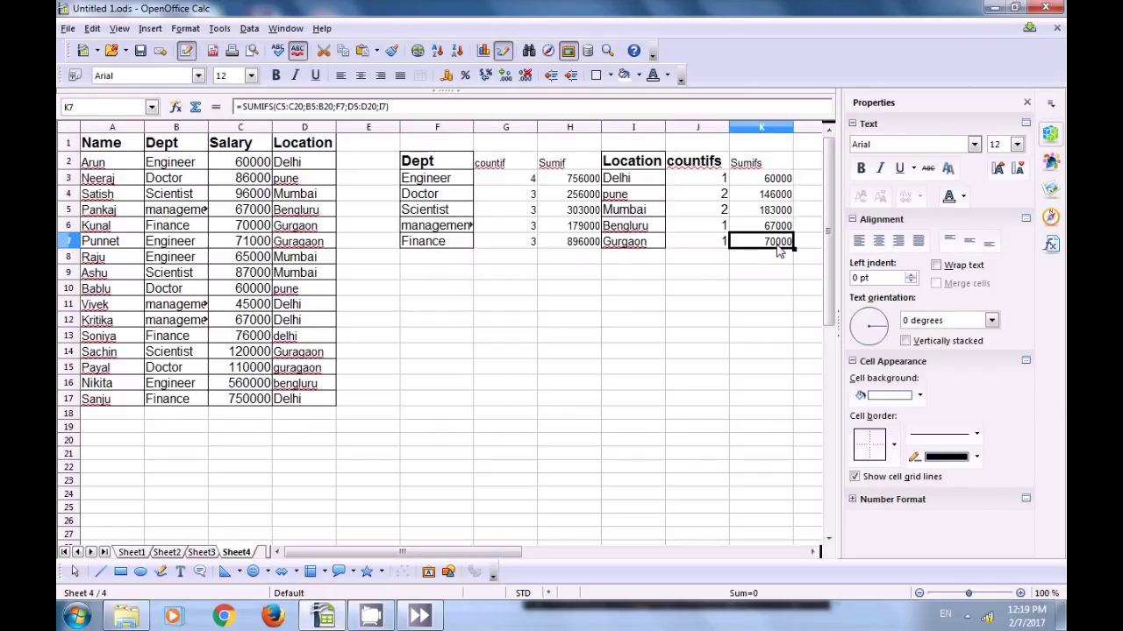
pyautogui.click(563, 303)
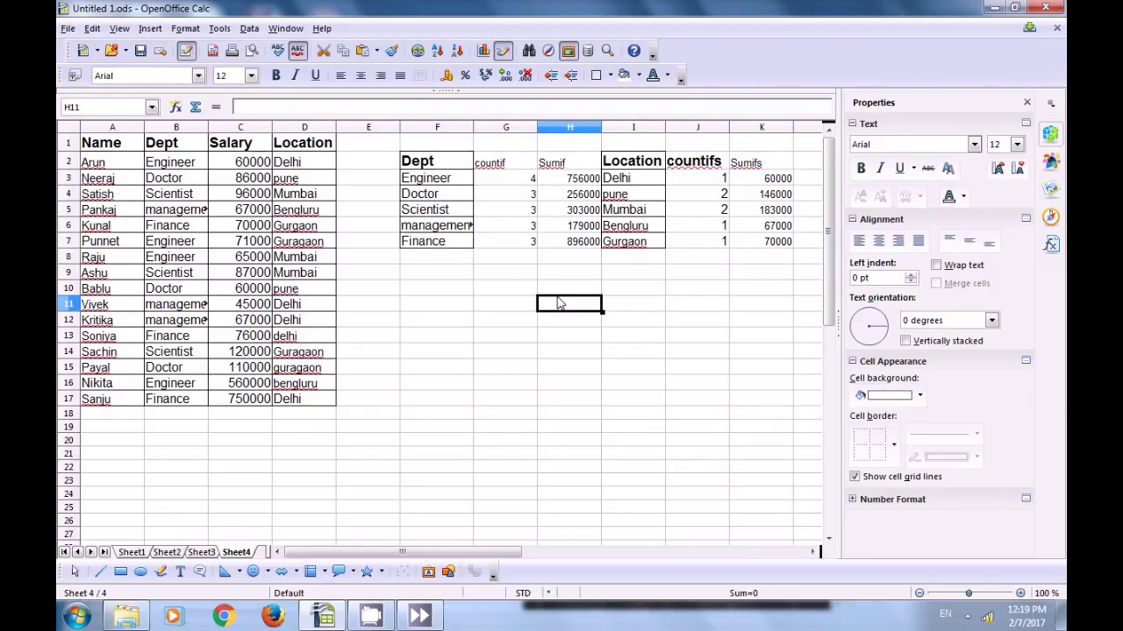
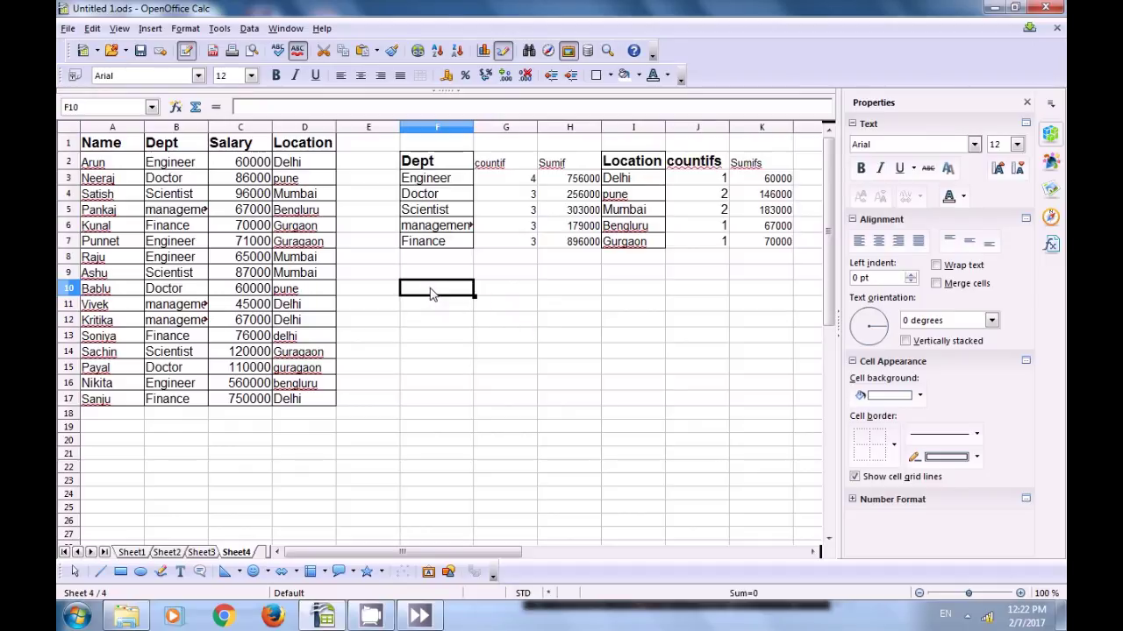
# Enter the heading maximum salary in cell F10 and widen column F to fit it.
pyautogui.write('ma')
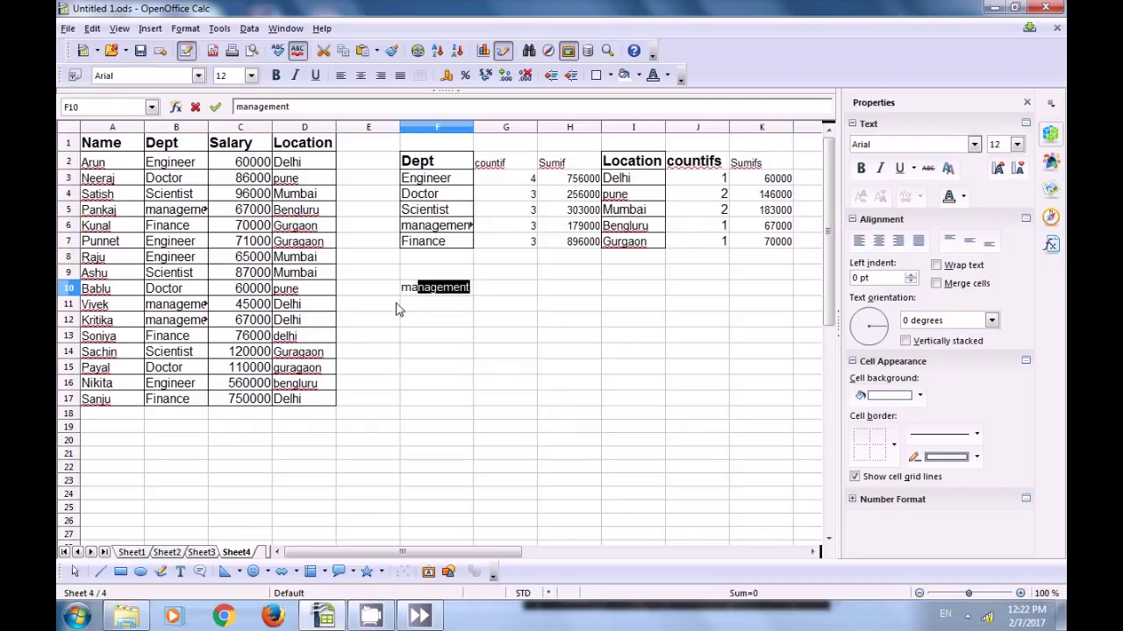
pyautogui.write('xim')
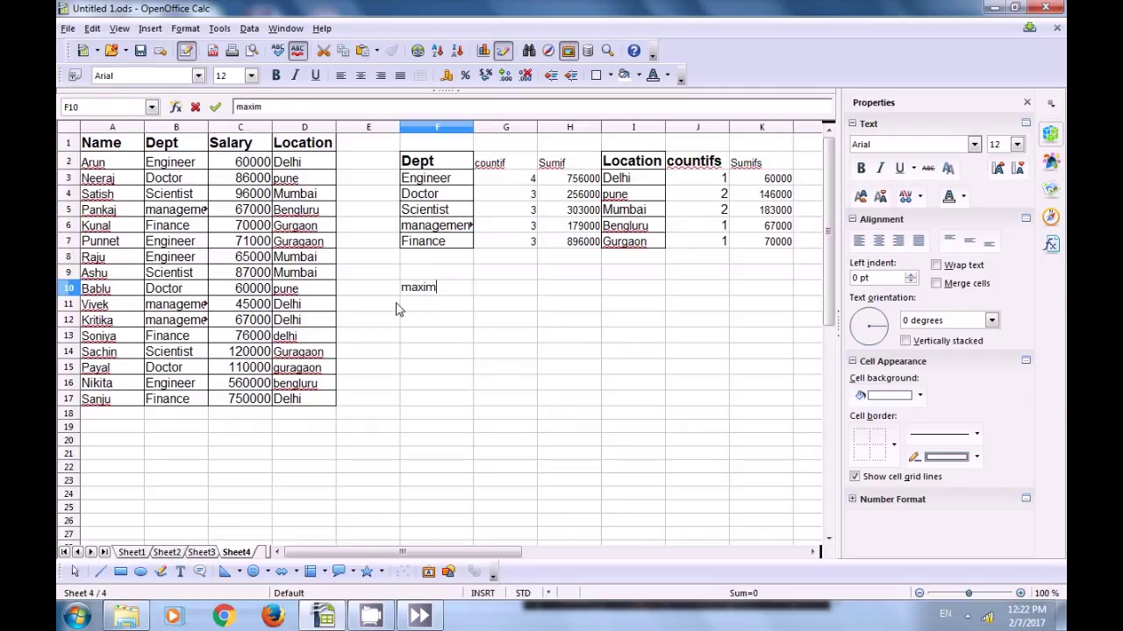
pyautogui.write('um salary')
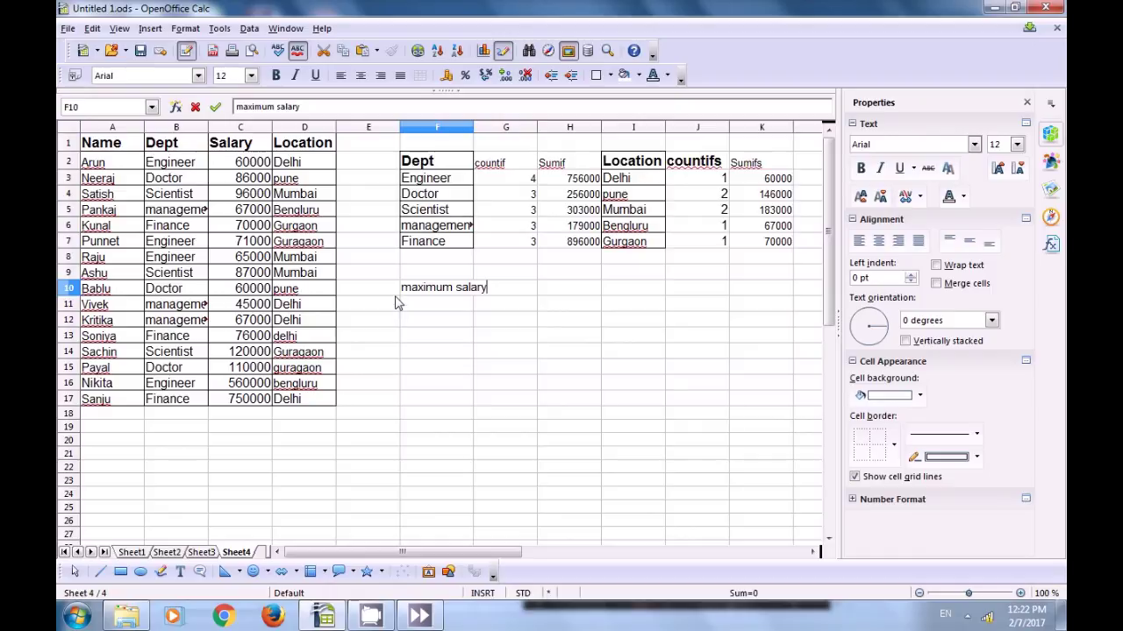
pyautogui.click(464, 340)
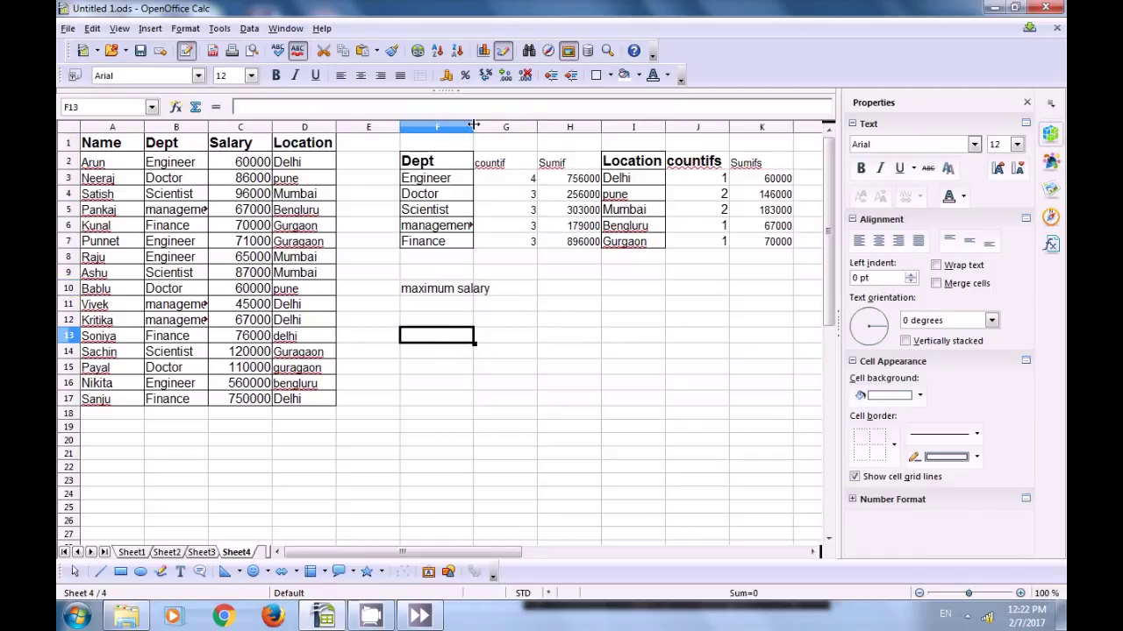
pyautogui.moveTo(473, 126); pyautogui.dragTo(495, 128)
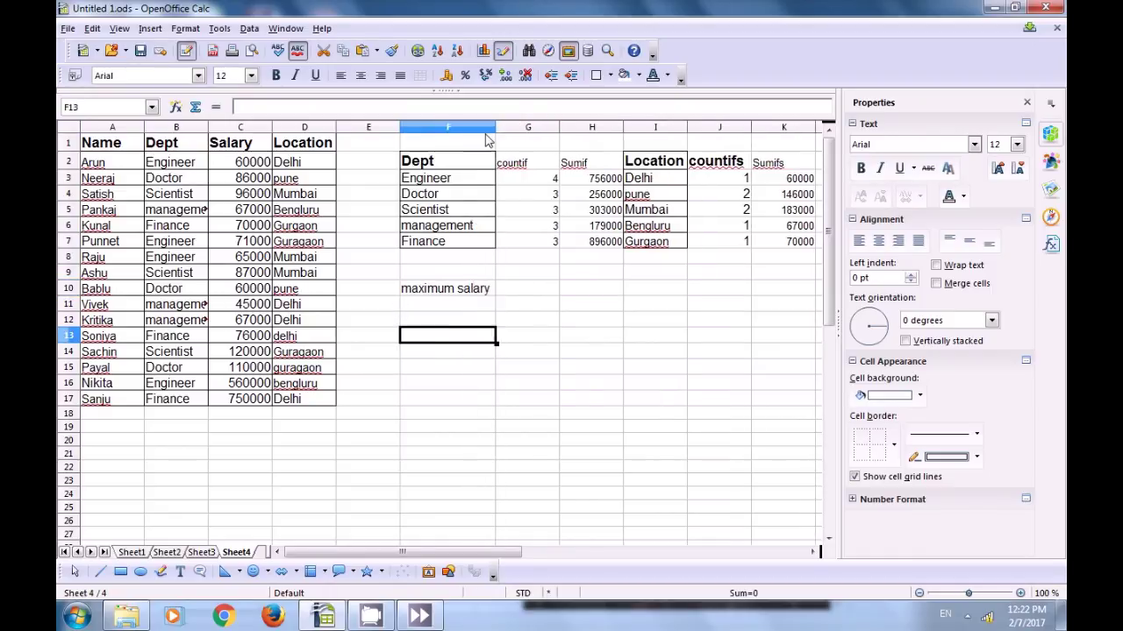
# Enter the heading Rank in cell E10, beside the maximum salary heading.
pyautogui.click(436, 293)
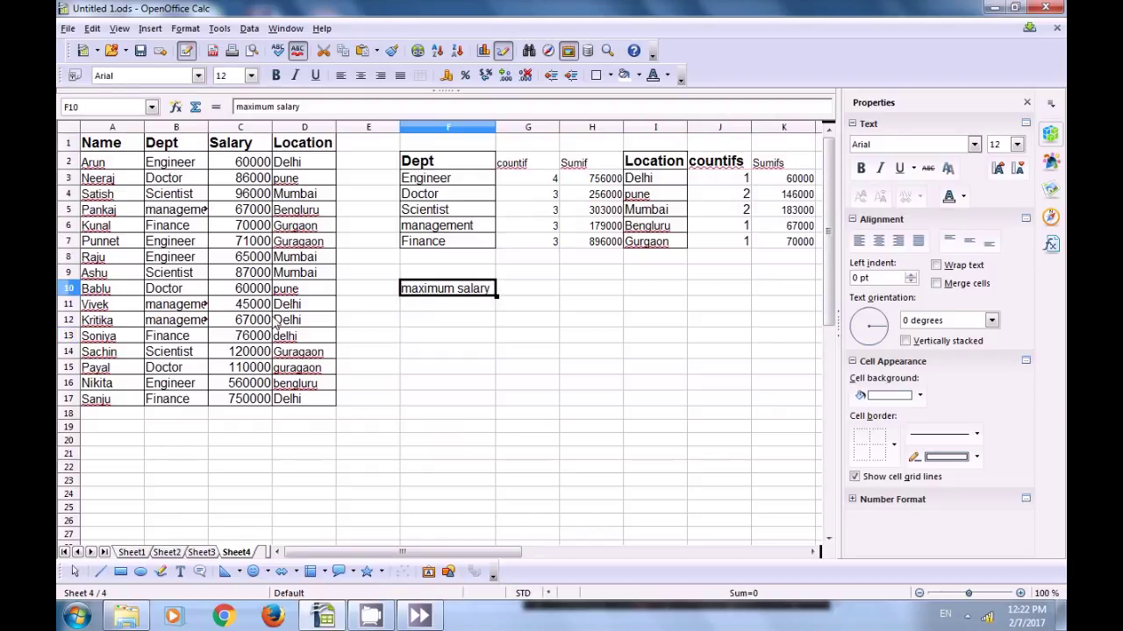
pyautogui.click(377, 292)
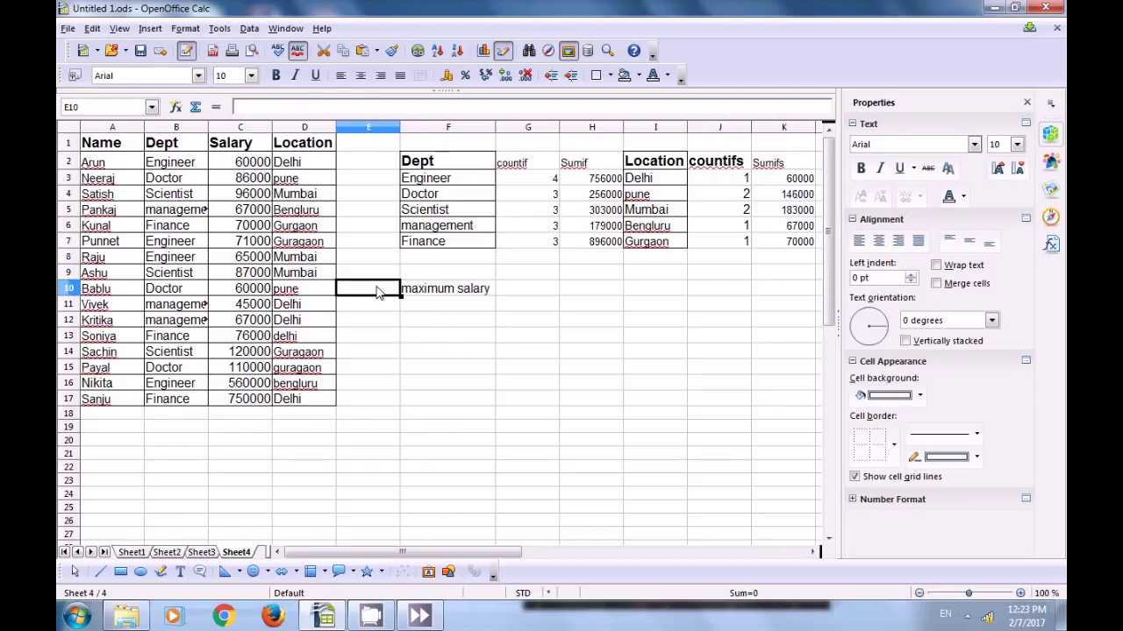
pyautogui.write('Ra')
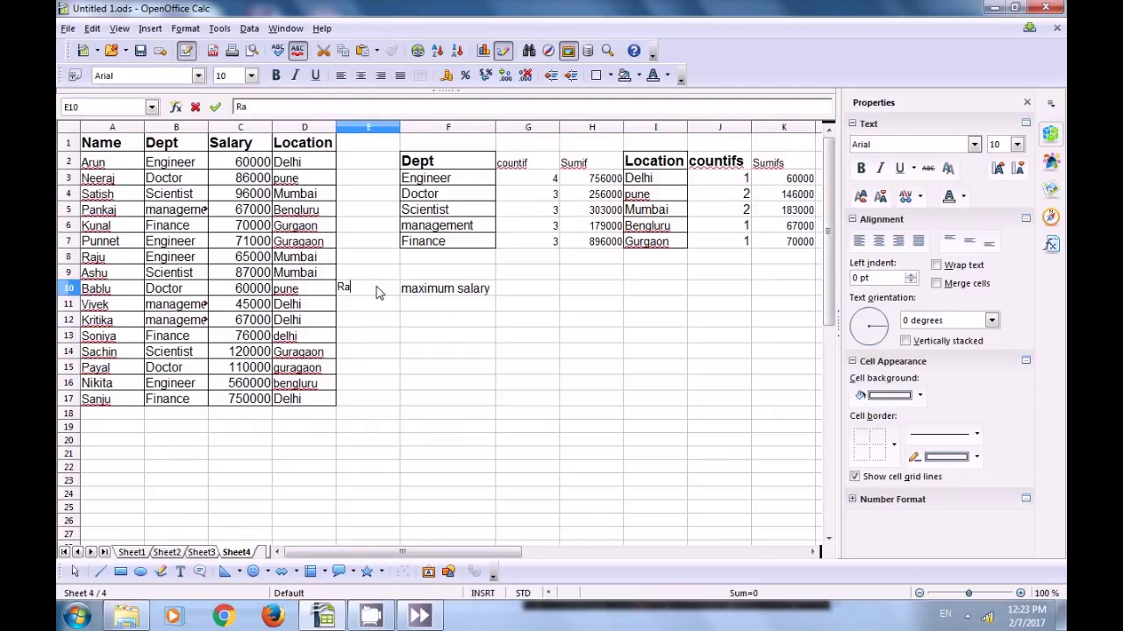
pyautogui.write('nk')
pyautogui.click(461, 337)
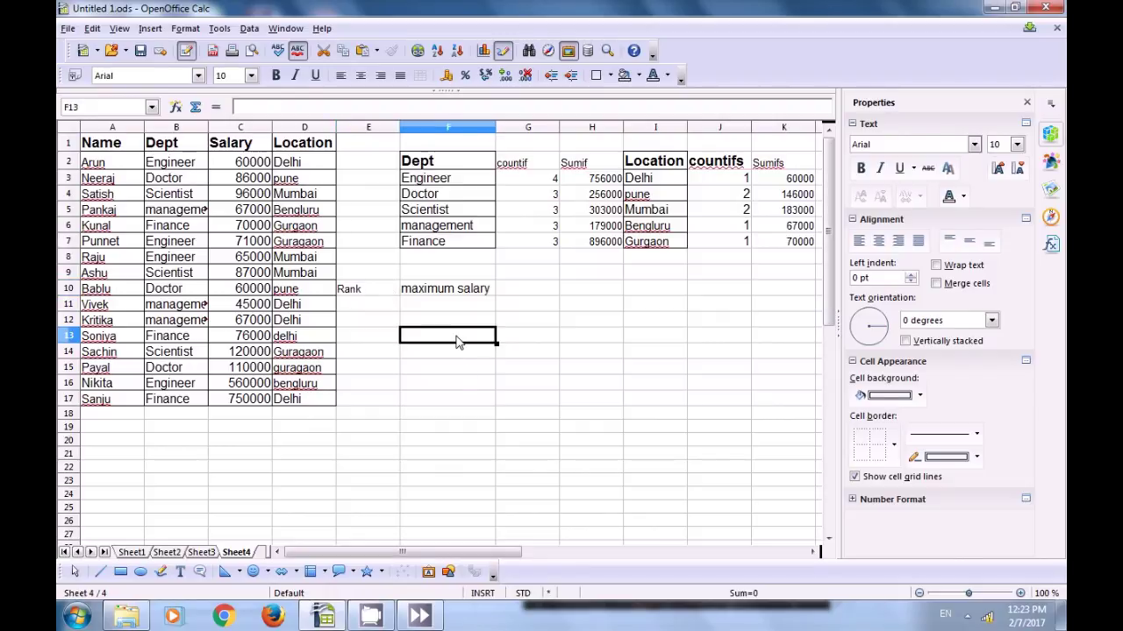
# Enter the ranks 1, 2, 3 and 4 in cells E11 to E14 under the Rank heading.
pyautogui.click(379, 311)
pyautogui.write('1')
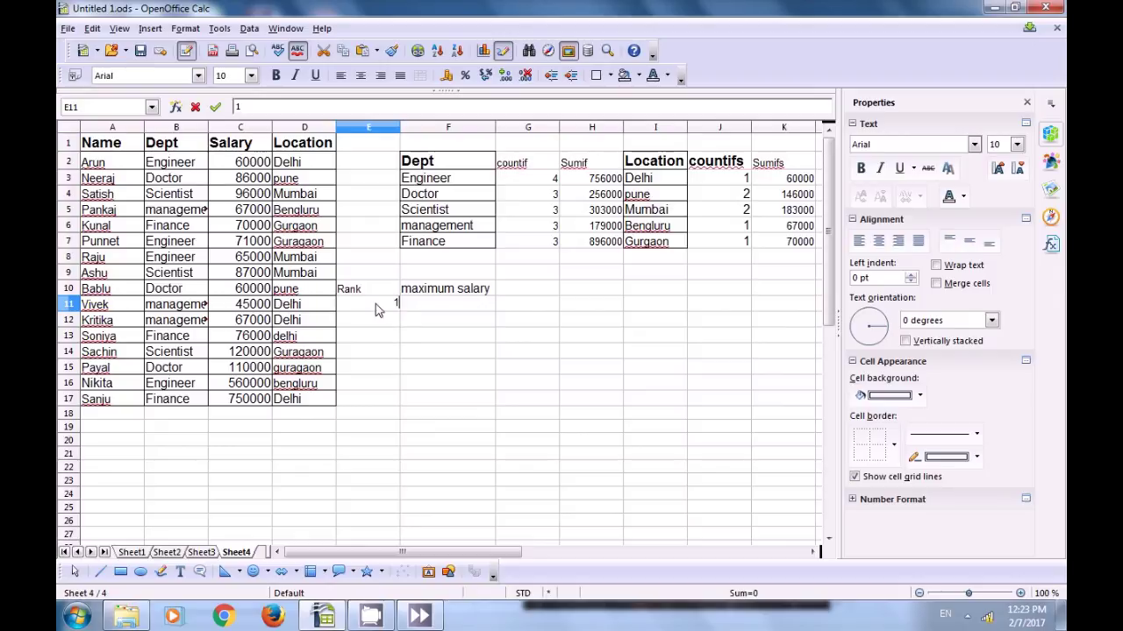
pyautogui.press('Return')
pyautogui.write('2')
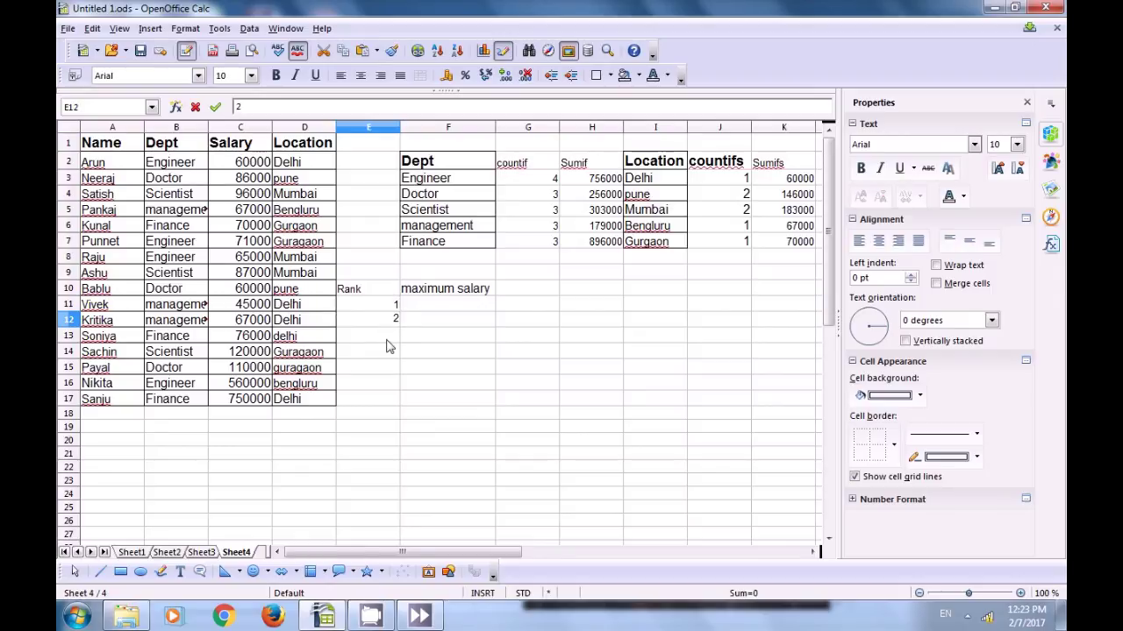
pyautogui.press('Return')
pyautogui.write('3')
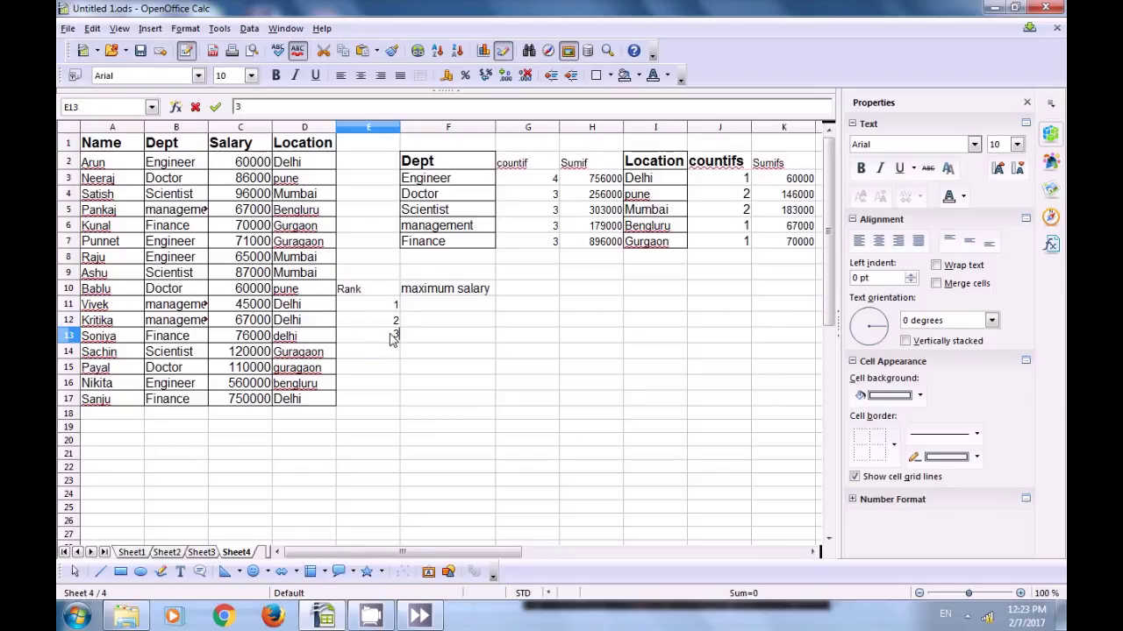
pyautogui.press('Return')
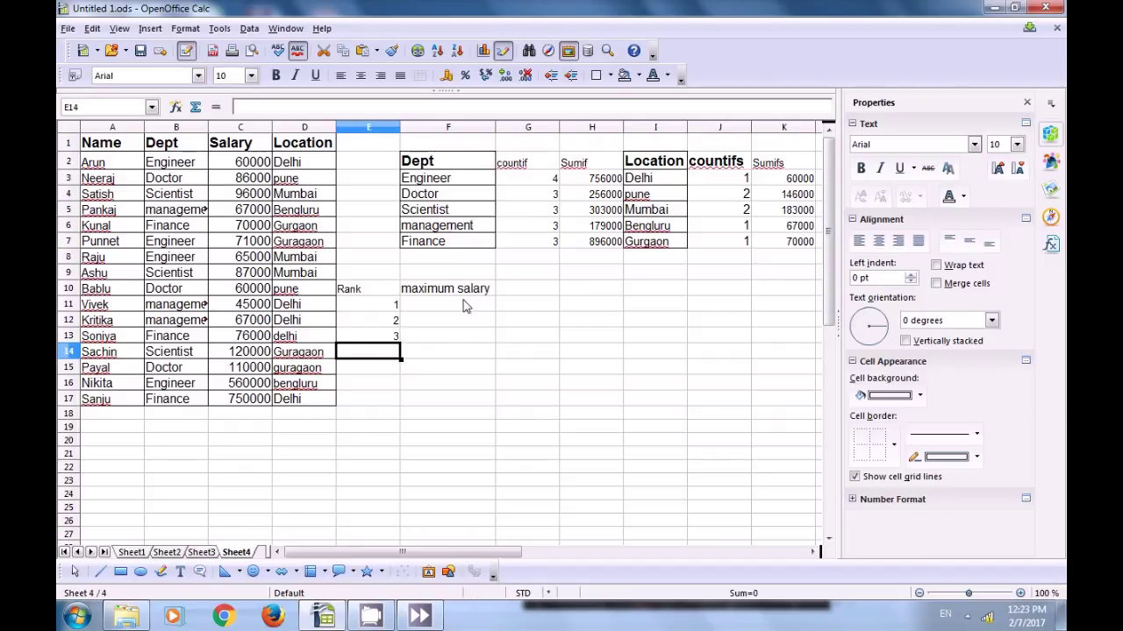
pyautogui.write('4')
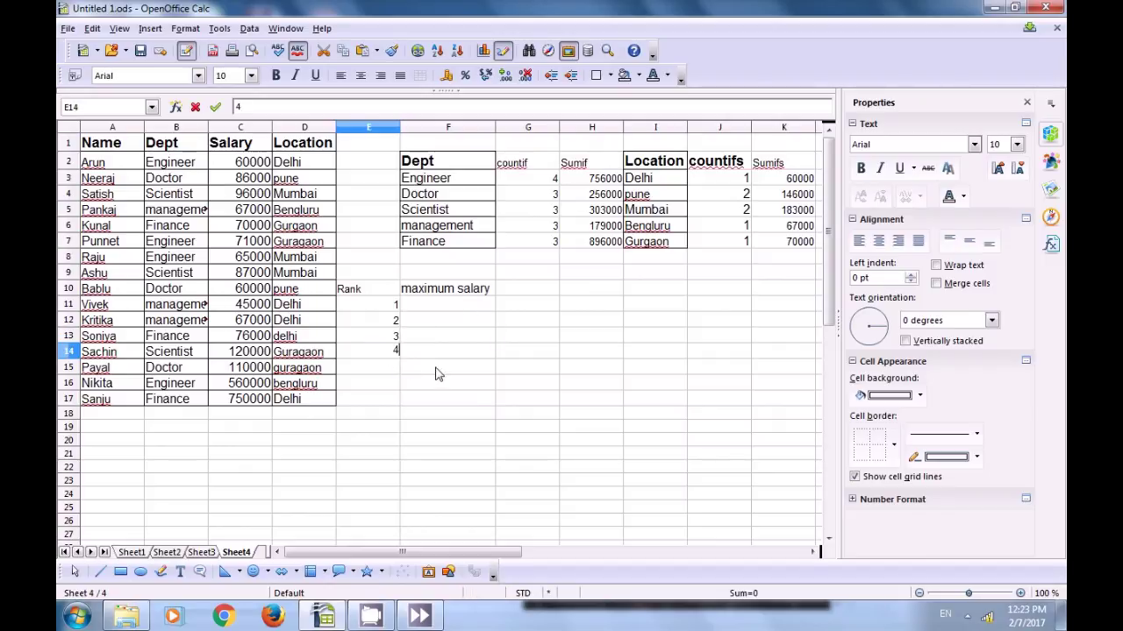
pyautogui.click(471, 386)
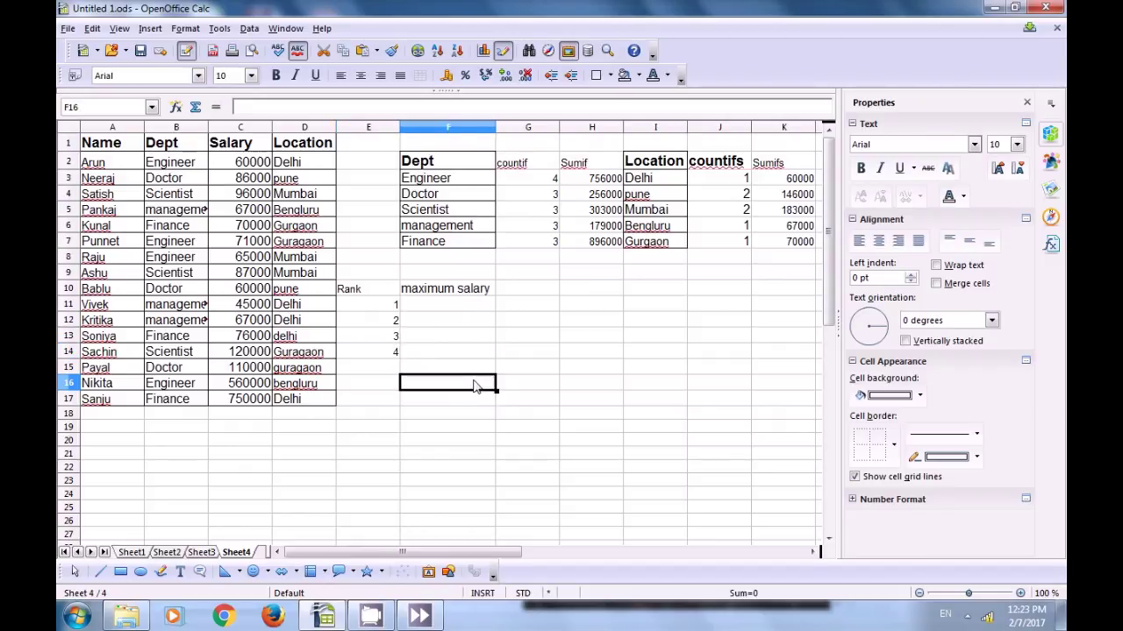
# Calculate the highest salary in F11 with the formula =MAX(C2:C17).
pyautogui.click(439, 307)
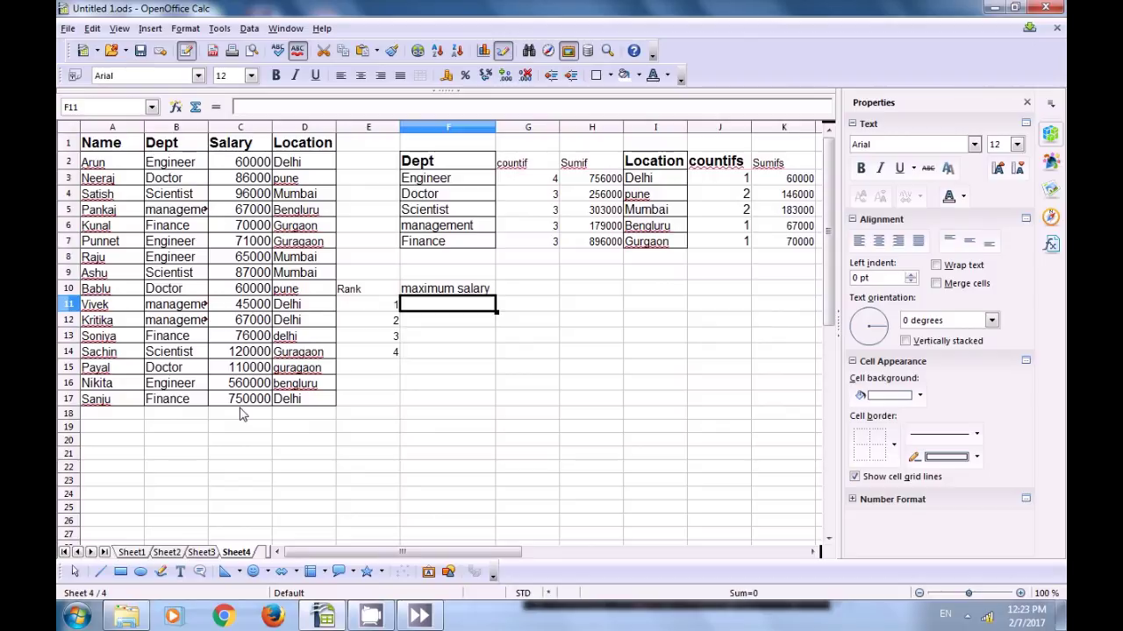
pyautogui.write('=ma')
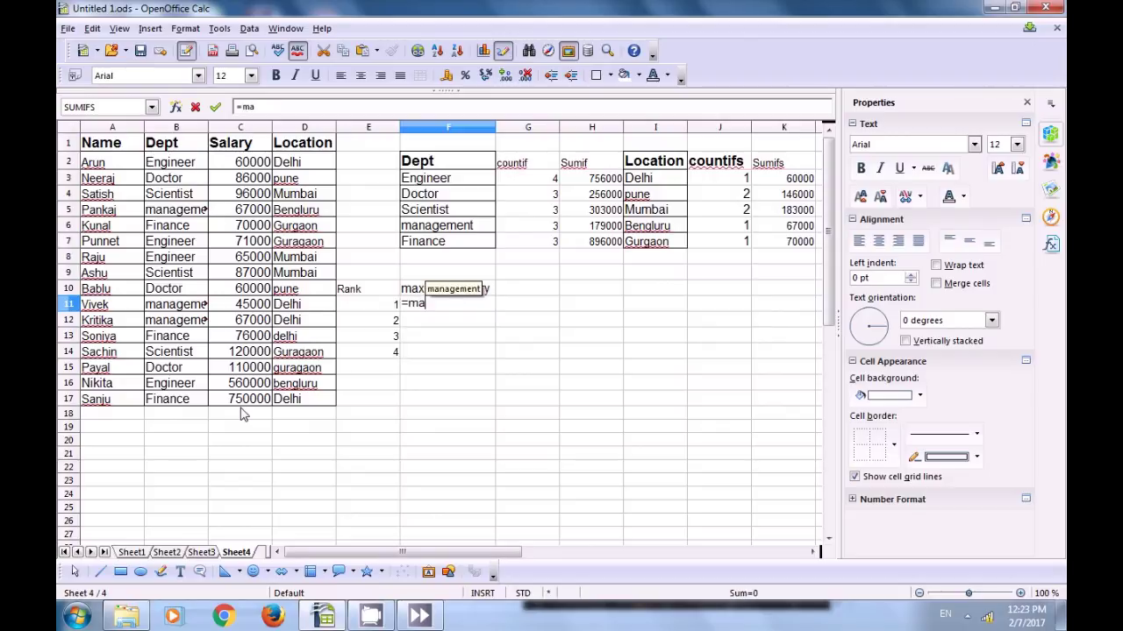
pyautogui.write('x(')
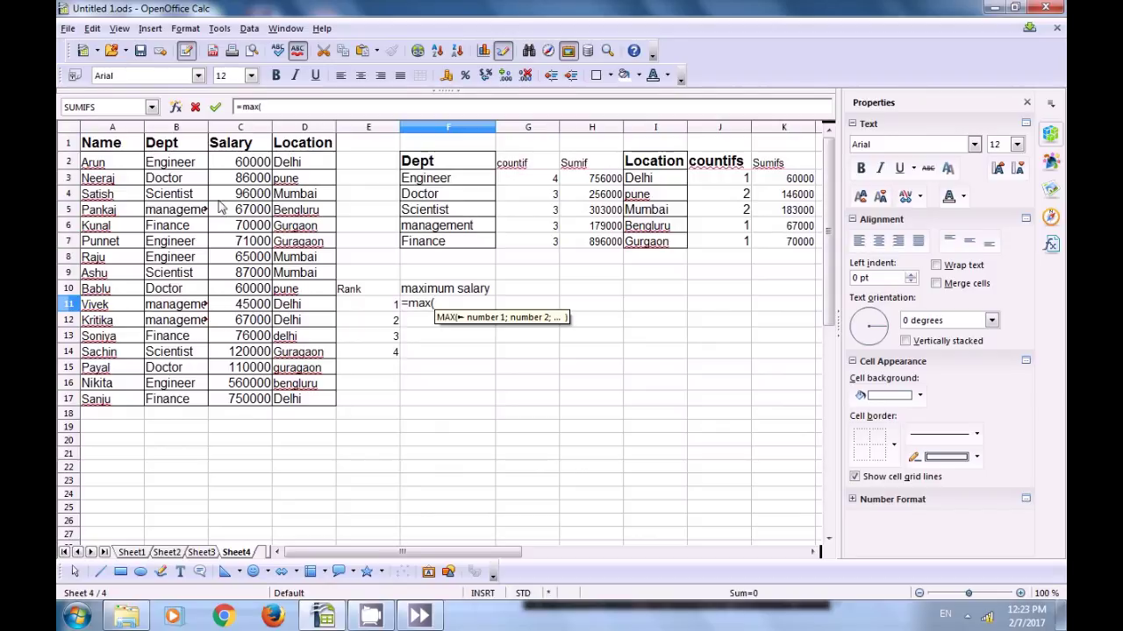
pyautogui.click(242, 165)
pyautogui.moveTo(244, 175); pyautogui.dragTo(248, 406)
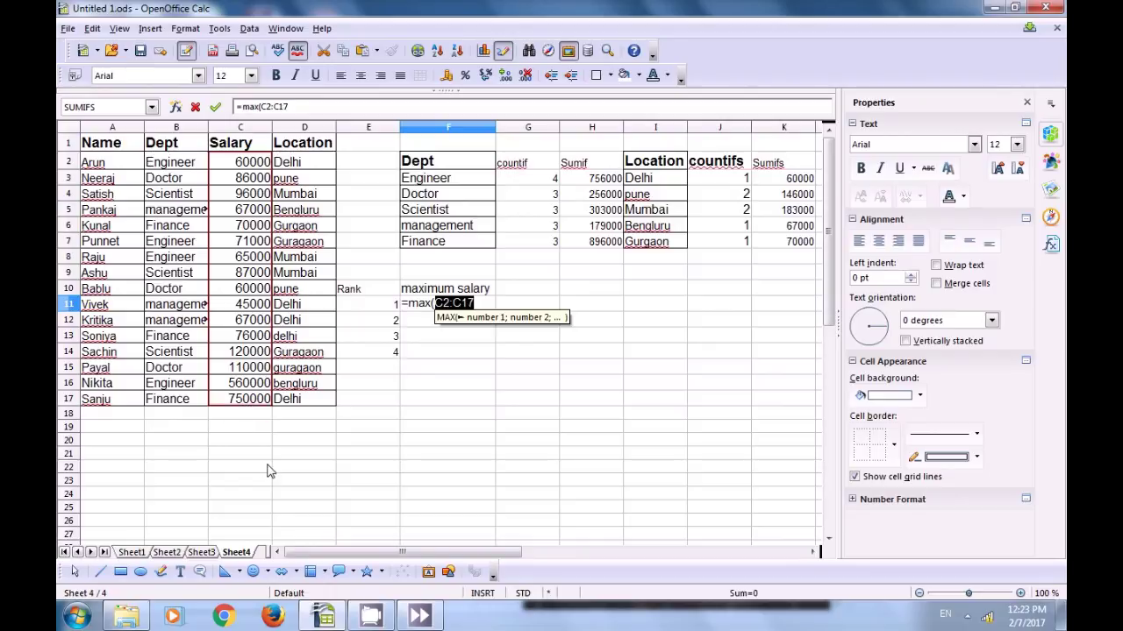
pyautogui.write(')')
pyautogui.press('Return')
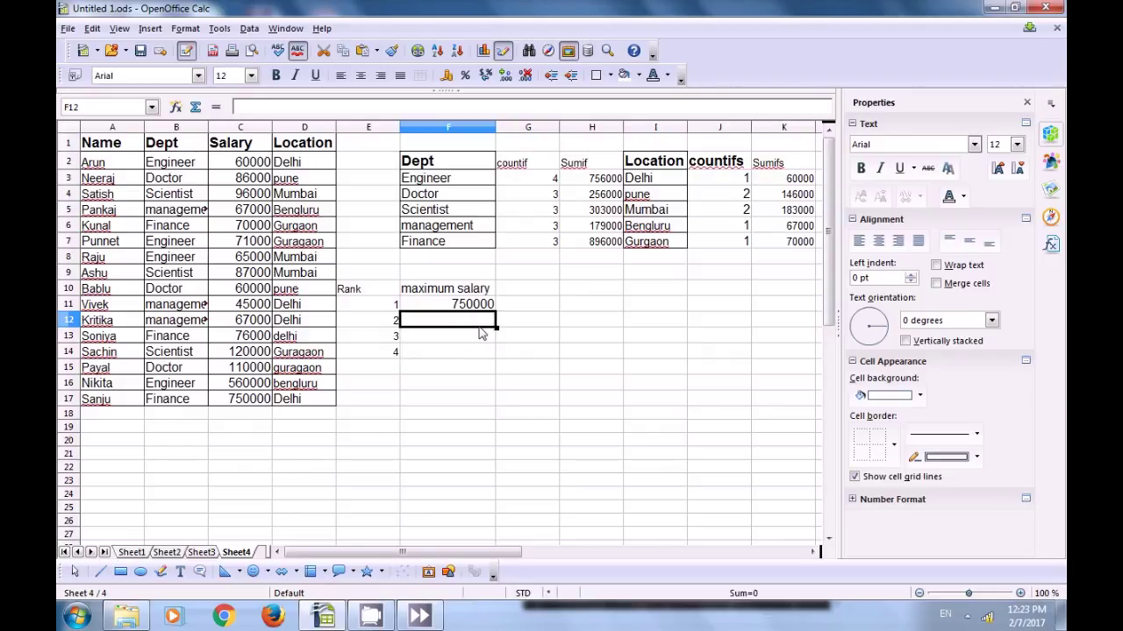
pyautogui.click(463, 309)
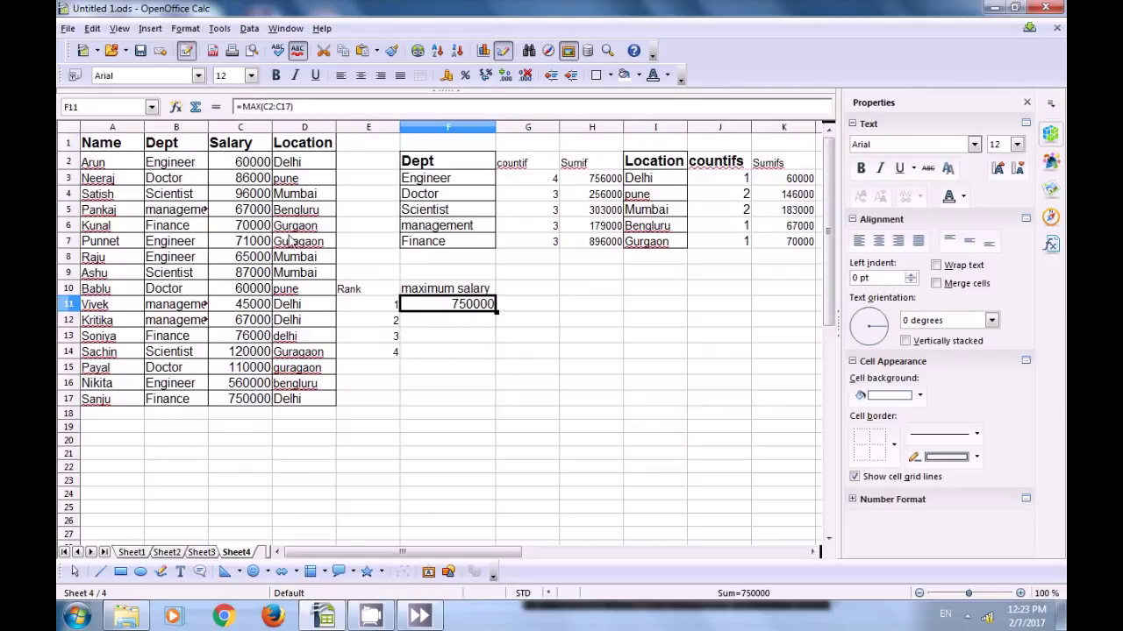
# Try the formula =LARGE(C2:C17;2) in F12 for the second-highest salary and clear the cell.
pyautogui.click(452, 328)
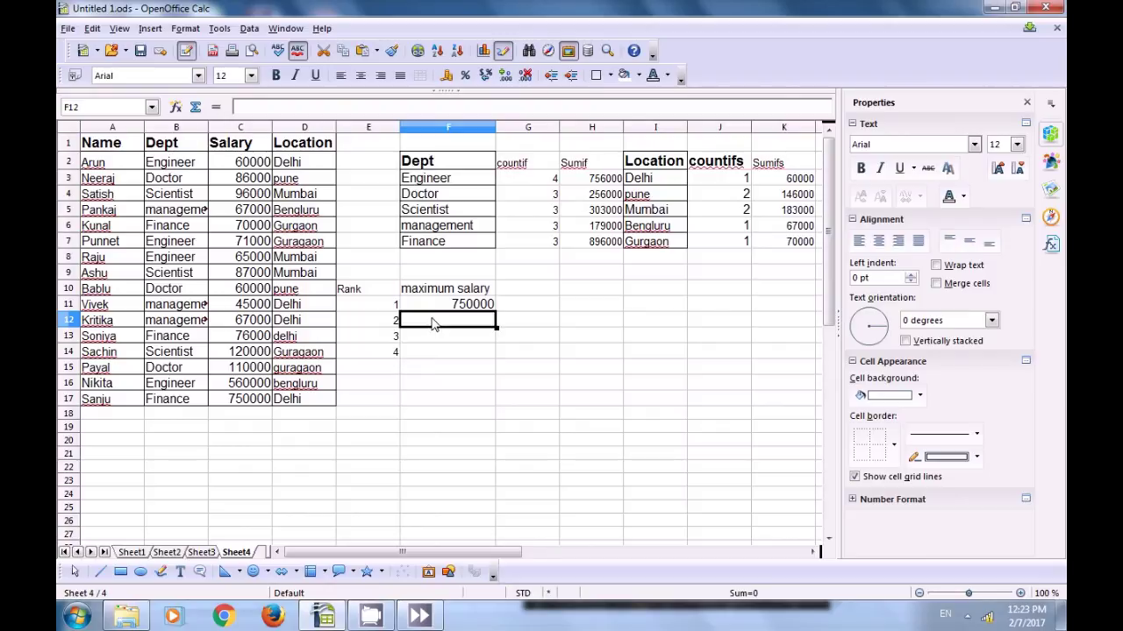
pyautogui.write('=')
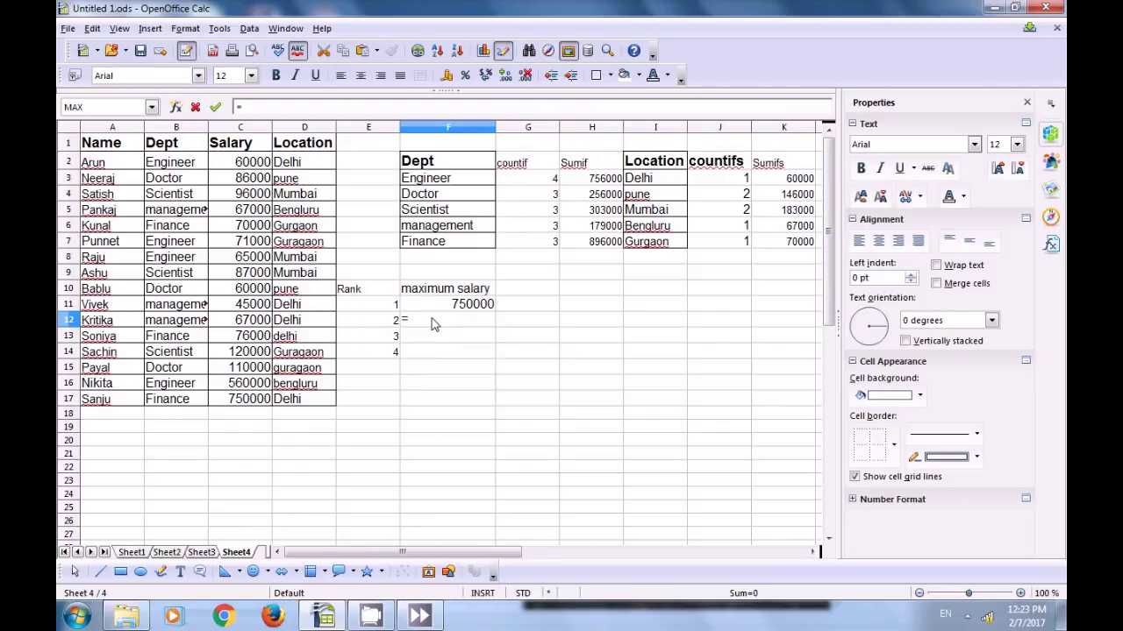
pyautogui.write('large')
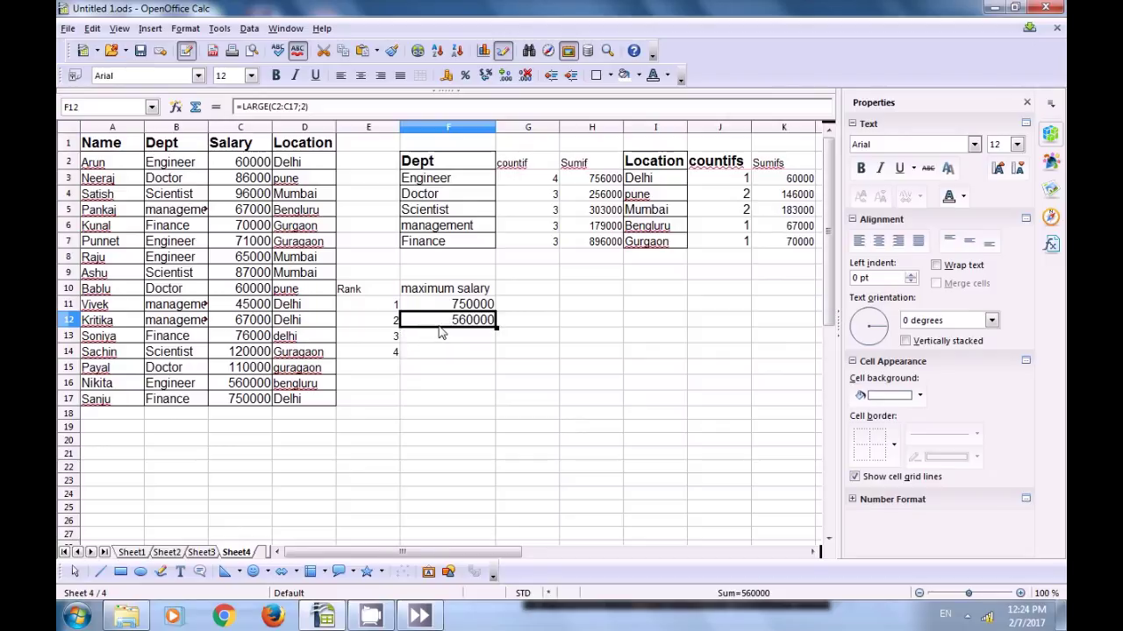
pyautogui.press('Delete')
# Enter =LARGE($C$2:$C$17;E12) in F12, with the salary range absolute and the rank taken from E12.
pyautogui.write('=')
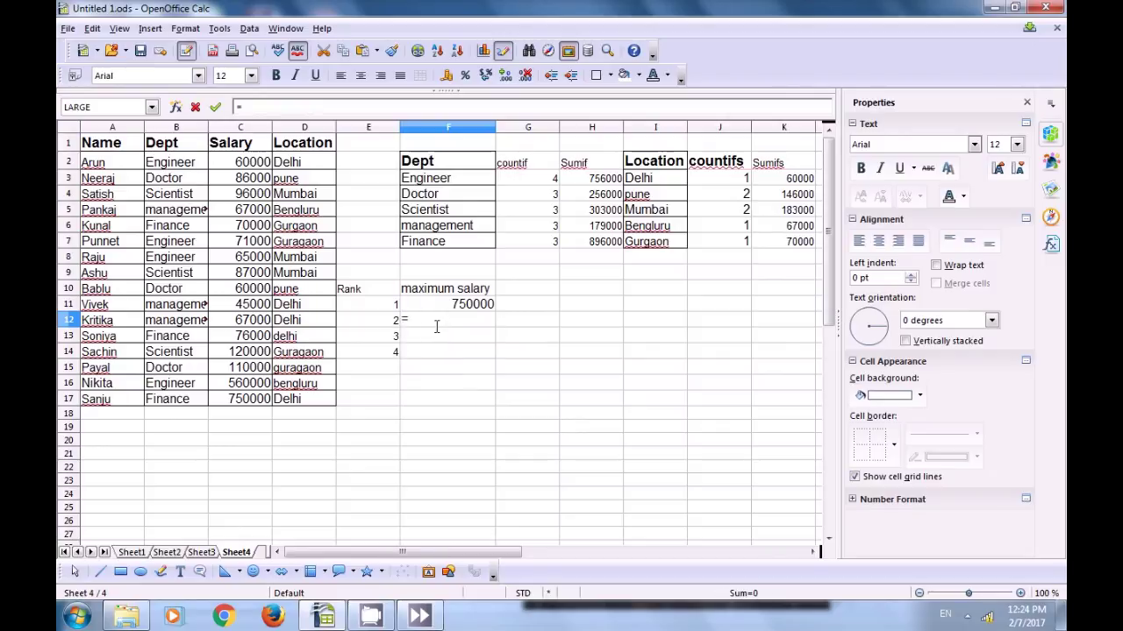
pyautogui.write('ma')
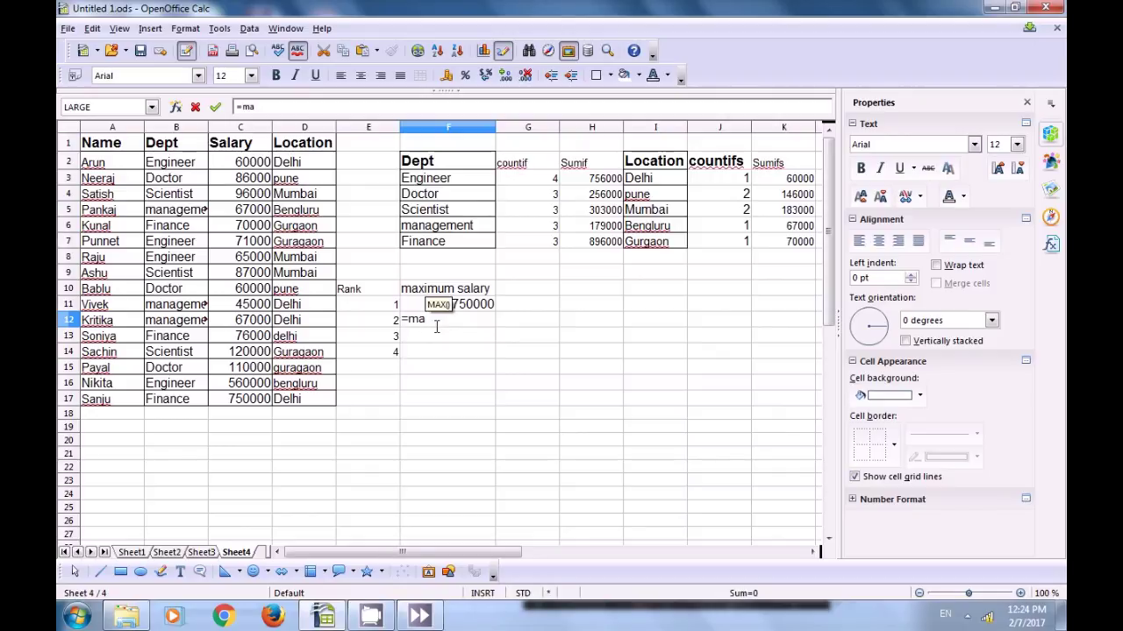
pyautogui.press('BackSpace')
pyautogui.press('BackSpace')
pyautogui.write('large')
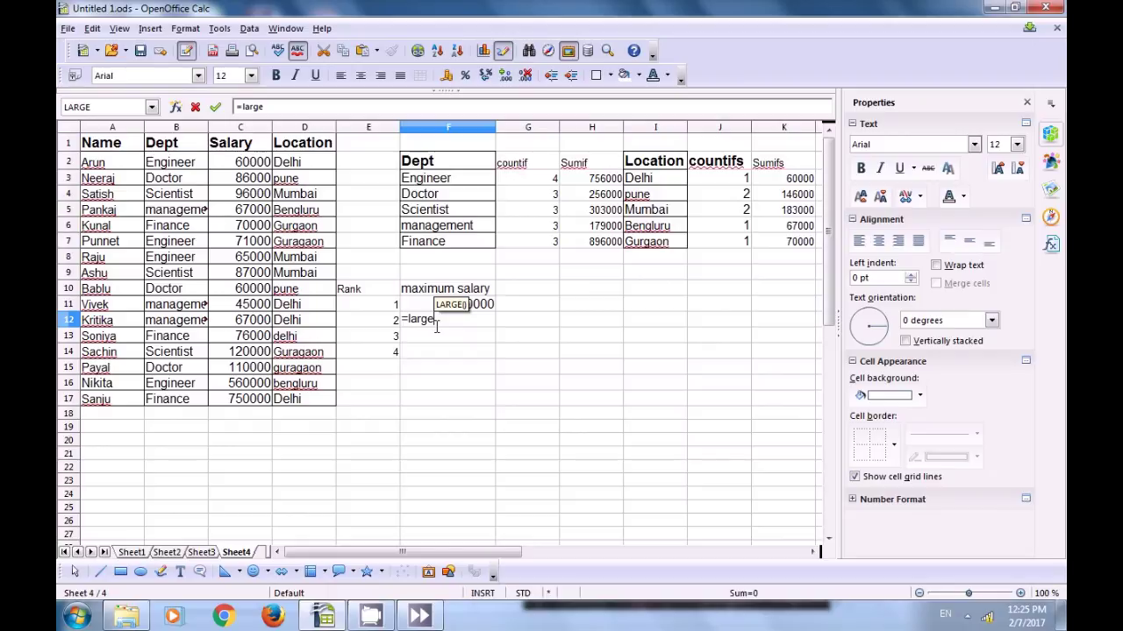
pyautogui.write('(')
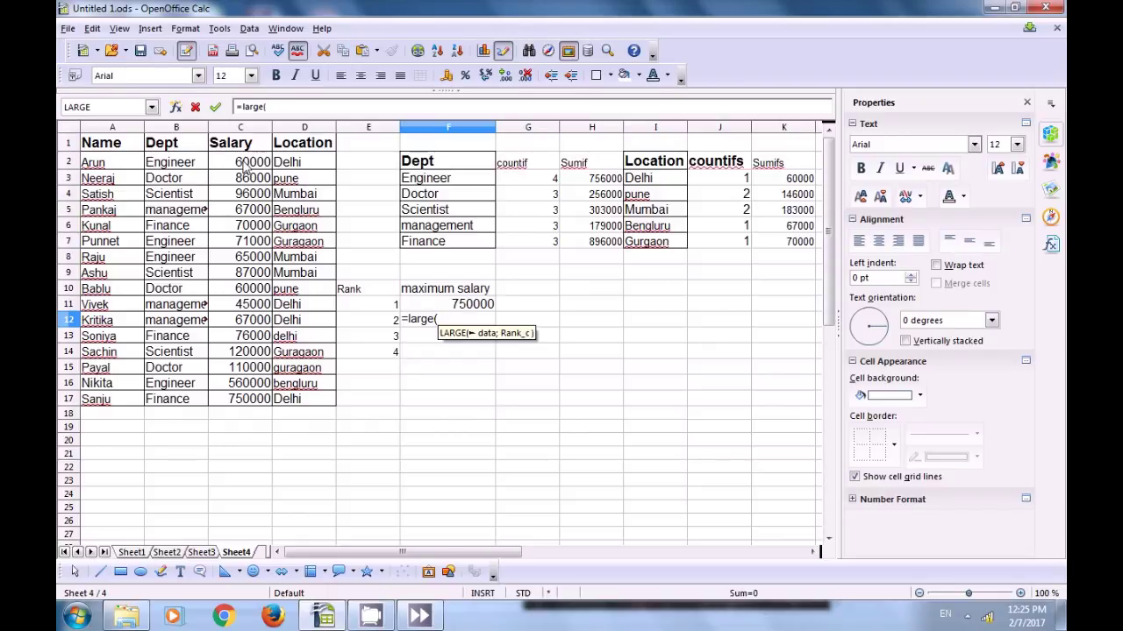
pyautogui.moveTo(246, 166); pyautogui.dragTo(273, 406)
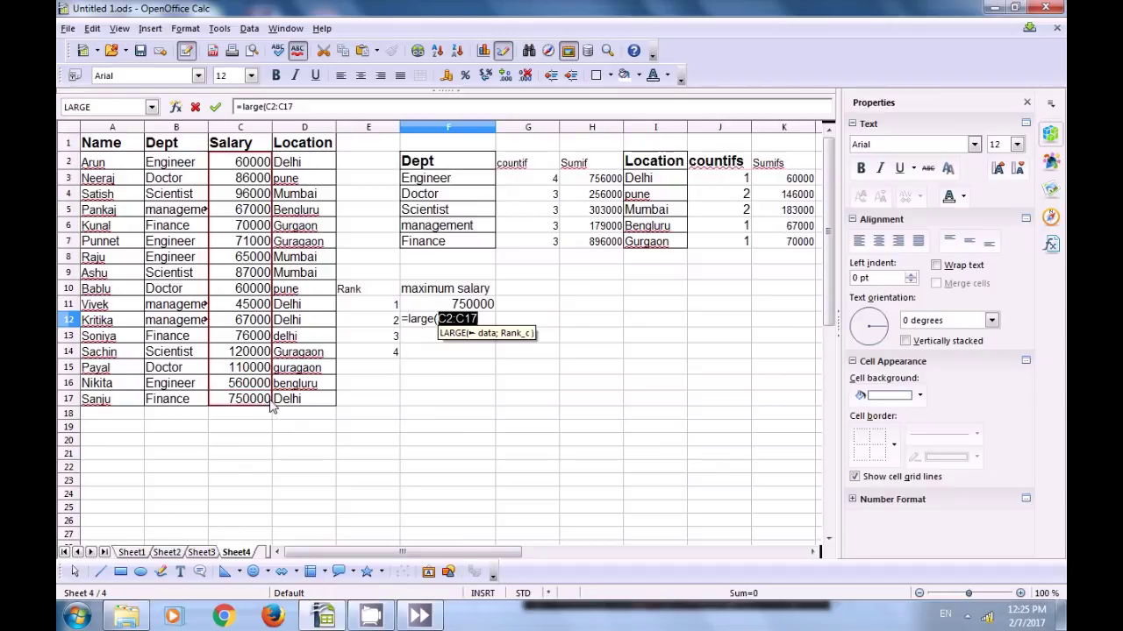
pyautogui.hotkey('shift', 'F4')
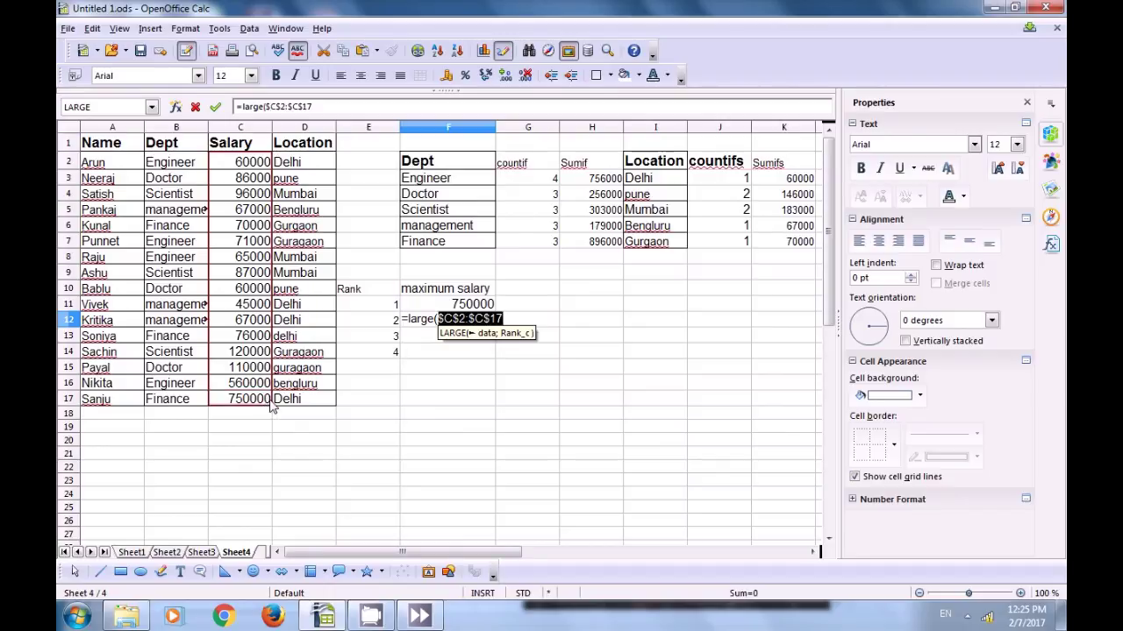
pyautogui.write(';')
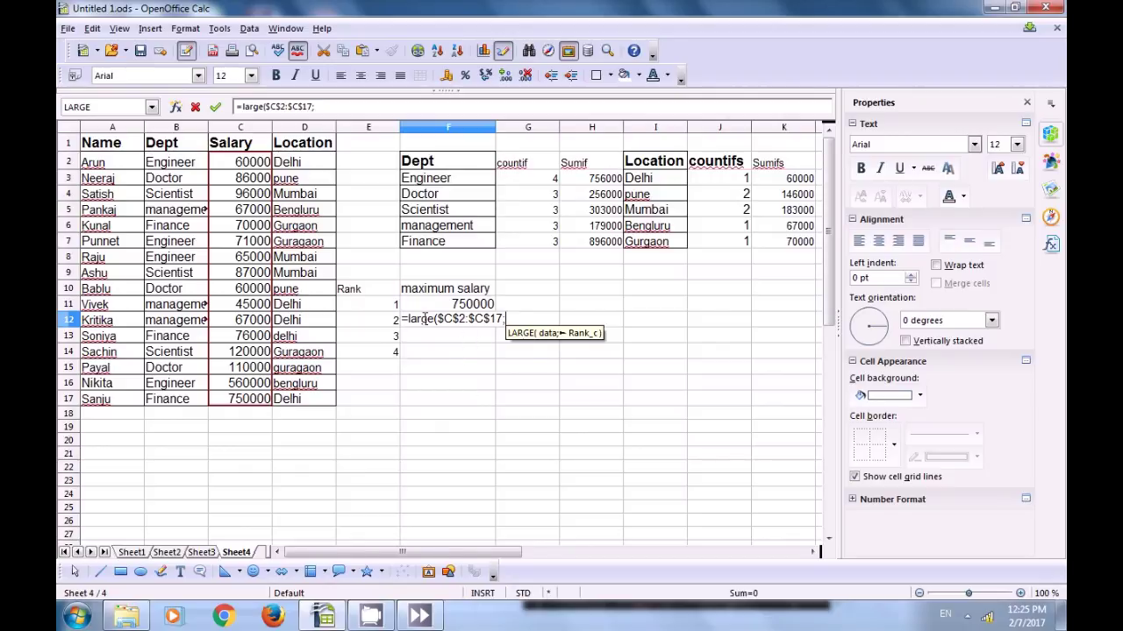
pyautogui.click(388, 321)
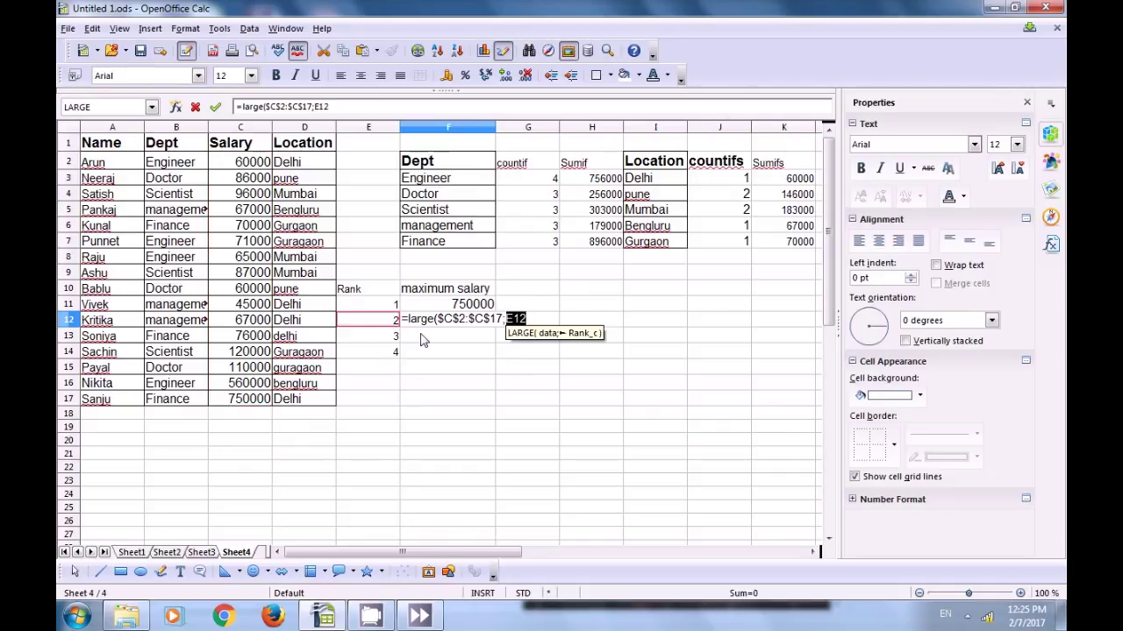
pyautogui.write(')')
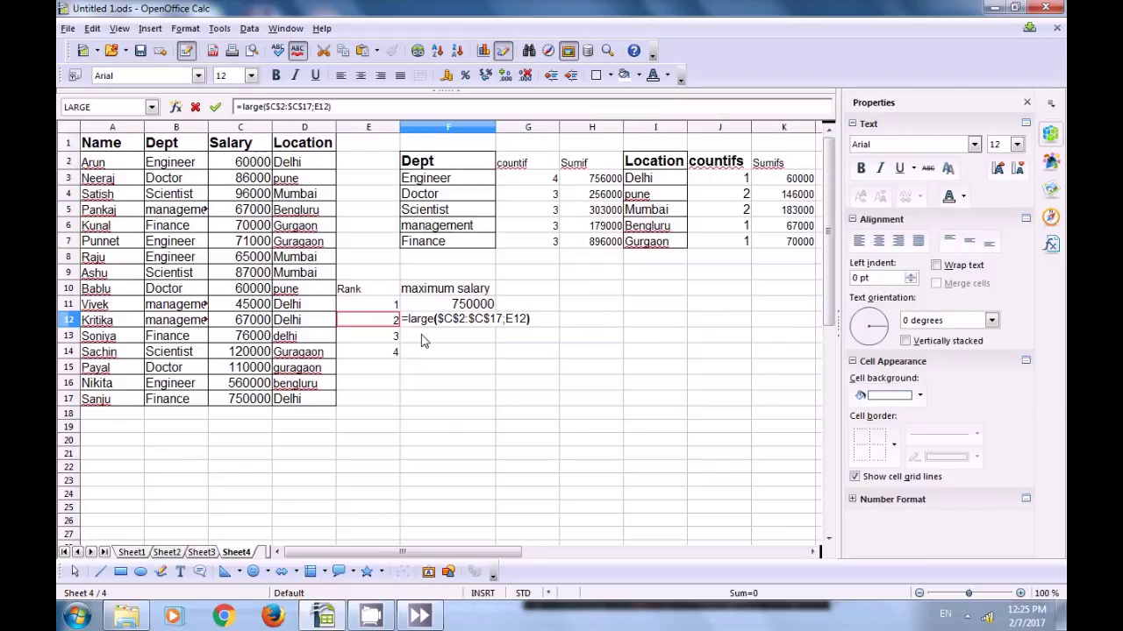
pyautogui.press('Return')
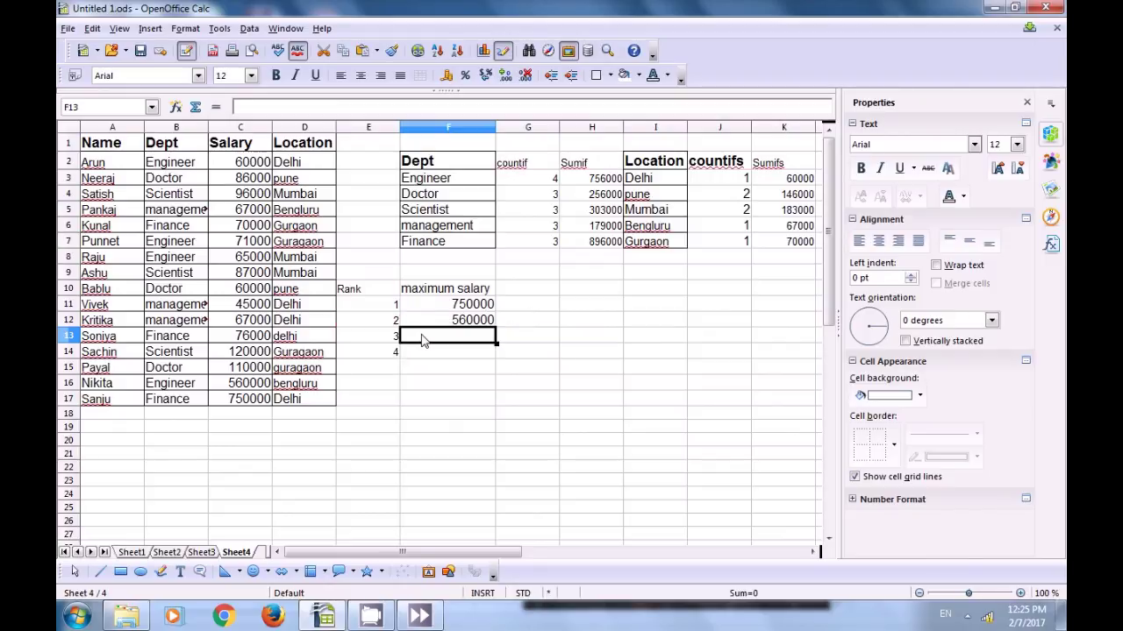
# Check the LARGE formula in F12 and fill it down to F14 for ranks 3 and 4.
pyautogui.click(467, 321)
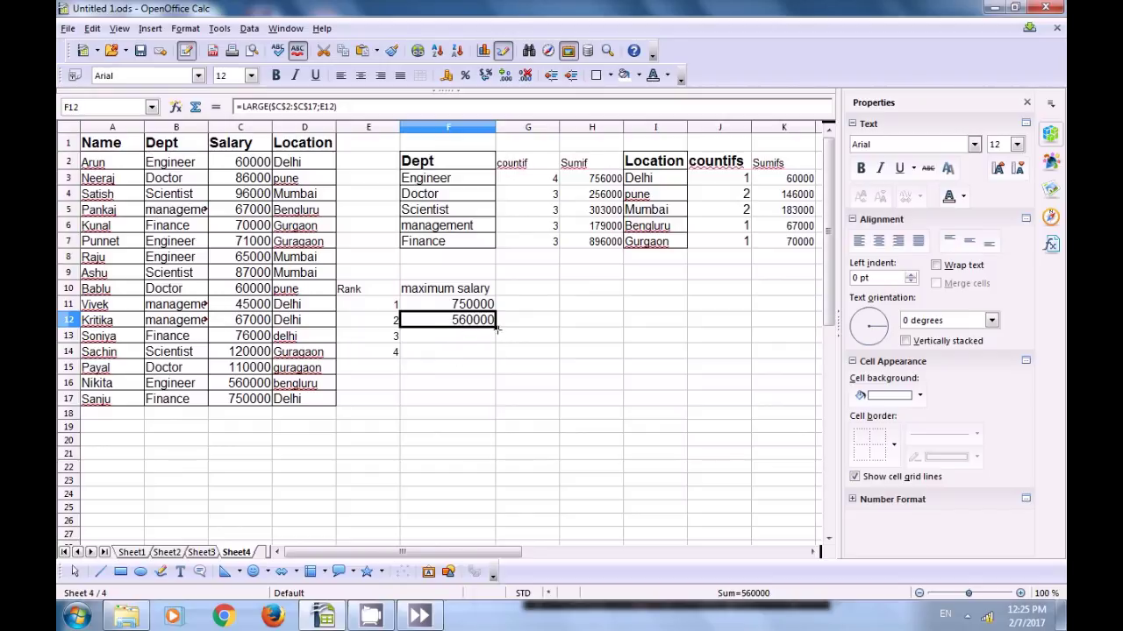
pyautogui.press('F2')
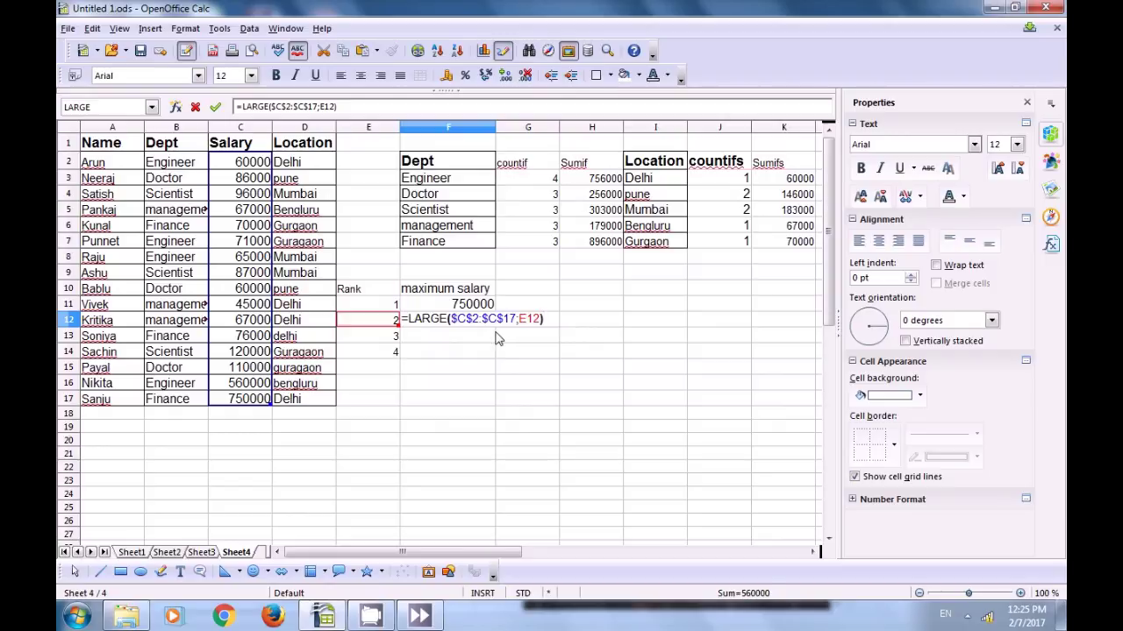
pyautogui.press('Return')
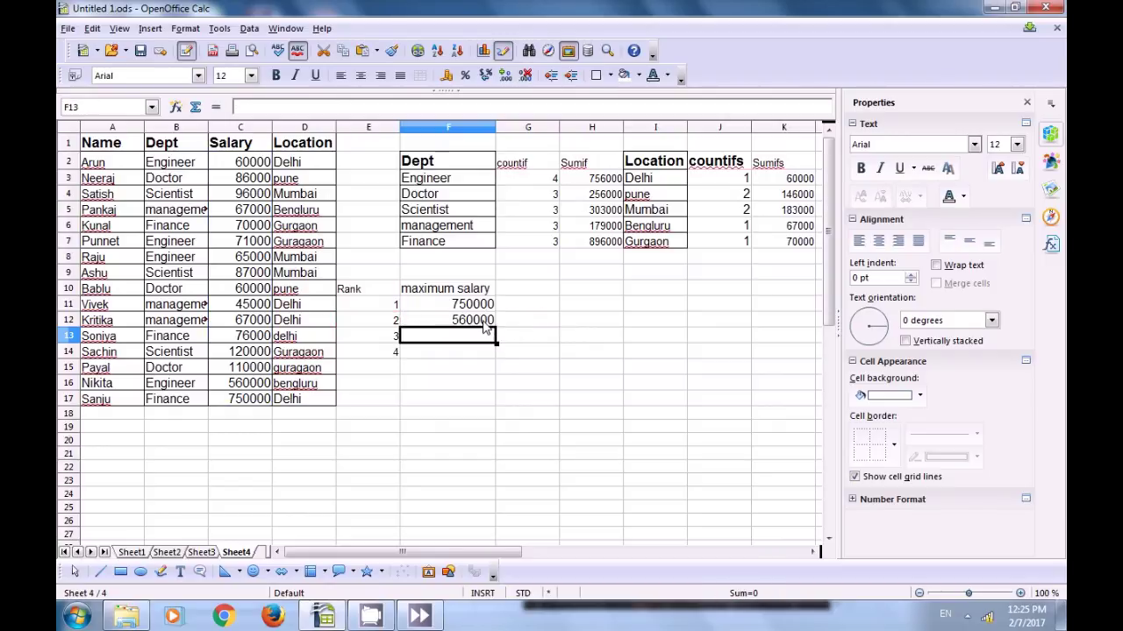
pyautogui.click(483, 322)
pyautogui.moveTo(497, 326); pyautogui.dragTo(495, 356)
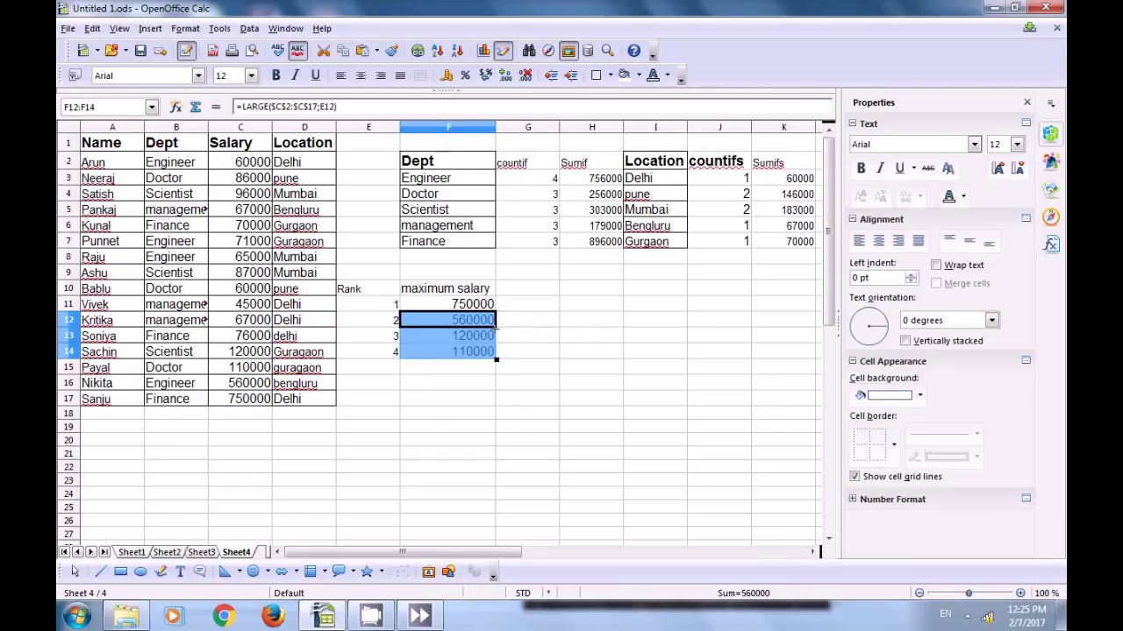
pyautogui.click(476, 384)
# Review the filled LARGE formulas in F13 and F14 against their ranks in column E.
pyautogui.click(470, 342)
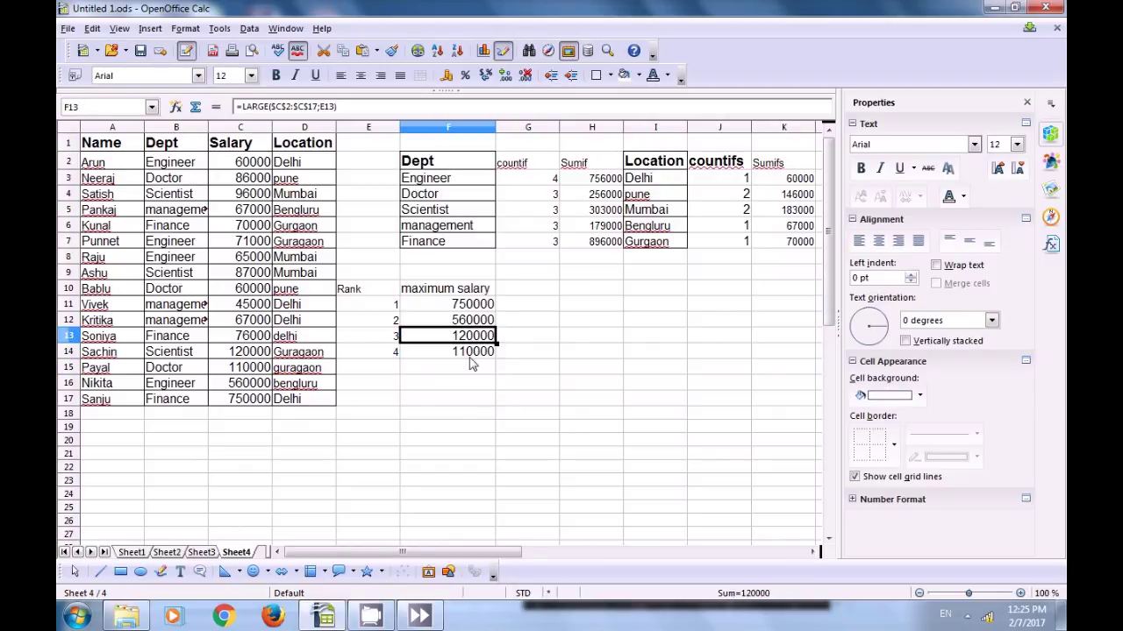
pyautogui.click(469, 357)
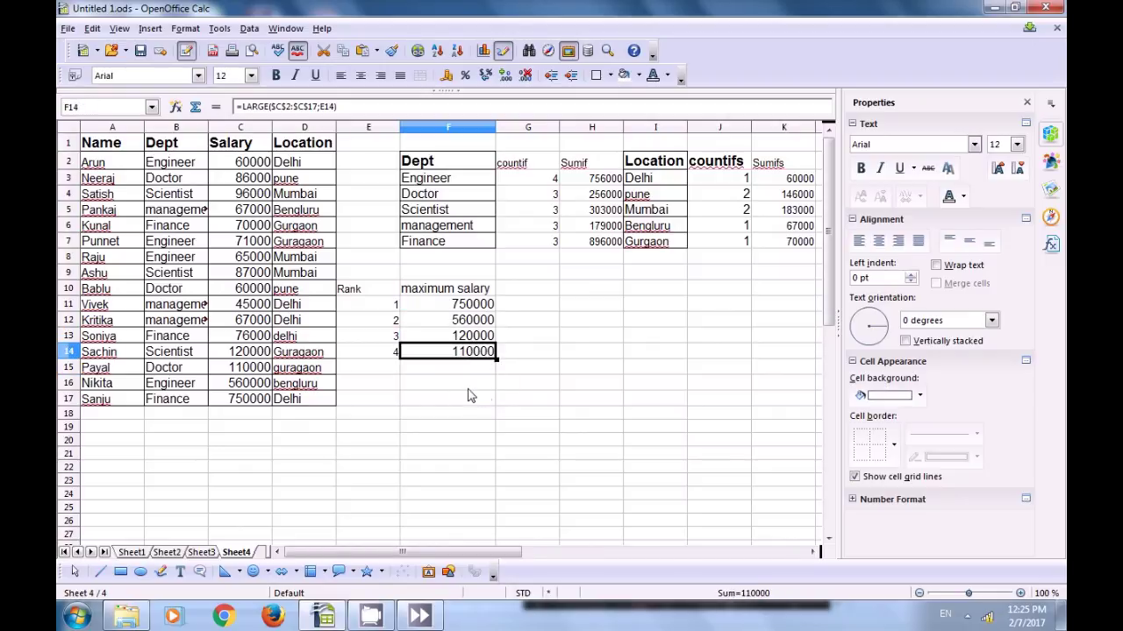
pyautogui.click(470, 386)
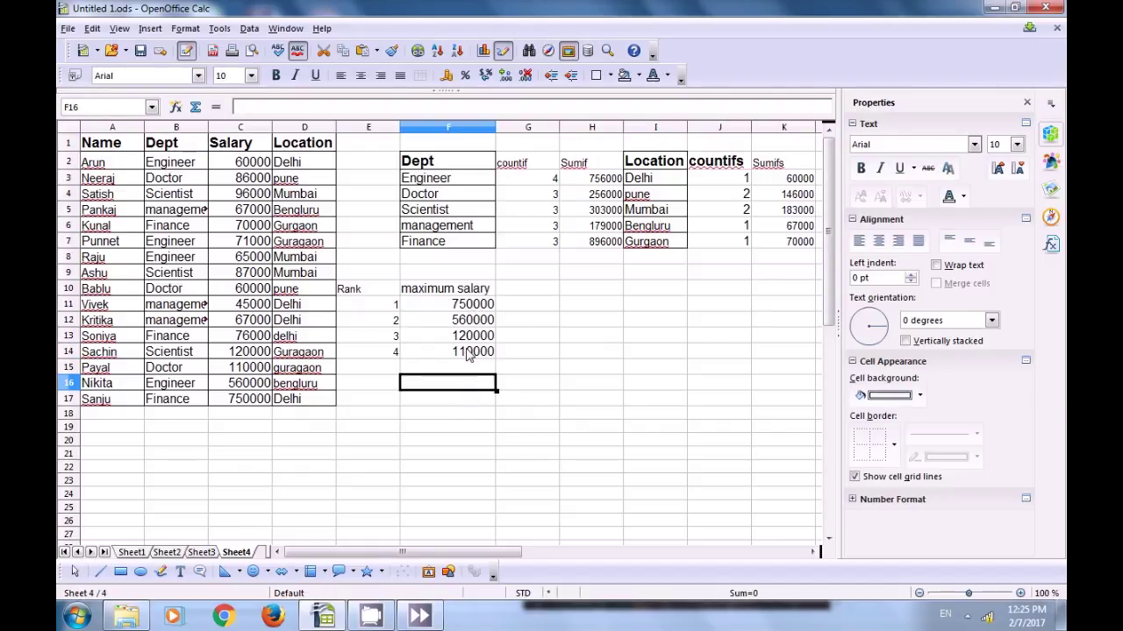
pyautogui.click(444, 406)
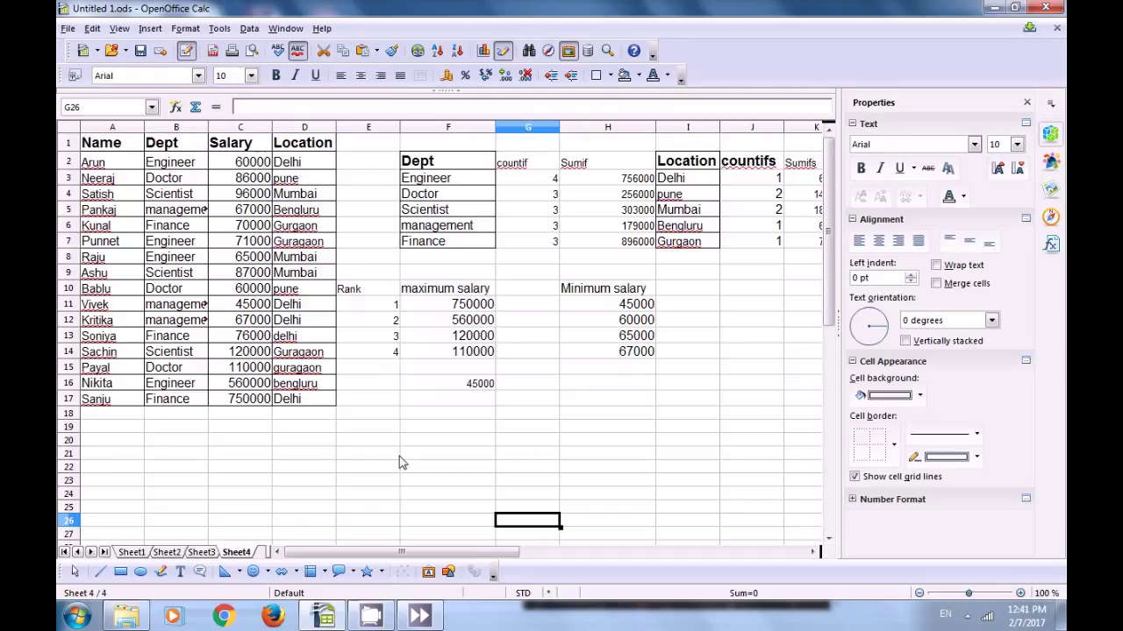
# Copy the Dept list from F2:F7 to the cells starting at F18, and widen column G.
pyautogui.hotkey('ctrl', 's')
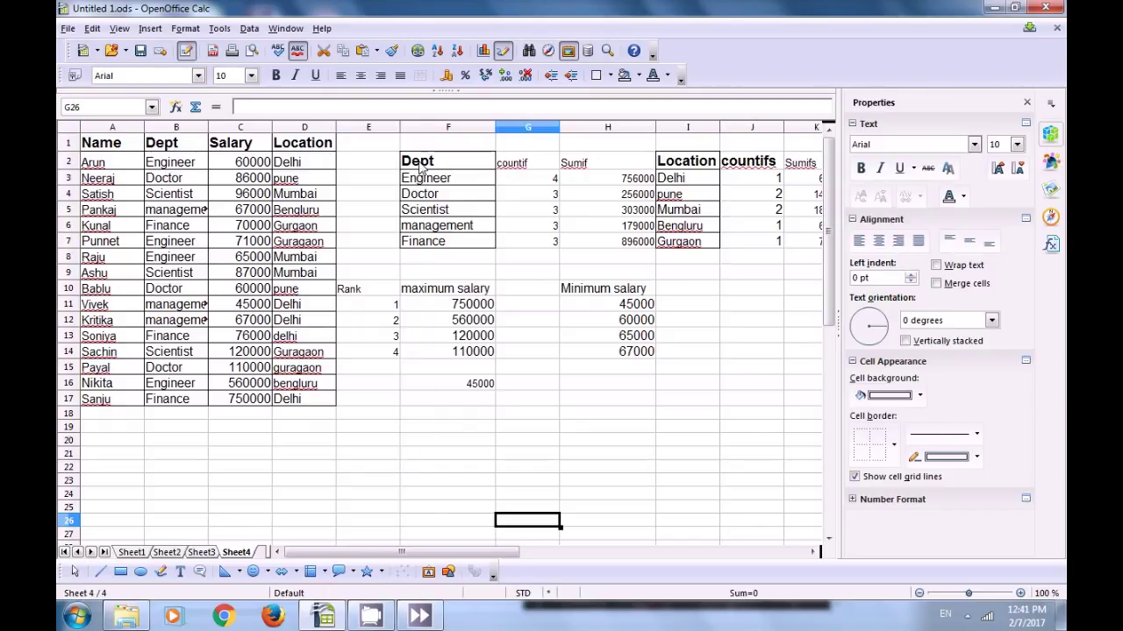
pyautogui.moveTo(420, 166); pyautogui.dragTo(439, 240)
pyautogui.rightClick(439, 216)
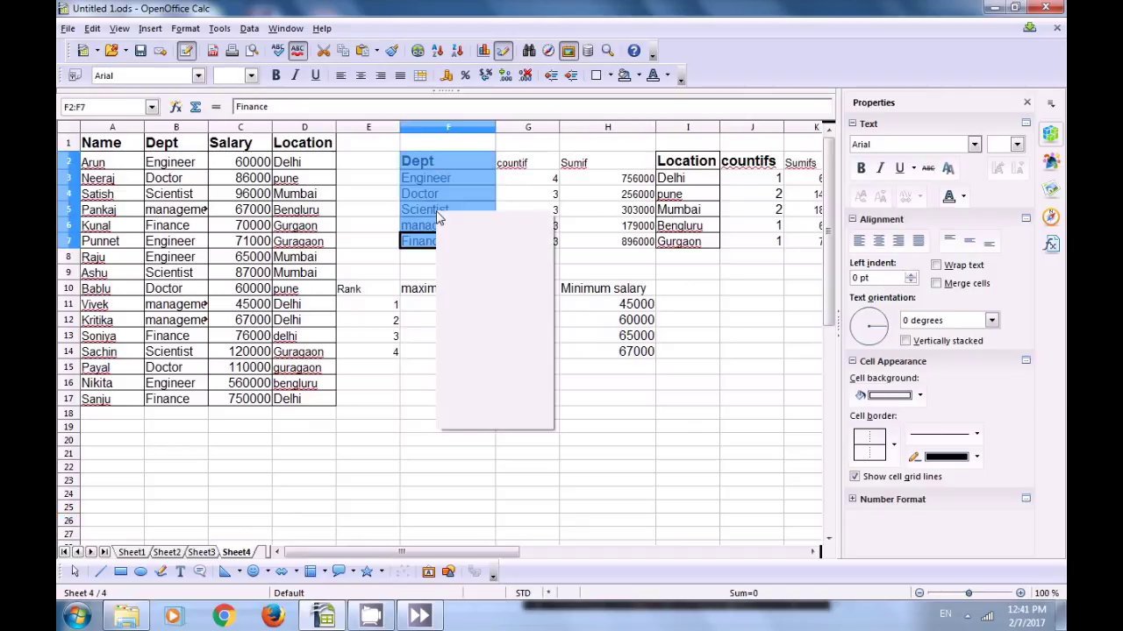
pyautogui.click(486, 361)
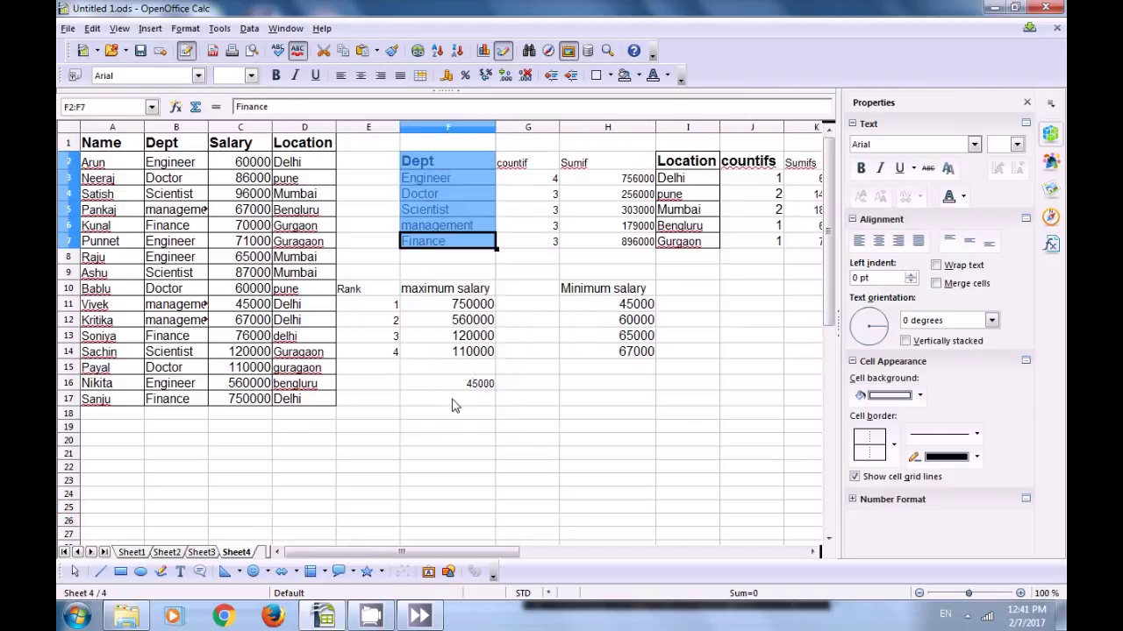
pyautogui.click(447, 413)
pyautogui.rightClick(445, 413)
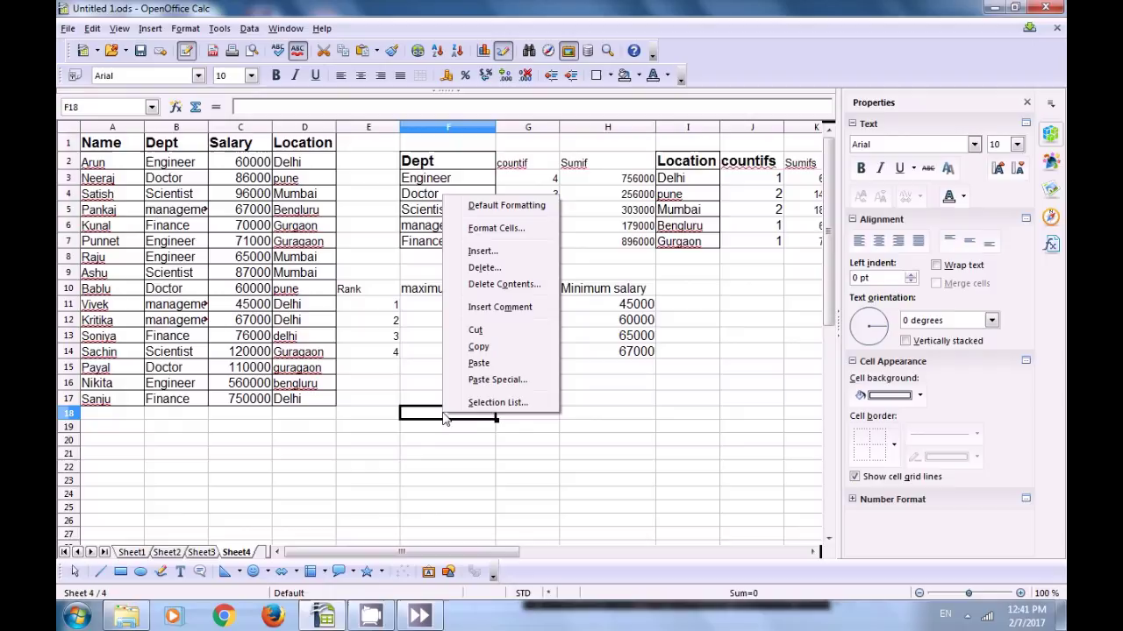
pyautogui.click(479, 363)
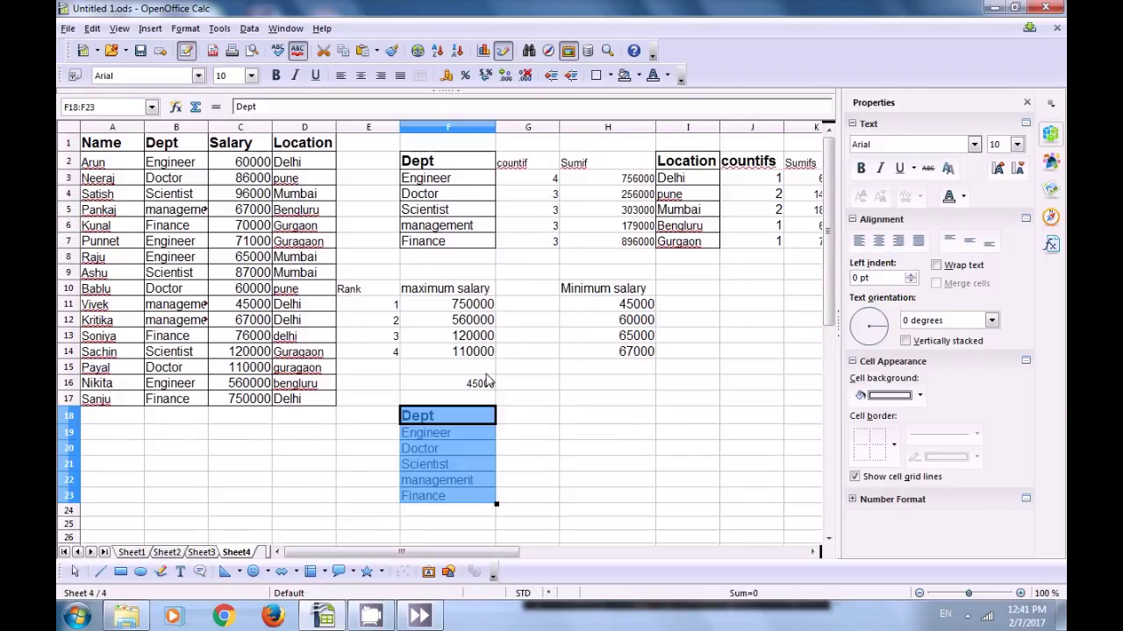
pyautogui.click(544, 436)
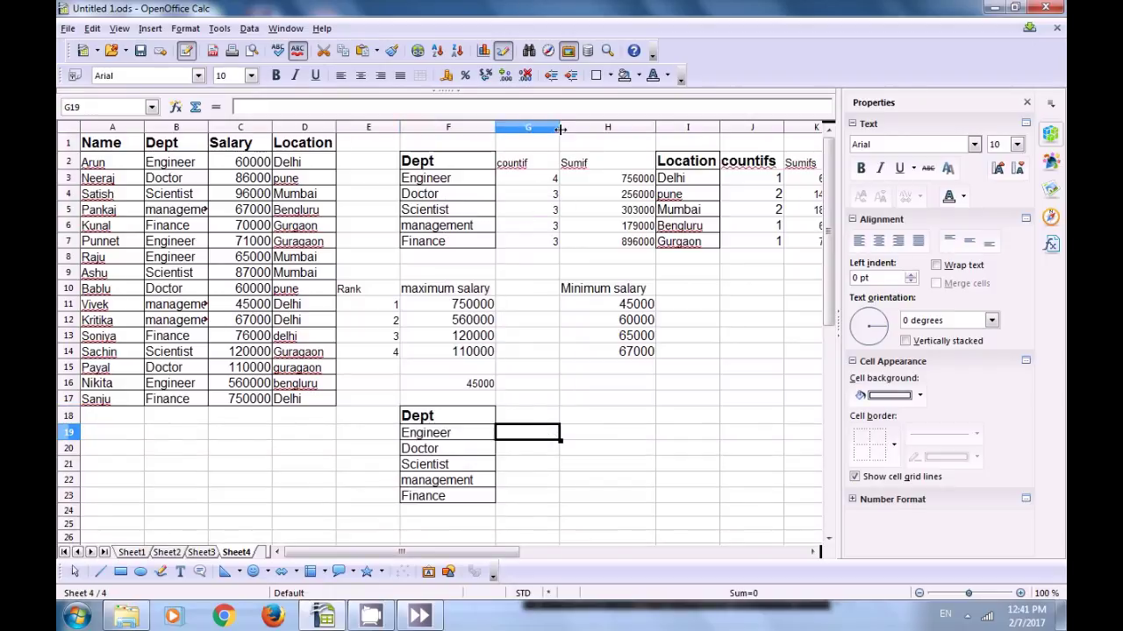
pyautogui.moveTo(560, 129); pyautogui.dragTo(592, 129)
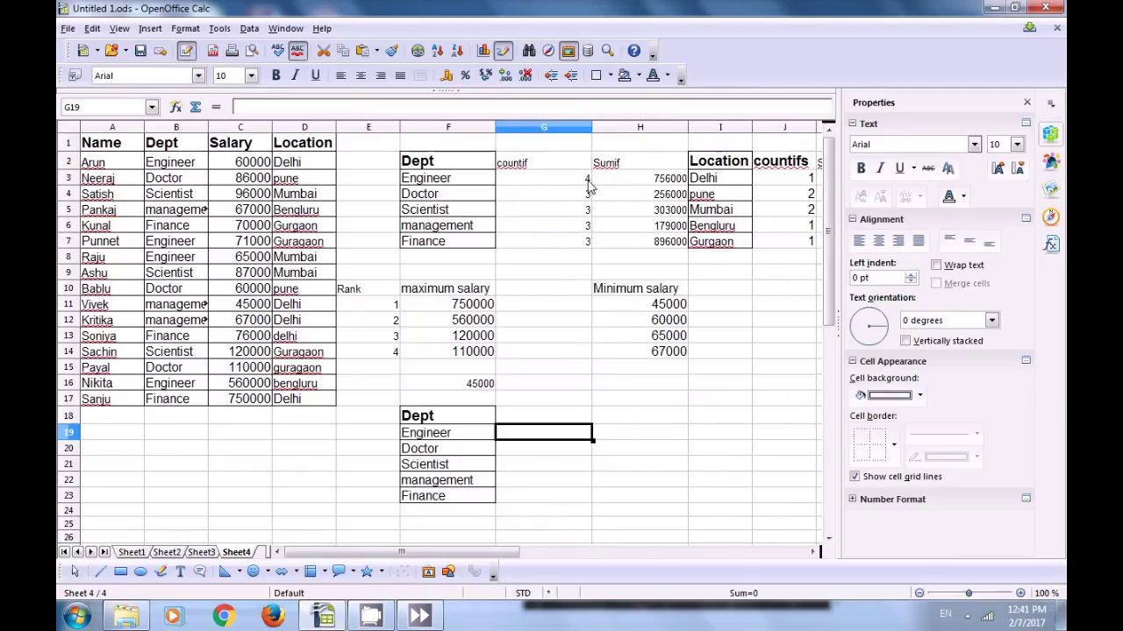
pyautogui.click(541, 417)
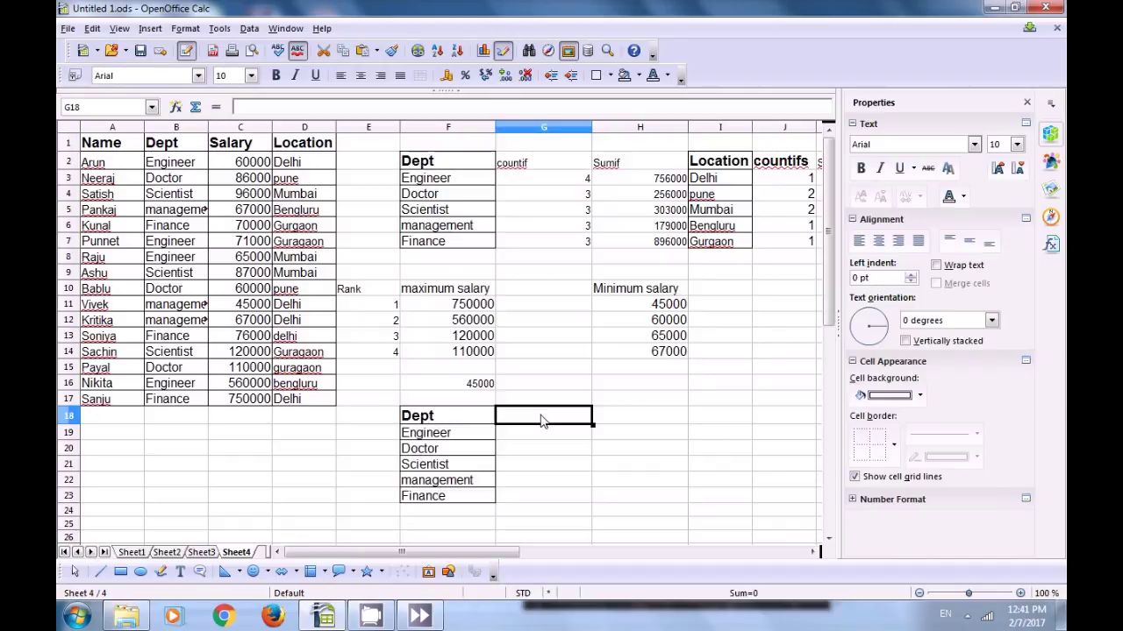
pyautogui.write('av')
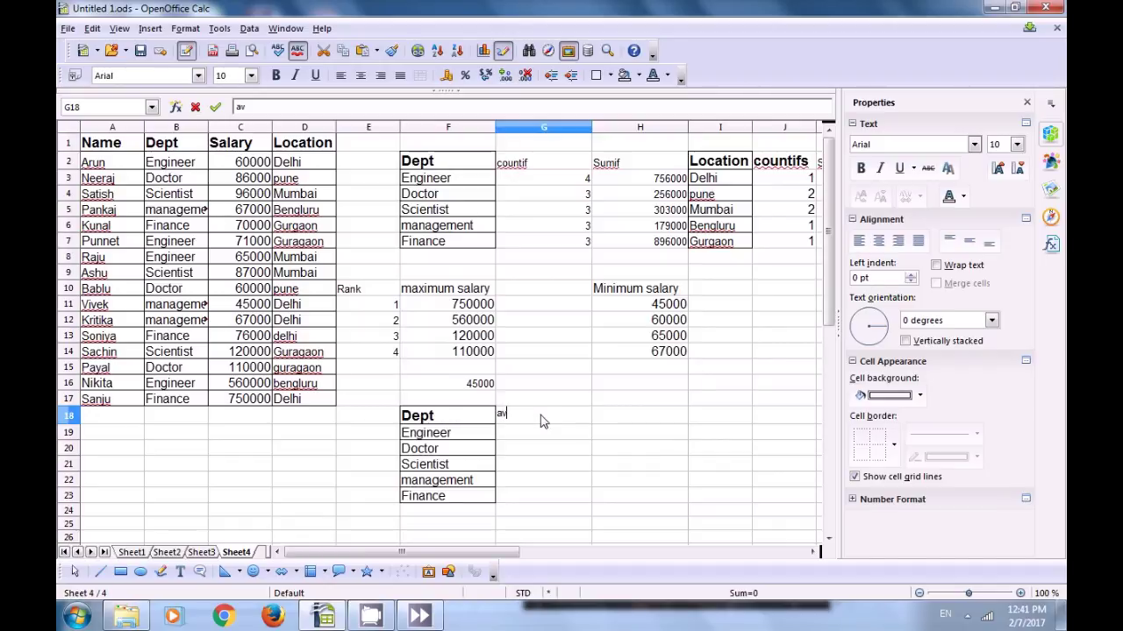
pyautogui.write('erageif')
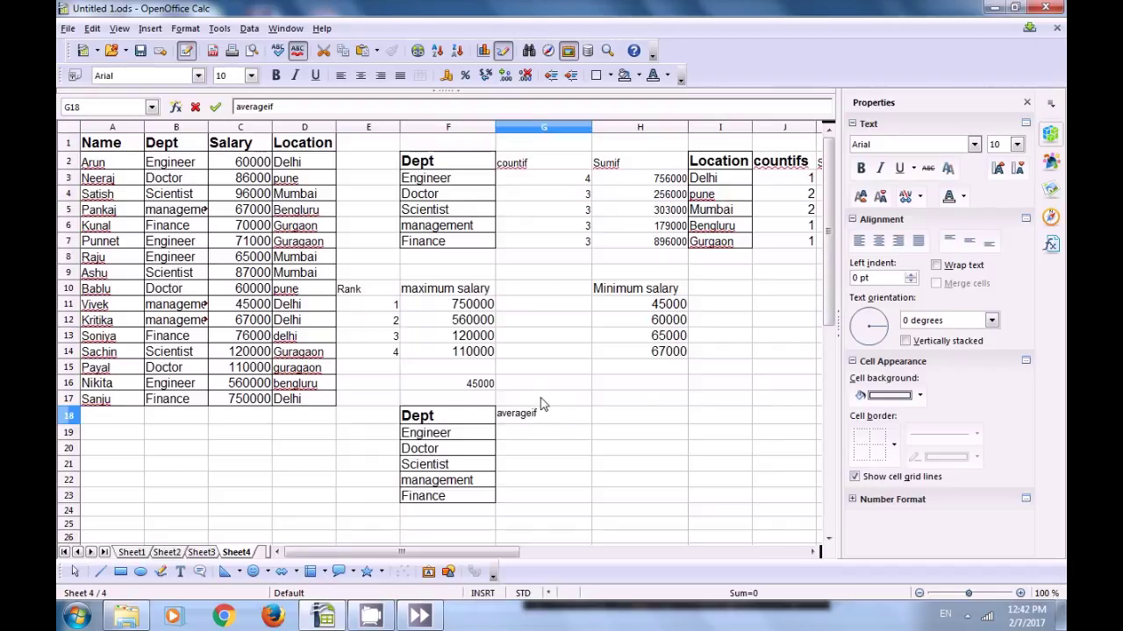
pyautogui.click(552, 438)
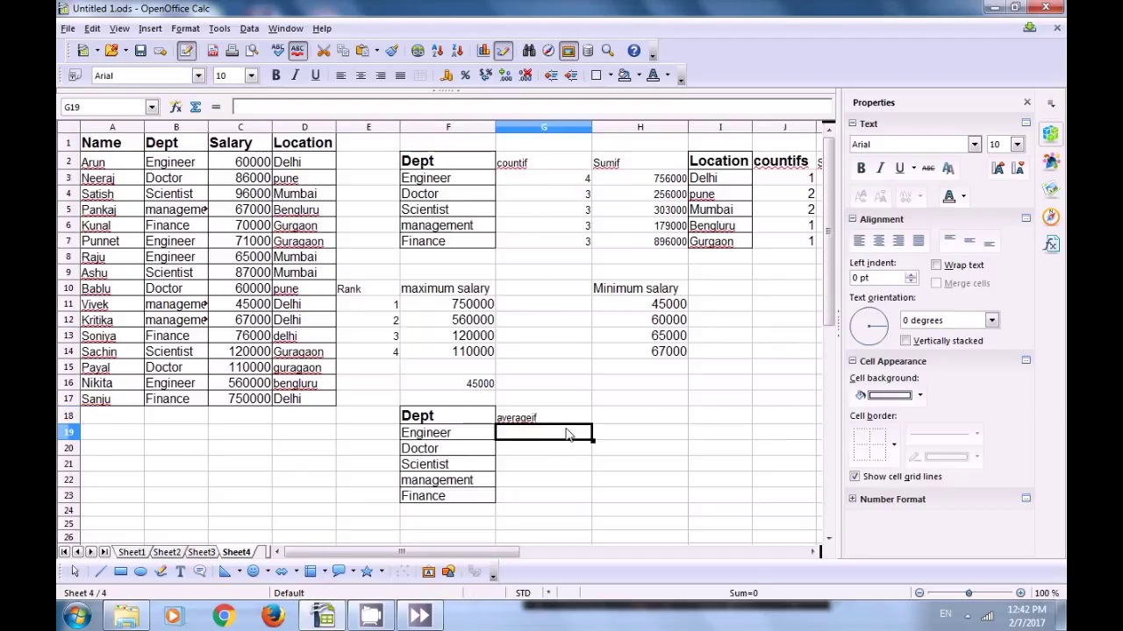
pyautogui.click(550, 422)
pyautogui.press('Delete')
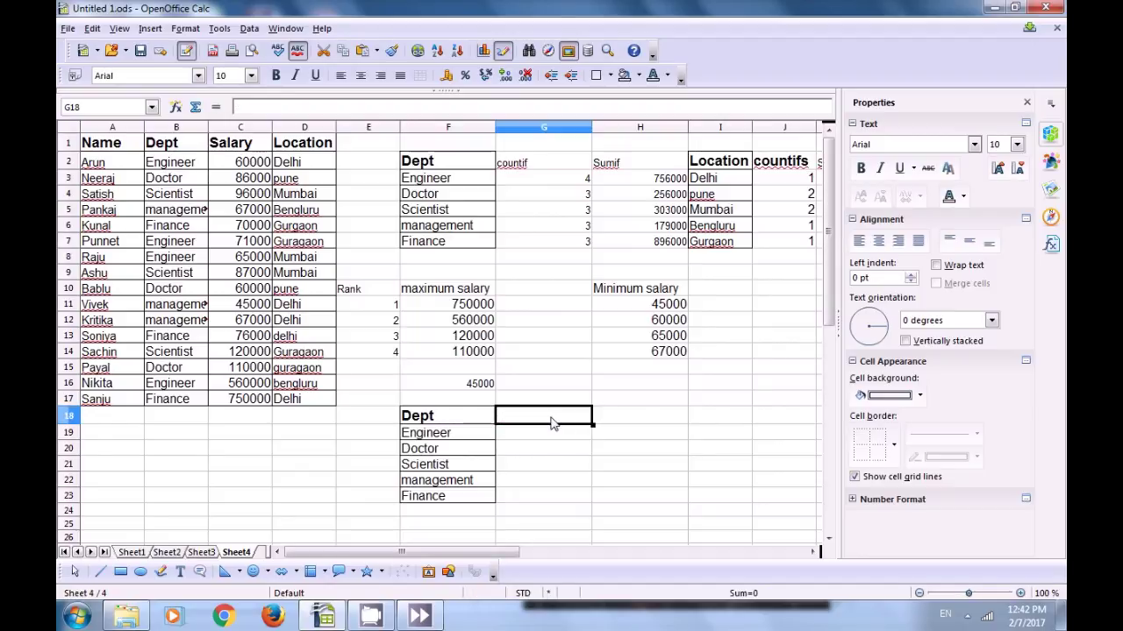
# Enter averageif as the heading in G18, beside the copied Dept heading.
pyautogui.write('ave')
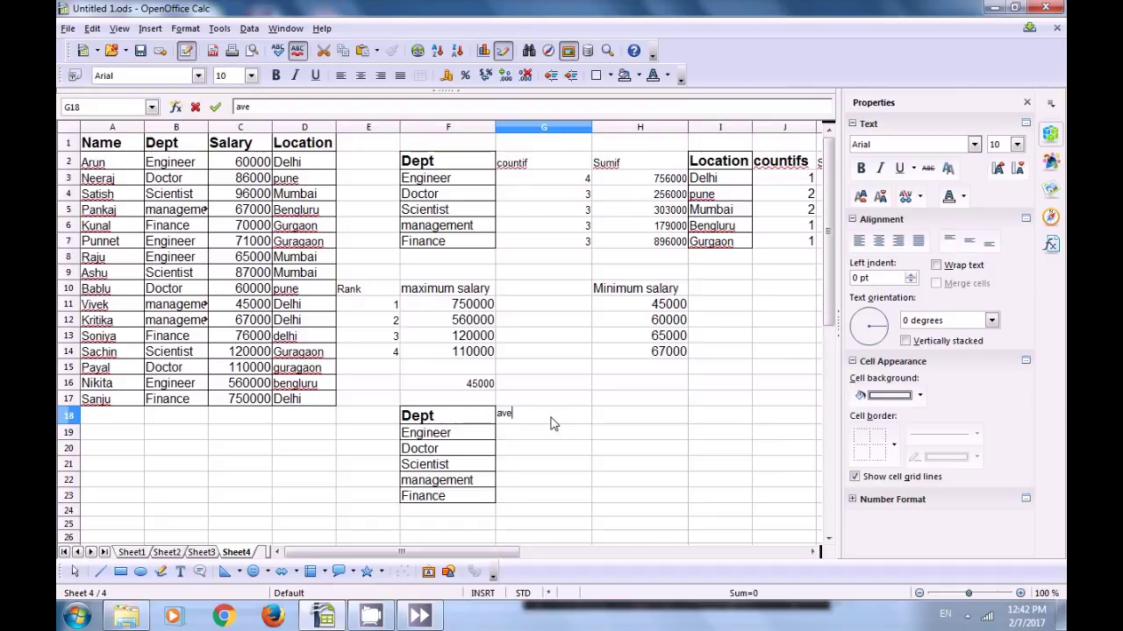
pyautogui.write('rageif')
pyautogui.click(516, 435)
# Enter =AVERAGEIF(B2:B17;F19;C2:C17) in G19 to average the Engineer salaries.
pyautogui.write('=')
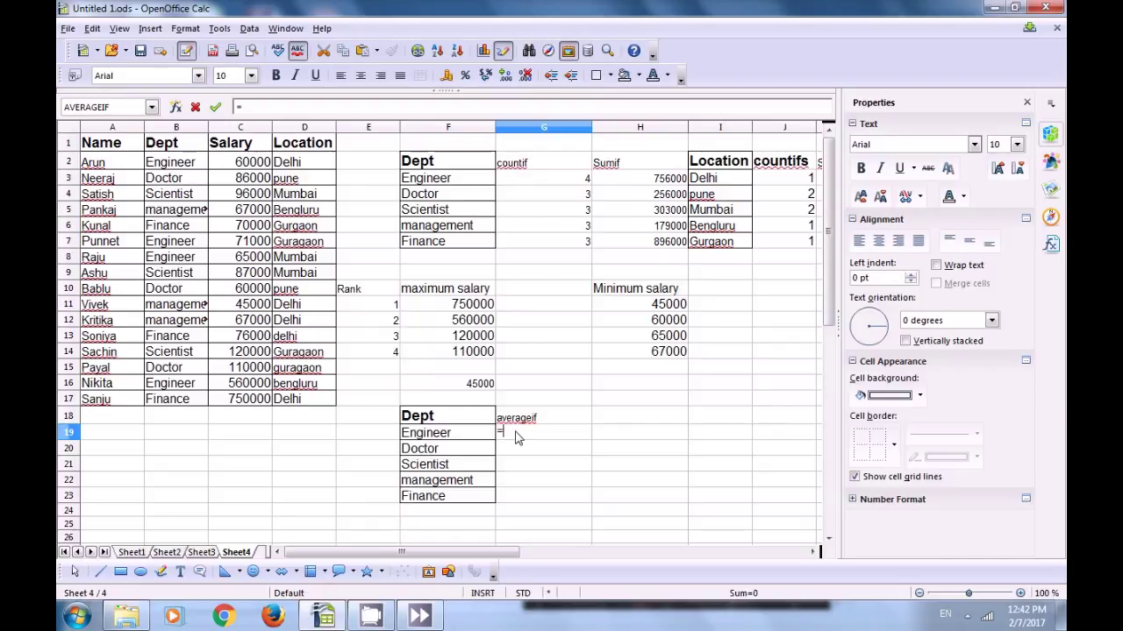
pyautogui.write('ave')
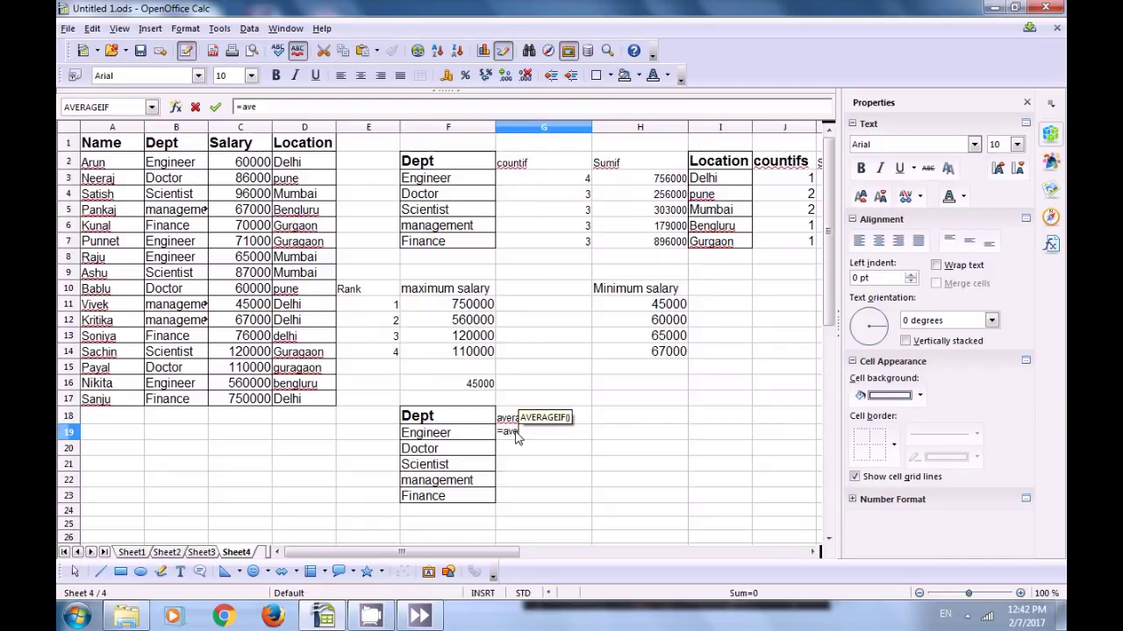
pyautogui.write('rage')
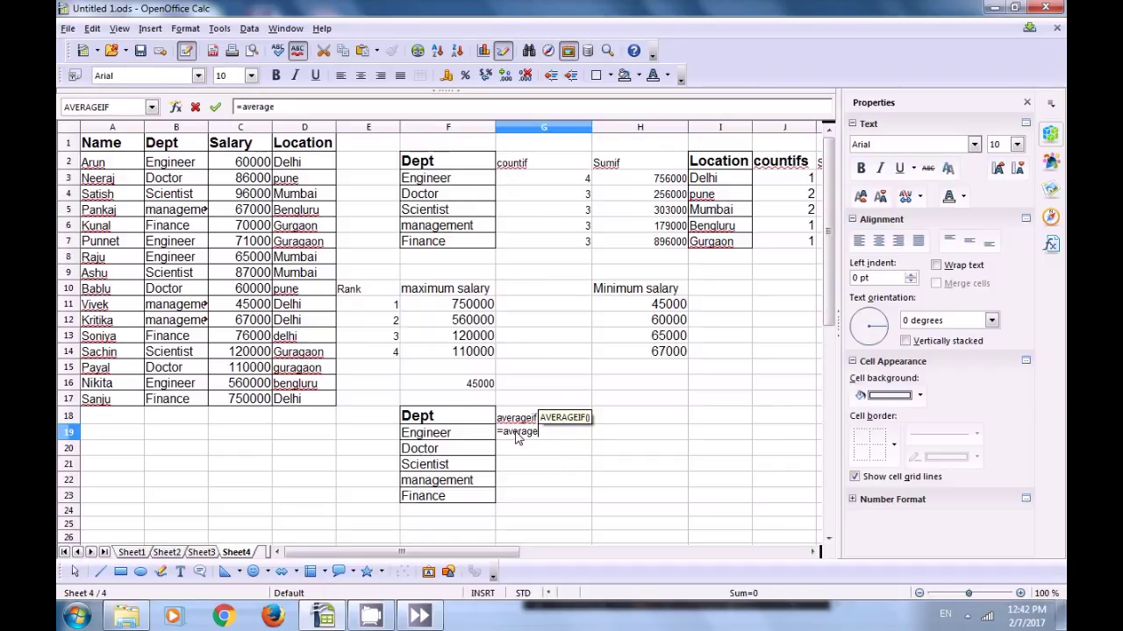
pyautogui.write('if(')
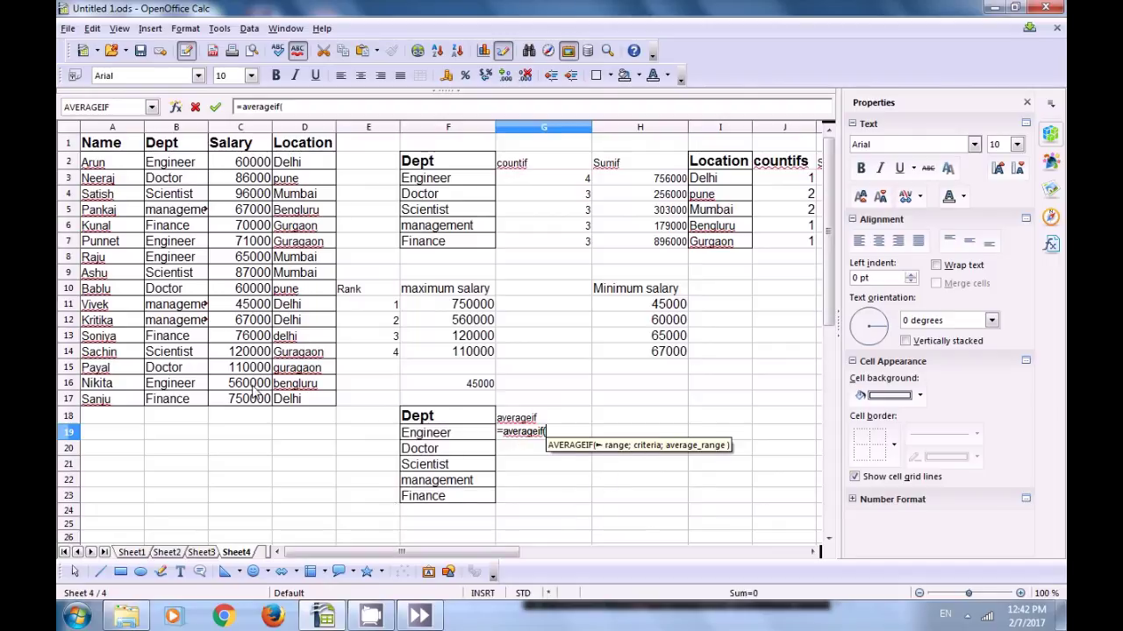
pyautogui.moveTo(174, 163); pyautogui.dragTo(175, 401)
pyautogui.write(';')
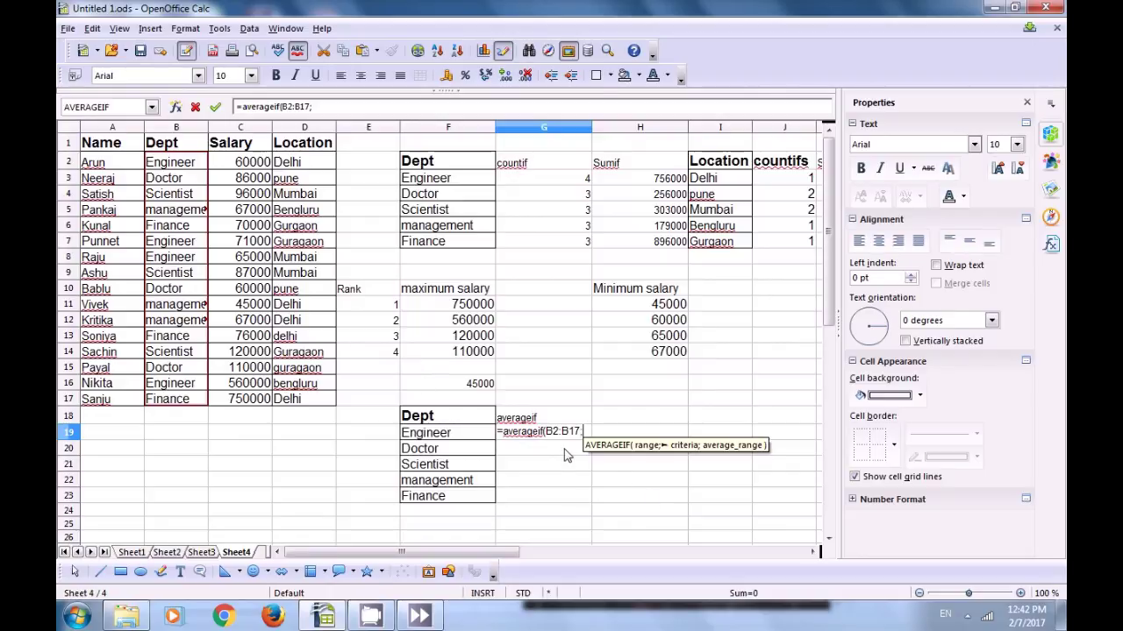
pyautogui.click(441, 443)
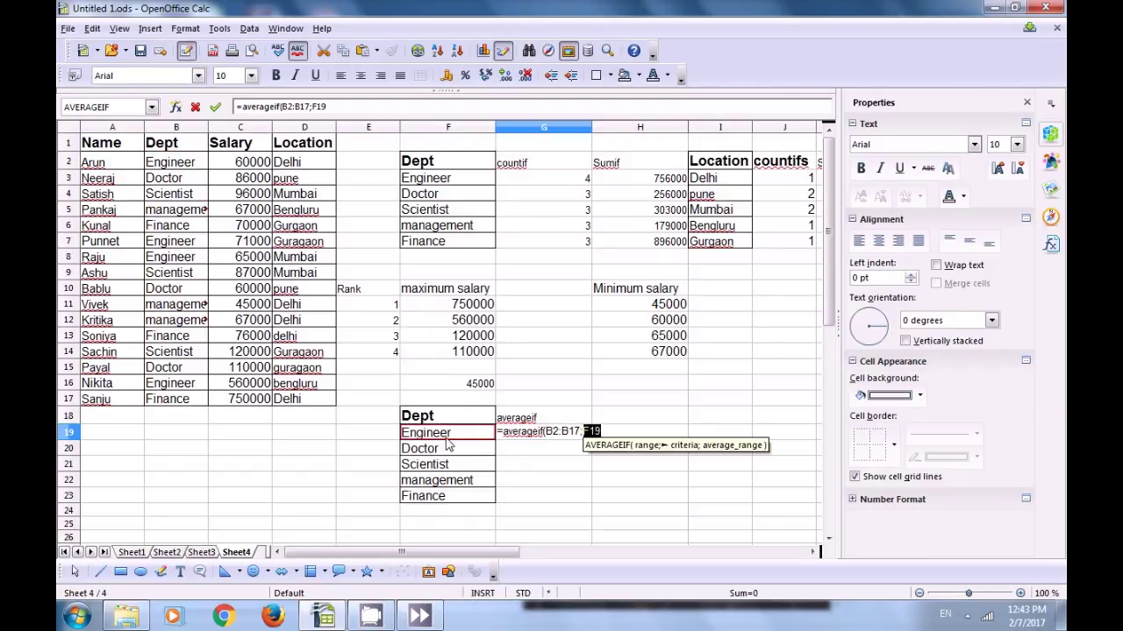
pyautogui.write(';')
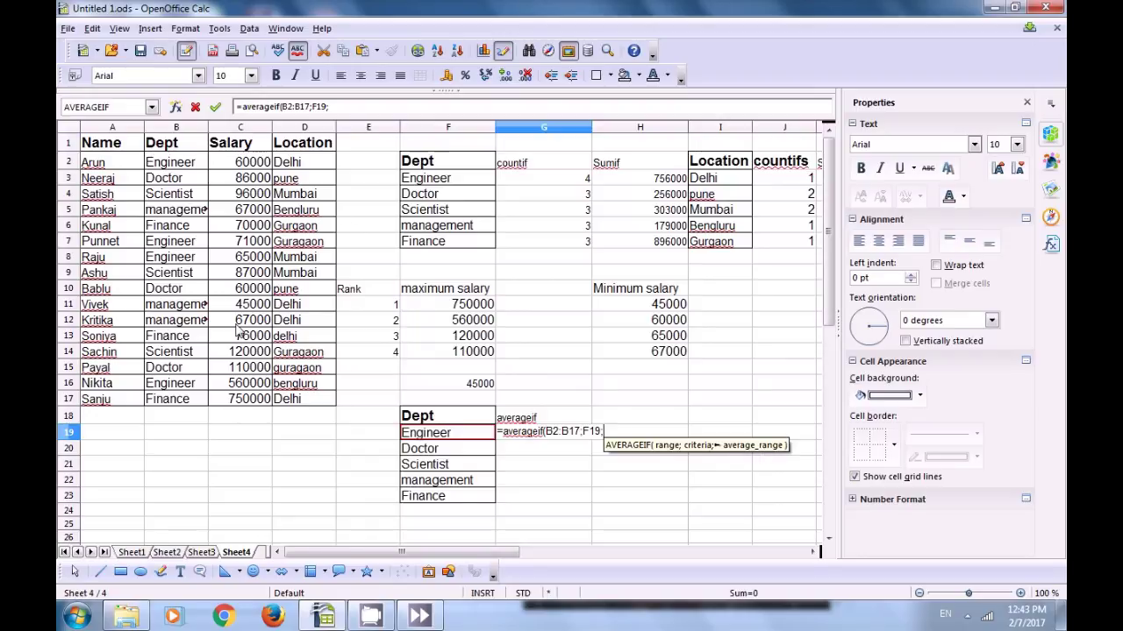
pyautogui.moveTo(242, 166); pyautogui.dragTo(243, 406)
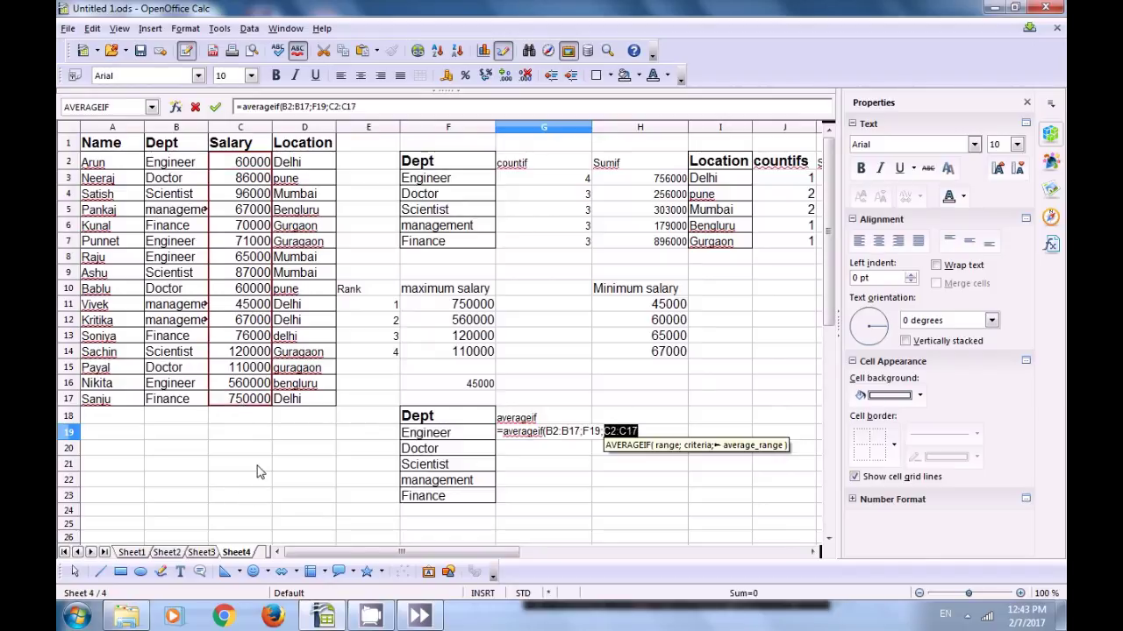
pyautogui.write(')')
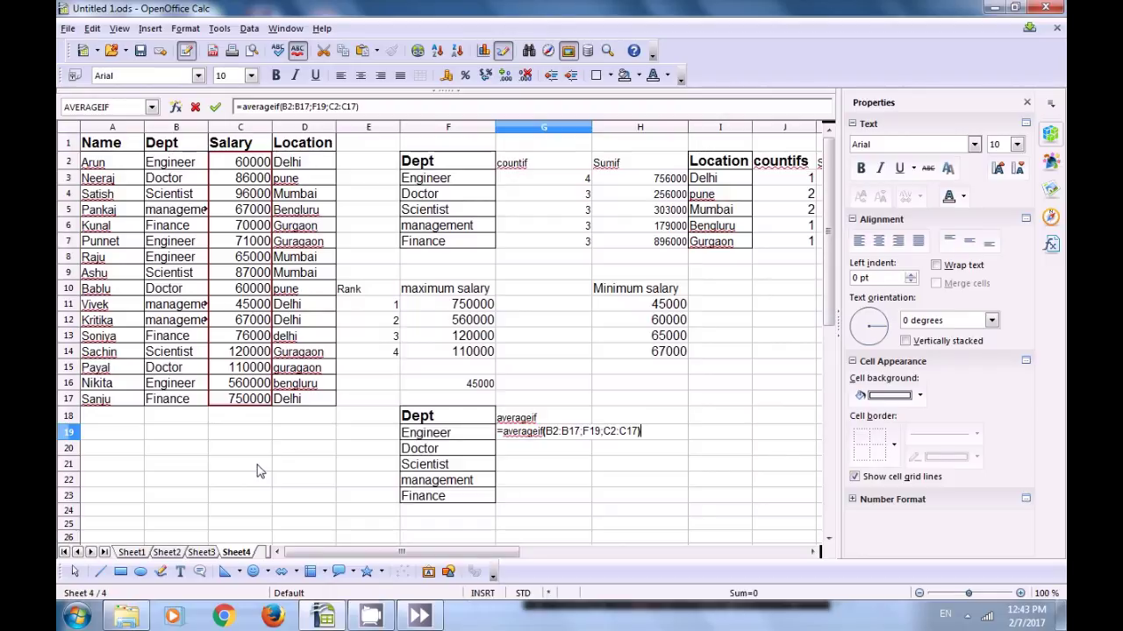
pyautogui.press('Return')
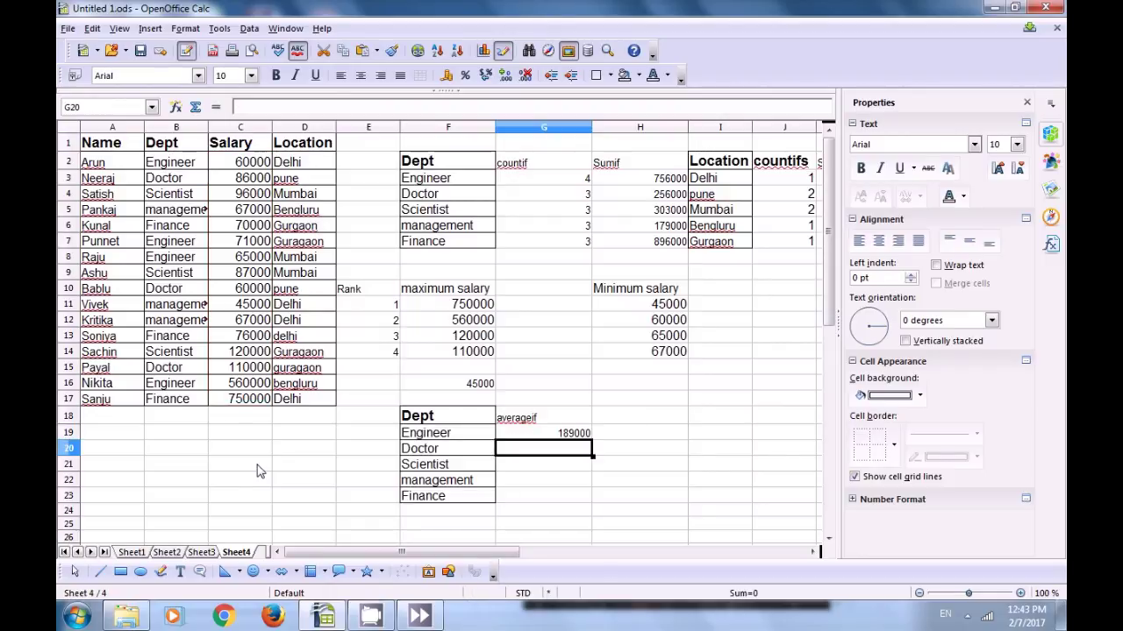
# Check the AVERAGEIF formula in G19 against its criterion in F19 and the Engineer rows of the employee table.
pyautogui.click(537, 437)
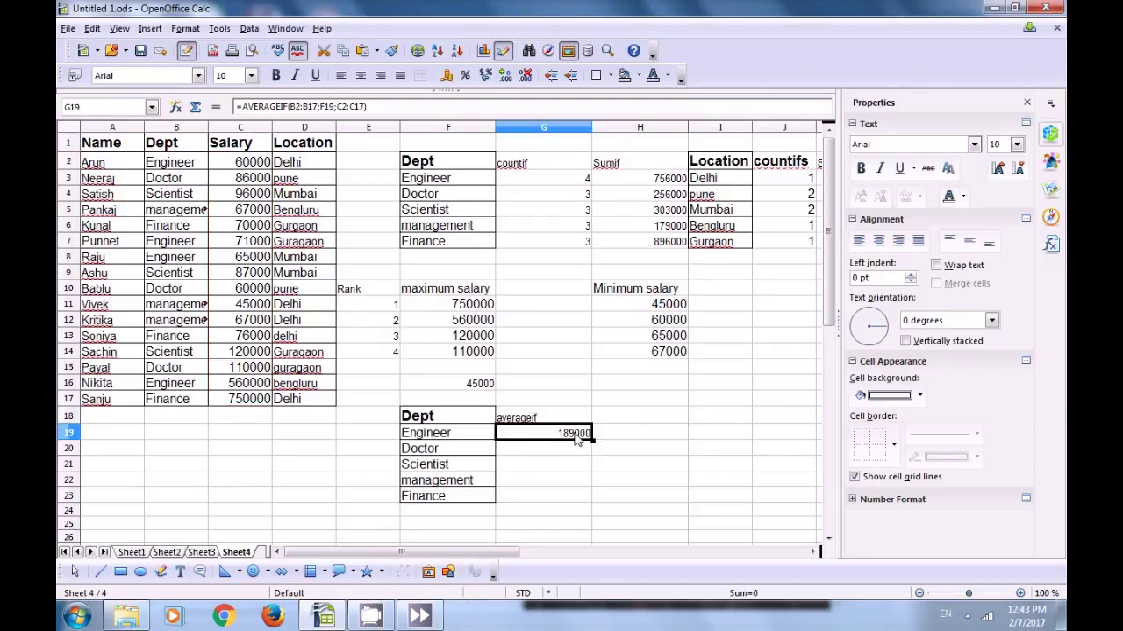
pyautogui.click(426, 439)
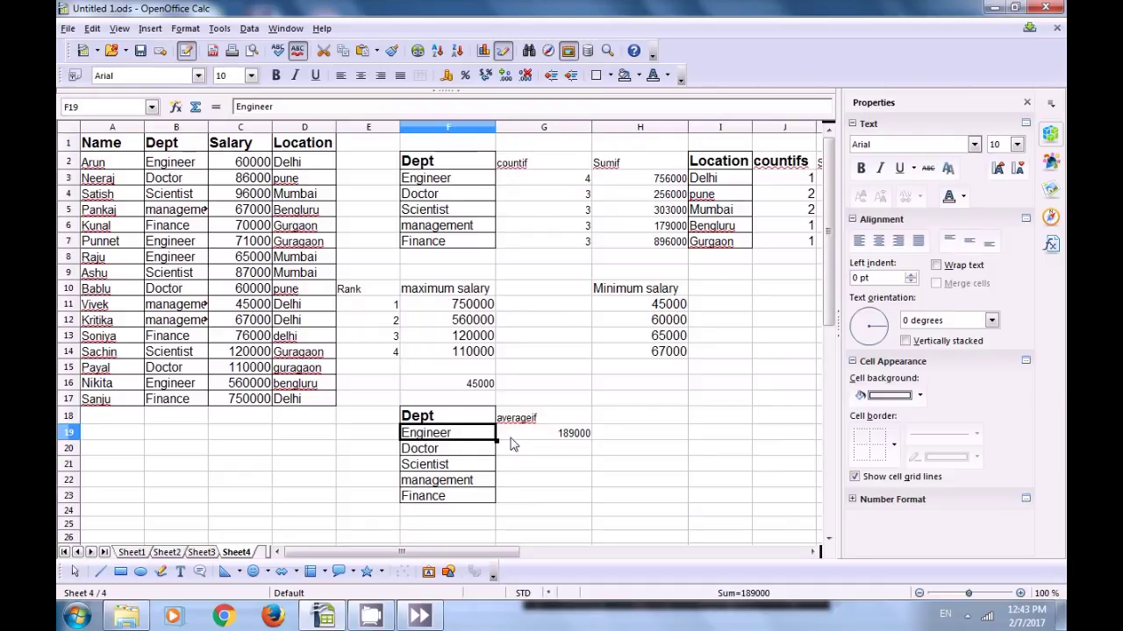
pyautogui.click(516, 442)
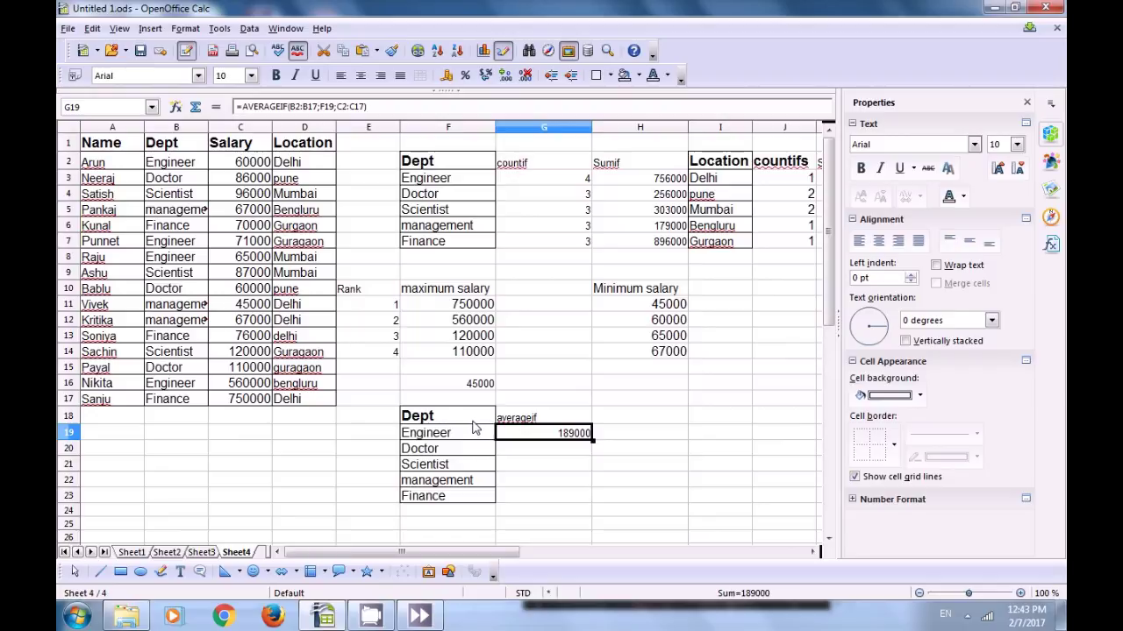
pyautogui.click(180, 389)
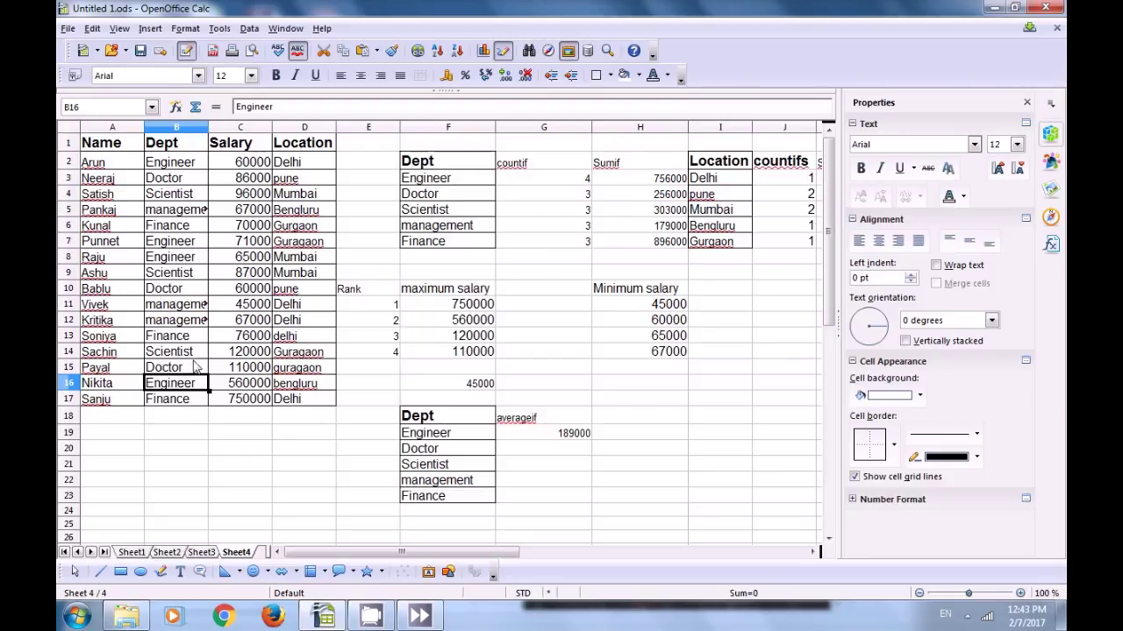
pyautogui.click(175, 258)
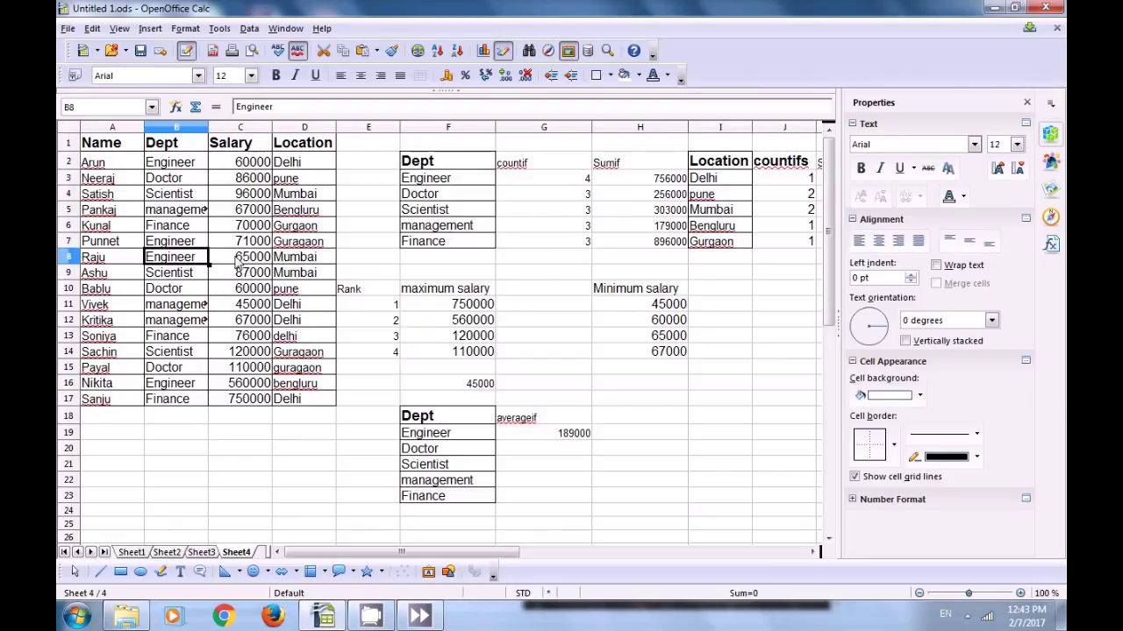
pyautogui.click(179, 165)
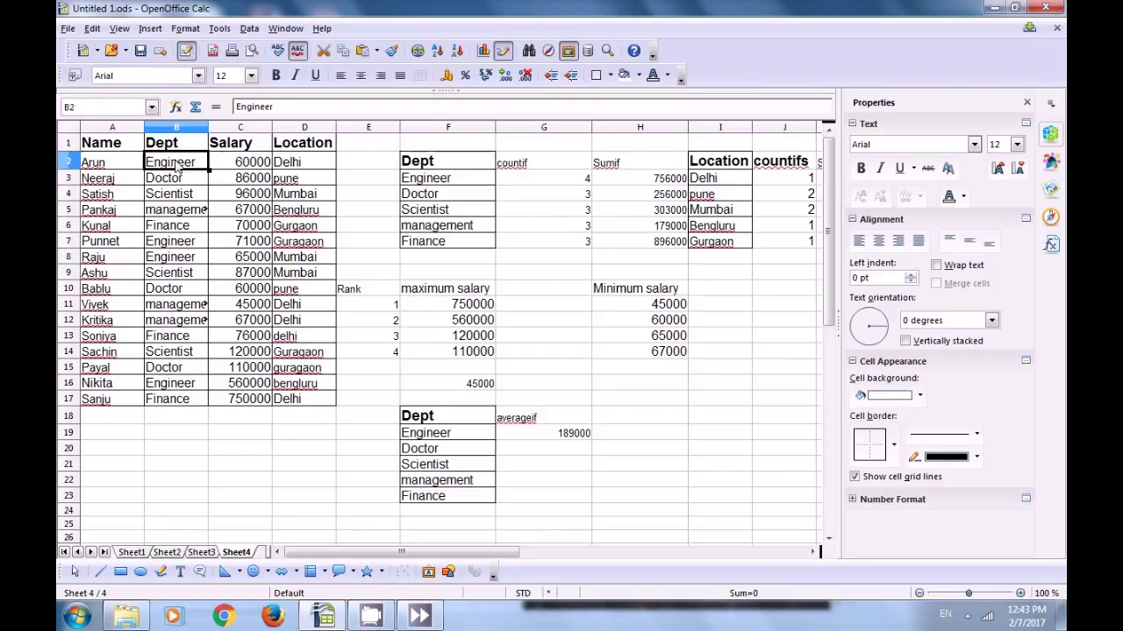
# Fill the AVERAGEIF formula from G19 down to G23 for the remaining departments.
pyautogui.click(561, 435)
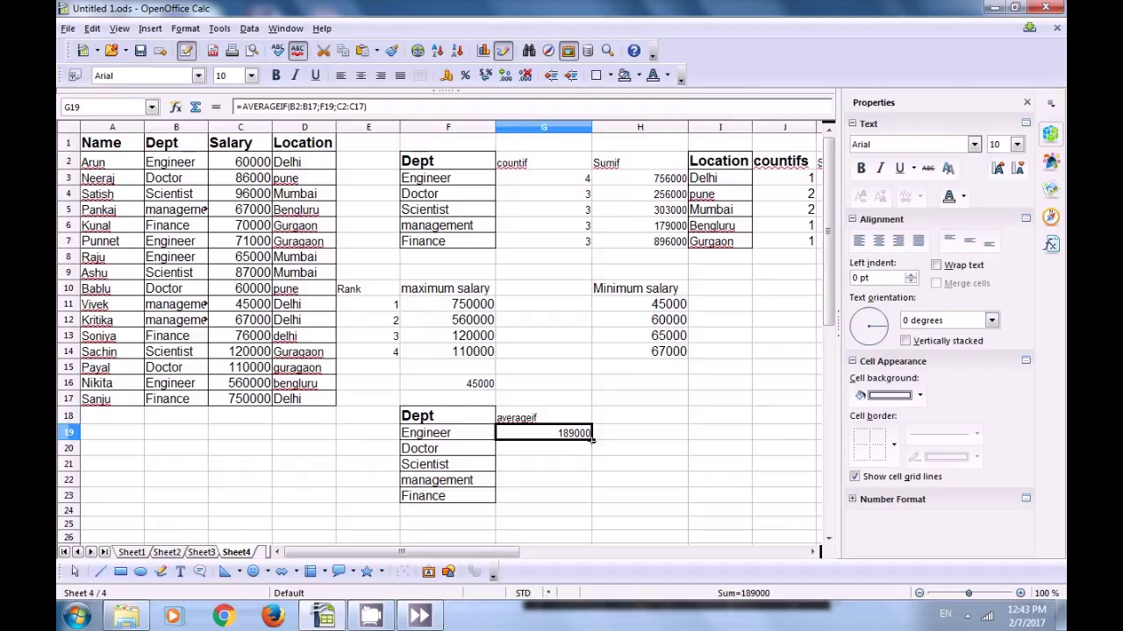
pyautogui.moveTo(592, 442); pyautogui.dragTo(592, 509)
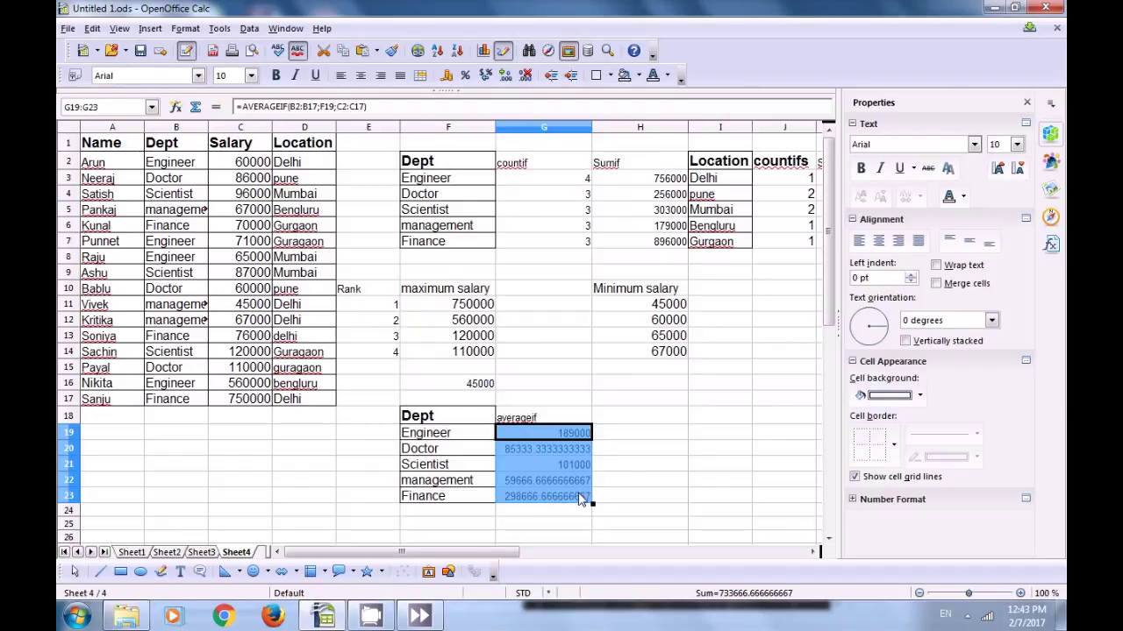
pyautogui.click(660, 467)
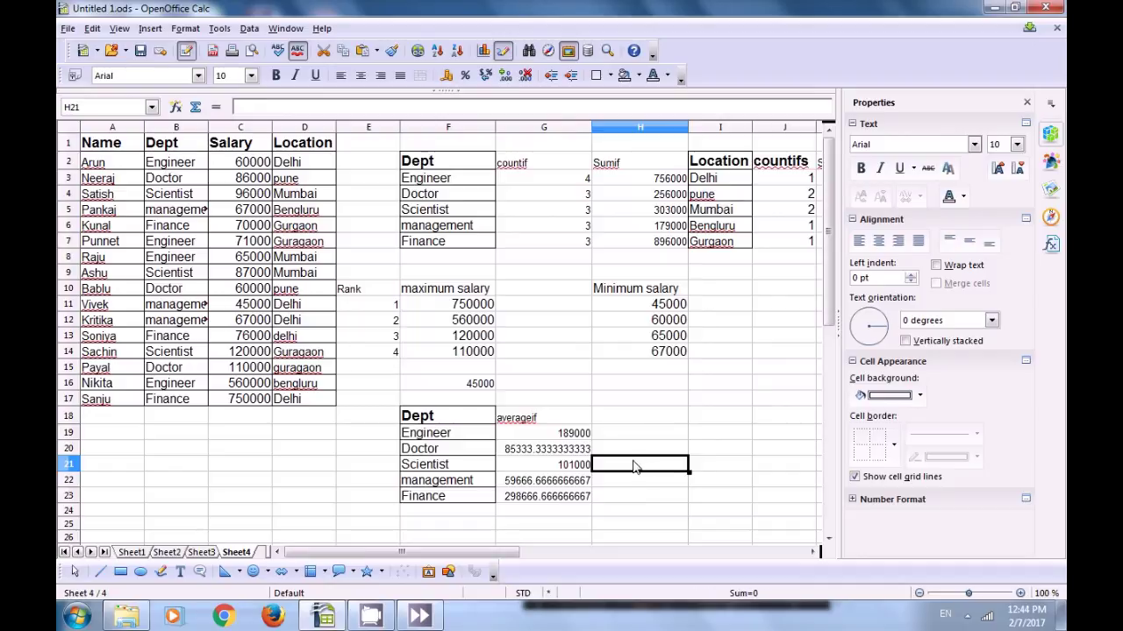
# Review the filled AVERAGEIF formulas in G20 and G21 against the Doctor and Scientist departments.
pyautogui.click(419, 453)
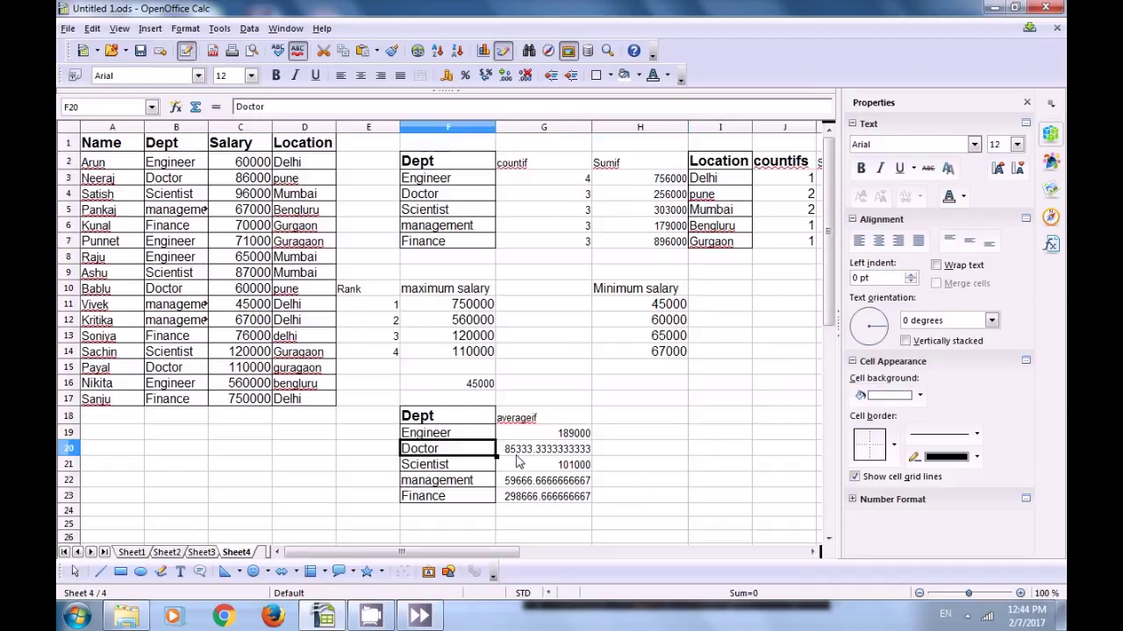
pyautogui.click(540, 452)
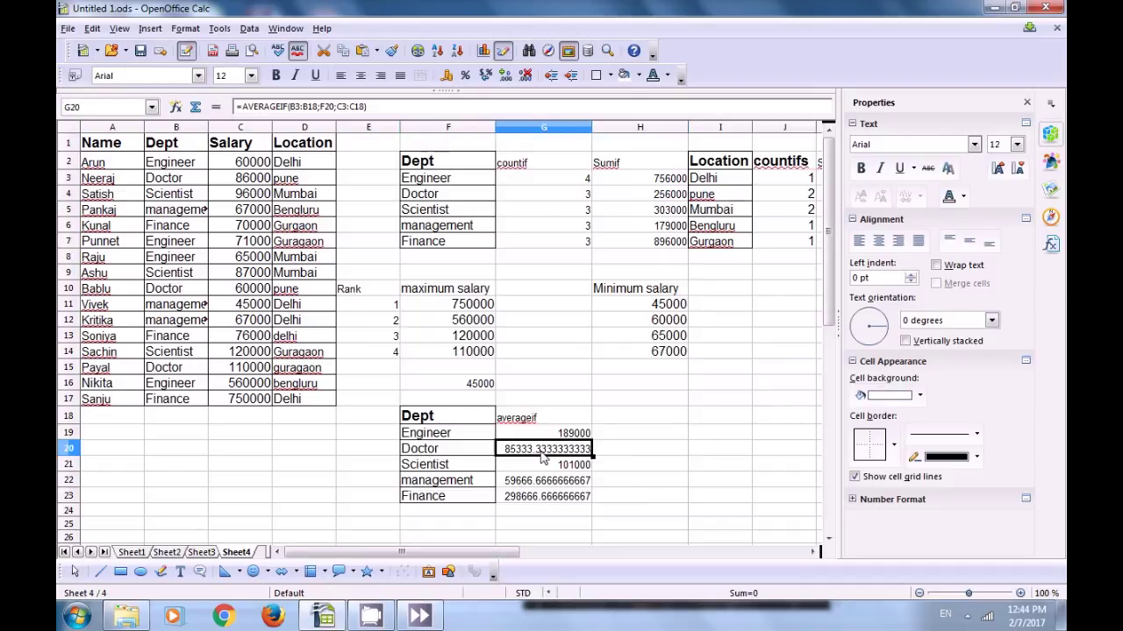
pyautogui.click(431, 467)
pyautogui.click(555, 465)
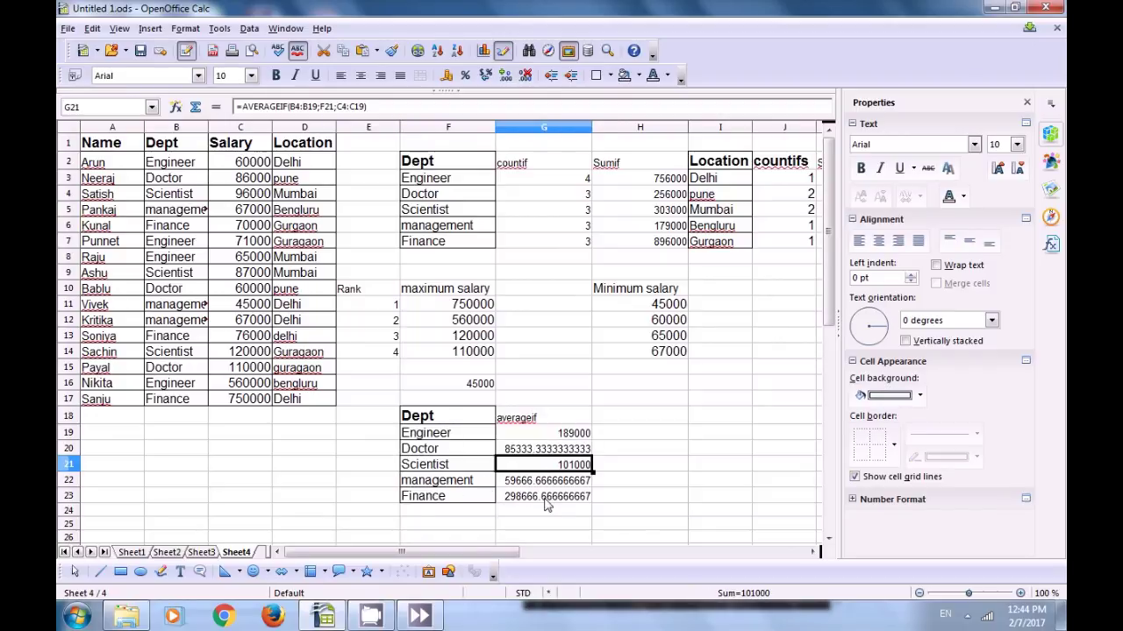
# Save the spreadsheet, and copy the Location heading with the first five locations from D1:D6 to H18:H23.
pyautogui.click(666, 475)
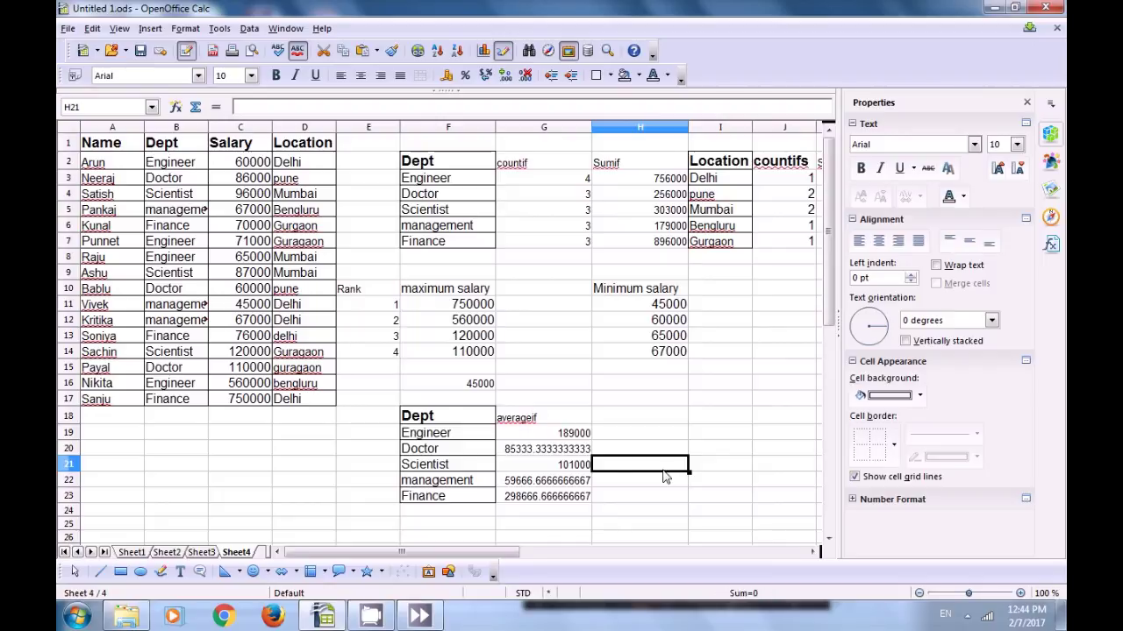
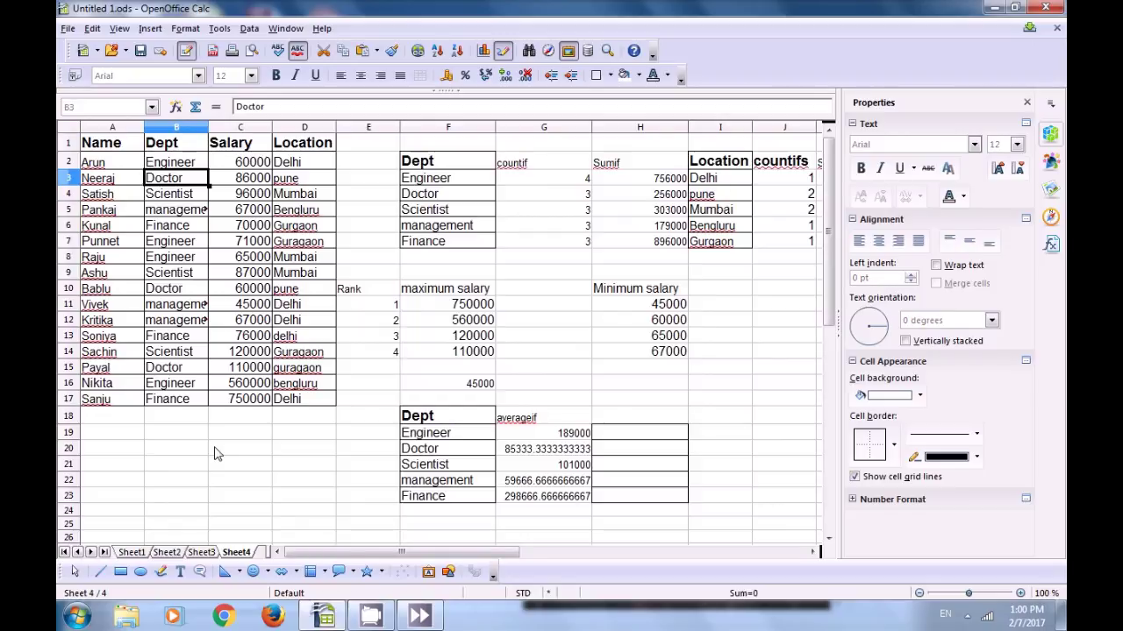
pyautogui.hotkey('ctrl', 's')
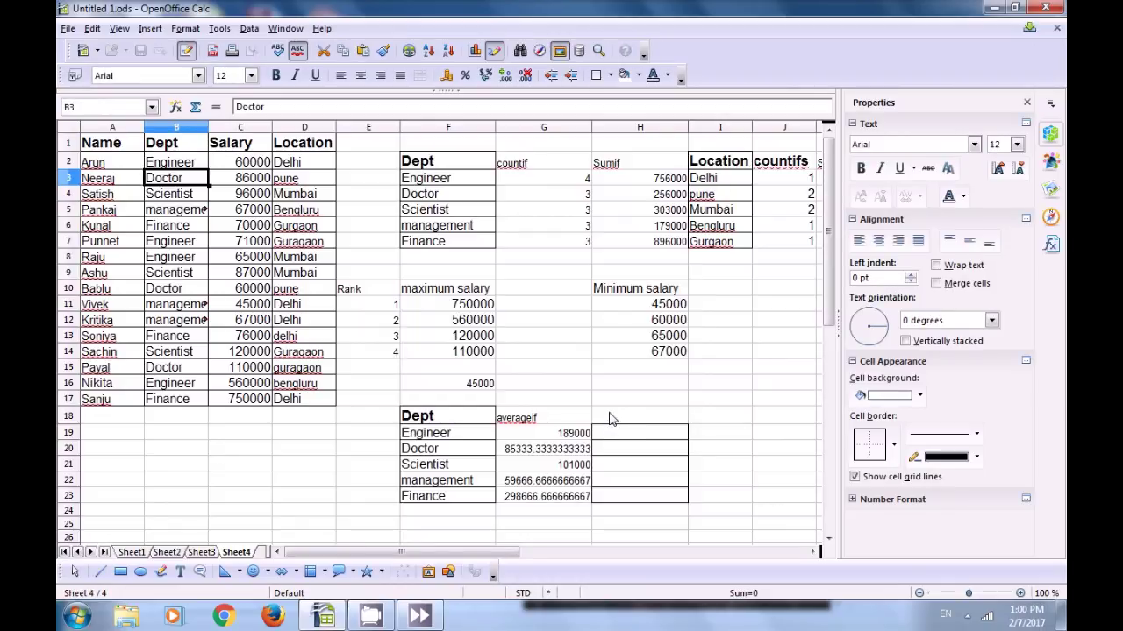
pyautogui.click(612, 416)
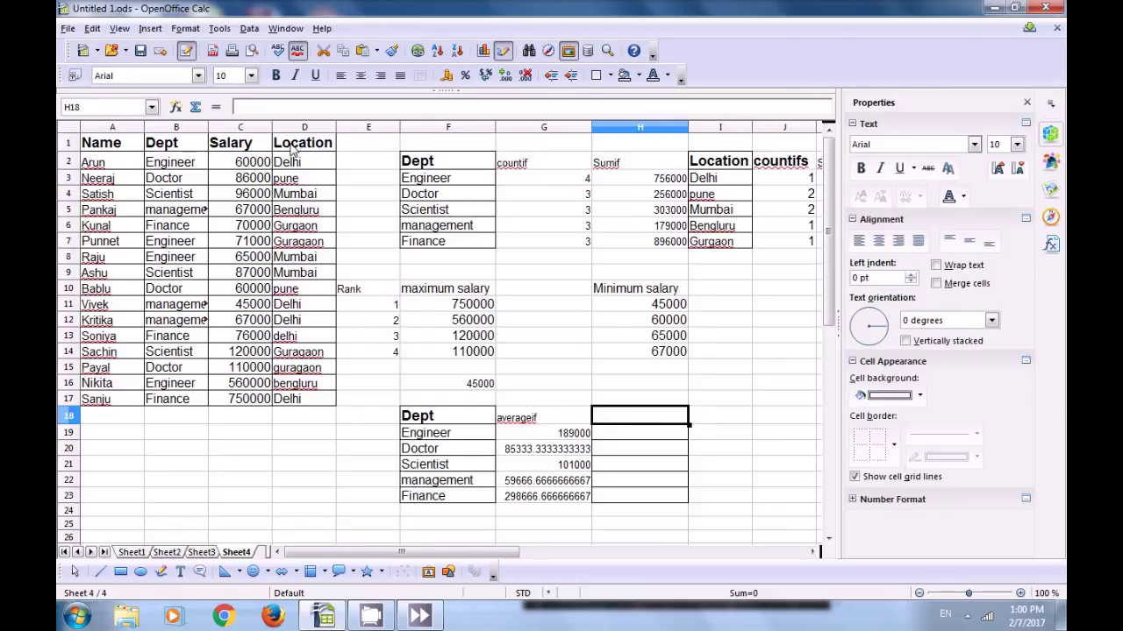
pyautogui.moveTo(294, 146); pyautogui.dragTo(307, 230)
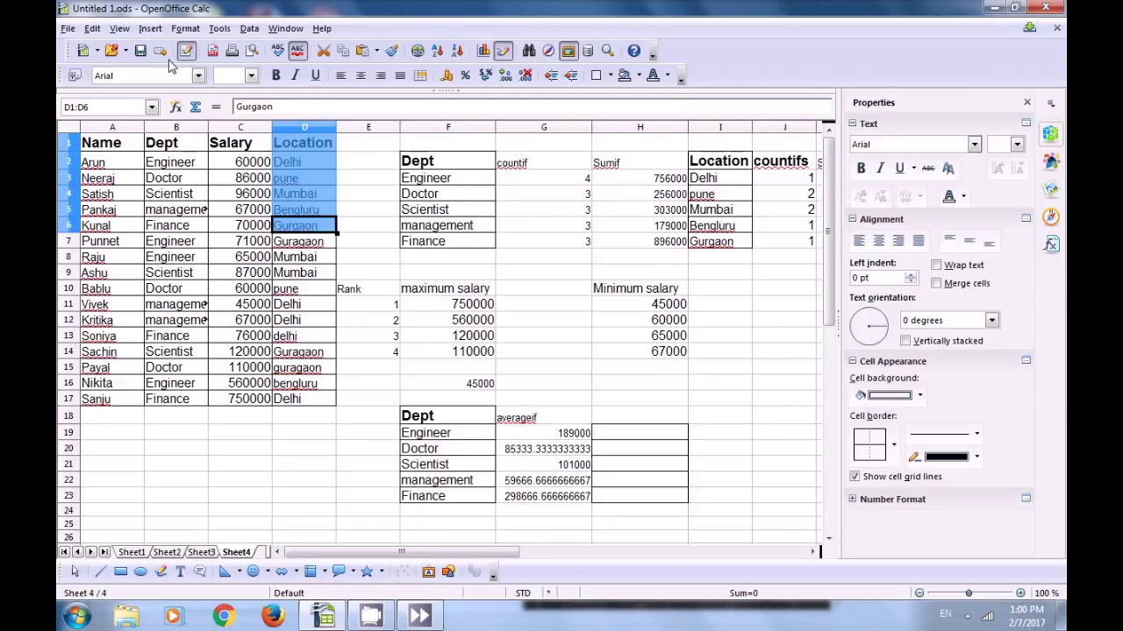
pyautogui.click(93, 28)
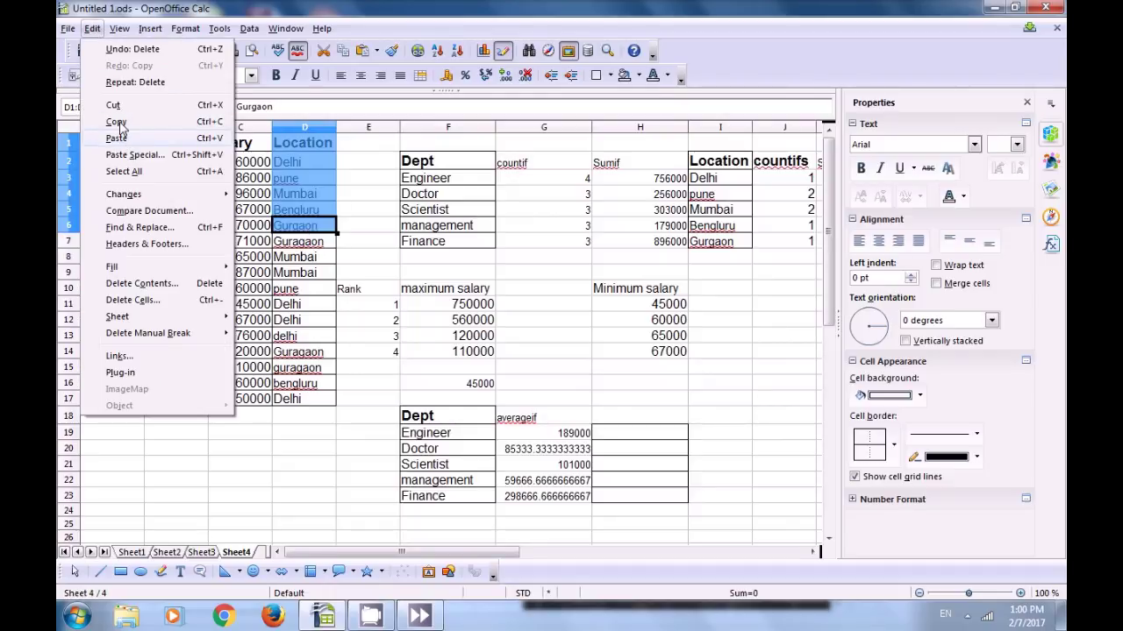
pyautogui.click(120, 128)
pyautogui.click(614, 418)
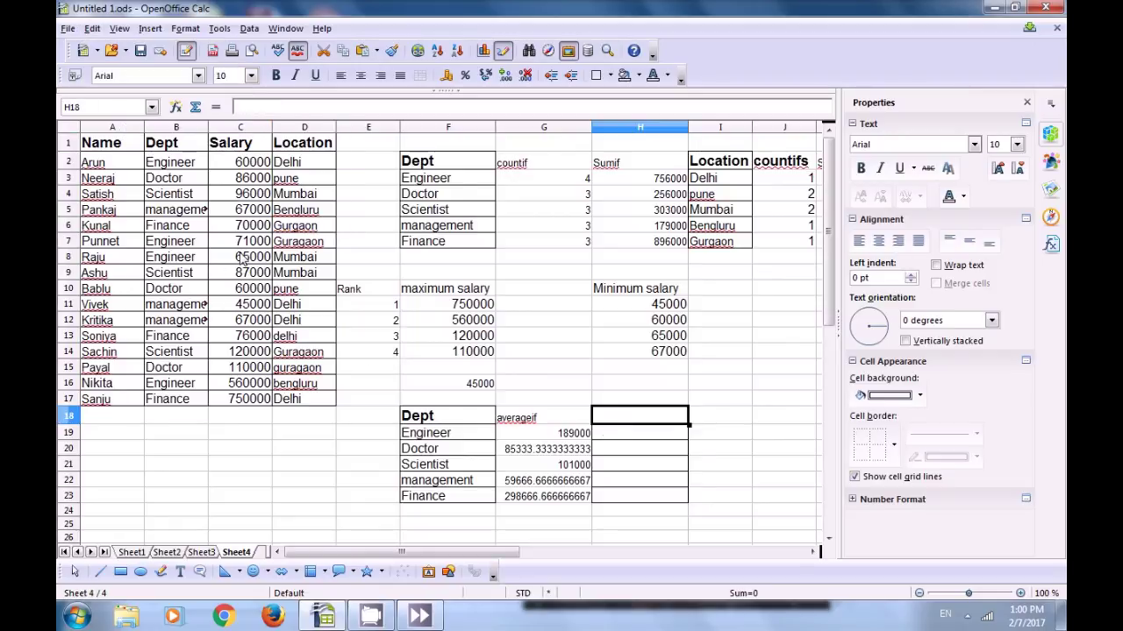
pyautogui.click(92, 28)
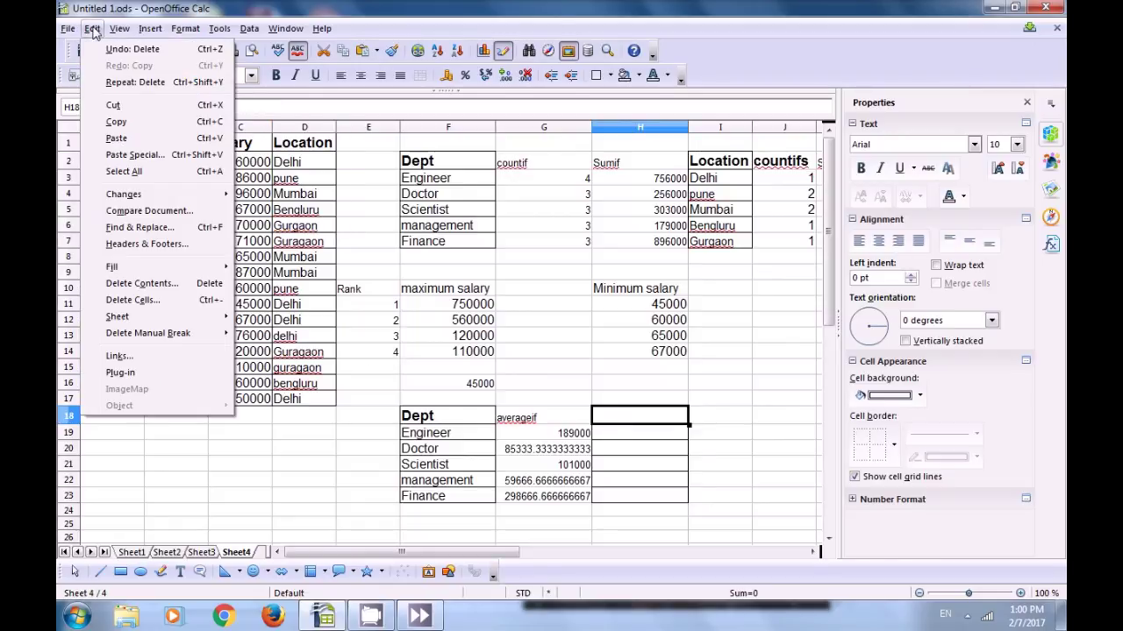
pyautogui.click(119, 139)
pyautogui.click(575, 527)
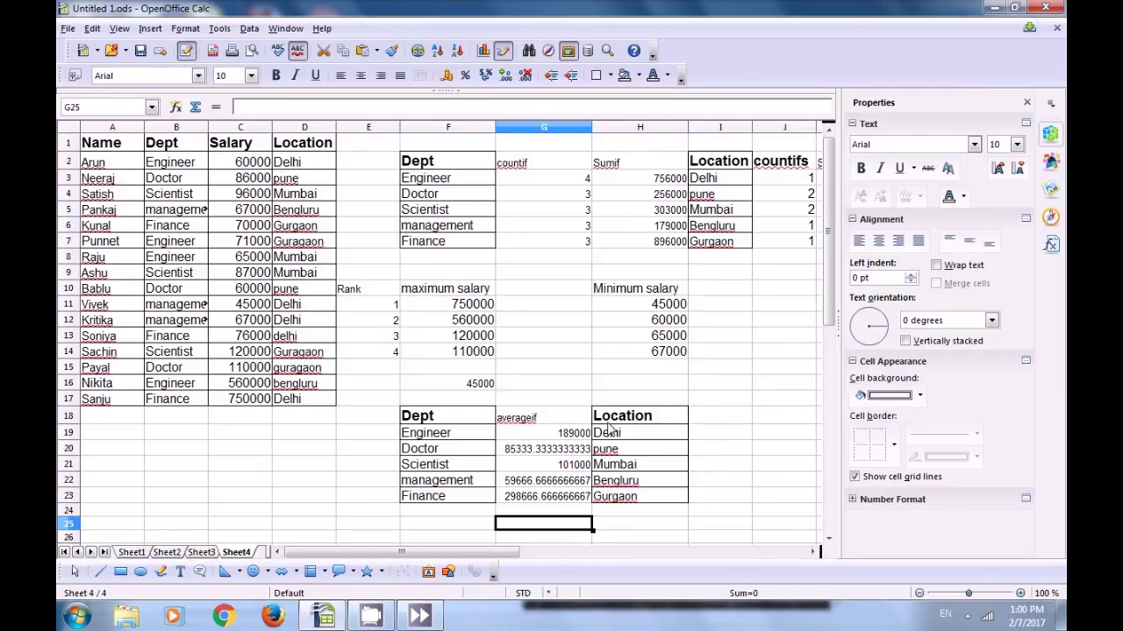
# Enter the heading averageifs in I18, beside the copied Location heading.
pyautogui.click(719, 421)
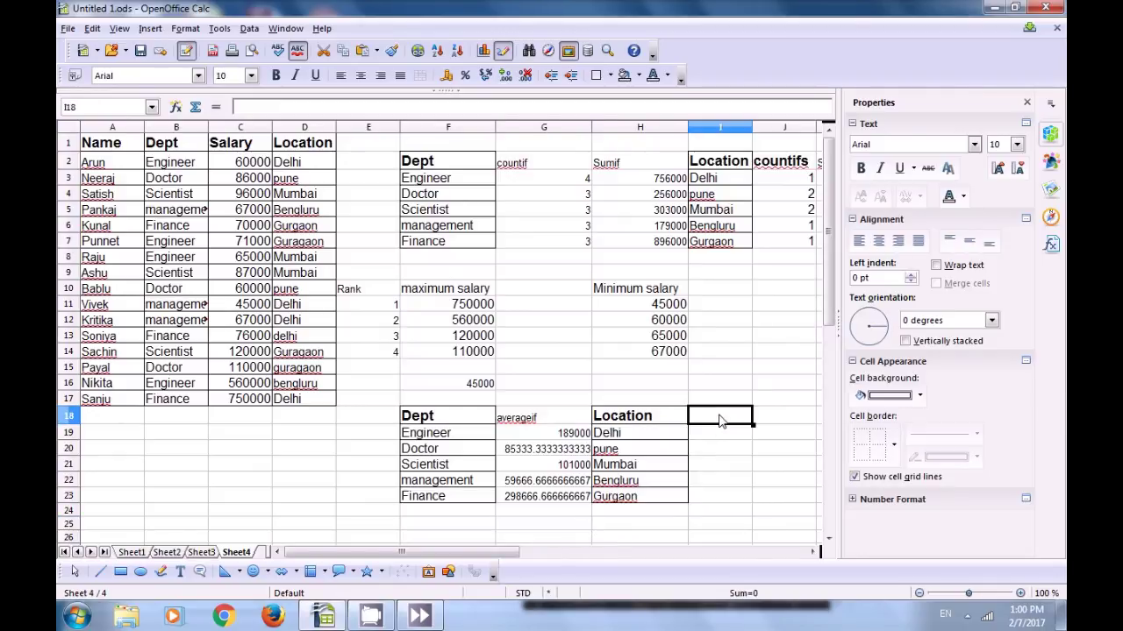
pyautogui.write('av')
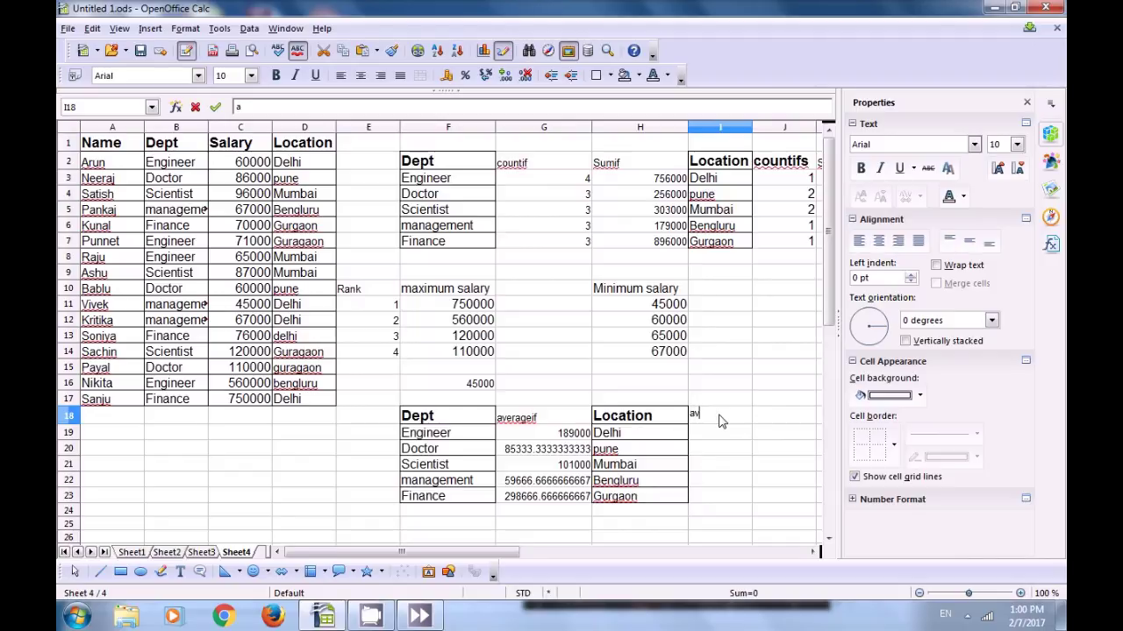
pyautogui.write('erag')
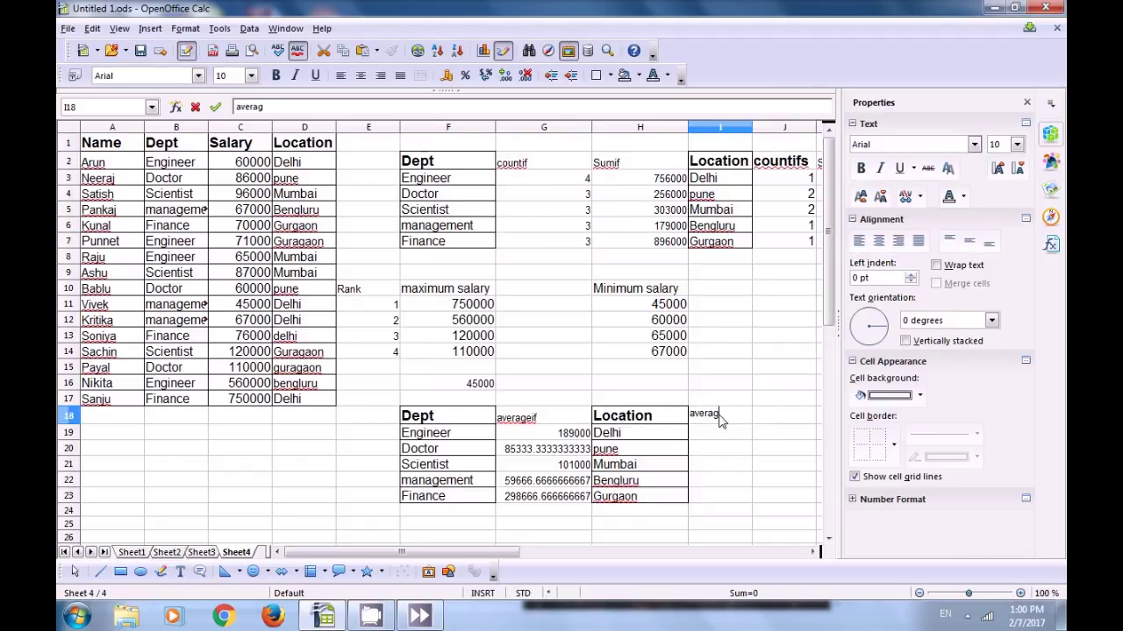
pyautogui.write('eifs')
pyautogui.press('Return')
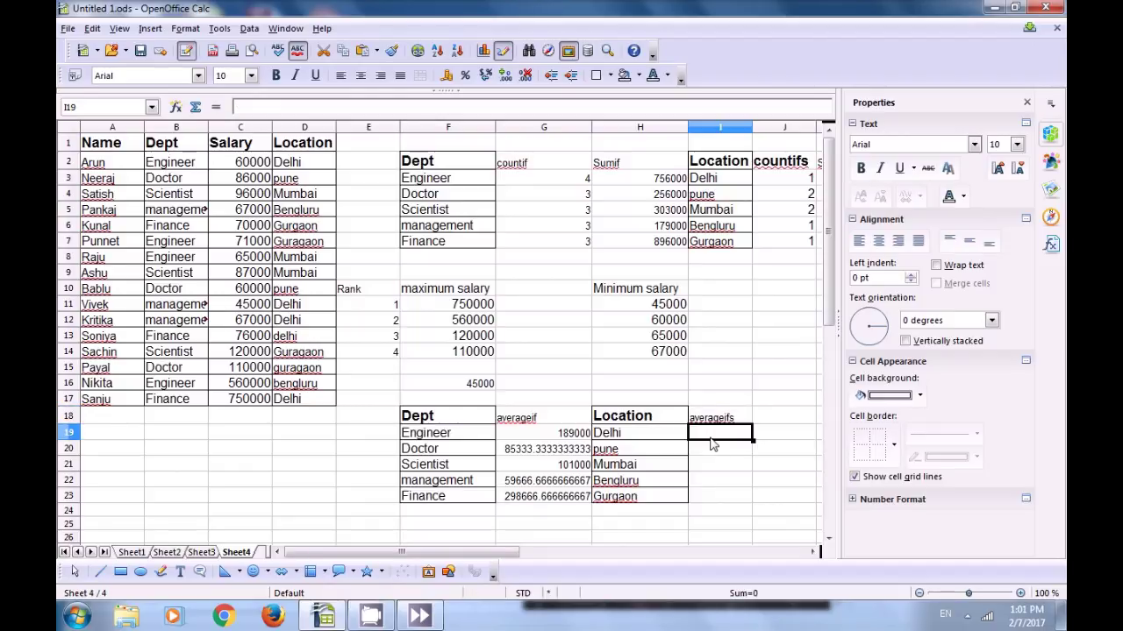
# Start an AVERAGEIFS formula in I19 with the salaries in C2:C17 as the average range.
pyautogui.write('=')
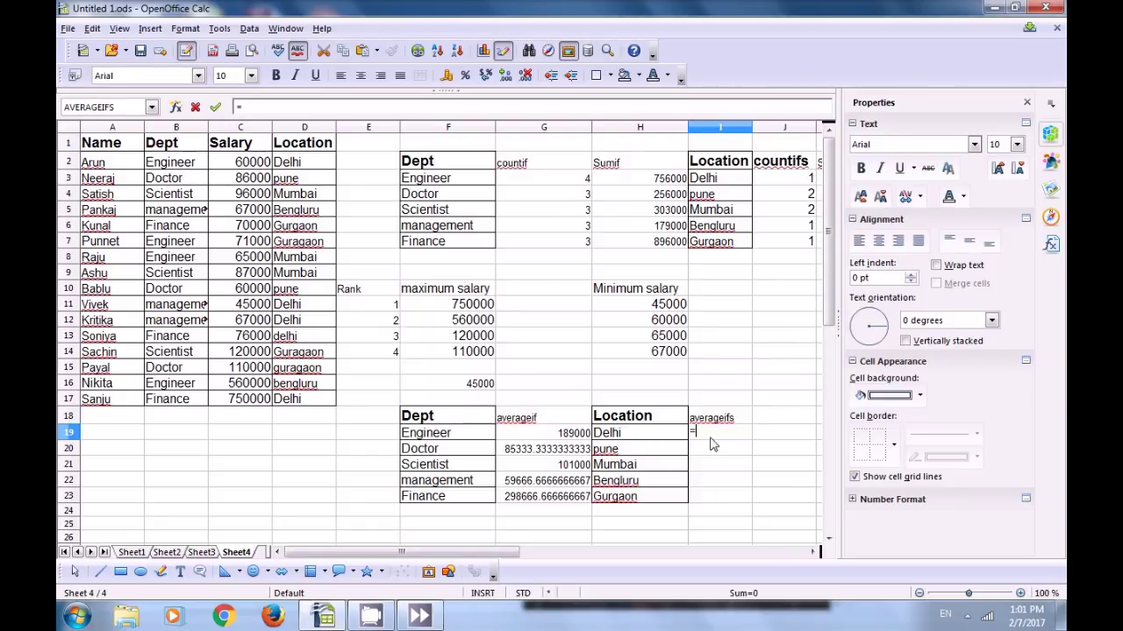
pyautogui.write('aver')
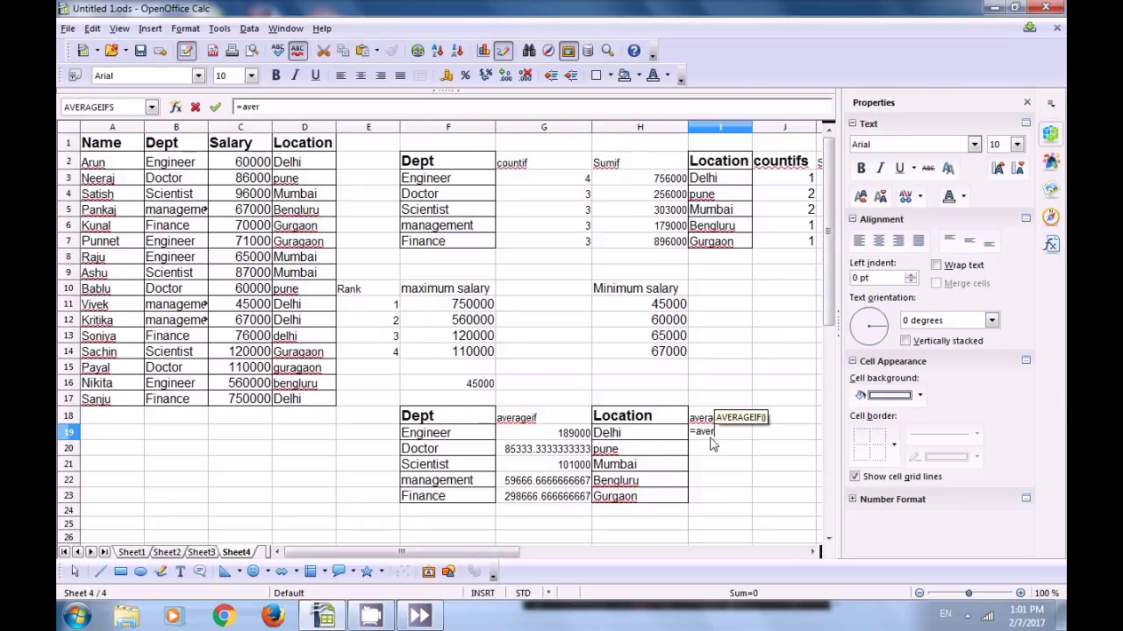
pyautogui.write('a')
pyautogui.write('ge')
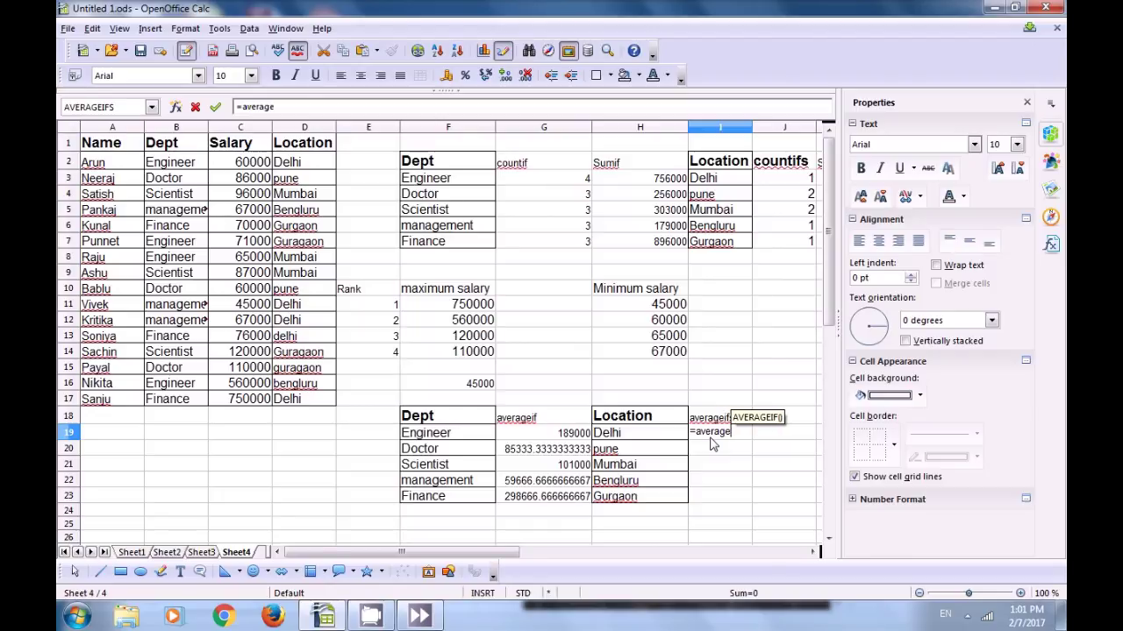
pyautogui.write('ifs')
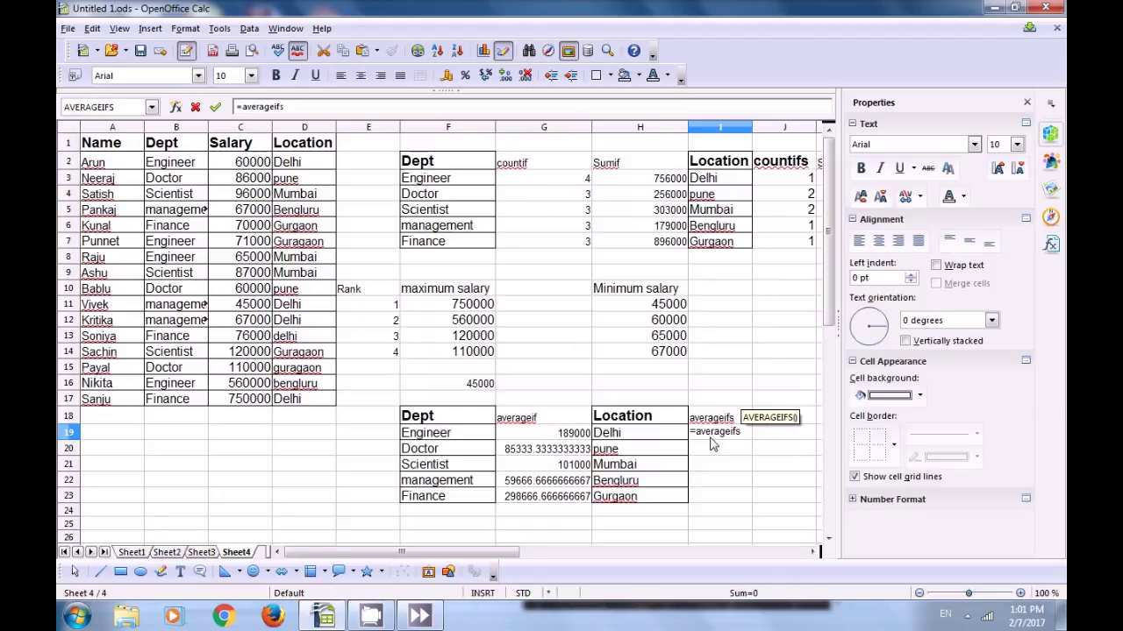
pyautogui.write('(')
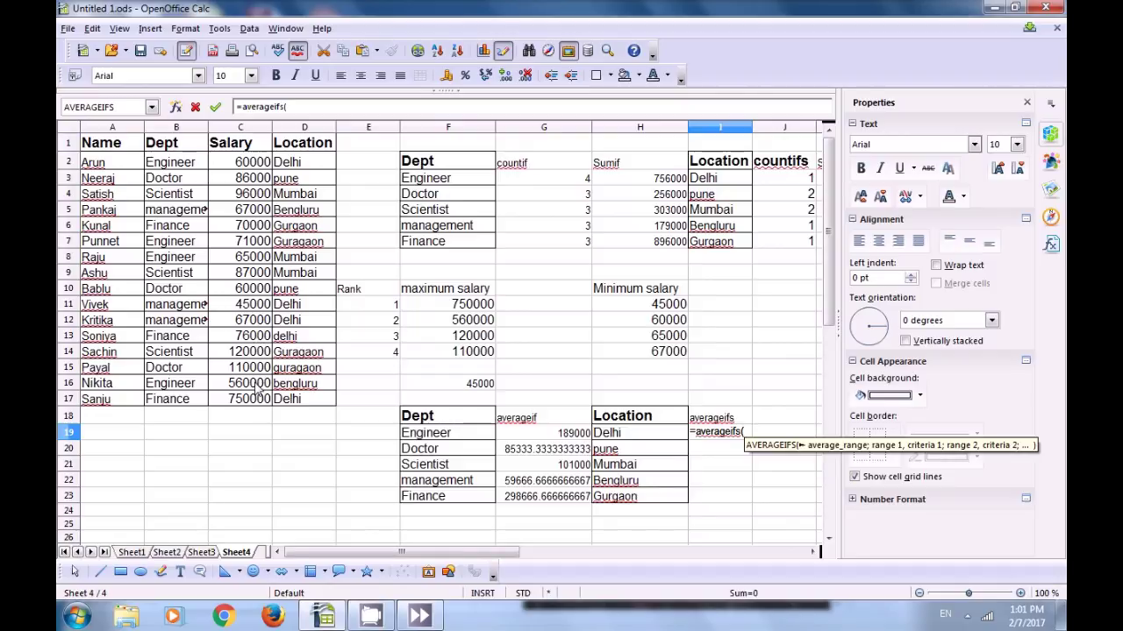
pyautogui.moveTo(237, 162); pyautogui.dragTo(250, 406)
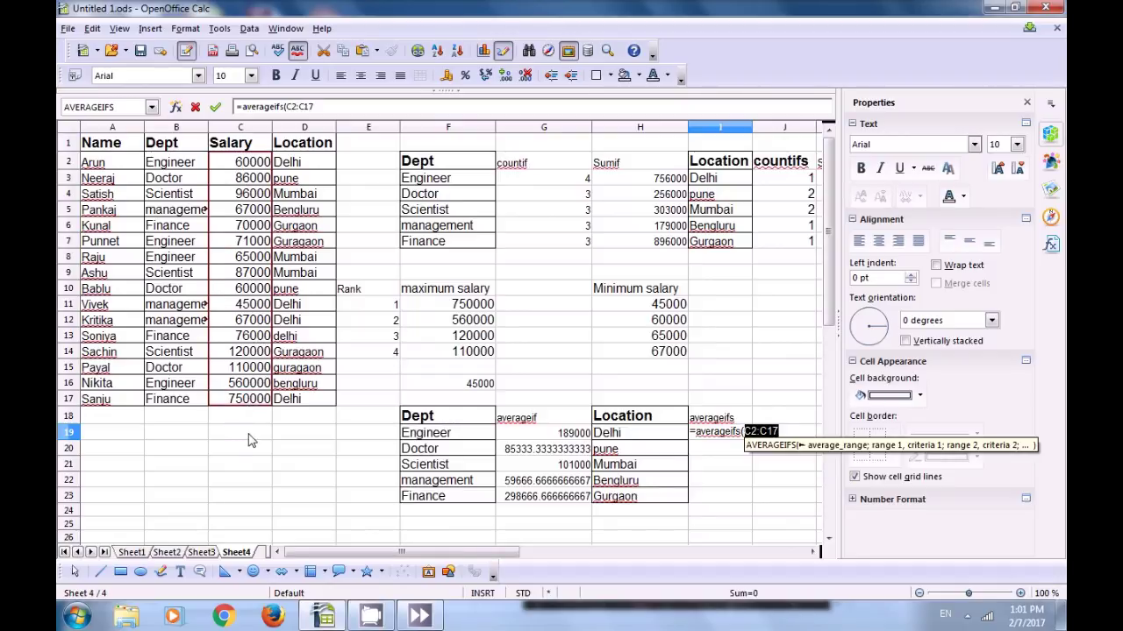
pyautogui.write(';')
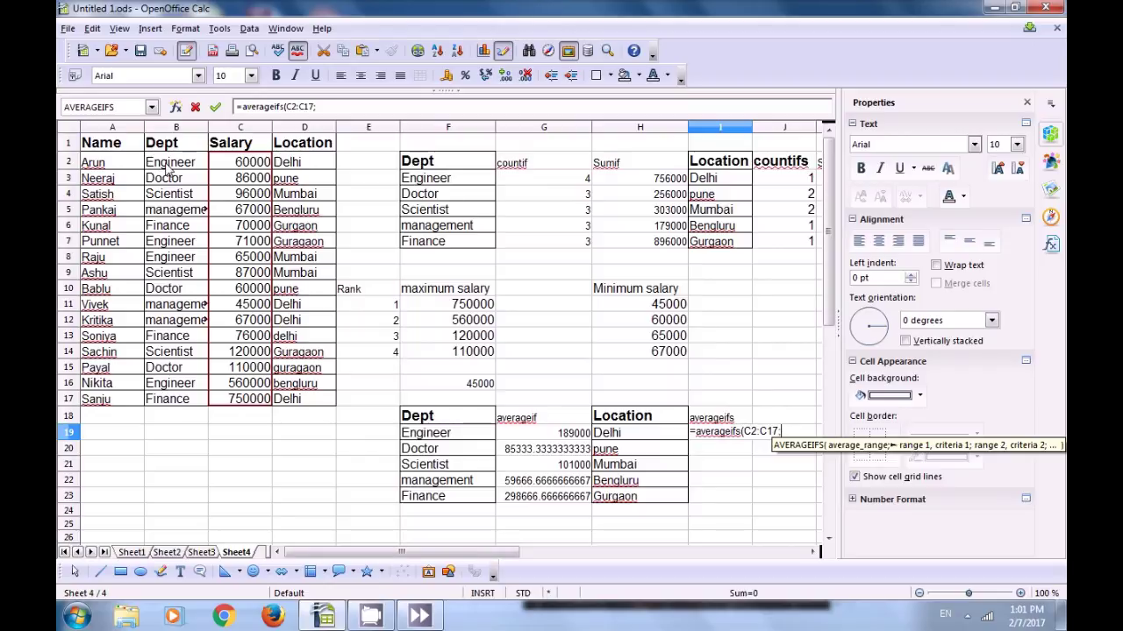
# Add the department range B2:B17 with the Engineer cell F19 as the first criterion of the AVERAGEIFS formula.
pyautogui.moveTo(171, 163); pyautogui.dragTo(179, 404)
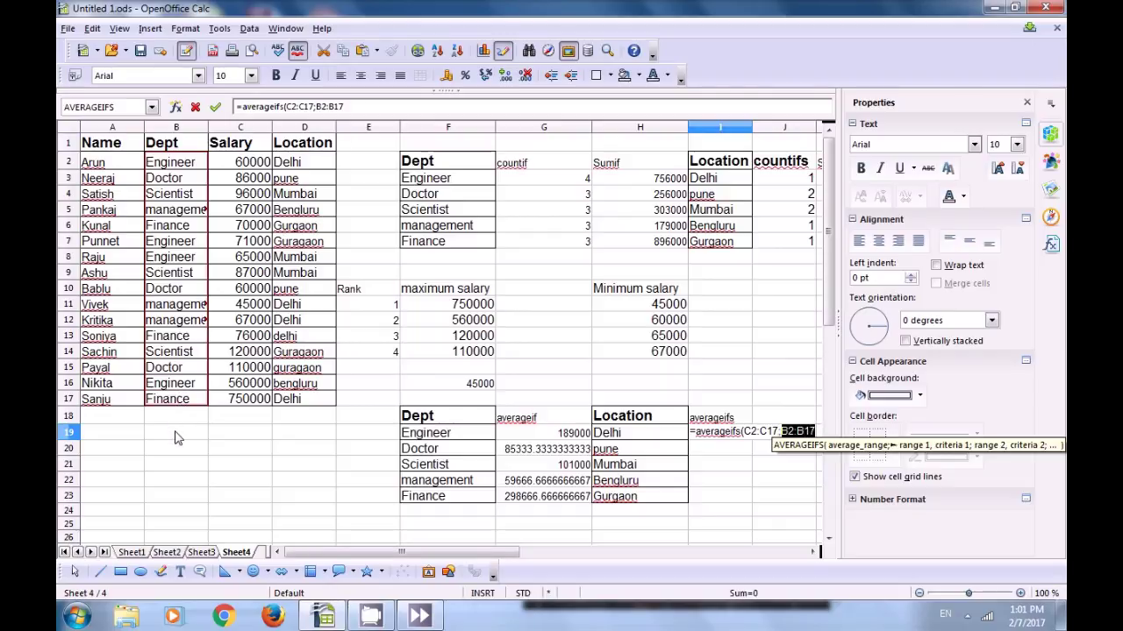
pyautogui.write(';')
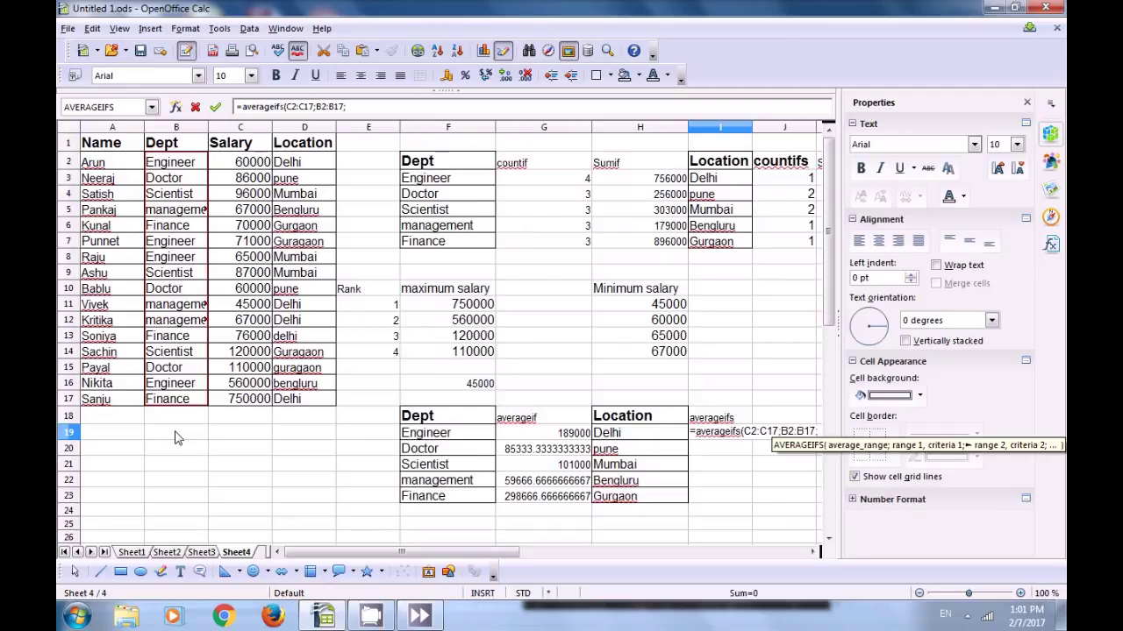
pyautogui.click(433, 442)
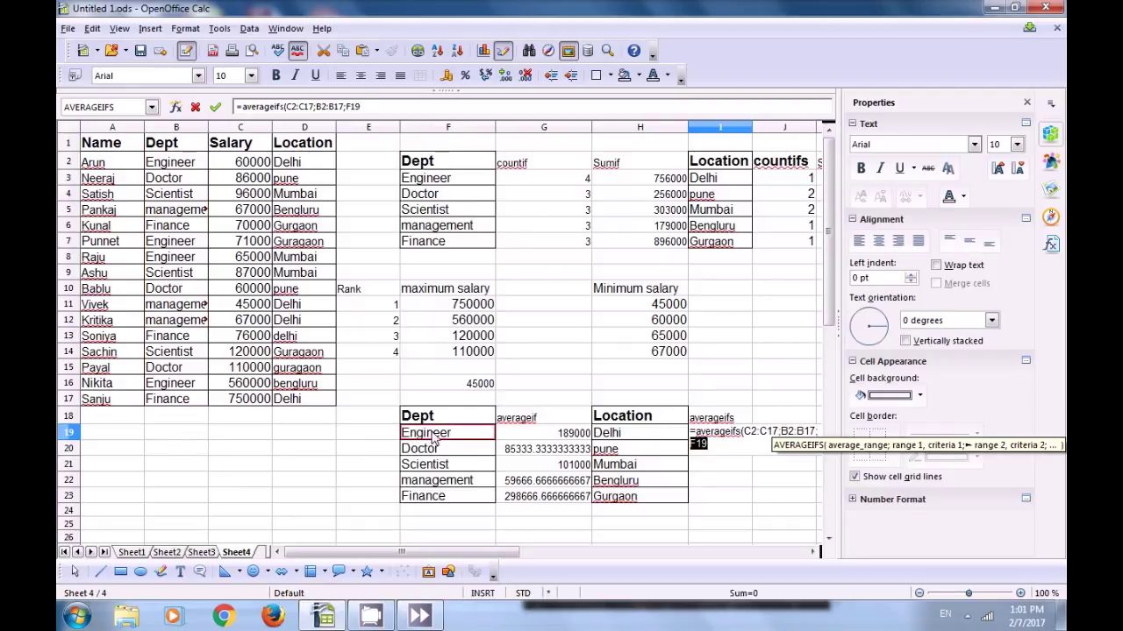
pyautogui.write(';')
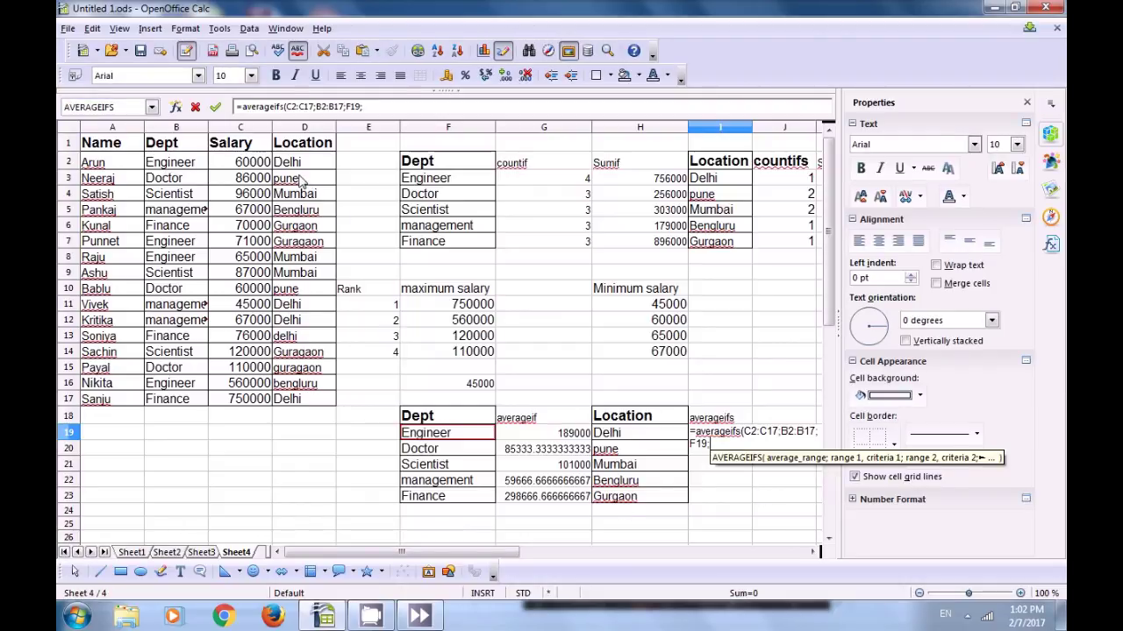
# Add the location range D2:D17 with criterion H19, completing =AVERAGEIFS(C2:C17;B2:B17;F19;D2:D17;H19) in I19.
pyautogui.moveTo(298, 166); pyautogui.dragTo(307, 399)
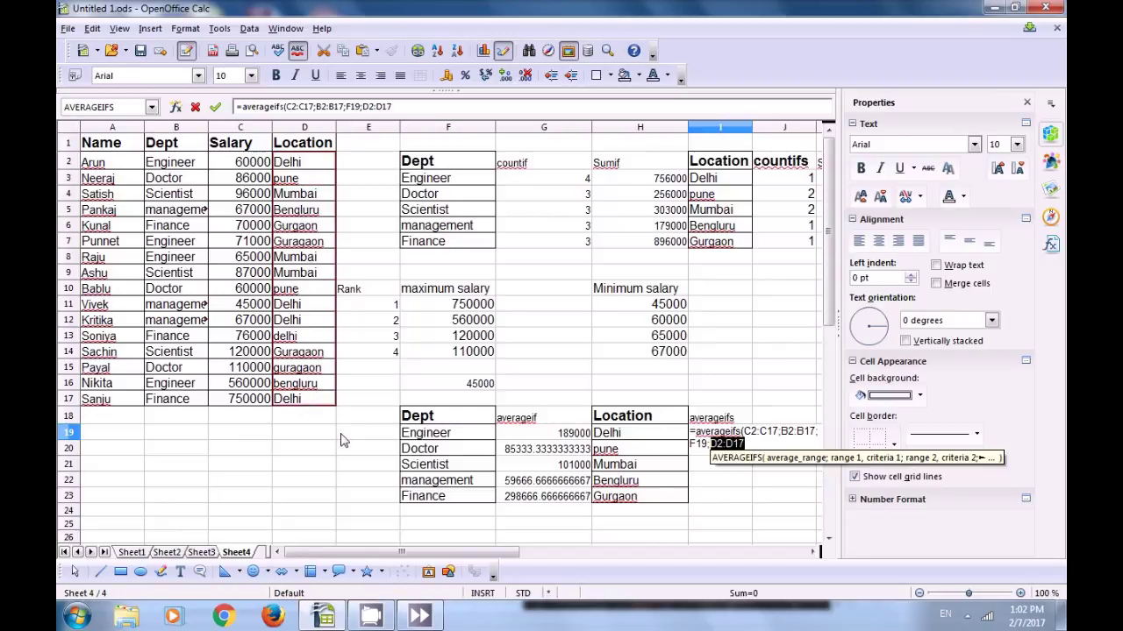
pyautogui.write(';')
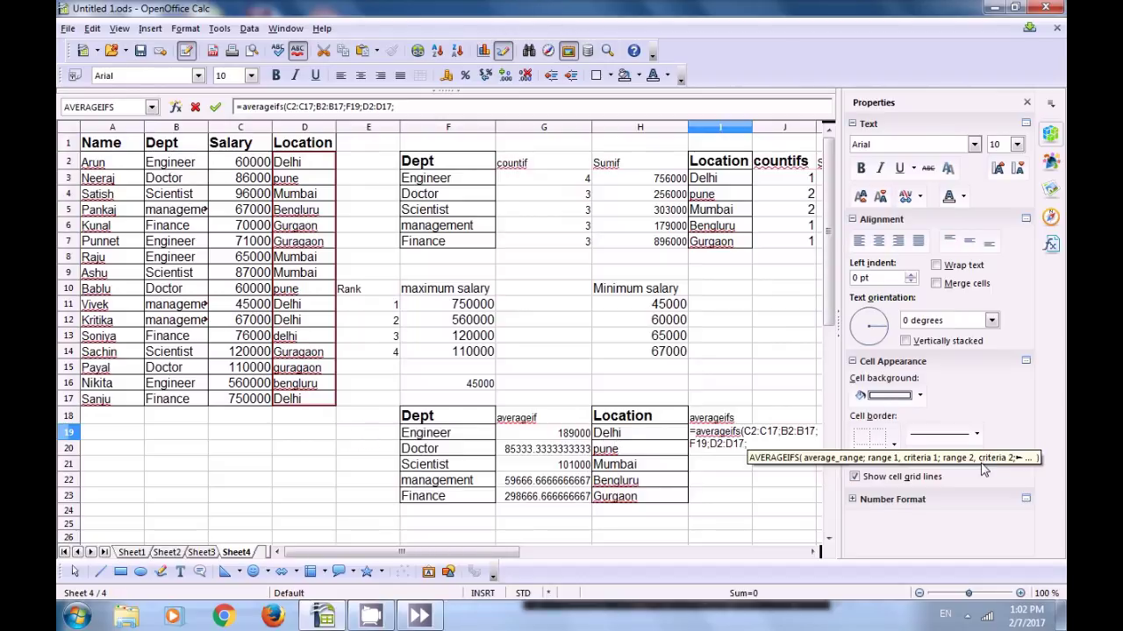
pyautogui.click(619, 435)
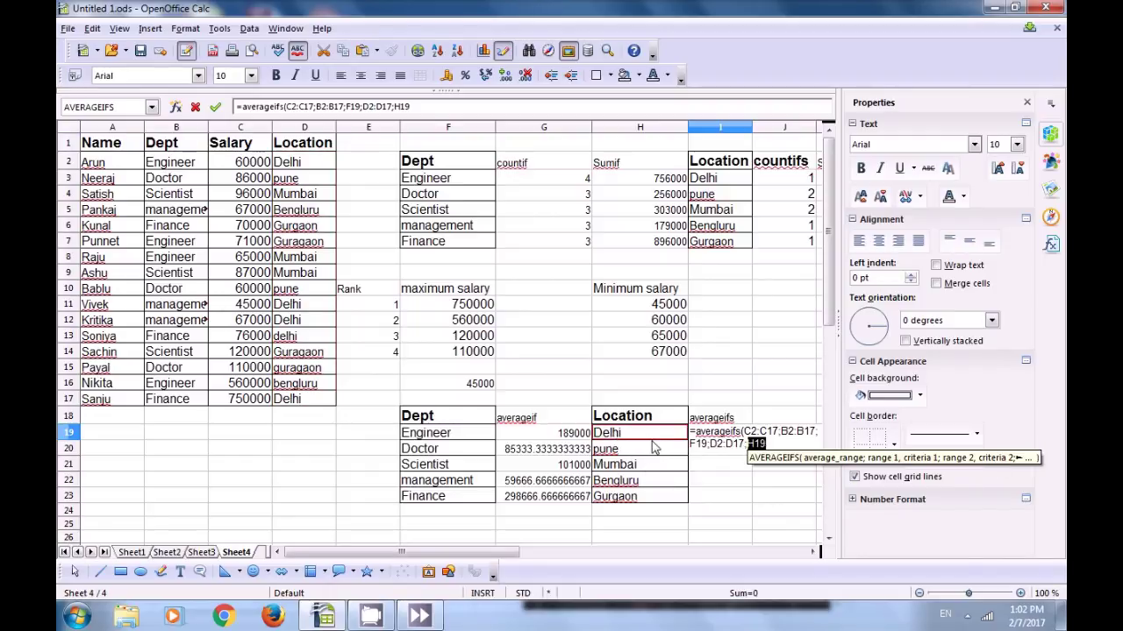
pyautogui.write(')')
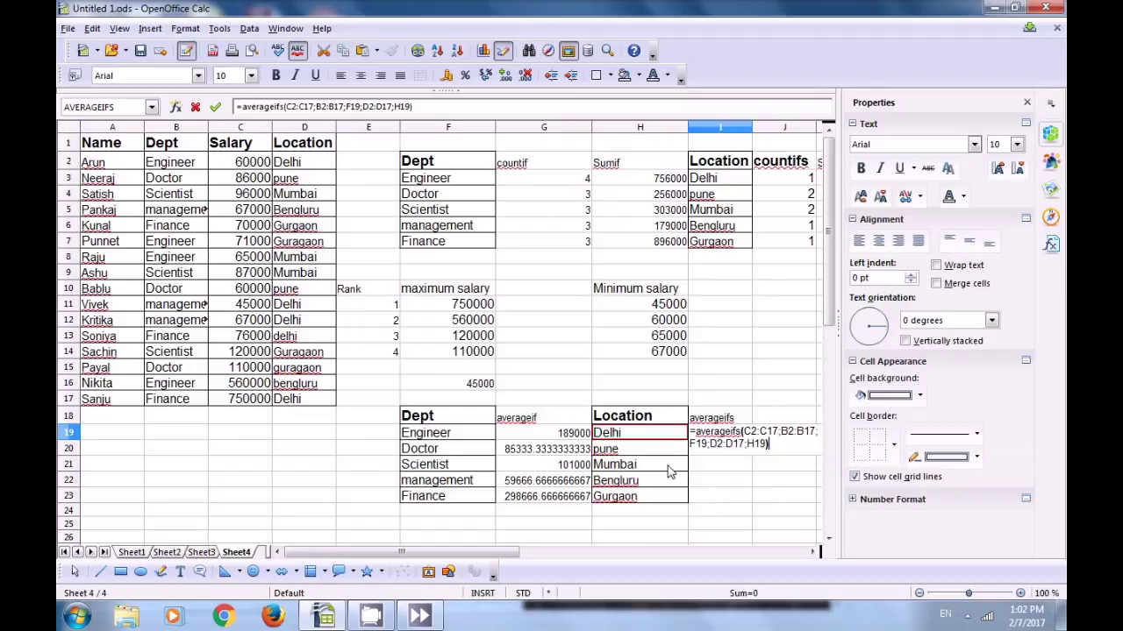
pyautogui.press('Return')
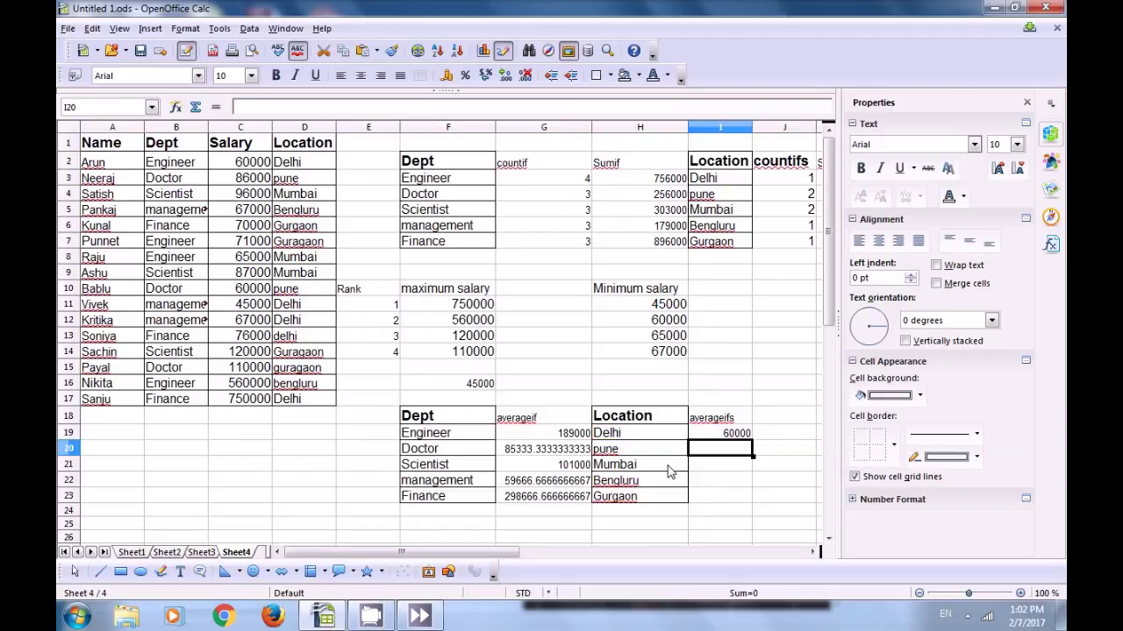
# Fill the AVERAGEIFS formula from I19 down to I23 for the remaining department and location pairs.
pyautogui.click(737, 435)
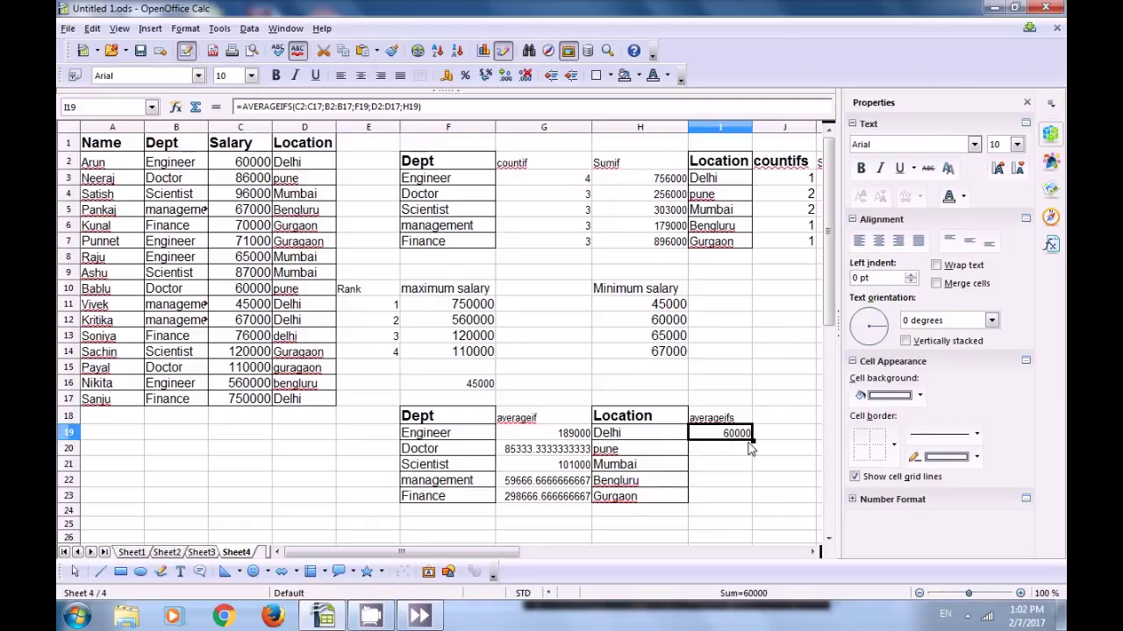
pyautogui.moveTo(751, 438); pyautogui.dragTo(752, 498)
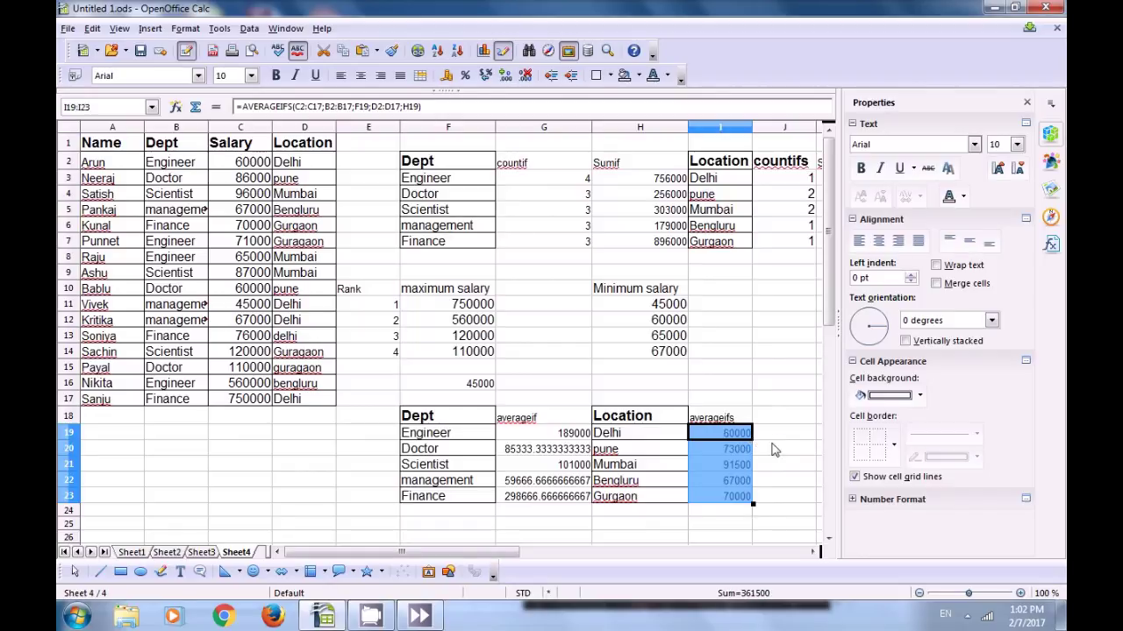
pyautogui.click(781, 433)
# Review the filled AVERAGEIFS formulas in I20 to I23 against the employee table.
pyautogui.click(719, 451)
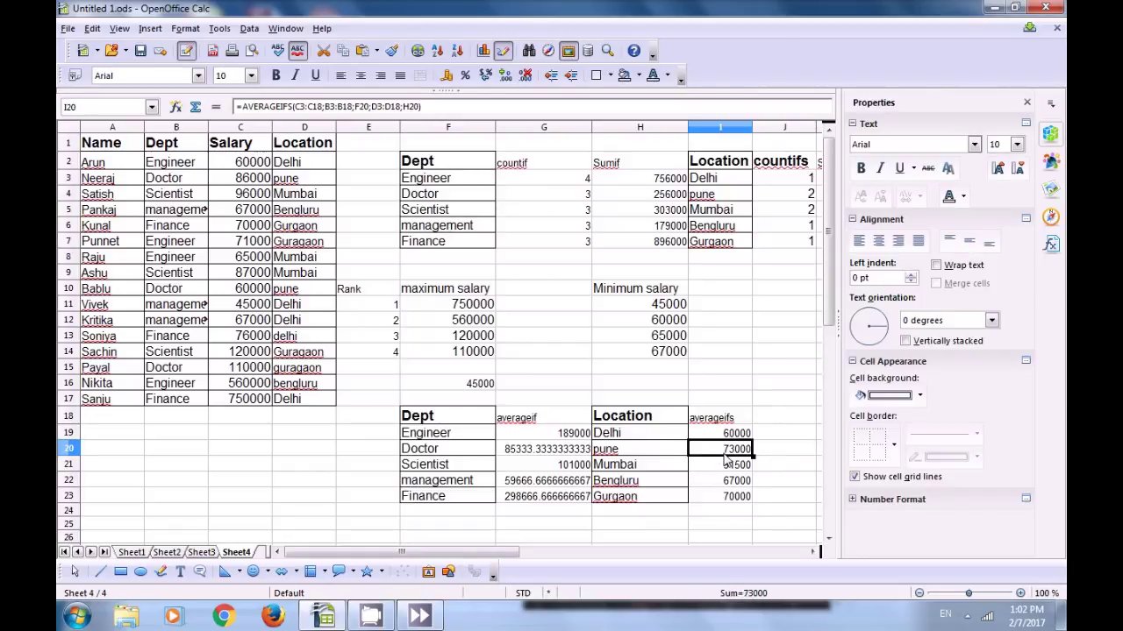
pyautogui.click(719, 466)
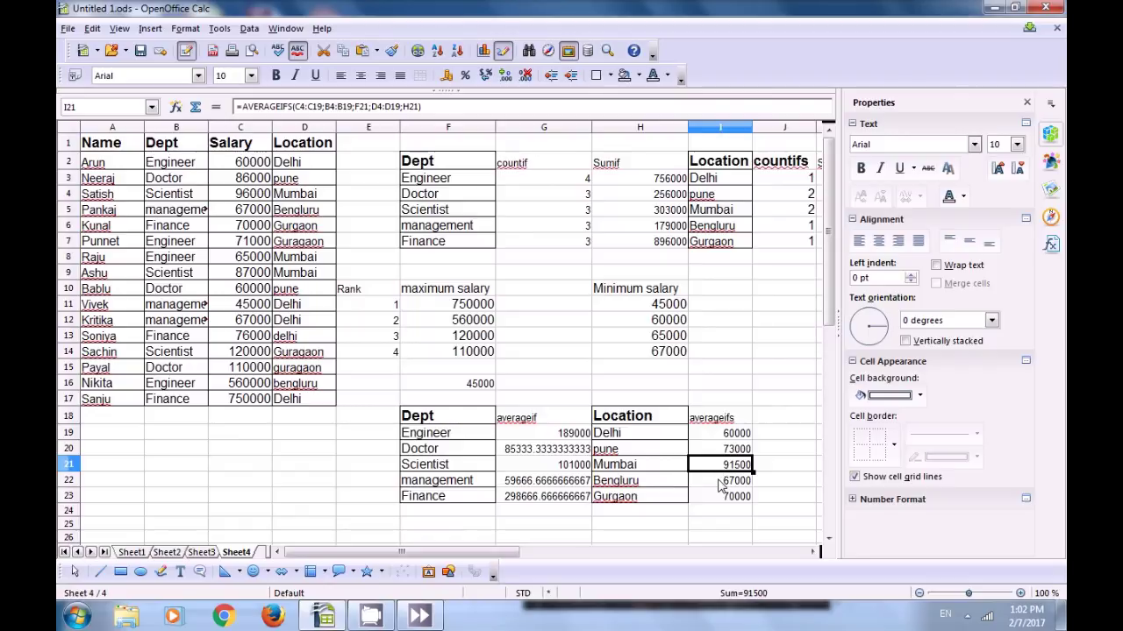
pyautogui.click(719, 481)
pyautogui.click(712, 498)
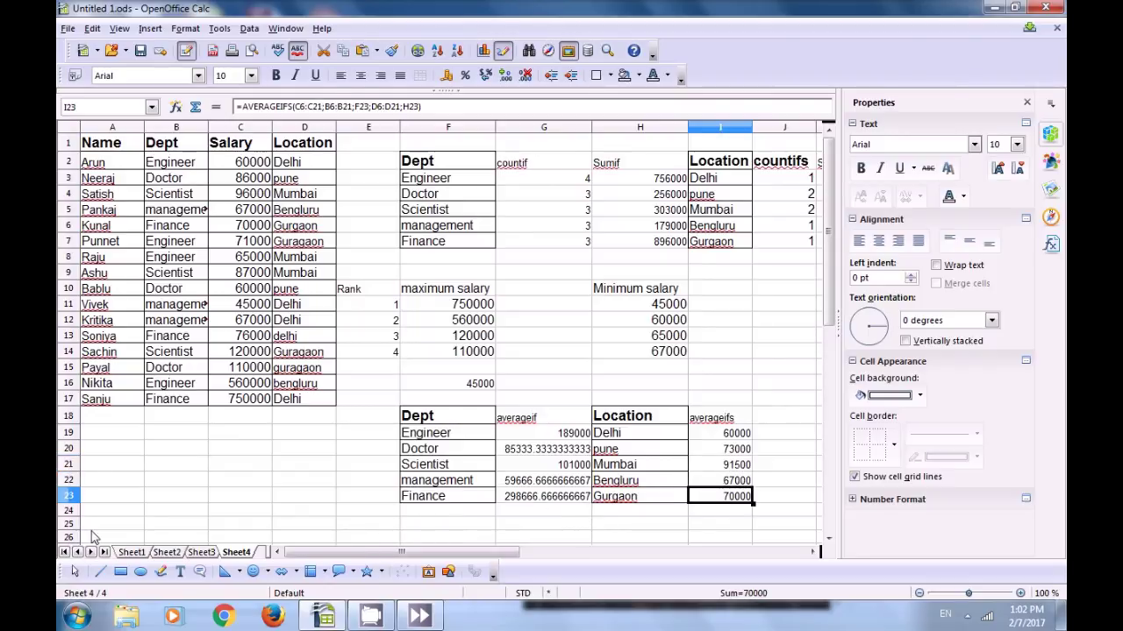
pyautogui.click(159, 401)
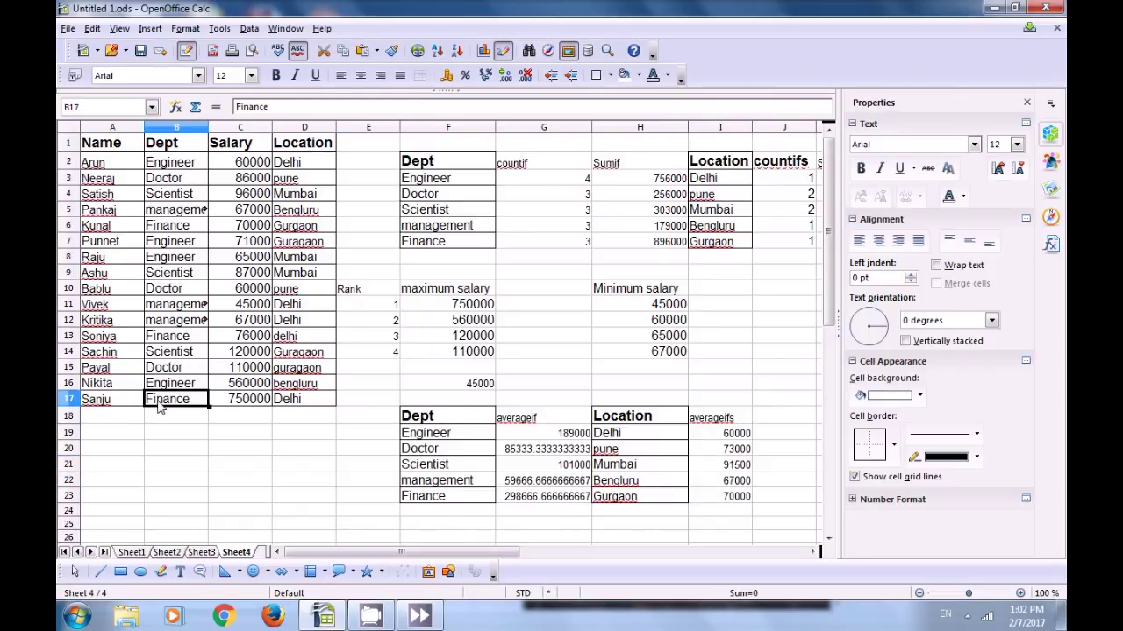
# Change the department in B17 to Engineer and check the Engineer and Delhi AVERAGEIFS result in I19.
pyautogui.press('BackSpace')
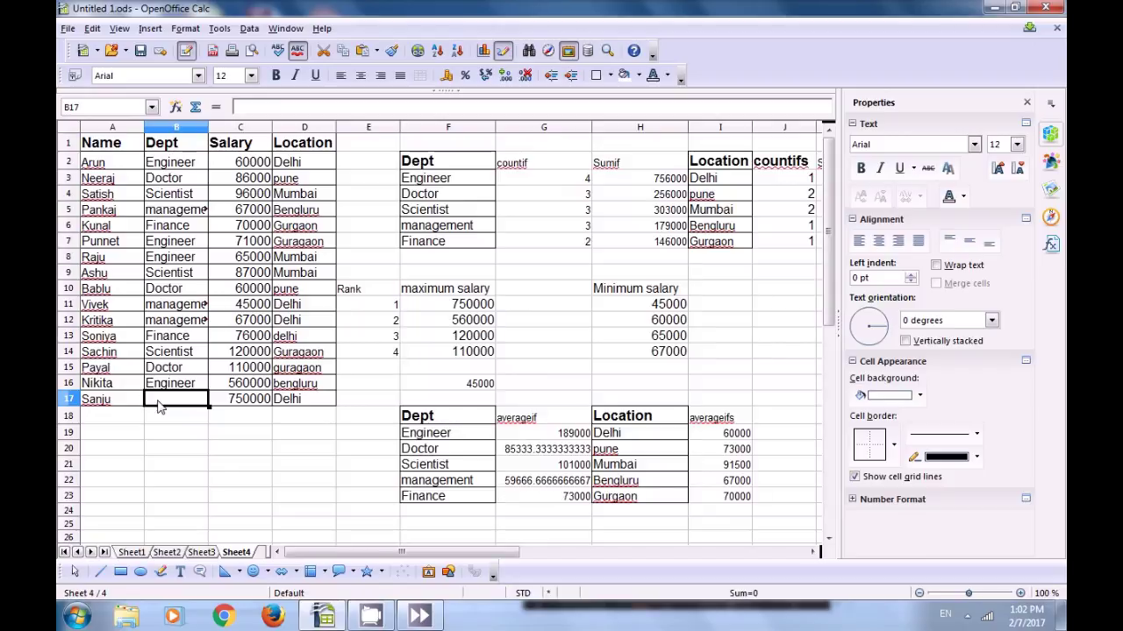
pyautogui.write('Engi')
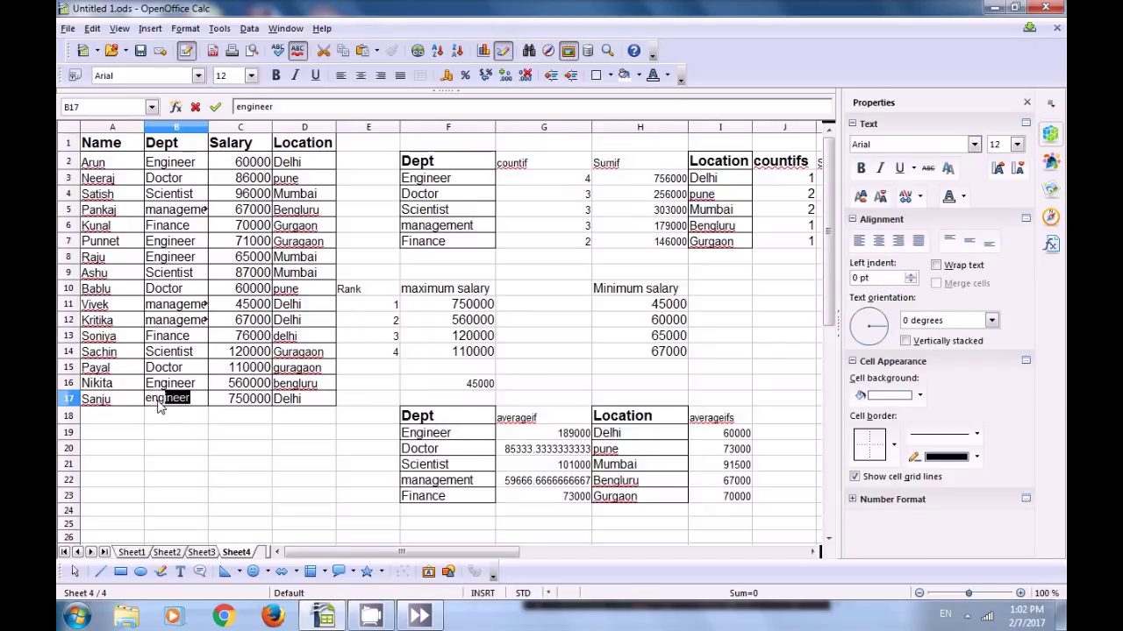
pyautogui.press('Return')
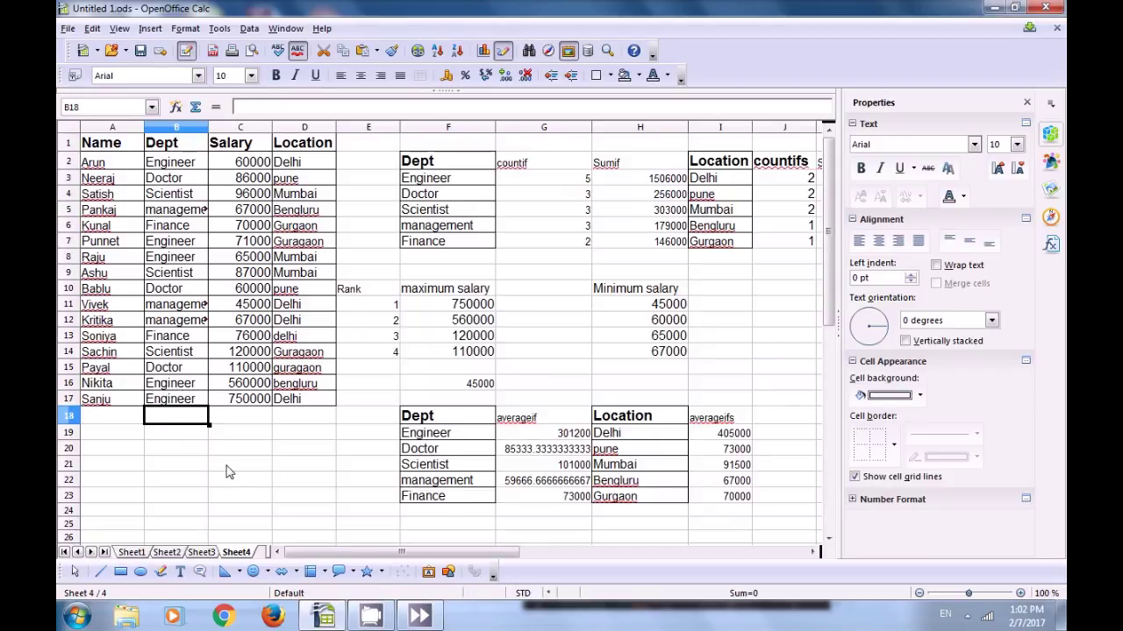
pyautogui.click(230, 466)
pyautogui.click(167, 402)
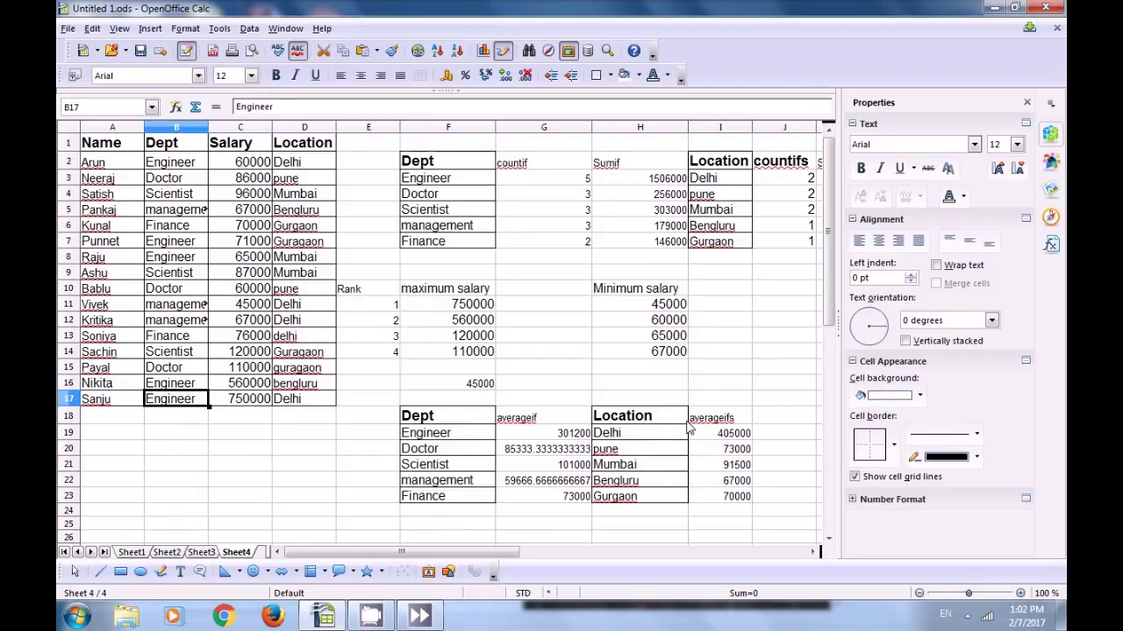
pyautogui.click(635, 437)
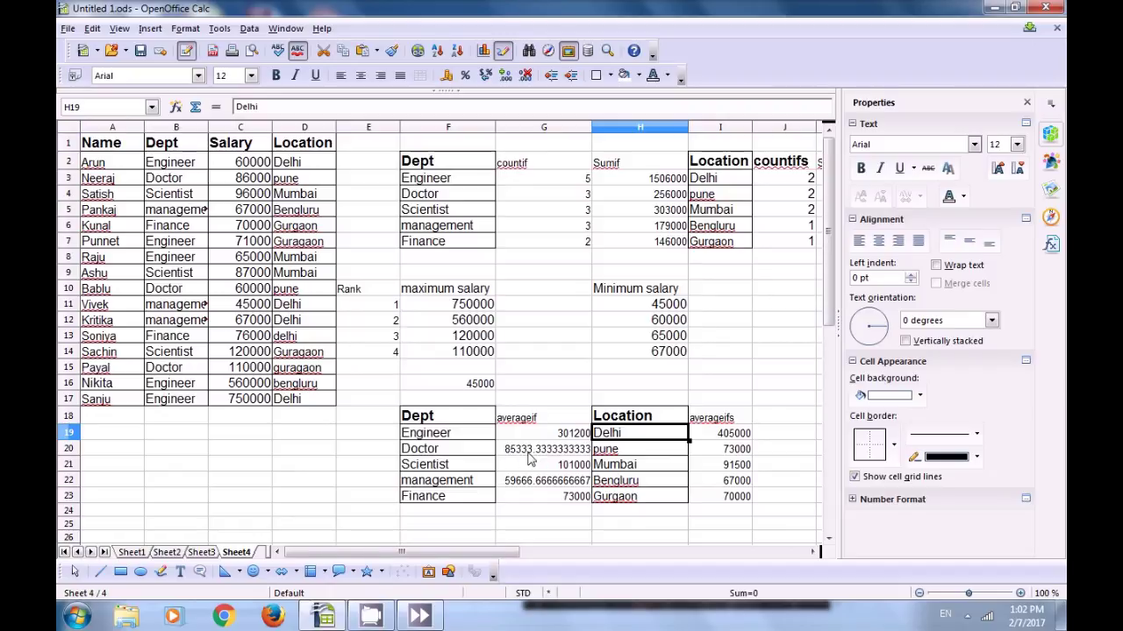
pyautogui.click(723, 437)
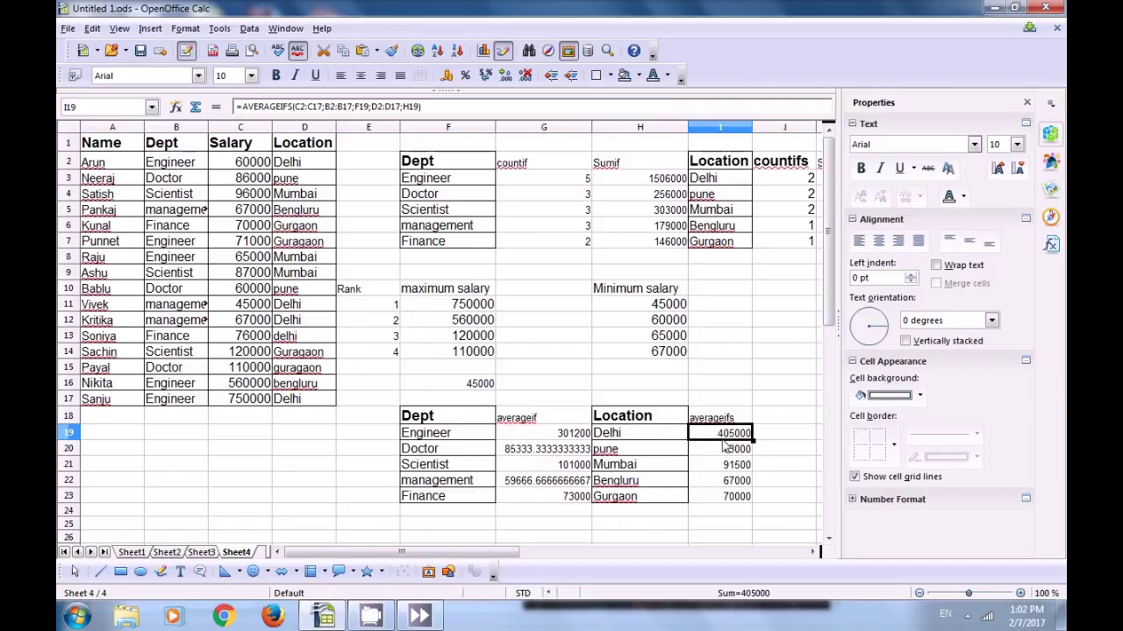
pyautogui.click(423, 498)
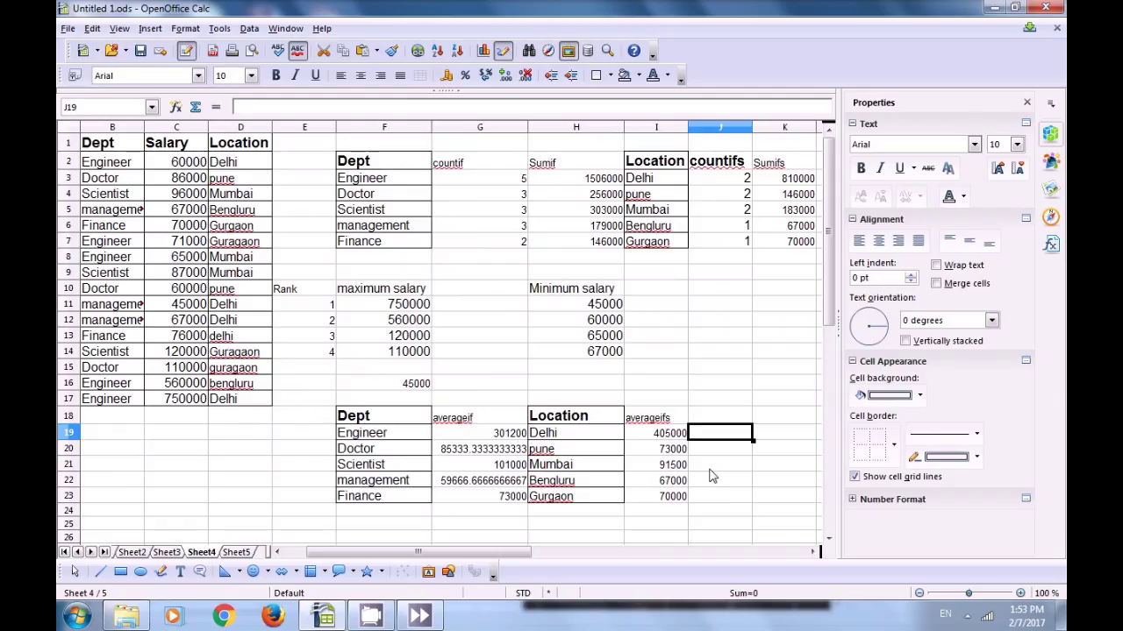
# Copy the Engineer department from F19 into J19 as the lookup value.
pyautogui.click(372, 438)
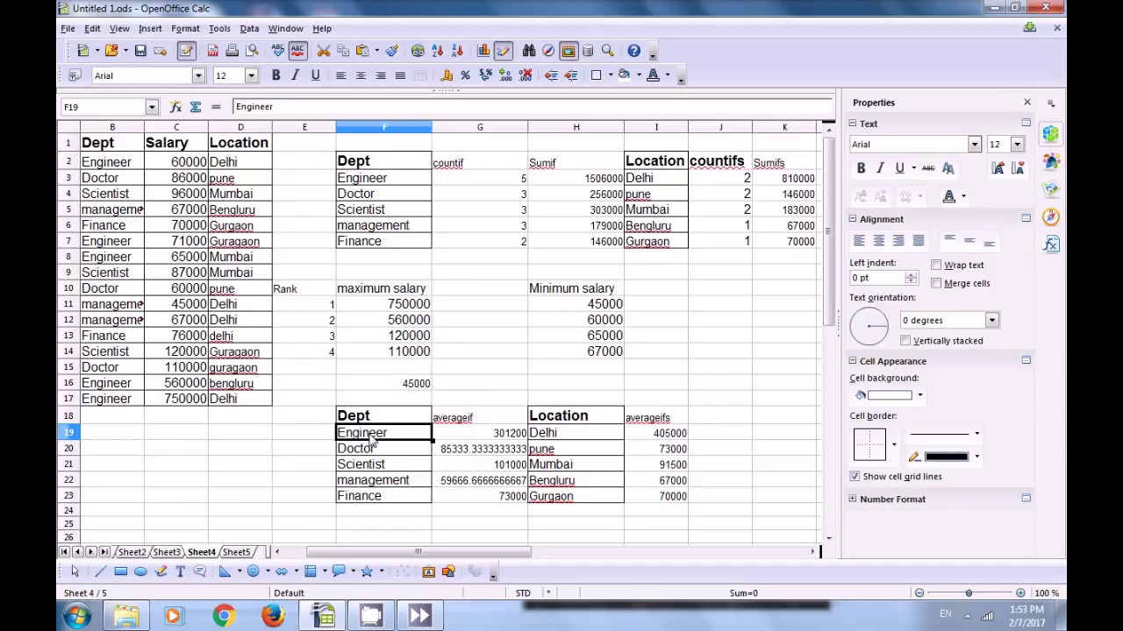
pyautogui.click(715, 433)
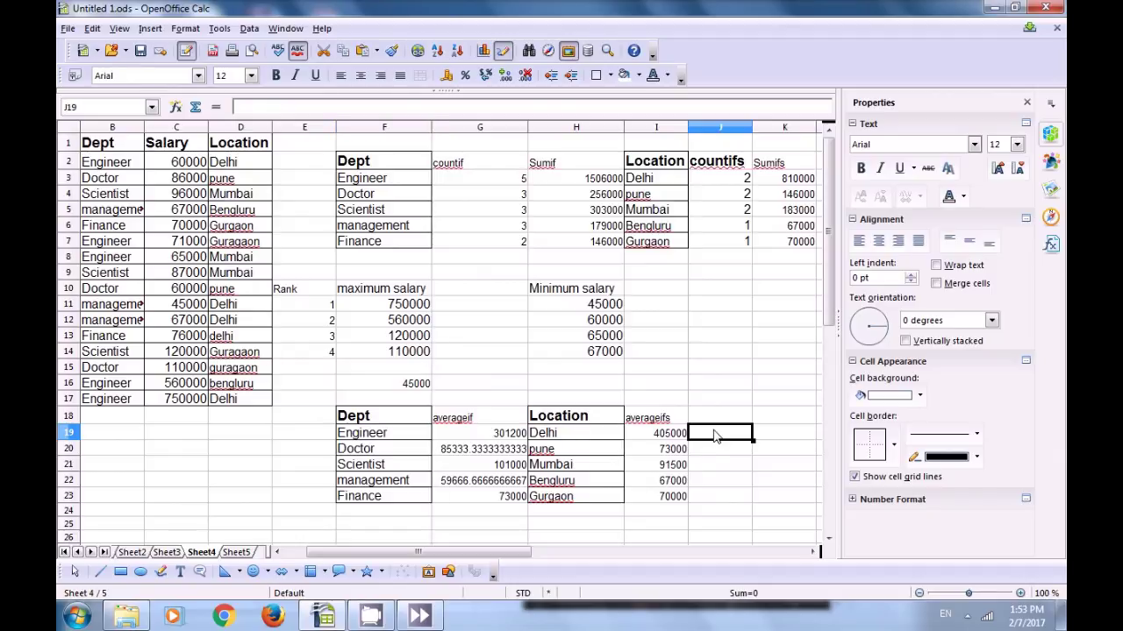
pyautogui.write('Engineer')
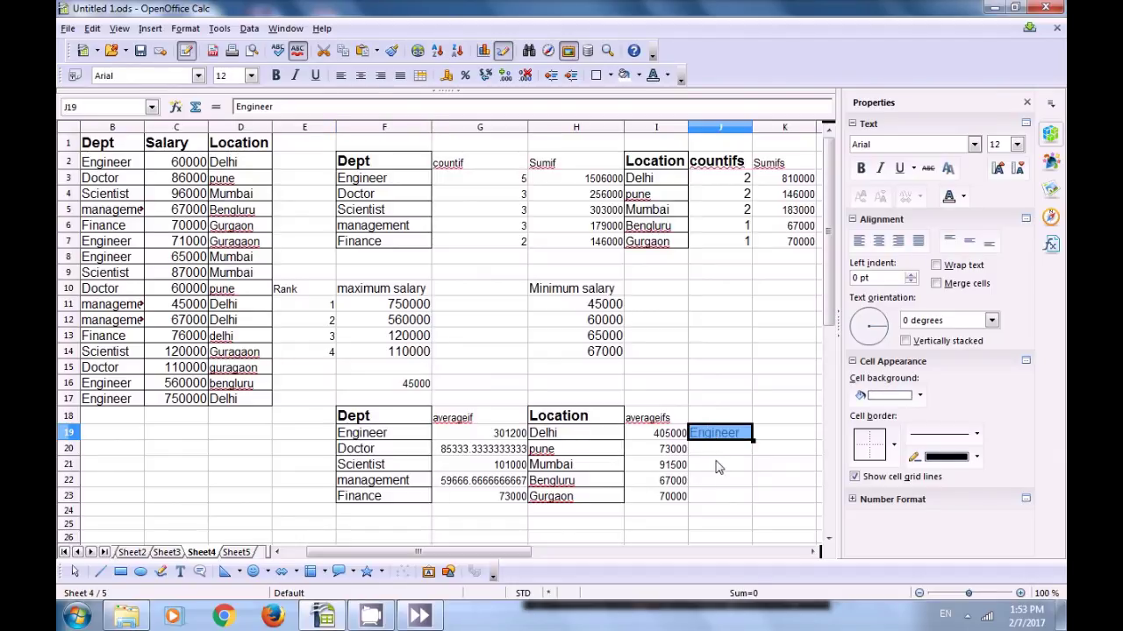
pyautogui.press('Down')
pyautogui.press('Down')
pyautogui.click(714, 433)
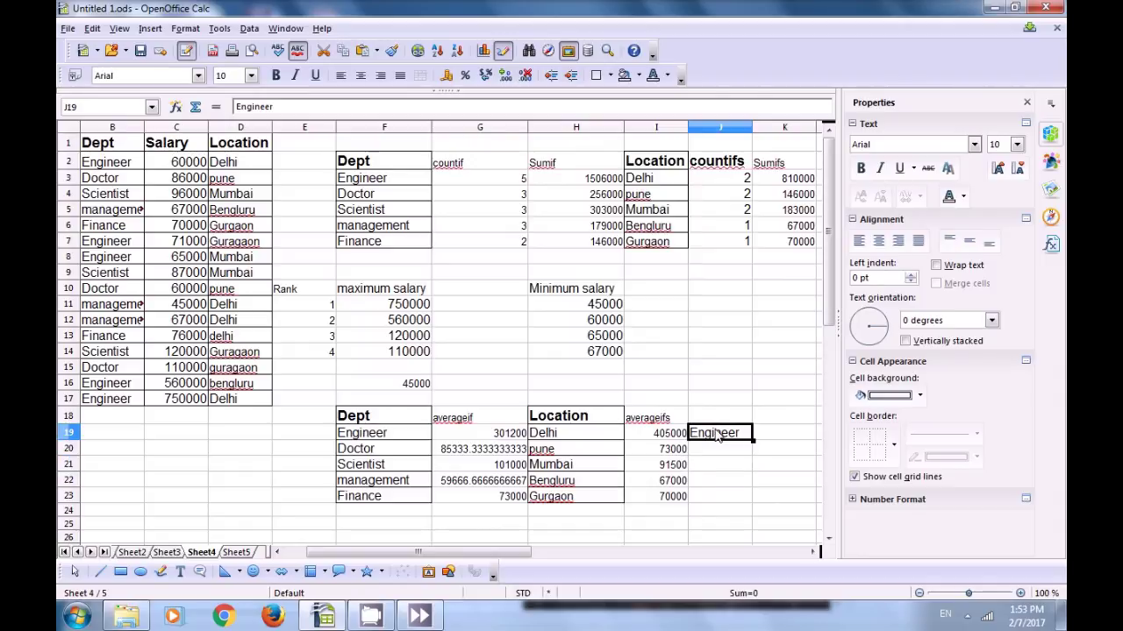
# Enter the heading position in K18.
pyautogui.click(768, 423)
pyautogui.write('p')
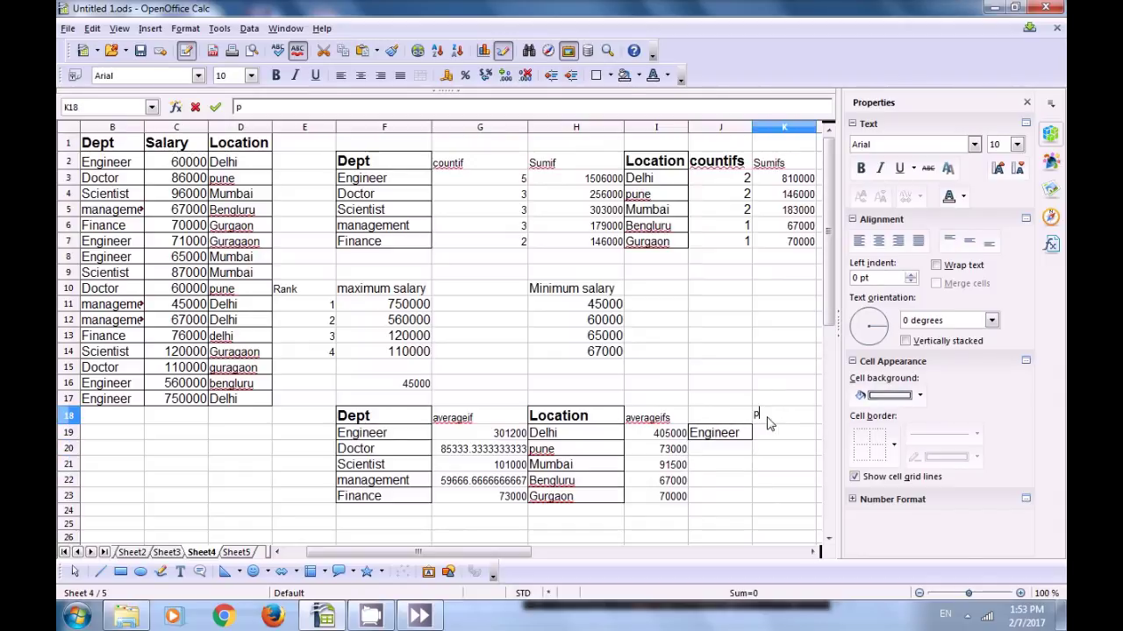
pyautogui.write('ositi')
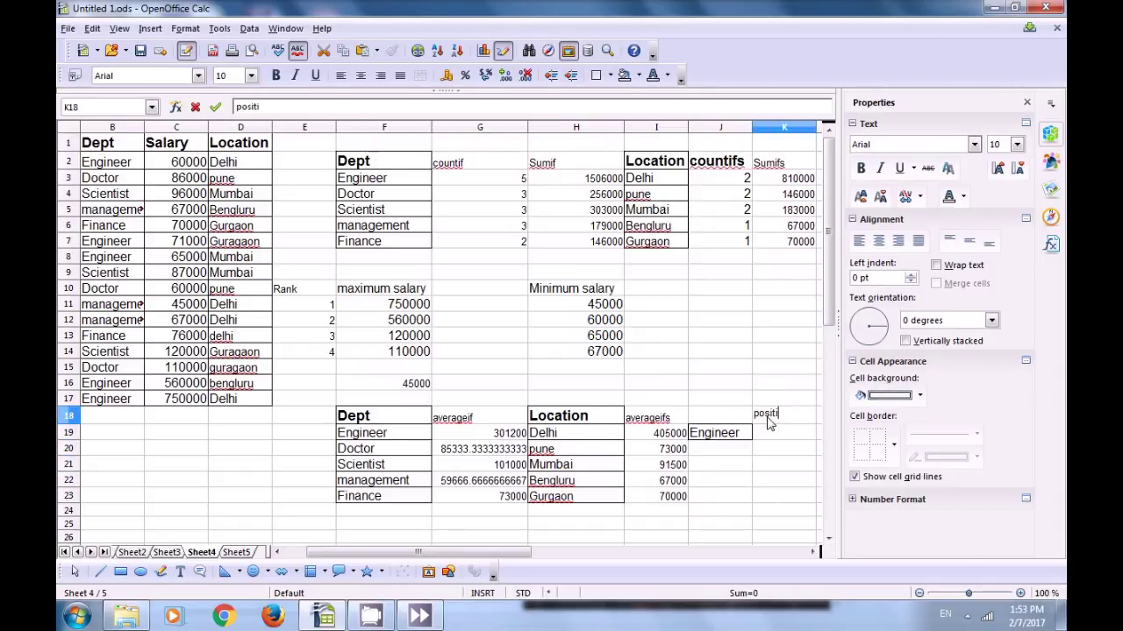
pyautogui.write('on')
# Start a MATCH formula in K19 with the Engineer cell J19 as the search criterion.
pyautogui.click(765, 438)
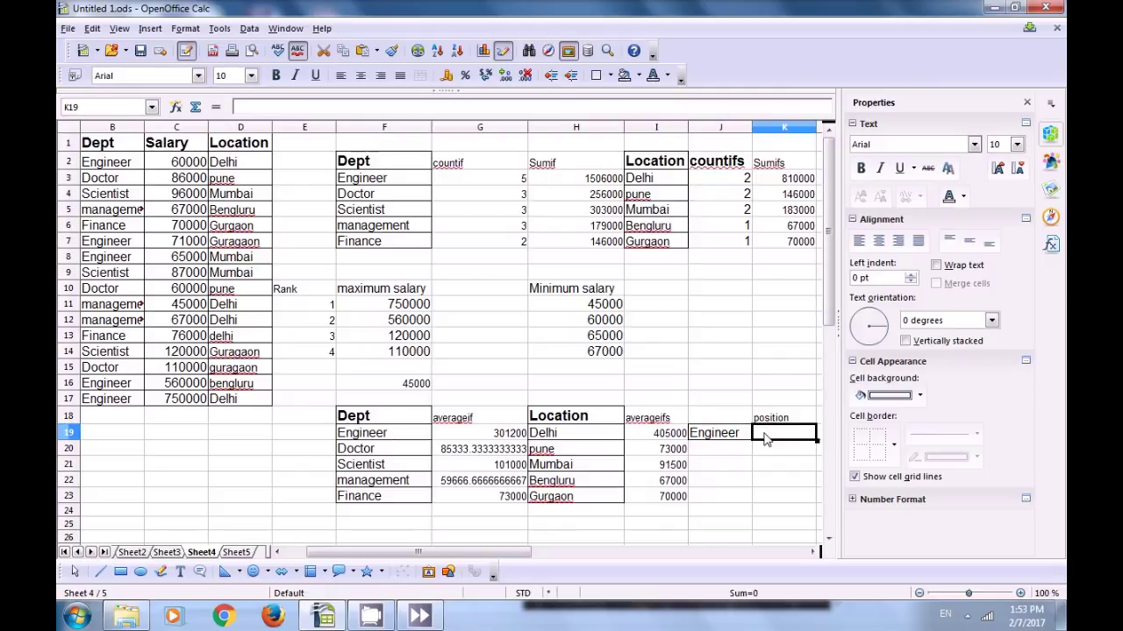
pyautogui.write('=mat')
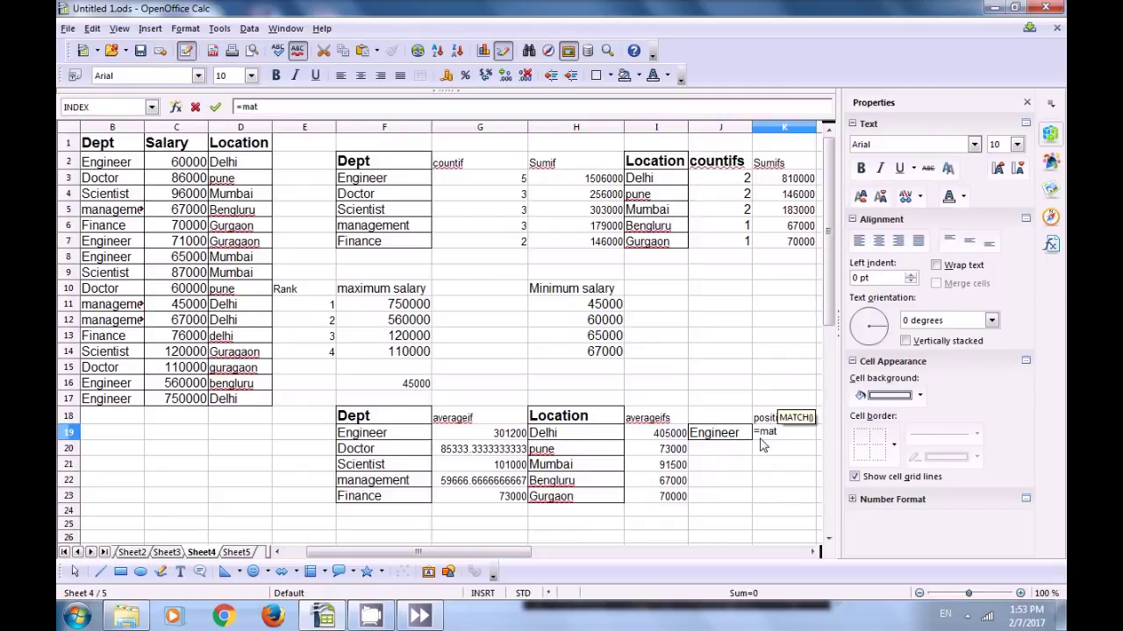
pyautogui.write('ch')
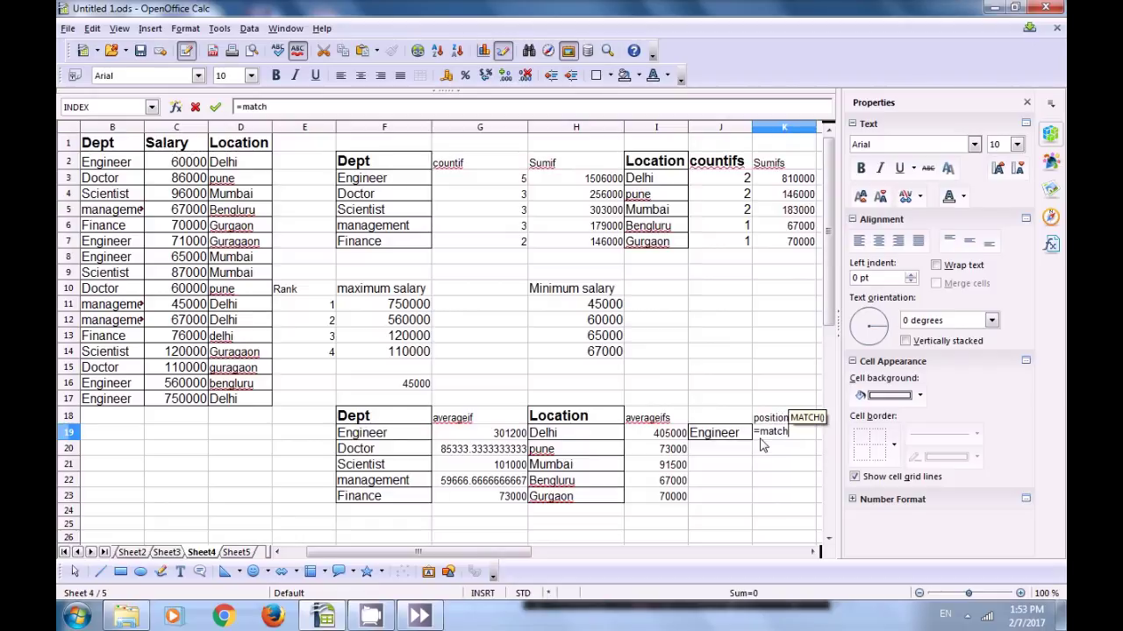
pyautogui.write('(')
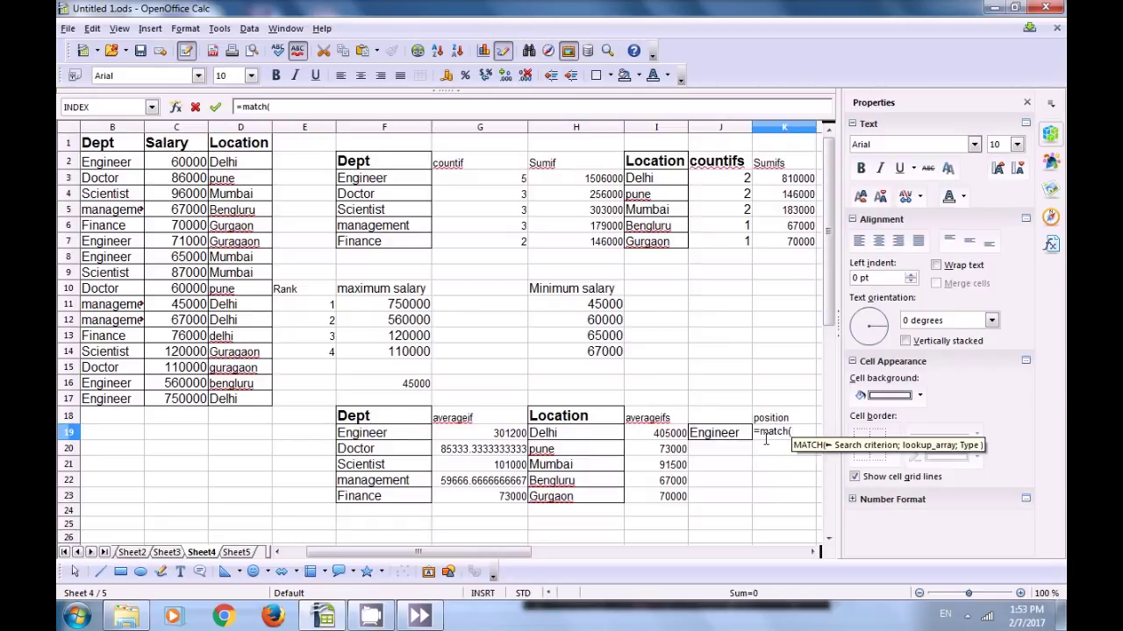
pyautogui.click(718, 438)
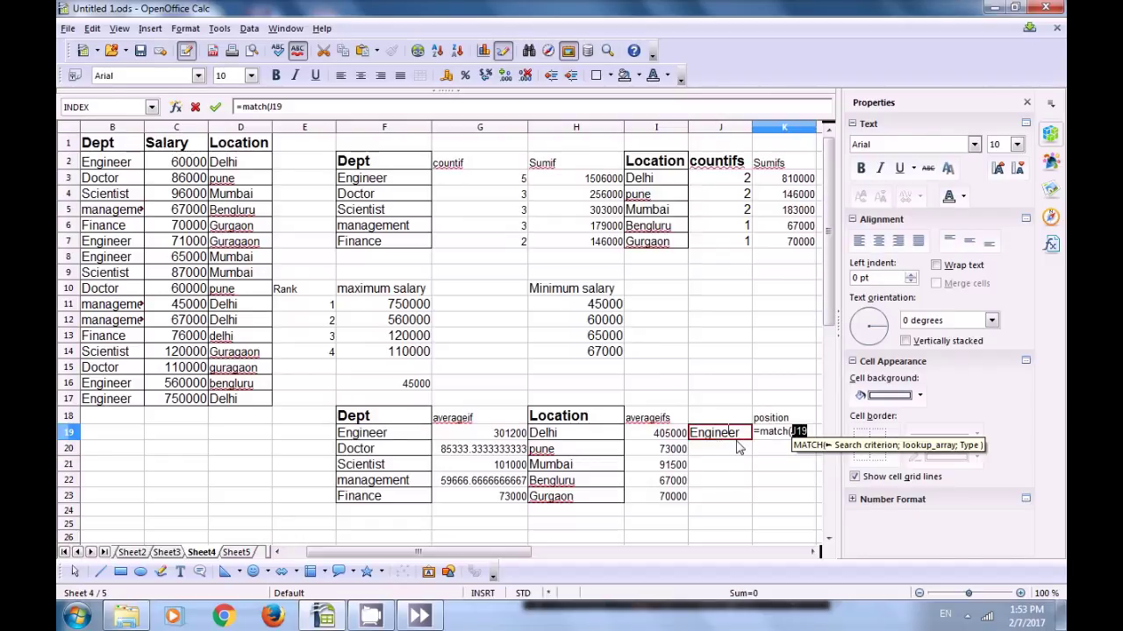
pyautogui.write(';')
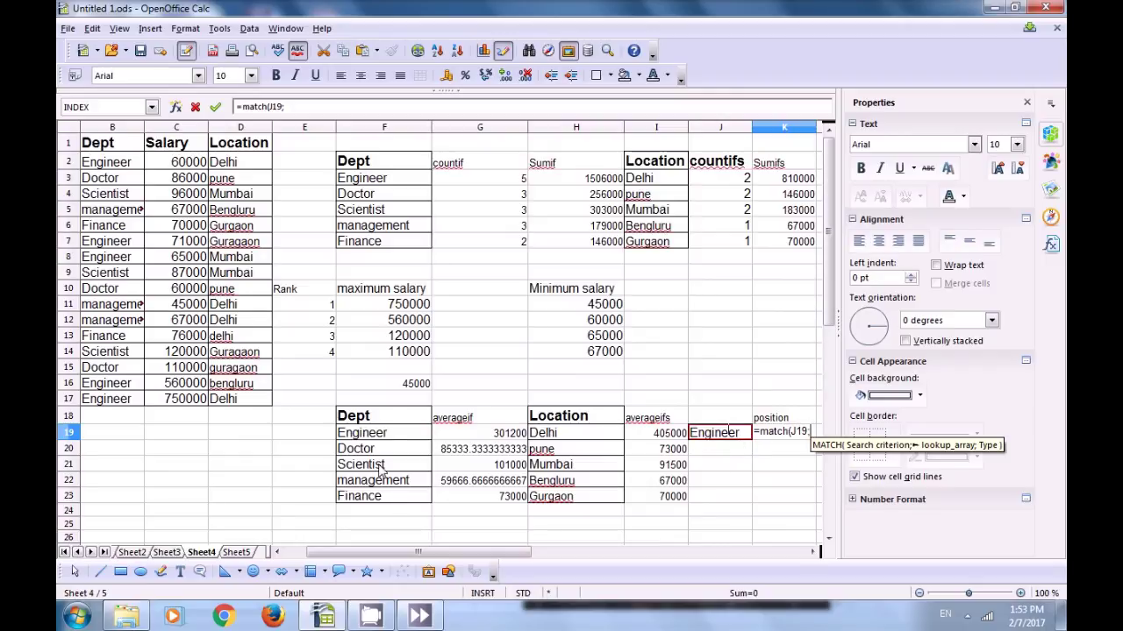
# Add the department range F19:F23 and match type 0, completing =MATCH(J19;F19:F23;0) in K19.
pyautogui.moveTo(365, 439); pyautogui.dragTo(369, 497)
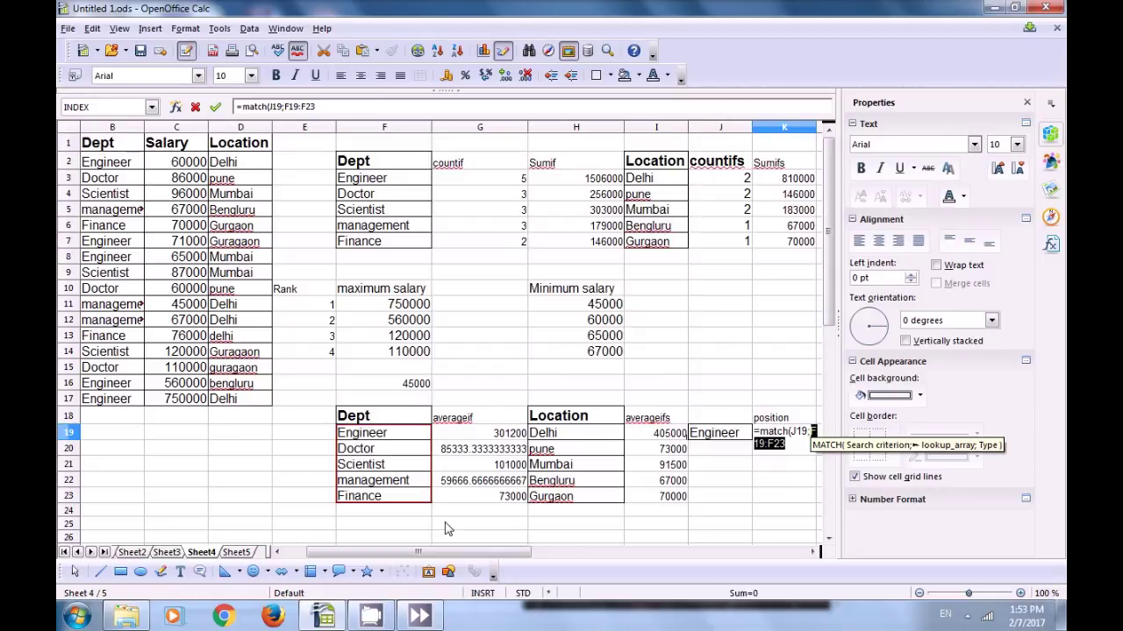
pyautogui.write(';')
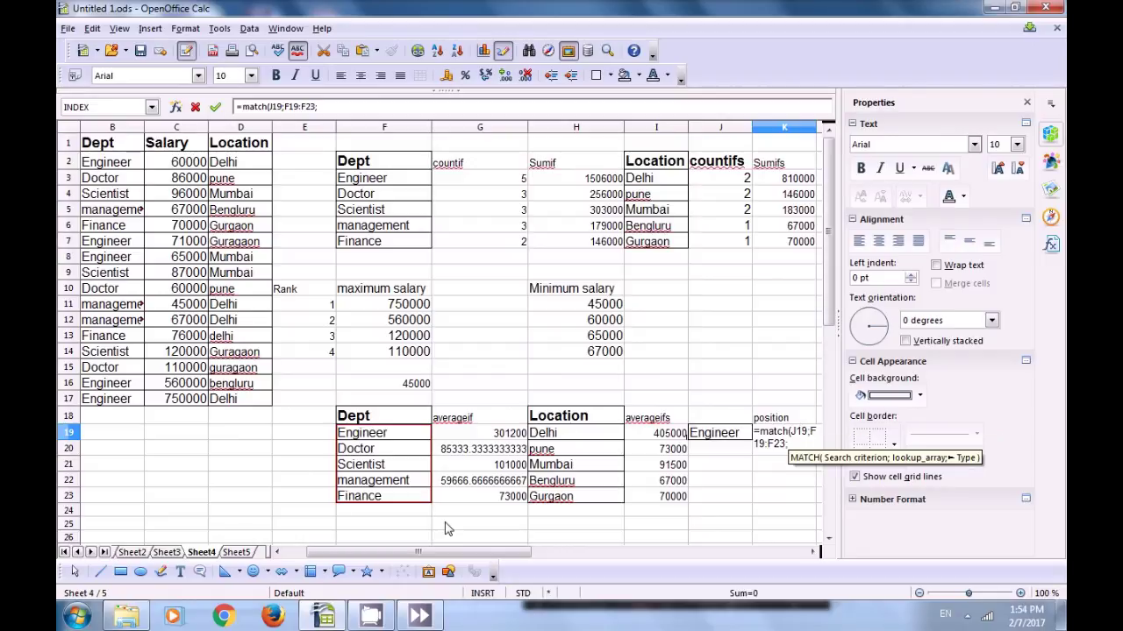
pyautogui.write('0')
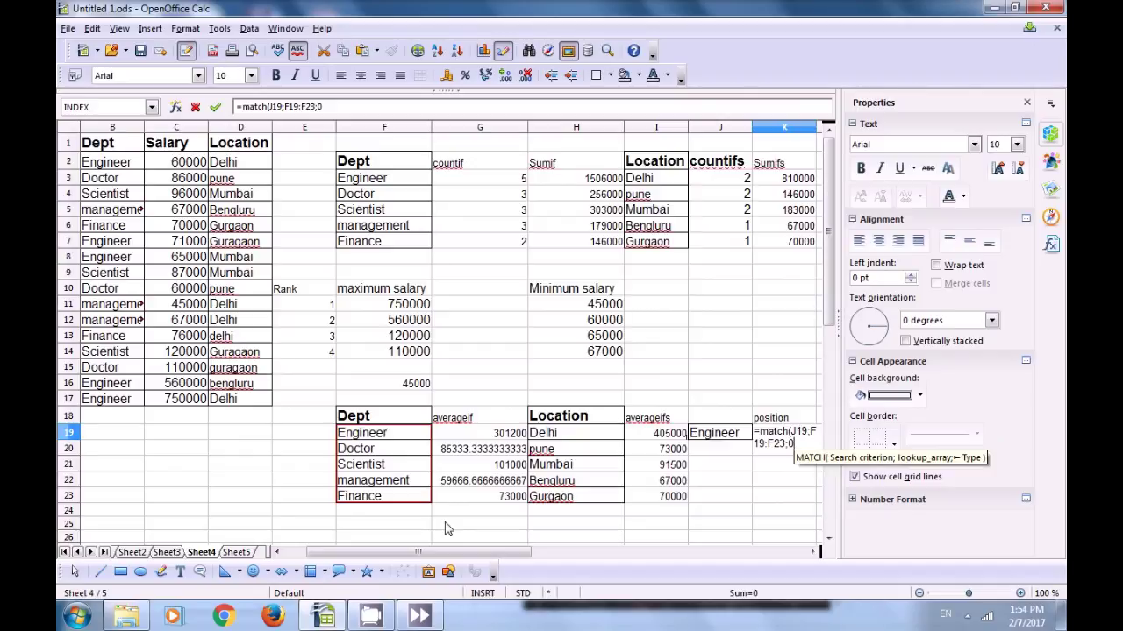
pyautogui.write(')')
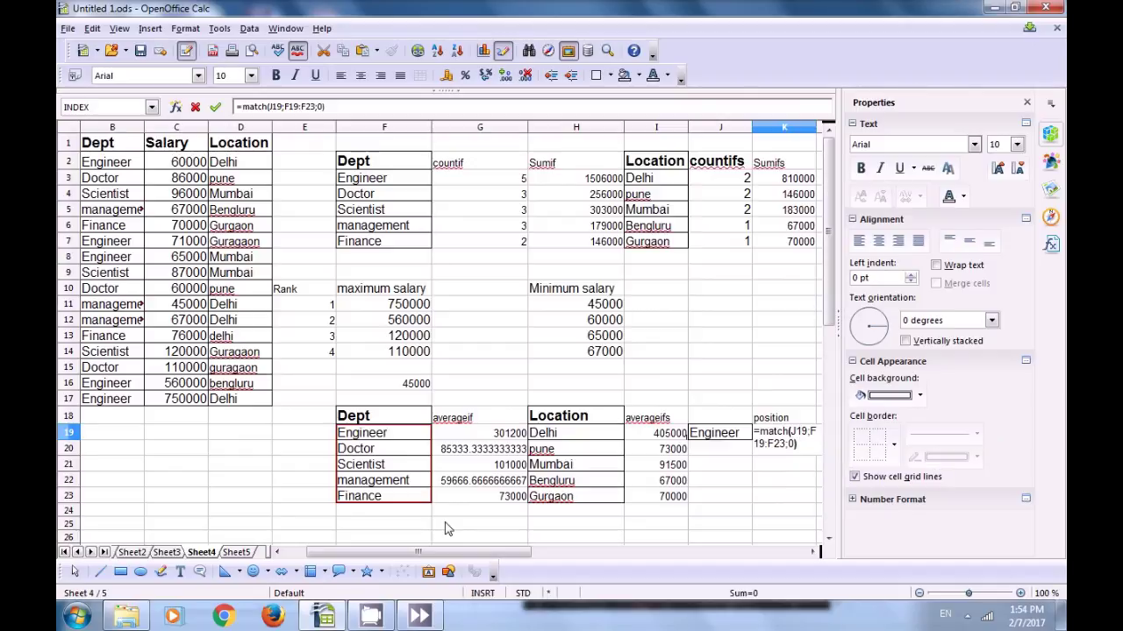
pyautogui.press('Return')
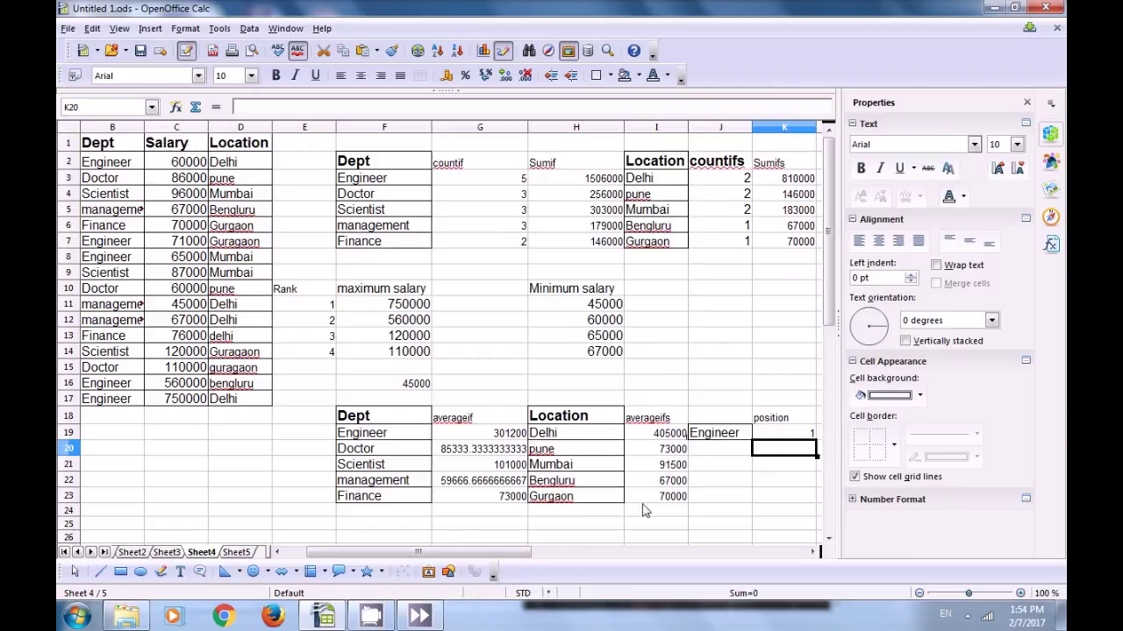
# Overwrite the lookup value in J19 with management copied from F22 and check the MATCH result in K19.
pyautogui.click(790, 435)
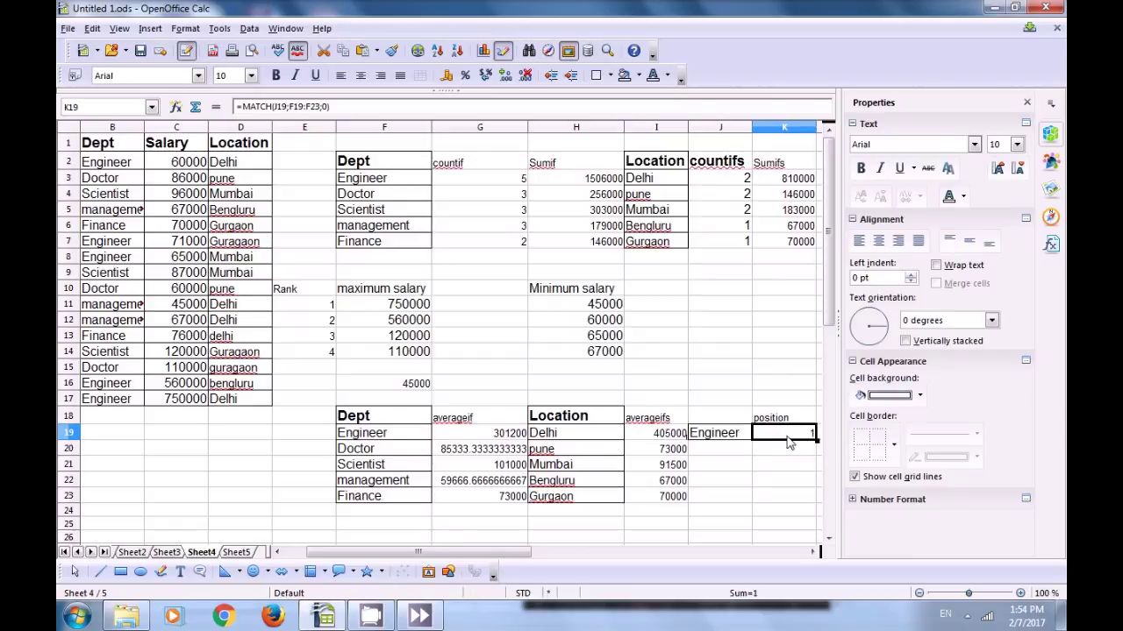
pyautogui.click(723, 438)
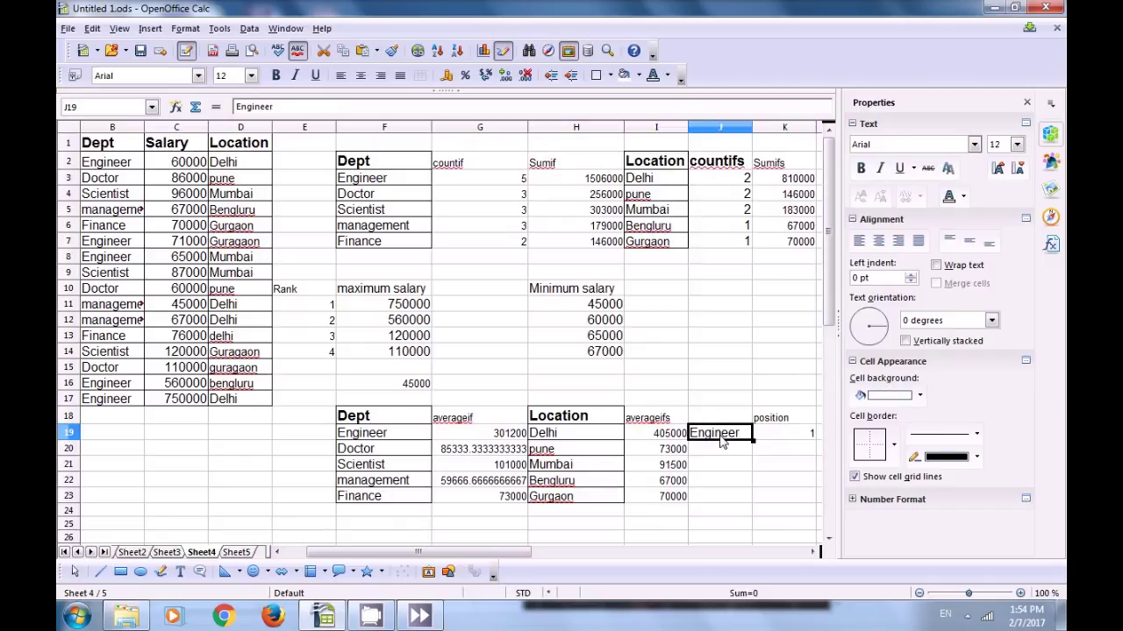
pyautogui.click(373, 485)
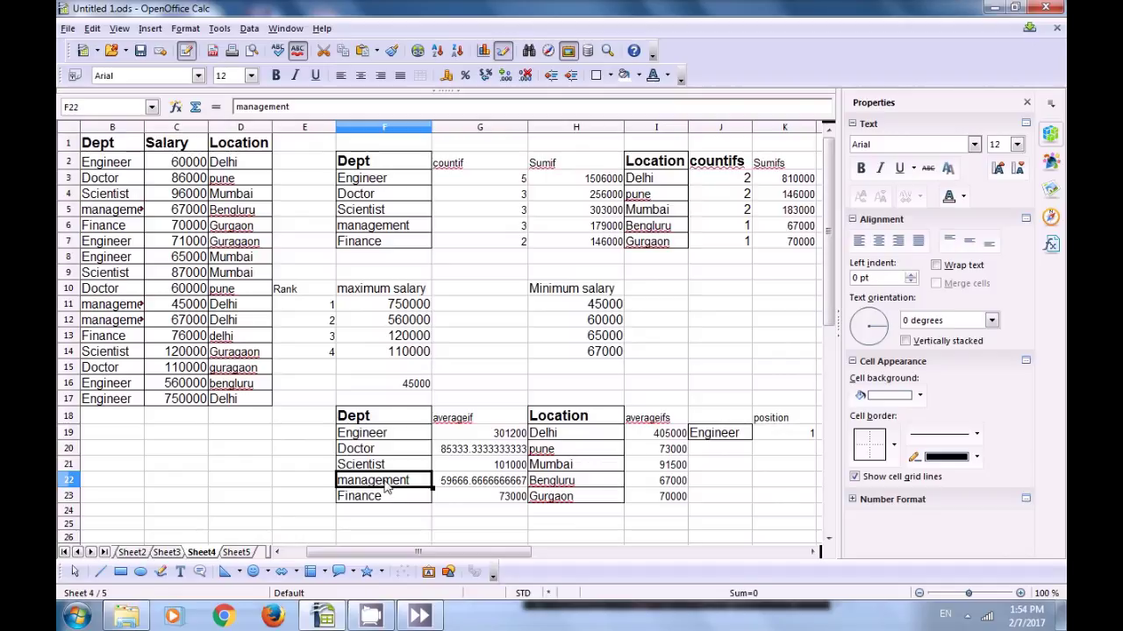
pyautogui.click(717, 439)
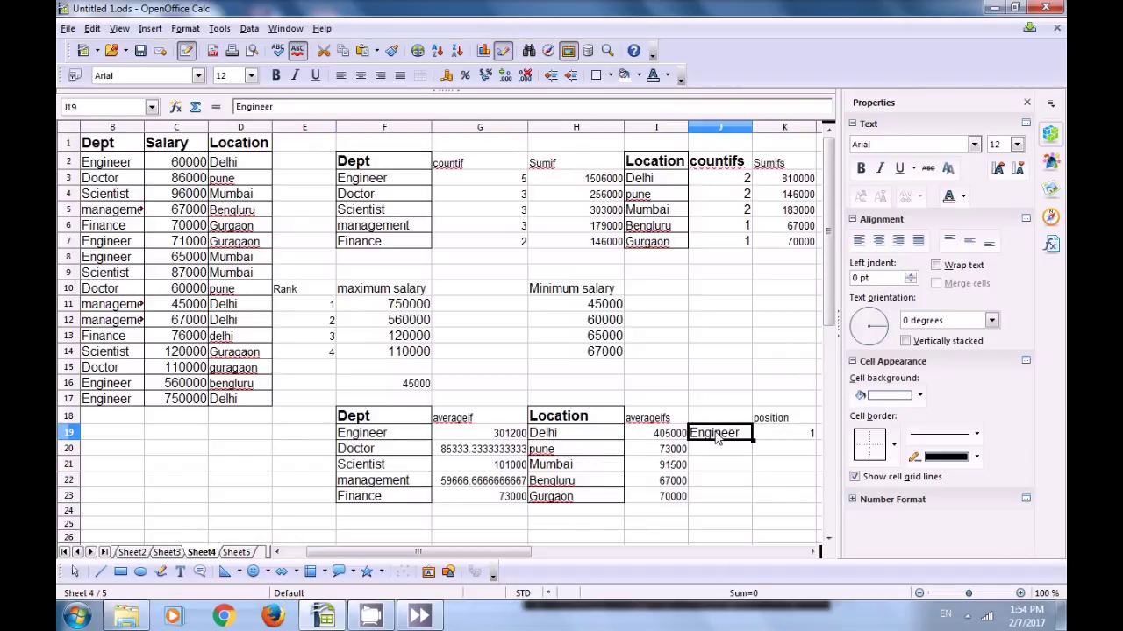
pyautogui.hotkey('ctrl', 'v')
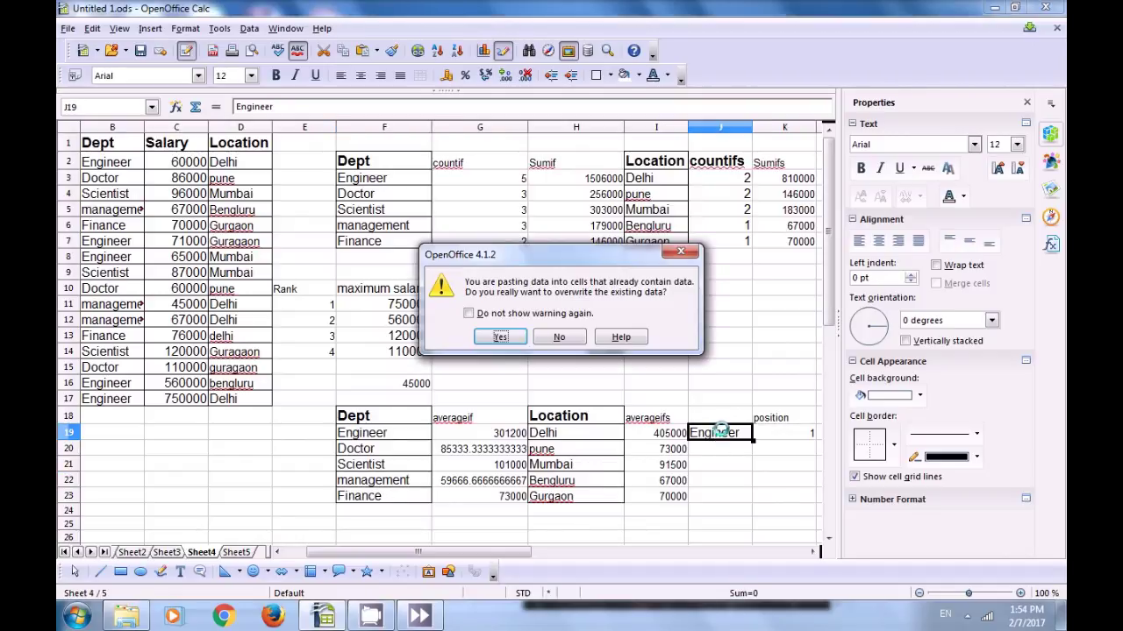
pyautogui.click(500, 337)
pyautogui.click(717, 468)
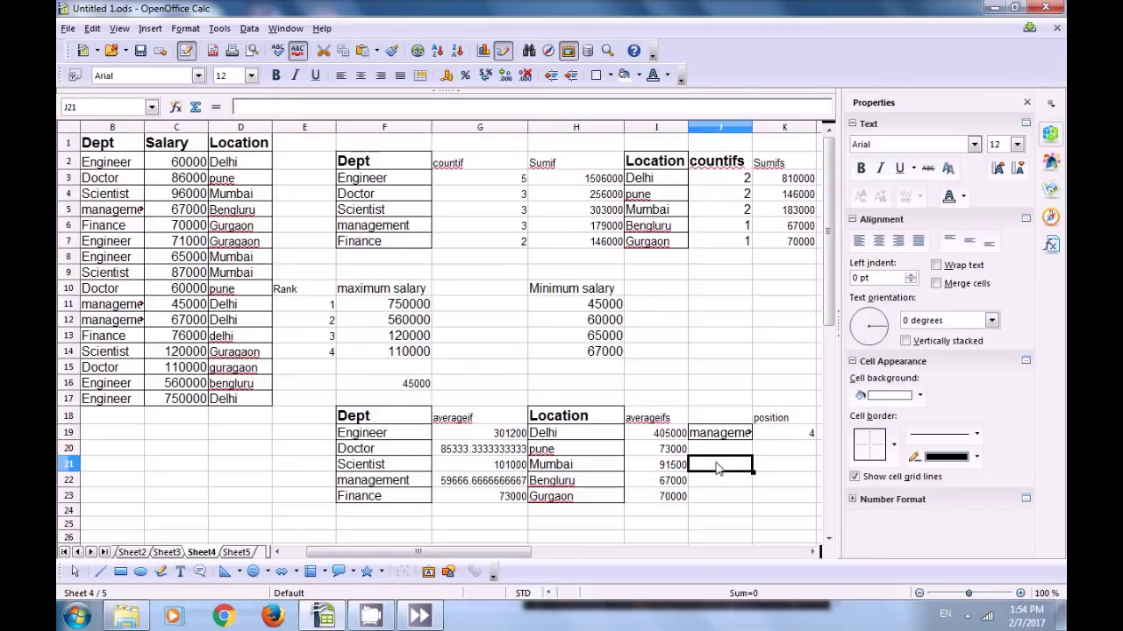
pyautogui.click(729, 434)
pyautogui.moveTo(733, 435); pyautogui.dragTo(781, 437)
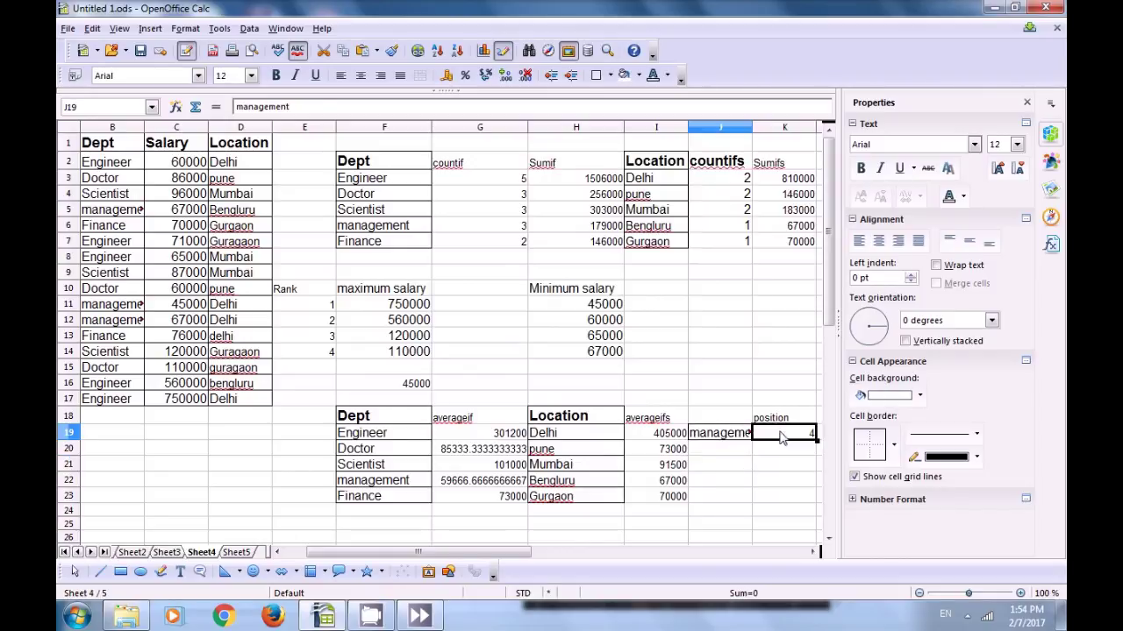
pyautogui.click(781, 436)
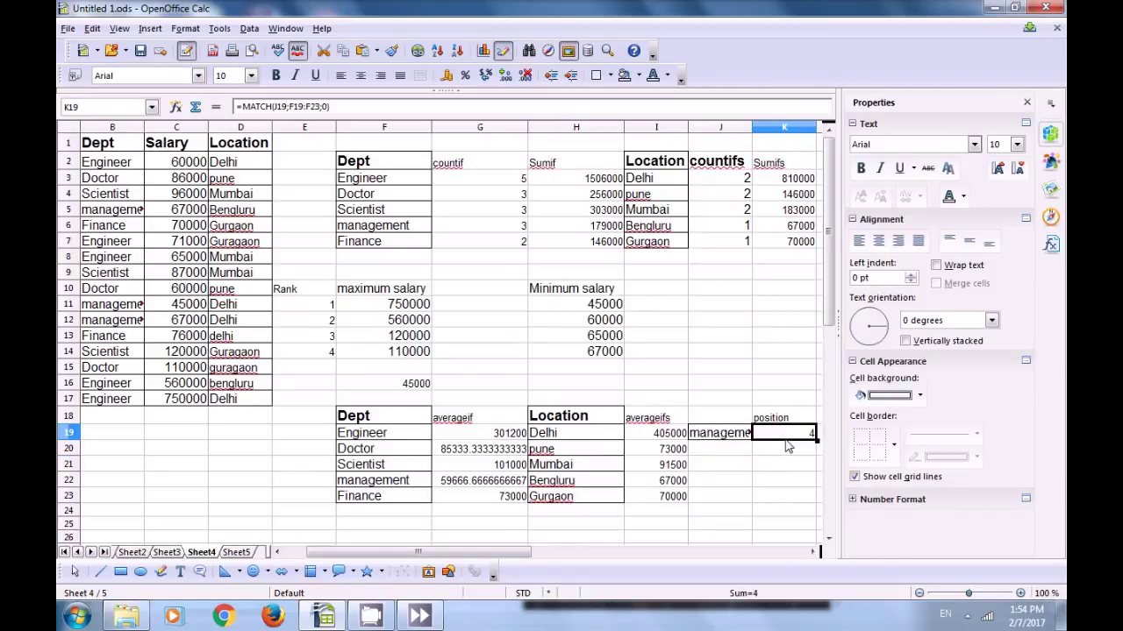
# Overwrite the lookup value in J19 with the copied Scientist department.
pyautogui.moveTo(785, 438); pyautogui.dragTo(721, 433)
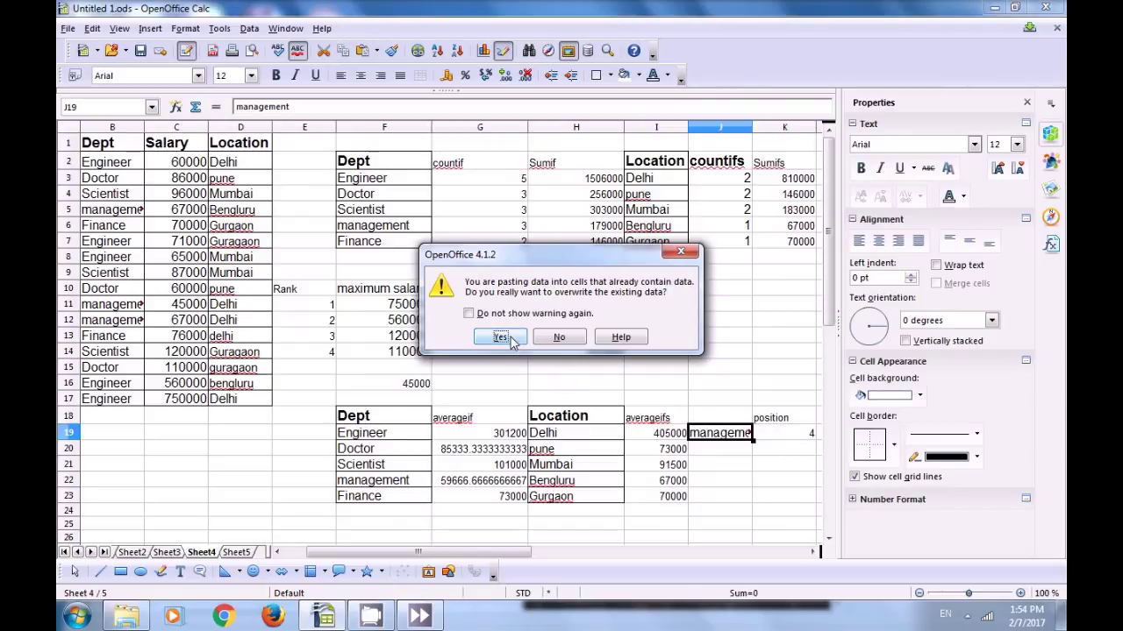
pyautogui.click(499, 338)
pyautogui.click(715, 454)
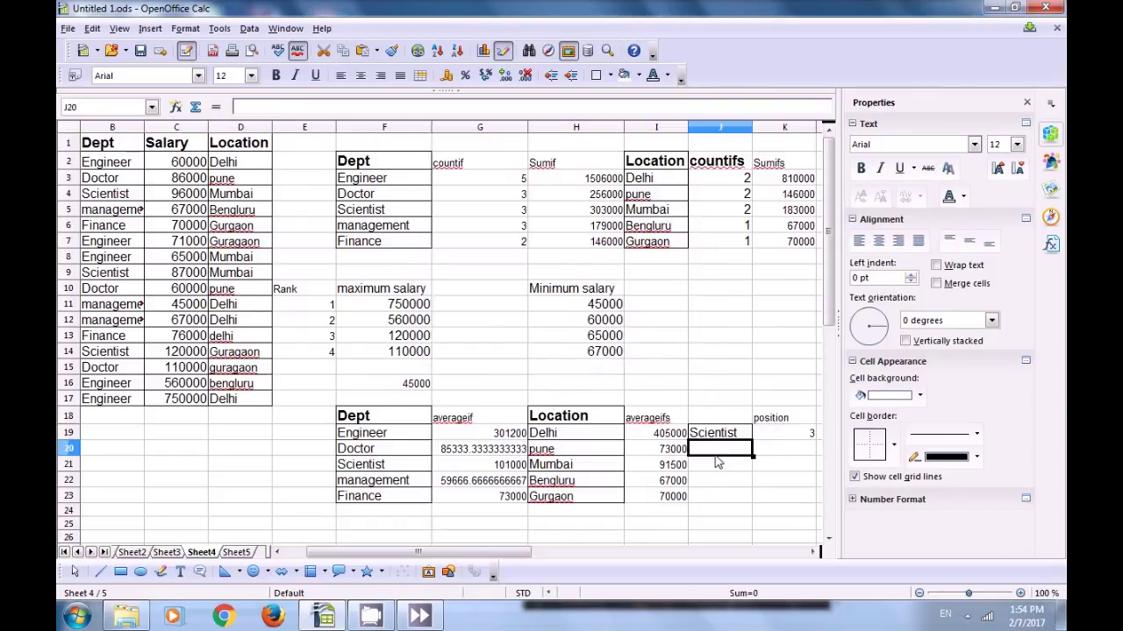
pyautogui.click(716, 437)
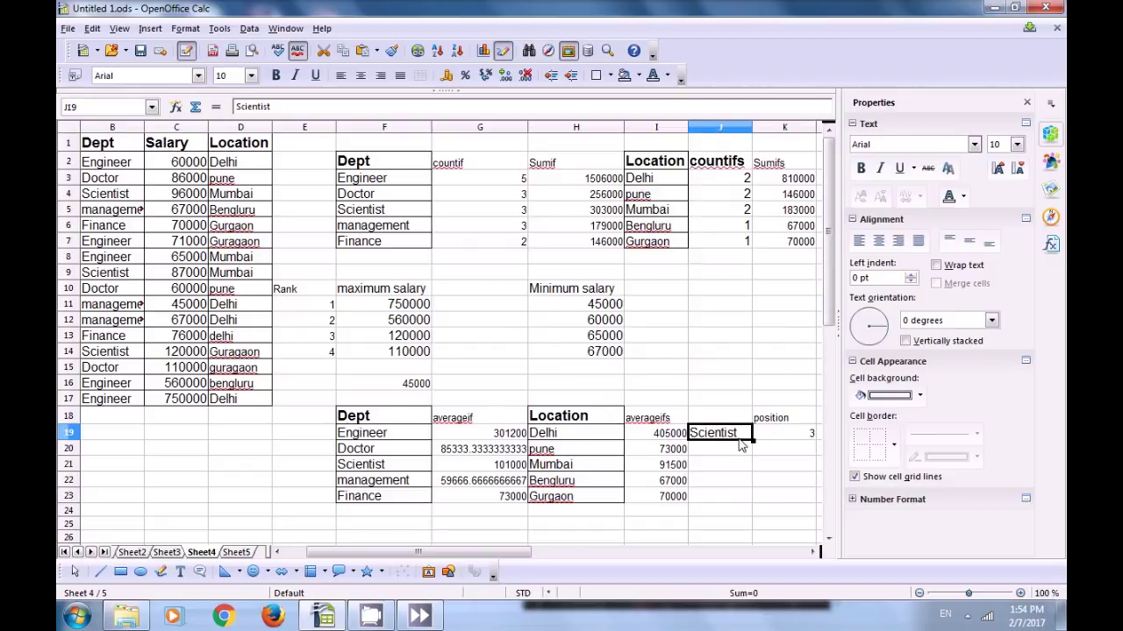
# Overwrite the lookup value in J19 with doctor and check the MATCH result in K19 against the department list in column F.
pyautogui.click(795, 436)
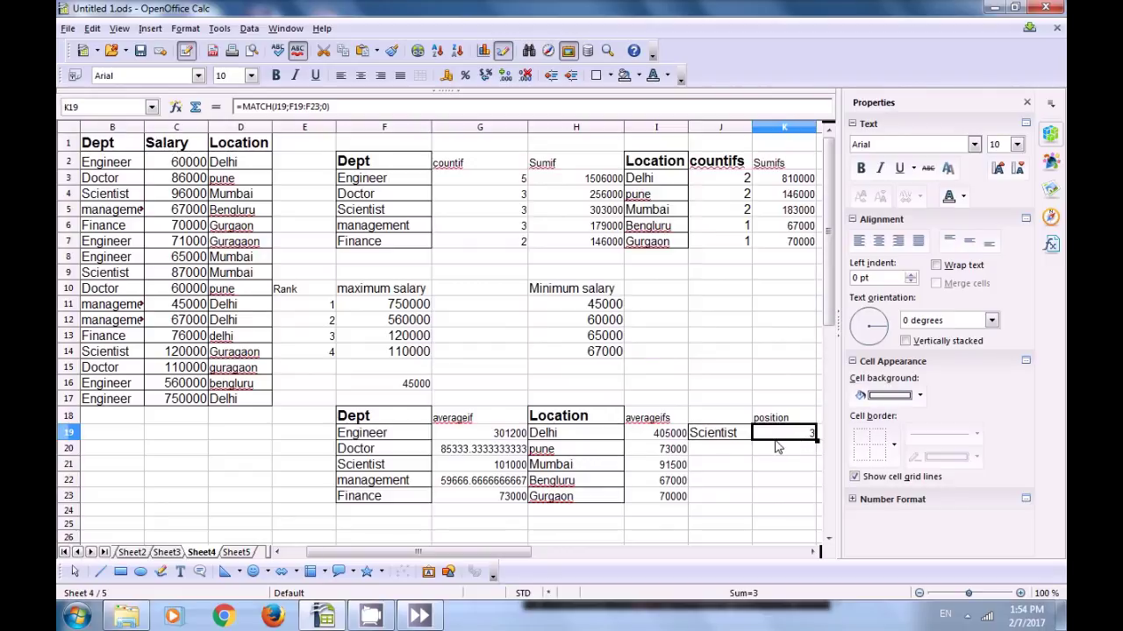
pyautogui.click(739, 441)
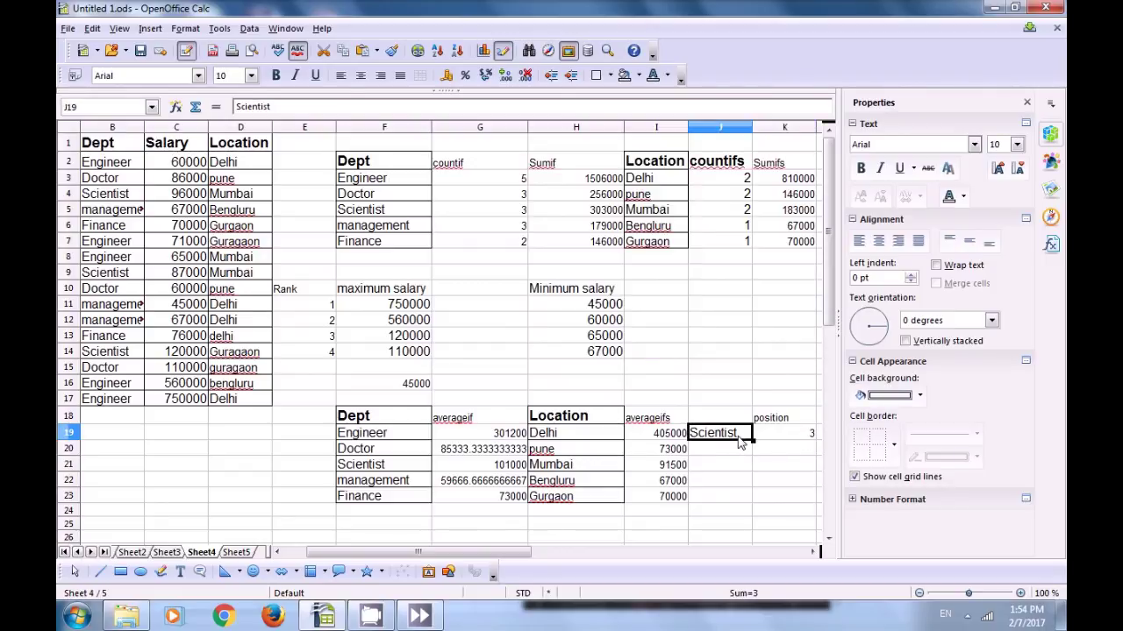
pyautogui.press('BackSpace')
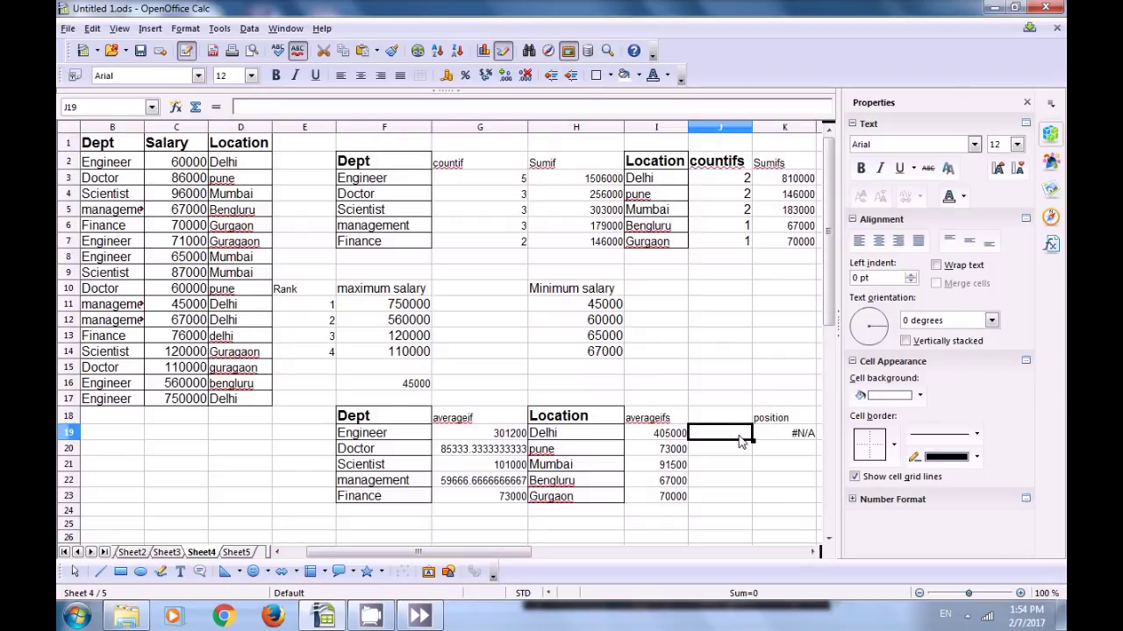
pyautogui.write('doctor')
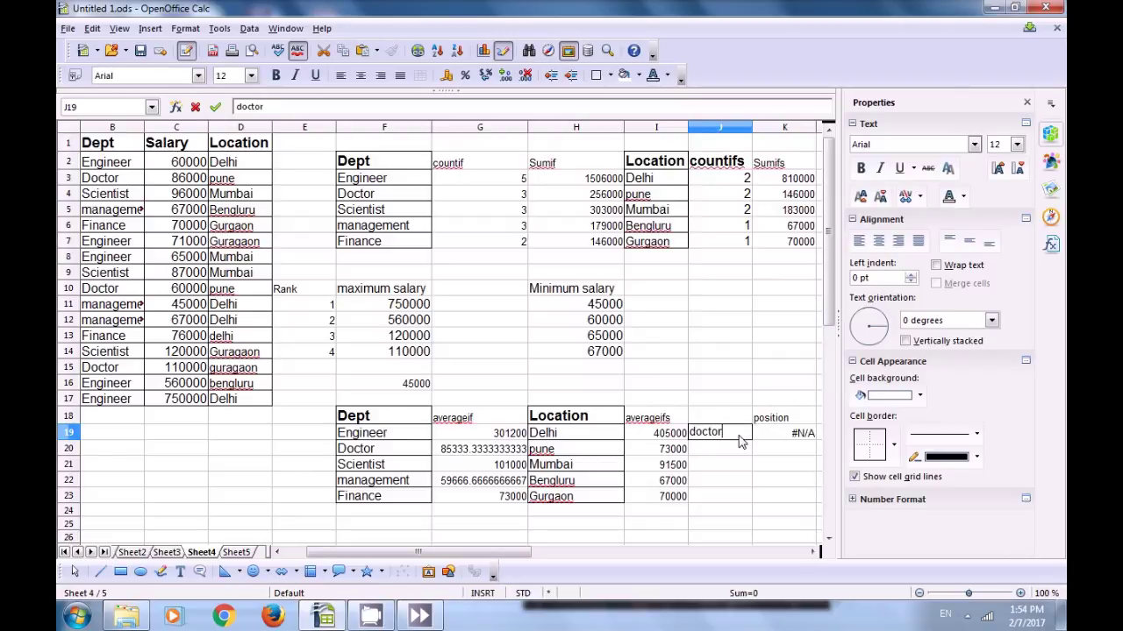
pyautogui.press('Return')
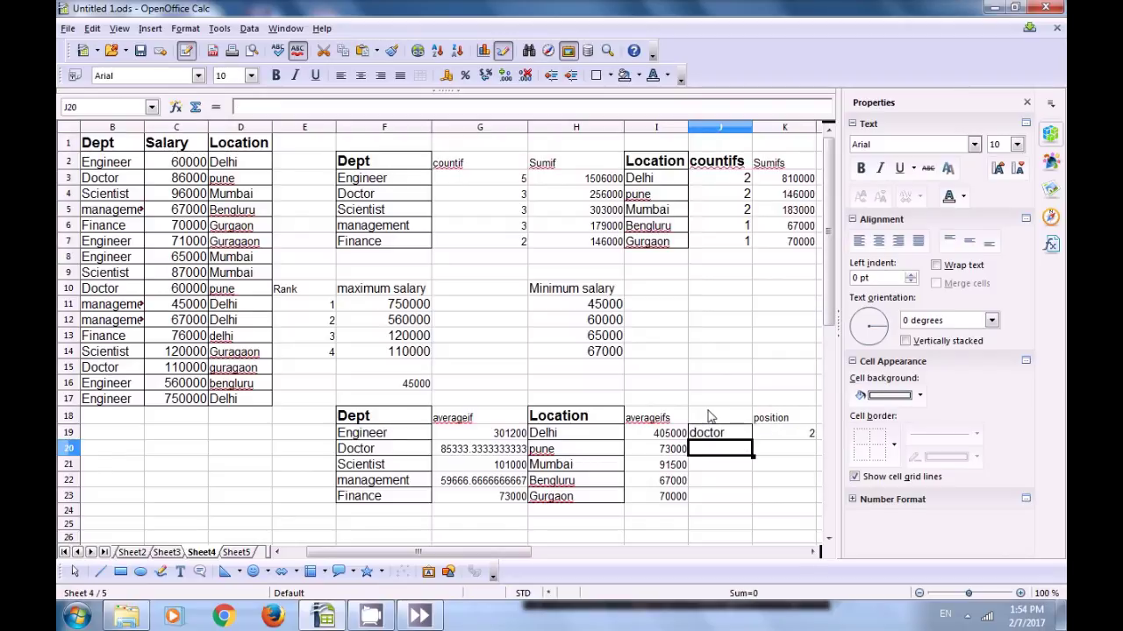
pyautogui.click(712, 437)
pyautogui.click(795, 438)
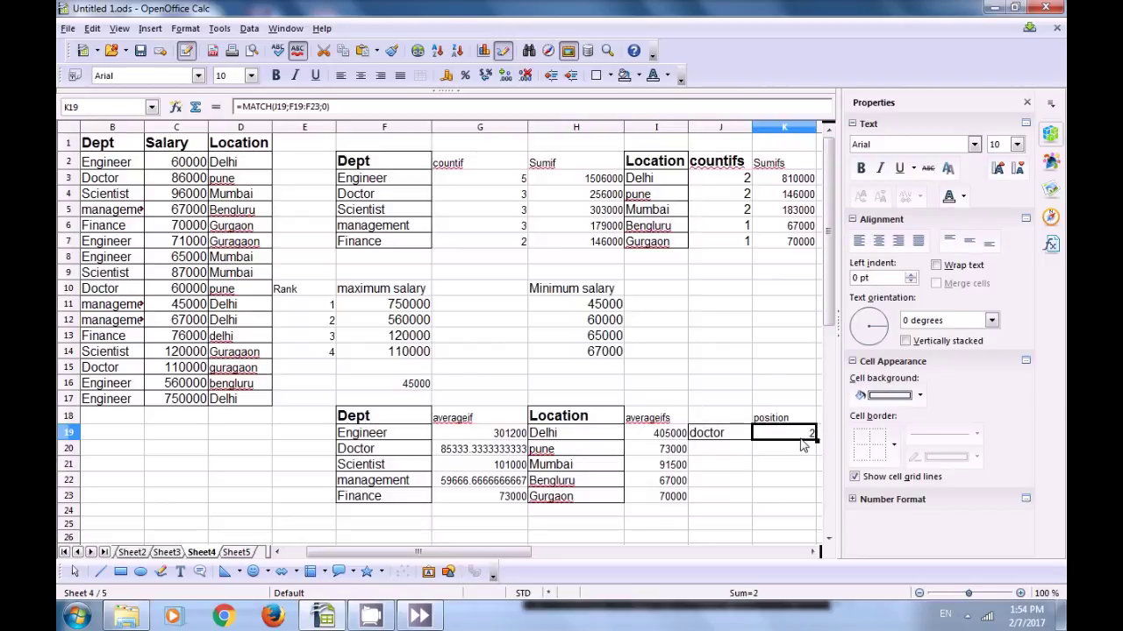
pyautogui.click(374, 435)
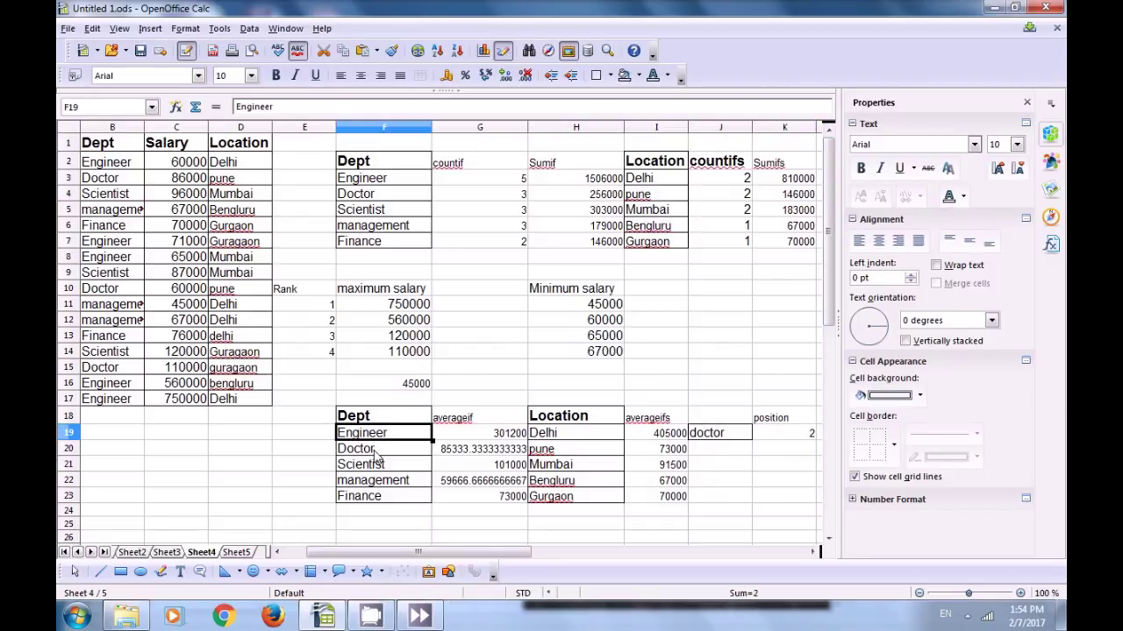
pyautogui.click(373, 450)
pyautogui.click(737, 467)
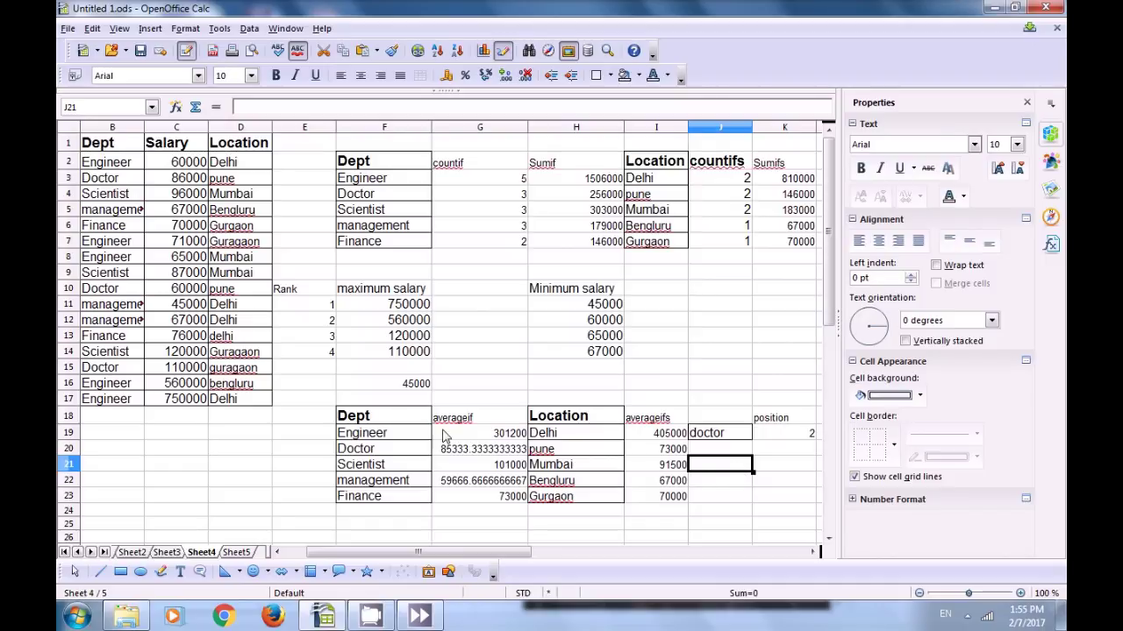
# On Sheet5, enter the labels name, month and value in cells B7 to B9 below the monthly table.
pyautogui.click(248, 552)
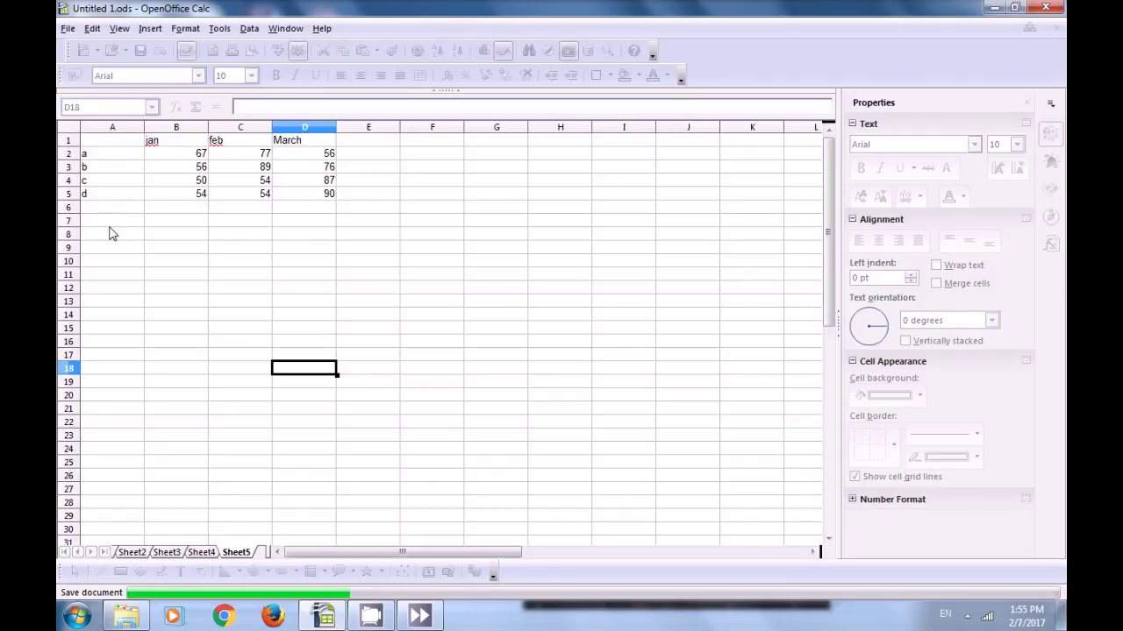
pyautogui.click(165, 234)
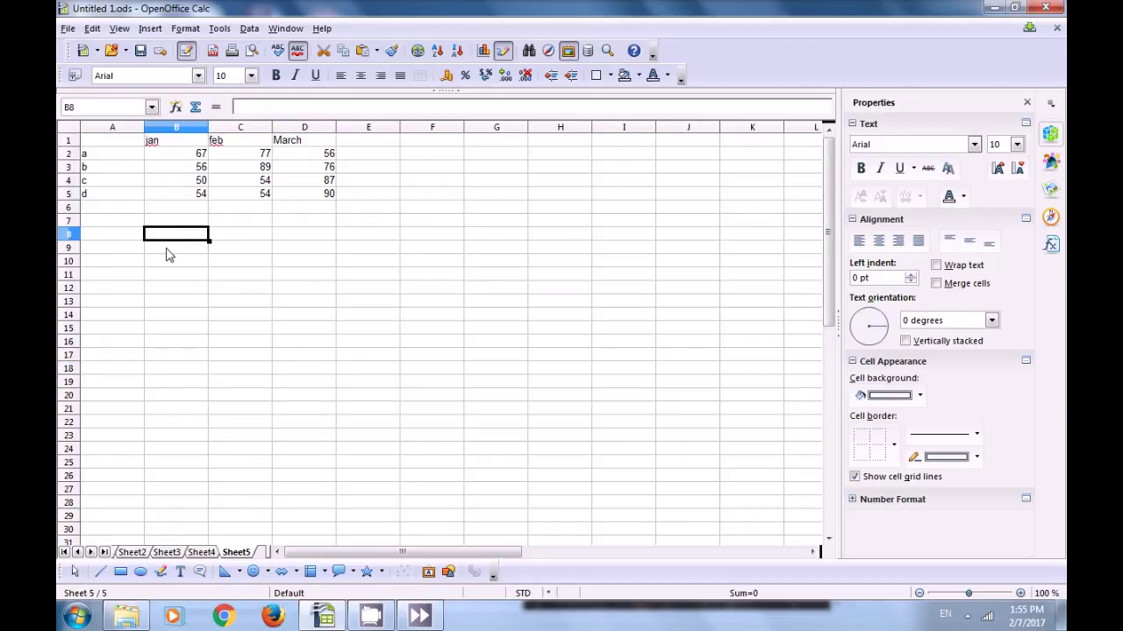
pyautogui.click(172, 225)
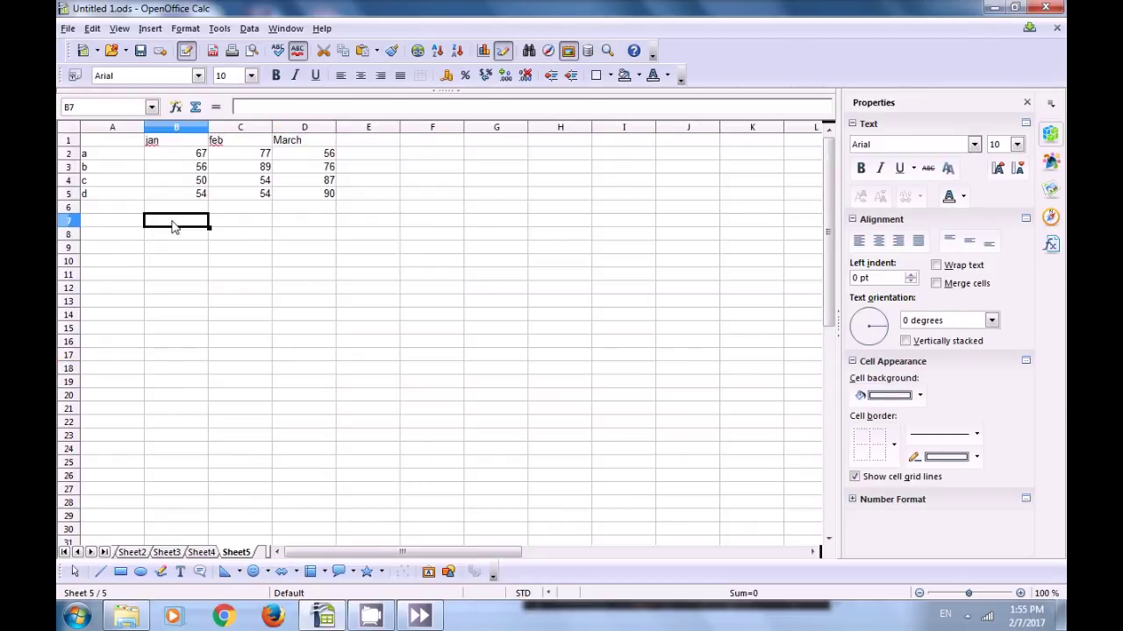
pyautogui.write('name')
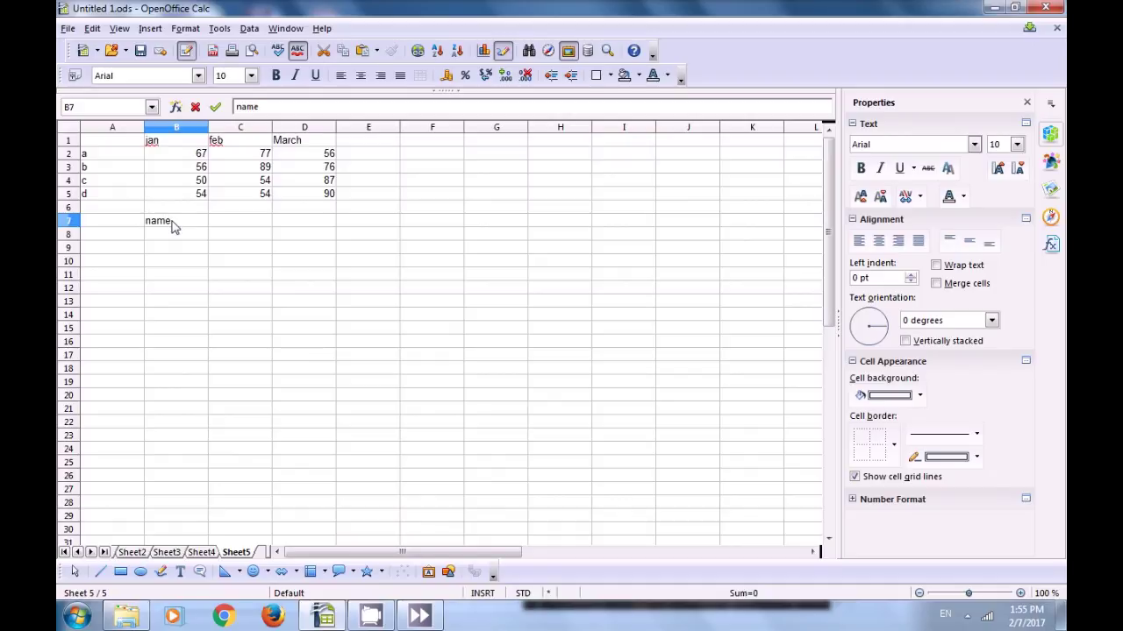
pyautogui.press('Return')
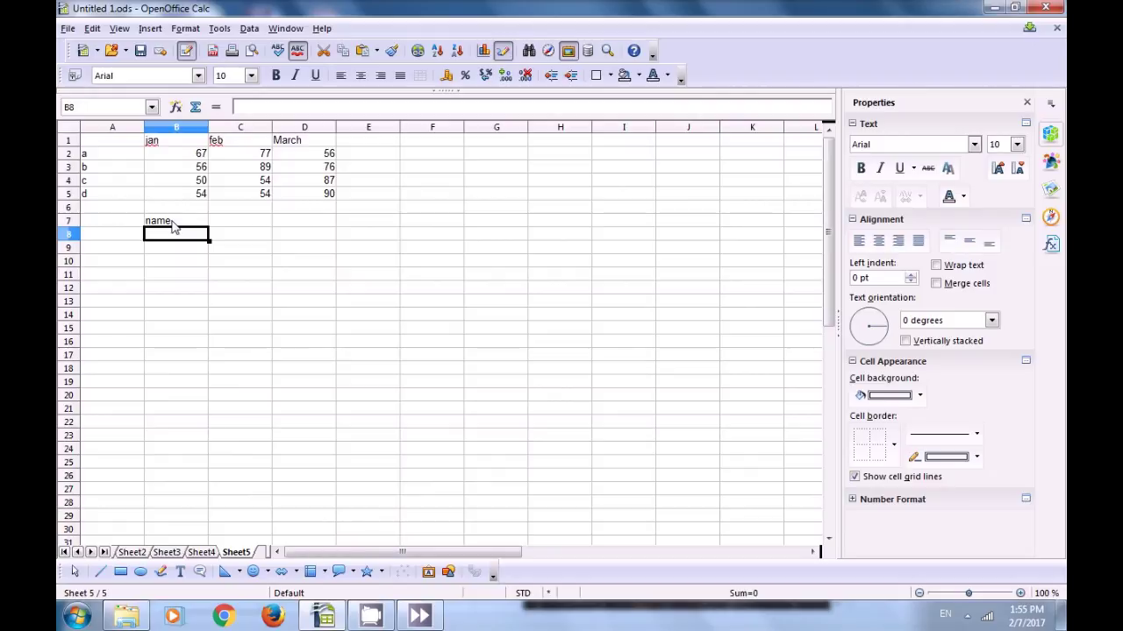
pyautogui.write('mon')
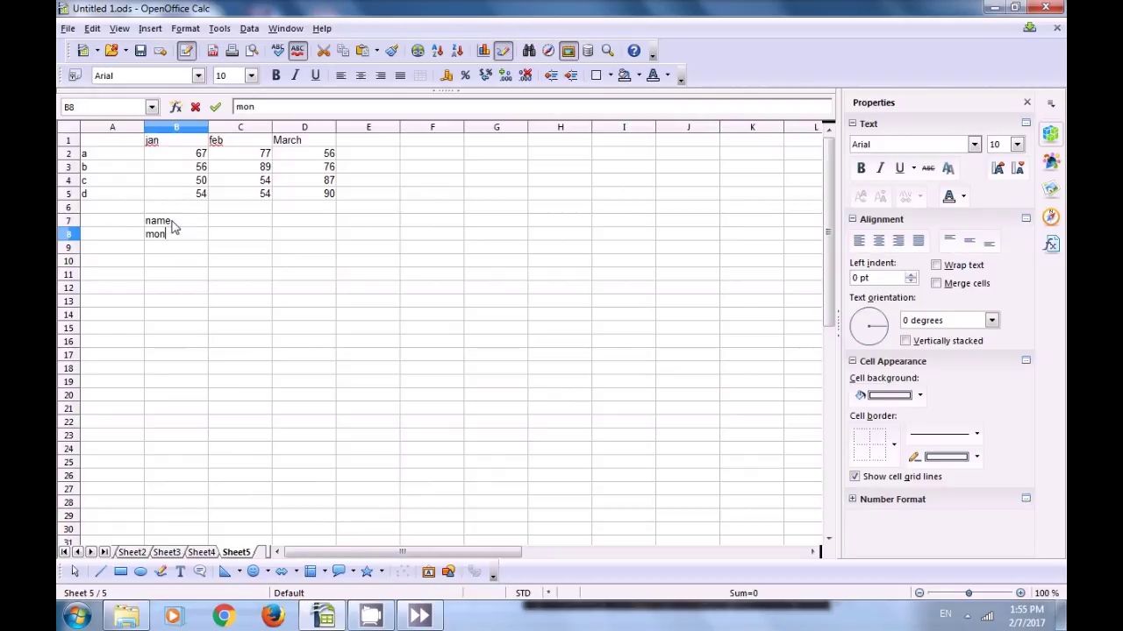
pyautogui.write('th')
pyautogui.press('Return')
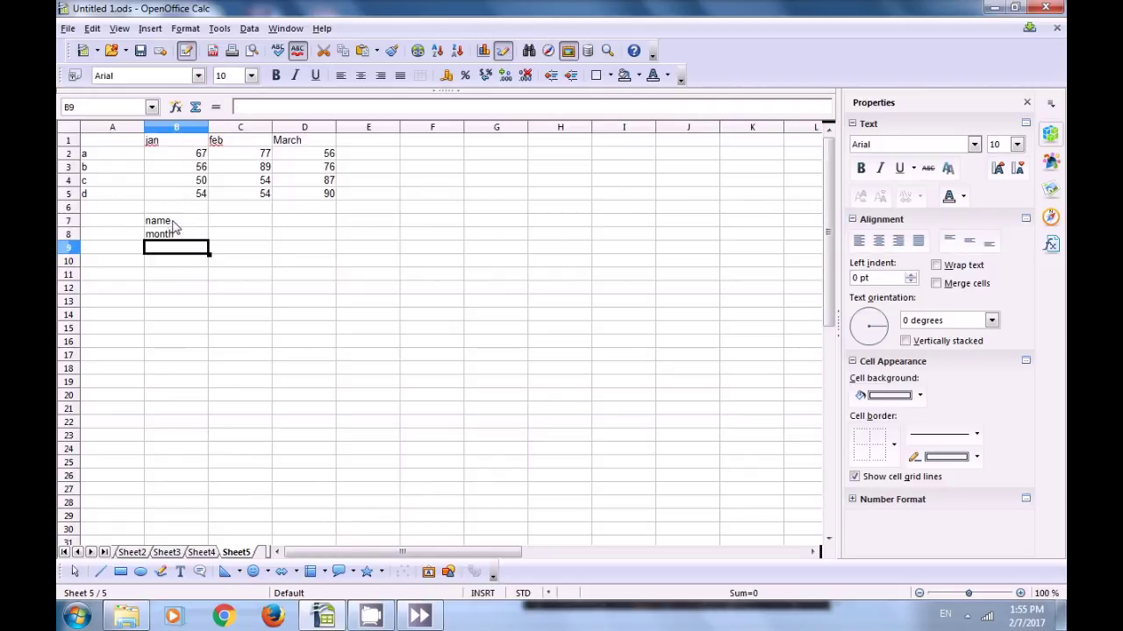
pyautogui.write('value')
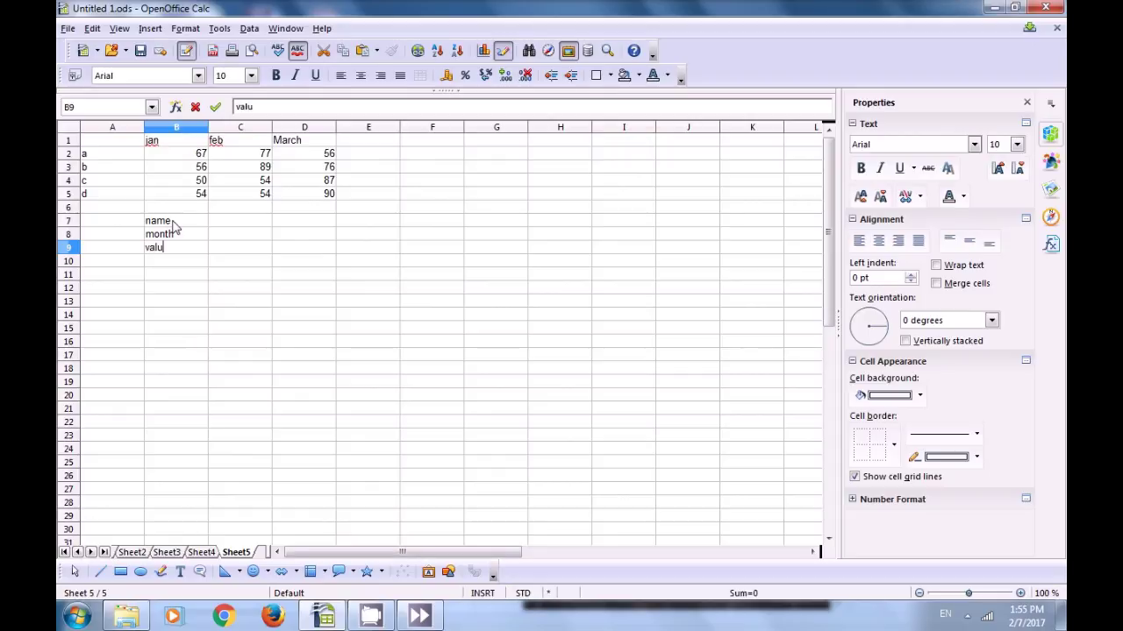
pyautogui.click(182, 276)
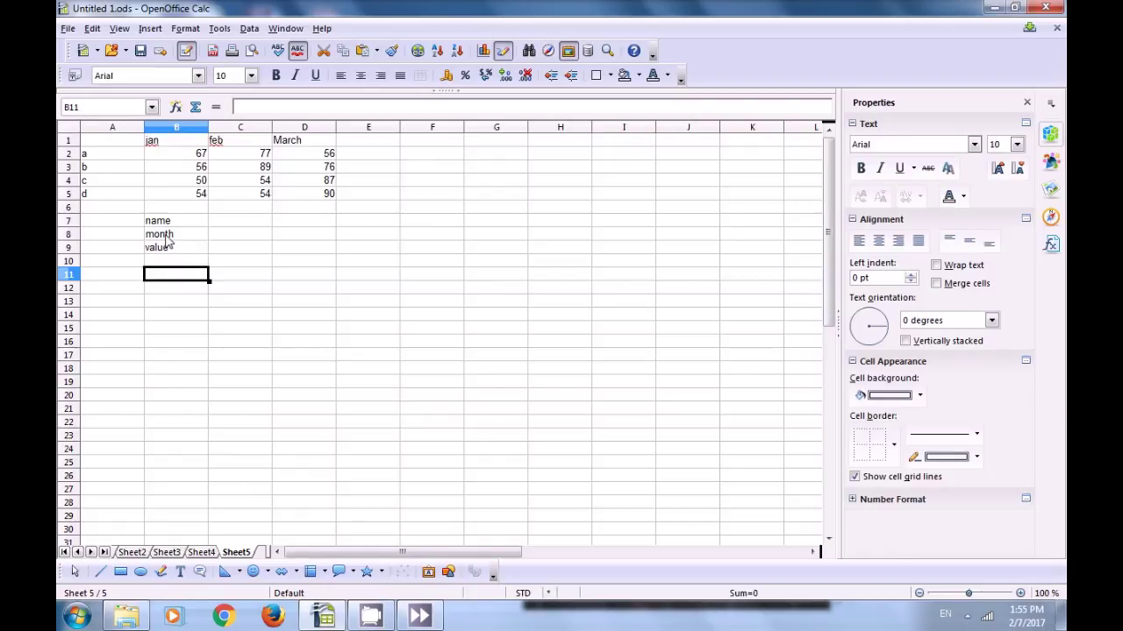
# Enter a as the name in C7 and jan as the month in C8, and locate the matching value in the table.
pyautogui.click(215, 225)
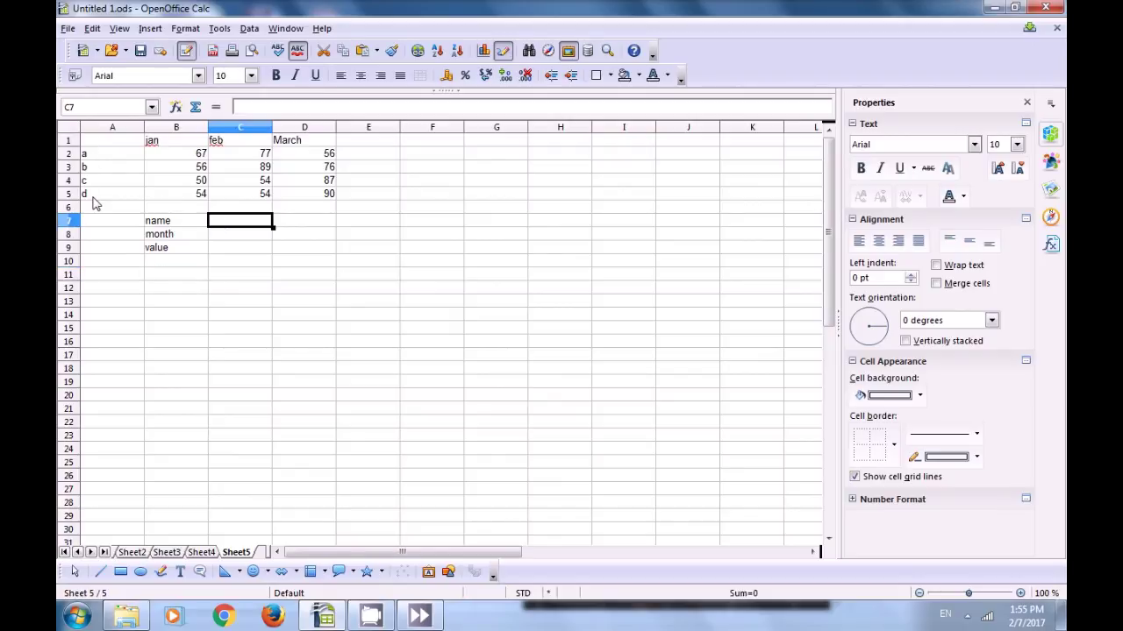
pyautogui.press('Down')
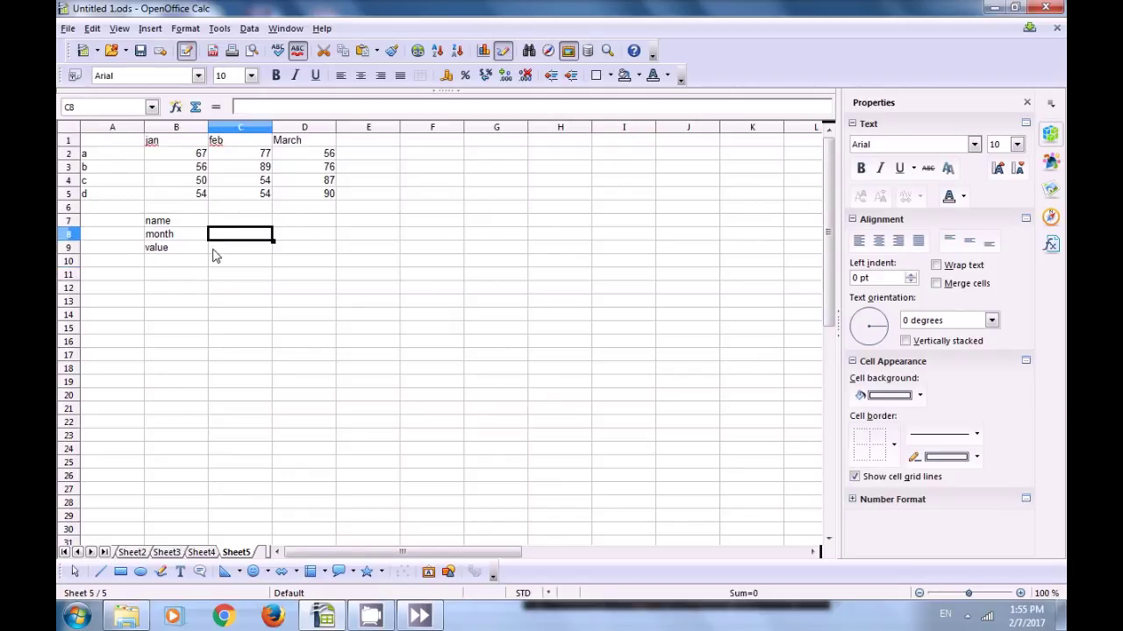
pyautogui.press('Down')
pyautogui.click(217, 225)
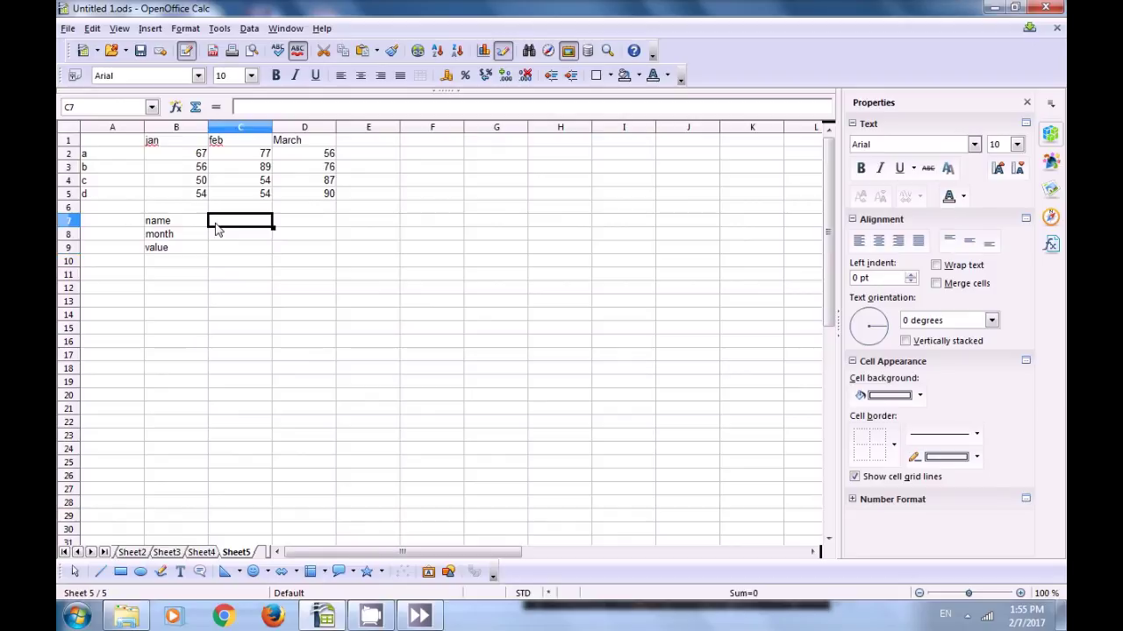
pyautogui.write('a')
pyautogui.press('Return')
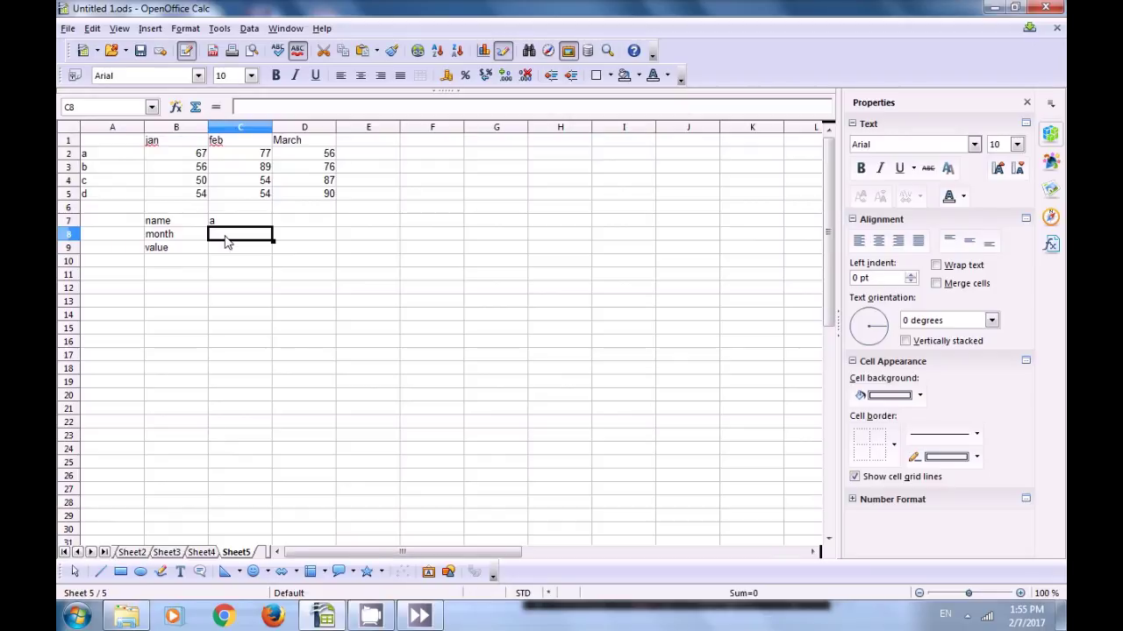
pyautogui.write('jan')
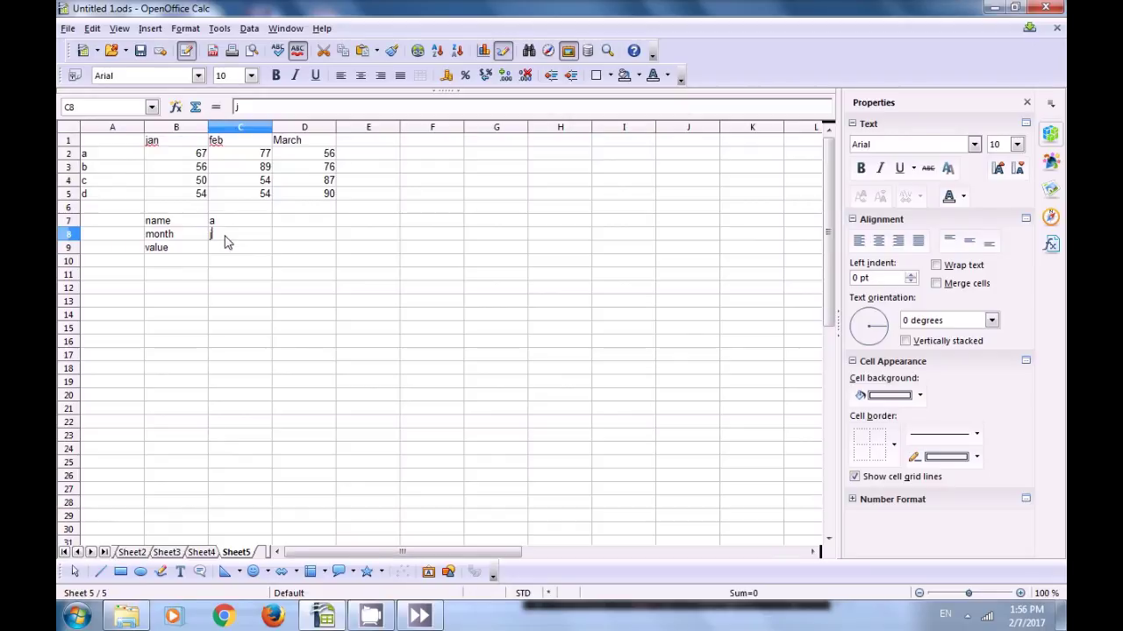
pyautogui.click(290, 252)
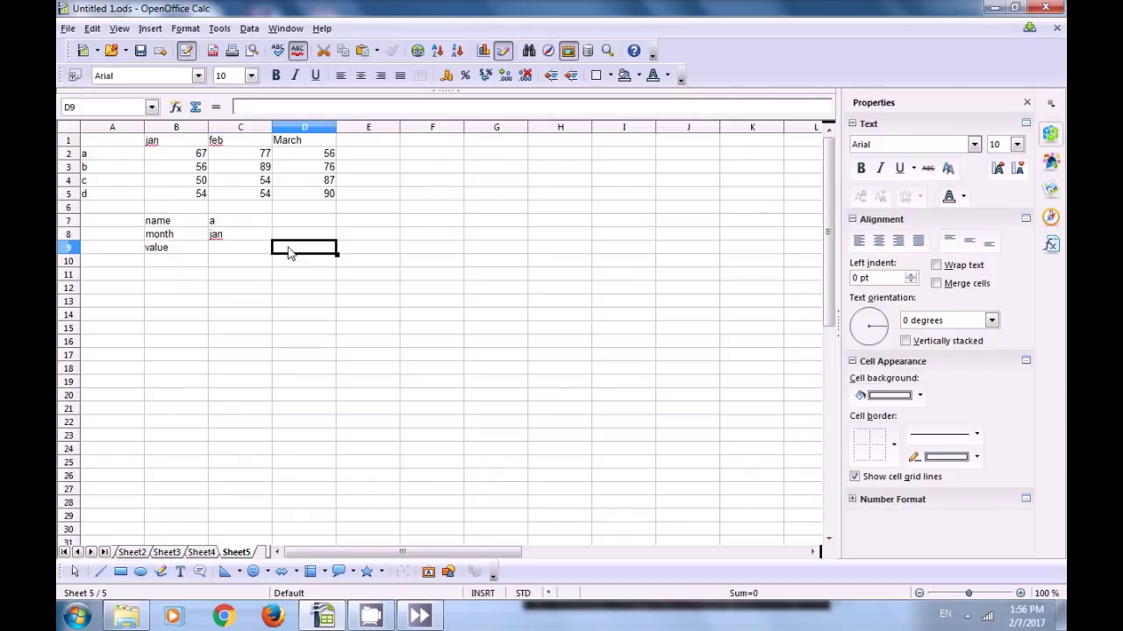
pyautogui.click(96, 155)
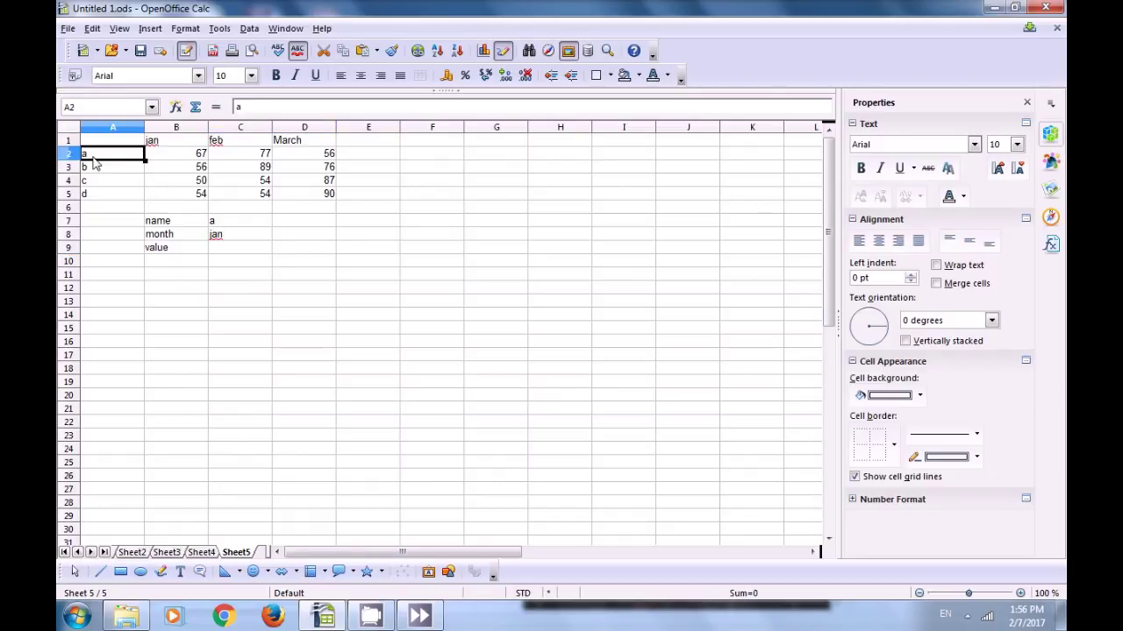
pyautogui.click(172, 157)
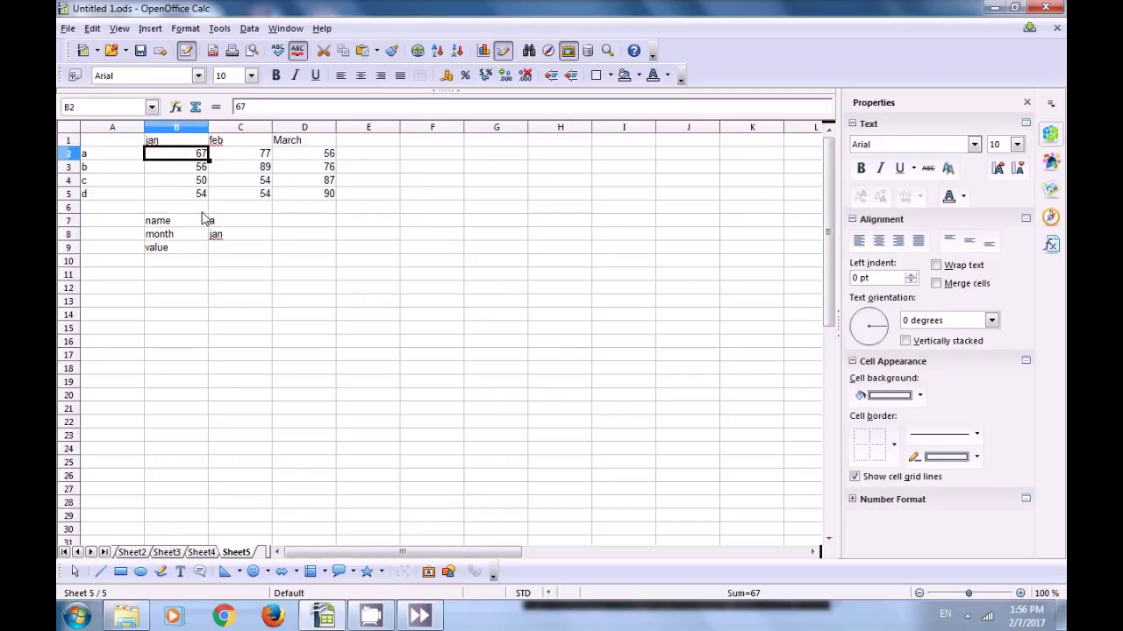
# Start an INDEX formula in C9 with the monthly values B2:D5 as its reference.
pyautogui.click(224, 254)
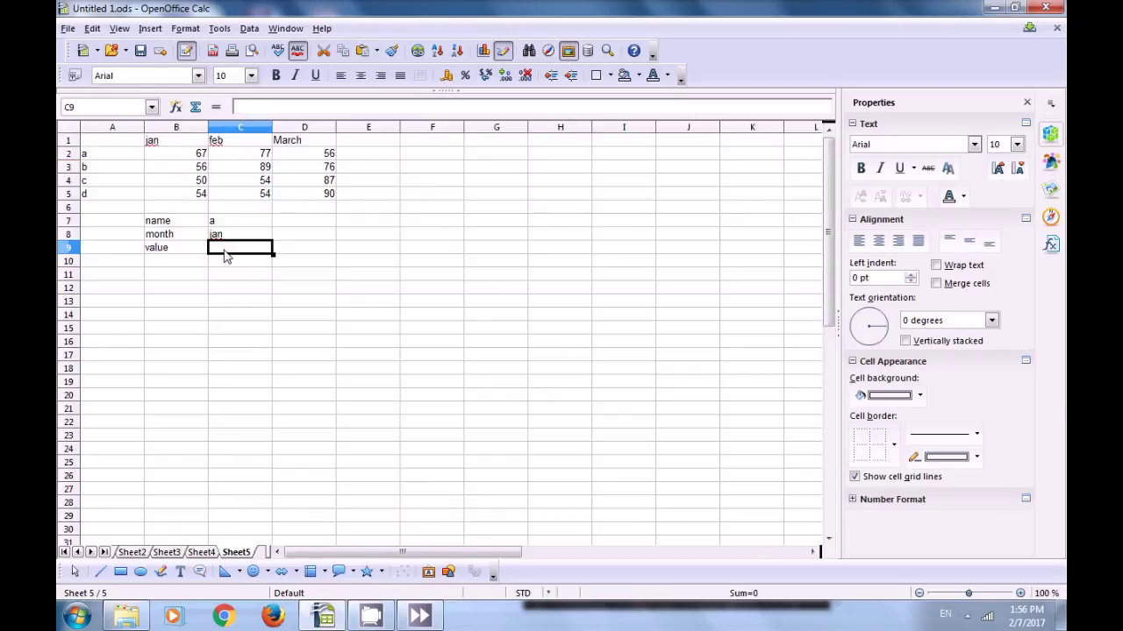
pyautogui.write('=in')
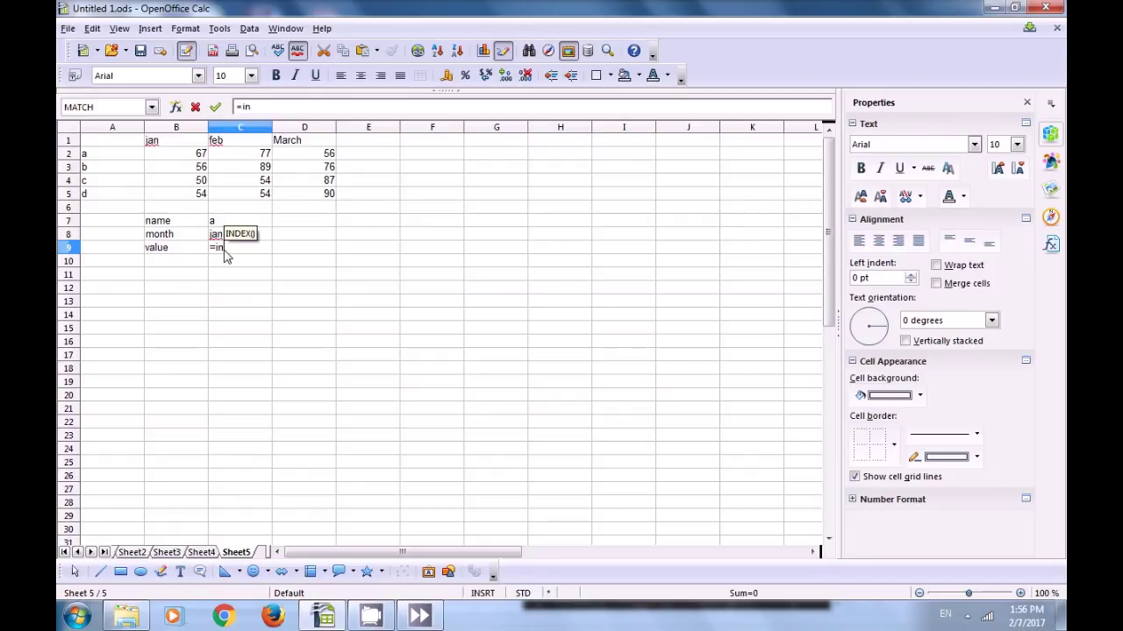
pyautogui.write('dex')
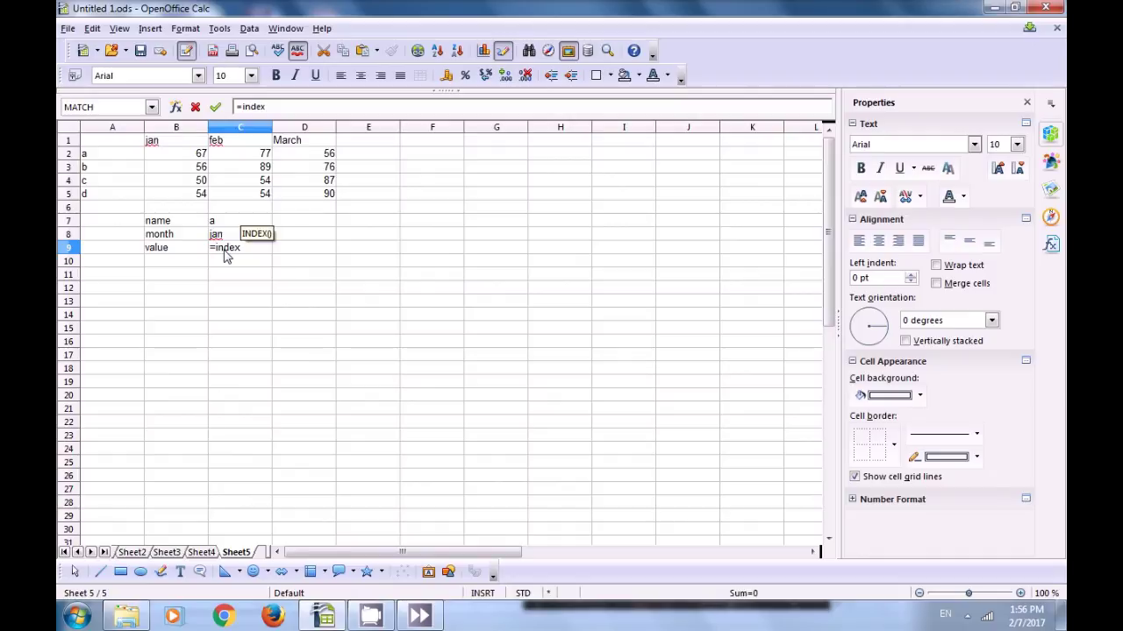
pyautogui.write('(')
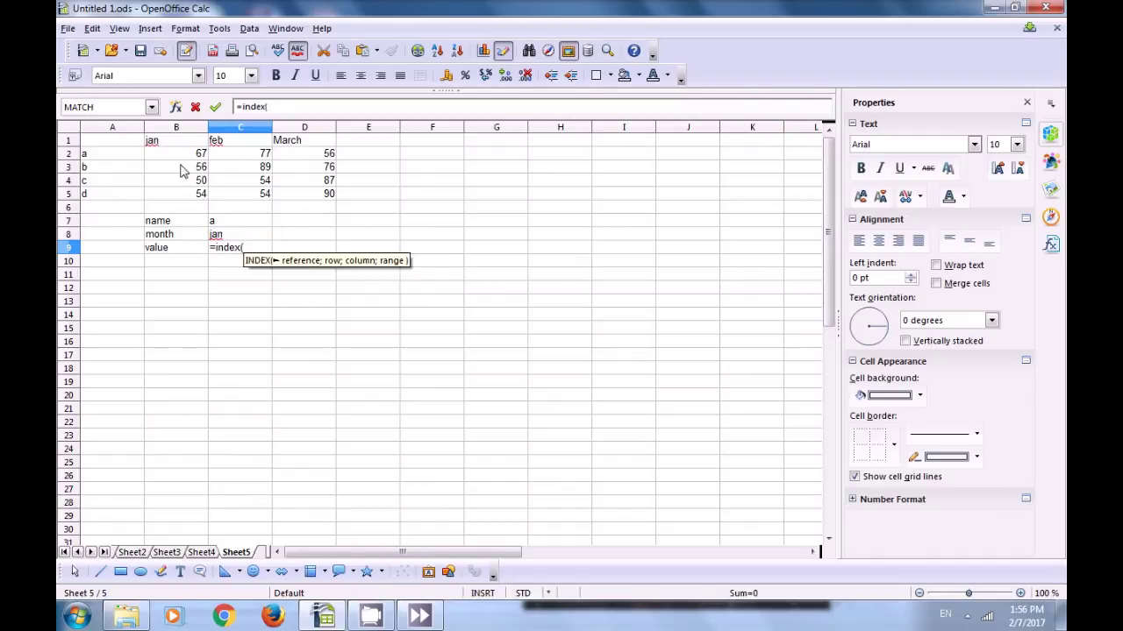
pyautogui.moveTo(180, 156); pyautogui.dragTo(333, 207)
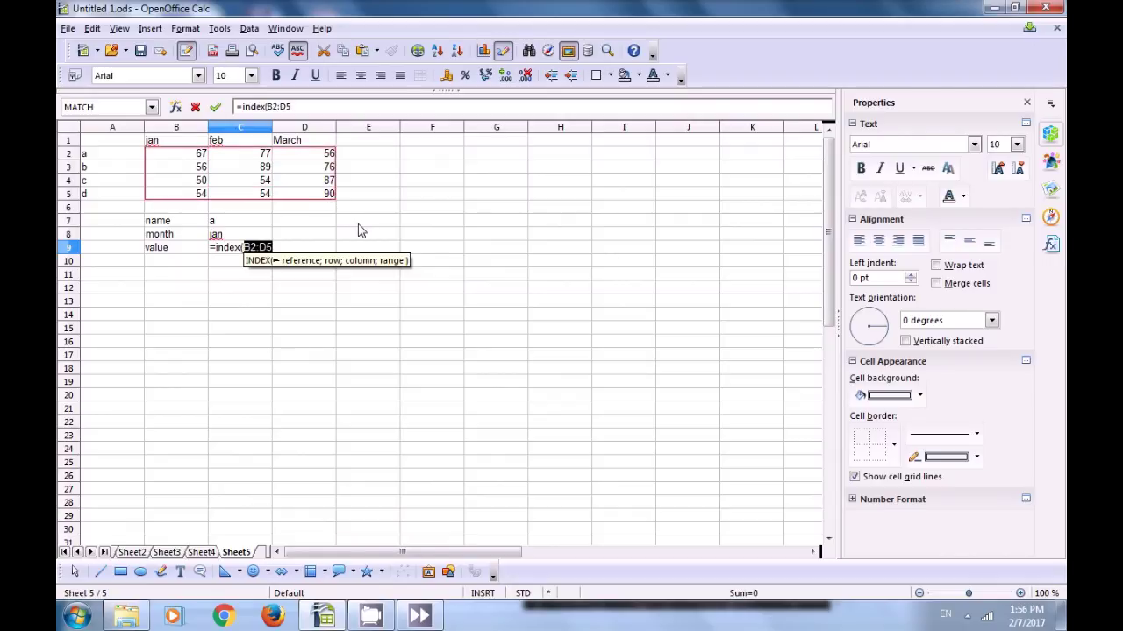
pyautogui.write(';')
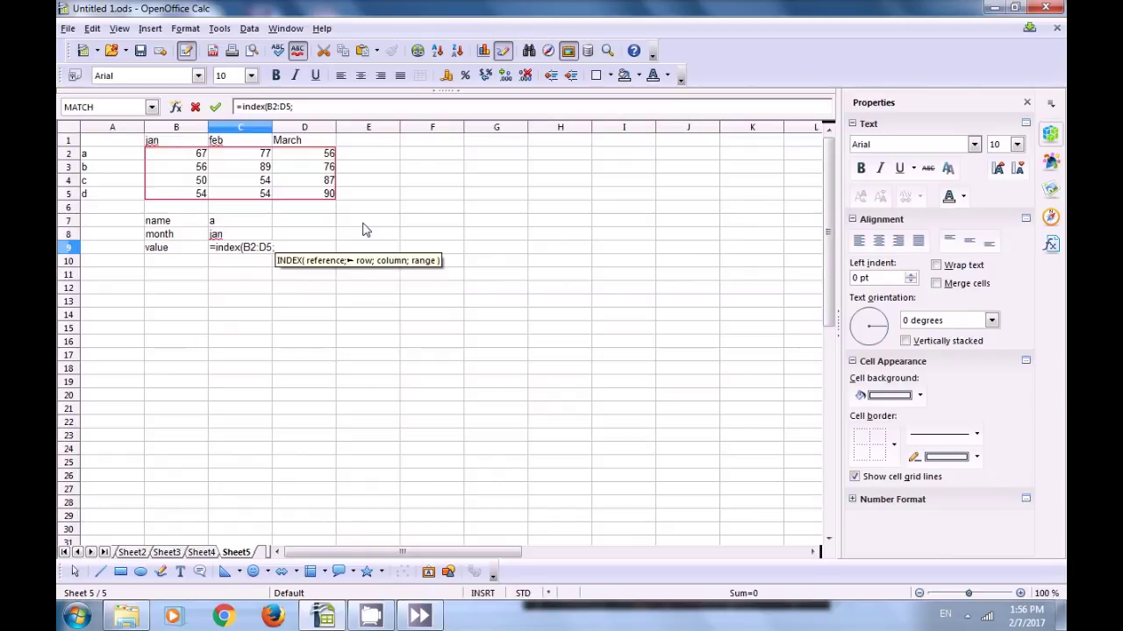
# Add MATCH(C7;A2:A5;0) as the row argument of the INDEX formula in C9 to locate the name.
pyautogui.write('ma')
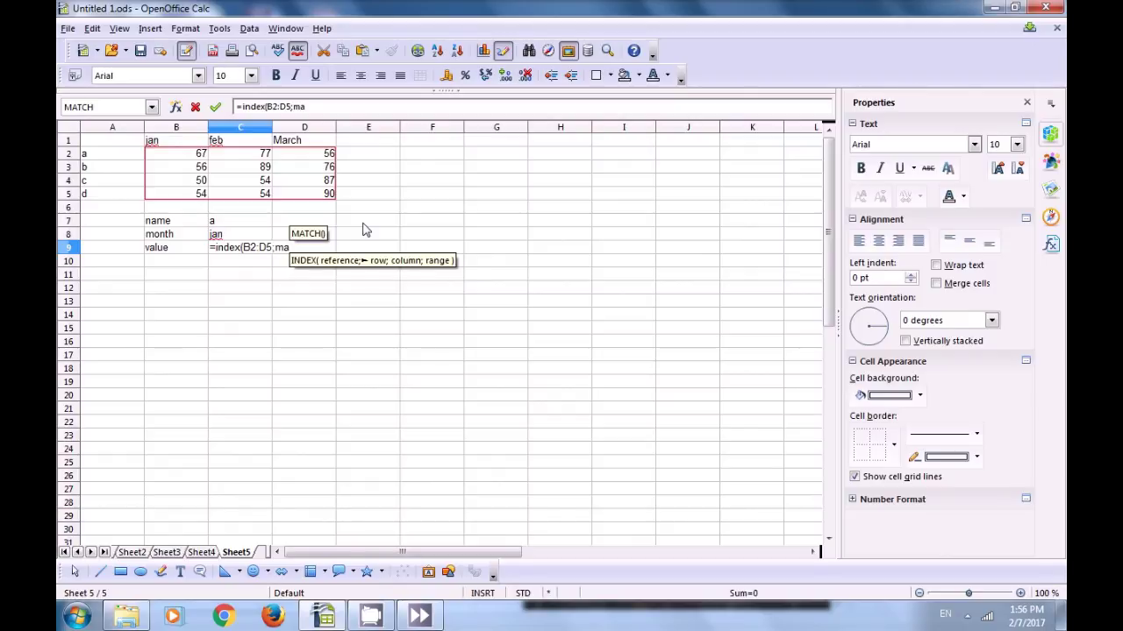
pyautogui.write('t')
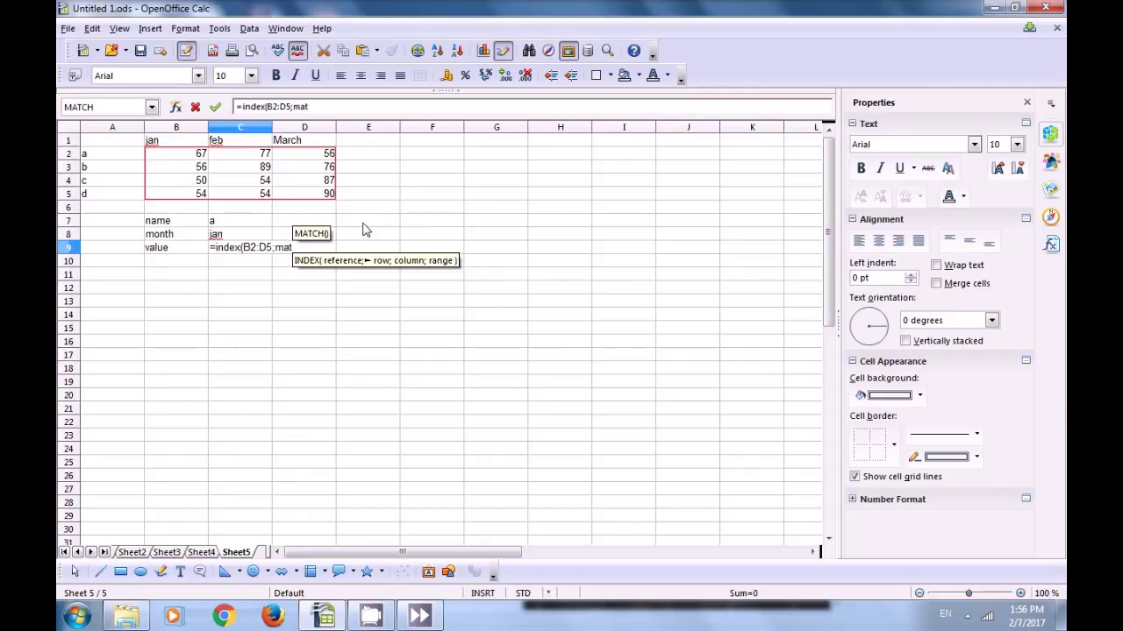
pyautogui.write('ch')
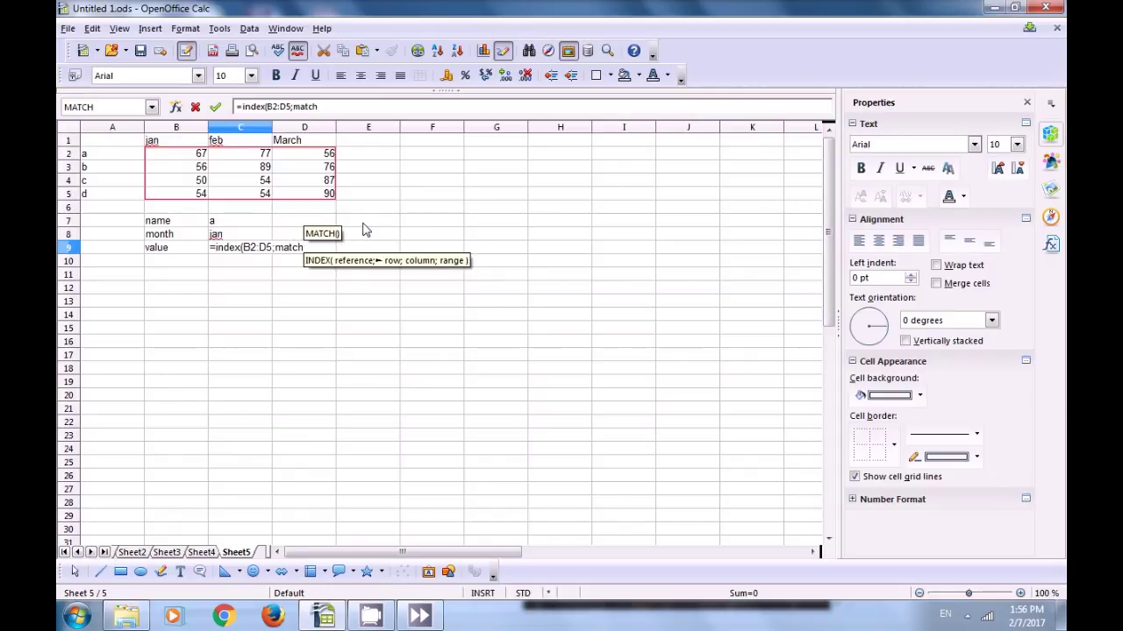
pyautogui.write('(')
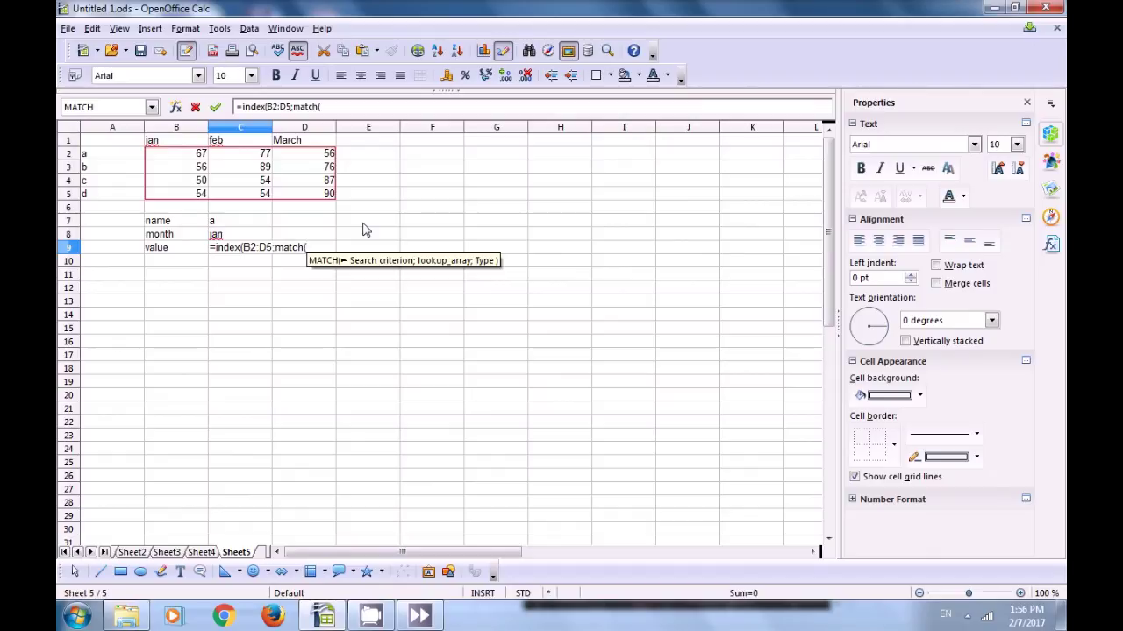
pyautogui.click(214, 223)
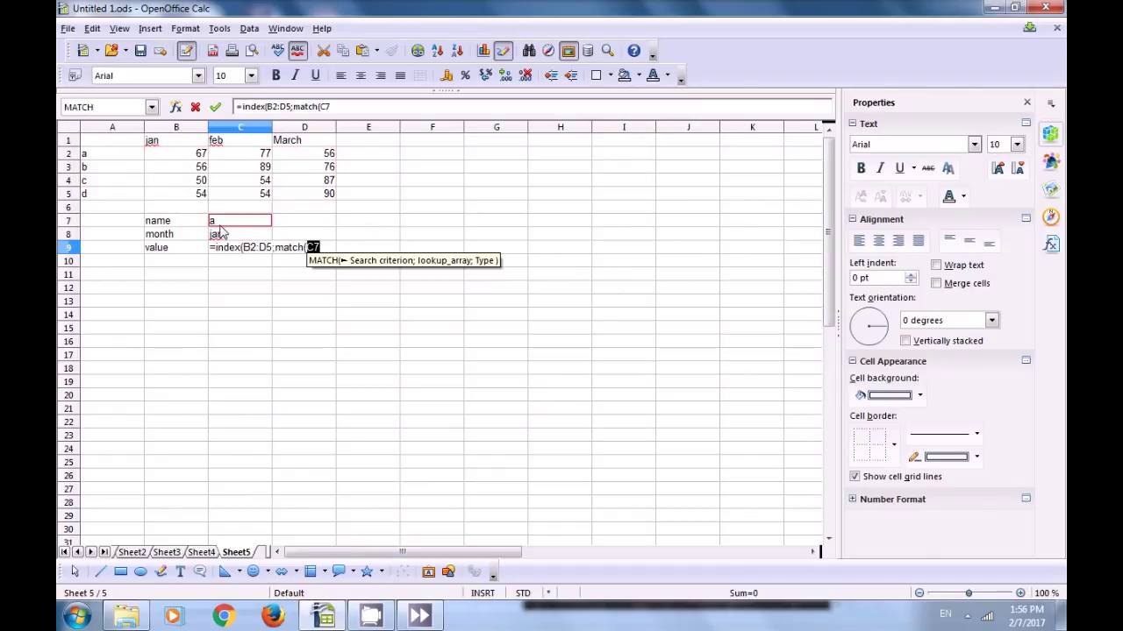
pyautogui.write(';')
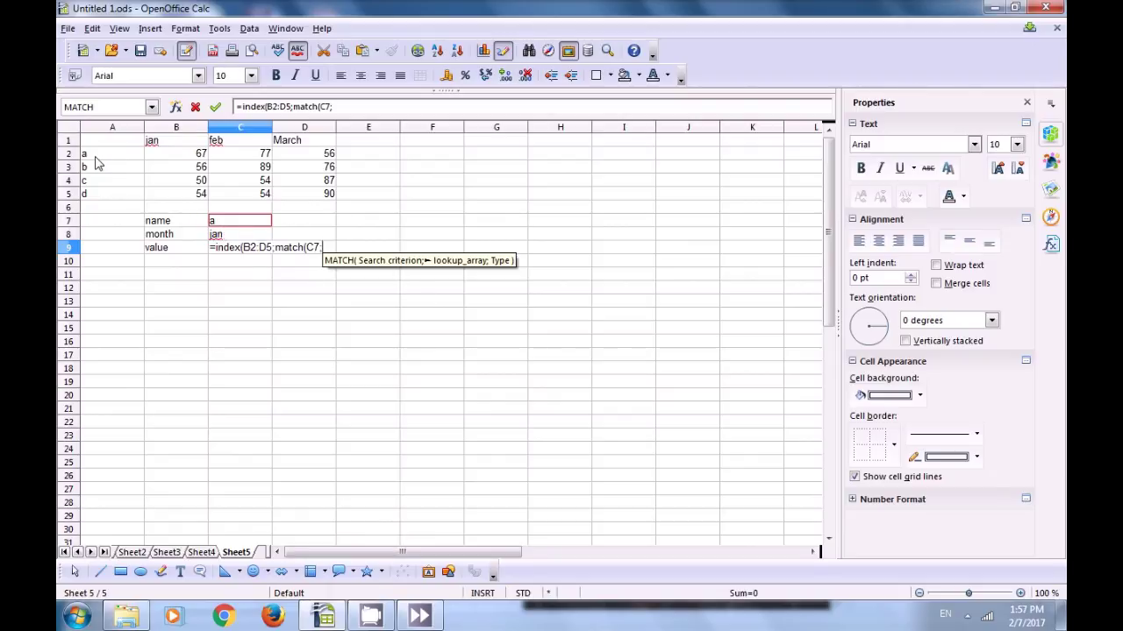
pyautogui.moveTo(94, 155); pyautogui.dragTo(97, 202)
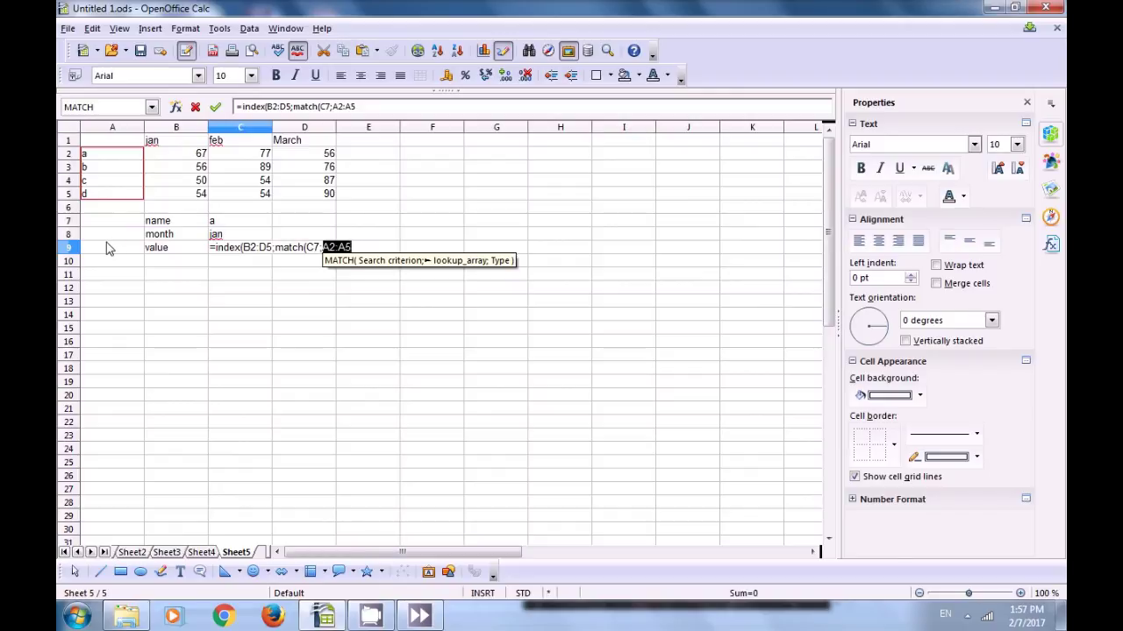
pyautogui.write(';')
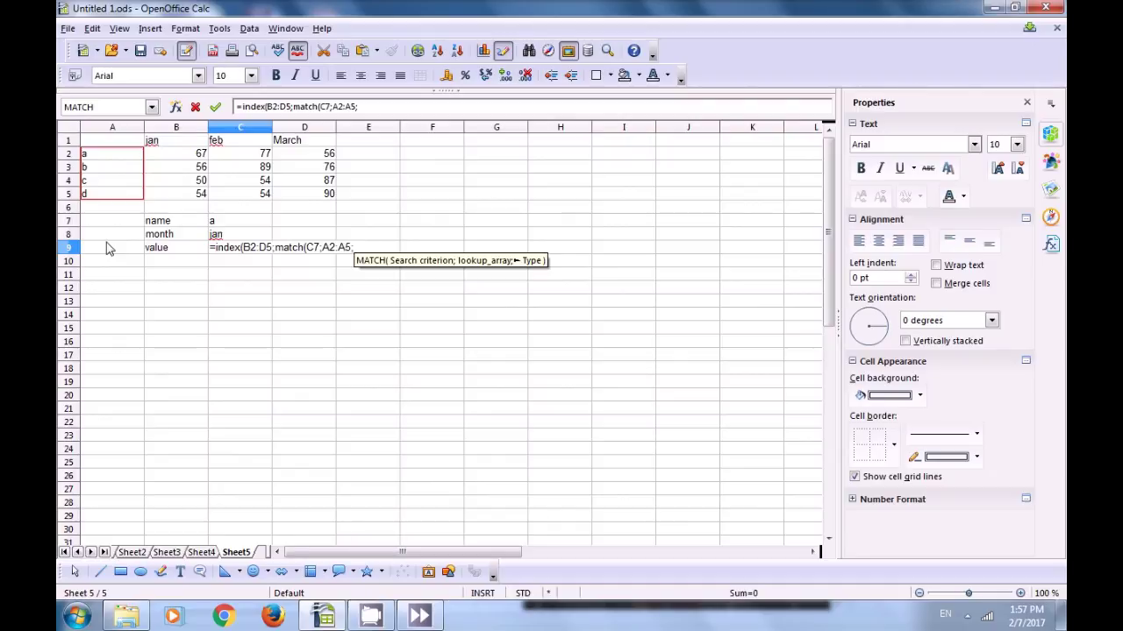
pyautogui.write('0')
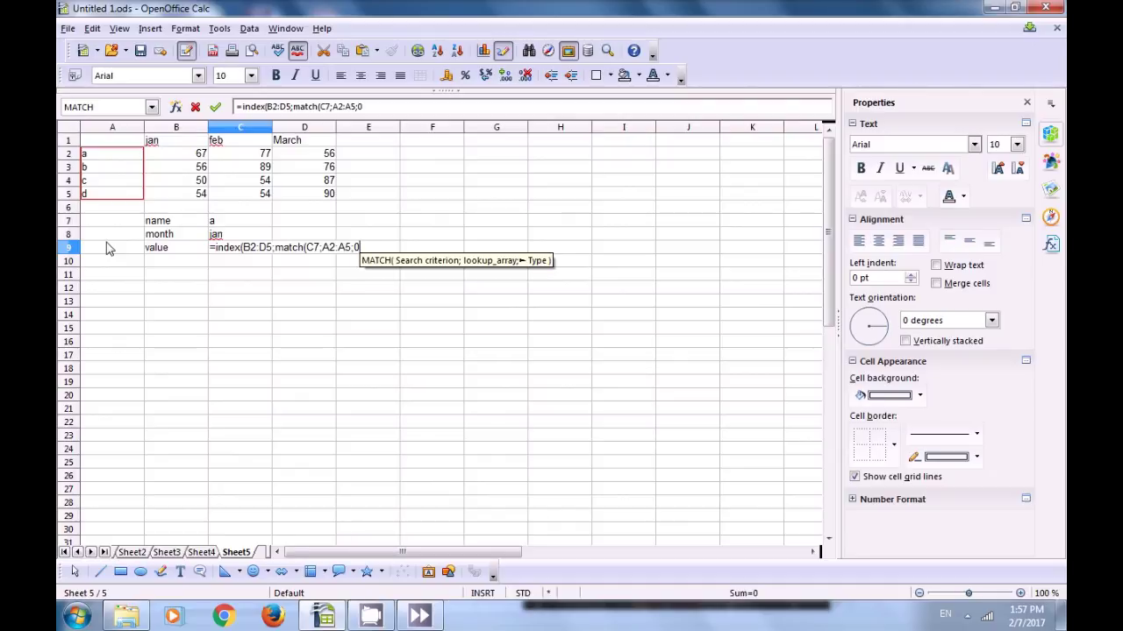
pyautogui.write(')')
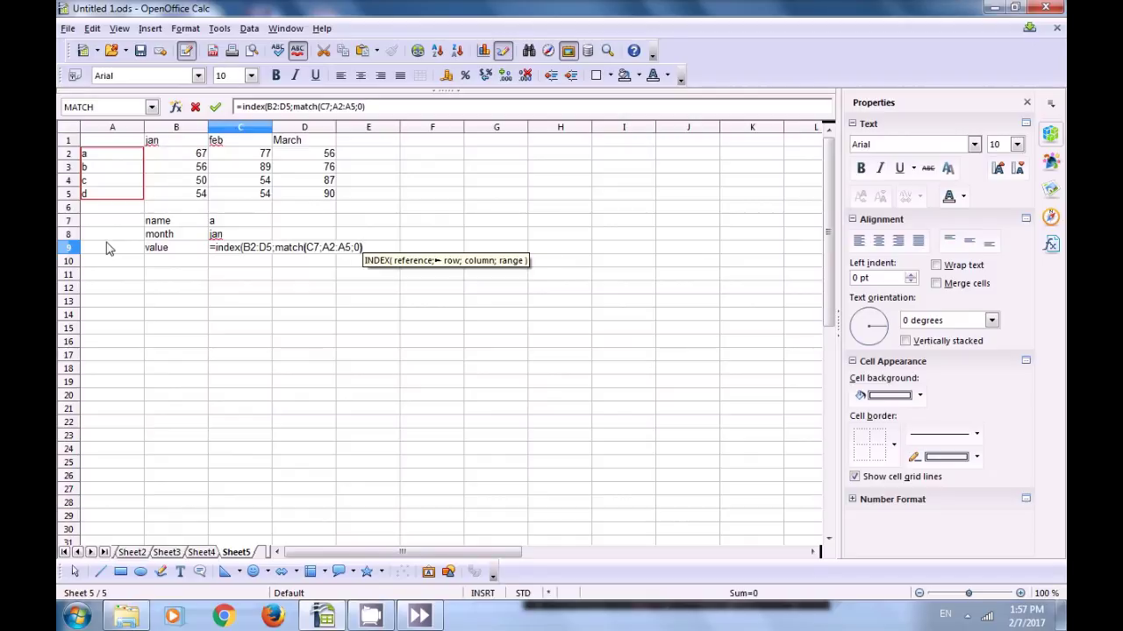
pyautogui.write(';')
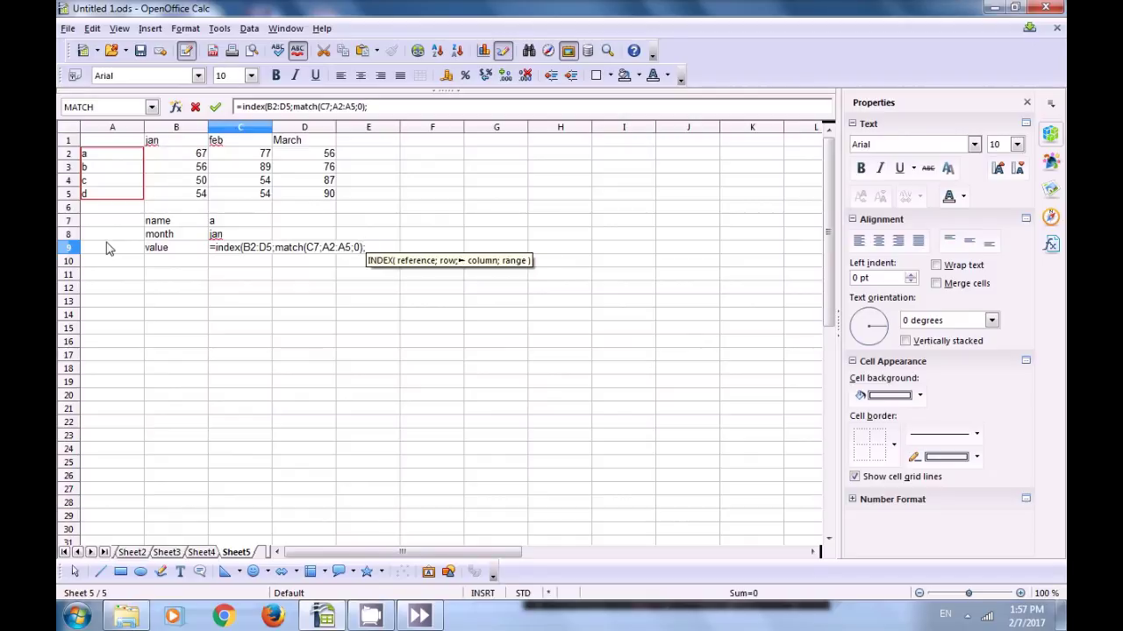
# Complete the INDEX formula in C9 with MATCH(C8;B1:D1;0) as its column argument and review the entered formula.
pyautogui.write('ma')
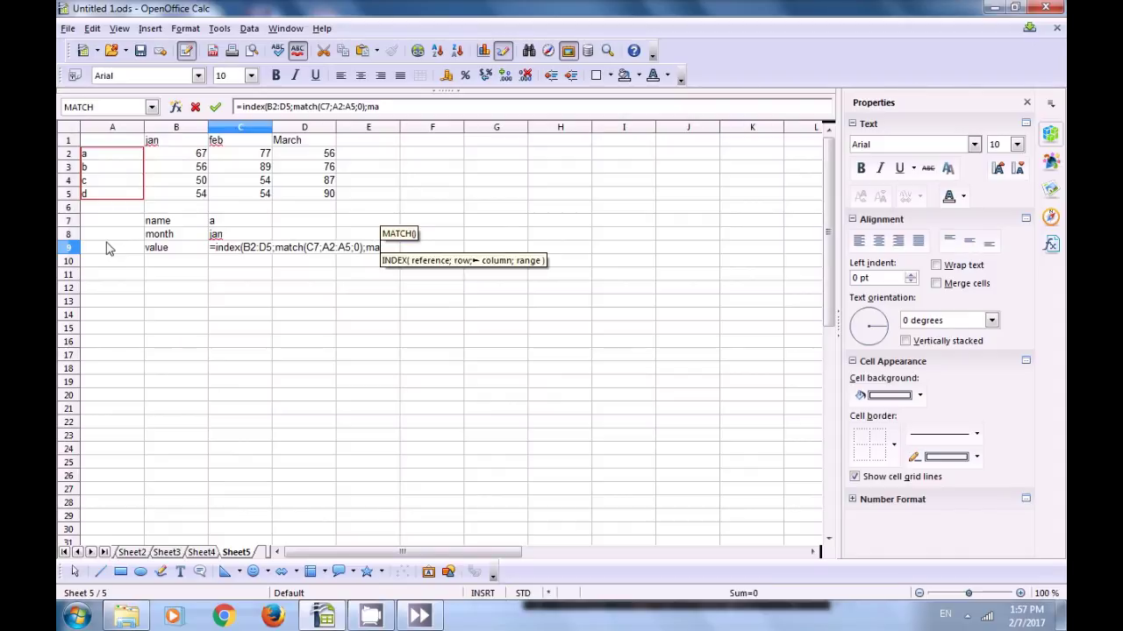
pyautogui.write('tch')
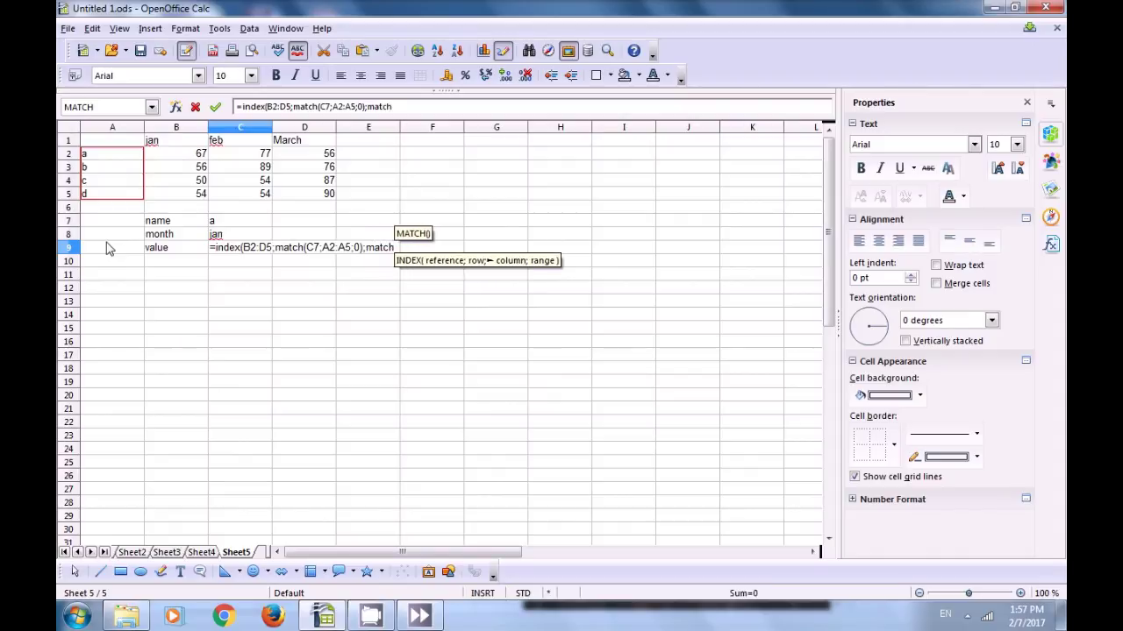
pyautogui.write('(')
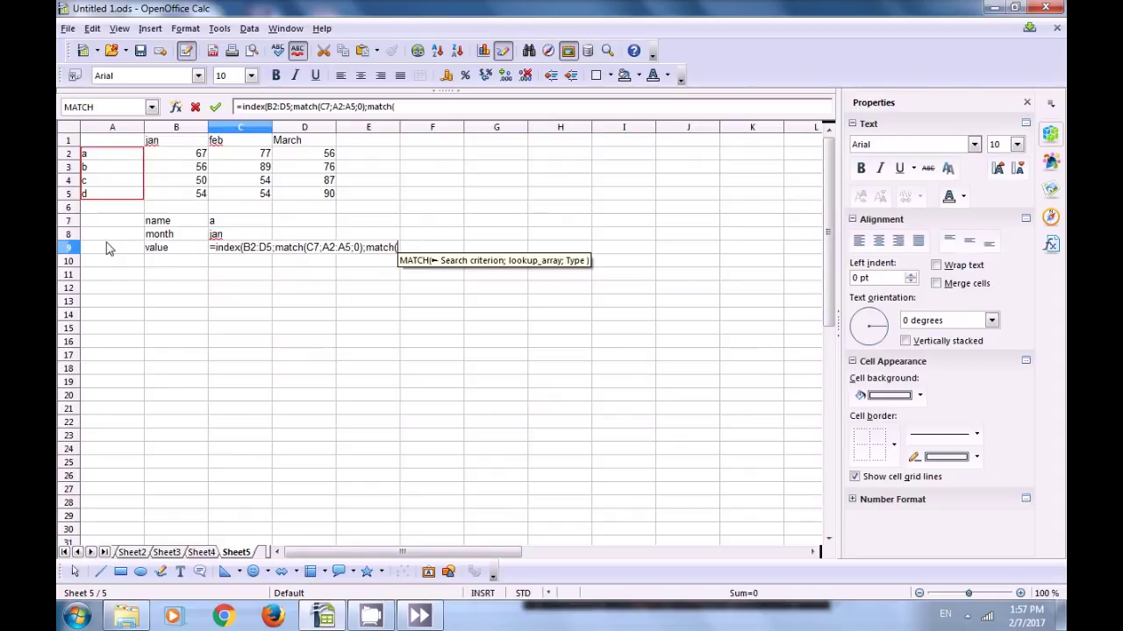
pyautogui.click(223, 237)
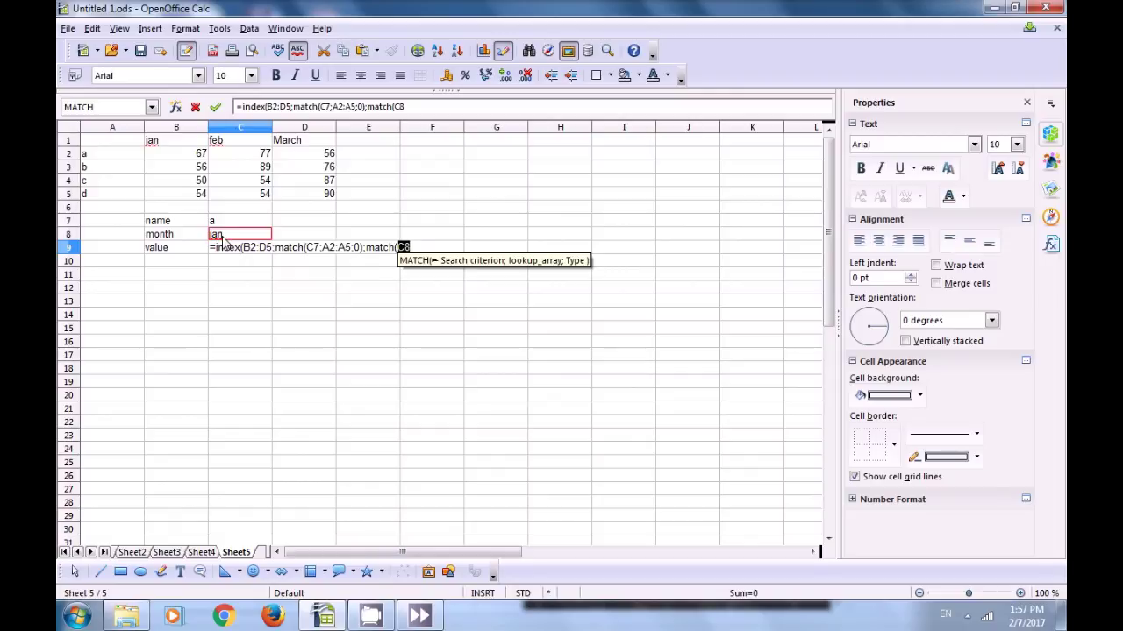
pyautogui.write(';')
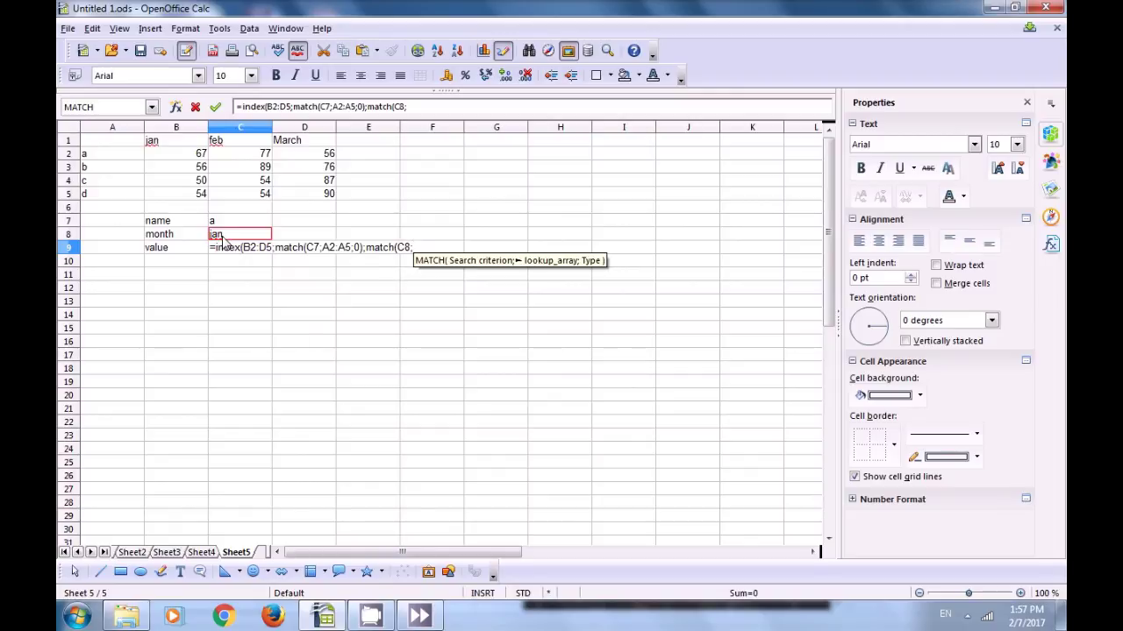
pyautogui.click(150, 143)
pyautogui.moveTo(211, 147); pyautogui.dragTo(308, 148)
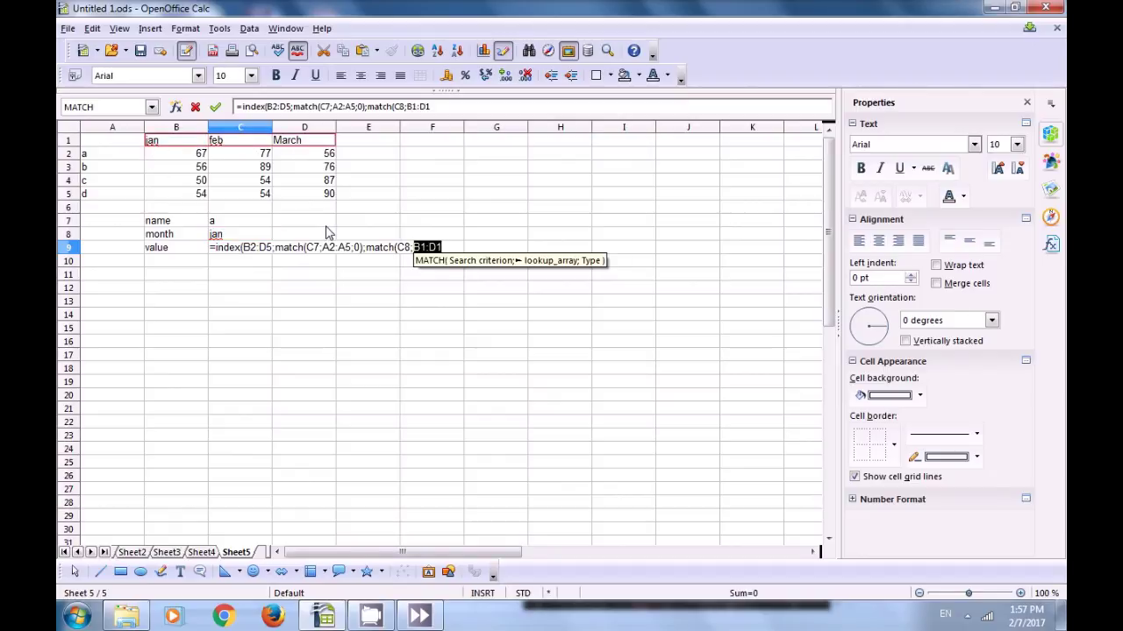
pyautogui.write(';0')
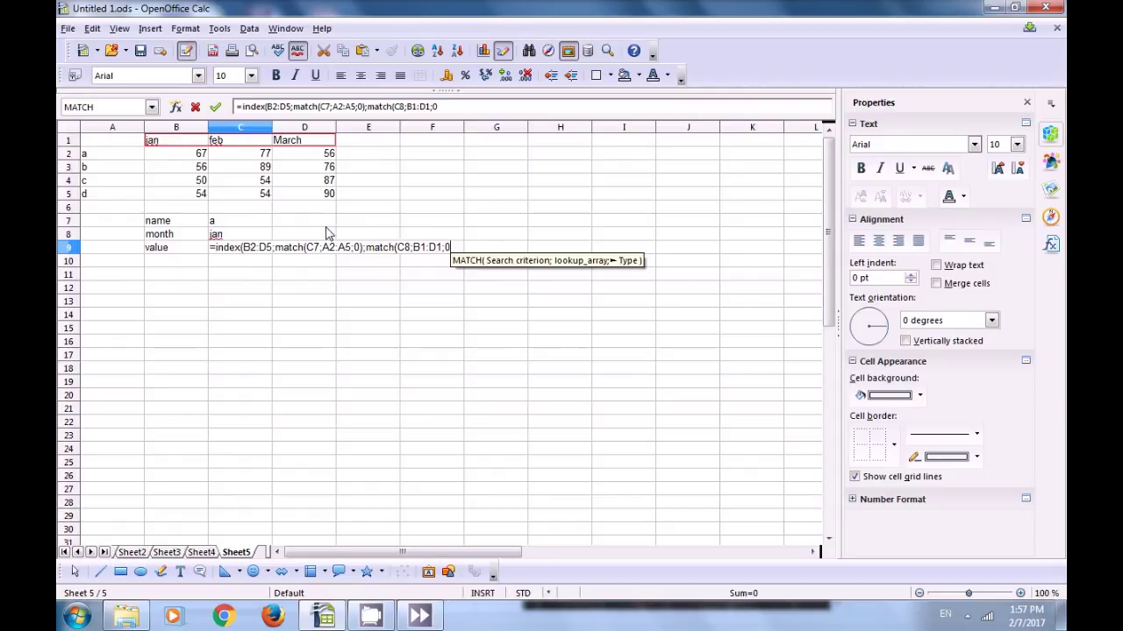
pyautogui.write(')')
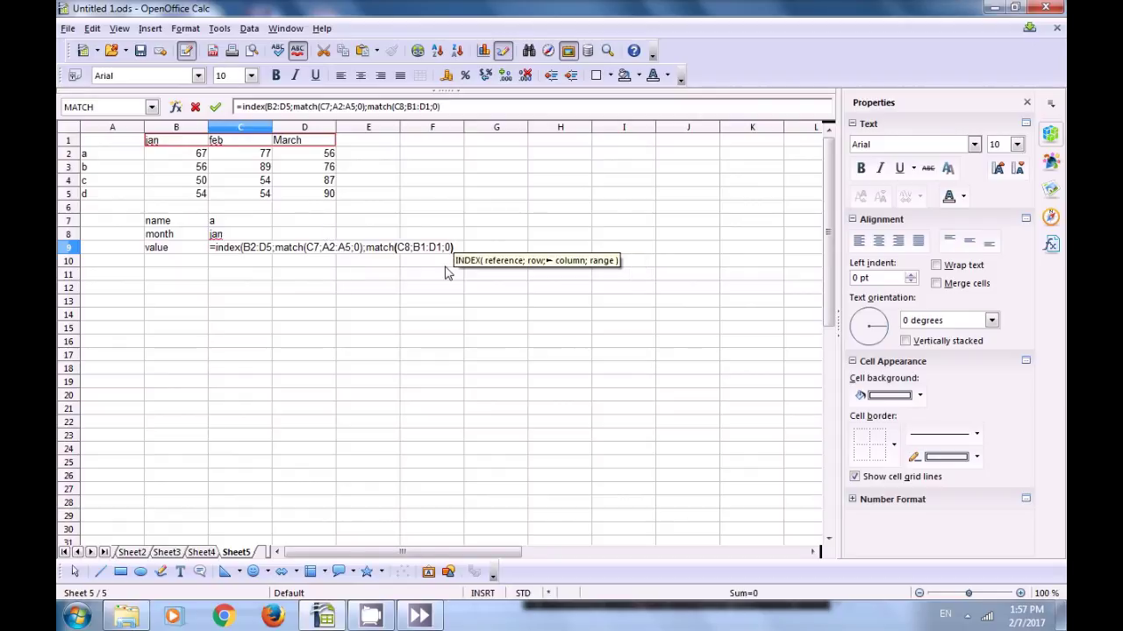
pyautogui.press('Return')
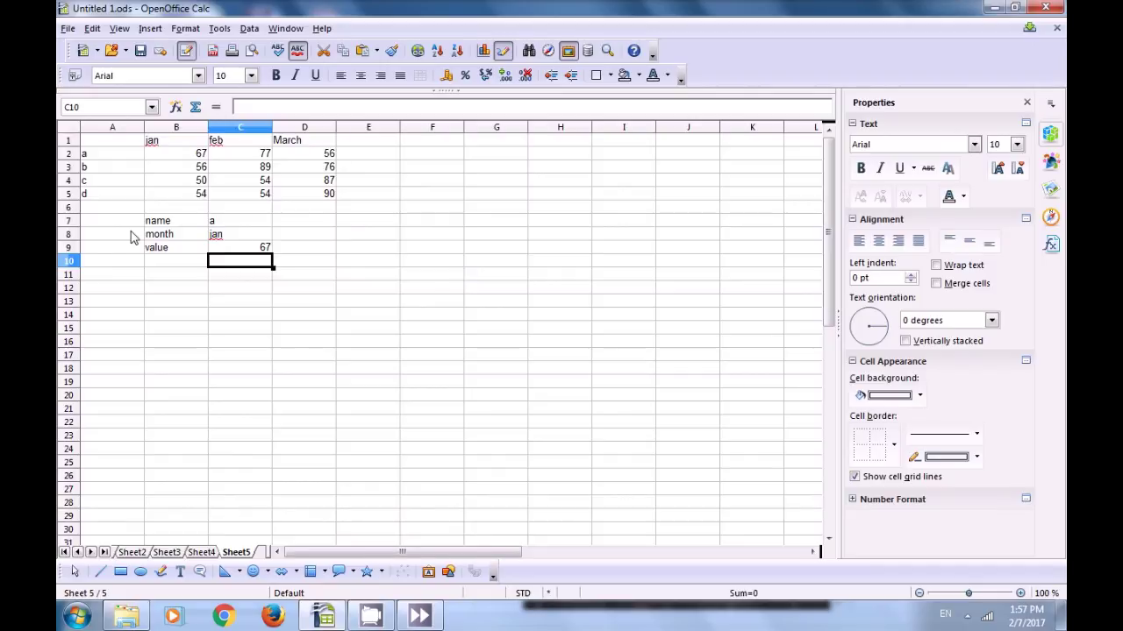
pyautogui.click(246, 248)
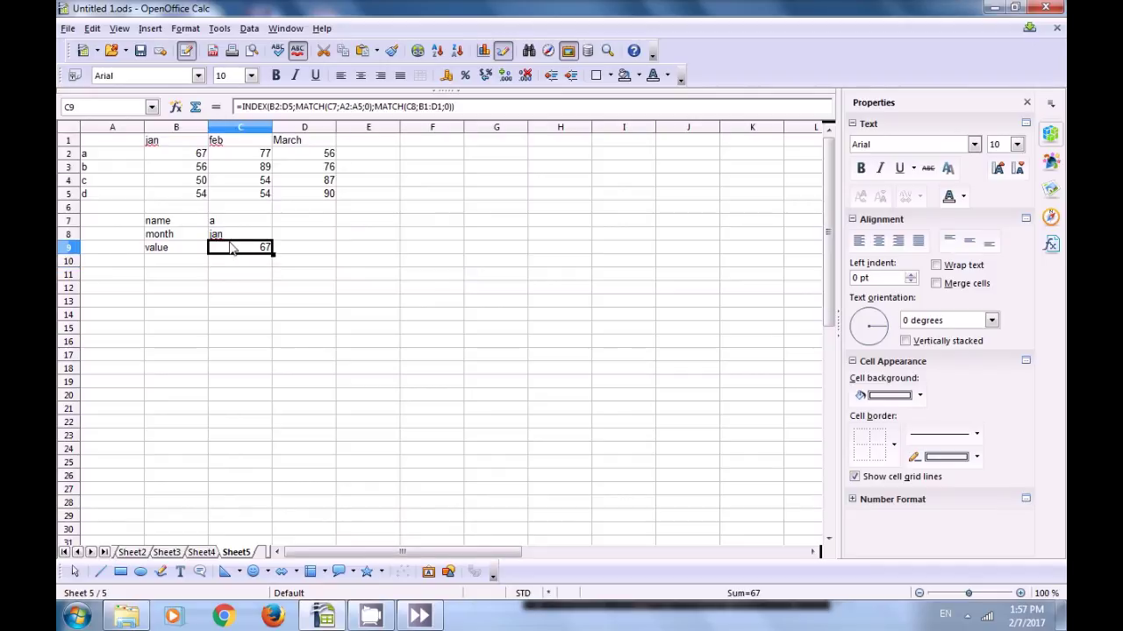
# Change the lookup name in C7 to b and compare the result in C9 with b's jan value in the table.
pyautogui.click(214, 223)
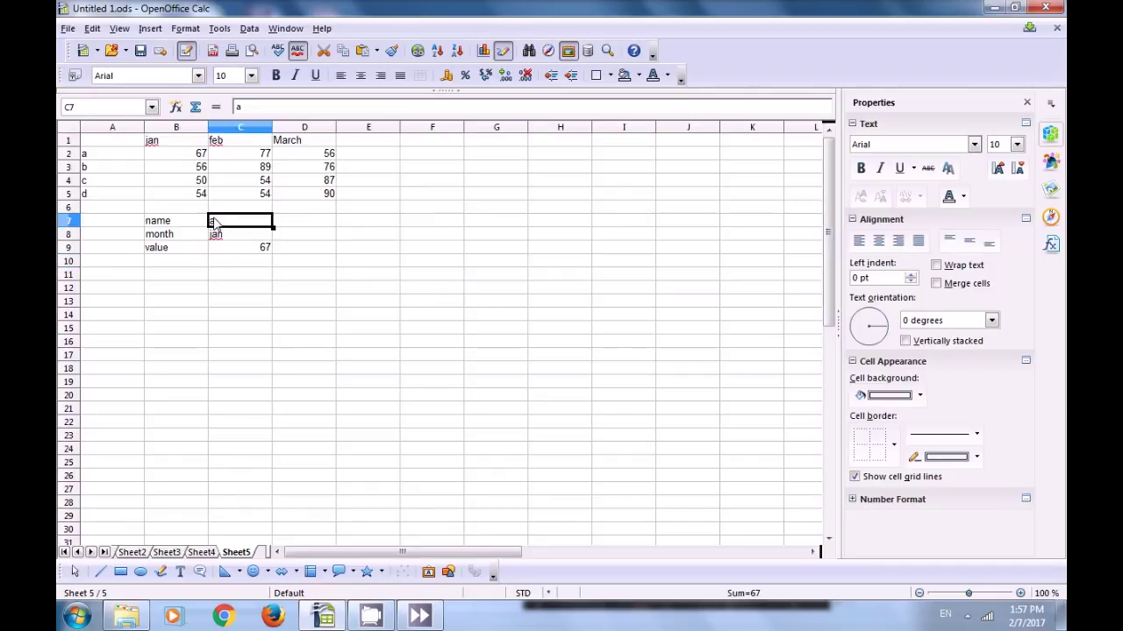
pyautogui.press('BackSpace')
pyautogui.write('b')
pyautogui.press('Return')
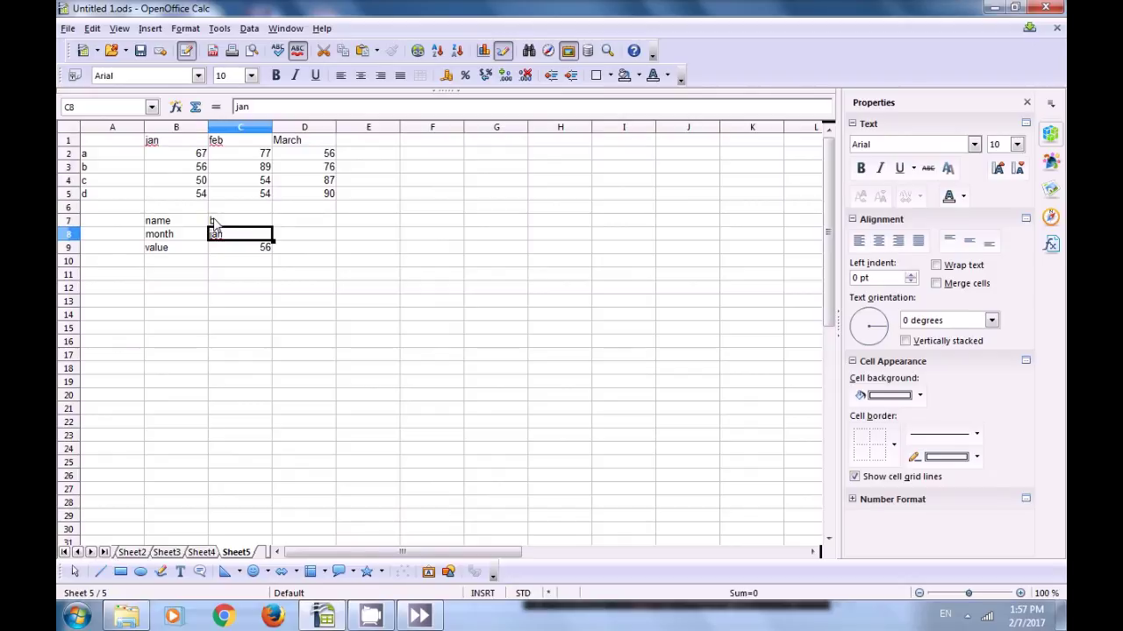
pyautogui.click(214, 224)
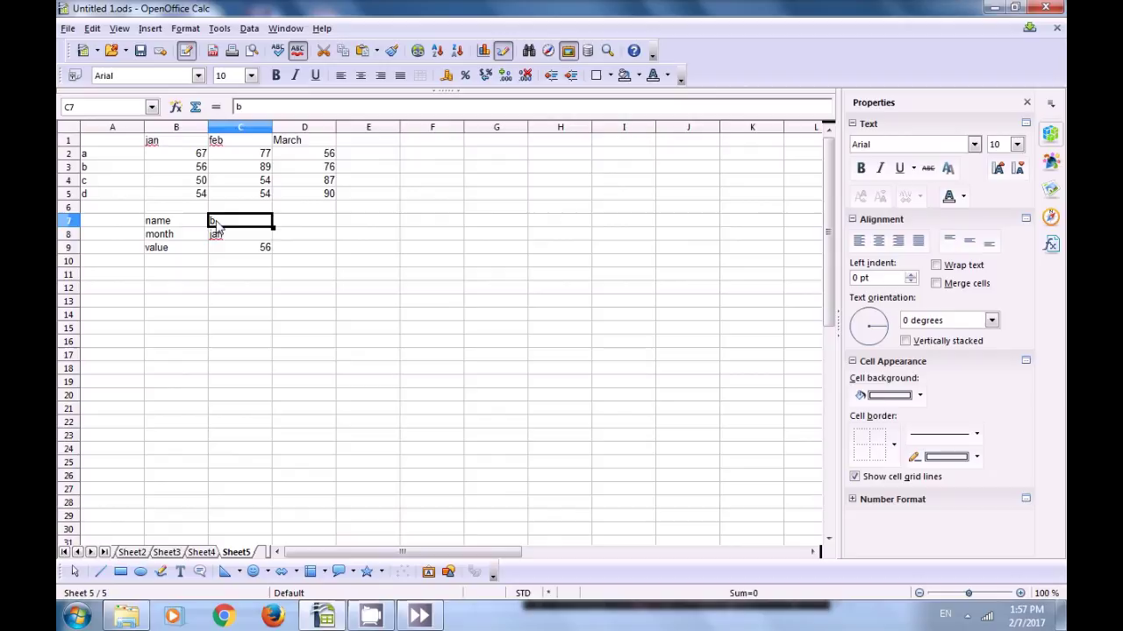
pyautogui.click(94, 172)
pyautogui.click(196, 172)
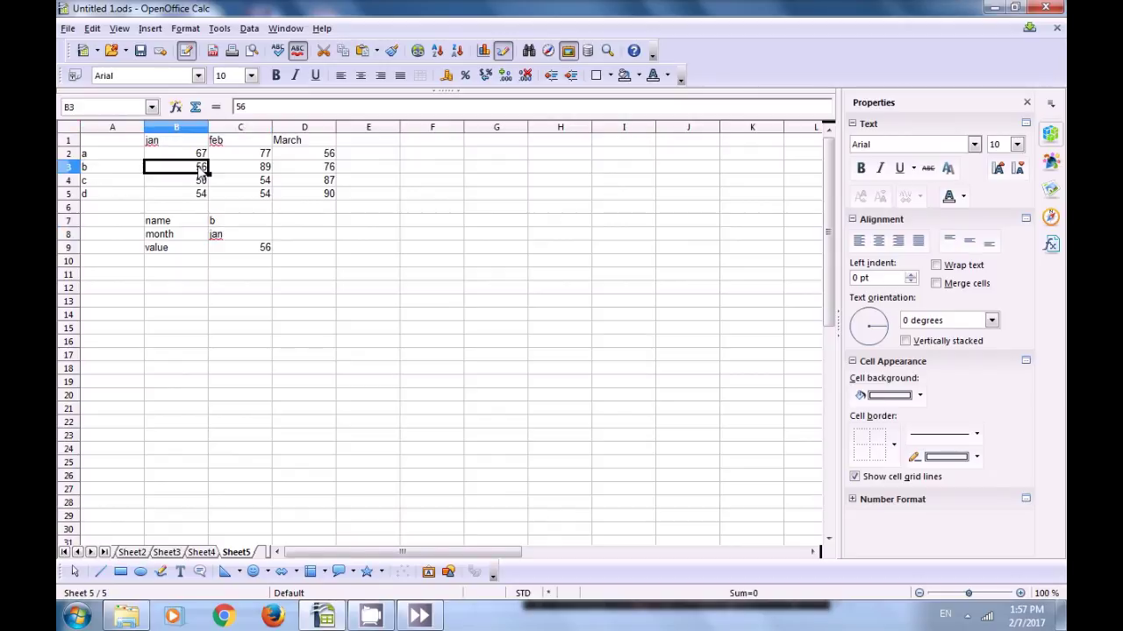
# Replace the lookup name in C7 with d.
pyautogui.click(227, 226)
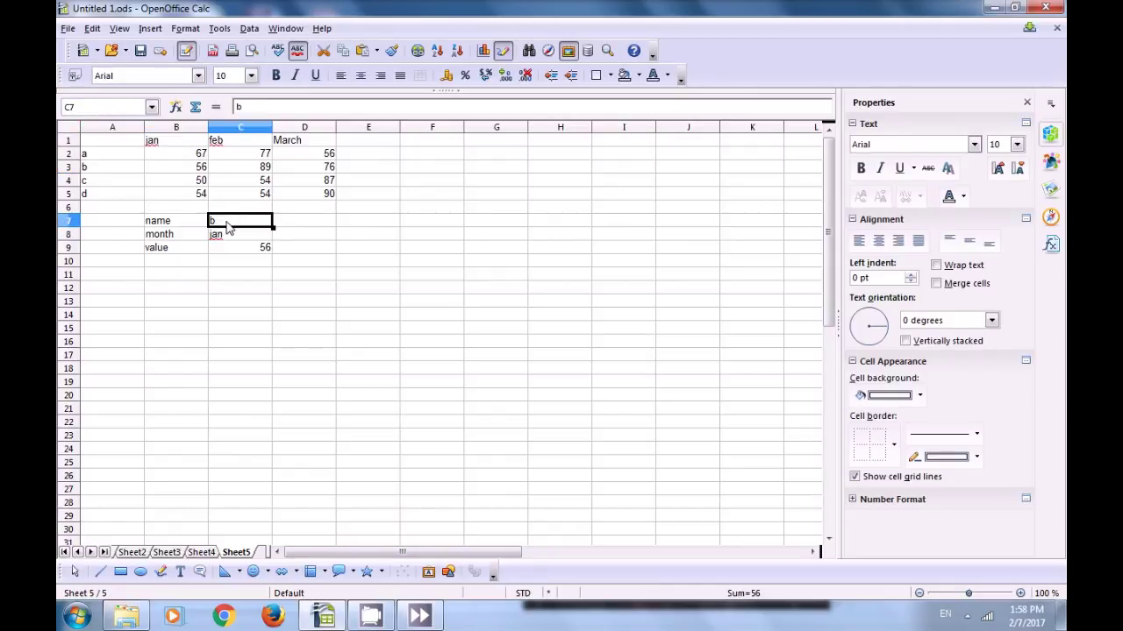
pyautogui.write('d')
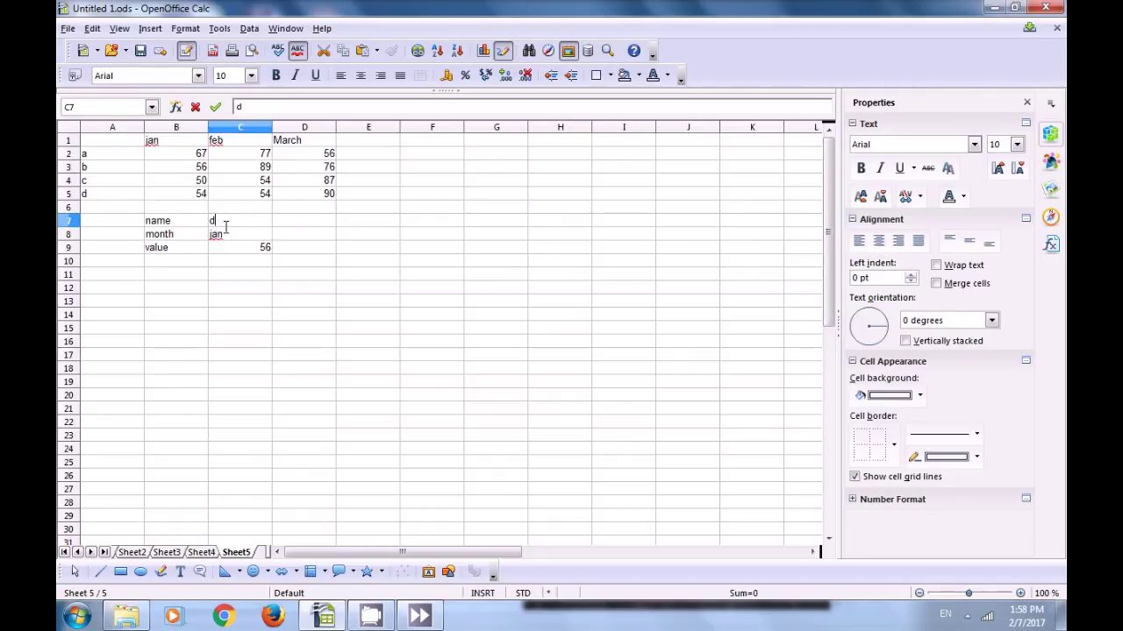
pyautogui.press('Return')
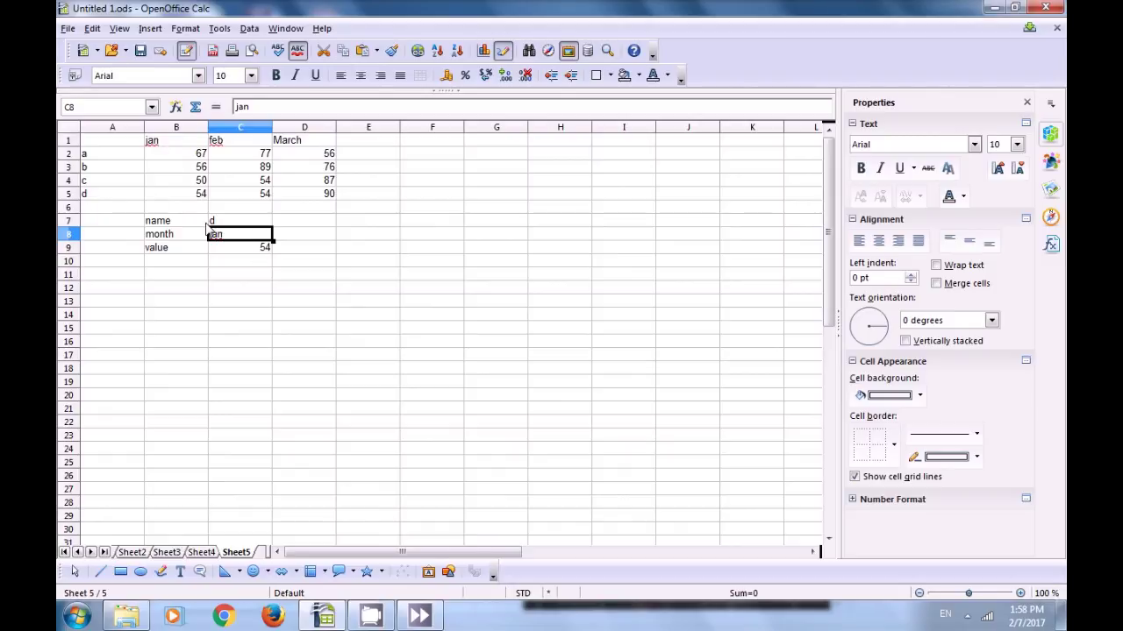
# Set the lookup month in C8 to March and check the C9 result against d's March value in the table.
pyautogui.click(223, 279)
pyautogui.click(221, 237)
pyautogui.press('Delete')
pyautogui.write('march')
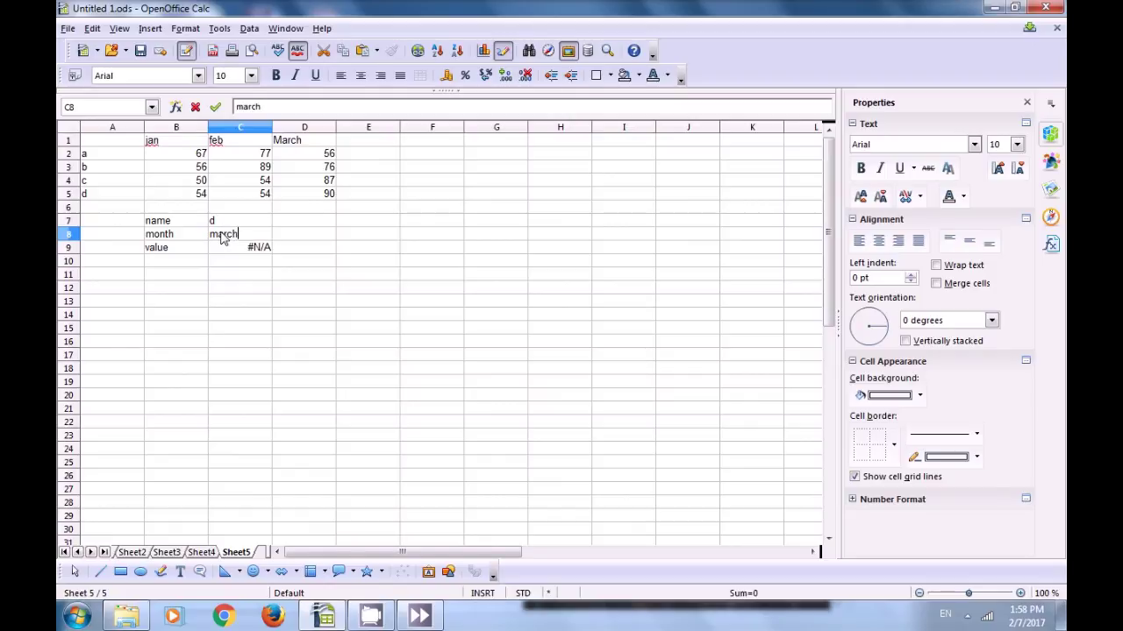
pyautogui.press('Return')
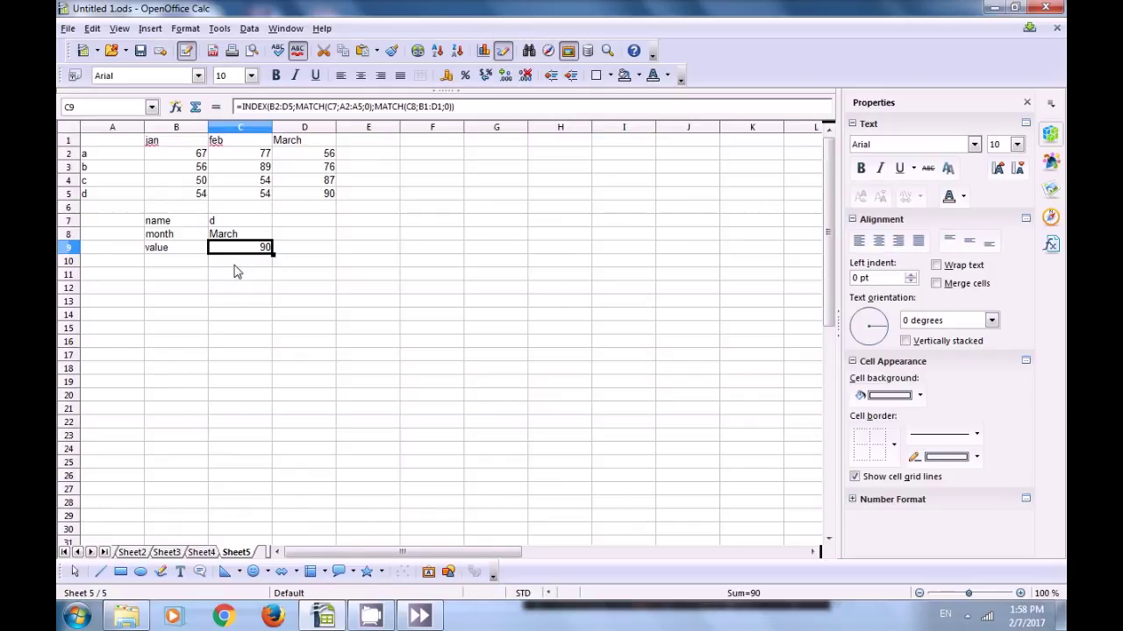
pyautogui.press('Up')
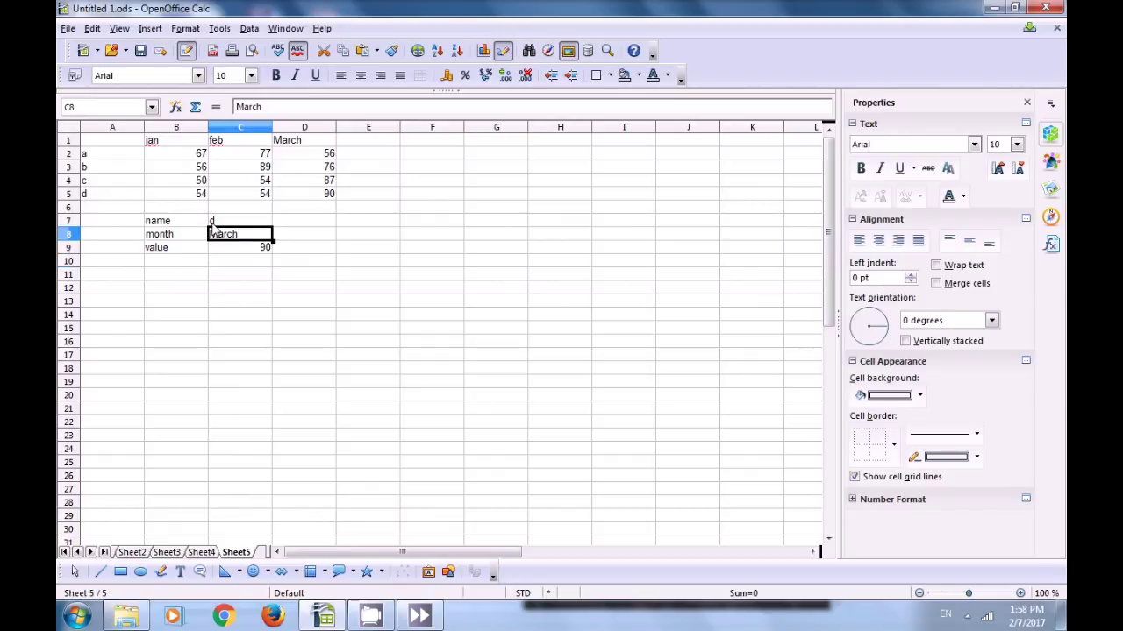
pyautogui.press('Up')
pyautogui.click(214, 235)
pyautogui.click(321, 194)
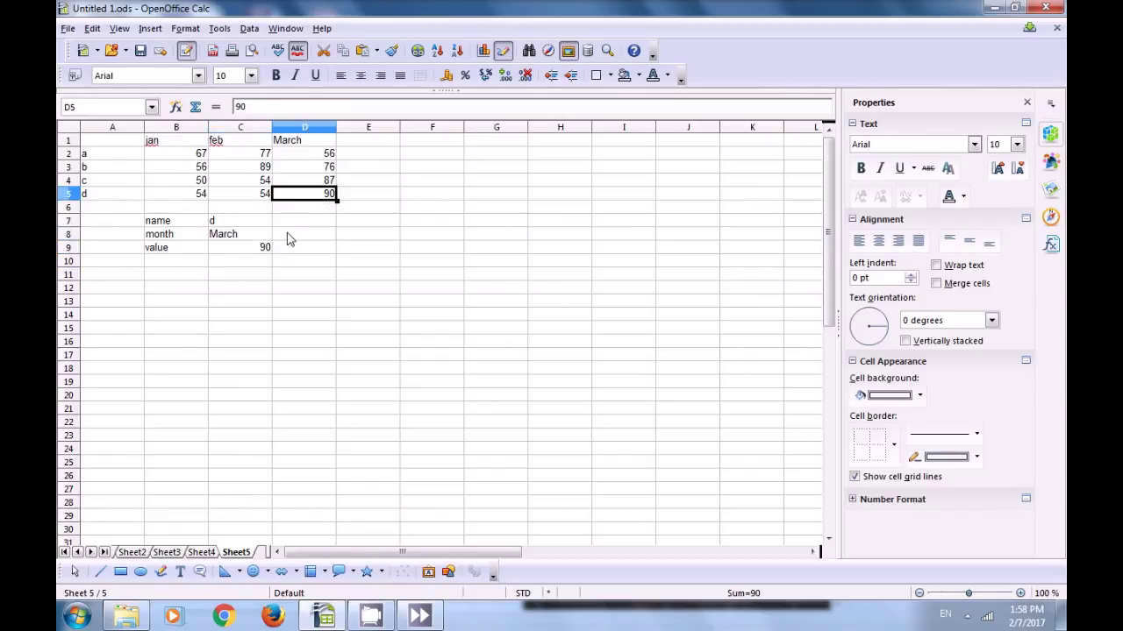
pyautogui.click(255, 252)
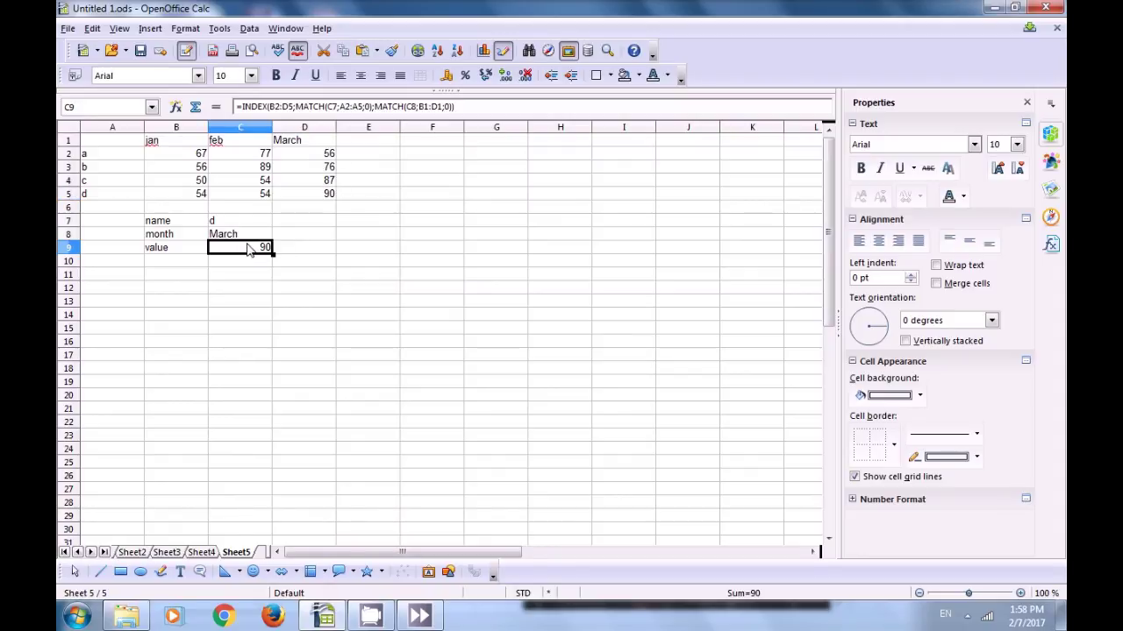
pyautogui.click(304, 235)
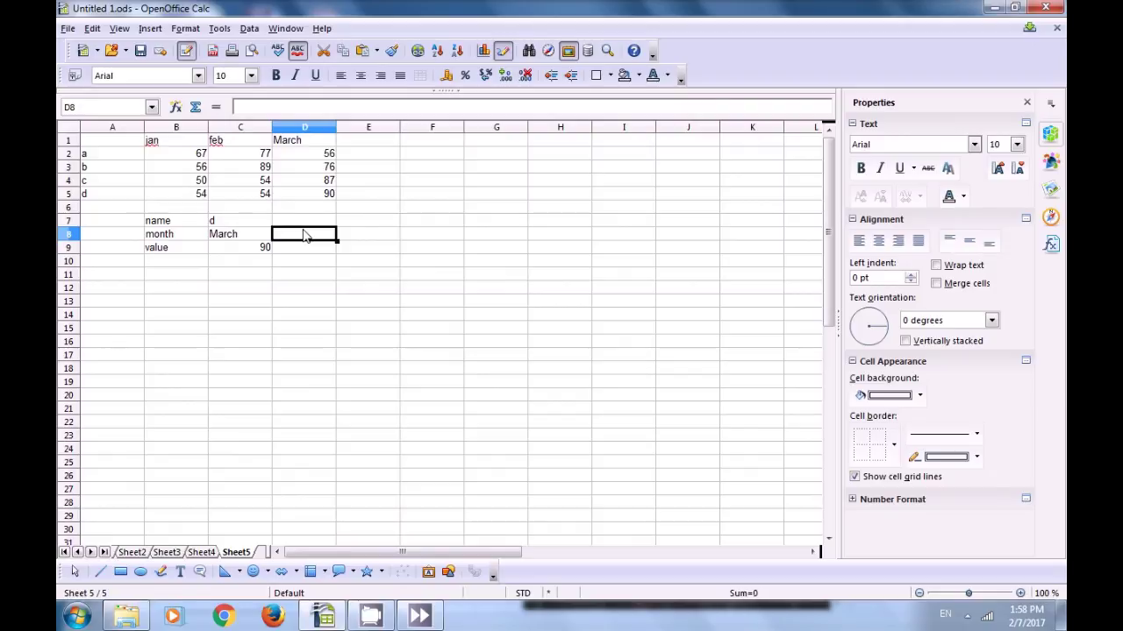